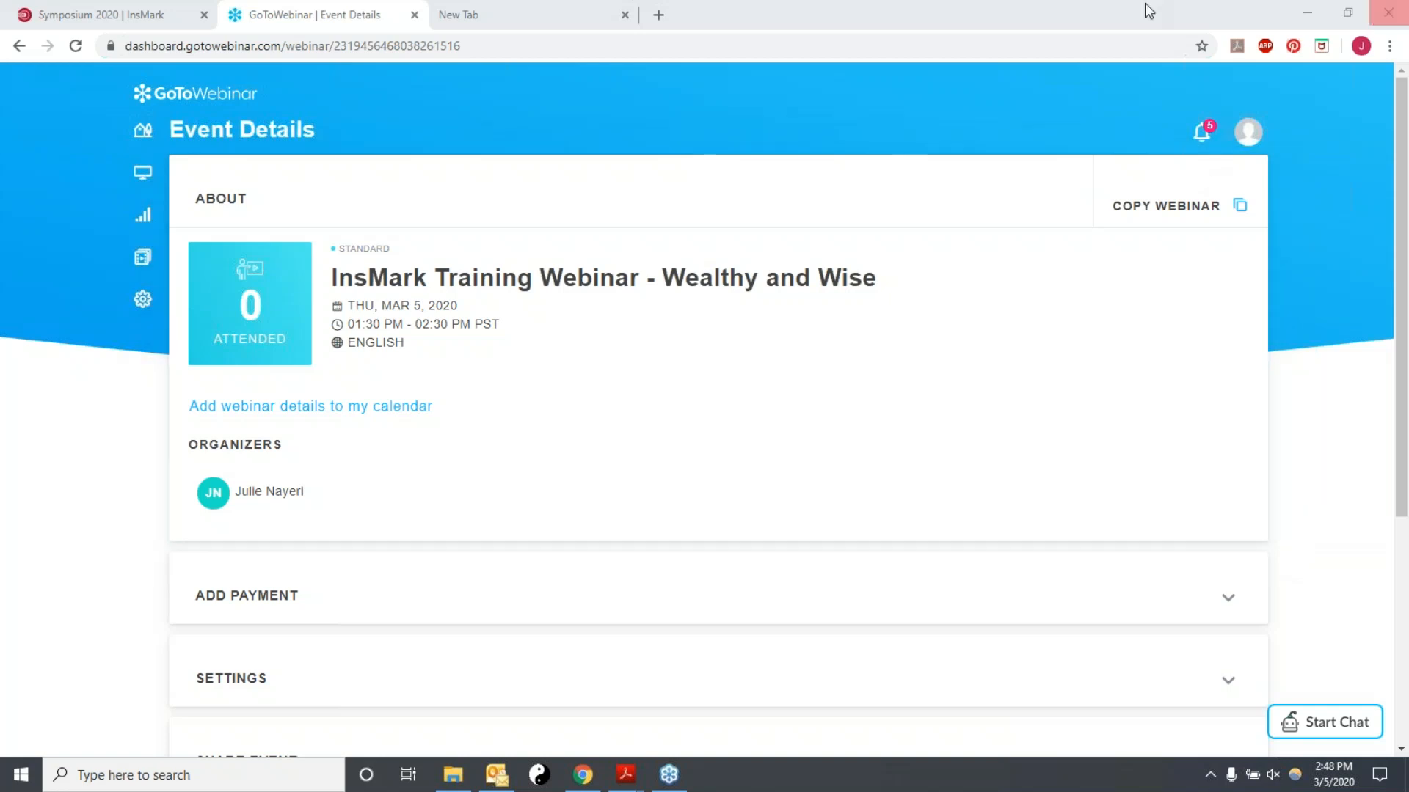
Clear the open windows and launch Wealthy and Wise 13.0 from the InsMark Systems start screen.
{"action": "left_click", "coordinate": [1306, 16]}
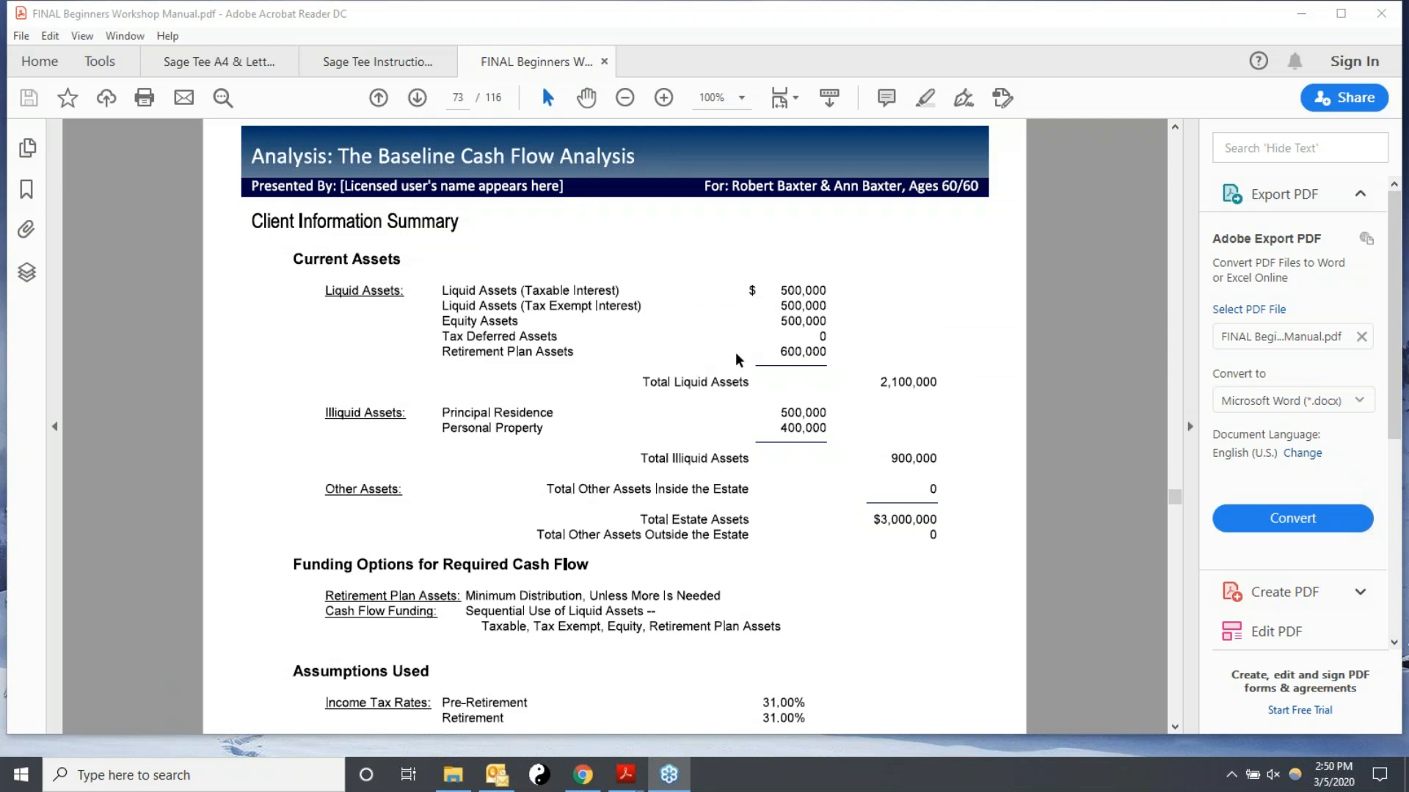
{"action": "scroll", "coordinate": [737, 359], "scroll_direction": "down", "scroll_amount": 1}
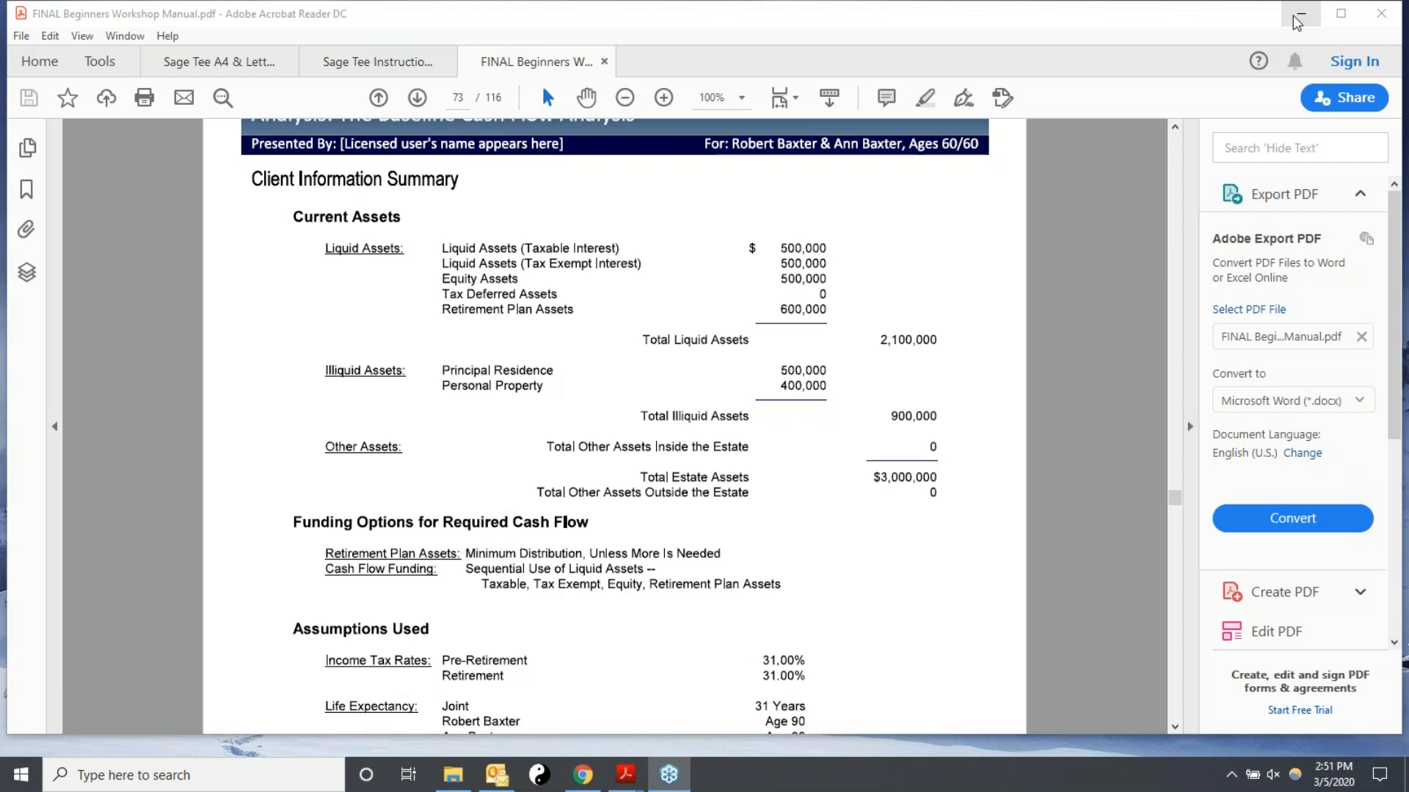
{"action": "left_click", "coordinate": [1293, 16]}
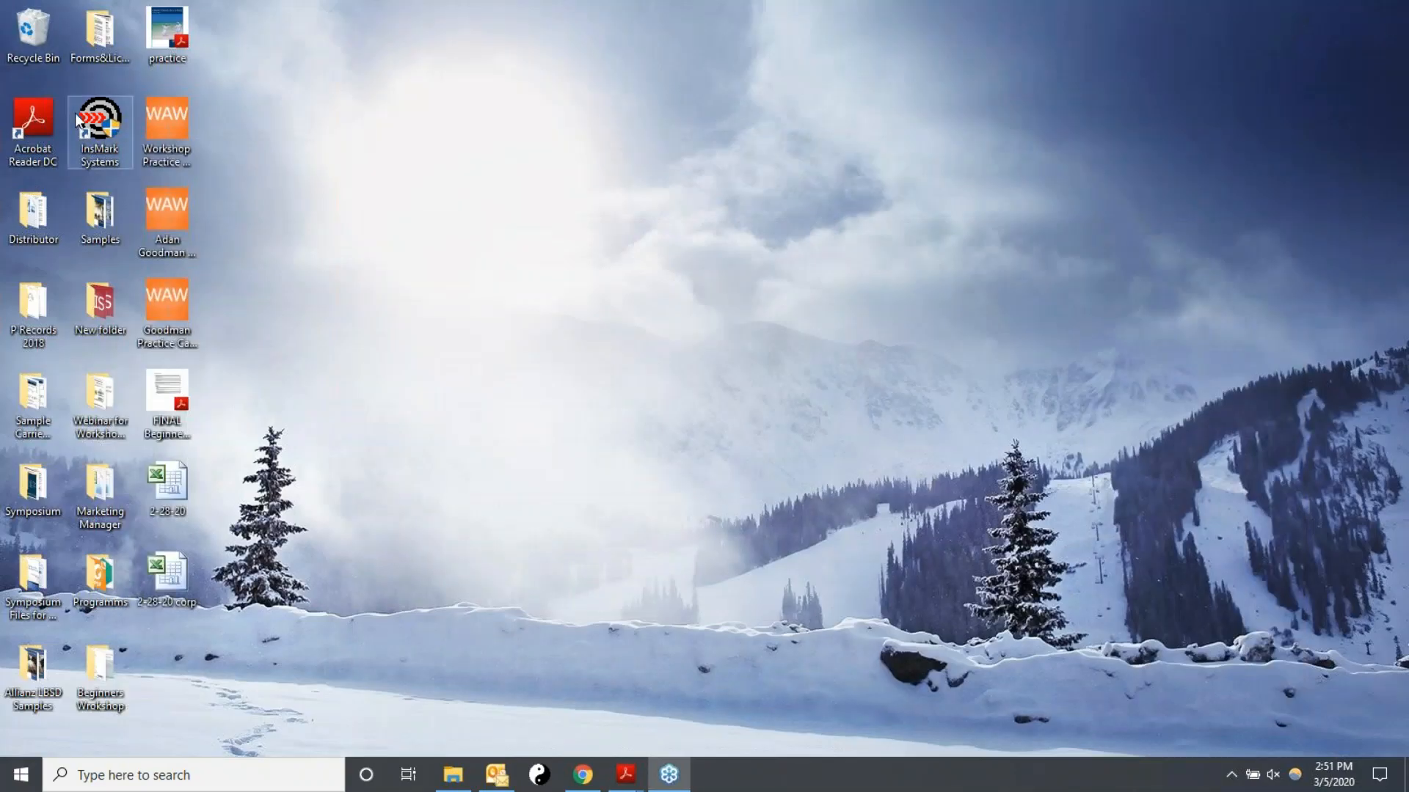
{"action": "double_click", "coordinate": [111, 125]}
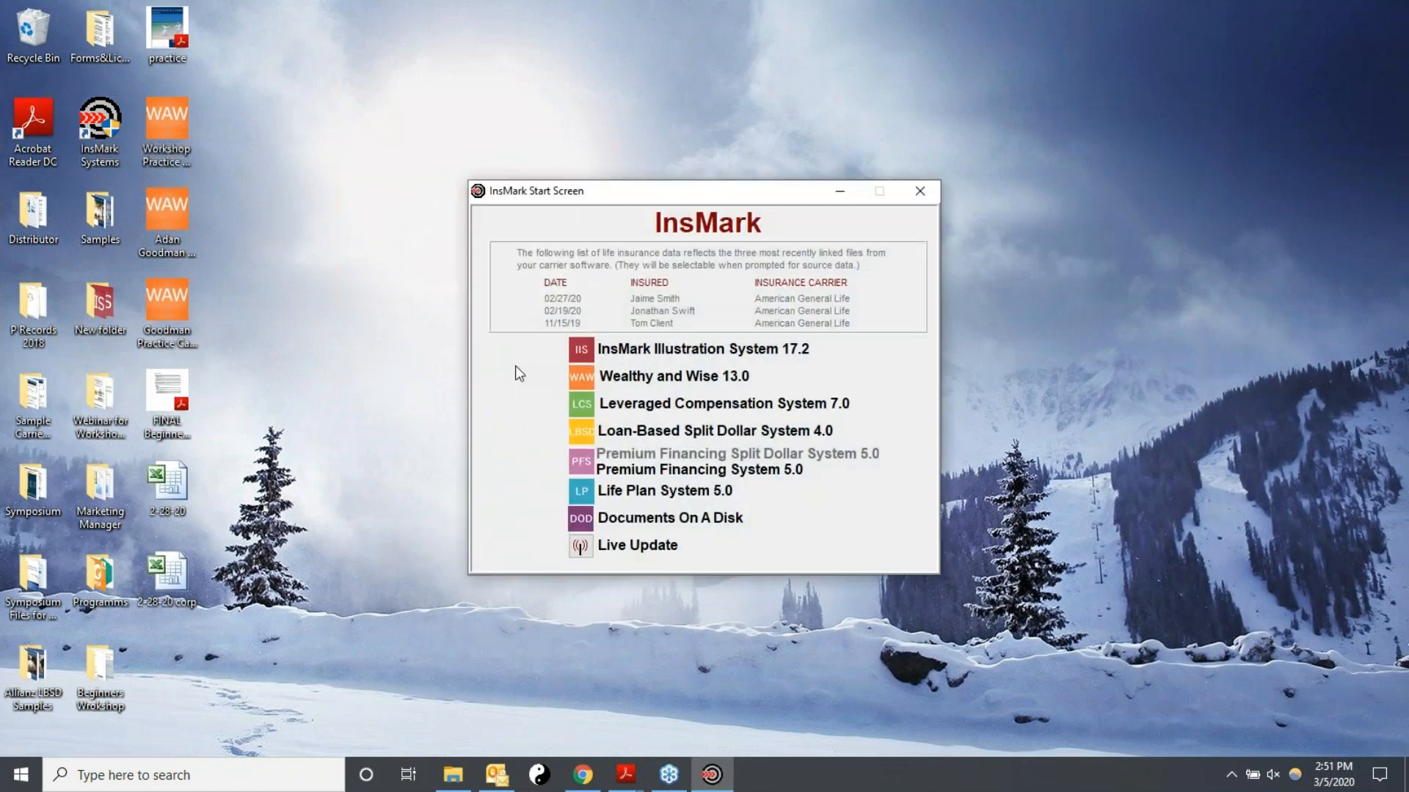
{"action": "left_click", "coordinate": [581, 387]}
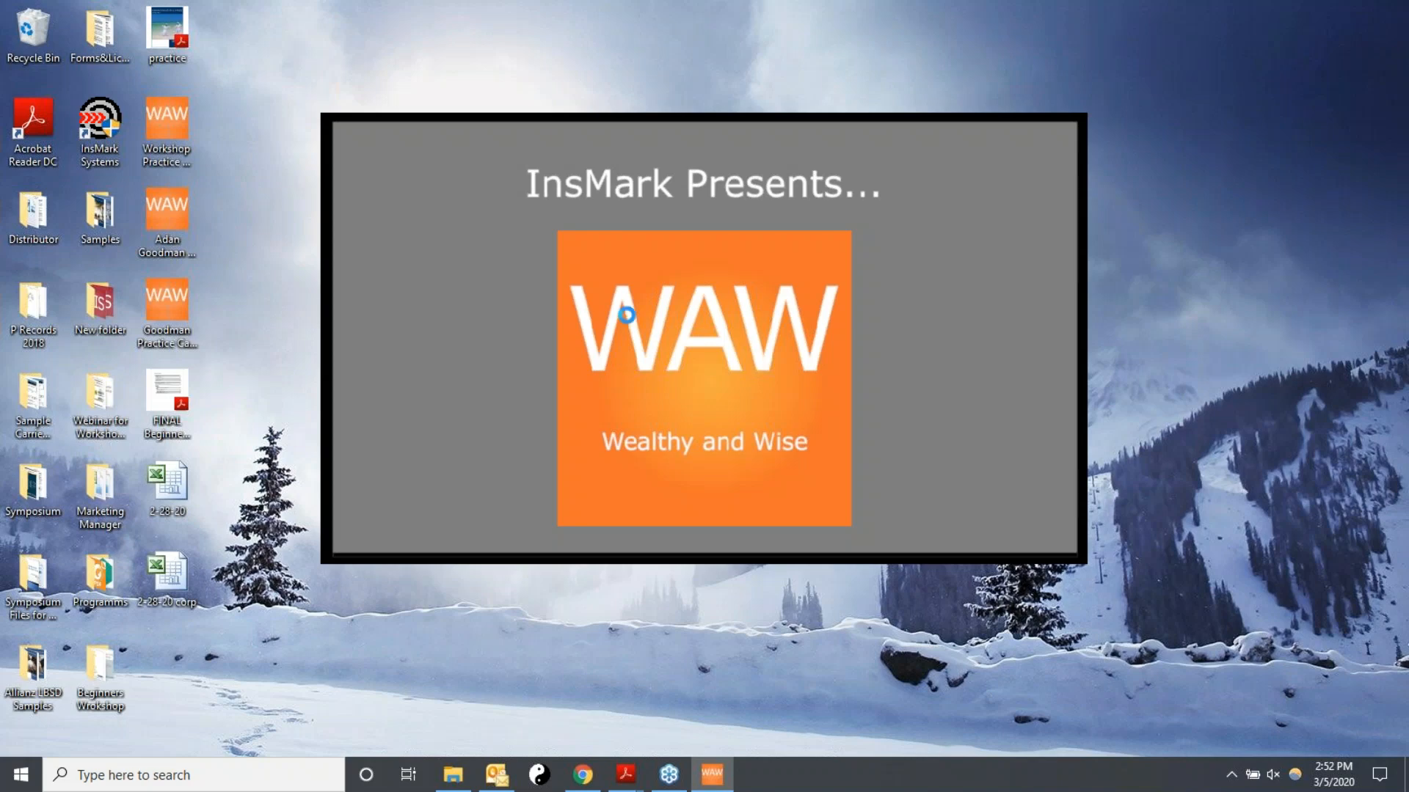
Start creating a new client workbook from the Quick Start dialog.
{"action": "left_click", "coordinate": [536, 624]}
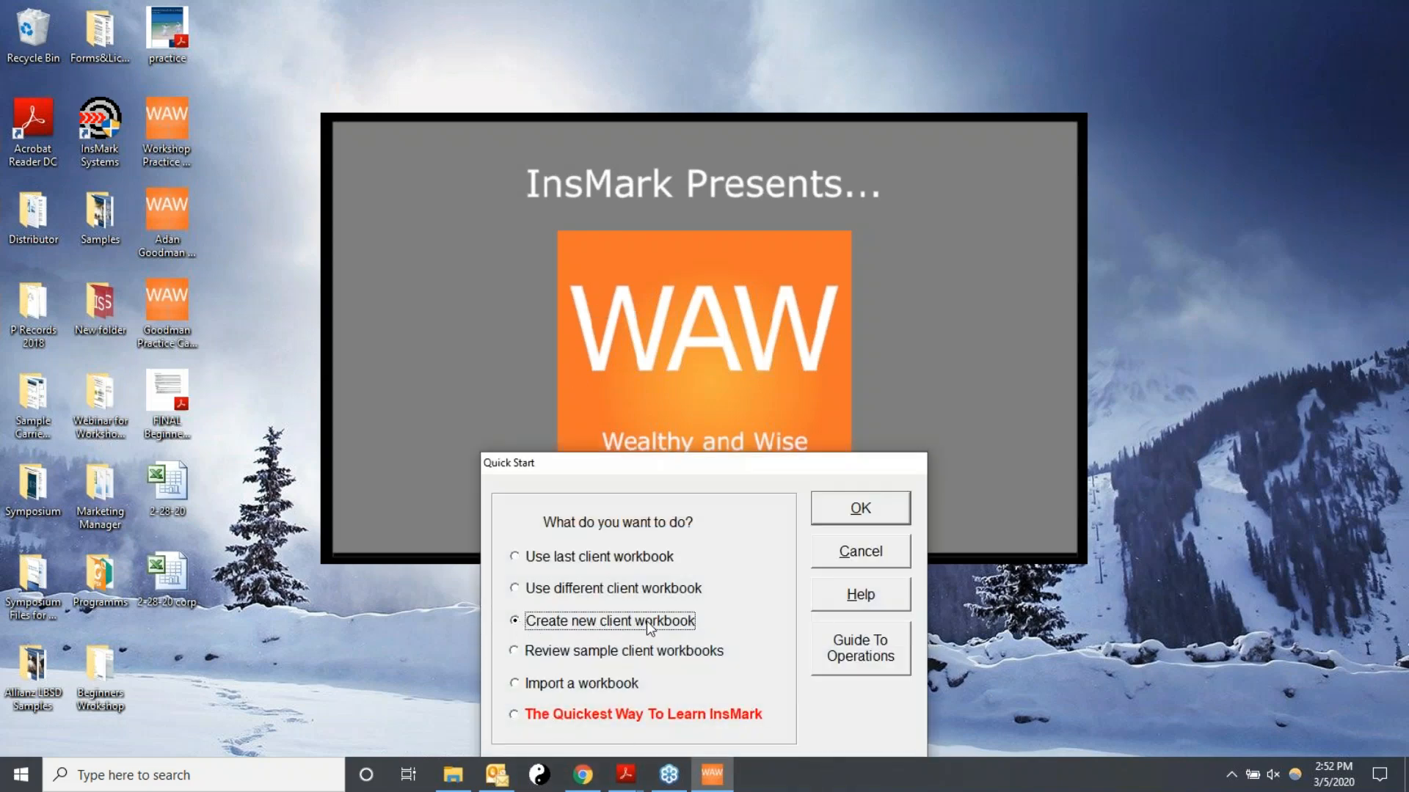
{"action": "left_click", "coordinate": [877, 506]}
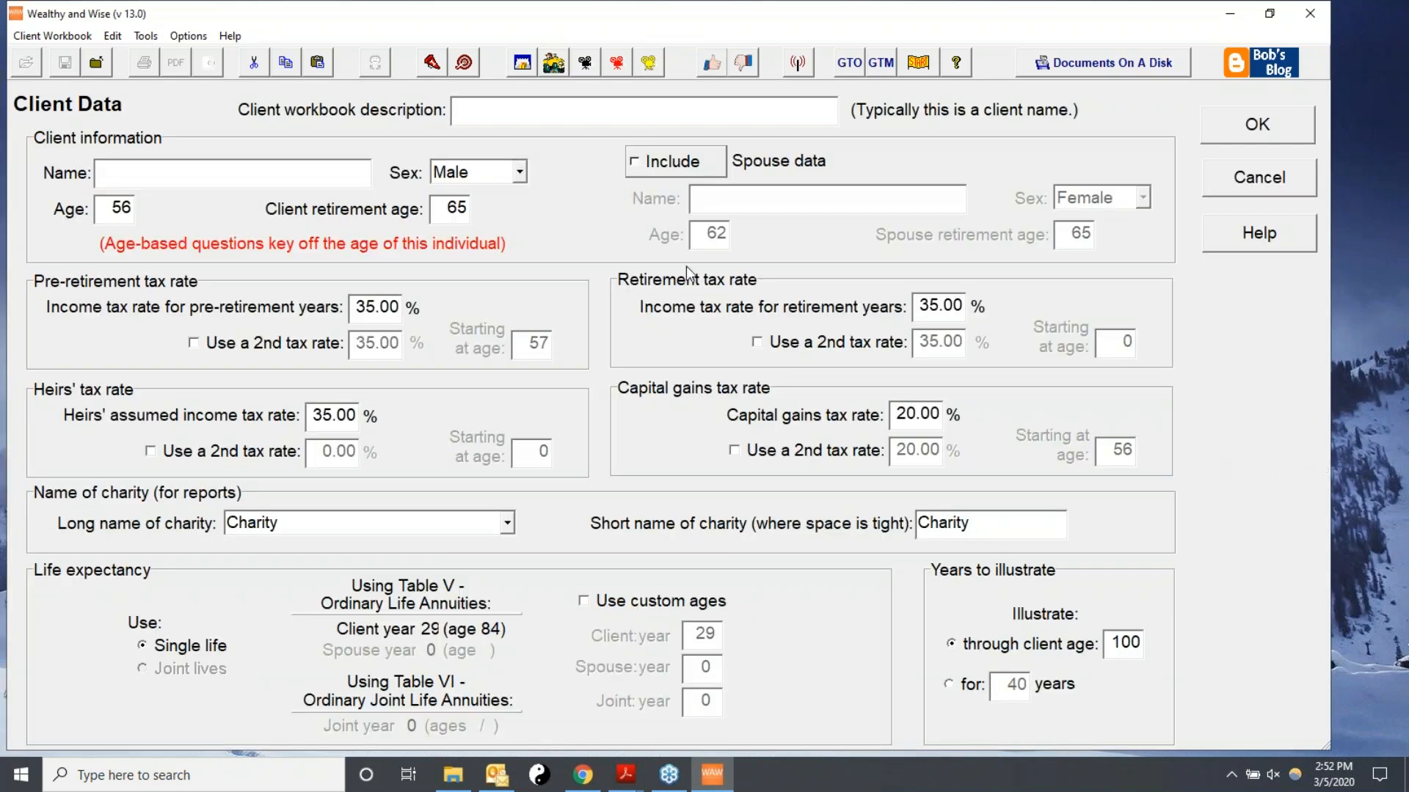
Enter the client's family name followed by 3-2020 as the client workbook description.
{"action": "type", "text": "The Baxters - 3-2020"}
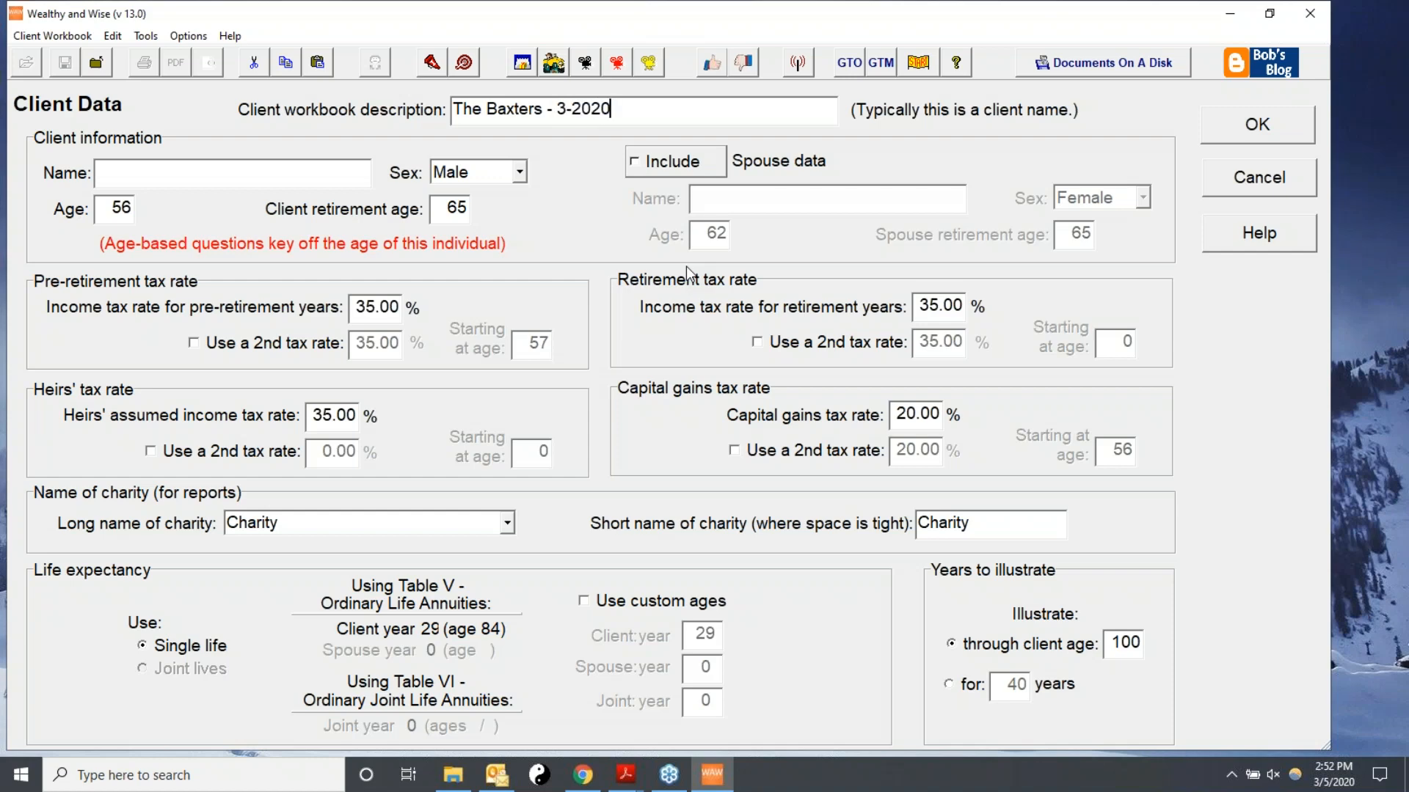
{"action": "left_click", "coordinate": [556, 108]}
{"action": "key", "text": "BackSpace"}
{"action": "key", "text": "BackSpace"}
Enter the client's full name and choose Male as the client's sex.
{"action": "left_click", "coordinate": [135, 180]}
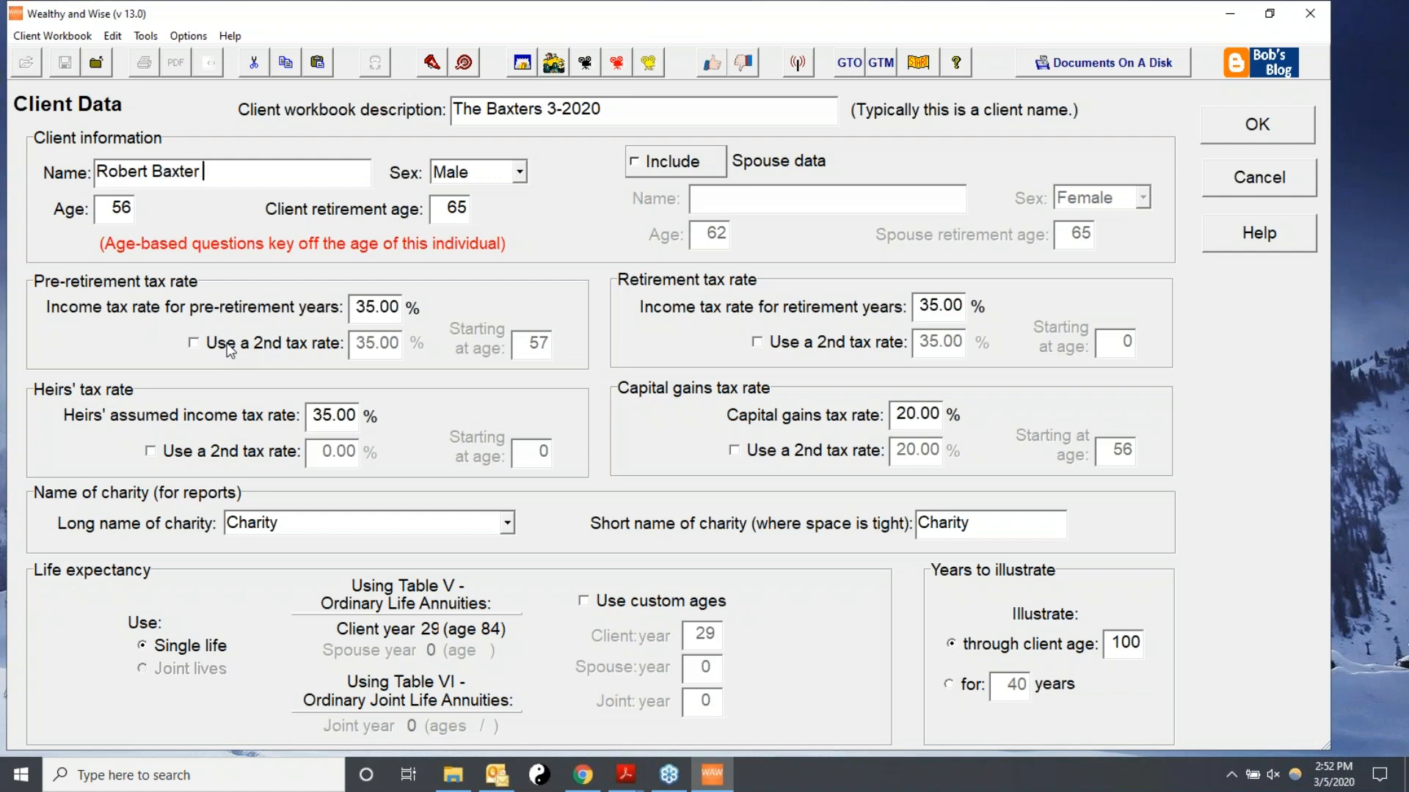
{"action": "left_click", "coordinate": [520, 173]}
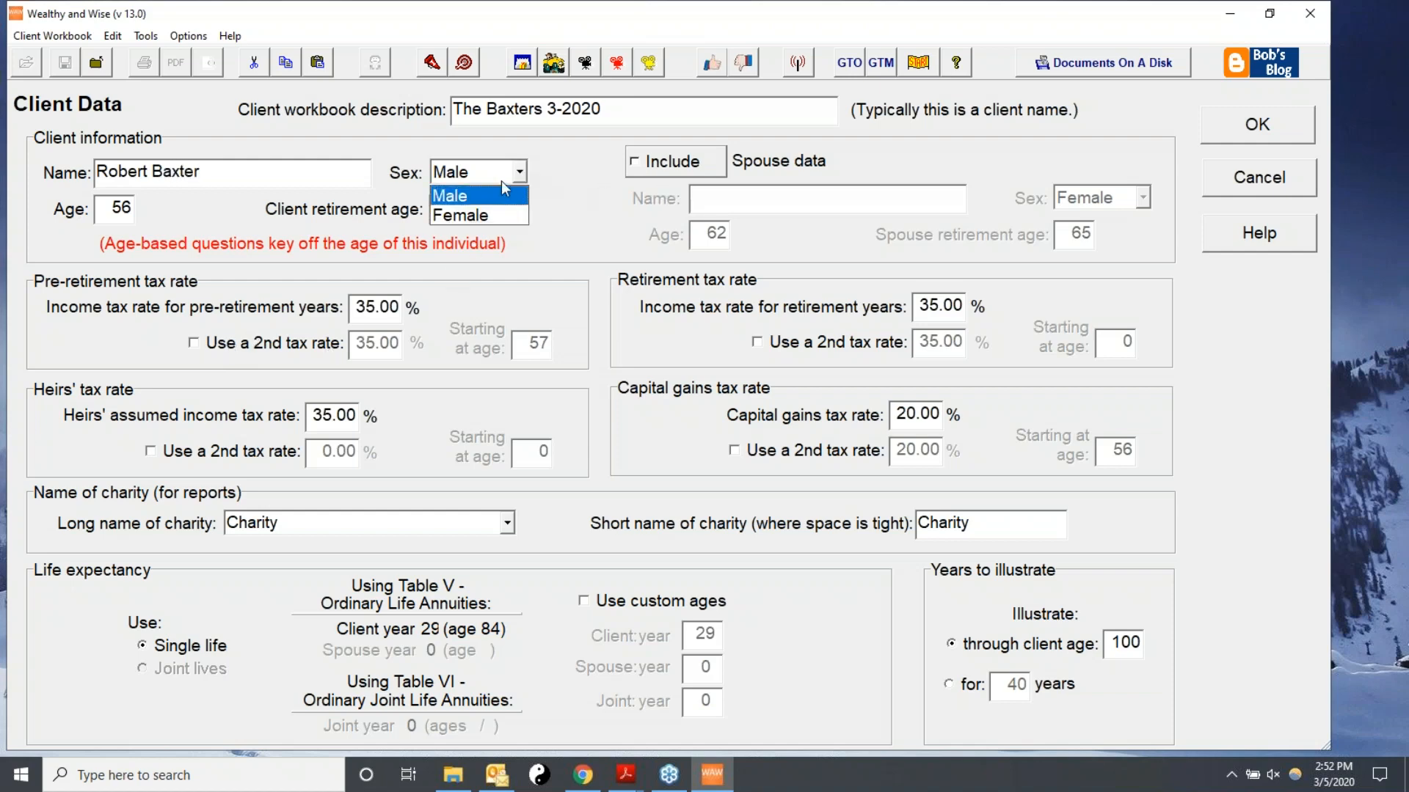
{"action": "left_click", "coordinate": [445, 192]}
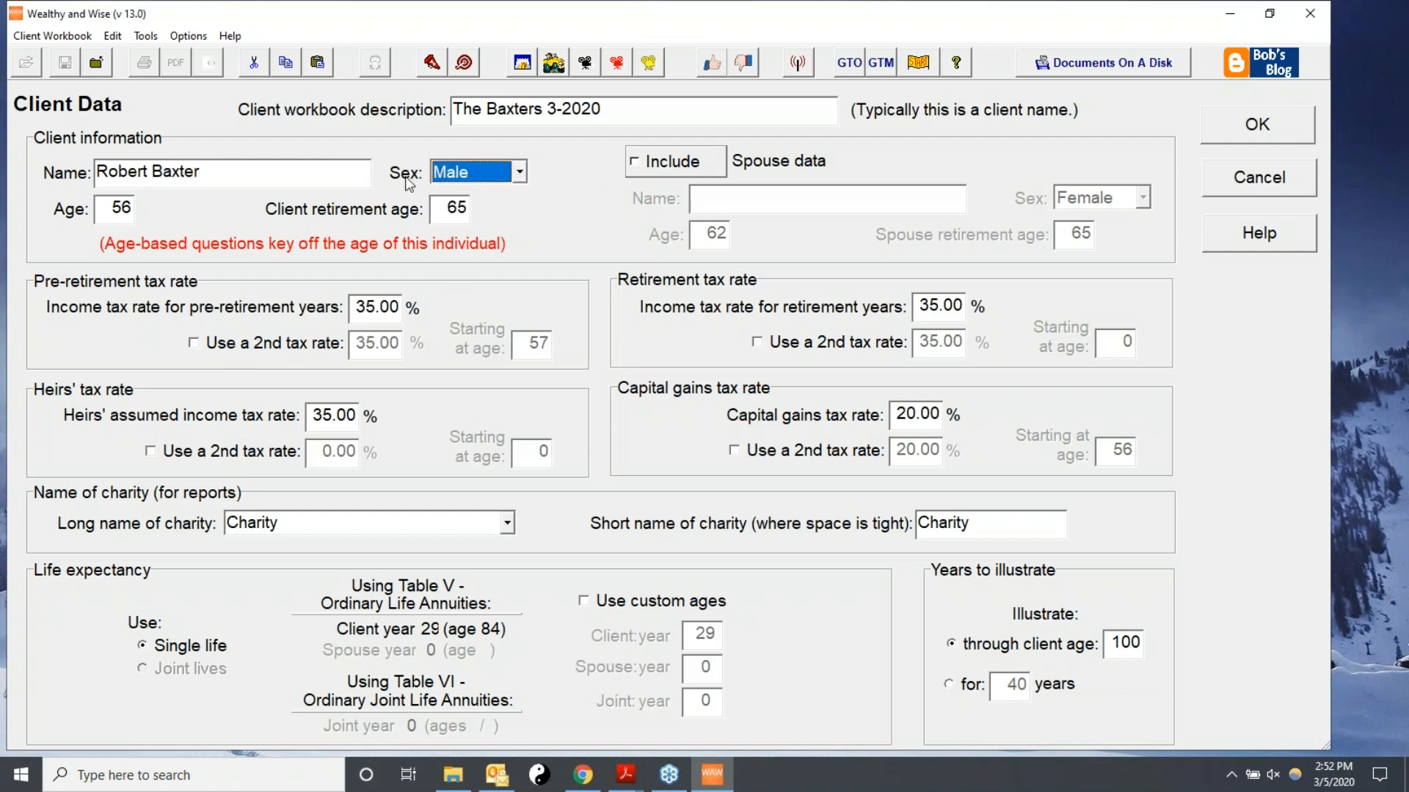
Set the client's age to 60 and client retirement age to 70.
{"action": "left_click", "coordinate": [98, 207]}
{"action": "type", "text": "60"}
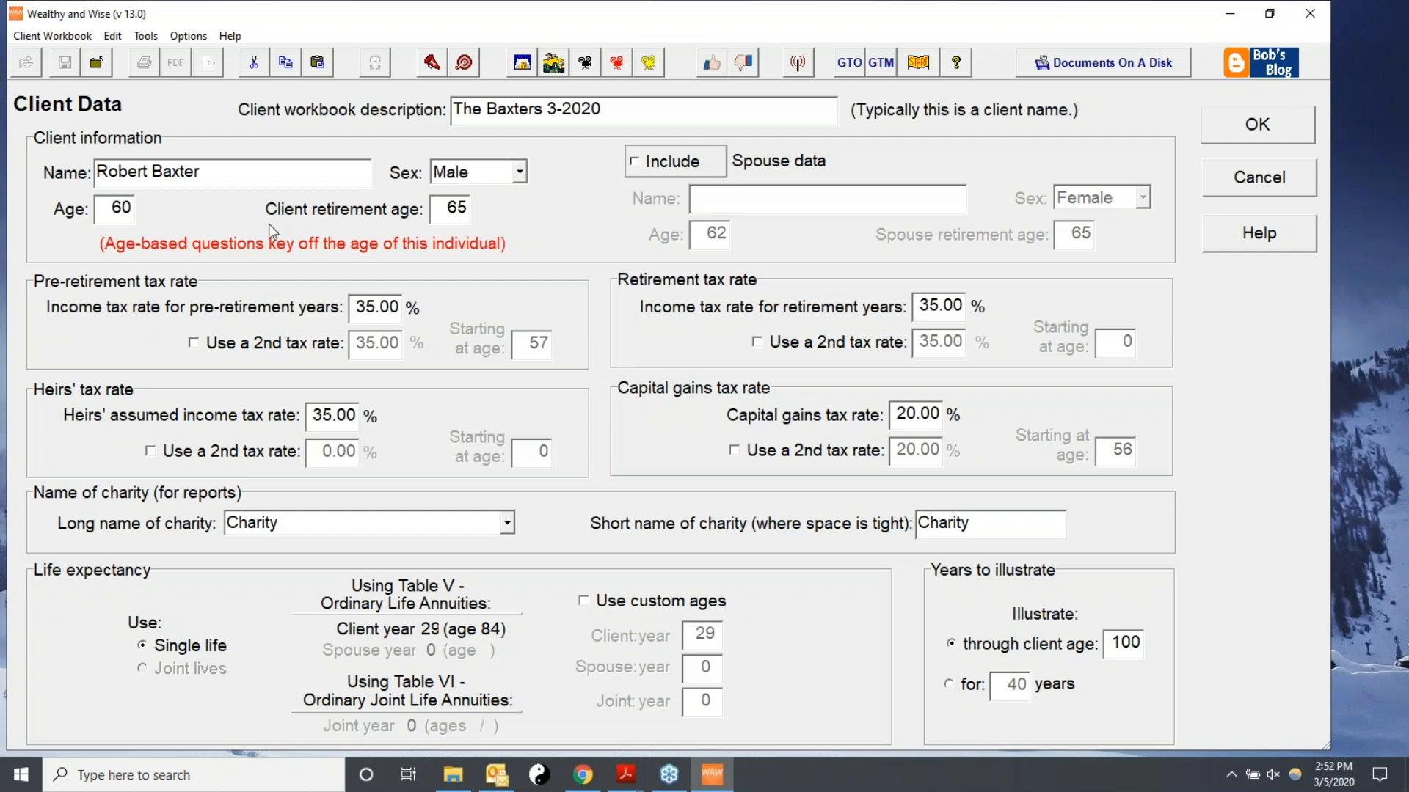
{"action": "left_click", "coordinate": [435, 206]}
{"action": "type", "text": "70"}
Include spouse data with the spouse's full name, age 60 and spouse retirement age 70.
{"action": "left_click", "coordinate": [661, 161]}
{"action": "left_click", "coordinate": [708, 195]}
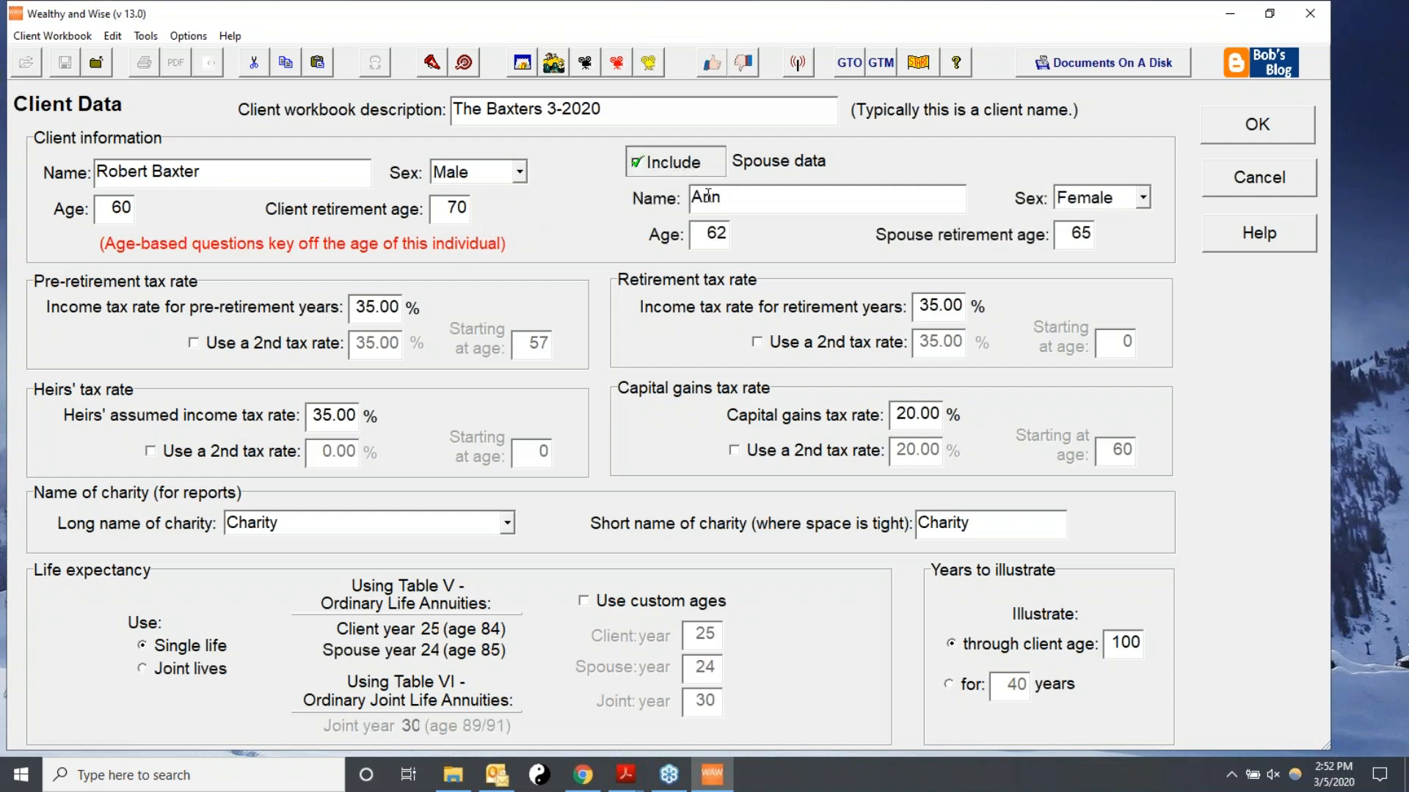
{"action": "key", "text": "Tab"}
{"action": "type", "text": "60"}
{"action": "key", "text": "Tab"}
{"action": "type", "text": "70"}
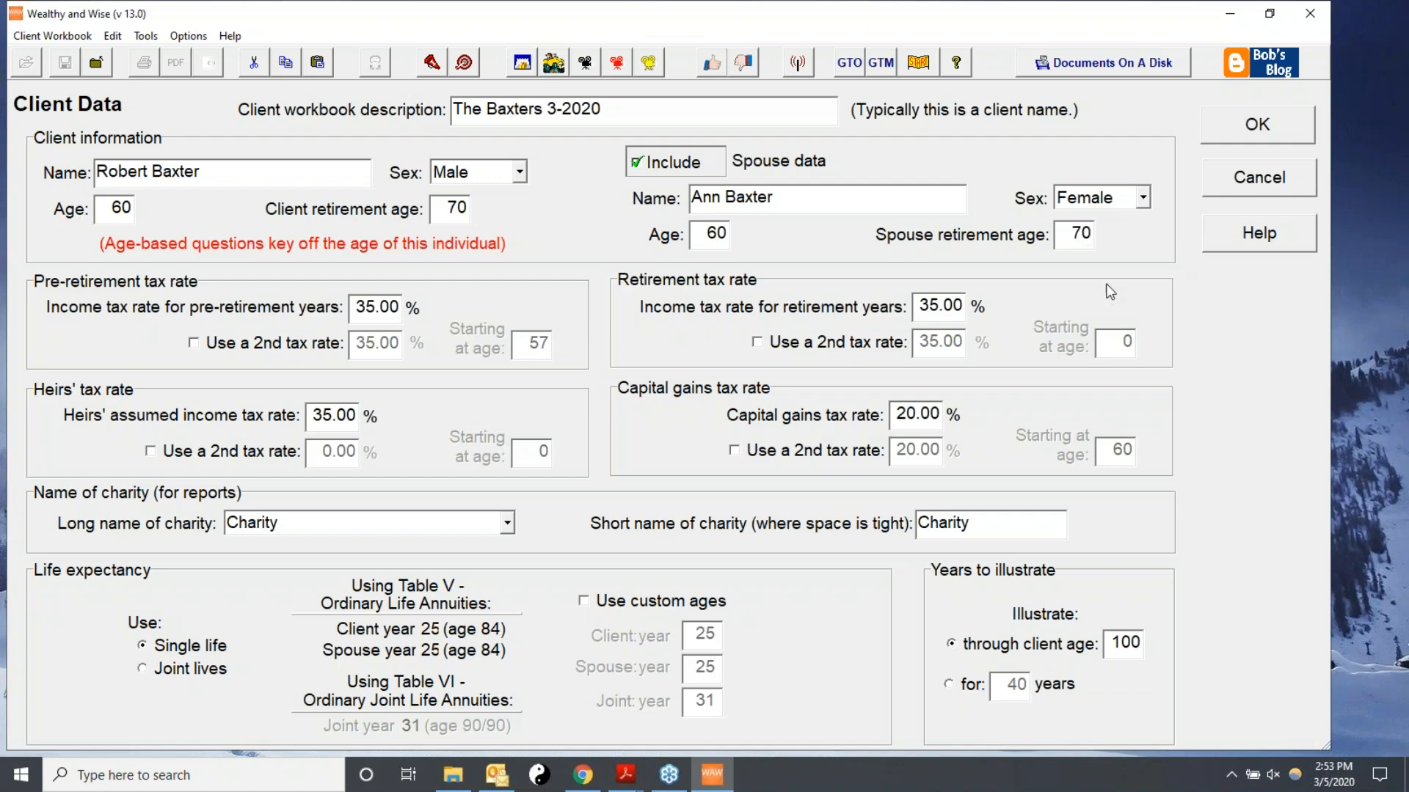
Set the pre-retirement, retirement and heirs' income tax rates to 31%.
{"action": "double_click", "coordinate": [369, 306]}
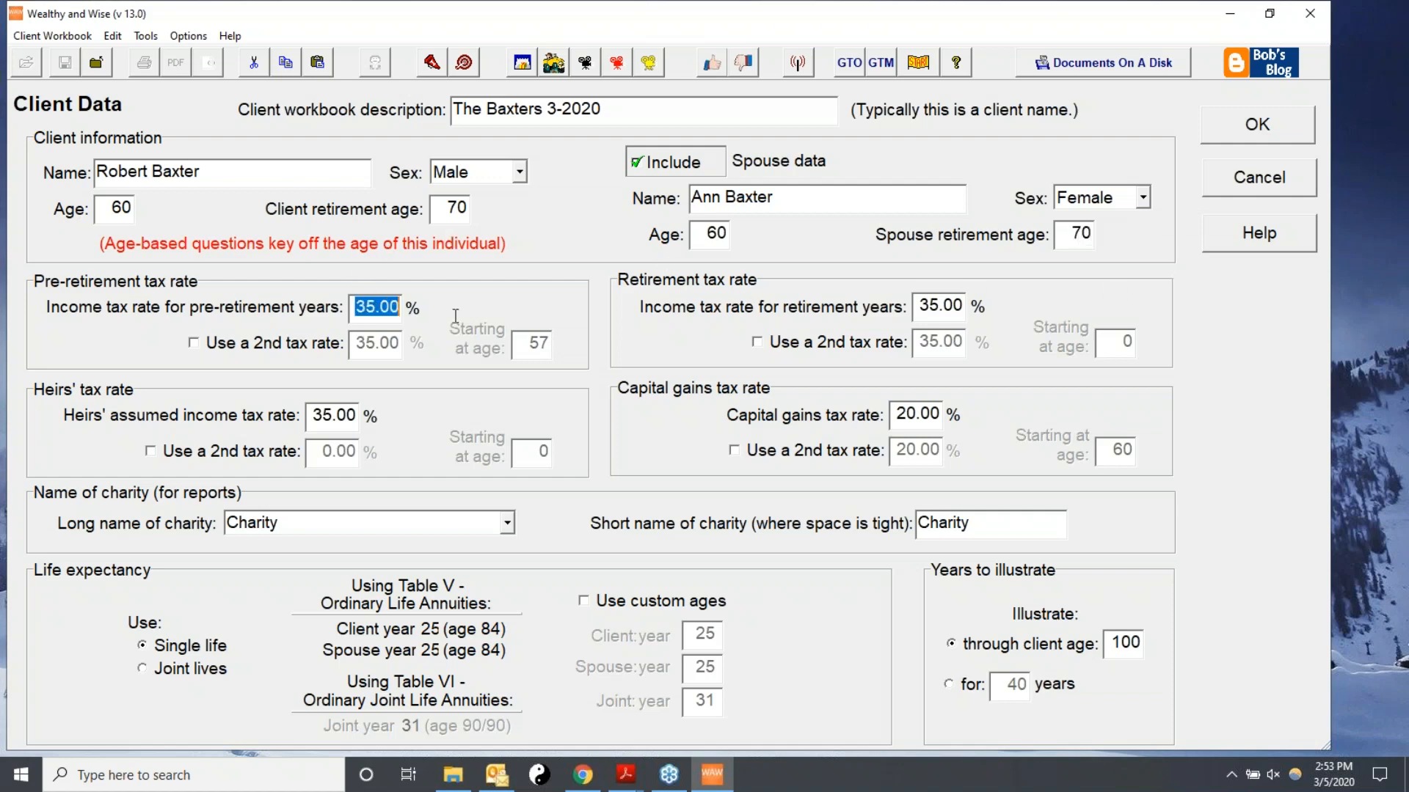
{"action": "type", "text": "31"}
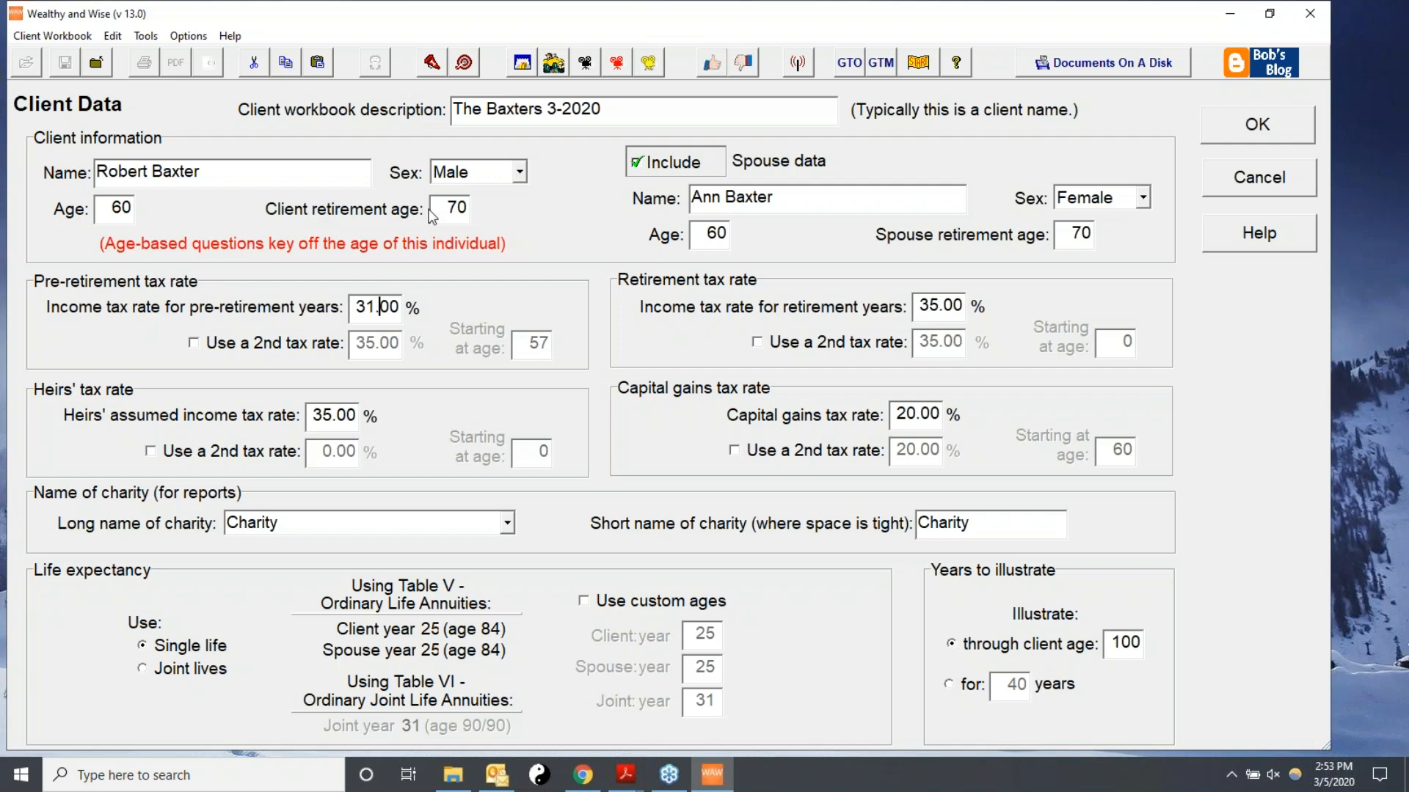
{"action": "double_click", "coordinate": [967, 311]}
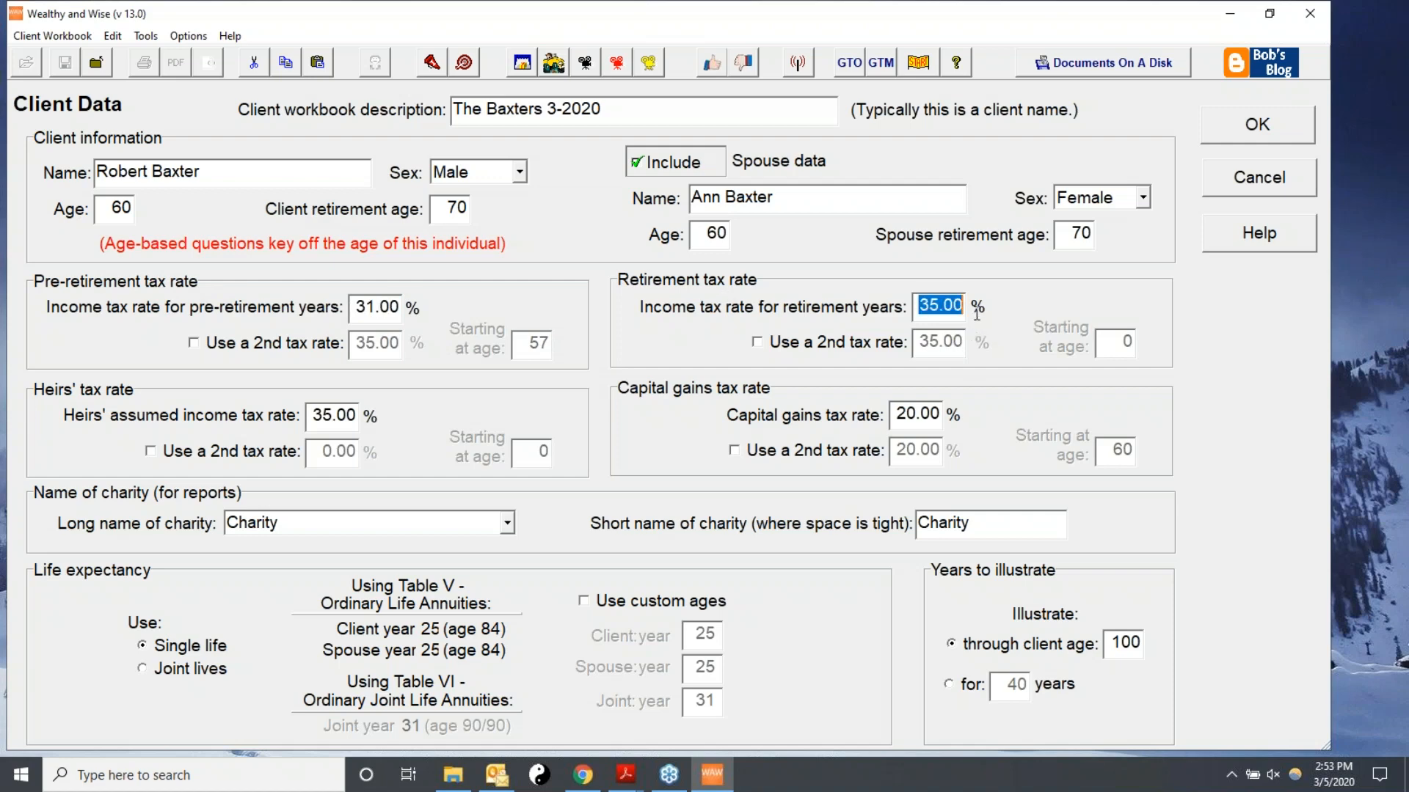
{"action": "type", "text": "31.00"}
{"action": "left_click_drag", "start_coordinate": [314, 416], "coordinate": [407, 431]}
{"action": "type", "text": "31"}
Confirm the client data entries.
{"action": "left_click", "coordinate": [901, 415]}
{"action": "double_click", "coordinate": [901, 415]}
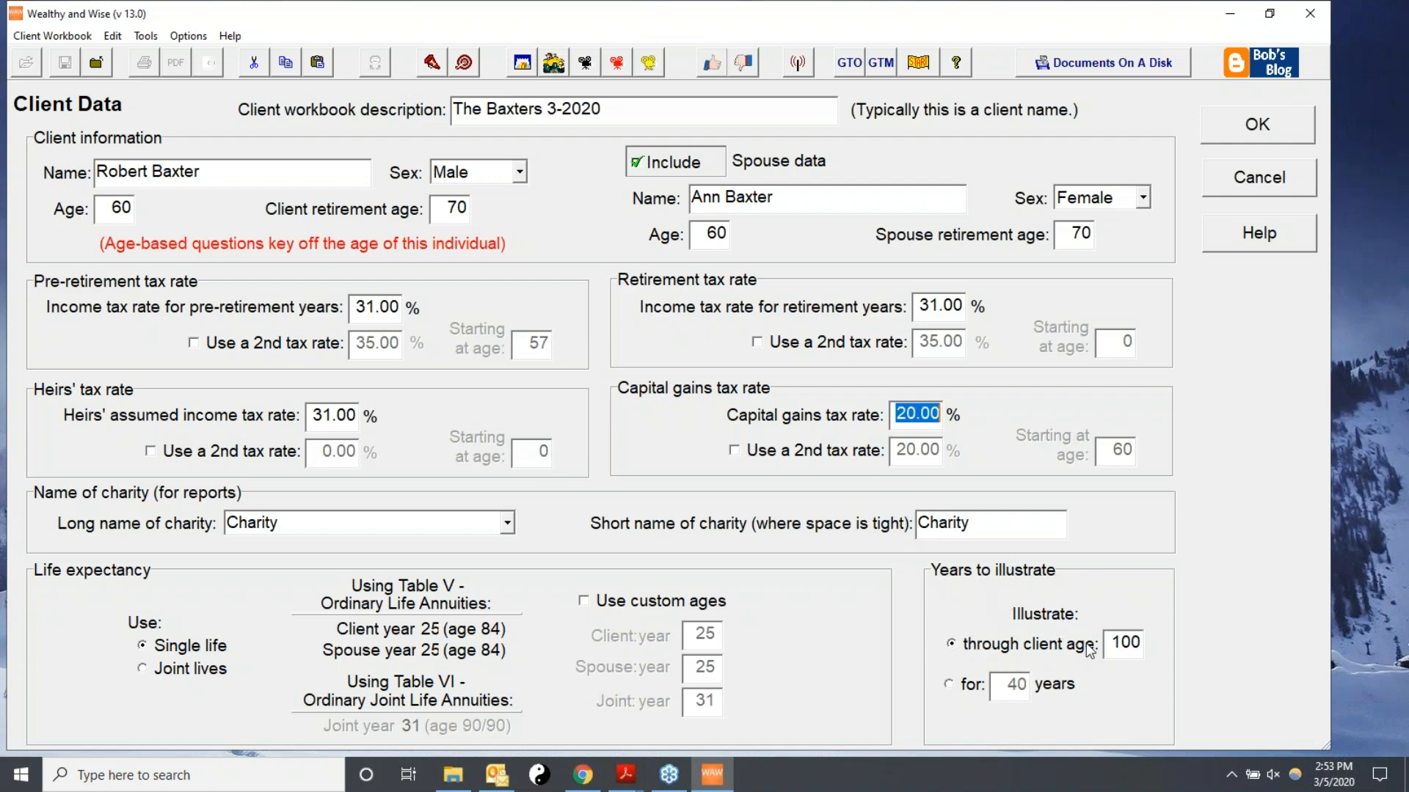
{"action": "left_click", "coordinate": [1145, 643]}
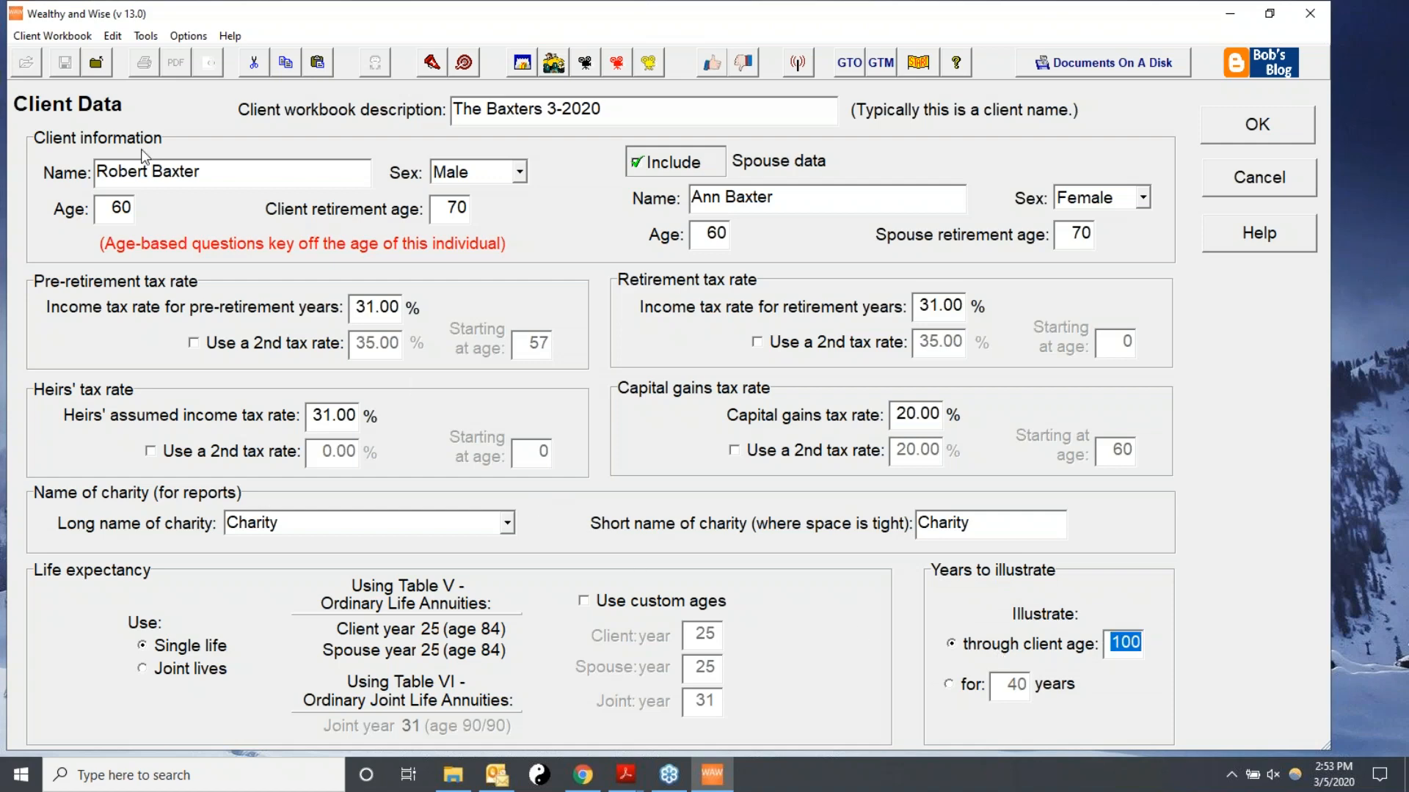
{"action": "left_click", "coordinate": [1236, 126]}
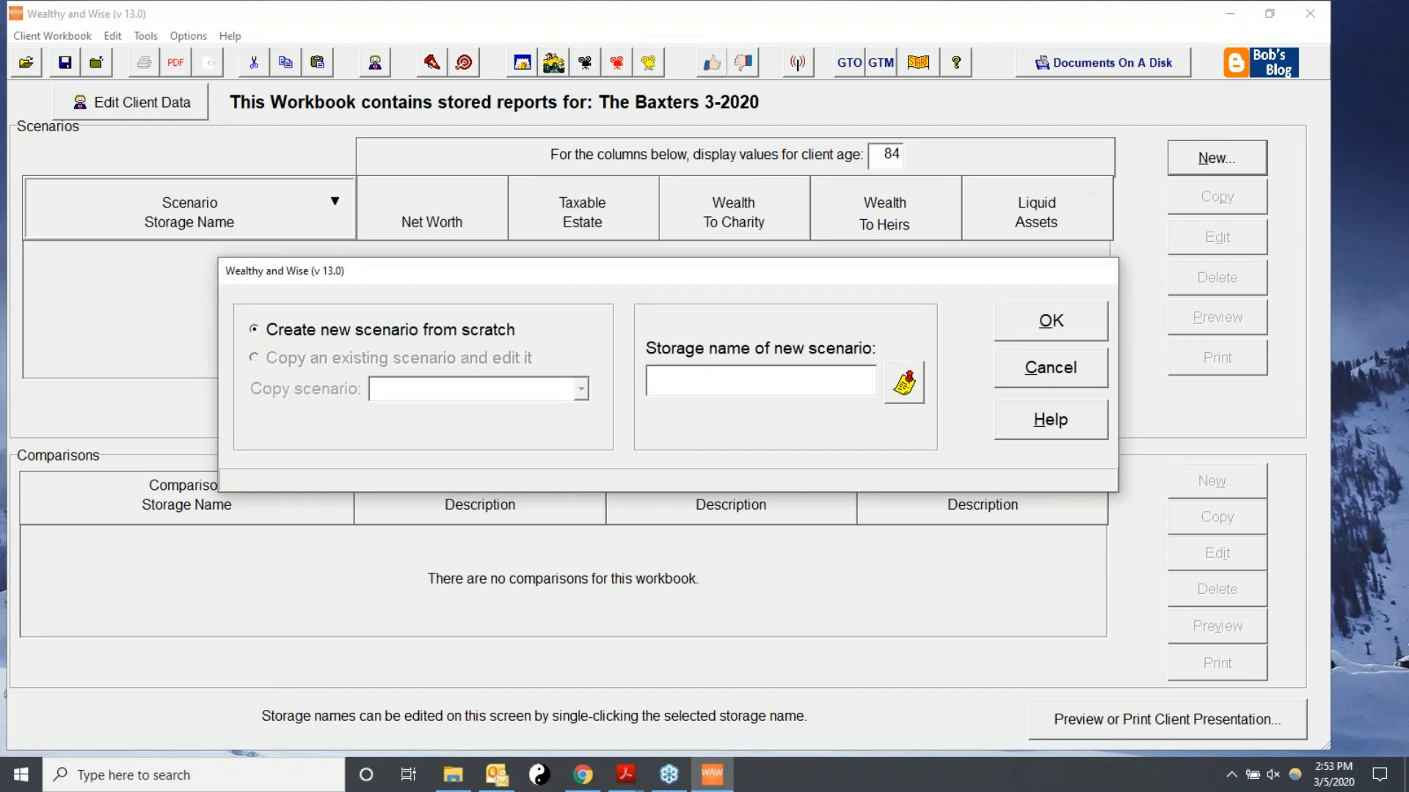
Create a new scenario from scratch named The Baseline.
{"action": "type", "text": "The Baseline"}
{"action": "left_click", "coordinate": [1096, 321]}
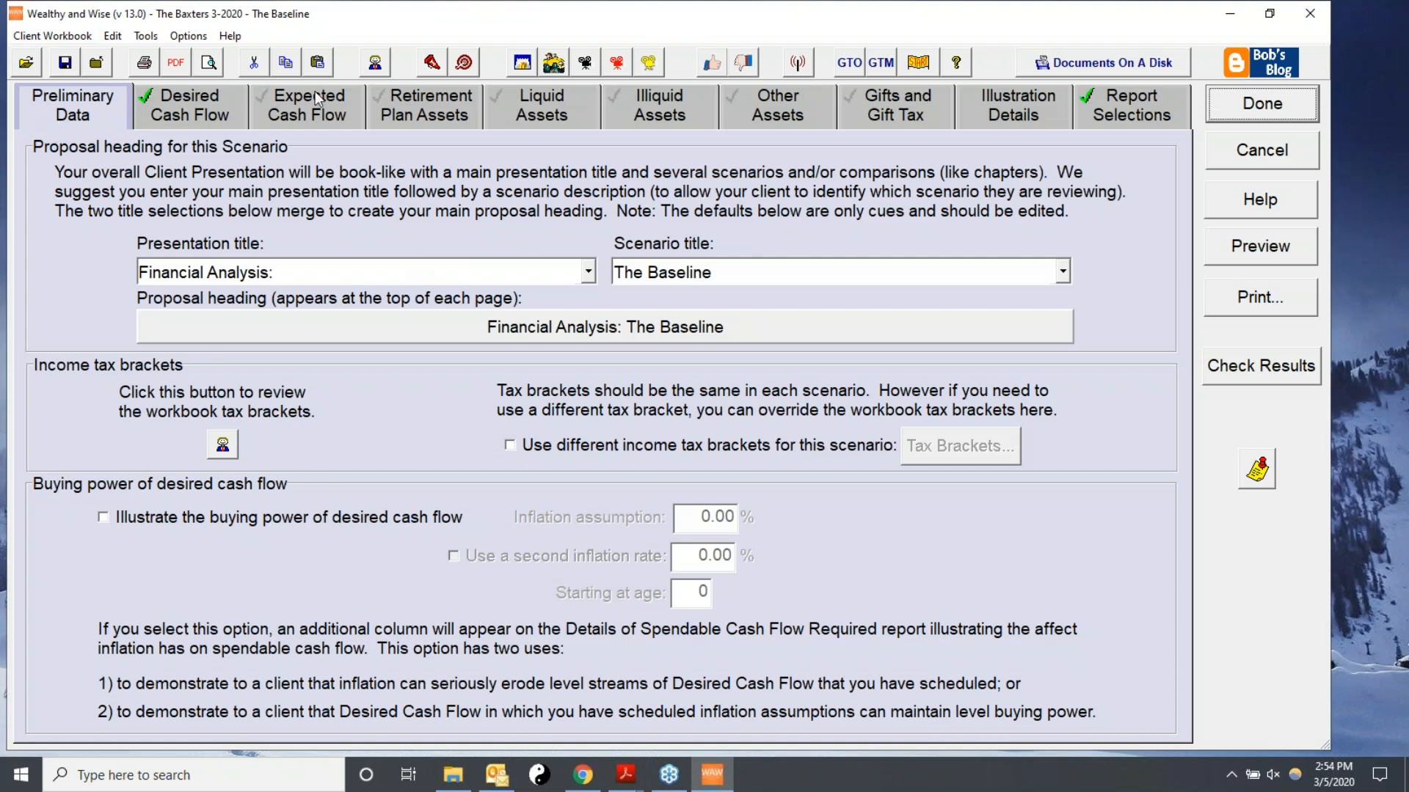
In the desired cash flow settings, choose to show cash flow categorized as Spendable or Dedicated.
{"action": "left_click", "coordinate": [187, 104]}
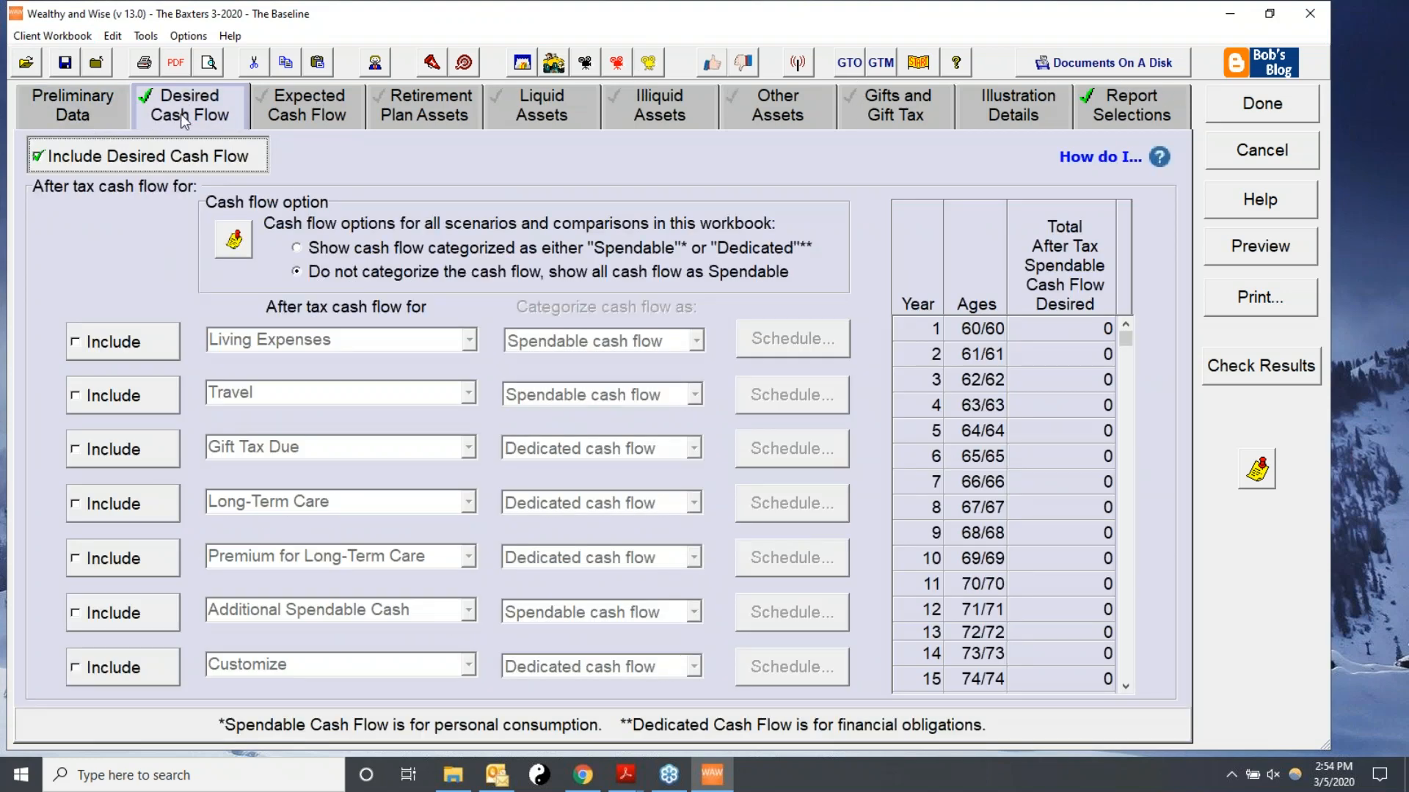
{"action": "left_click", "coordinate": [37, 163]}
{"action": "left_click", "coordinate": [96, 161]}
{"action": "left_click", "coordinate": [298, 250]}
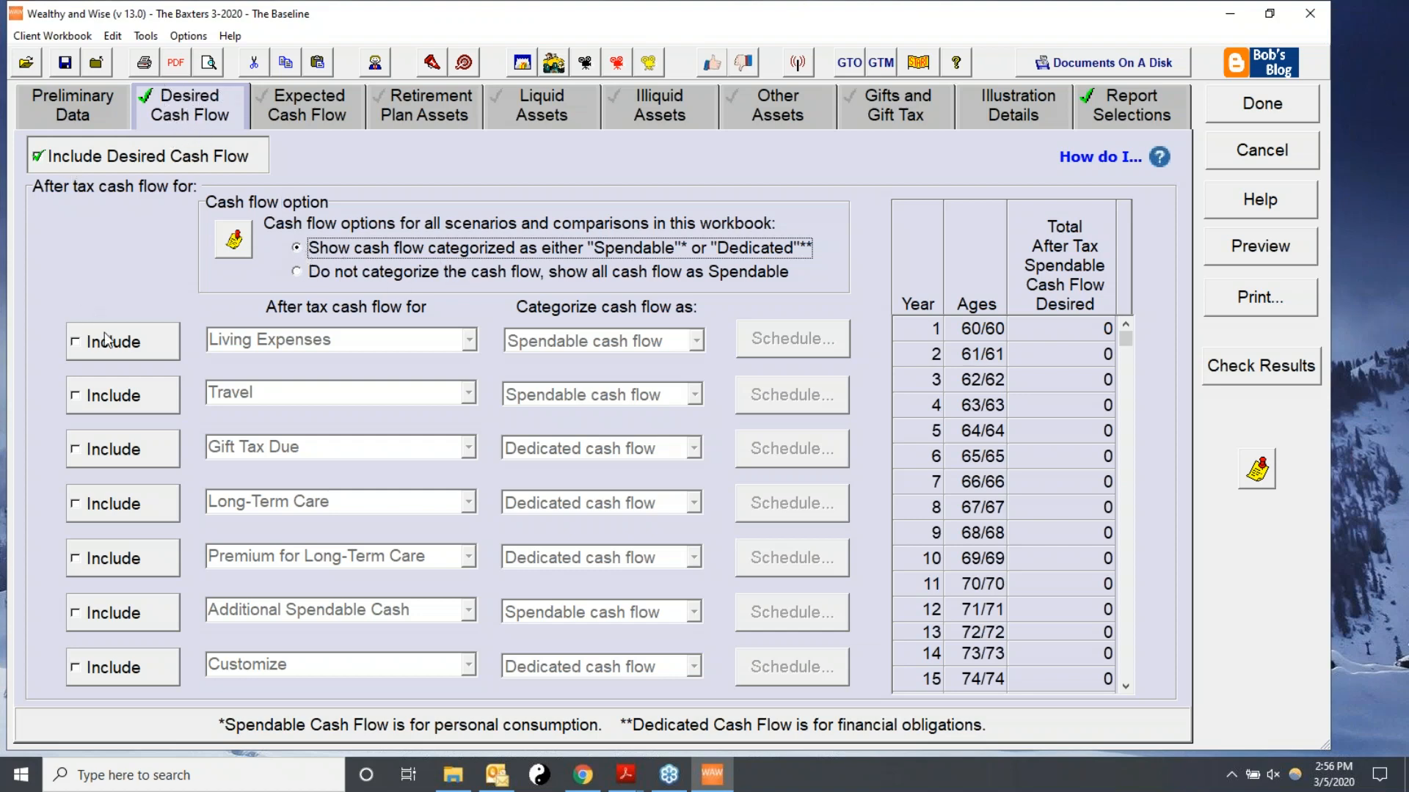
Include Living Expenses as spendable cash flow and open its schedule.
{"action": "left_click", "coordinate": [93, 358]}
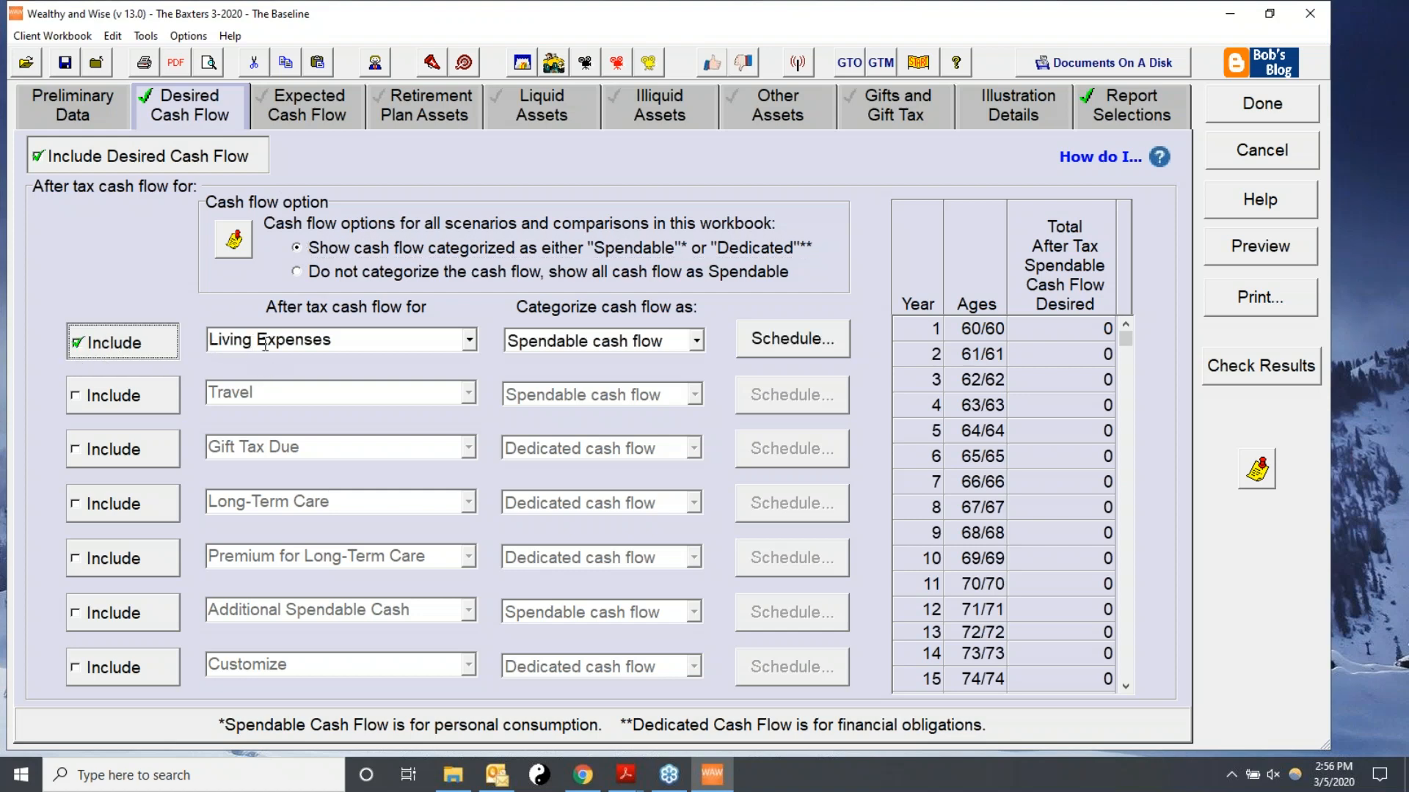
{"action": "left_click", "coordinate": [469, 340]}
{"action": "left_click", "coordinate": [318, 364]}
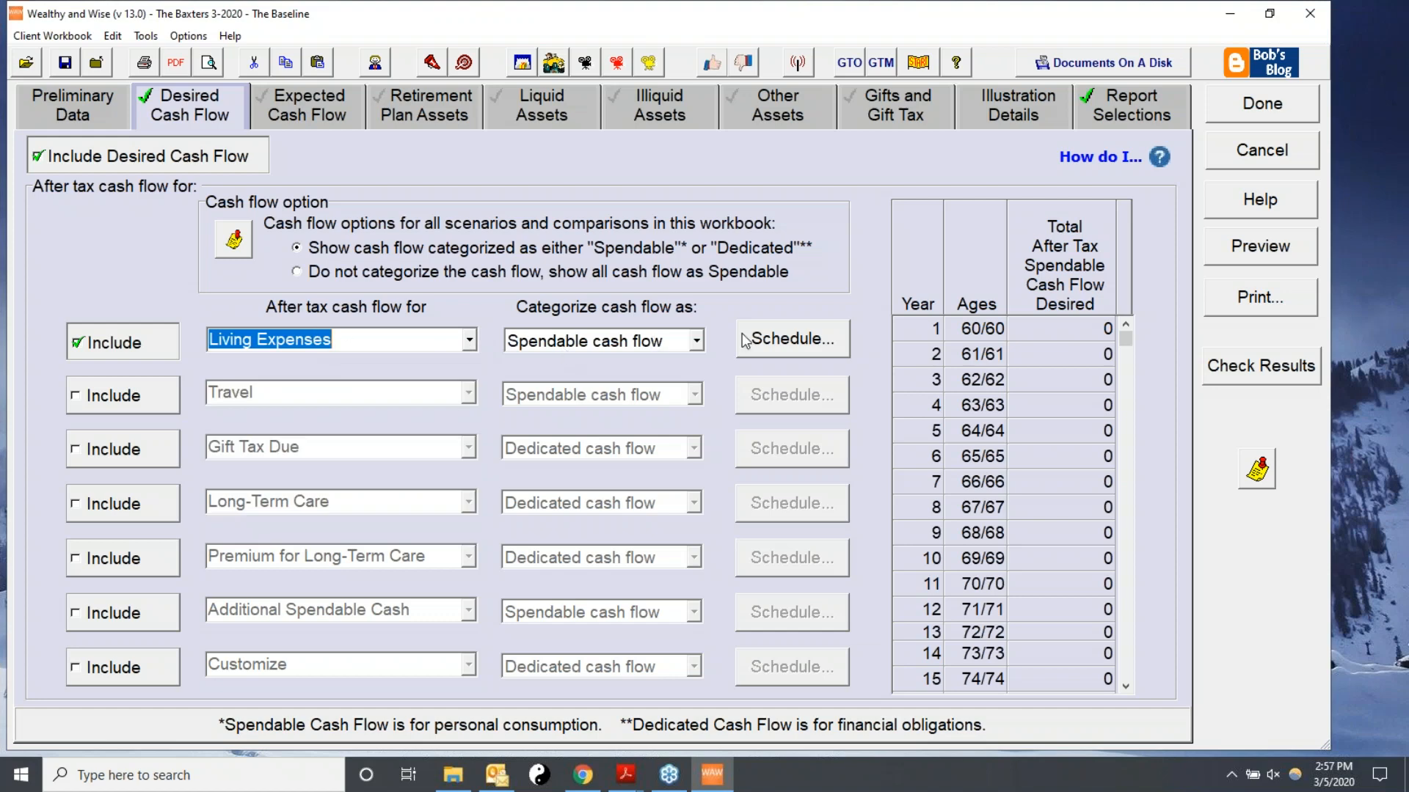
{"action": "left_click", "coordinate": [777, 342]}
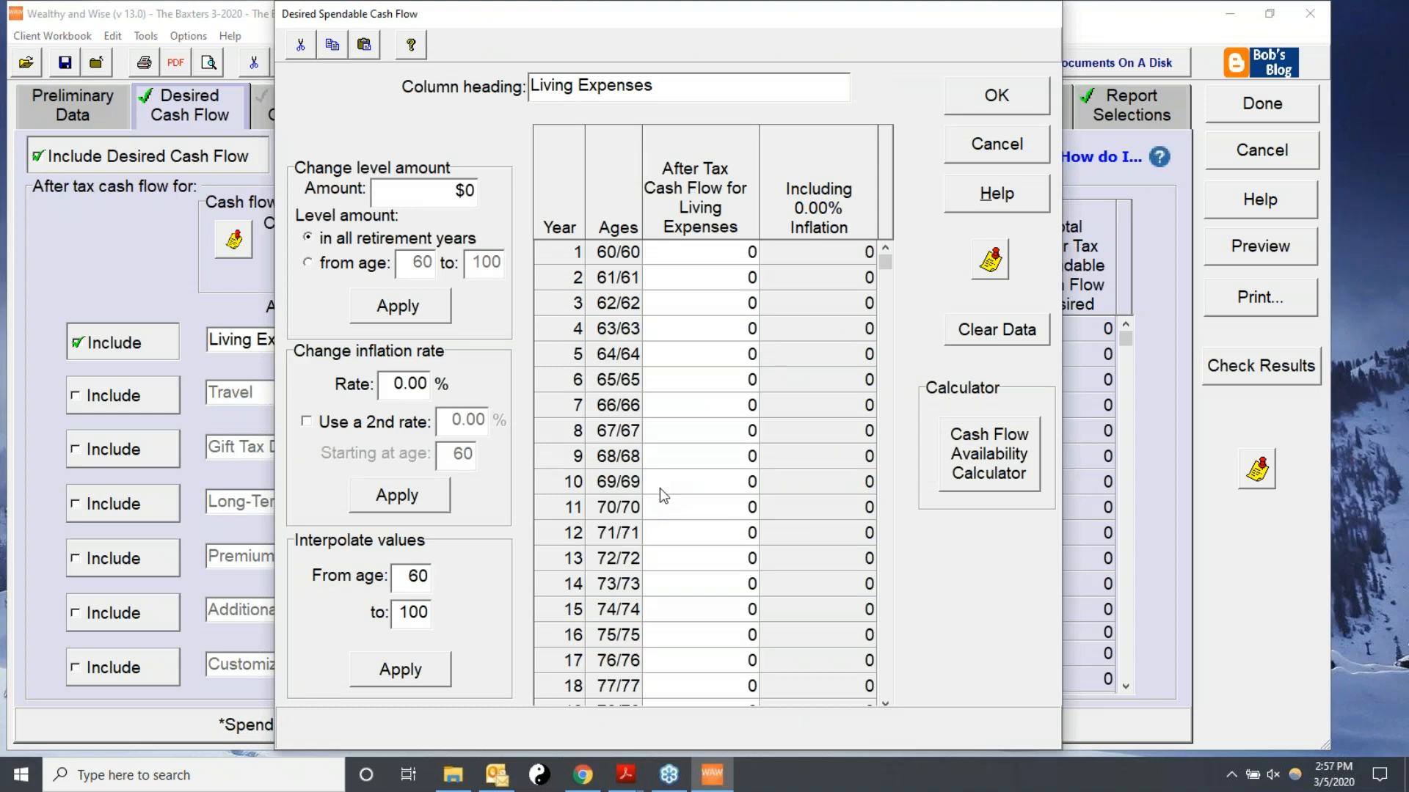
Enter 150,000 of after-tax living expenses starting at year 11 (age 70) through age 100.
{"action": "left_click", "coordinate": [664, 513]}
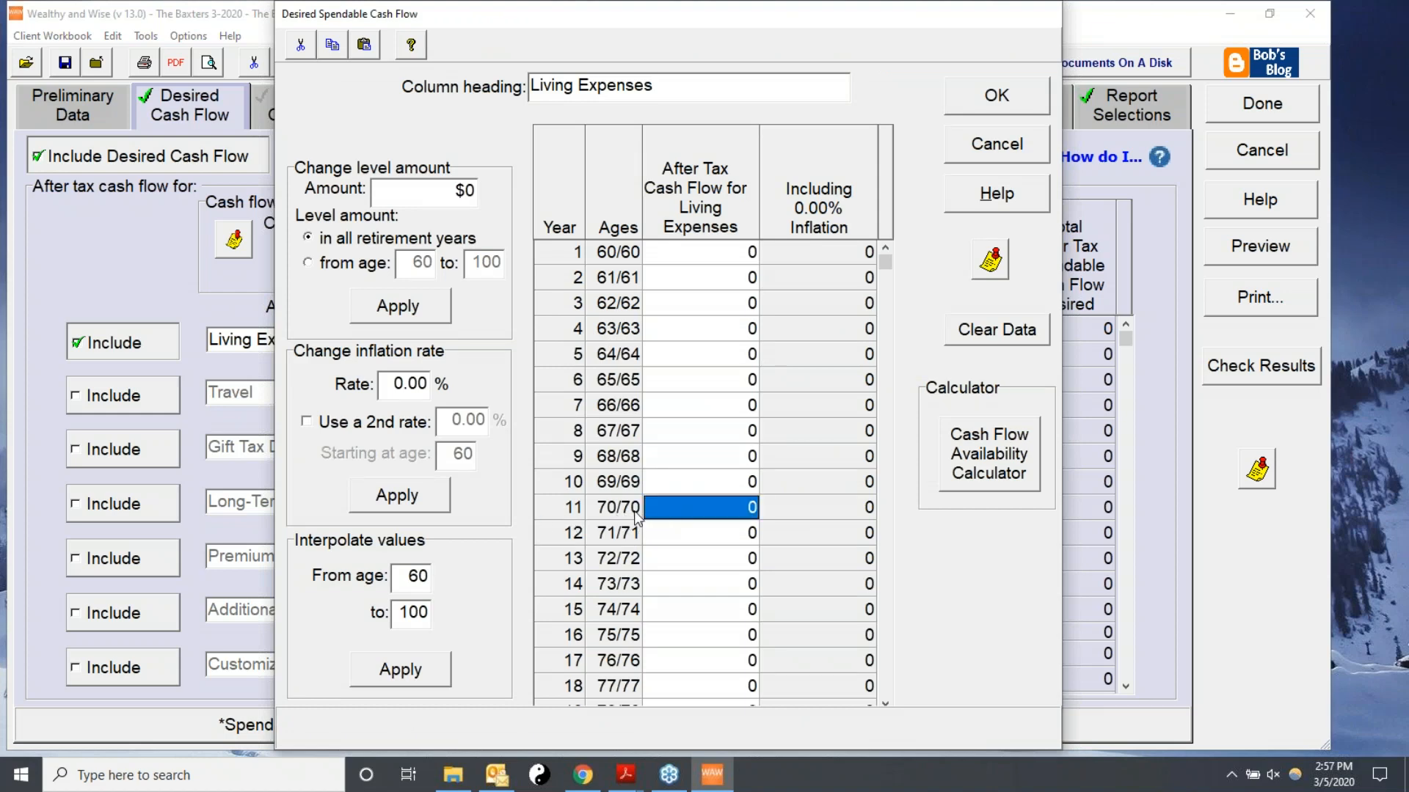
{"action": "type", "text": "15"}
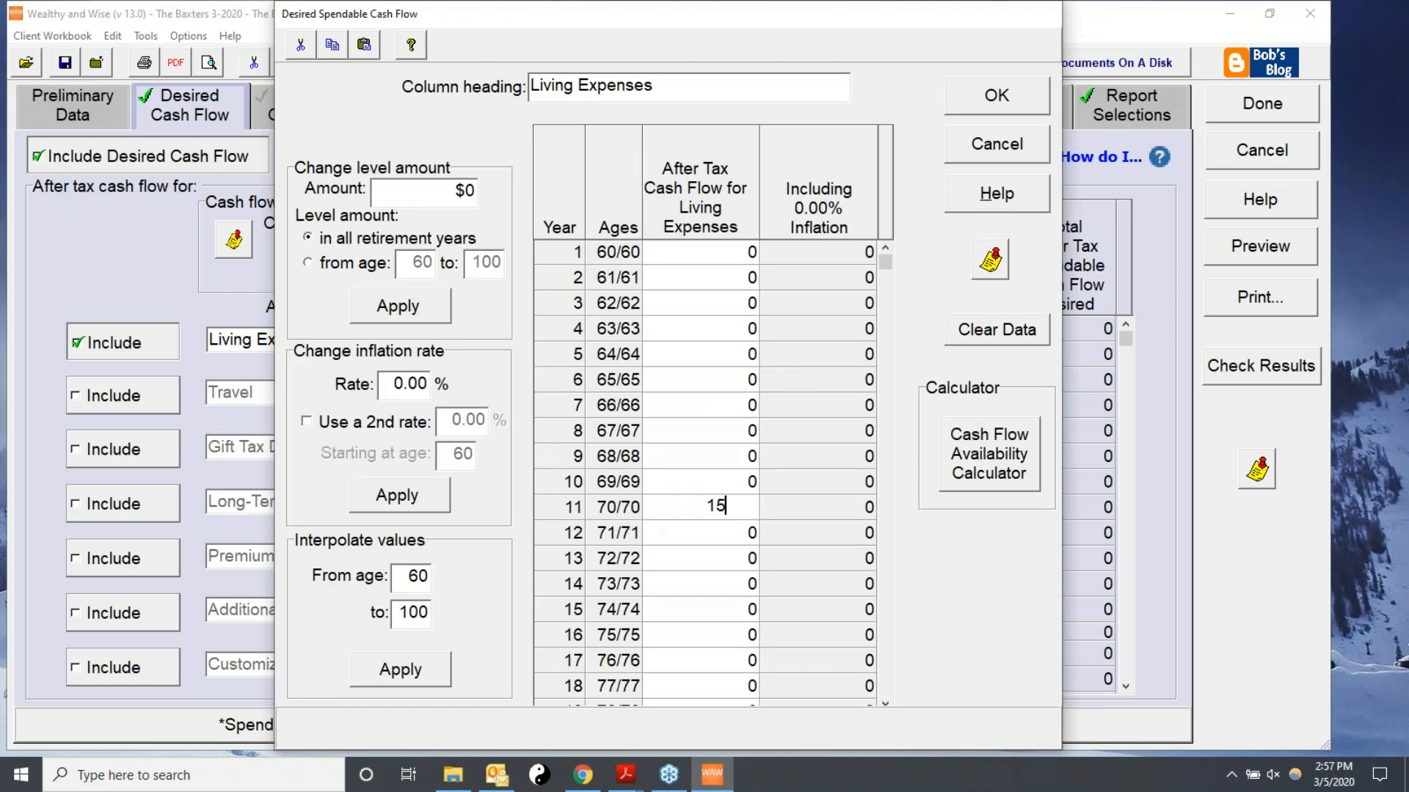
{"action": "type", "text": "0000"}
{"action": "key", "text": "Down"}
{"action": "key", "text": "Down"}
{"action": "key", "text": "Down"}
{"action": "key", "text": "Down"}
{"action": "key", "text": "Down"}
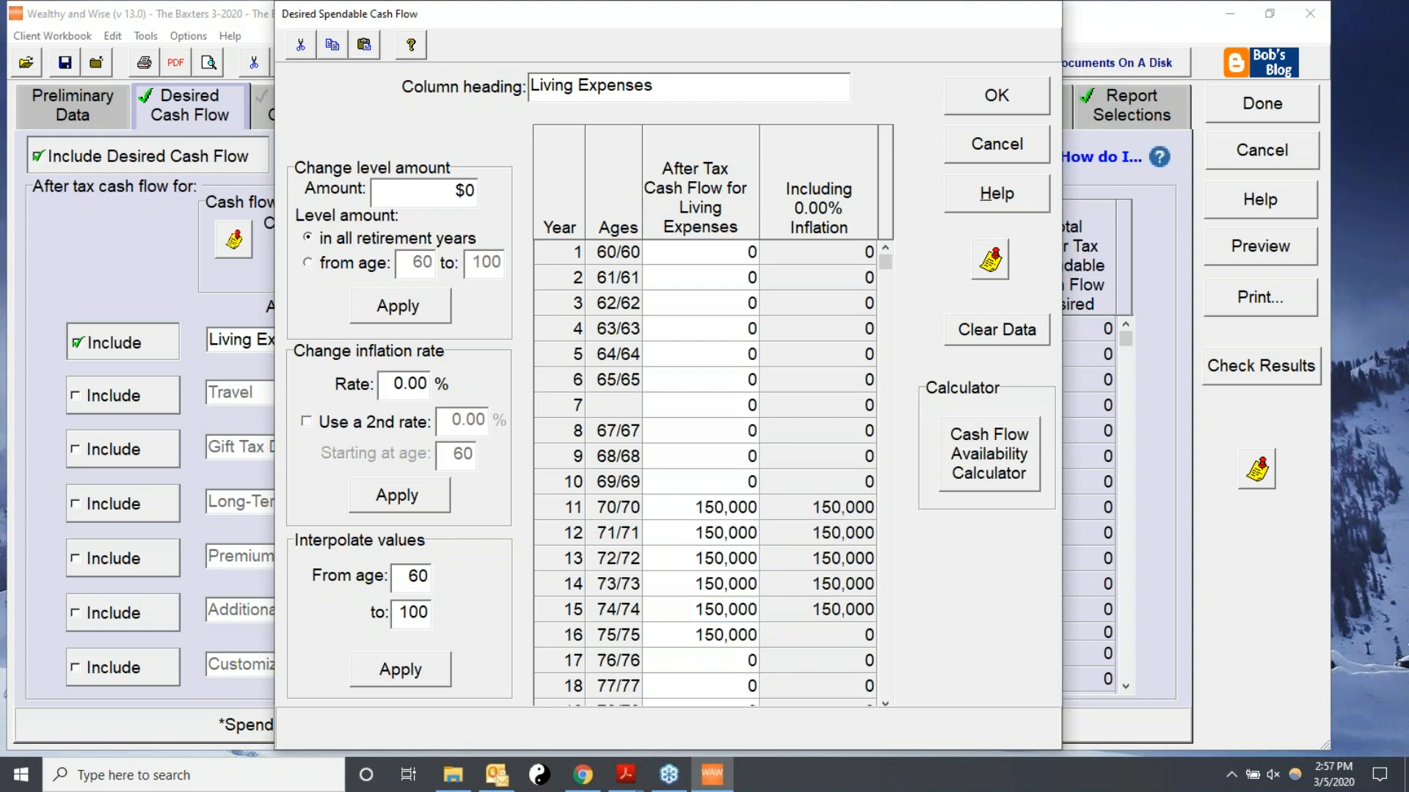
{"action": "key", "text": "Down"}
{"action": "key", "text": "Down"}
{"action": "key", "text": "Down"}
{"action": "key", "text": "Down"}
{"action": "key", "text": "Down"}
{"action": "key", "text": "Down"}
{"action": "key", "text": "Down"}
{"action": "key", "text": "Down"}
{"action": "key", "text": "Down"}
{"action": "key", "text": "Down"}
{"action": "key", "text": "Down"}
{"action": "key", "text": "Down"}
{"action": "key", "text": "Down"}
{"action": "key", "text": "Down"}
{"action": "key", "text": "Down"}
{"action": "key", "text": "Down"}
{"action": "key", "text": "Down"}
{"action": "key", "text": "Down"}
{"action": "key", "text": "Down"}
{"action": "key", "text": "Down"}
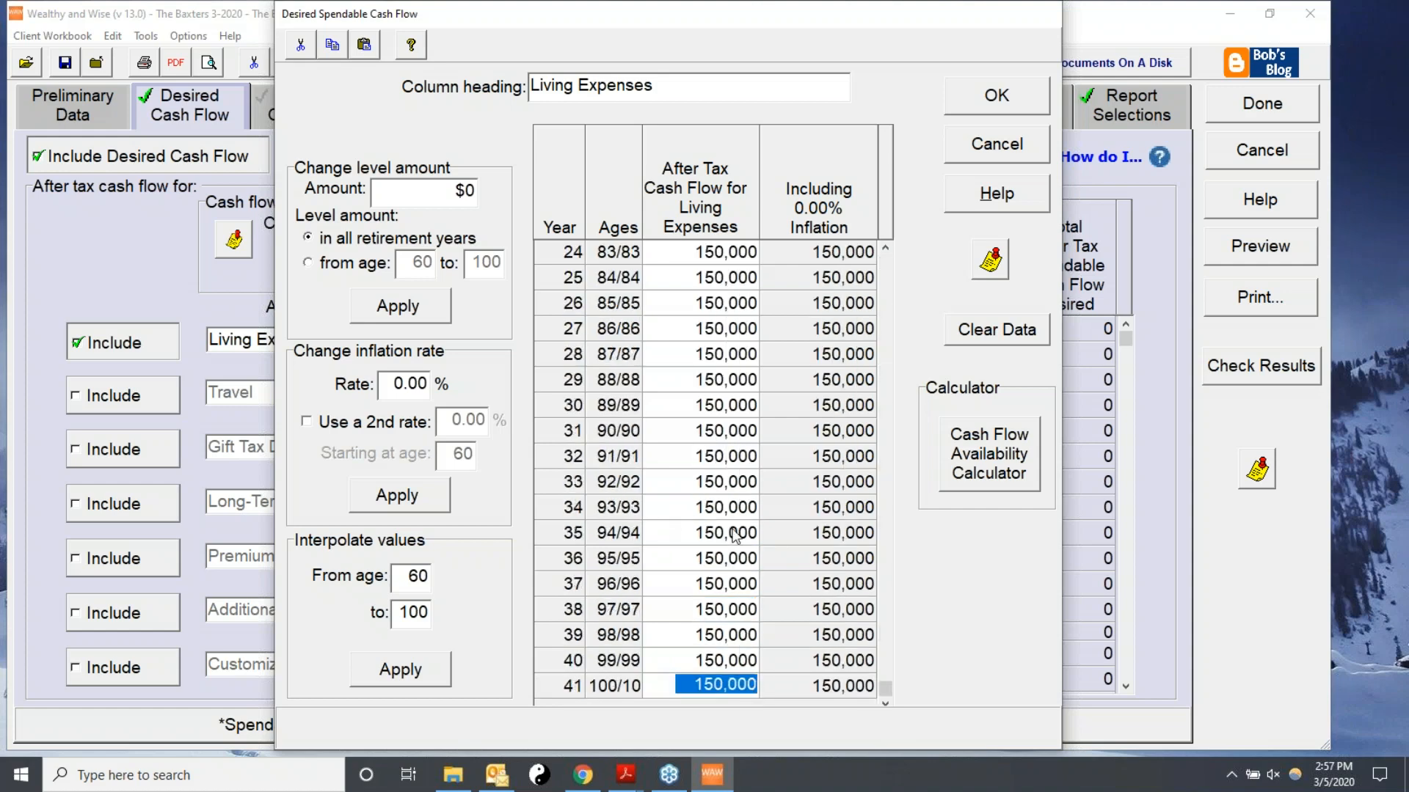
Add a second inflation rate of 3% starting at age 71 to the living expenses schedule and apply it.
{"action": "left_click_drag", "start_coordinate": [885, 689], "coordinate": [885, 356]}
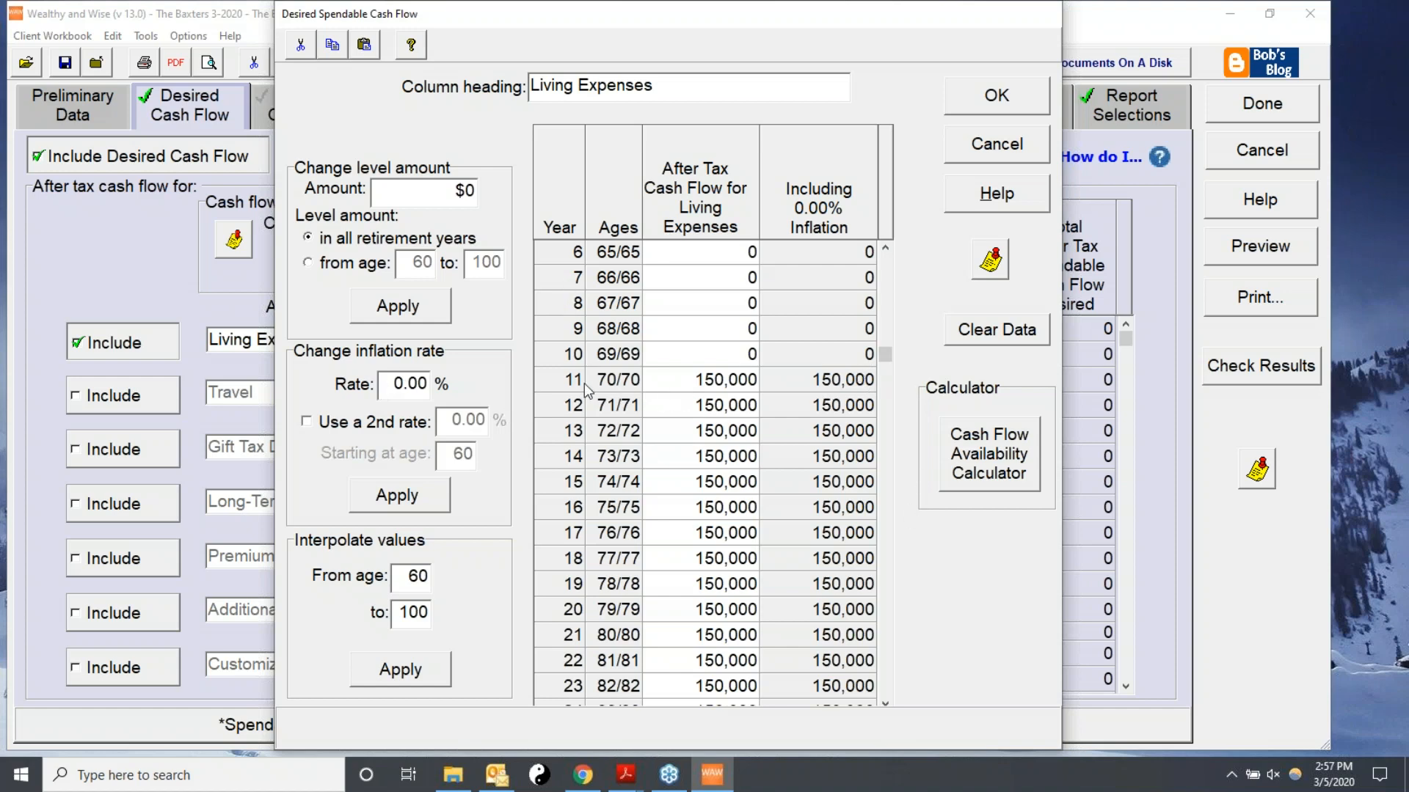
{"action": "left_click", "coordinate": [649, 383]}
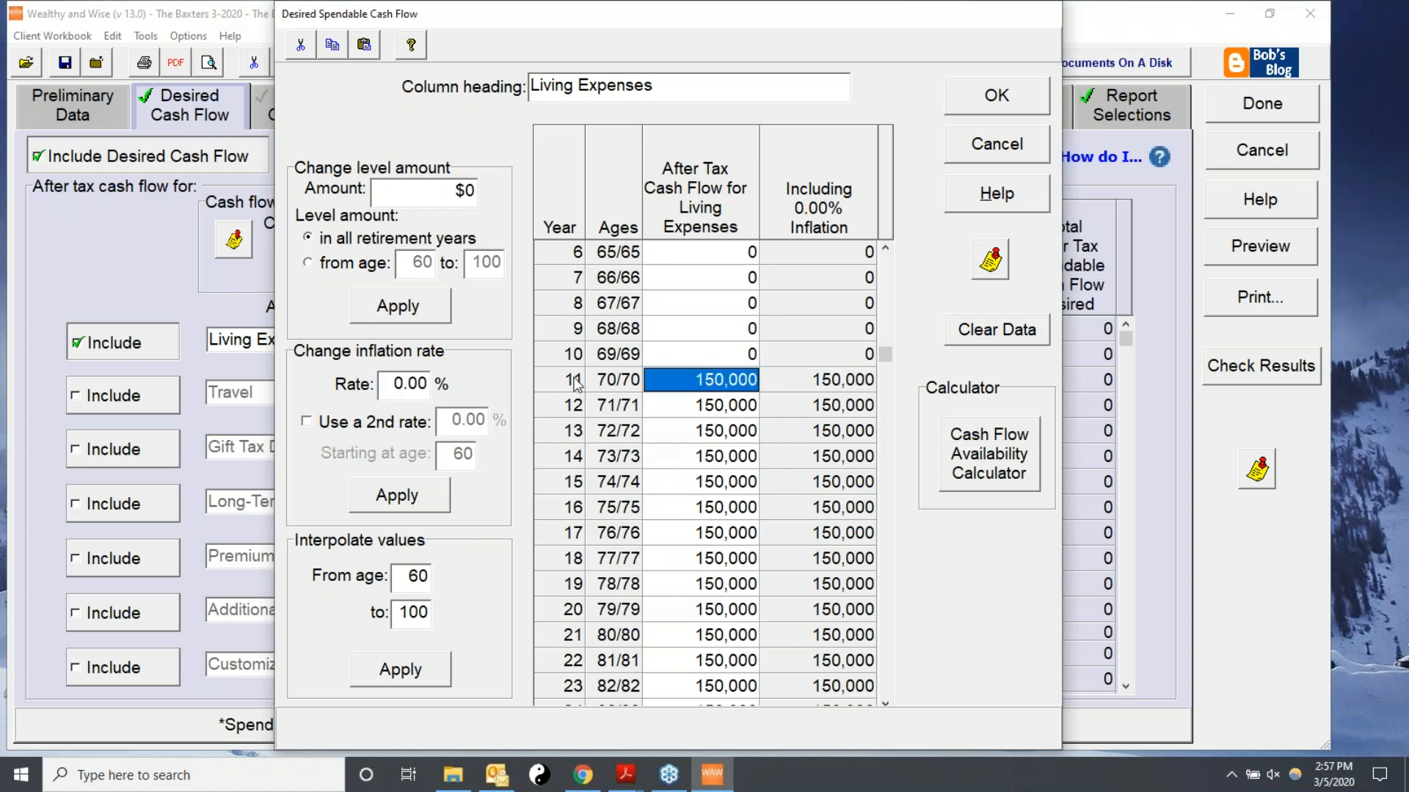
{"action": "scroll", "coordinate": [827, 253], "scroll_direction": "up", "scroll_amount": 5}
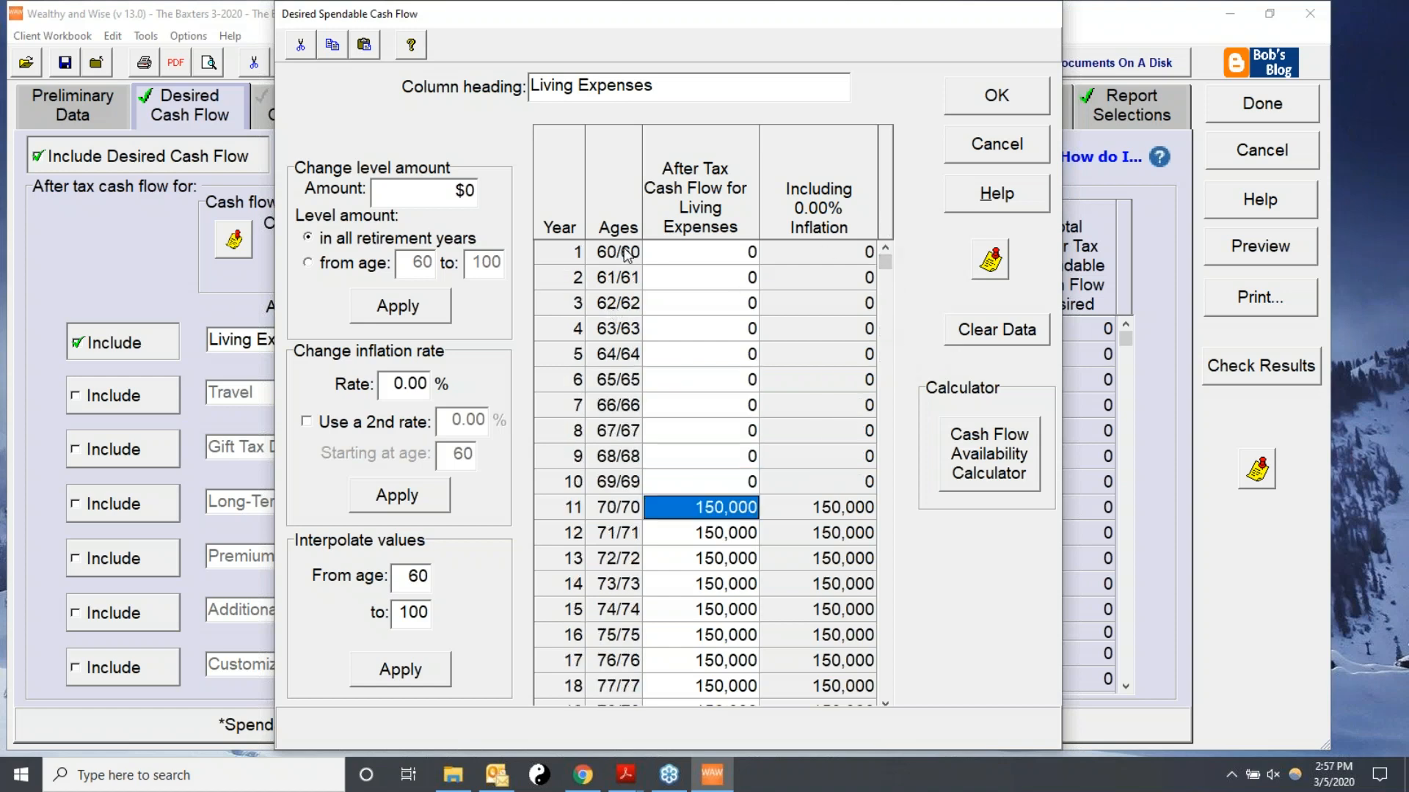
{"action": "left_click_drag", "start_coordinate": [387, 383], "coordinate": [467, 374]}
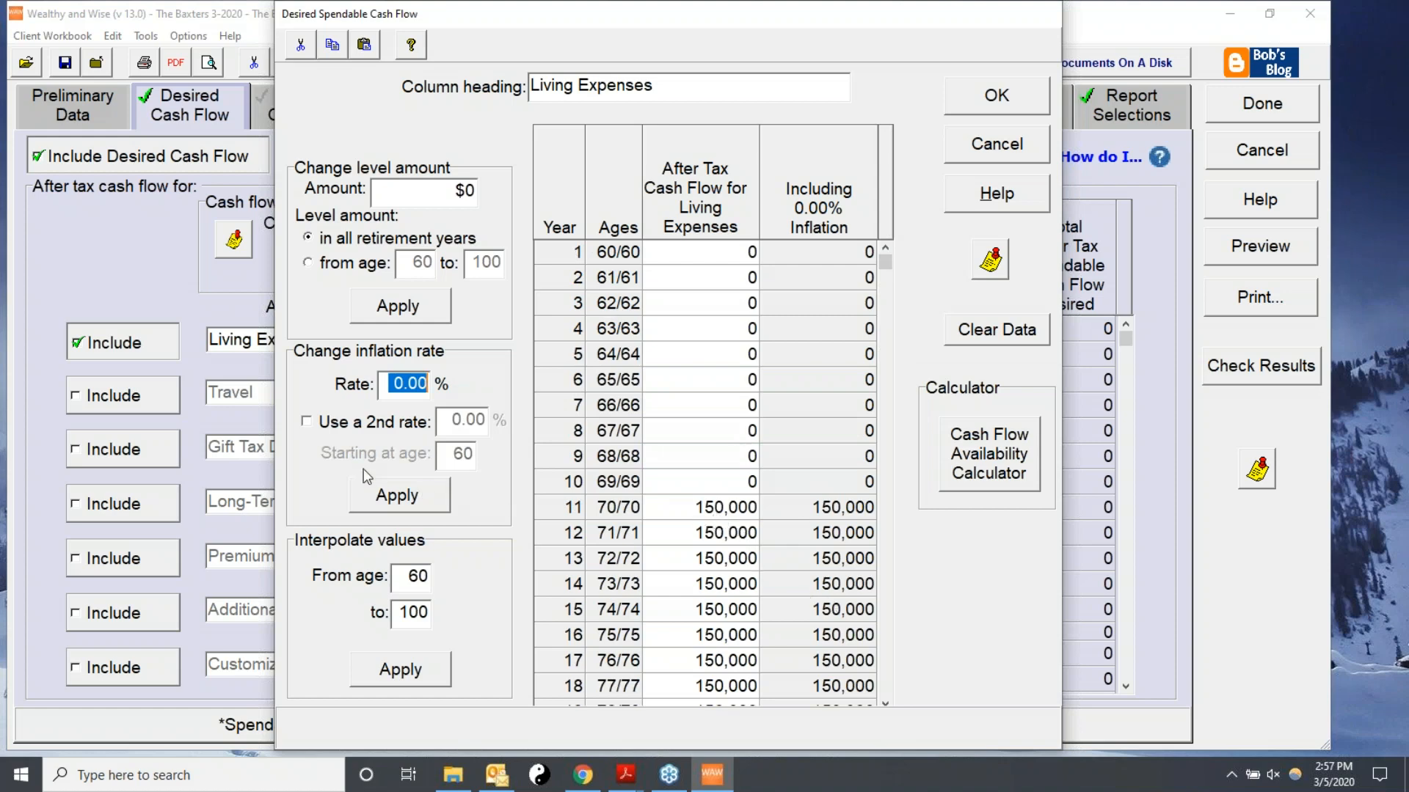
{"action": "left_click", "coordinate": [307, 423]}
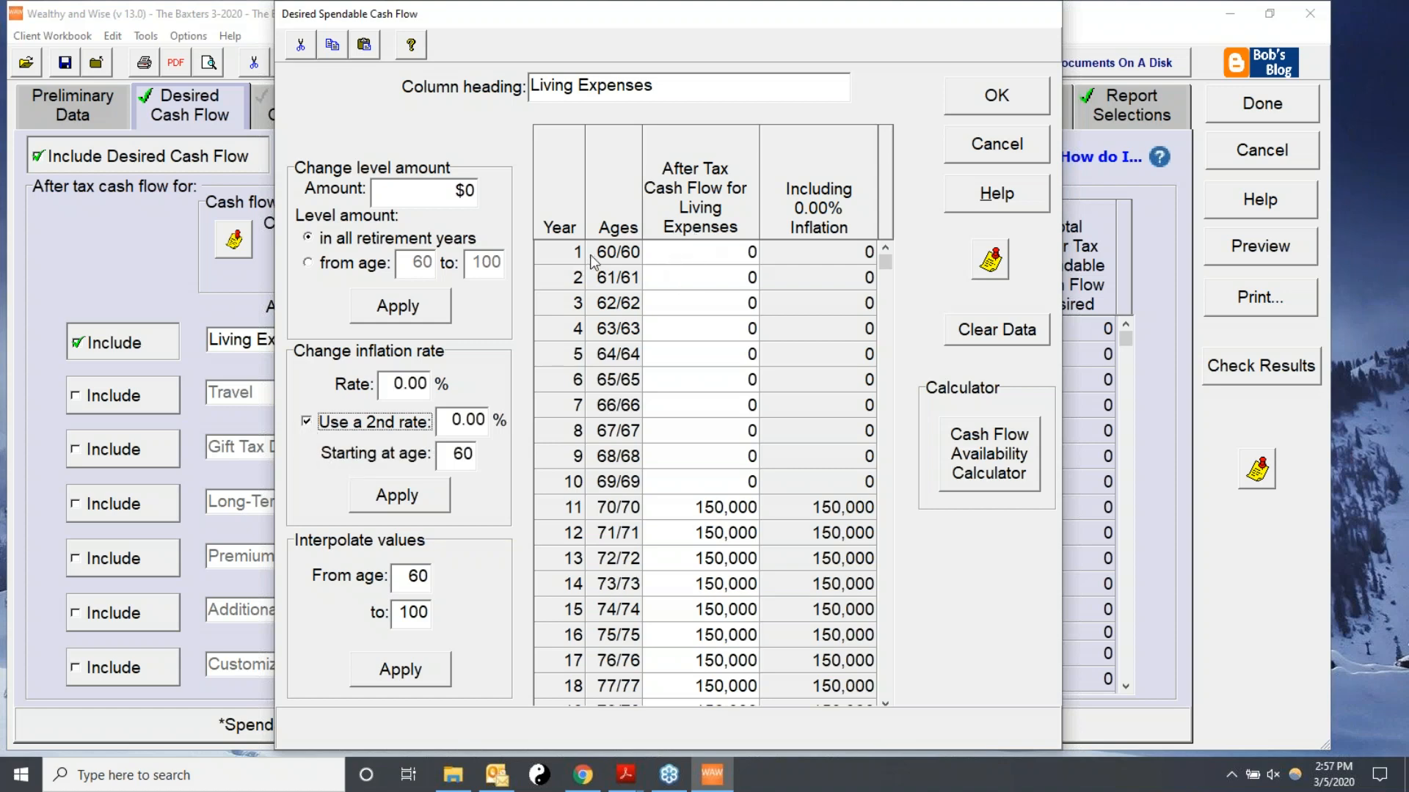
{"action": "key", "text": "shift+Tab"}
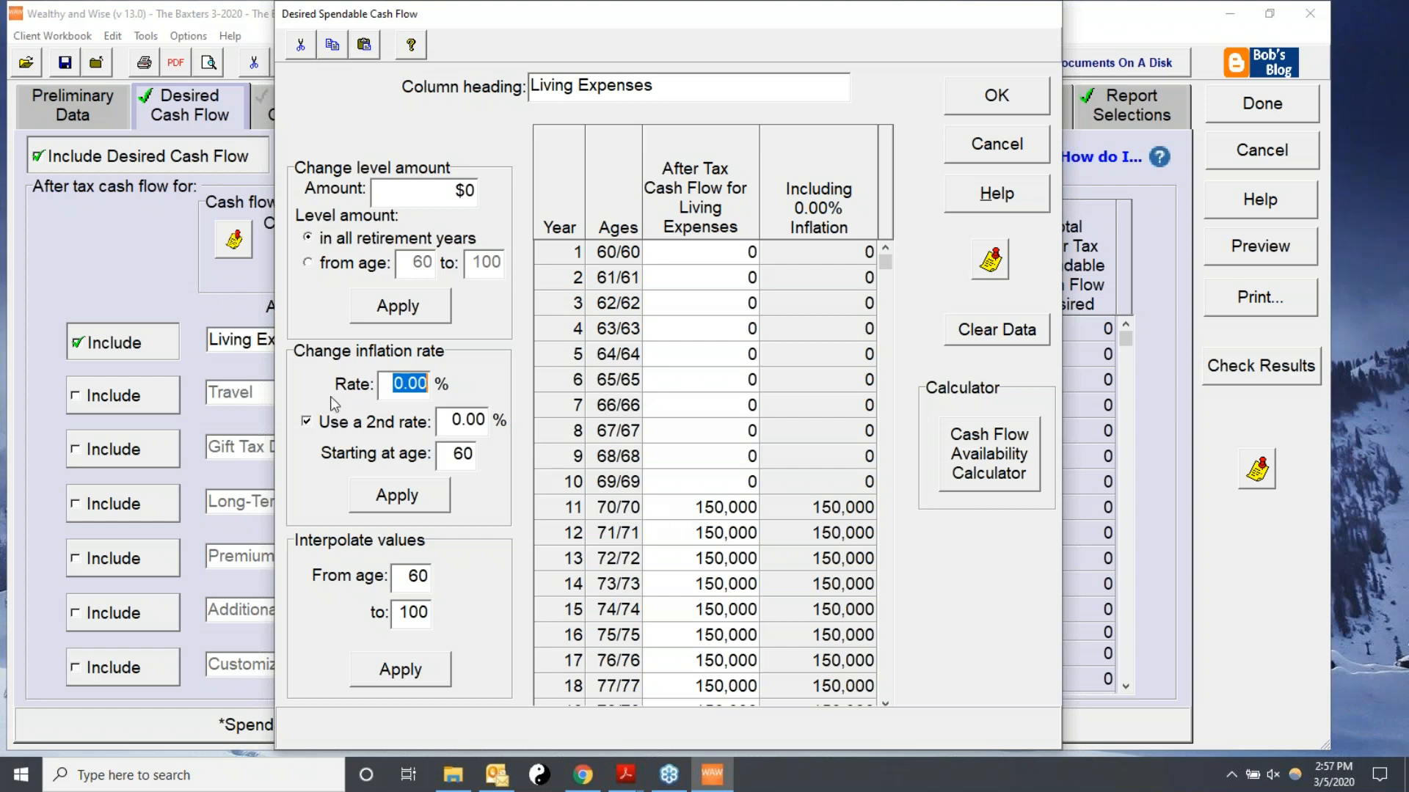
{"action": "left_click_drag", "start_coordinate": [447, 424], "coordinate": [512, 427]}
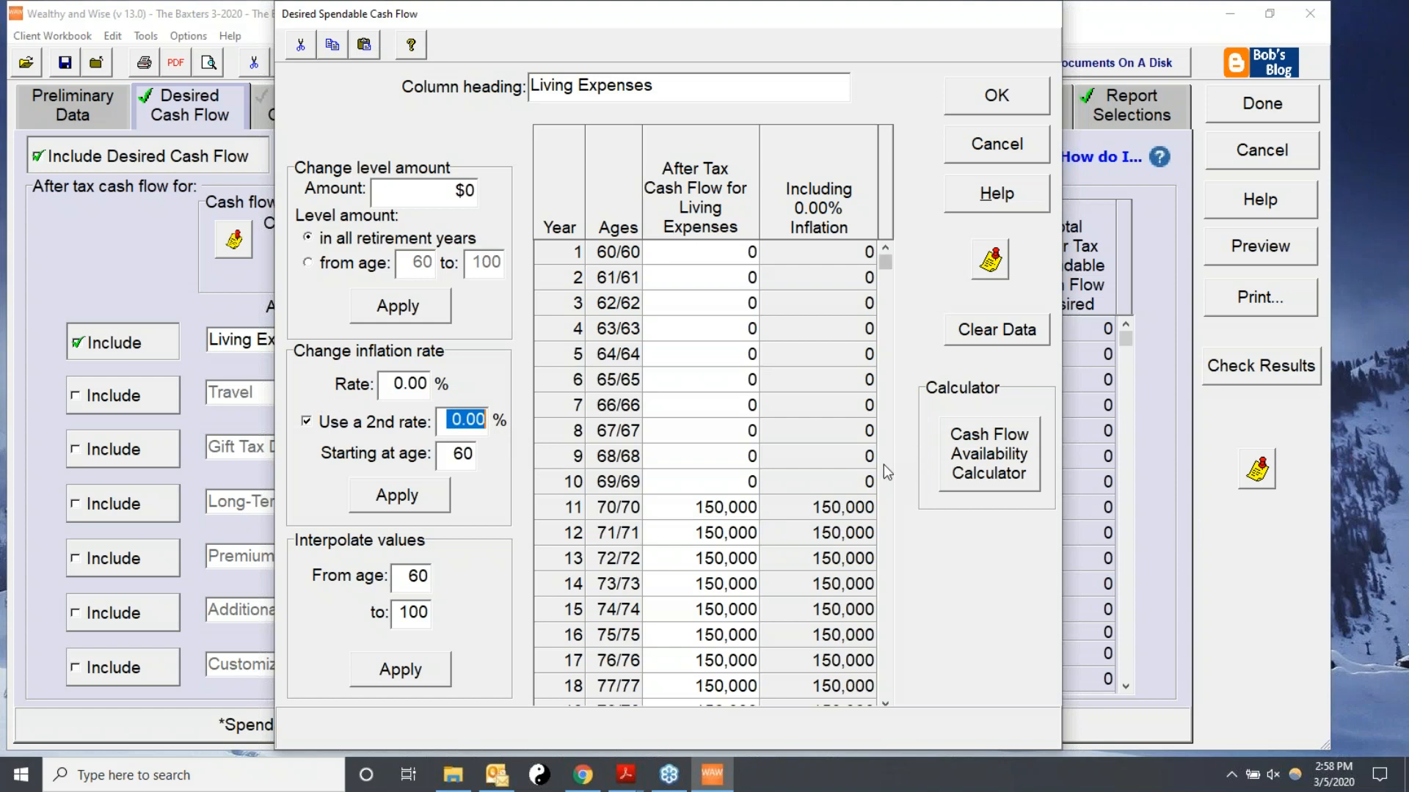
{"action": "type", "text": "3"}
{"action": "left_click", "coordinate": [386, 381]}
{"action": "left_click_drag", "start_coordinate": [386, 382], "coordinate": [430, 382]}
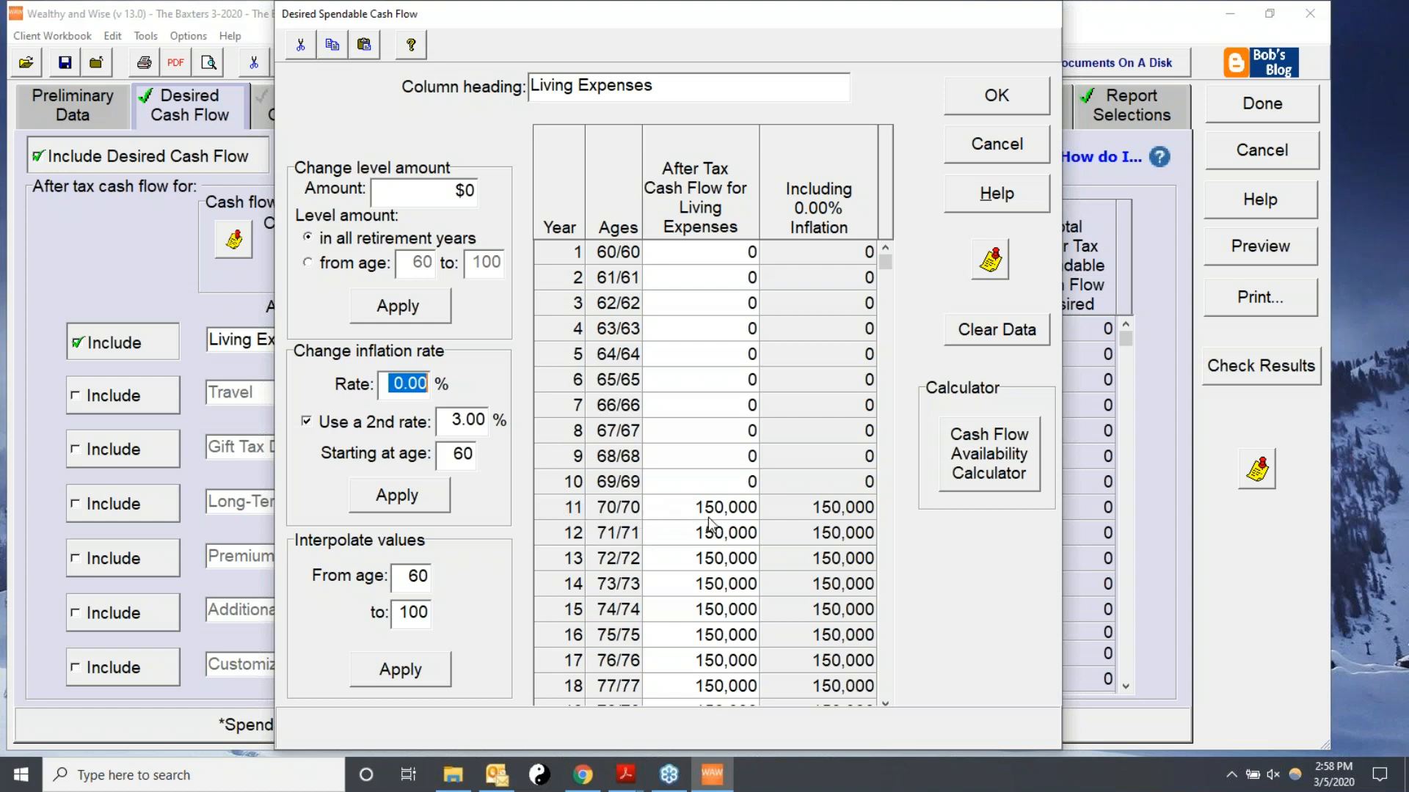
{"action": "left_click_drag", "start_coordinate": [444, 455], "coordinate": [496, 456]}
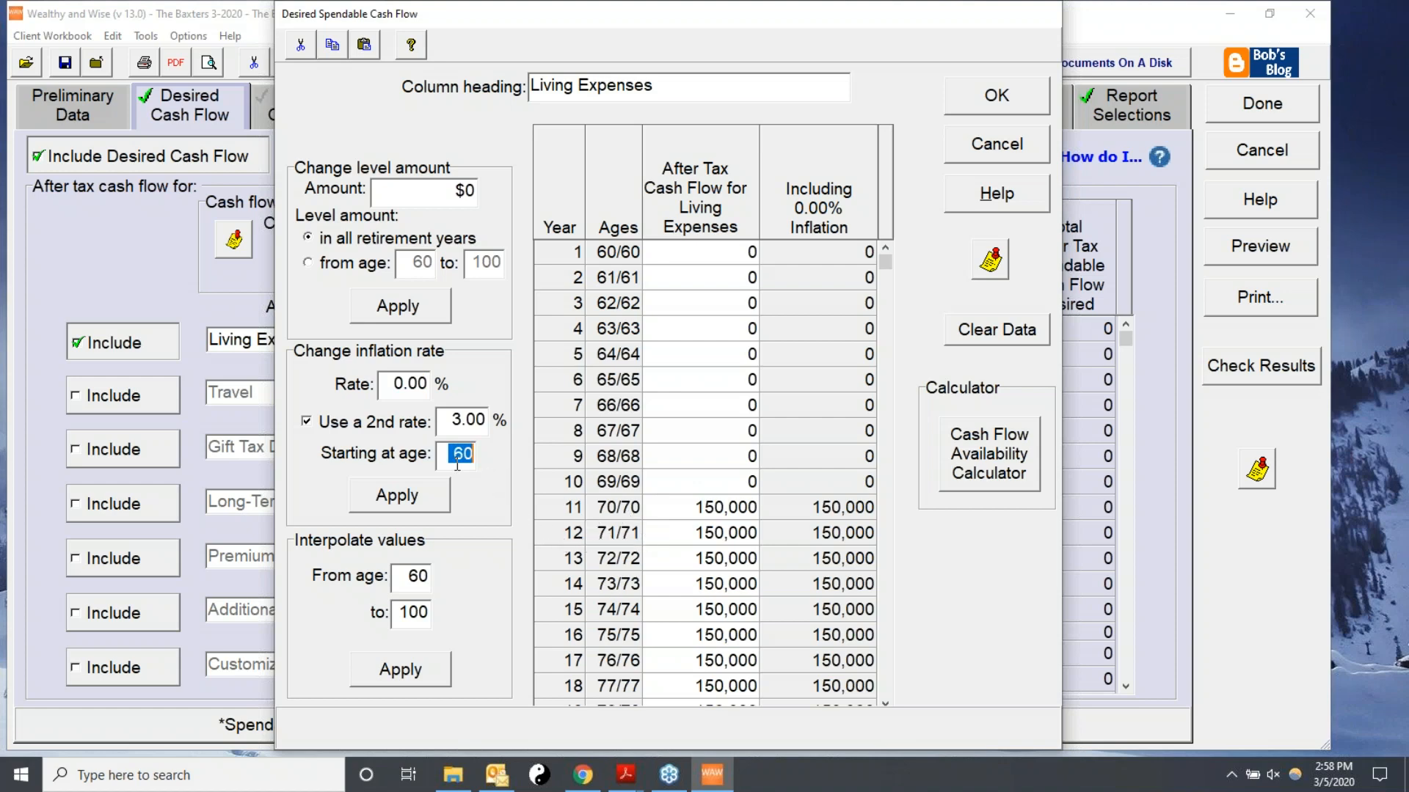
{"action": "type", "text": "71"}
{"action": "left_click", "coordinate": [420, 503]}
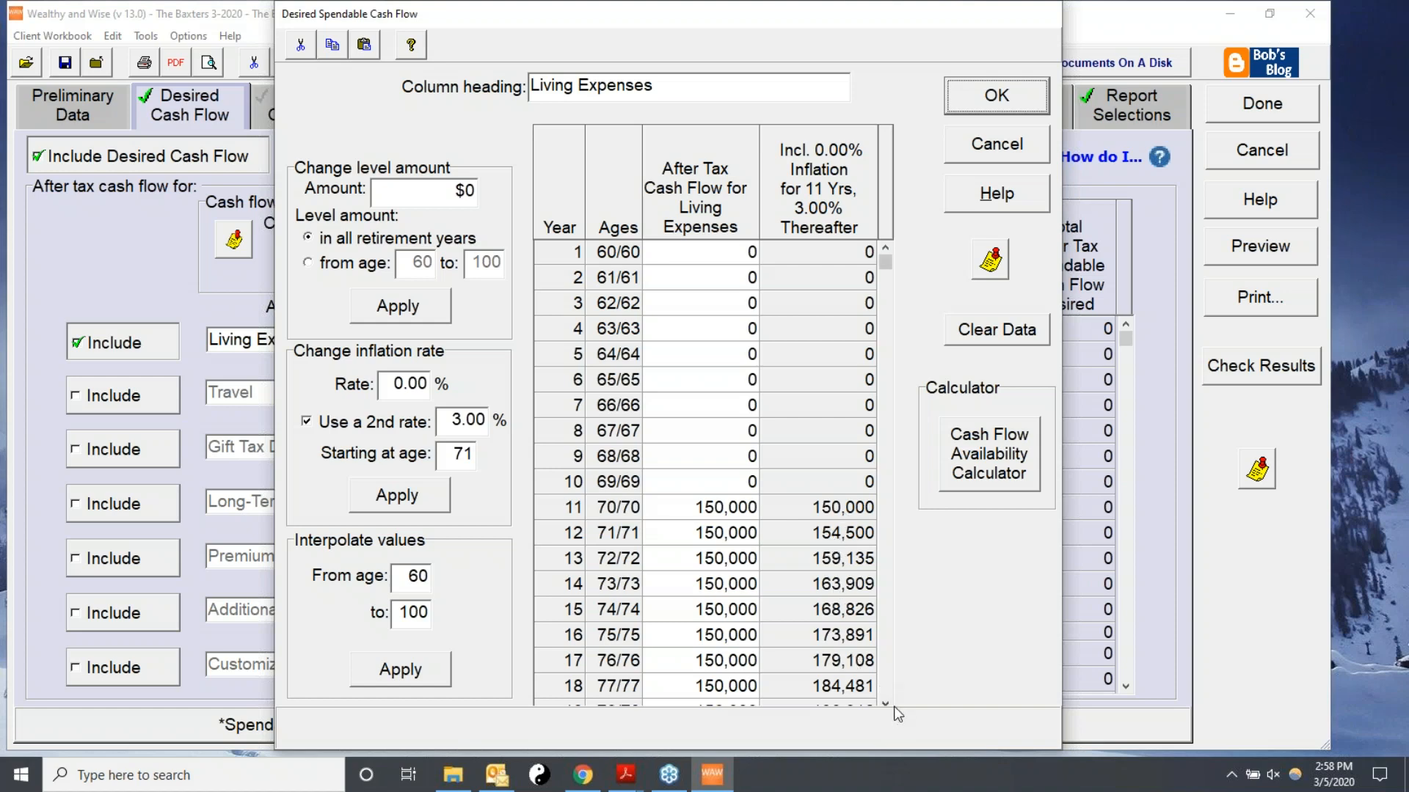
Review the inflated living expense amounts through age 100 and accept the schedule.
{"action": "left_click_drag", "start_coordinate": [886, 705], "coordinate": [883, 703]}
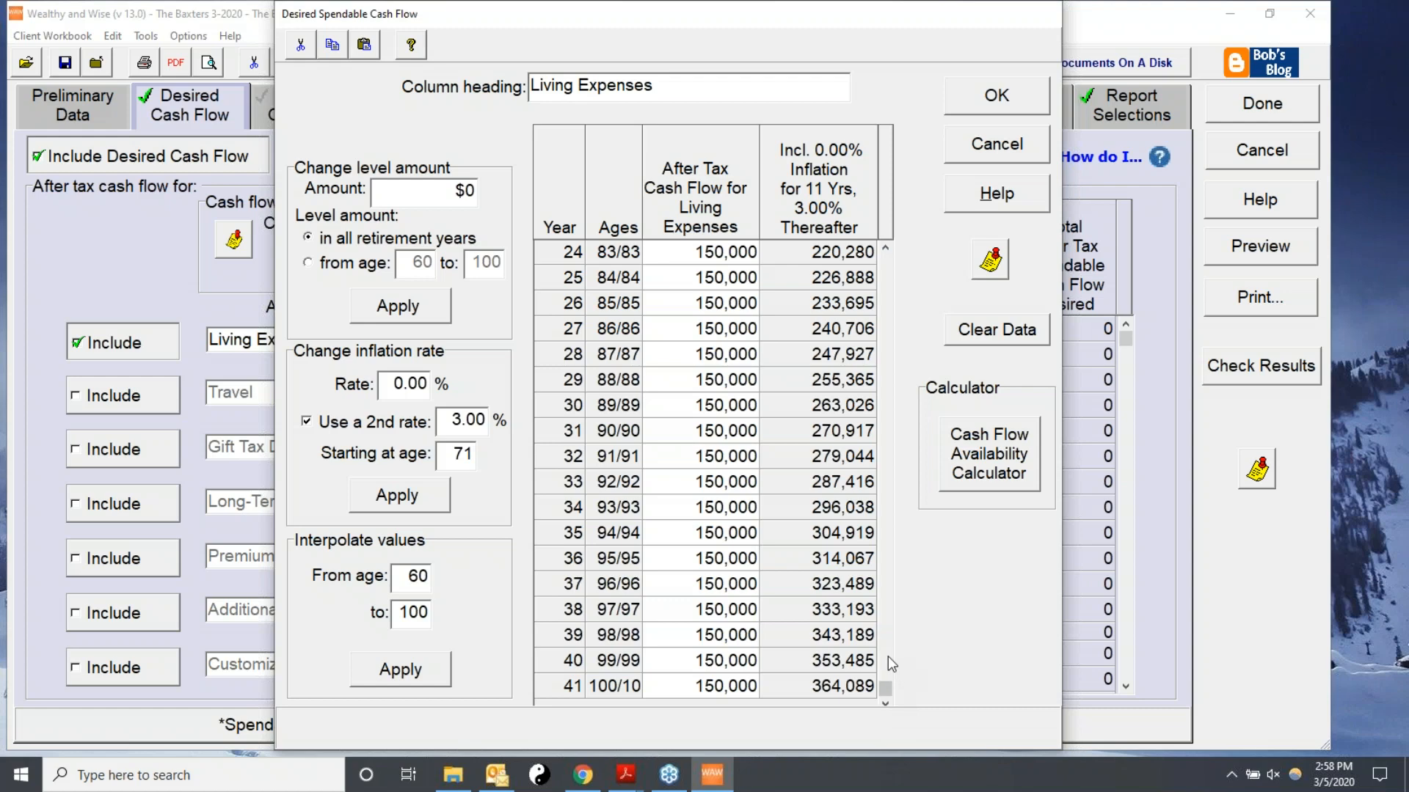
{"action": "left_click_drag", "start_coordinate": [885, 688], "coordinate": [903, 218]}
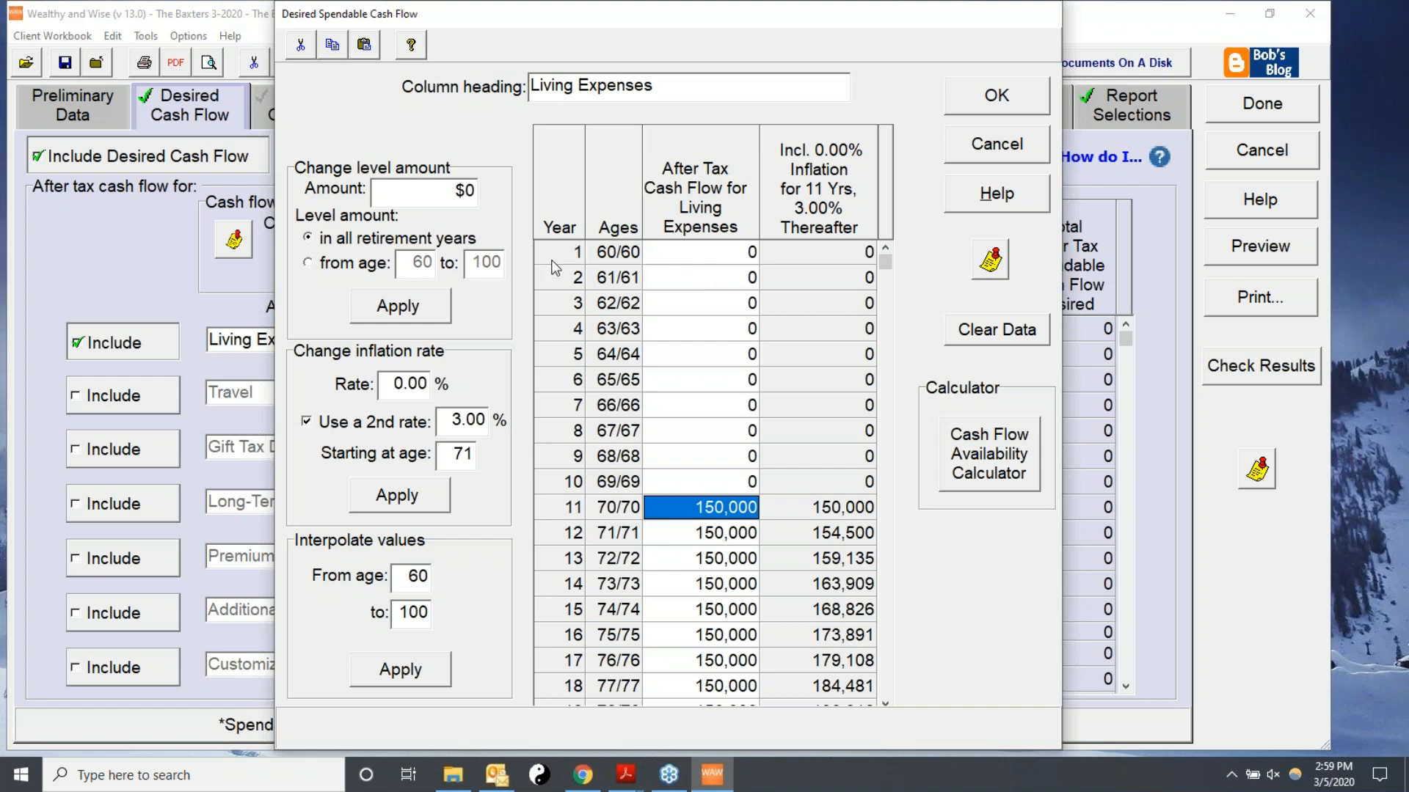
{"action": "left_click", "coordinate": [703, 252]}
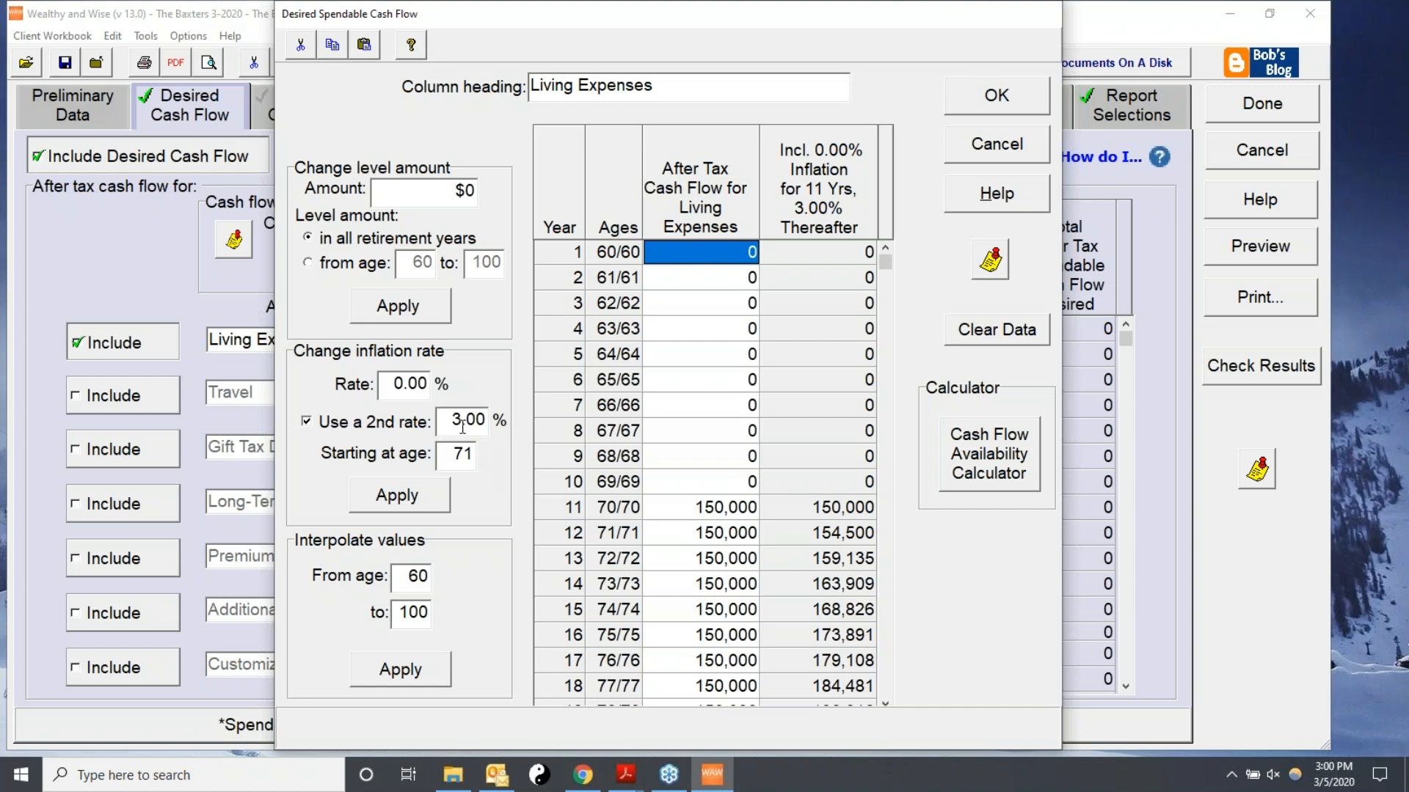
{"action": "left_click", "coordinate": [978, 101]}
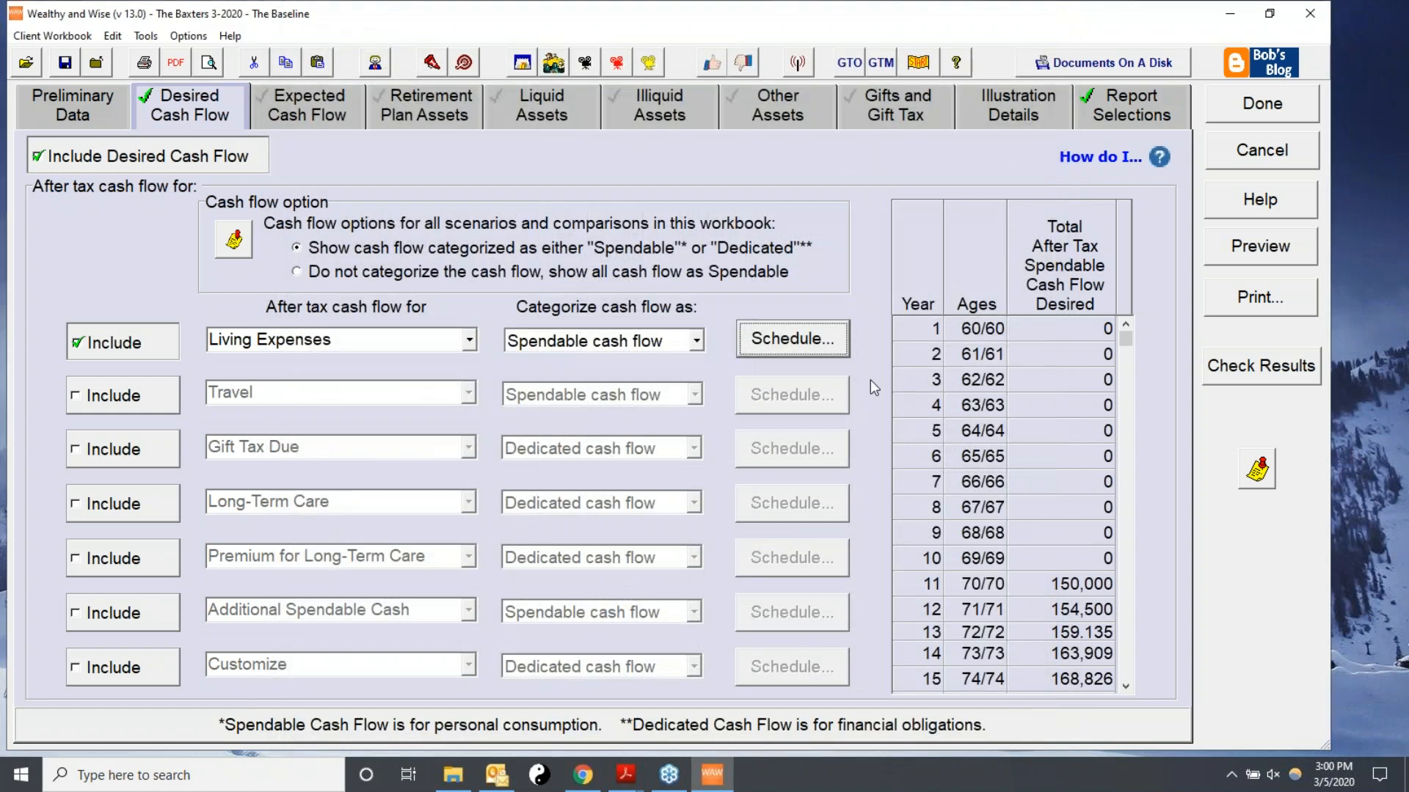
Turn on expected cash flow, include Social Security as the first source, and open its schedule.
{"action": "left_click", "coordinate": [293, 102]}
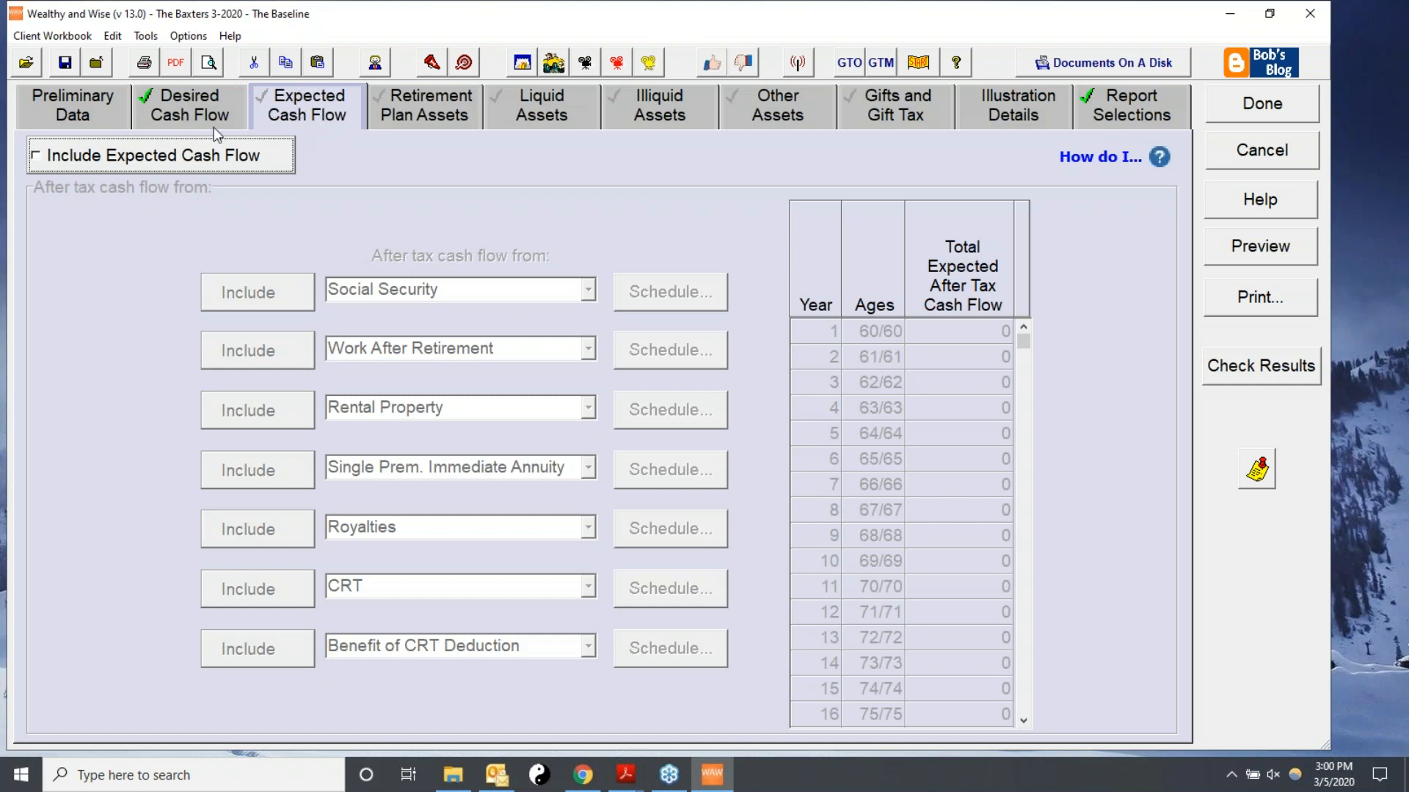
{"action": "left_click", "coordinate": [42, 158]}
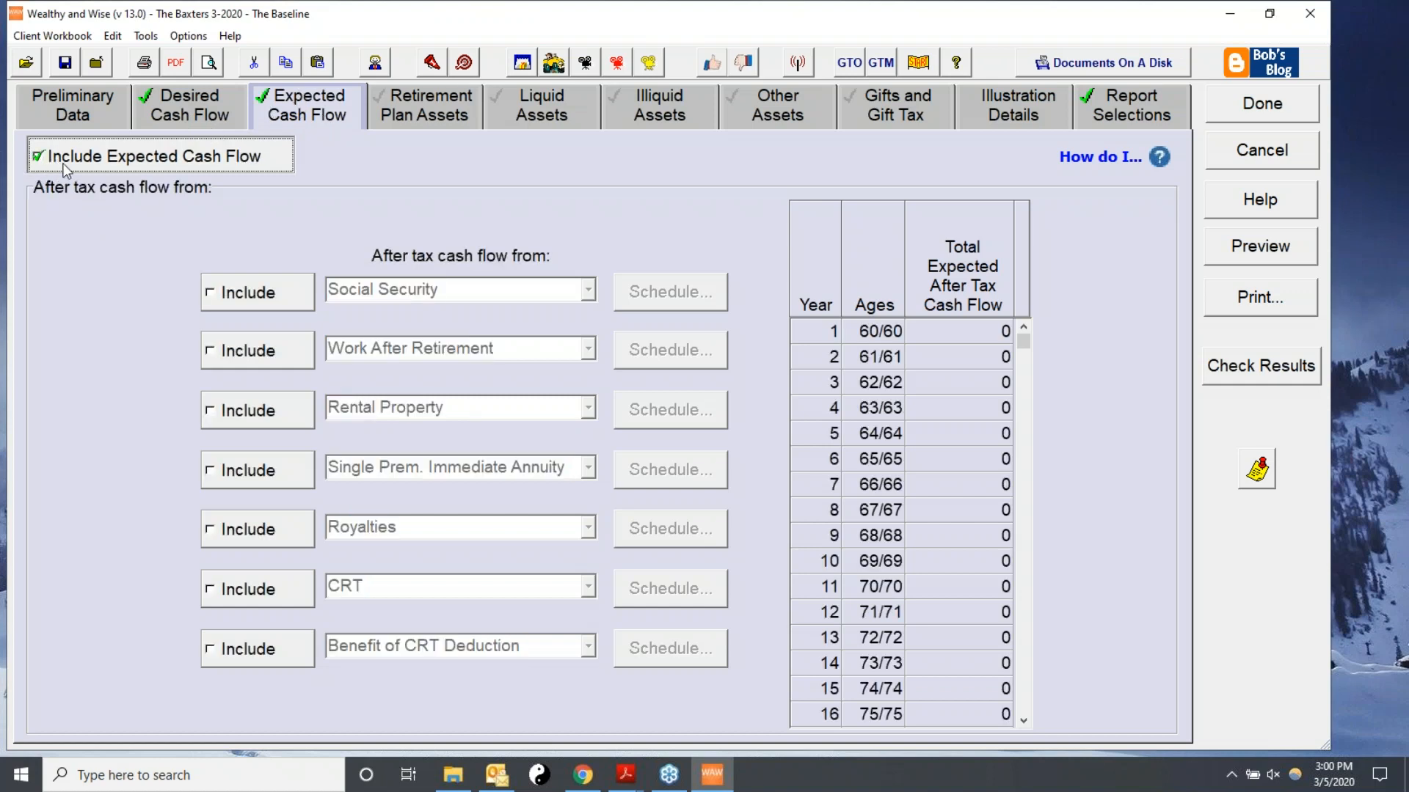
{"action": "left_click", "coordinate": [230, 298]}
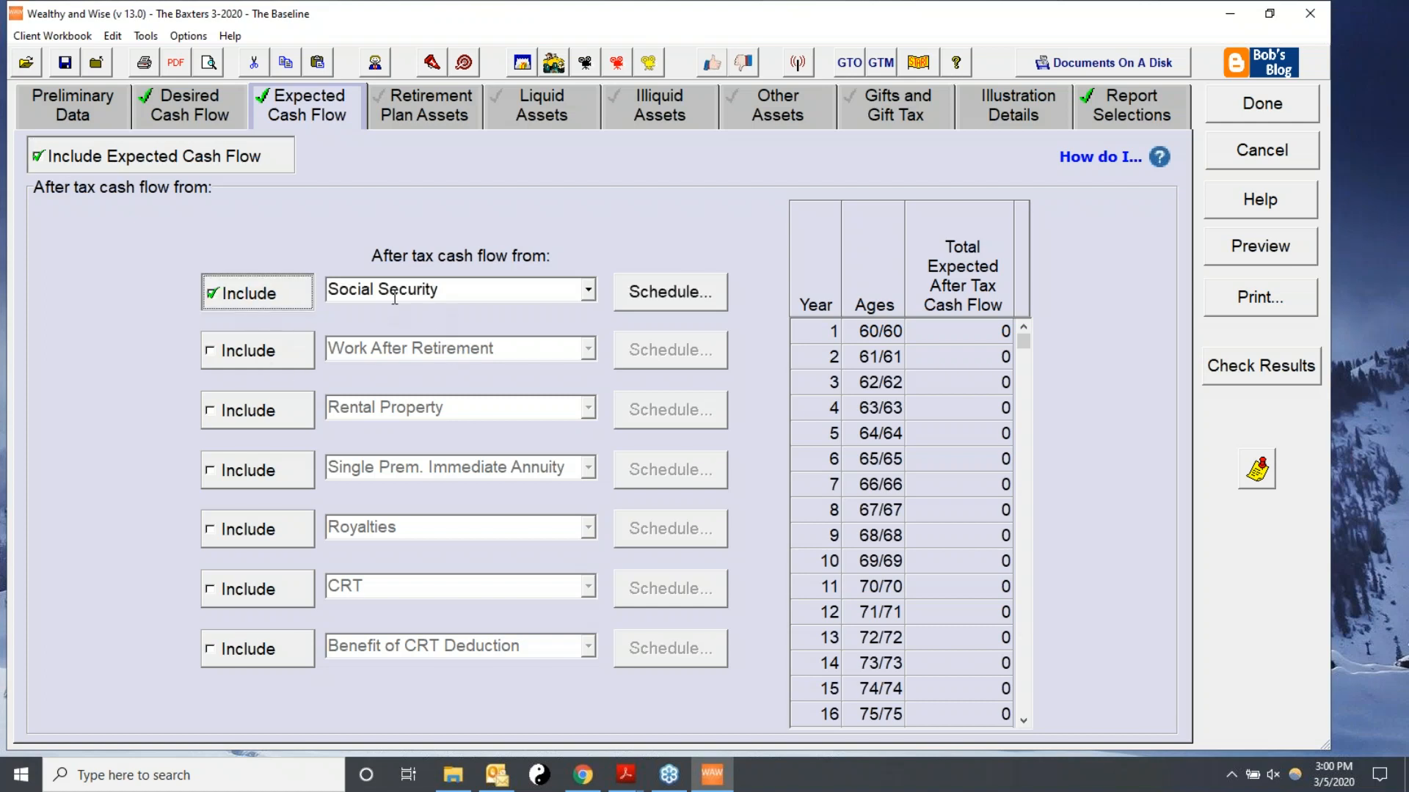
{"action": "left_click", "coordinate": [588, 290]}
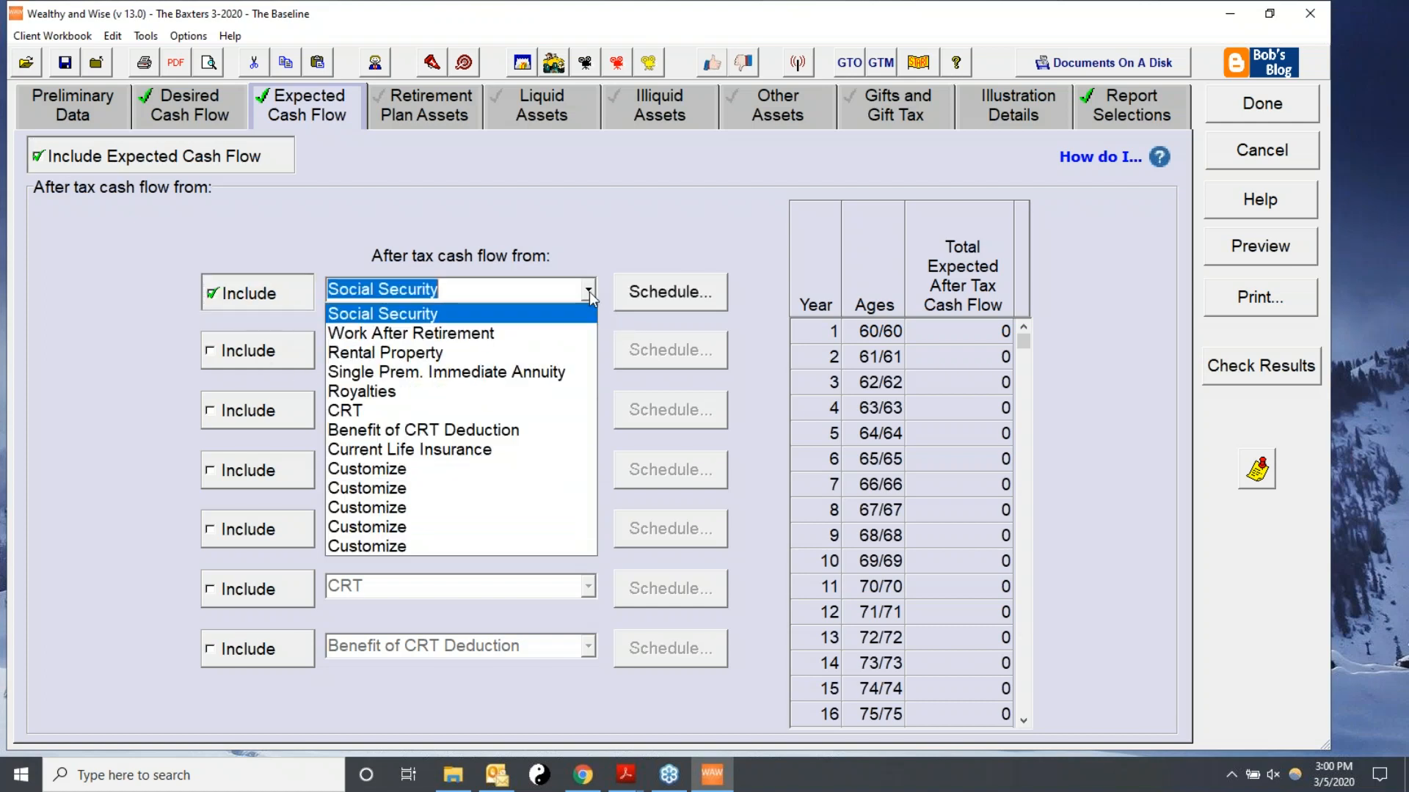
{"action": "left_click", "coordinate": [402, 317]}
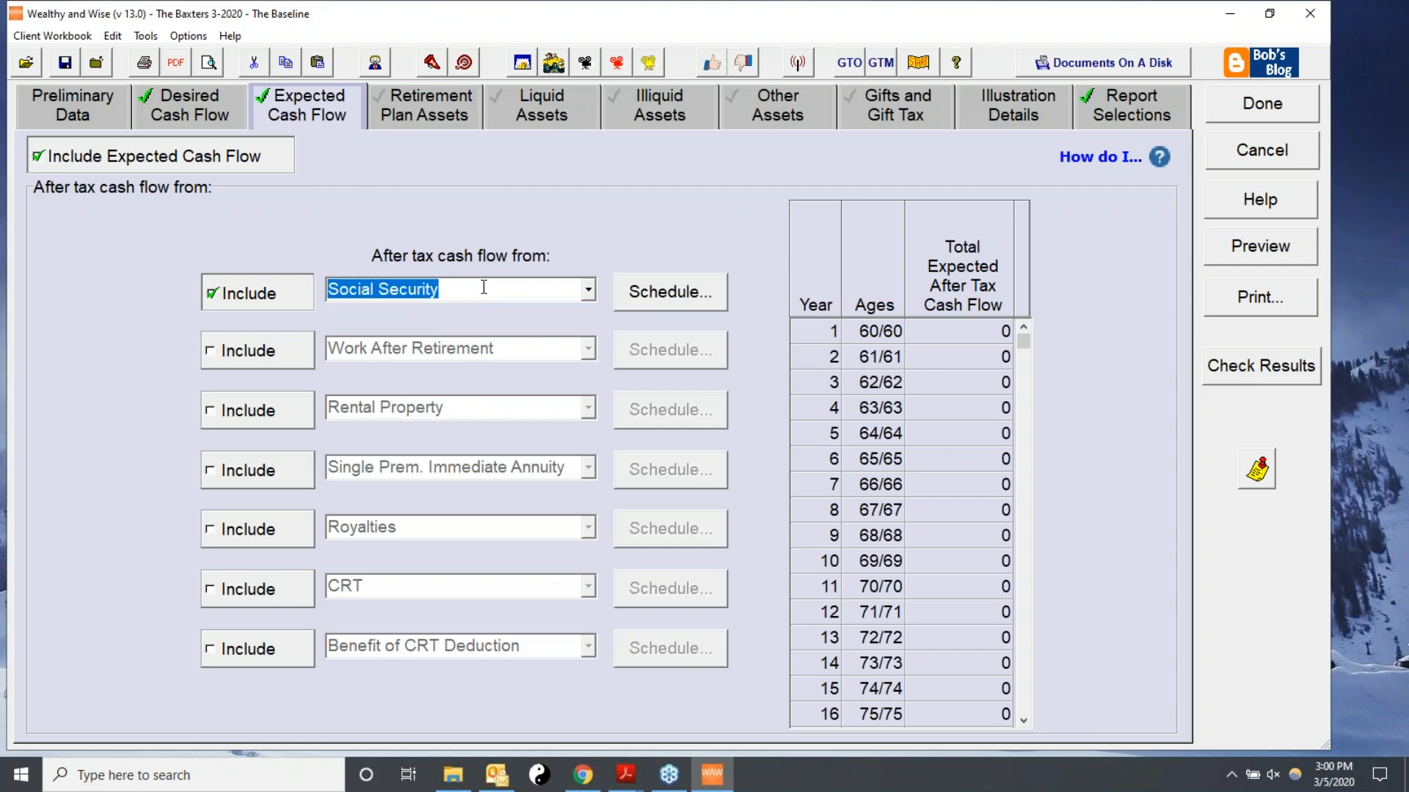
{"action": "left_click", "coordinate": [655, 298]}
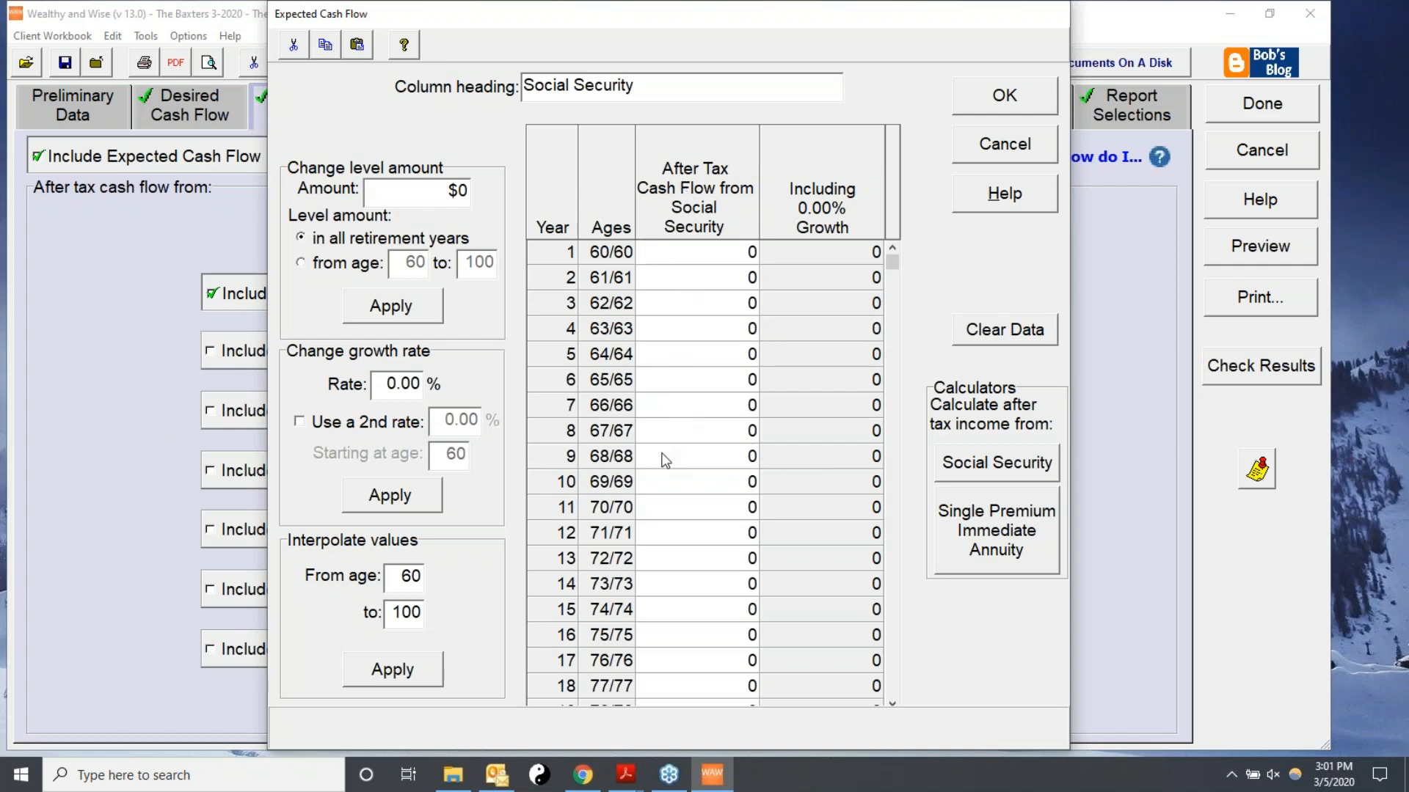
{"action": "left_click", "coordinate": [694, 278]}
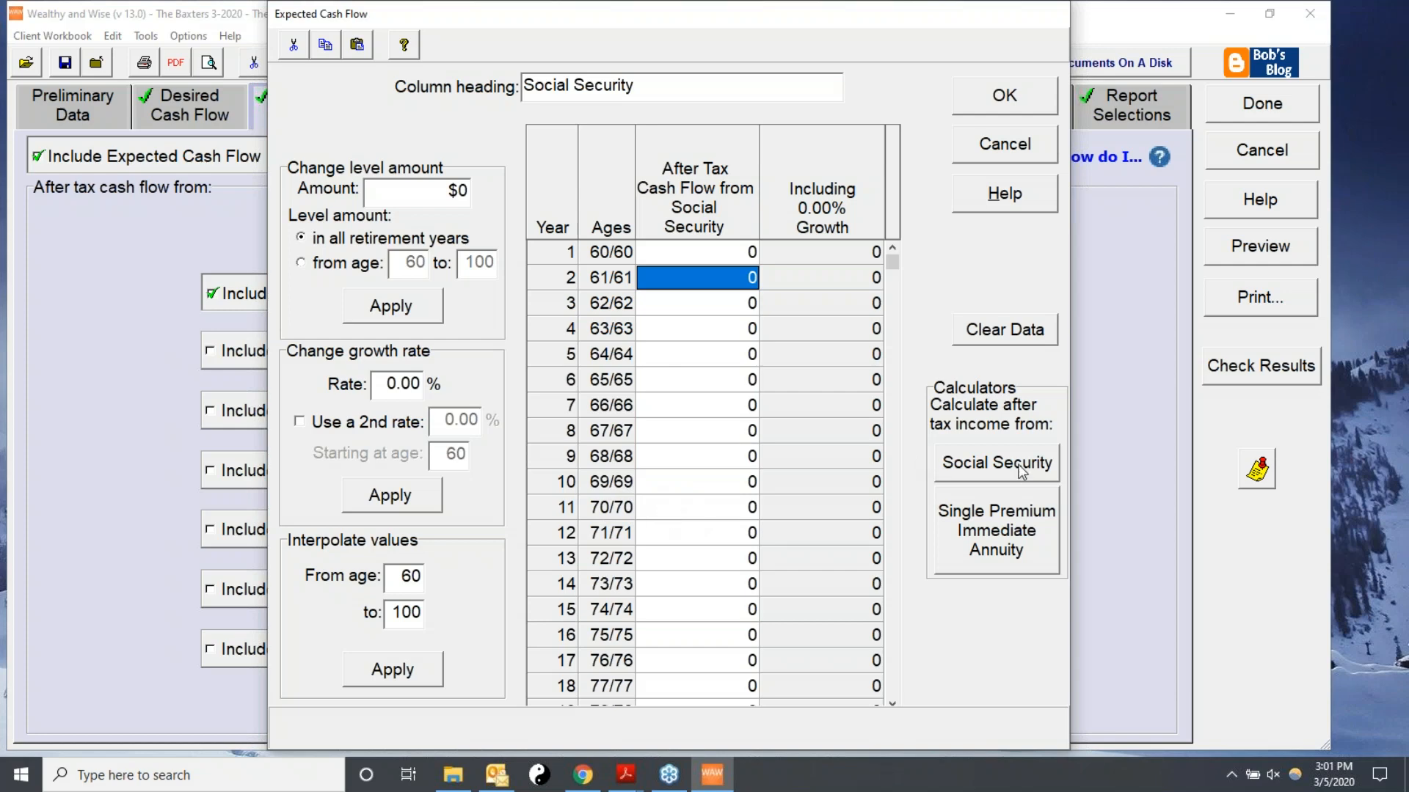
Open the Social Security calculator and enter the client's and spouse's dates of birth.
{"action": "left_click", "coordinate": [968, 462]}
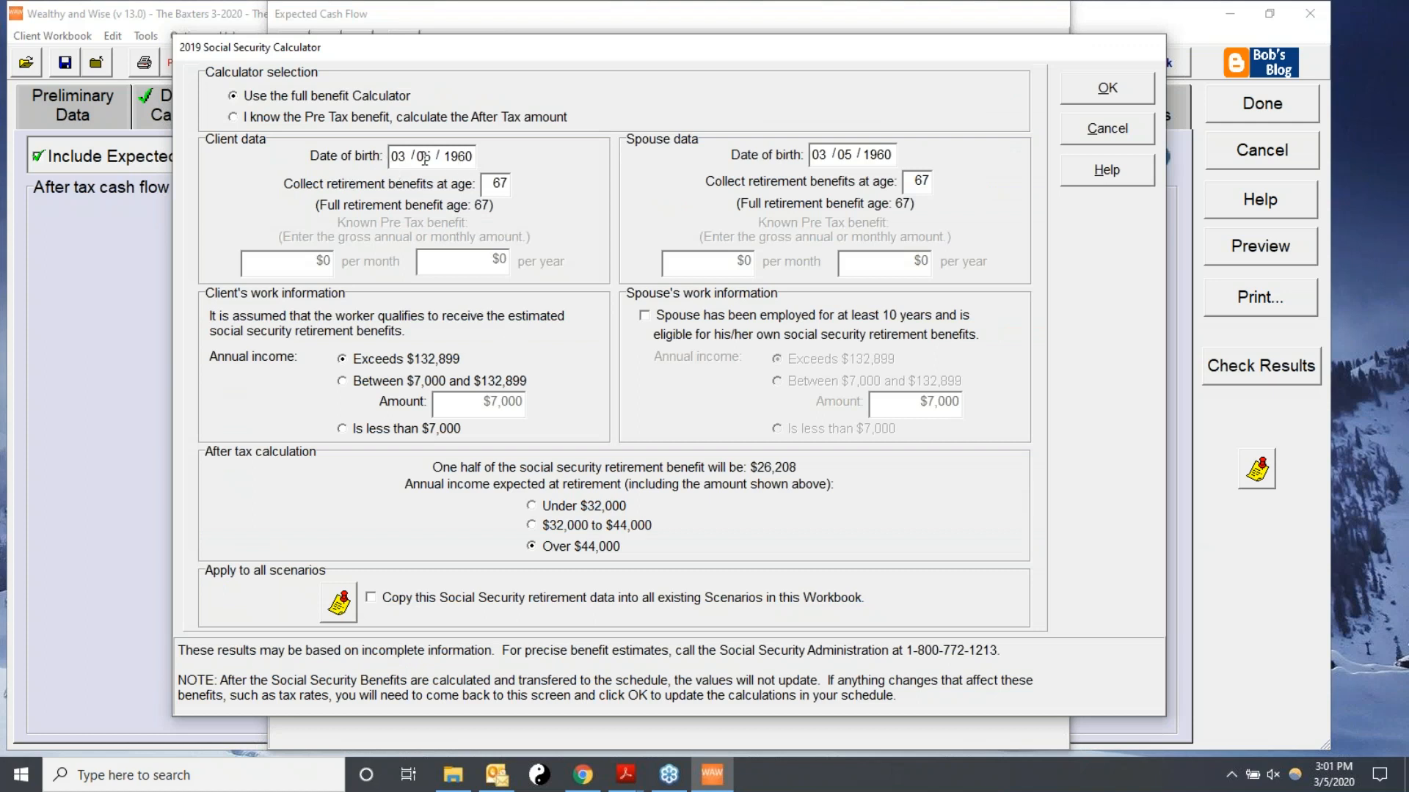
{"action": "left_click_drag", "start_coordinate": [443, 156], "coordinate": [474, 156]}
{"action": "type", "text": "1959"}
{"action": "left_click_drag", "start_coordinate": [407, 158], "coordinate": [390, 156]}
{"action": "type", "text": "02"}
{"action": "left_click_drag", "start_coordinate": [829, 157], "coordinate": [811, 155]}
{"action": "type", "text": "01 /"}
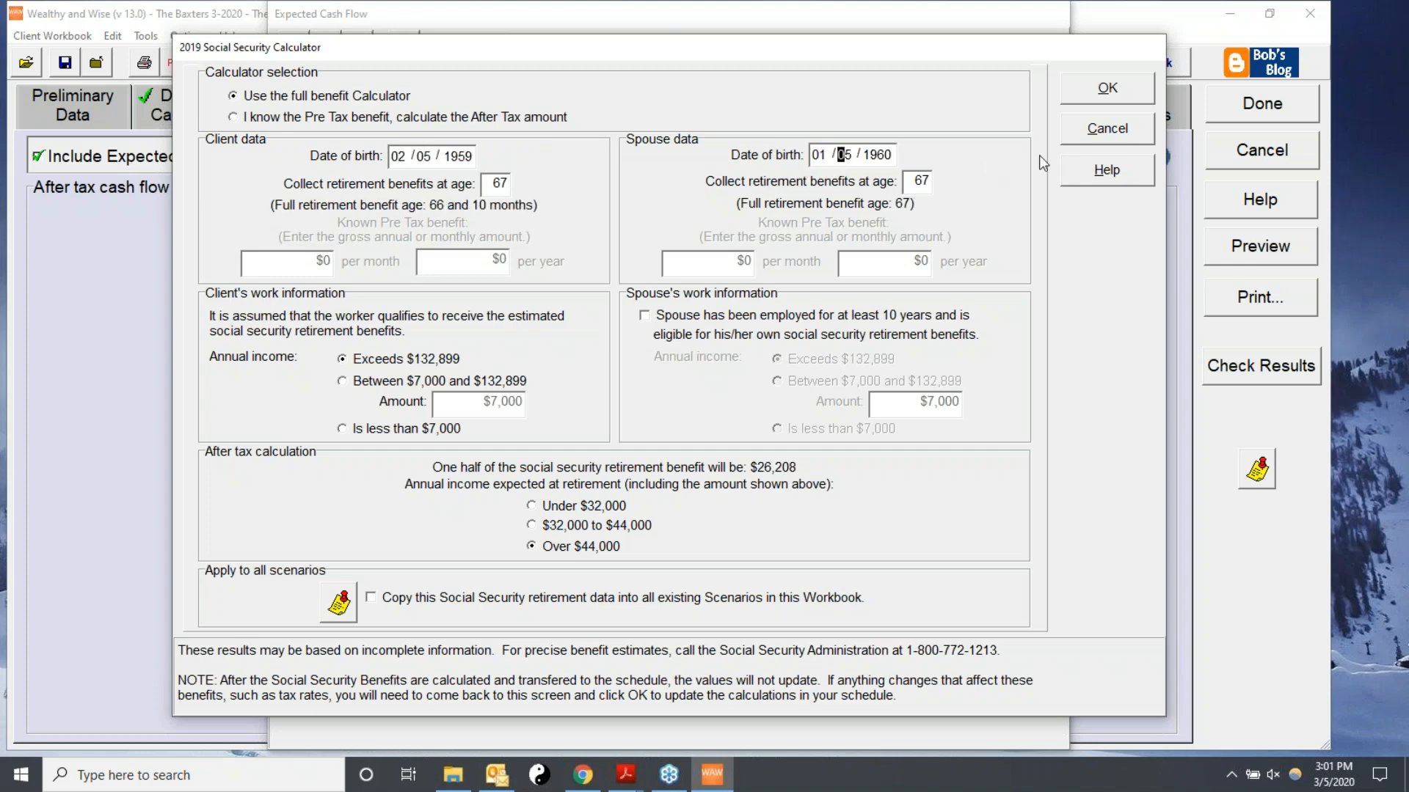
{"action": "type", "text": "05 /11"}
{"action": "key", "text": "BackSpace"}
{"action": "key", "text": "BackSpace"}
{"action": "type", "text": "1959"}
Set both the client and spouse to collect retirement benefits at age 70.
{"action": "double_click", "coordinate": [508, 185]}
{"action": "left_click_drag", "start_coordinate": [508, 185], "coordinate": [559, 190]}
{"action": "type", "text": "70"}
{"action": "double_click", "coordinate": [910, 181]}
{"action": "type", "text": "70"}
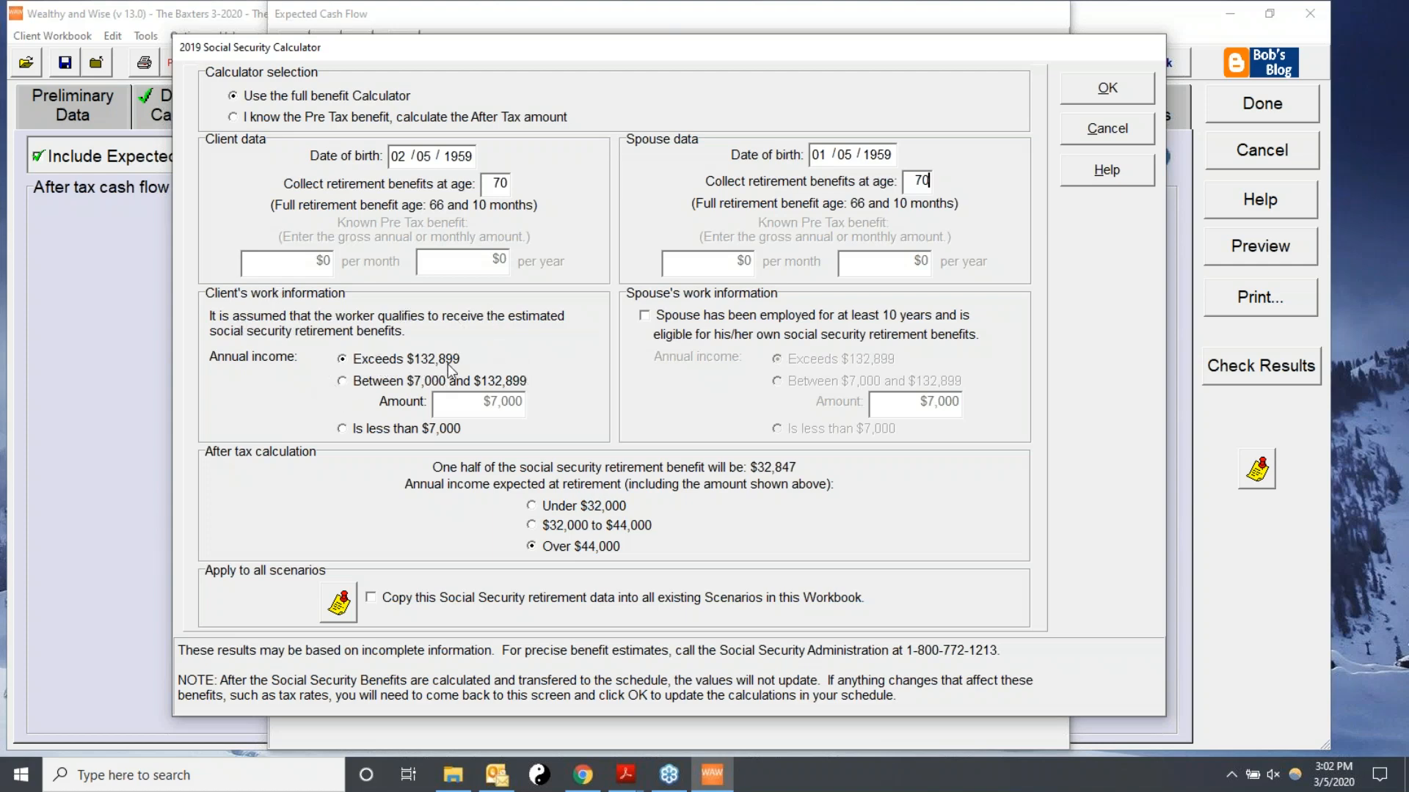
Mark the spouse as employed at least 10 years with annual income exceeding $132,899.
{"action": "left_click", "coordinate": [644, 316]}
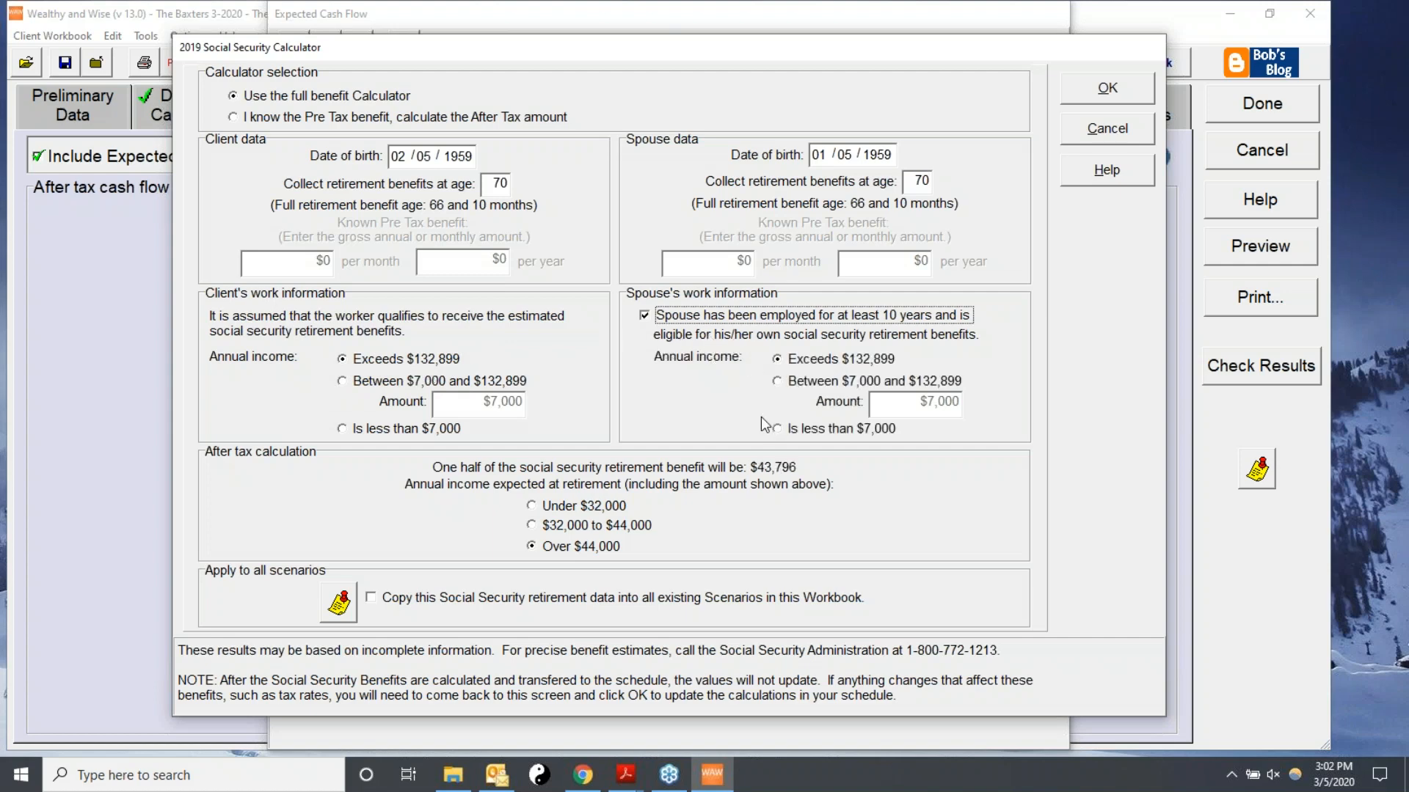
{"action": "left_click", "coordinate": [778, 381]}
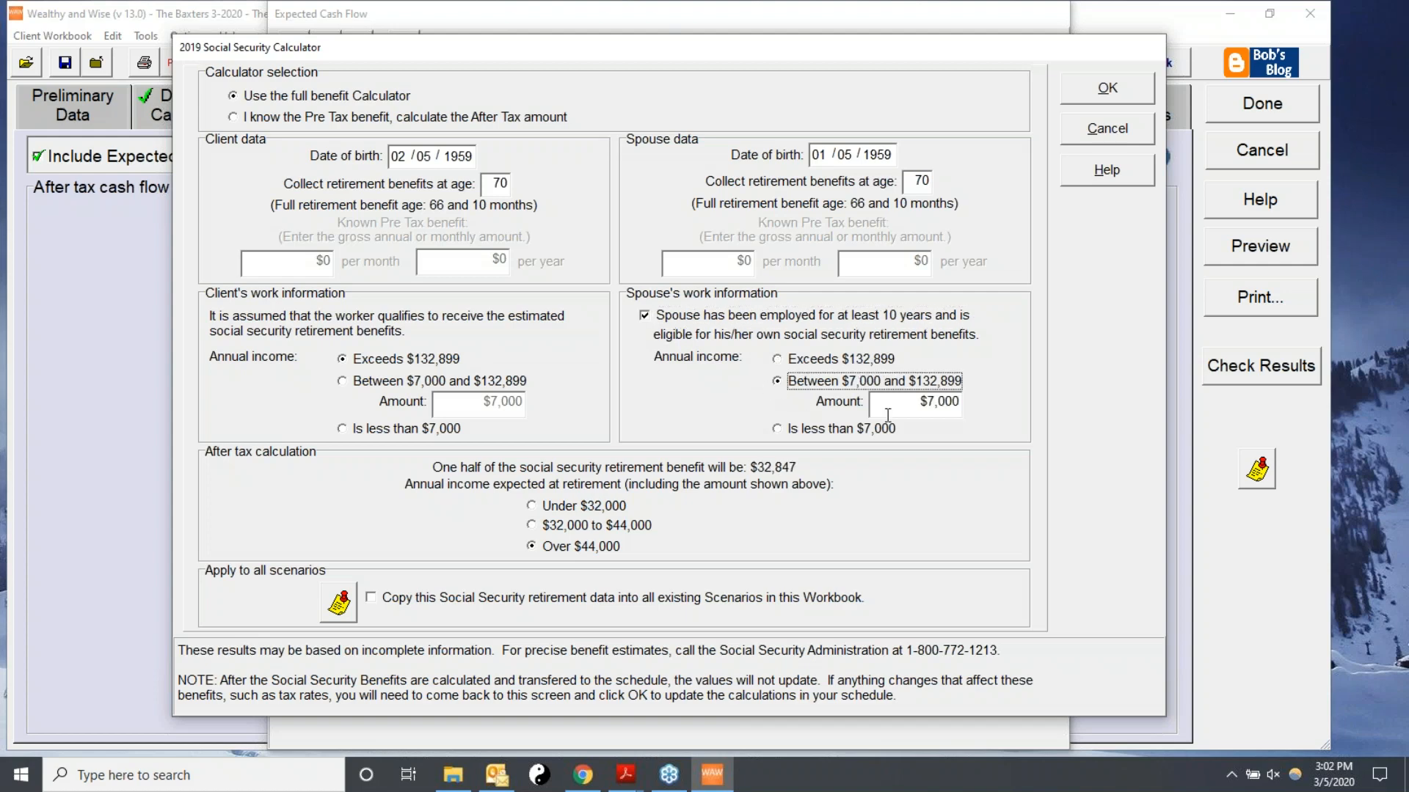
{"action": "double_click", "coordinate": [933, 403]}
{"action": "type", "text": "100000"}
{"action": "key", "text": "Tab"}
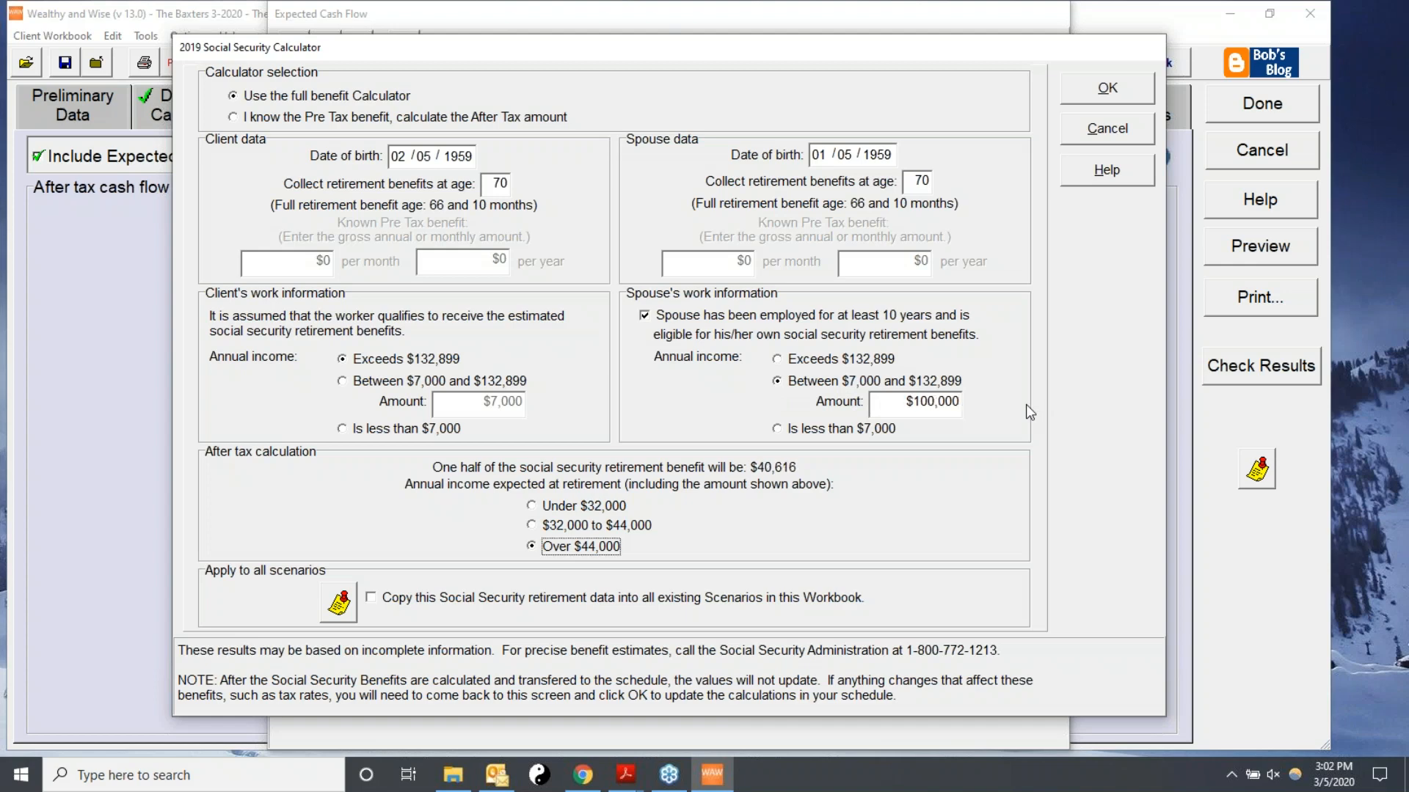
{"action": "left_click", "coordinate": [779, 358]}
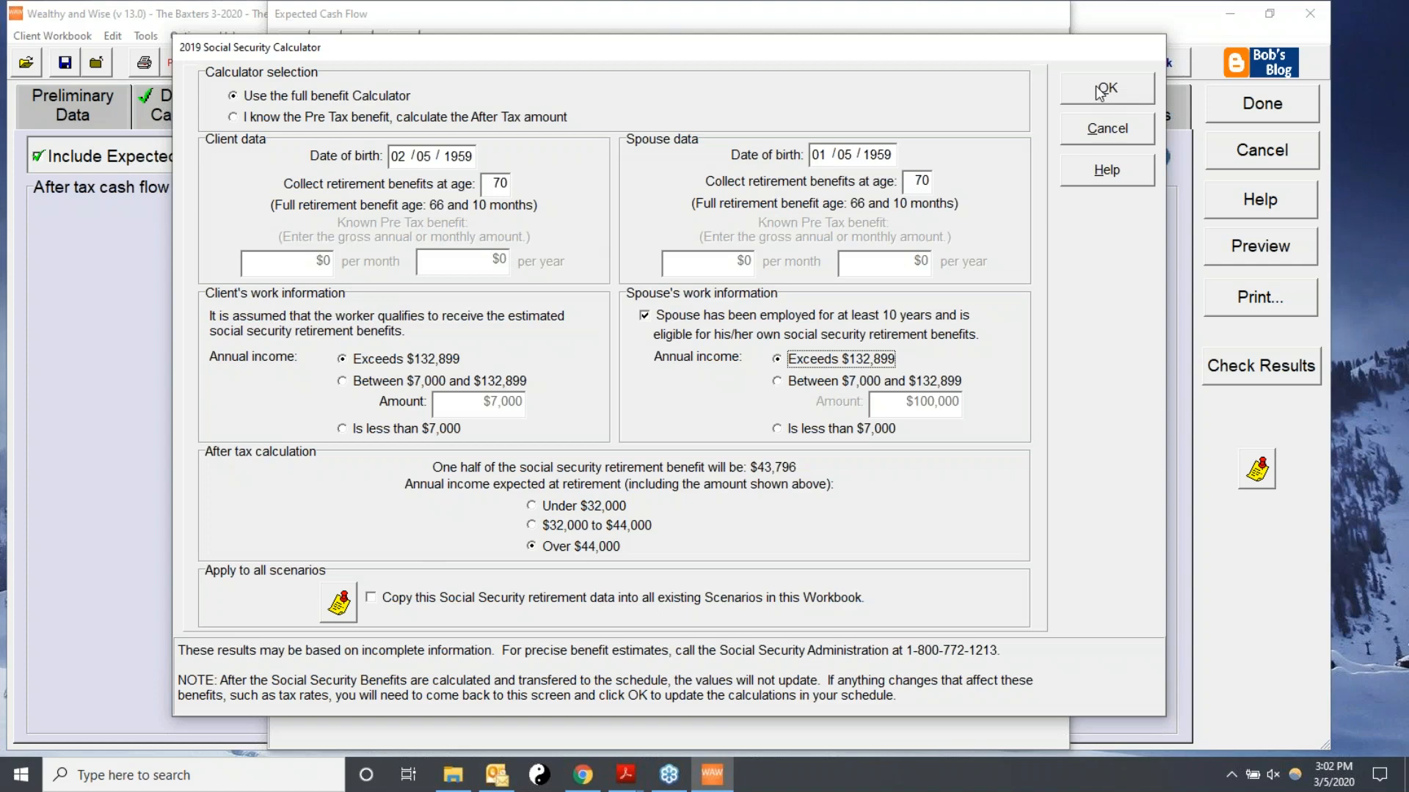
Accept the calculator results into the Social Security schedule.
{"action": "left_click_drag", "start_coordinate": [932, 53], "coordinate": [871, 485]}
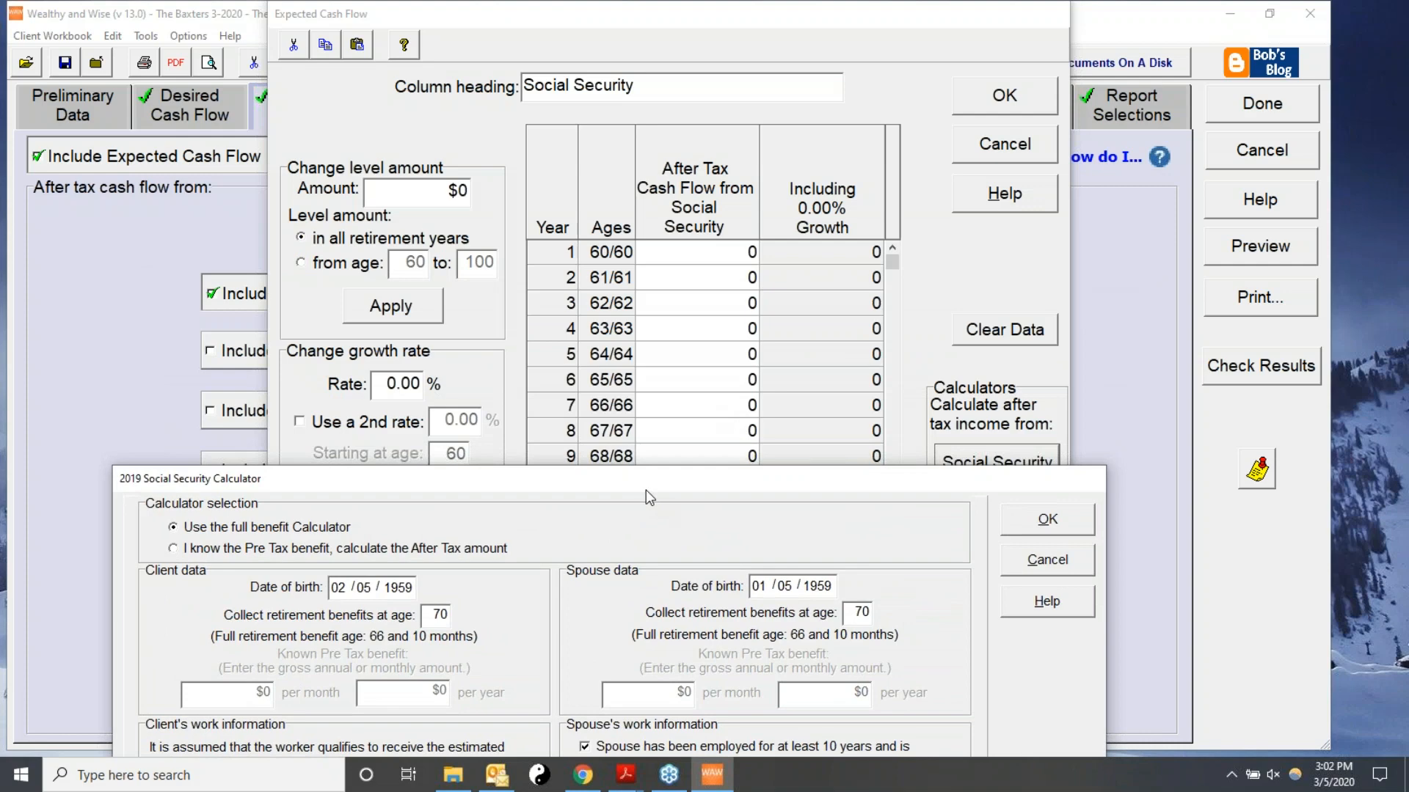
{"action": "left_click_drag", "start_coordinate": [645, 490], "coordinate": [694, 138]}
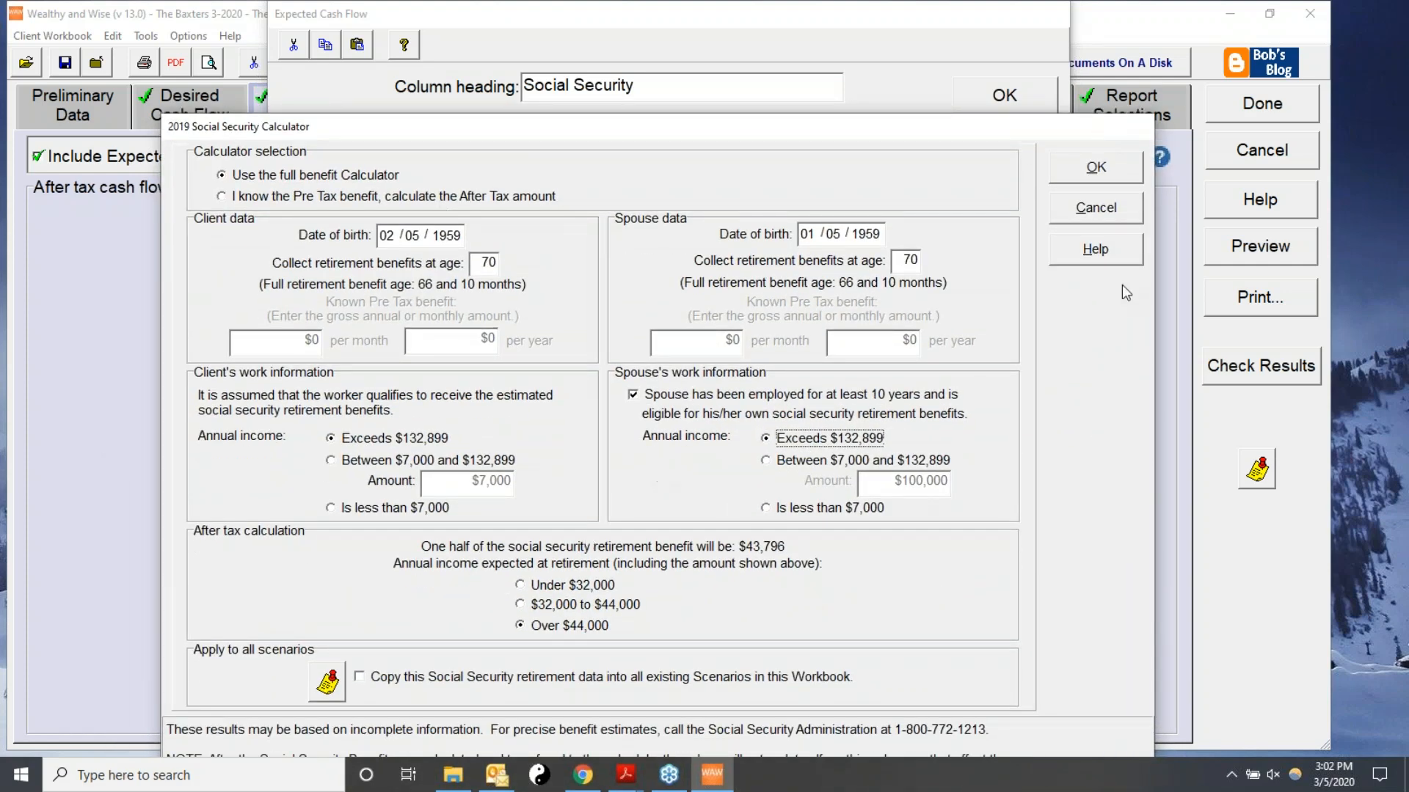
{"action": "left_click", "coordinate": [1095, 169]}
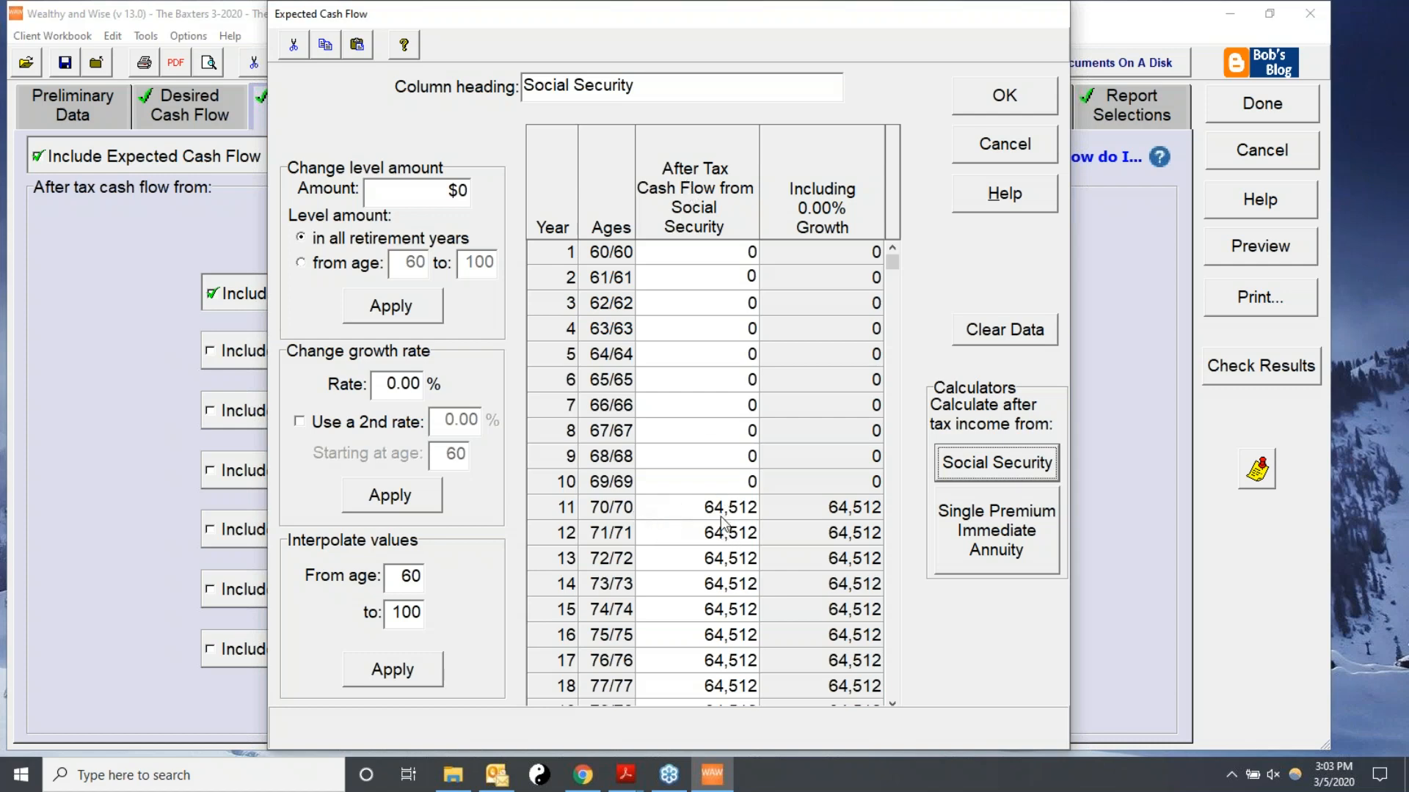
Apply a 1% growth rate to Social Security, accept the schedule, and open Retirement Plan Assets.
{"action": "left_click", "coordinate": [387, 383]}
{"action": "type", "text": "1"}
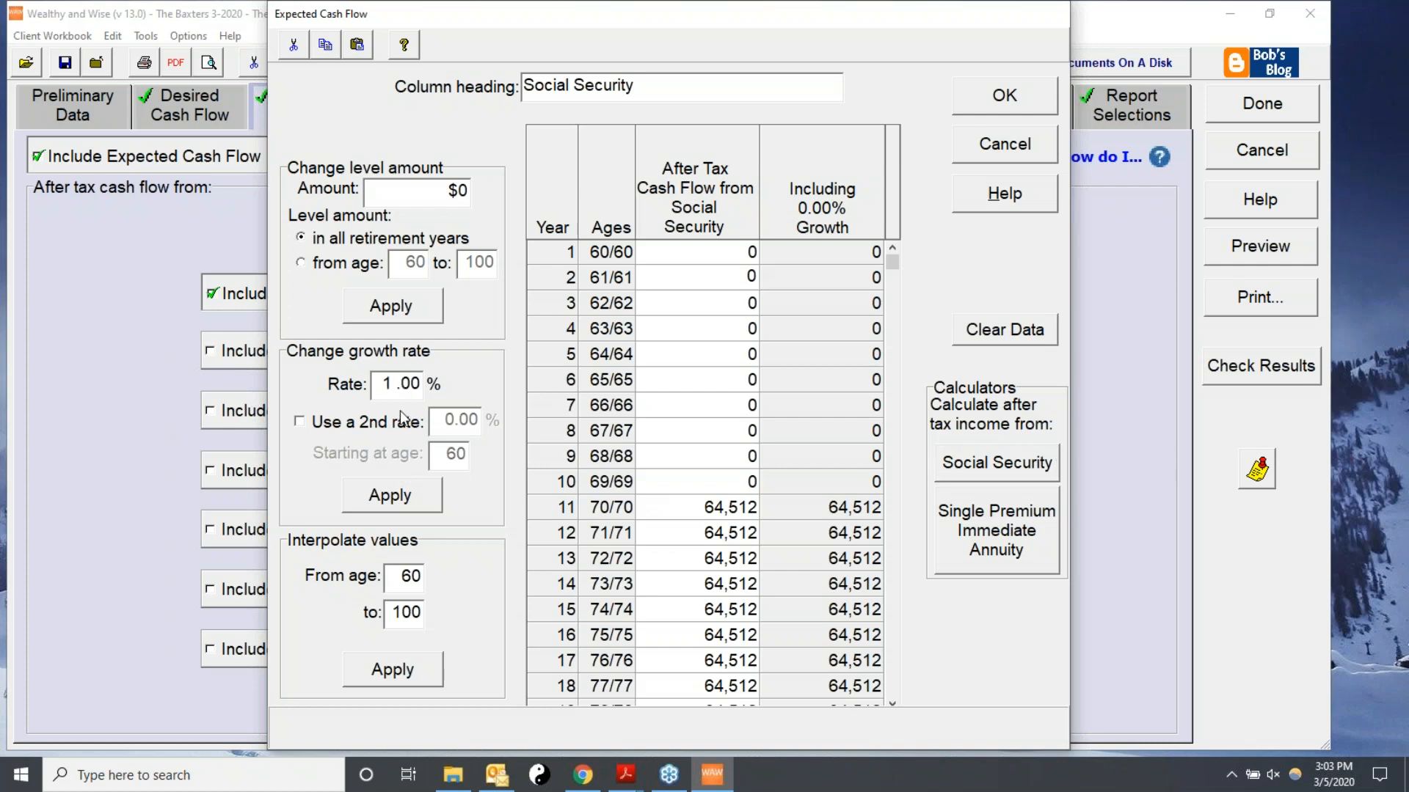
{"action": "left_click", "coordinate": [386, 500]}
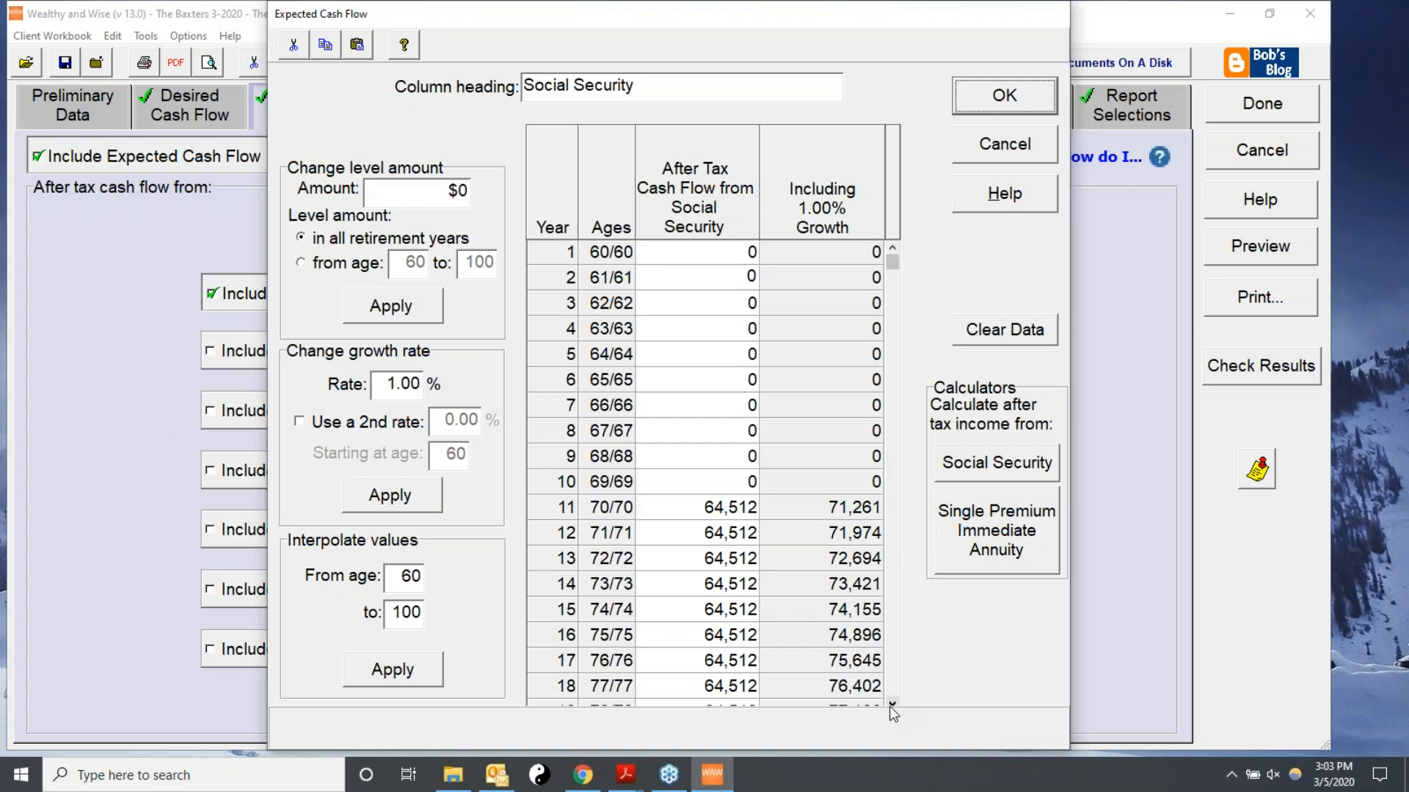
{"action": "left_click", "coordinate": [1015, 108]}
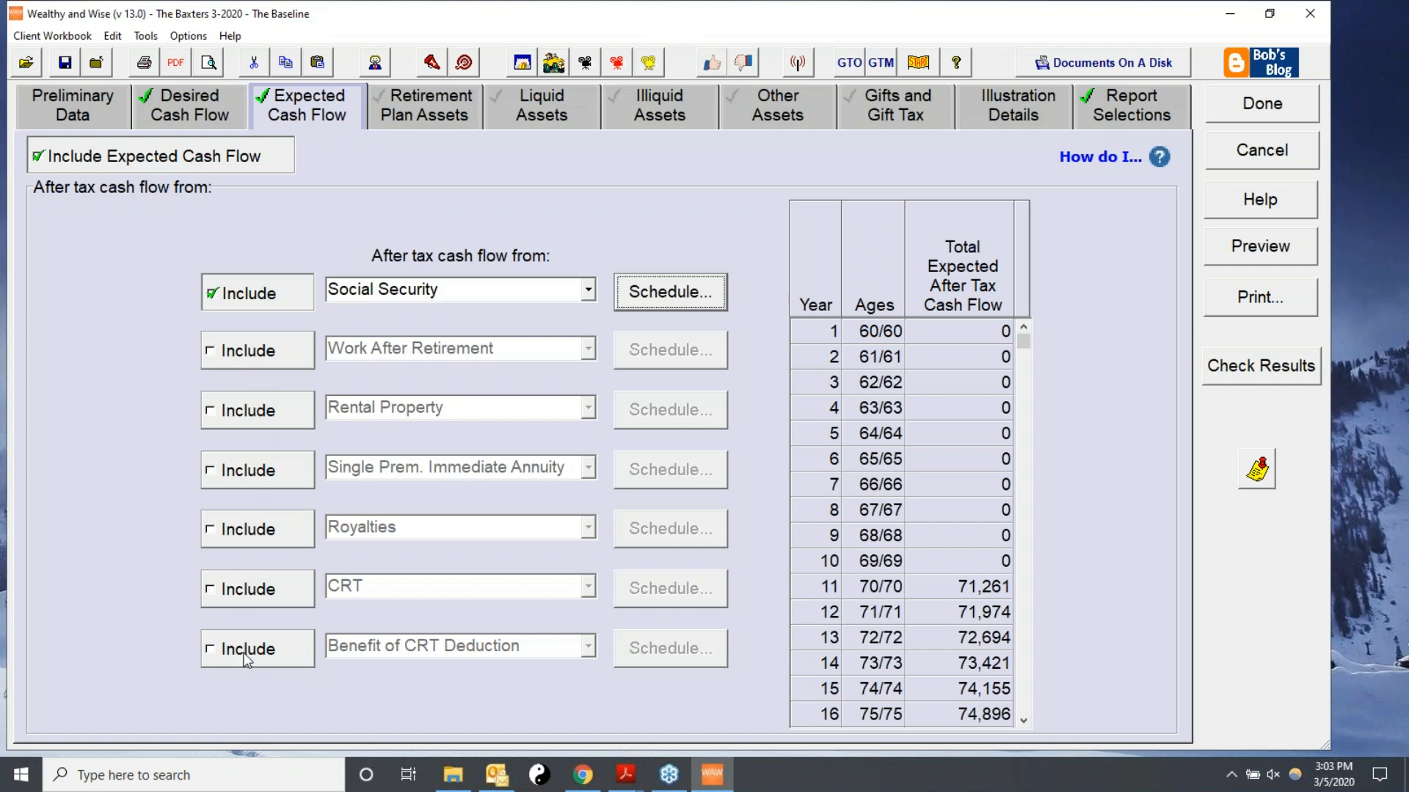
{"action": "left_click", "coordinate": [407, 100]}
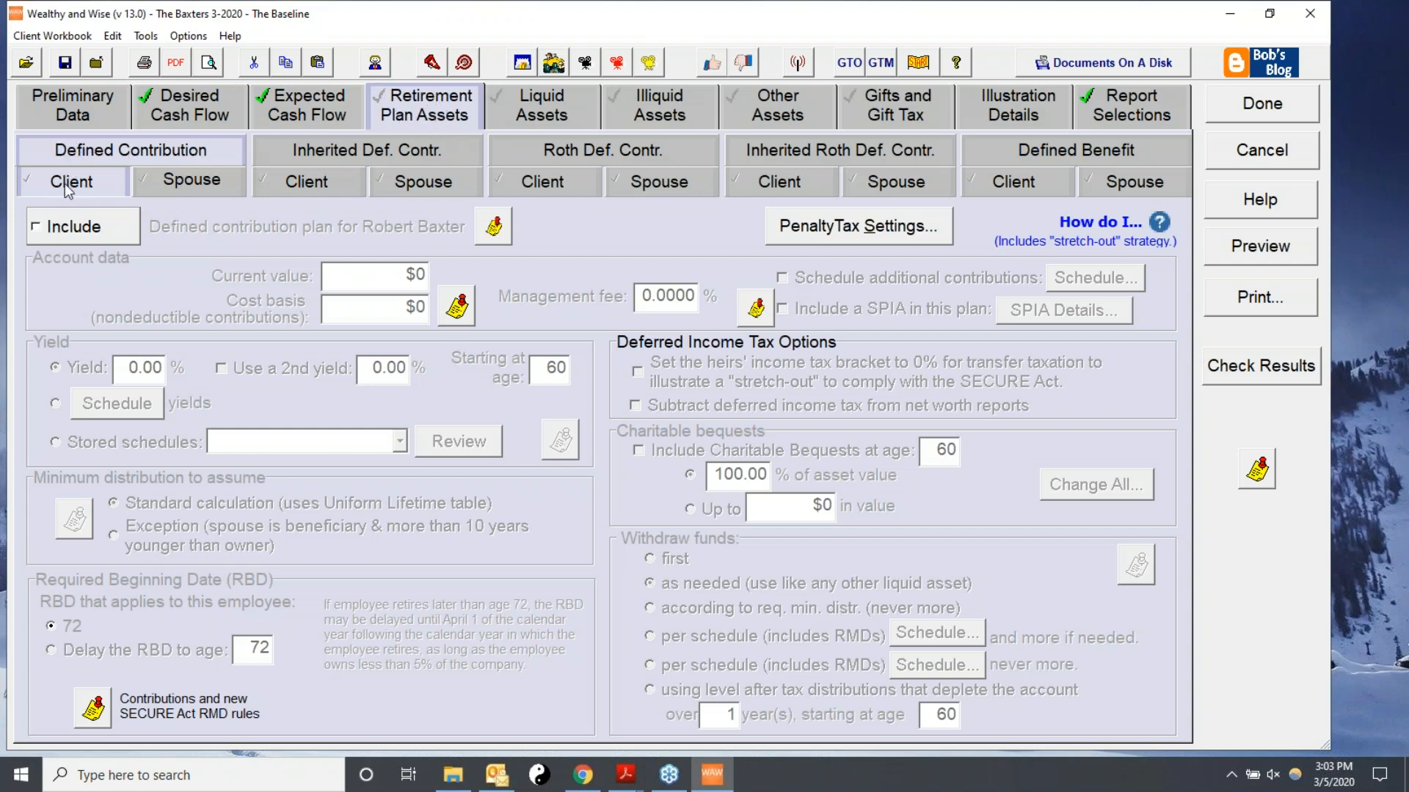
Include the client's defined contribution plan with a $600,000 current value, 0.50% management fee and 7% yield.
{"action": "left_click", "coordinate": [34, 231]}
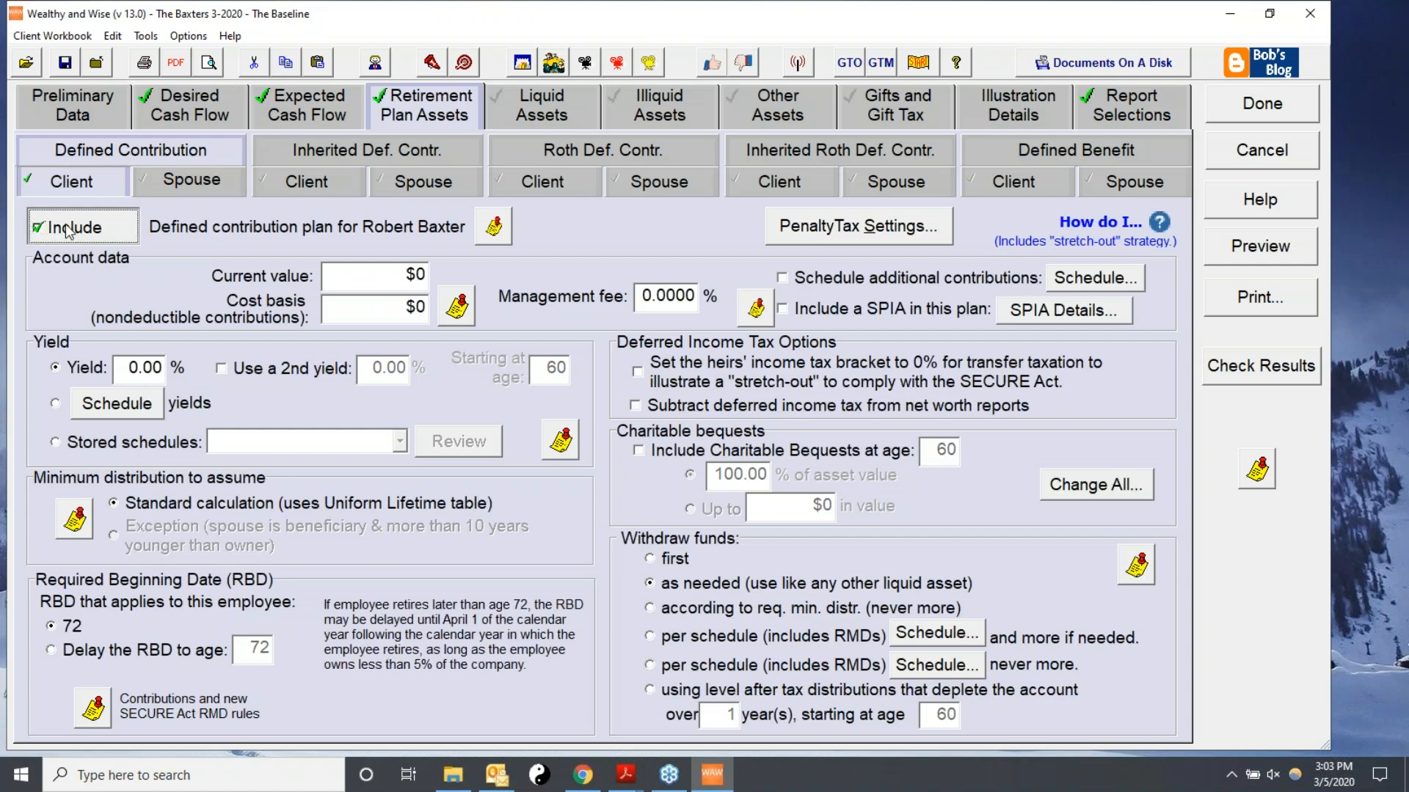
{"action": "left_click", "coordinate": [331, 284]}
{"action": "type", "text": "600000"}
{"action": "key", "text": "Tab"}
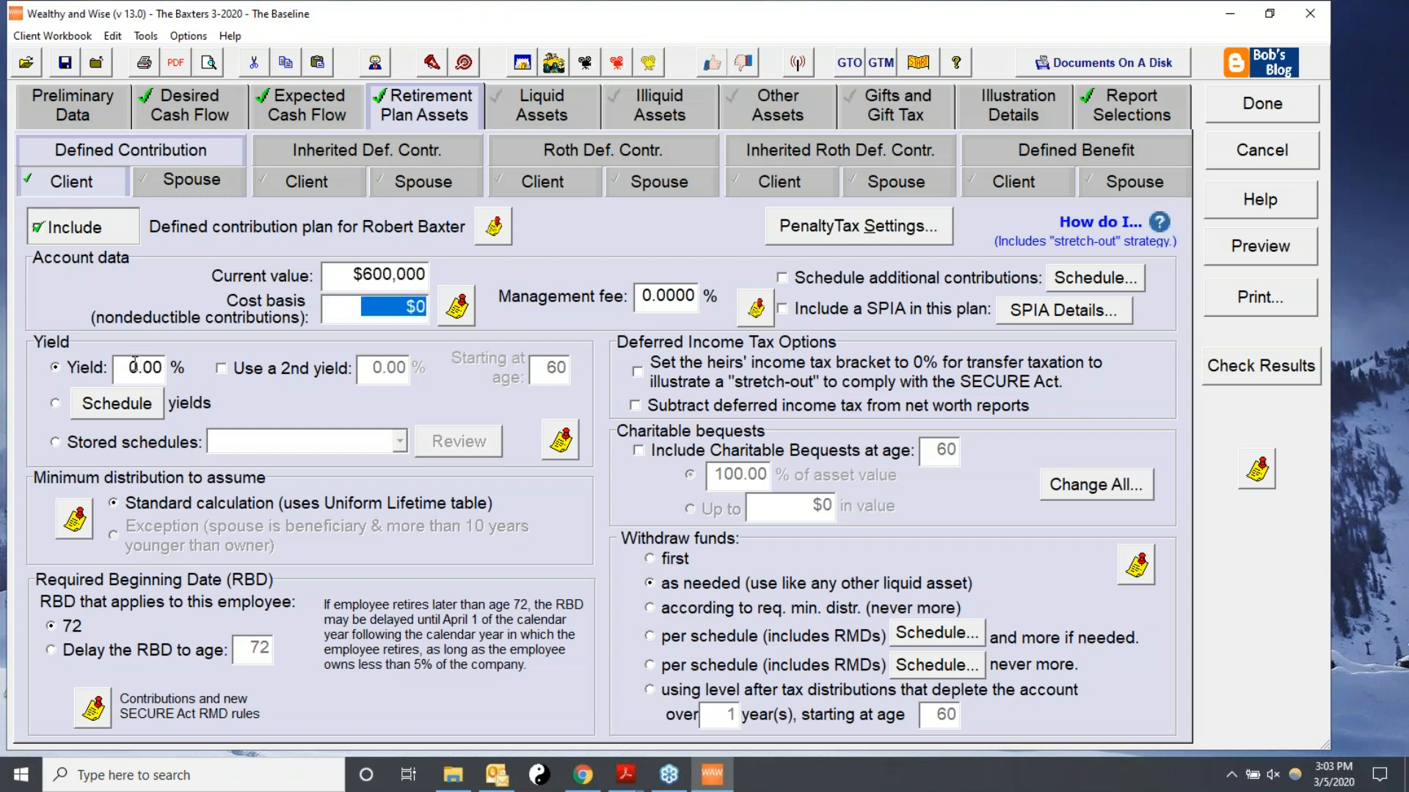
{"action": "left_click", "coordinate": [638, 298]}
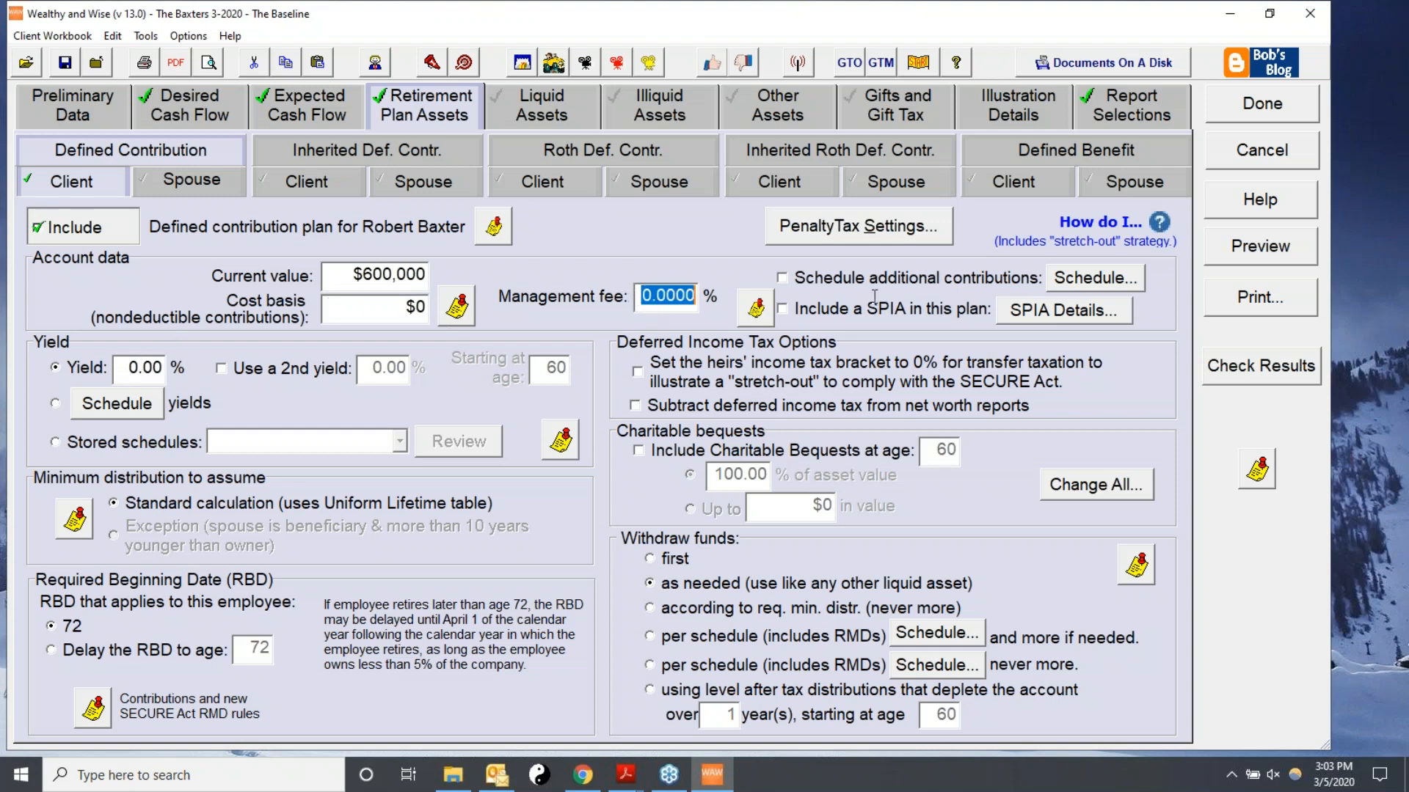
{"action": "type", "text": "0.50"}
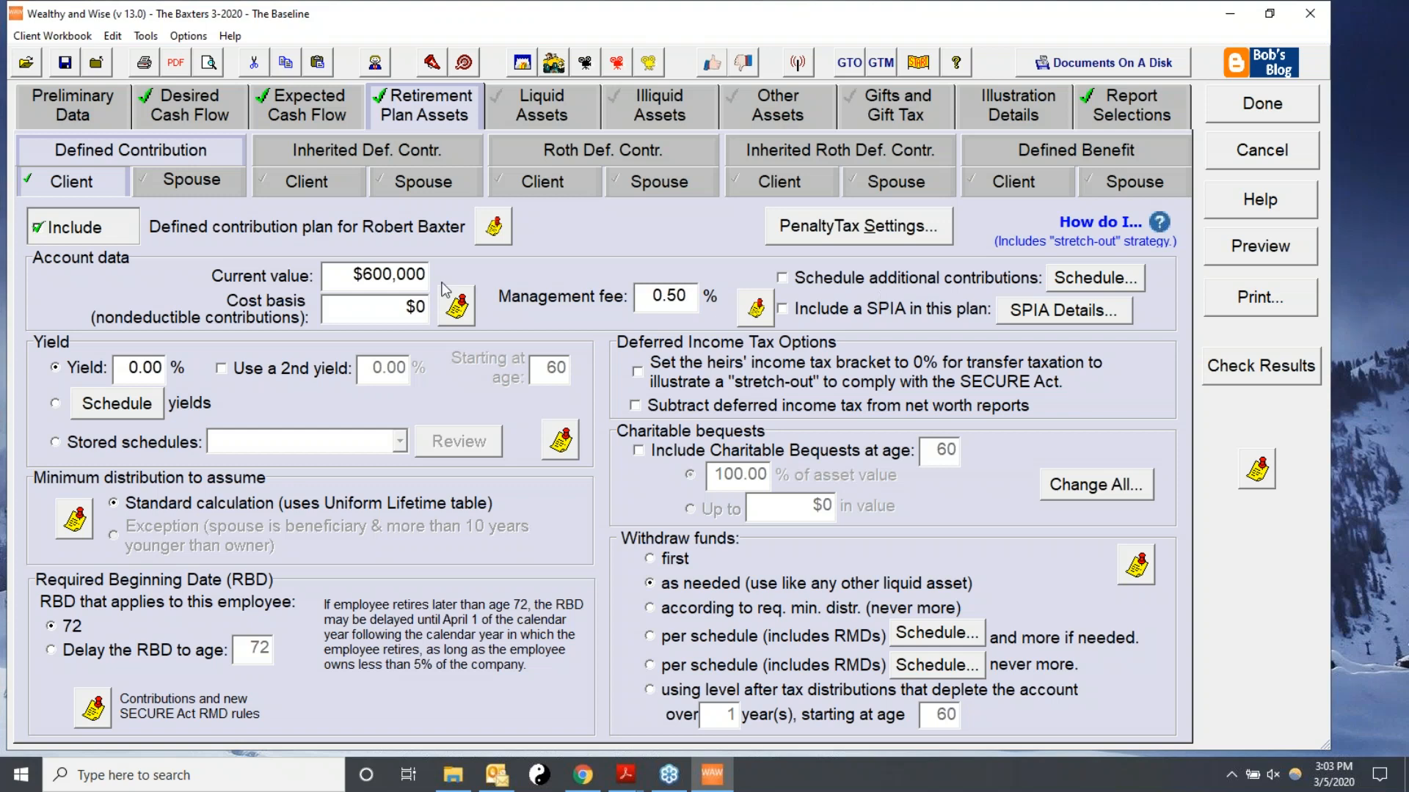
{"action": "left_click", "coordinate": [148, 362]}
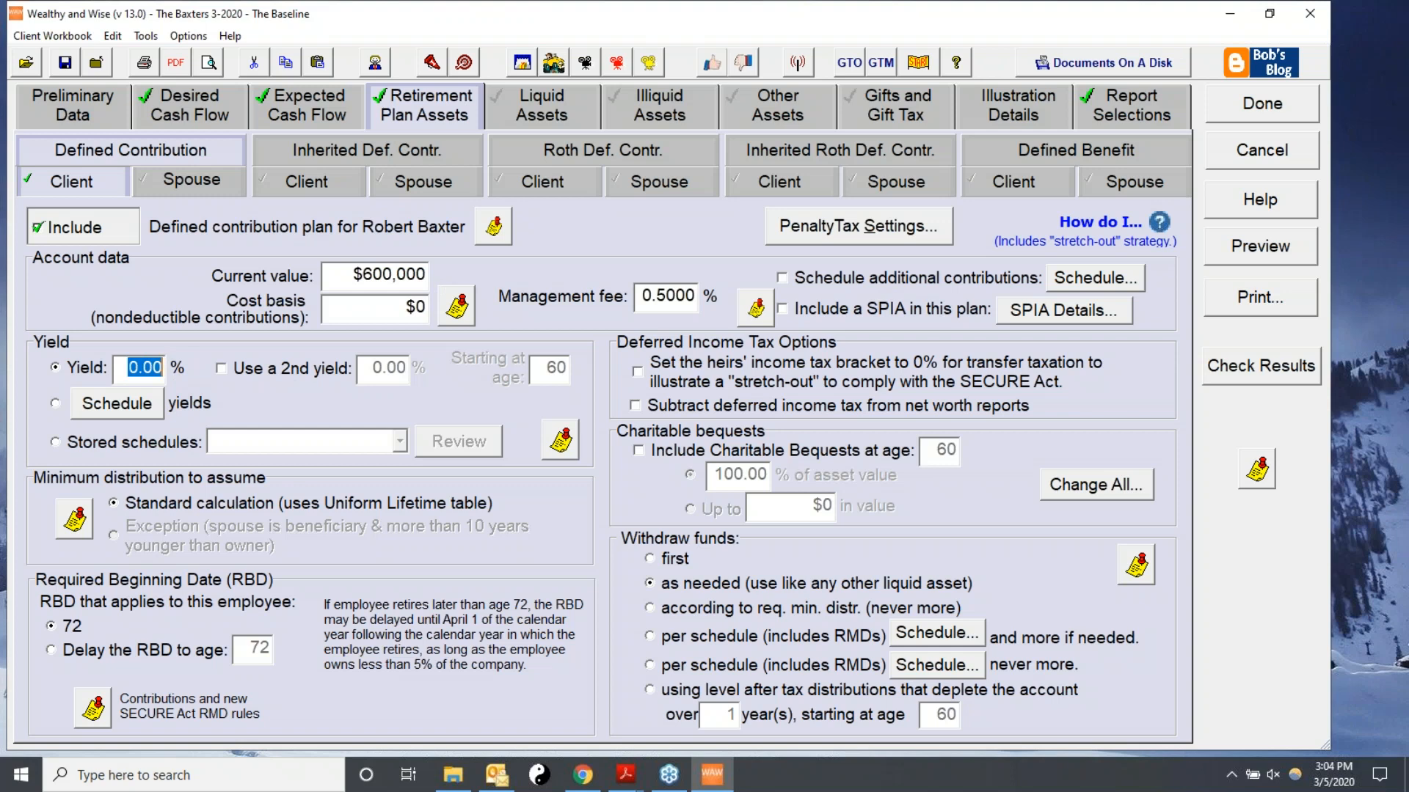
{"action": "type", "text": "7."}
Include a taxable liquid account described as BOA, worth $500,000, with a 4% yield.
{"action": "left_click", "coordinate": [532, 107]}
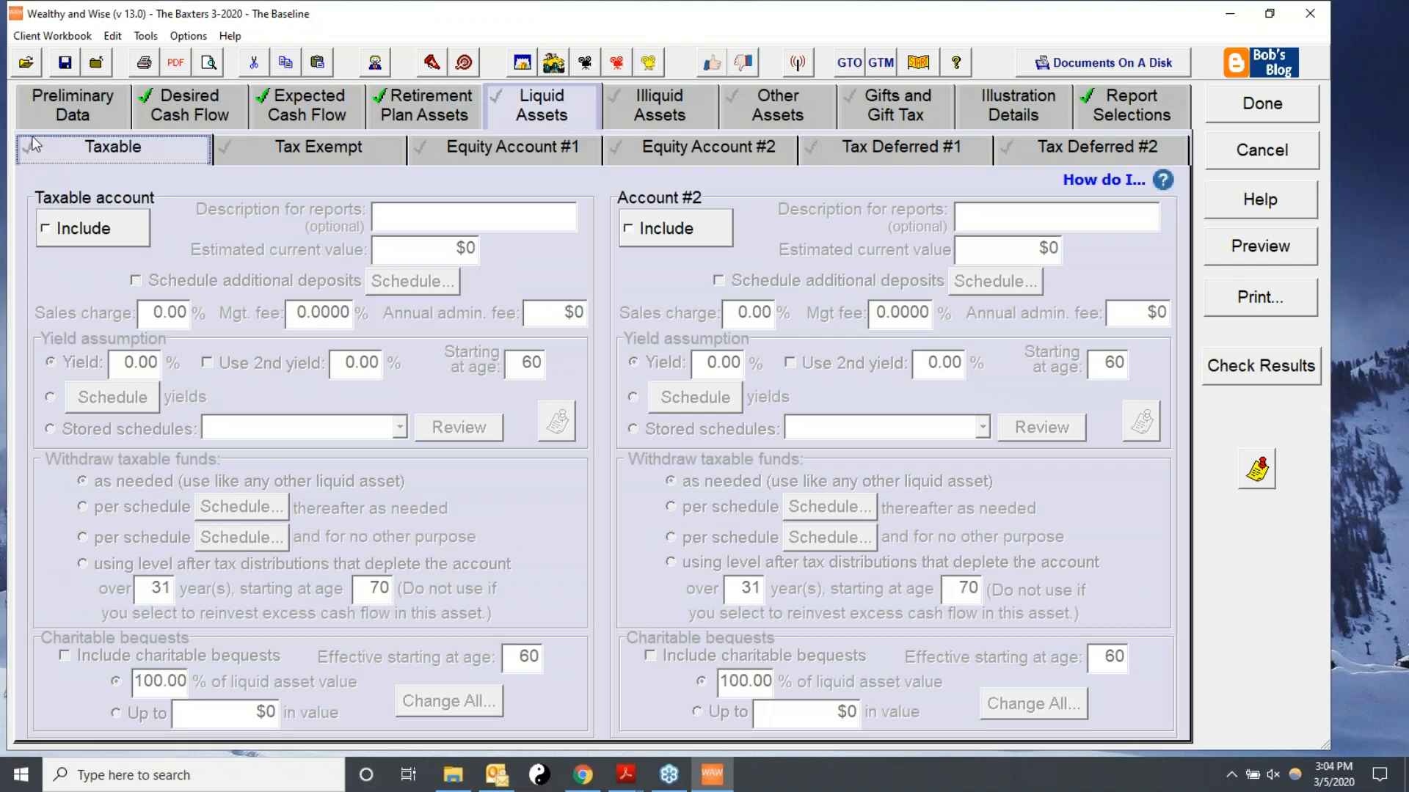
{"action": "left_click", "coordinate": [75, 228]}
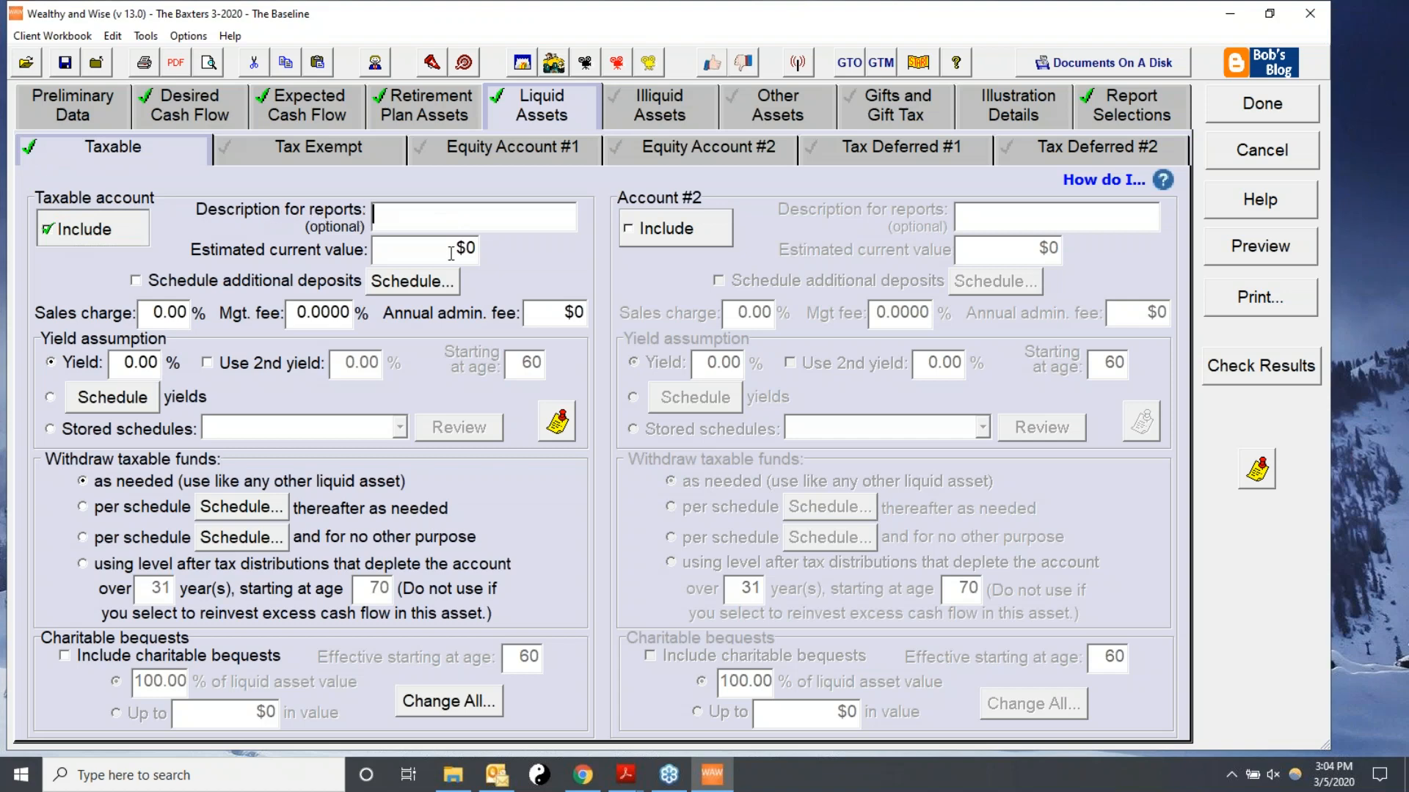
{"action": "type", "text": "BOA"}
{"action": "double_click", "coordinate": [386, 250]}
{"action": "type", "text": "500,000"}
{"action": "key", "text": "Tab"}
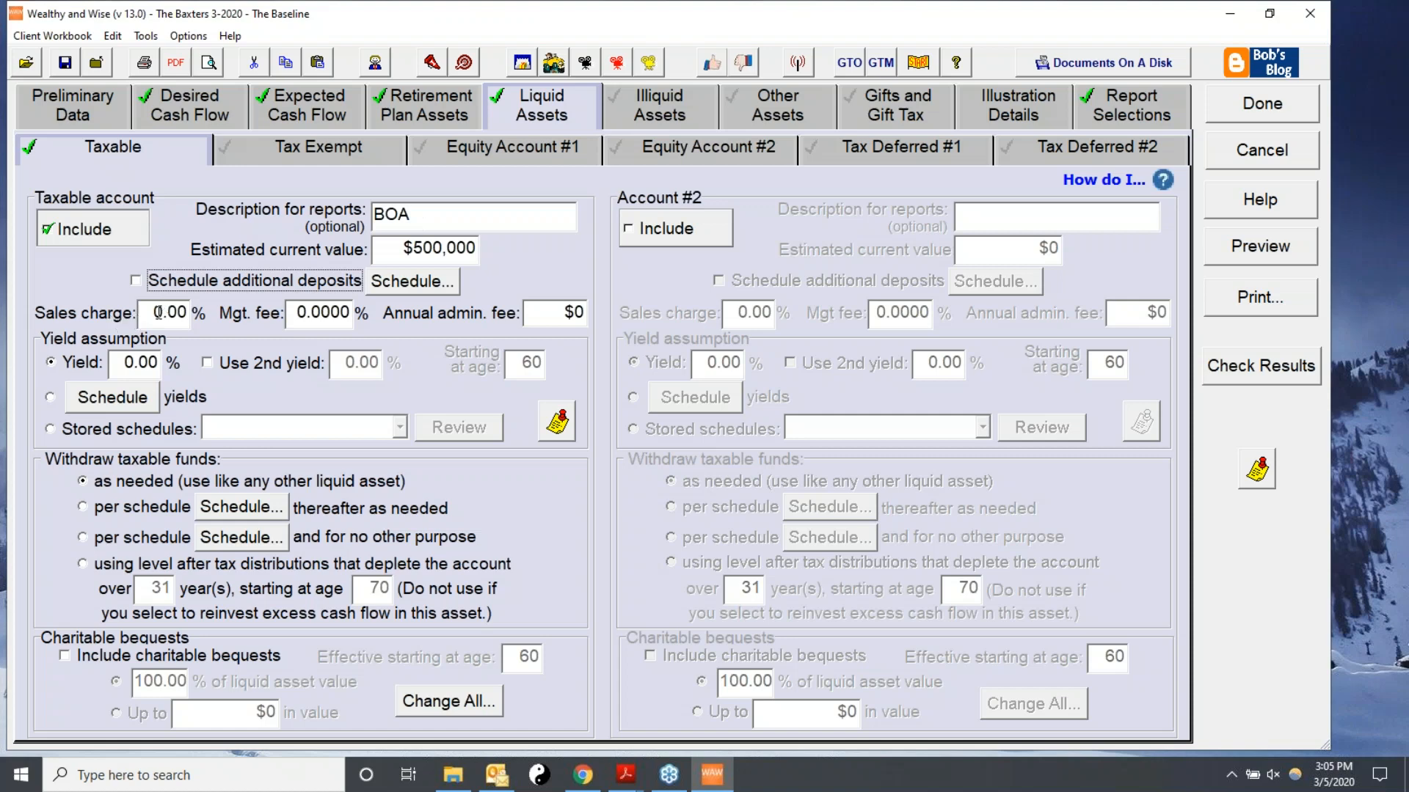
{"action": "double_click", "coordinate": [131, 363]}
{"action": "type", "text": "4."}
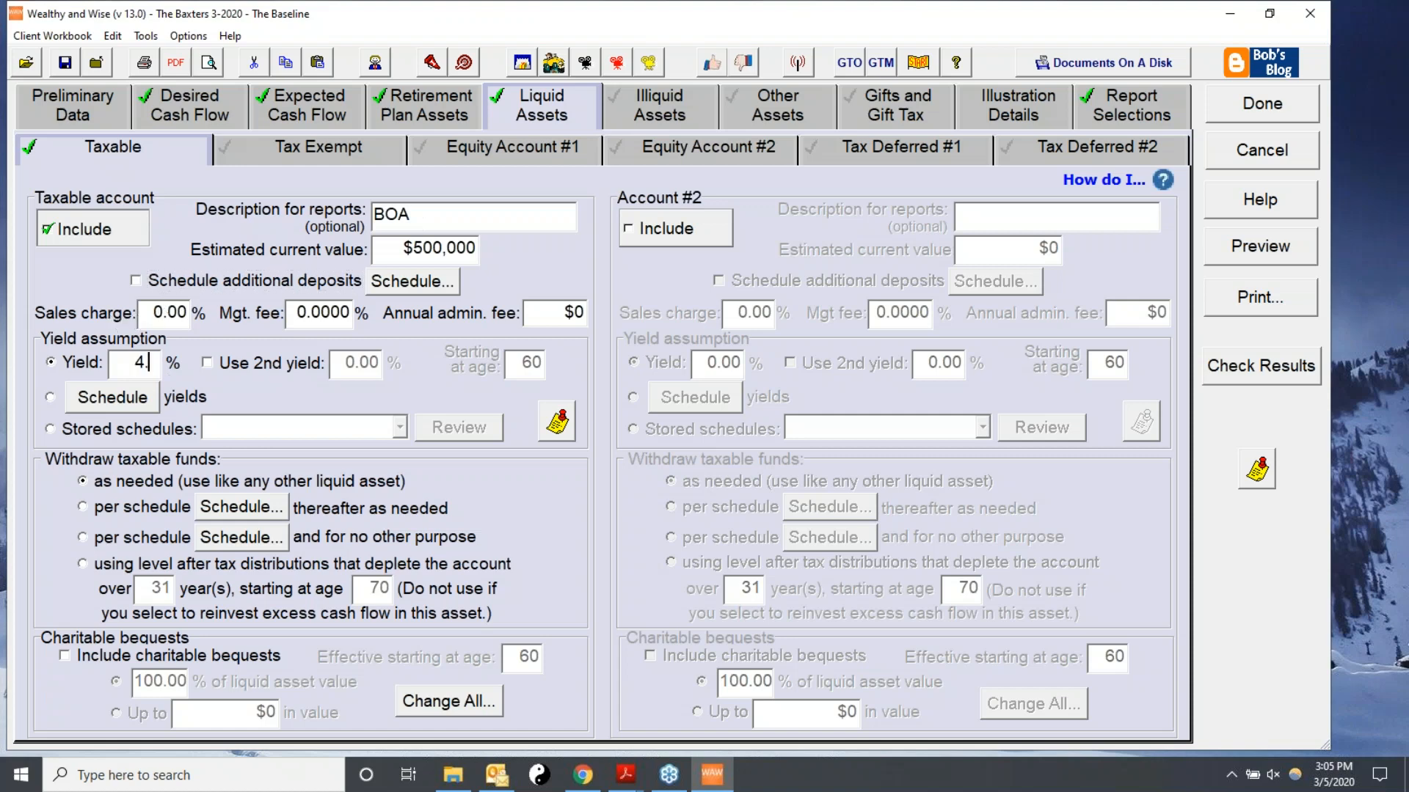
{"action": "key", "text": "Tab"}
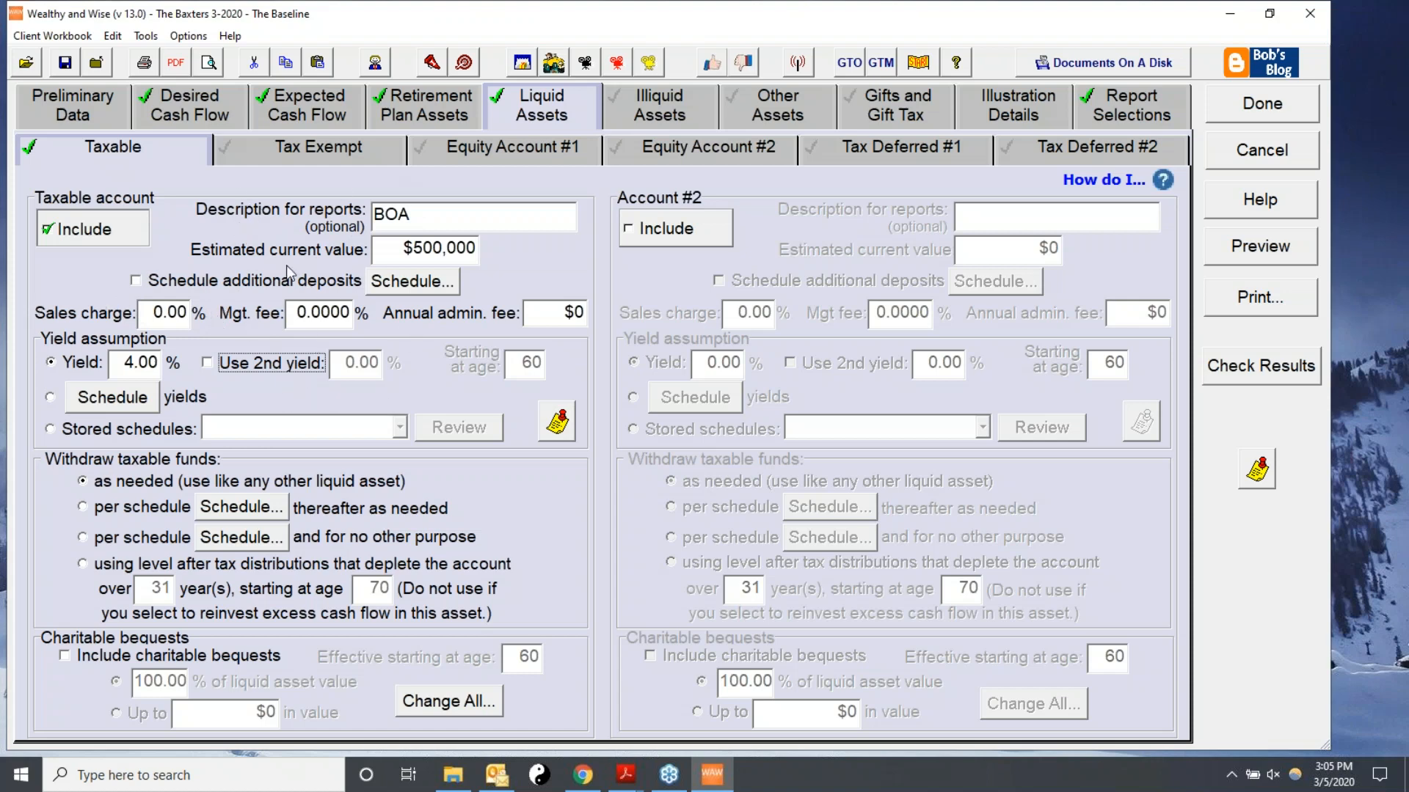
Add a tax exempt account described as Munis, worth $500,000, with a 3.00% yield.
{"action": "left_click", "coordinate": [253, 140]}
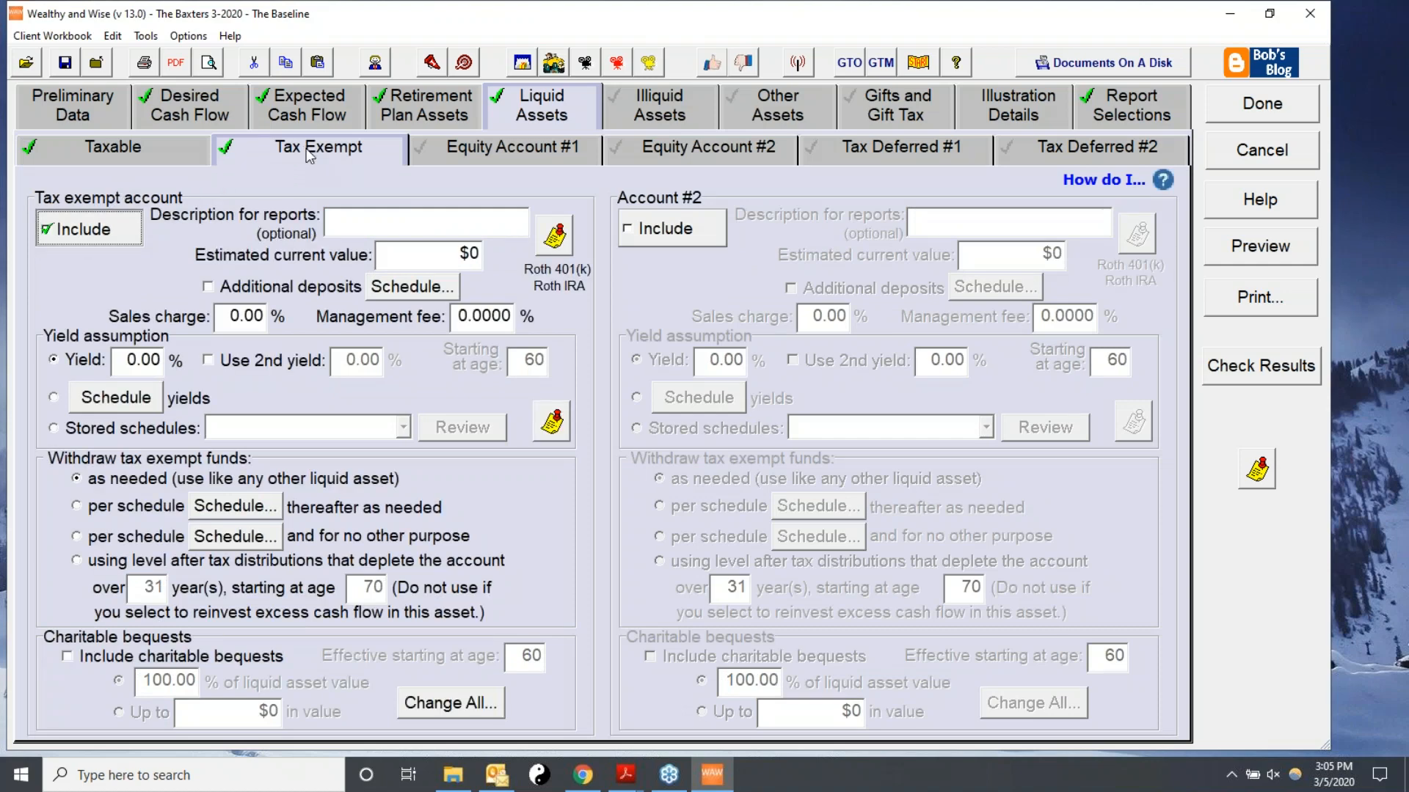
{"action": "left_click", "coordinate": [344, 224]}
{"action": "type", "text": "Muni "}
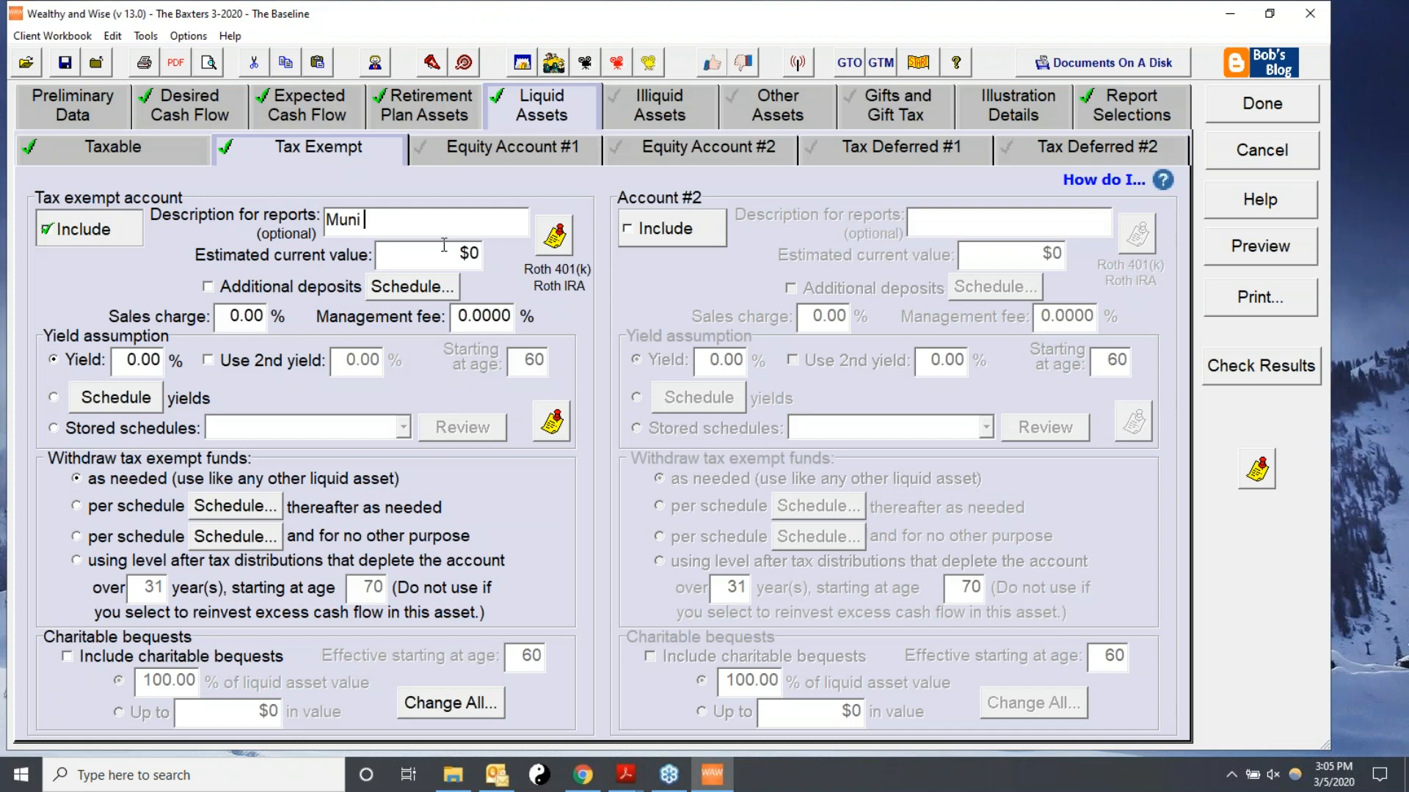
{"action": "type", "text": "s"}
{"action": "left_click", "coordinate": [436, 266]}
{"action": "type", "text": "500000"}
{"action": "left_click", "coordinate": [126, 360]}
{"action": "type", "text": "3.00"}
{"action": "key", "text": "Tab"}
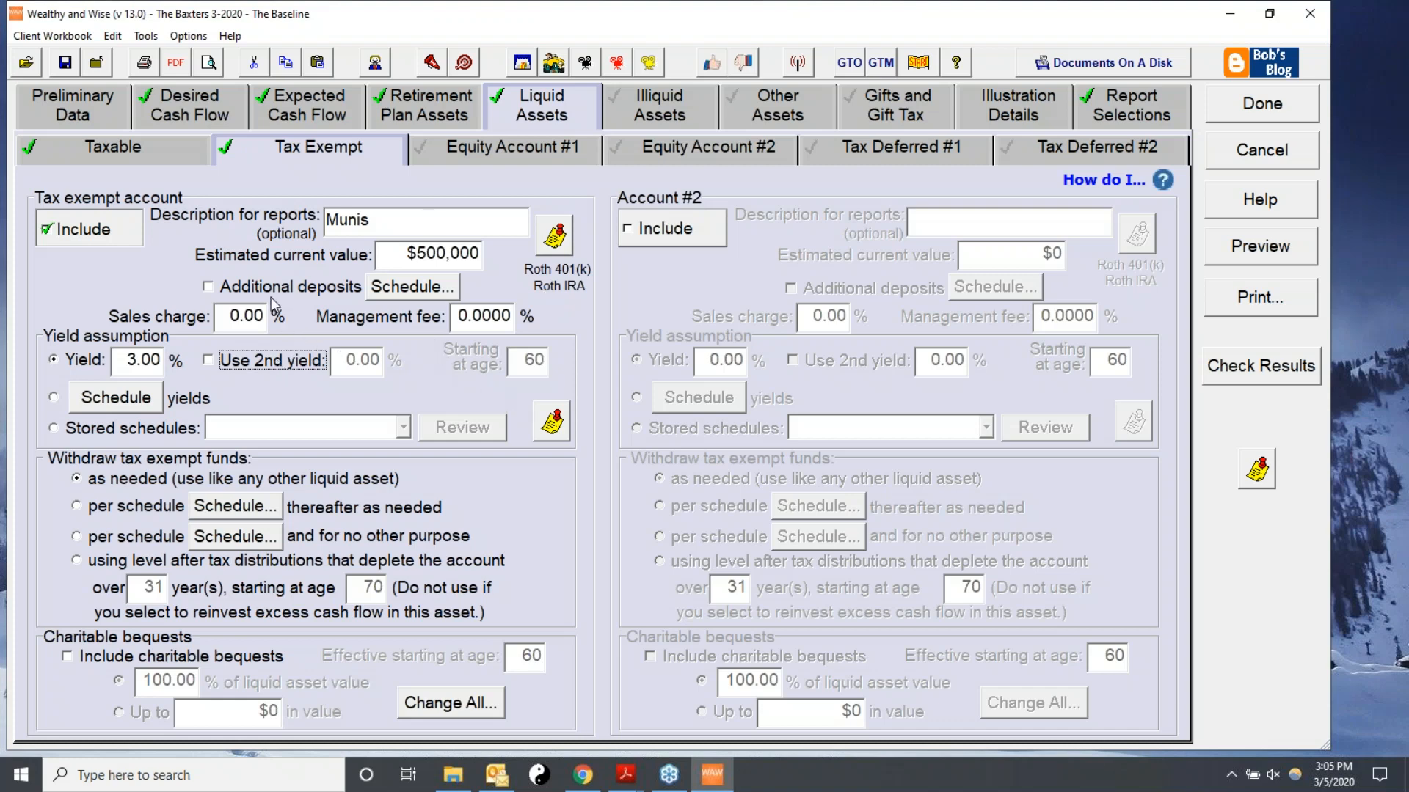
Include the first equity account with a $500,000 current value and $400,000 cost basis.
{"action": "left_click", "coordinate": [577, 148]}
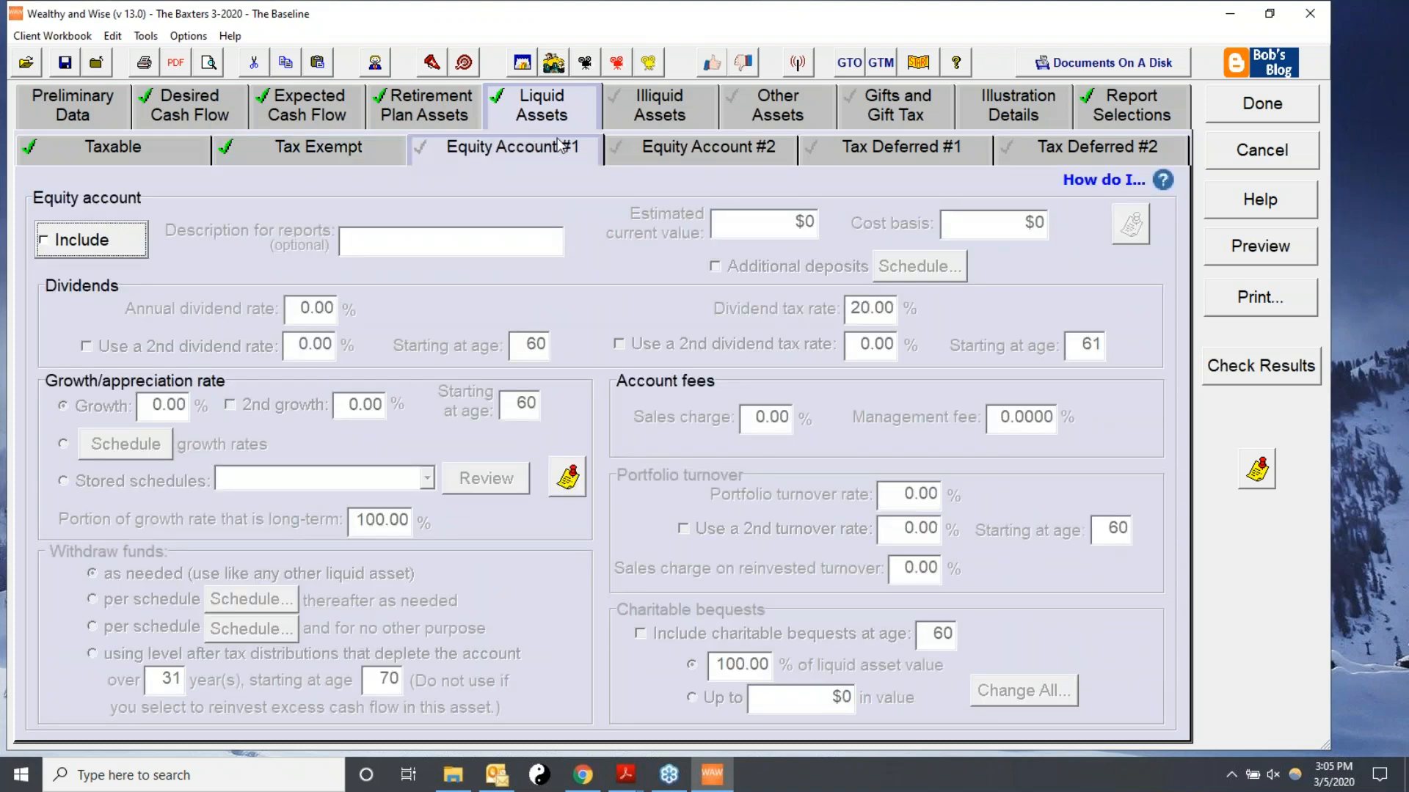
{"action": "left_click", "coordinate": [60, 246]}
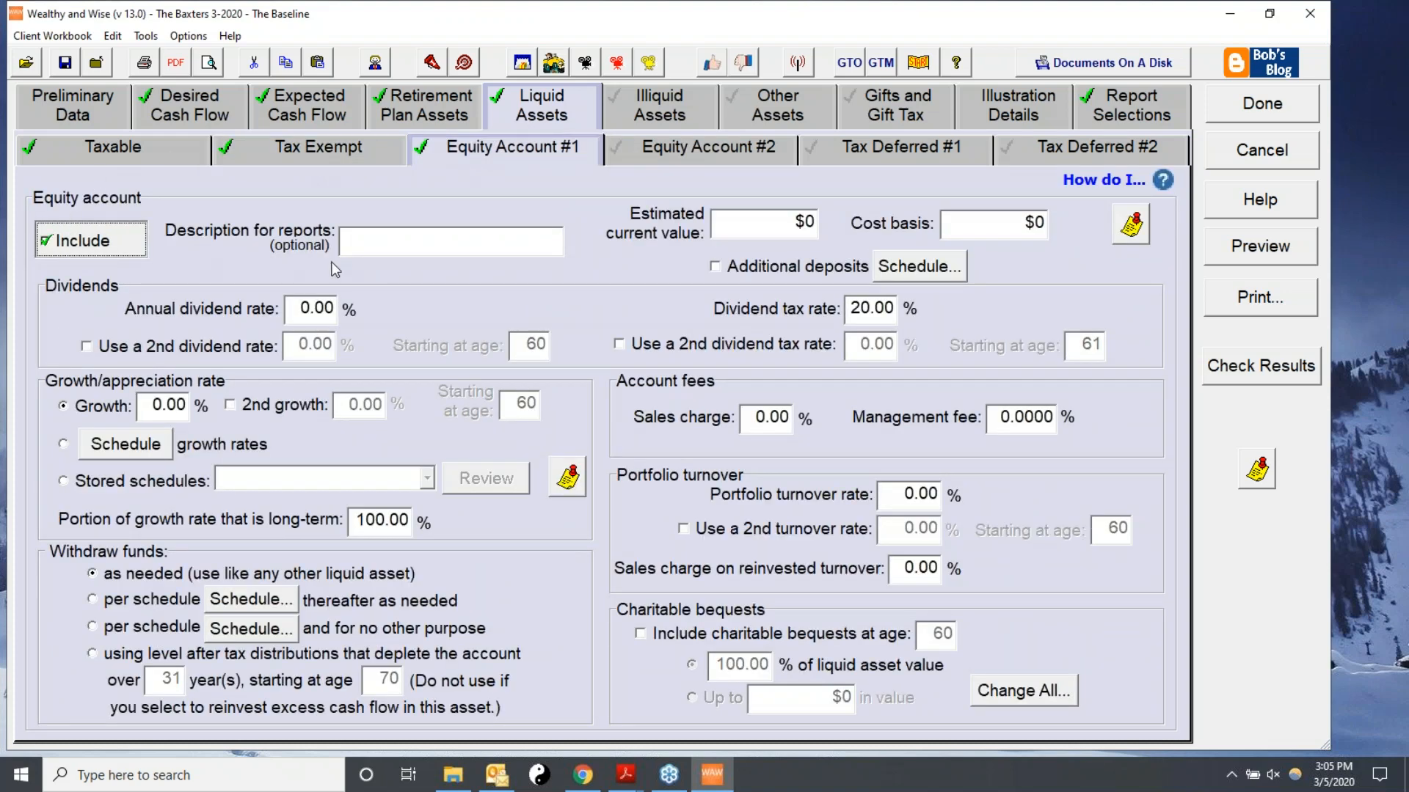
{"action": "left_click", "coordinate": [736, 222]}
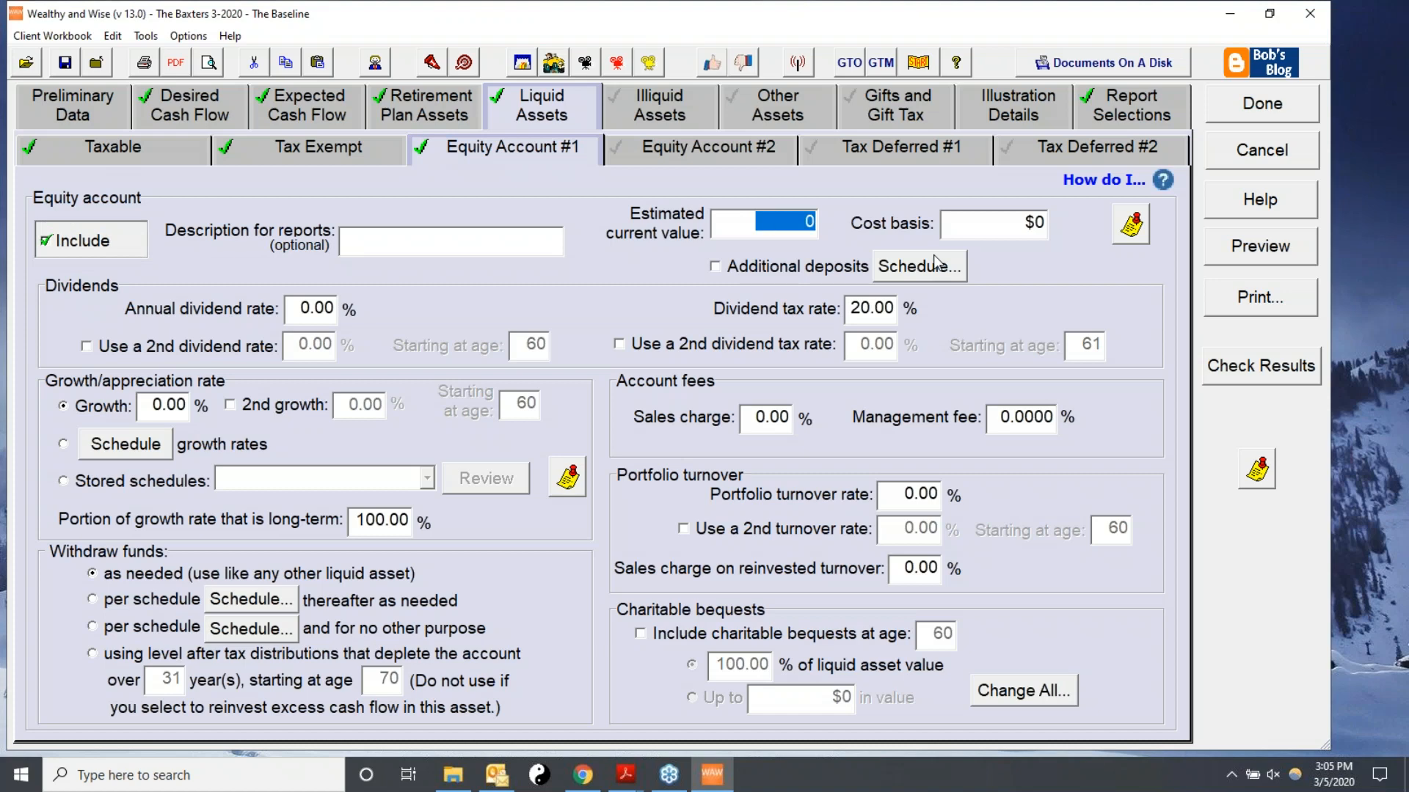
{"action": "type", "text": "500000"}
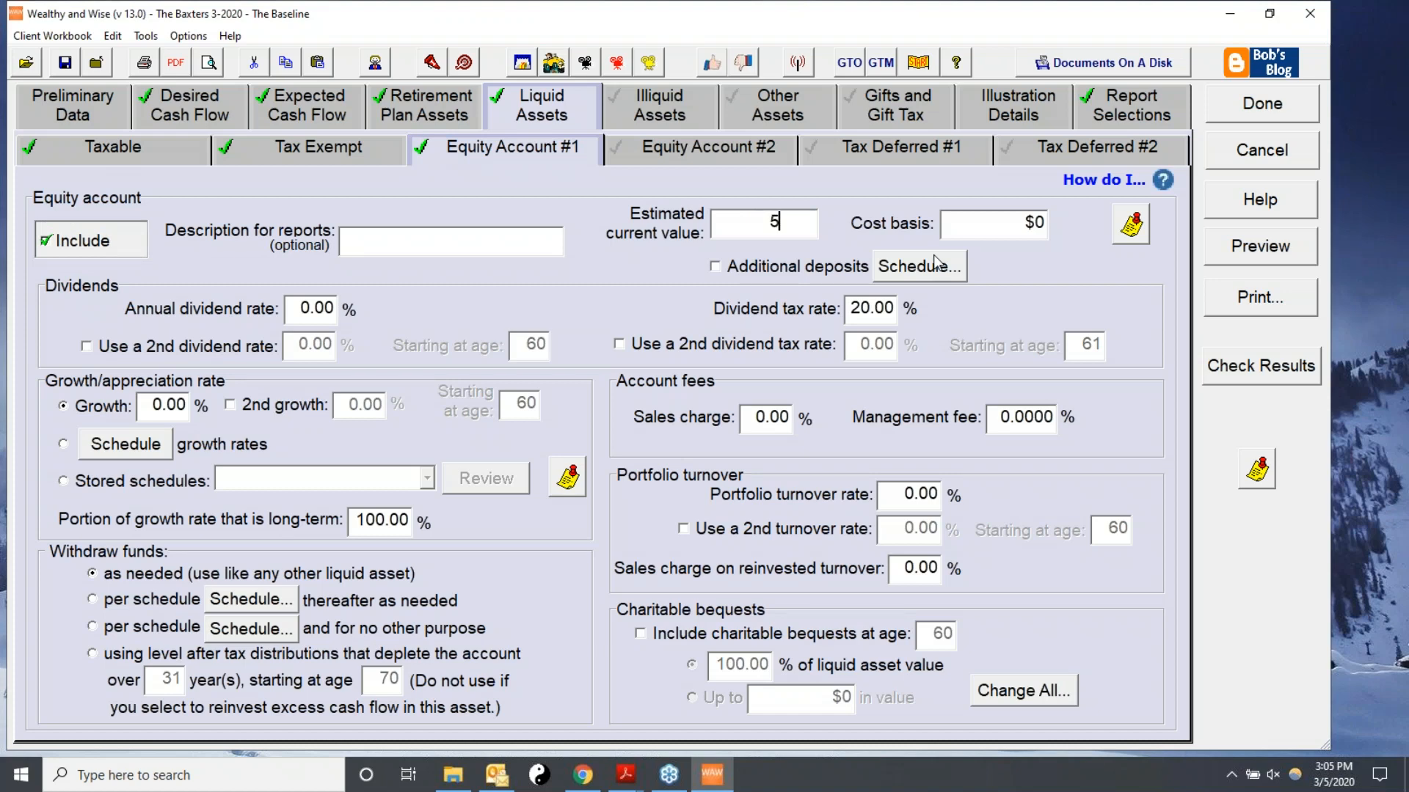
{"action": "left_click", "coordinate": [960, 229]}
{"action": "type", "text": "400"}
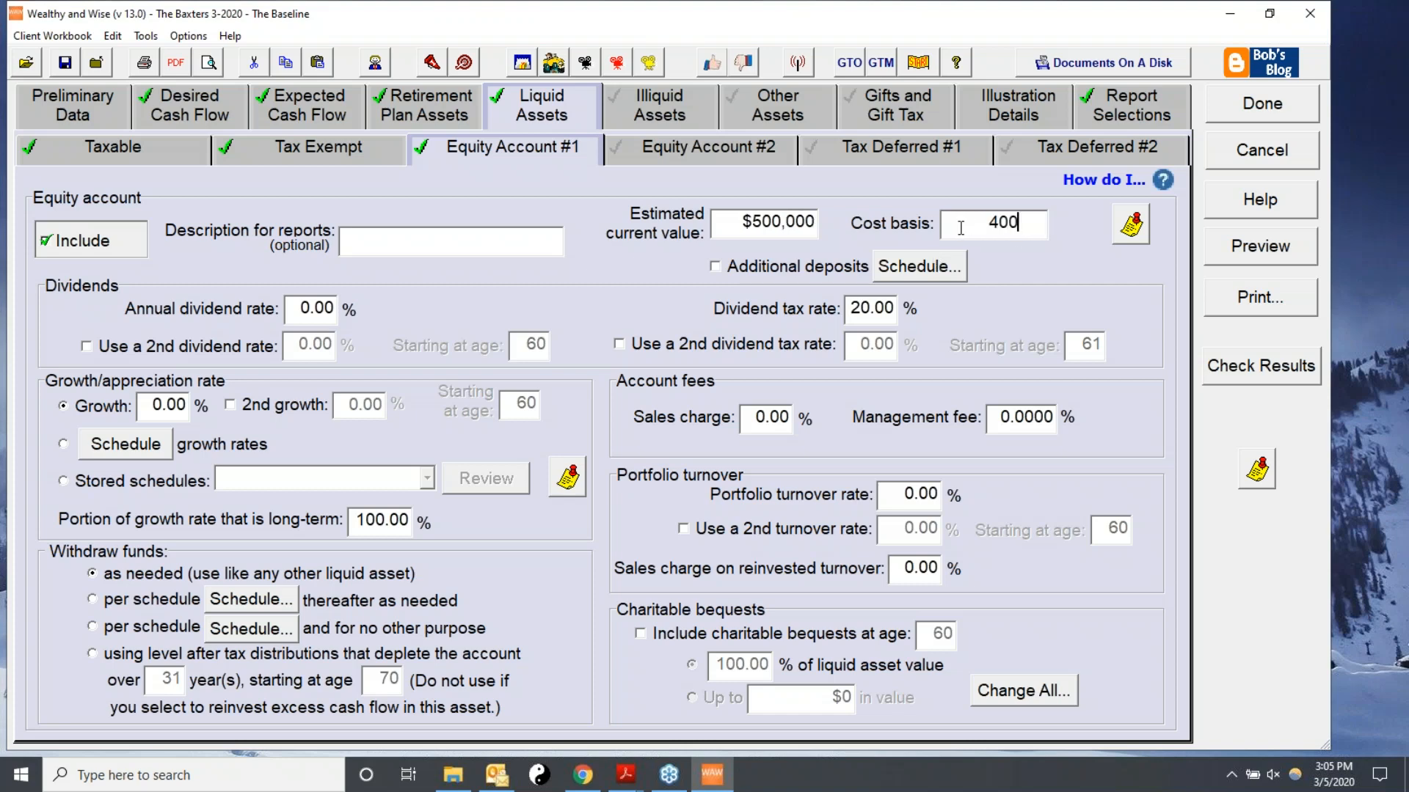
{"action": "type", "text": ",00000"}
{"action": "key", "text": "Tab"}
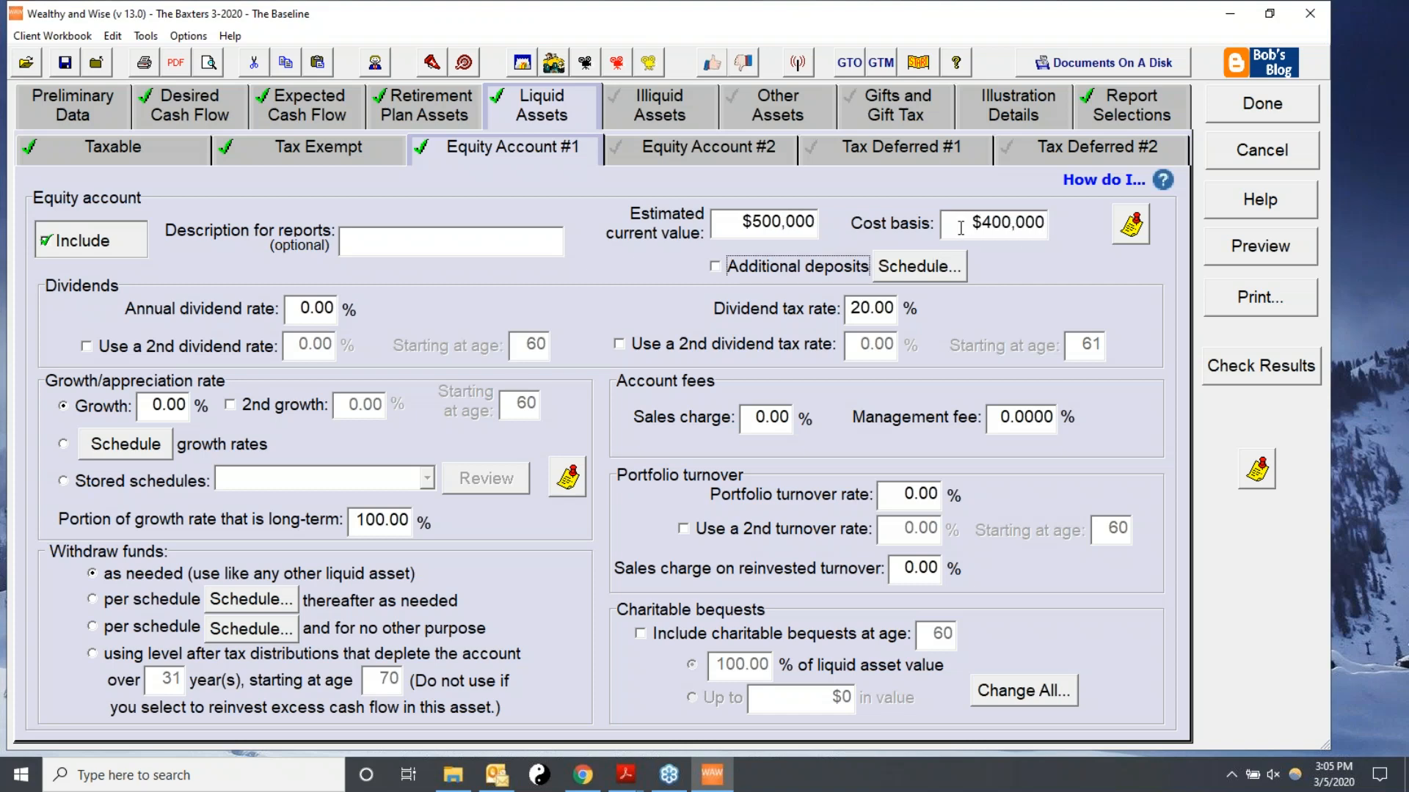
Set the equity account's annual dividend rate to 1% and its growth rate to 6%.
{"action": "left_click", "coordinate": [715, 267]}
{"action": "left_click", "coordinate": [715, 268]}
{"action": "left_click", "coordinate": [299, 311]}
{"action": "type", "text": "1."}
{"action": "left_click", "coordinate": [864, 307]}
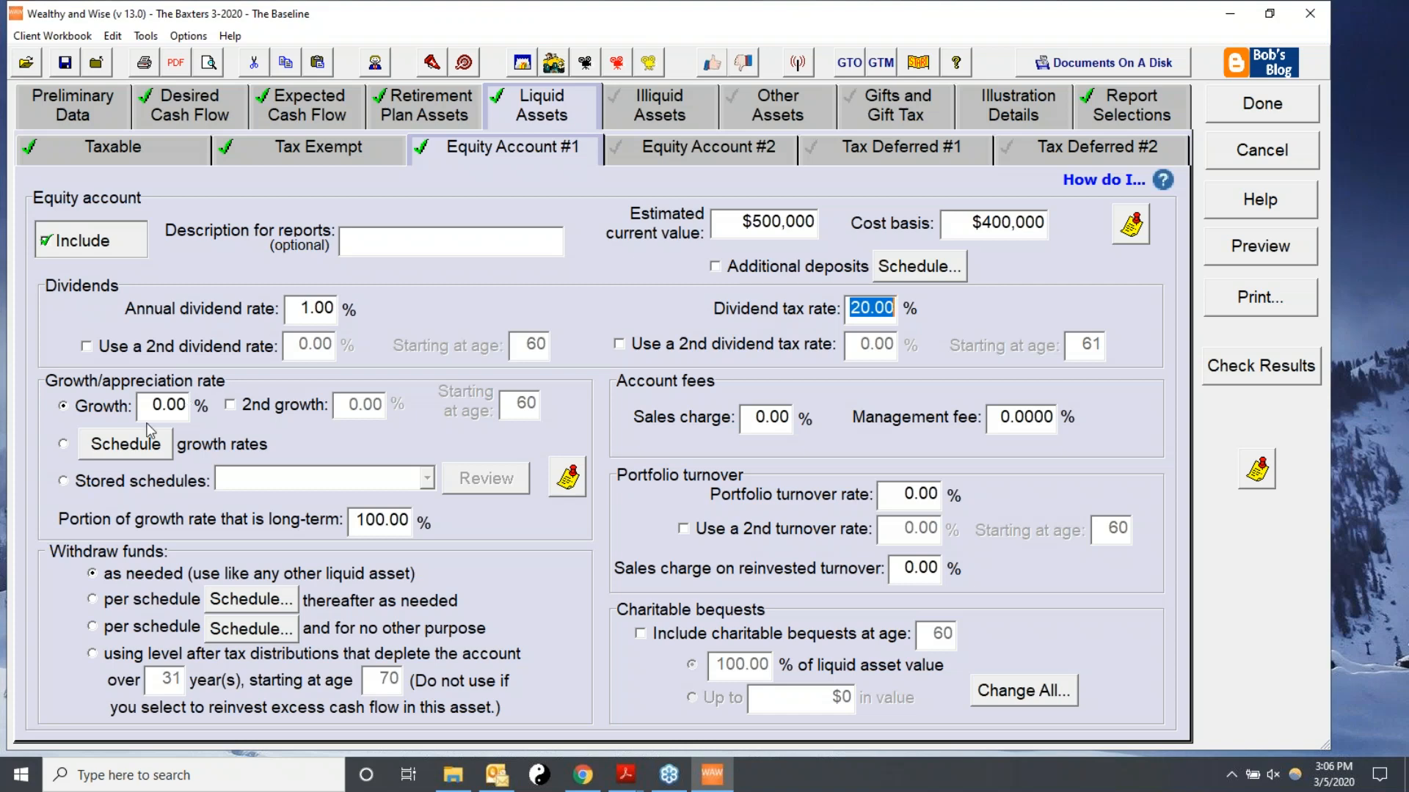
{"action": "left_click", "coordinate": [176, 406]}
{"action": "type", "text": "6"}
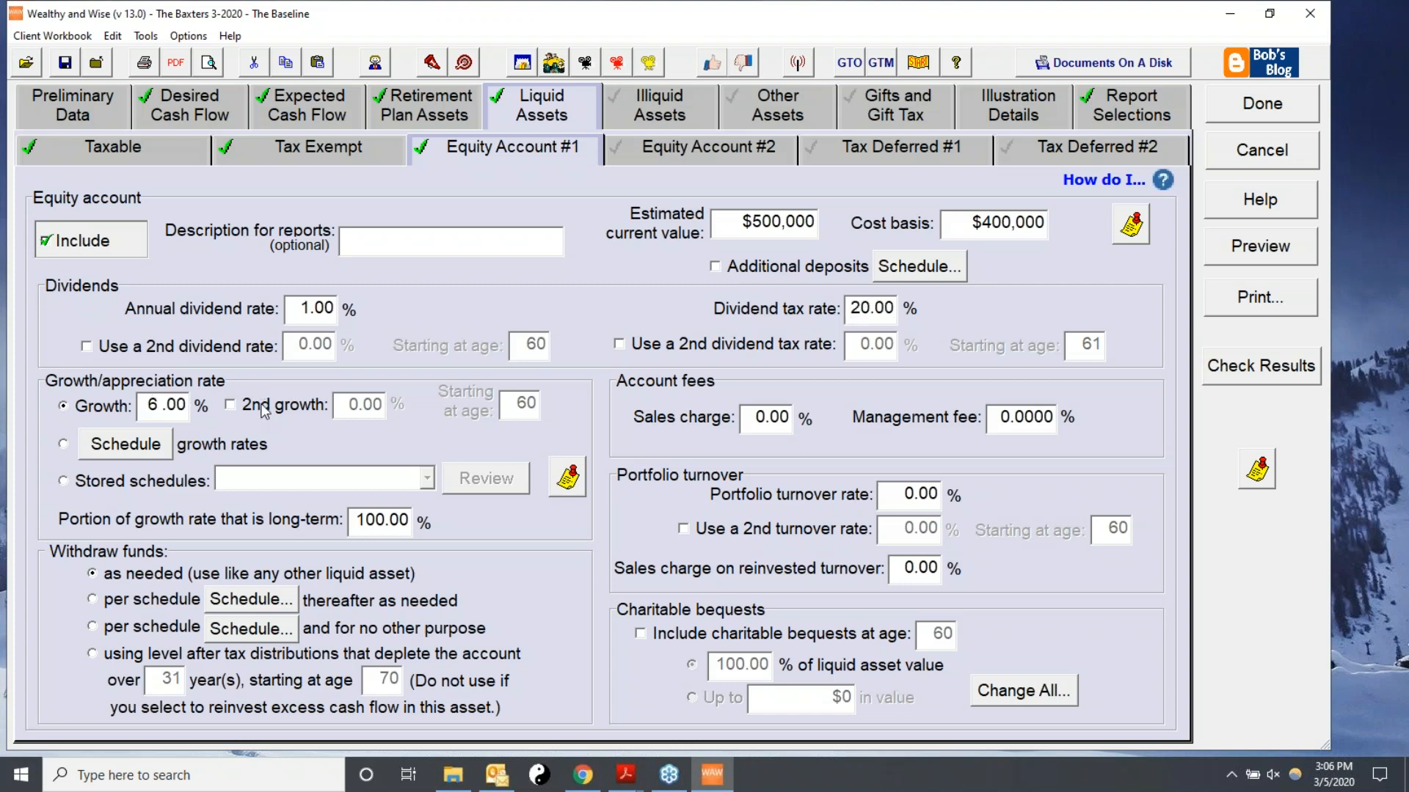
Set the equity account's management fee to 0.5%, long-term growth portion to 50% and portfolio turnover to 50%.
{"action": "left_click", "coordinate": [998, 417]}
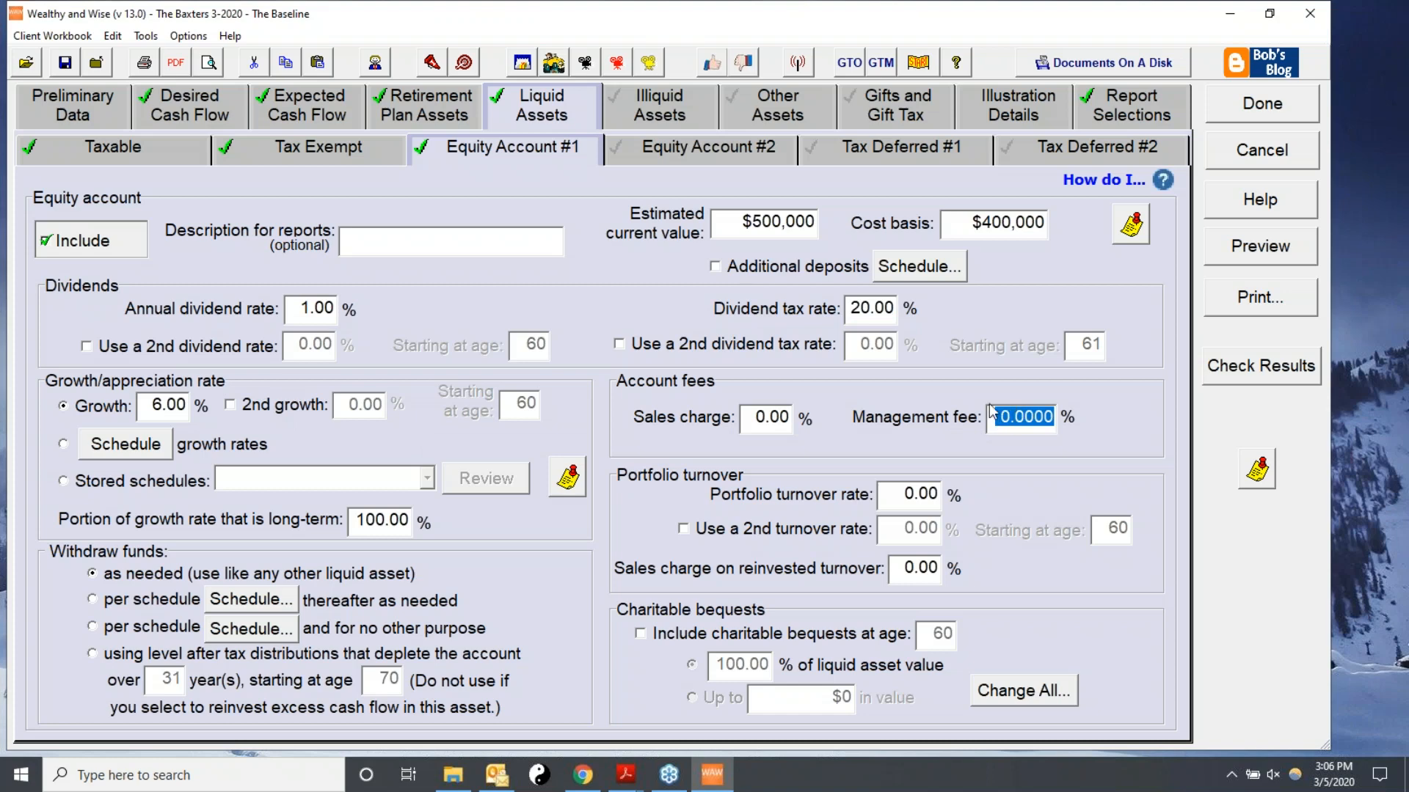
{"action": "type", "text": "0.5"}
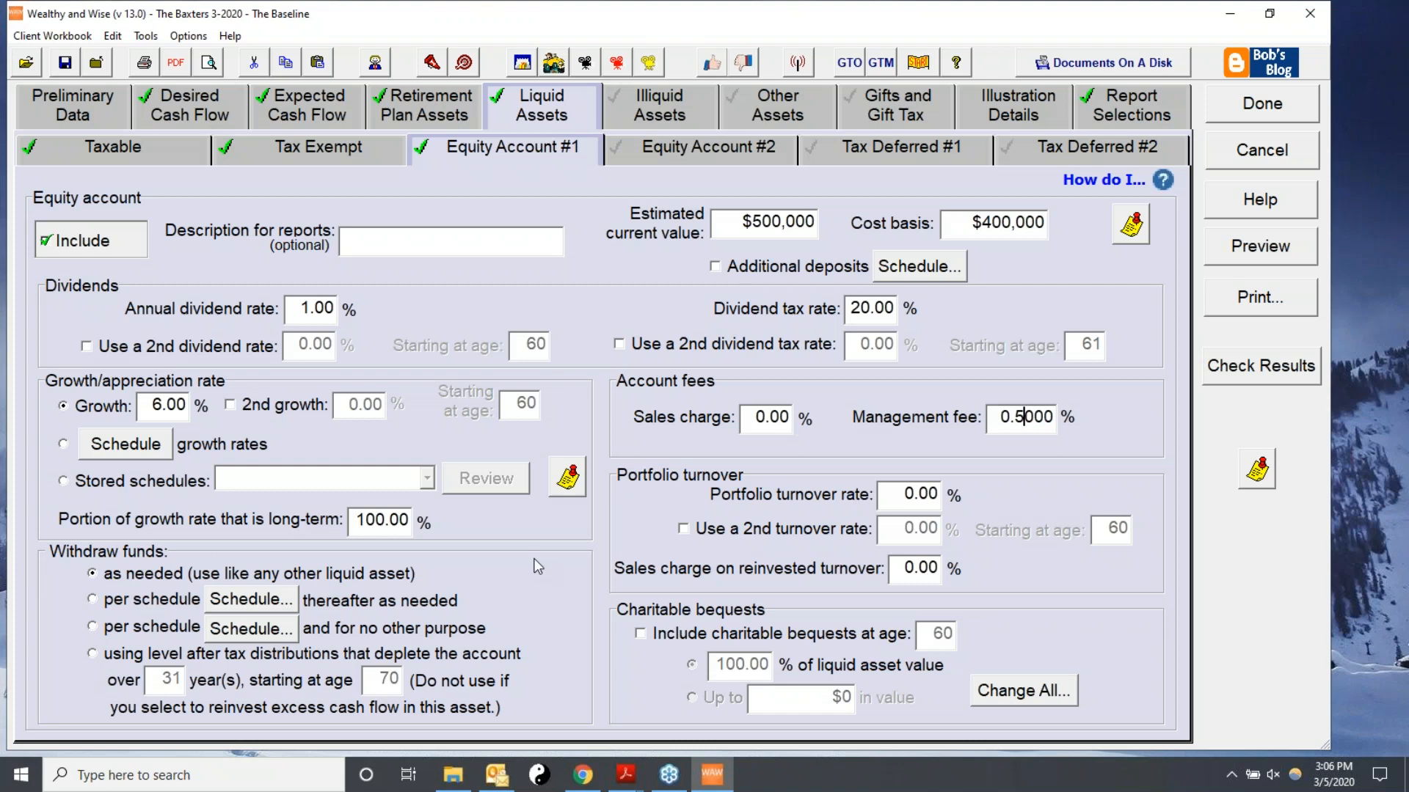
{"action": "left_click_drag", "start_coordinate": [358, 520], "coordinate": [455, 514]}
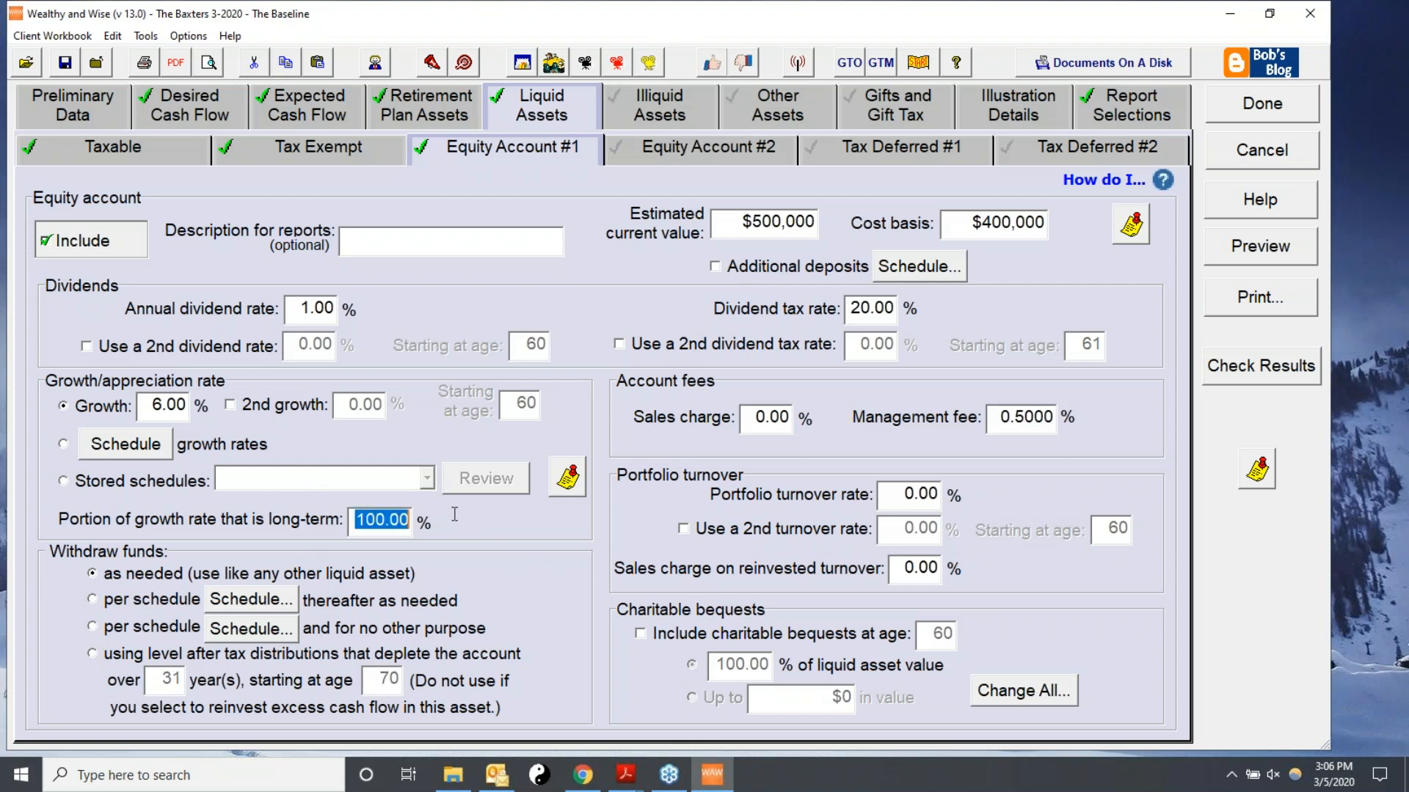
{"action": "type", "text": "50"}
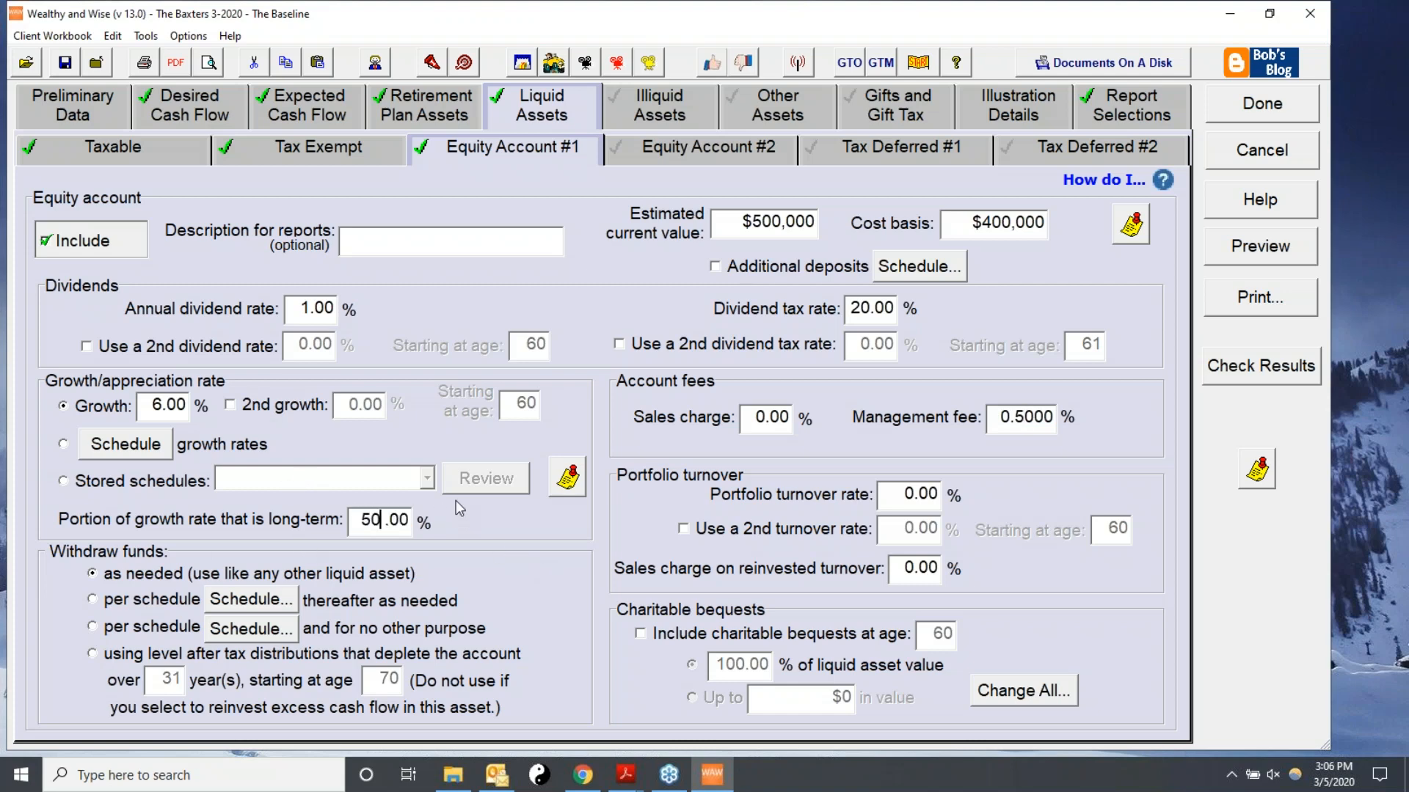
{"action": "key", "text": "Tab"}
{"action": "left_click", "coordinate": [887, 494]}
{"action": "type", "text": "50"}
{"action": "key", "text": "Tab"}
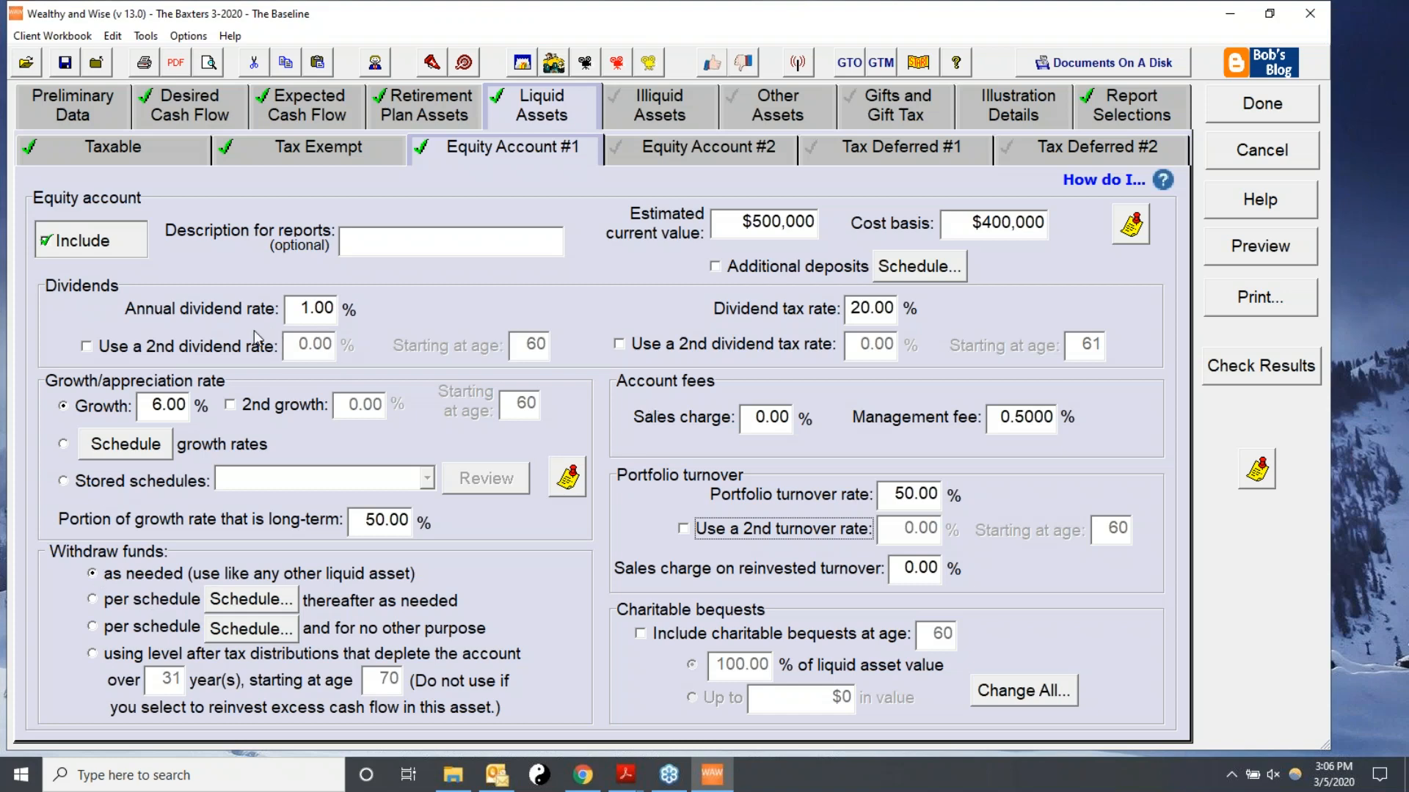
Include illiquid assets and the principal residence, valued at $500,000 with 5% growth.
{"action": "left_click", "coordinate": [650, 106]}
{"action": "left_click", "coordinate": [37, 156]}
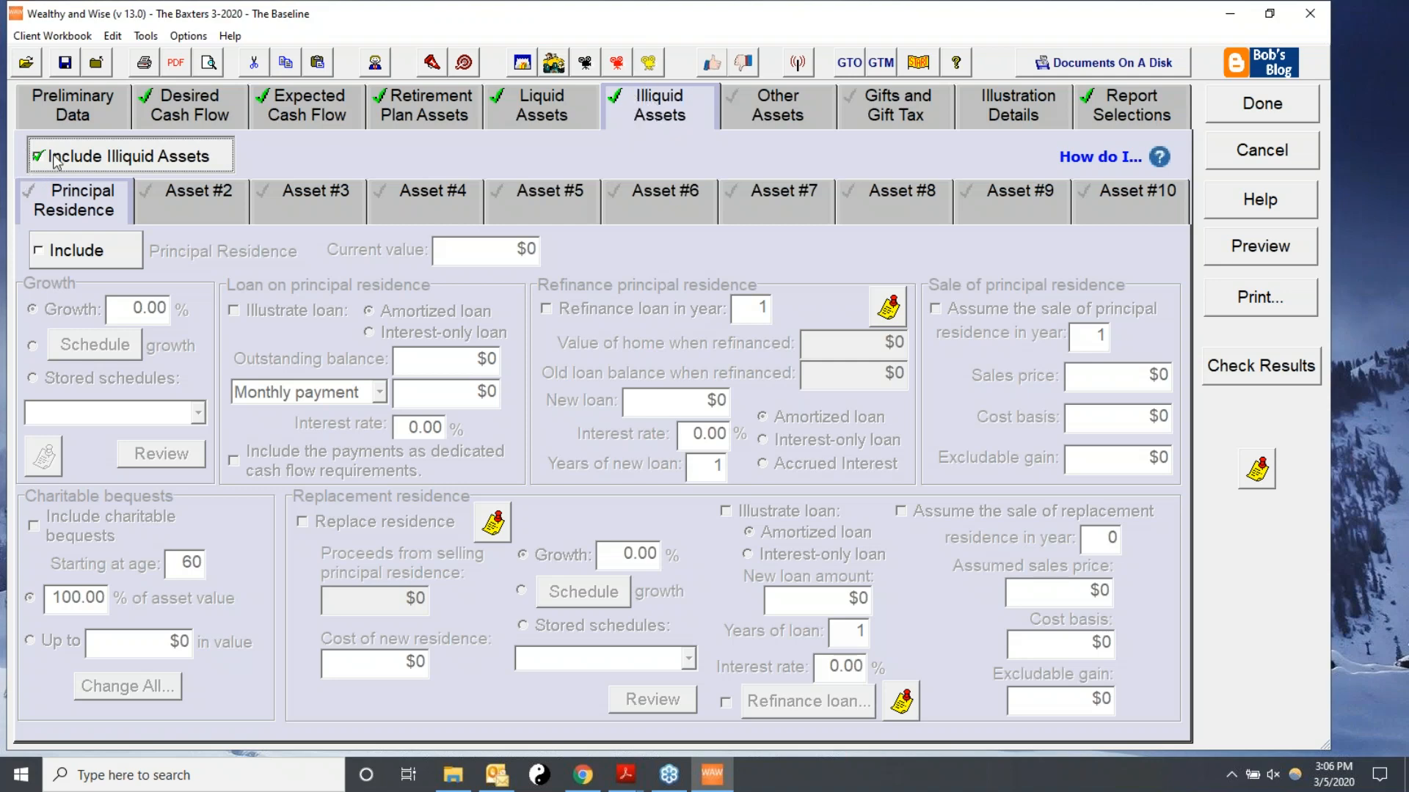
{"action": "left_click", "coordinate": [31, 192]}
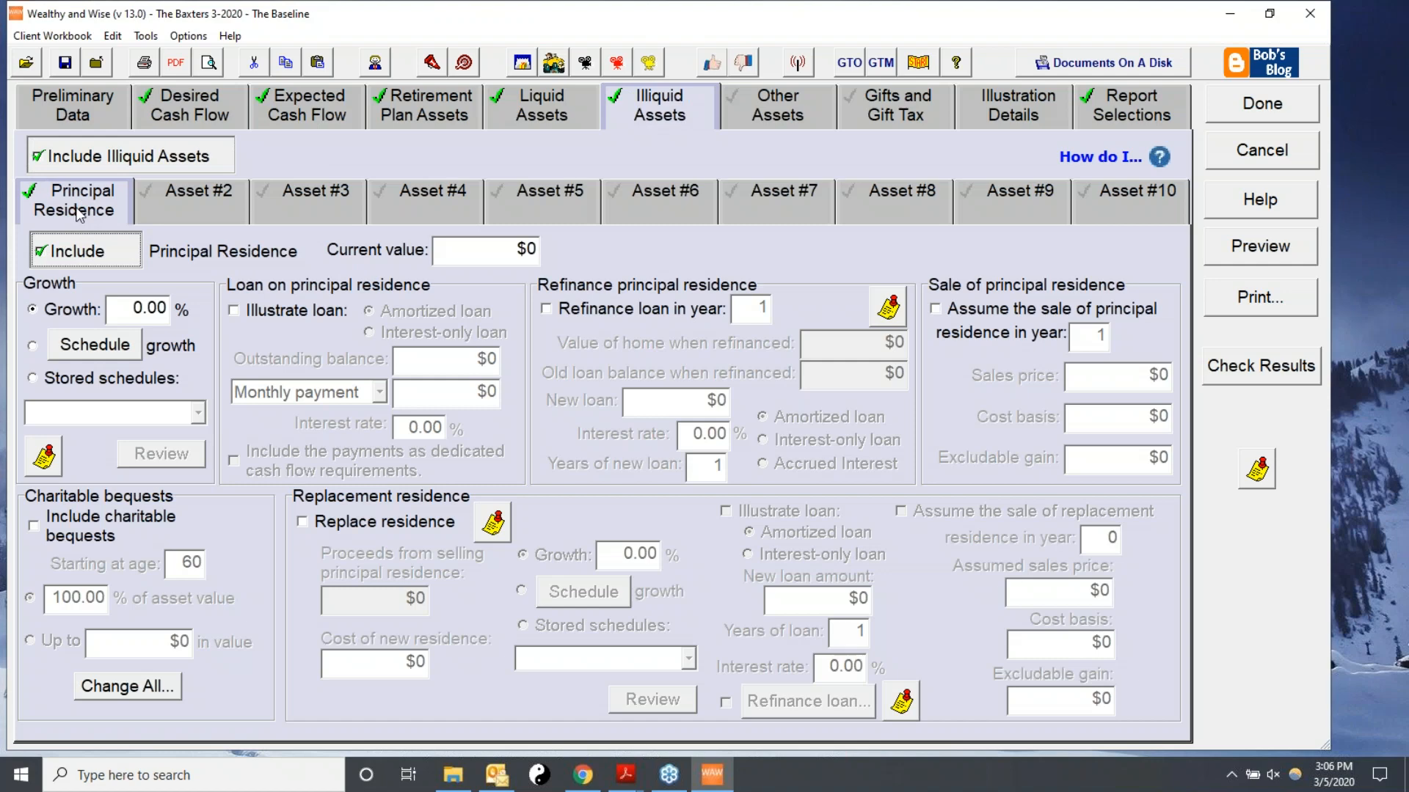
{"action": "double_click", "coordinate": [460, 252]}
{"action": "type", "text": "500,000"}
{"action": "key", "text": "Tab"}
{"action": "double_click", "coordinate": [136, 309]}
{"action": "type", "text": "5"}
{"action": "key", "text": "Tab"}
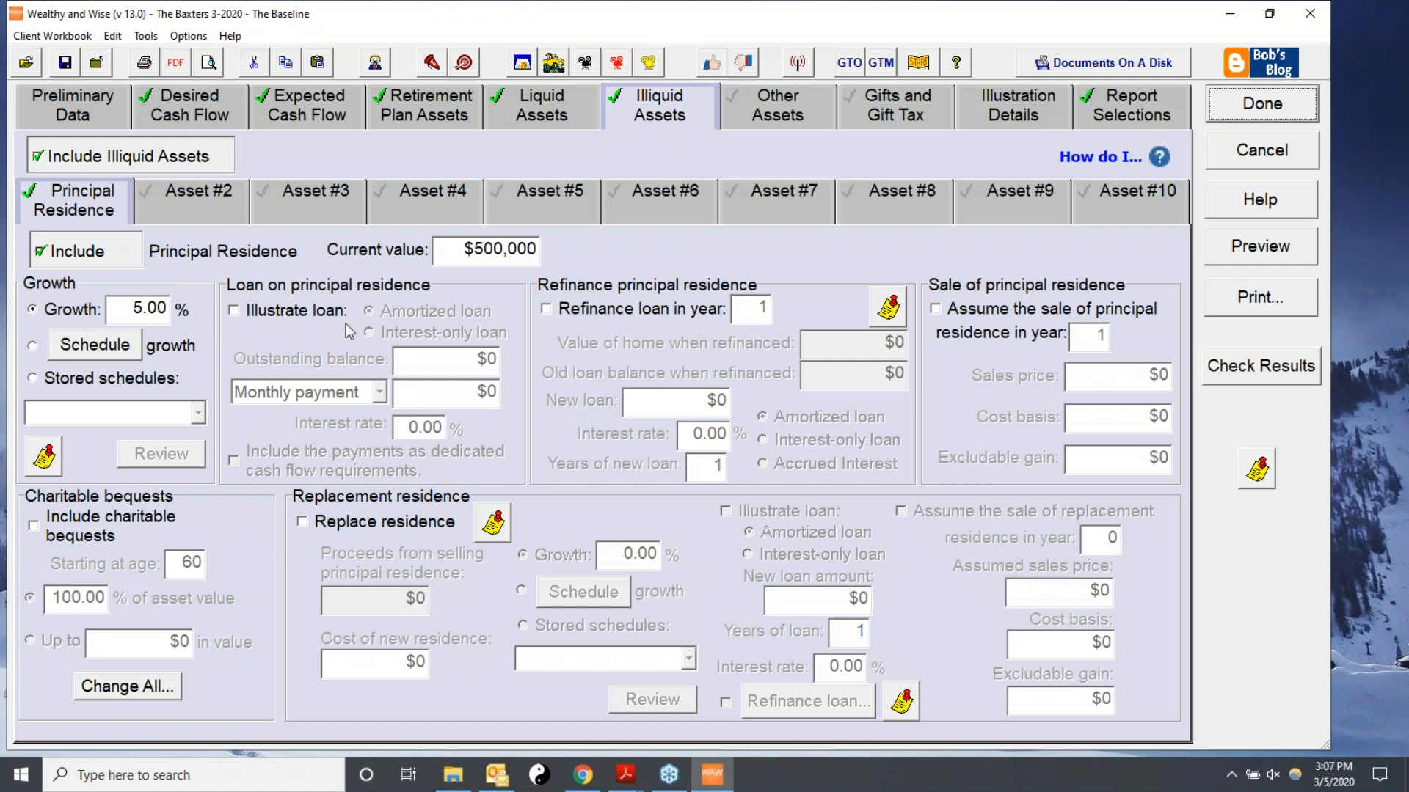
Enter a $150,000 amortized mortgage balance with 10 years remaining at 4% interest, leaving the loan illustration switched off.
{"action": "left_click", "coordinate": [235, 311]}
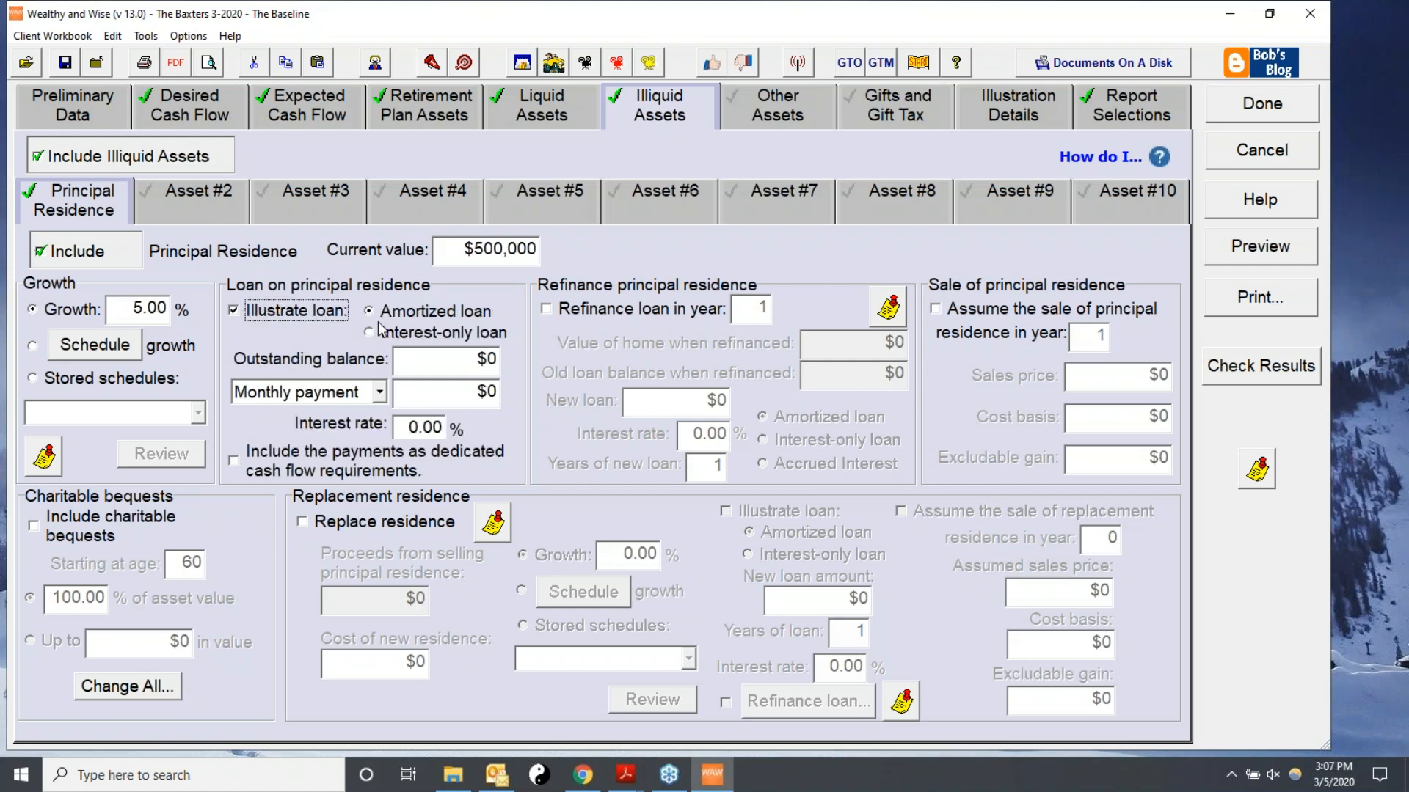
{"action": "left_click", "coordinate": [458, 363]}
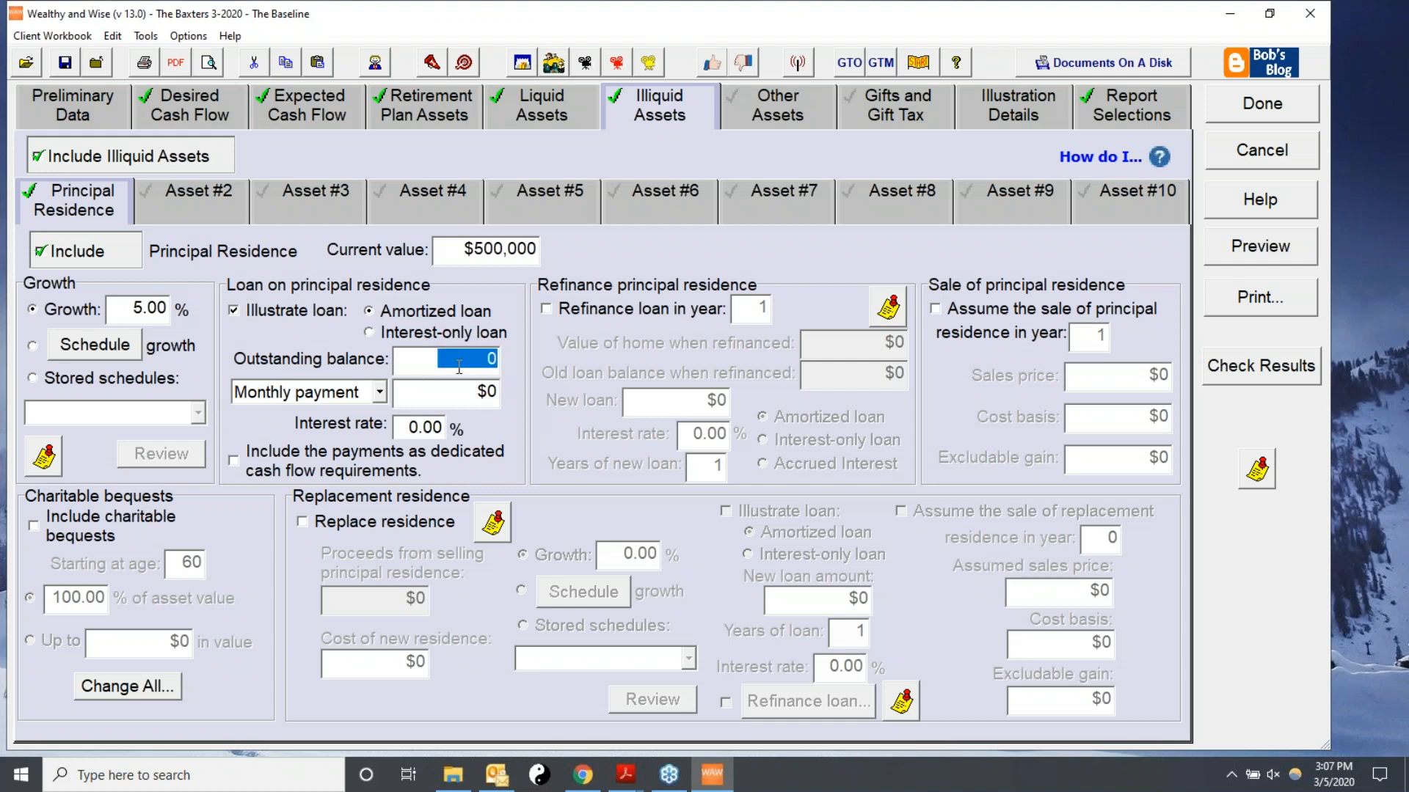
{"action": "type", "text": "150,"}
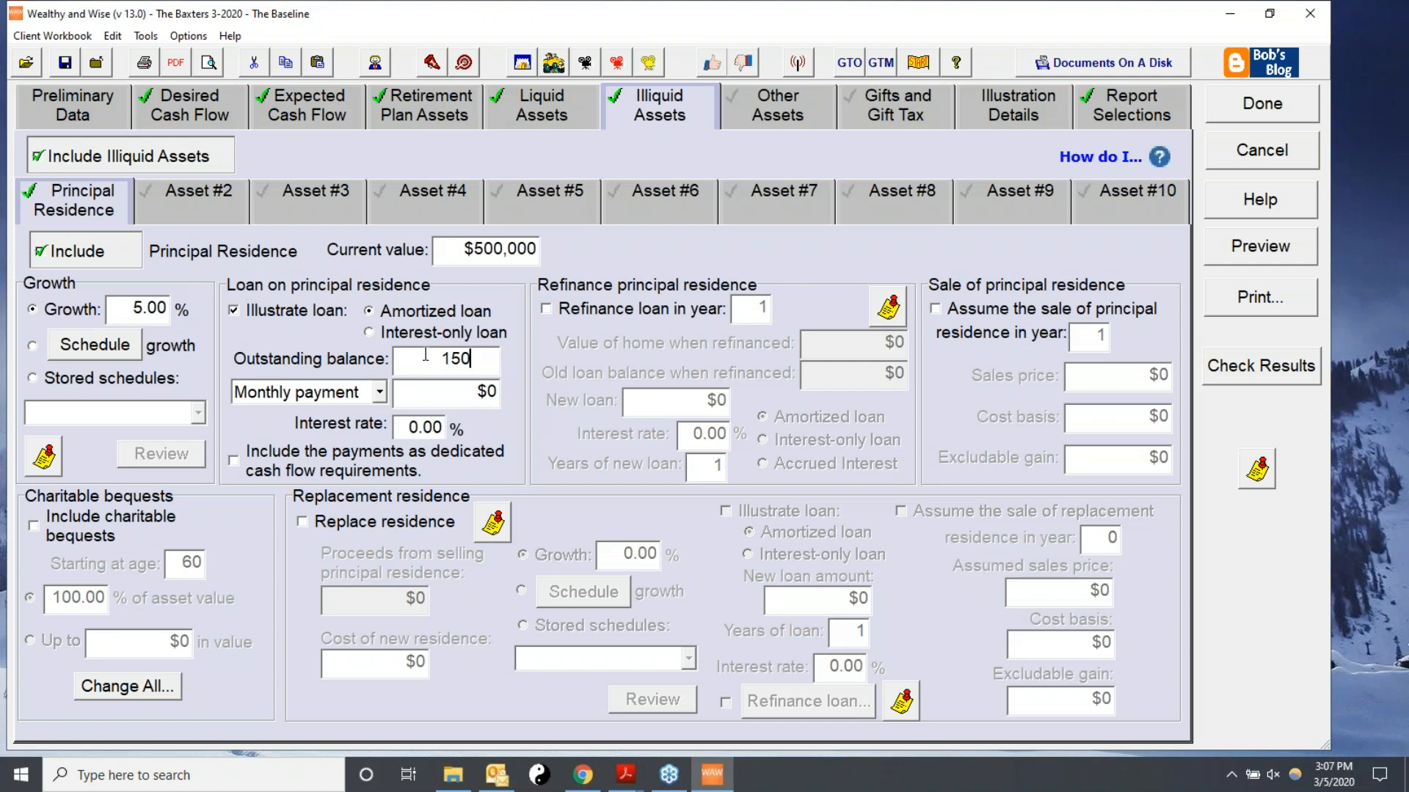
{"action": "type", "text": "000"}
{"action": "left_click", "coordinate": [378, 394]}
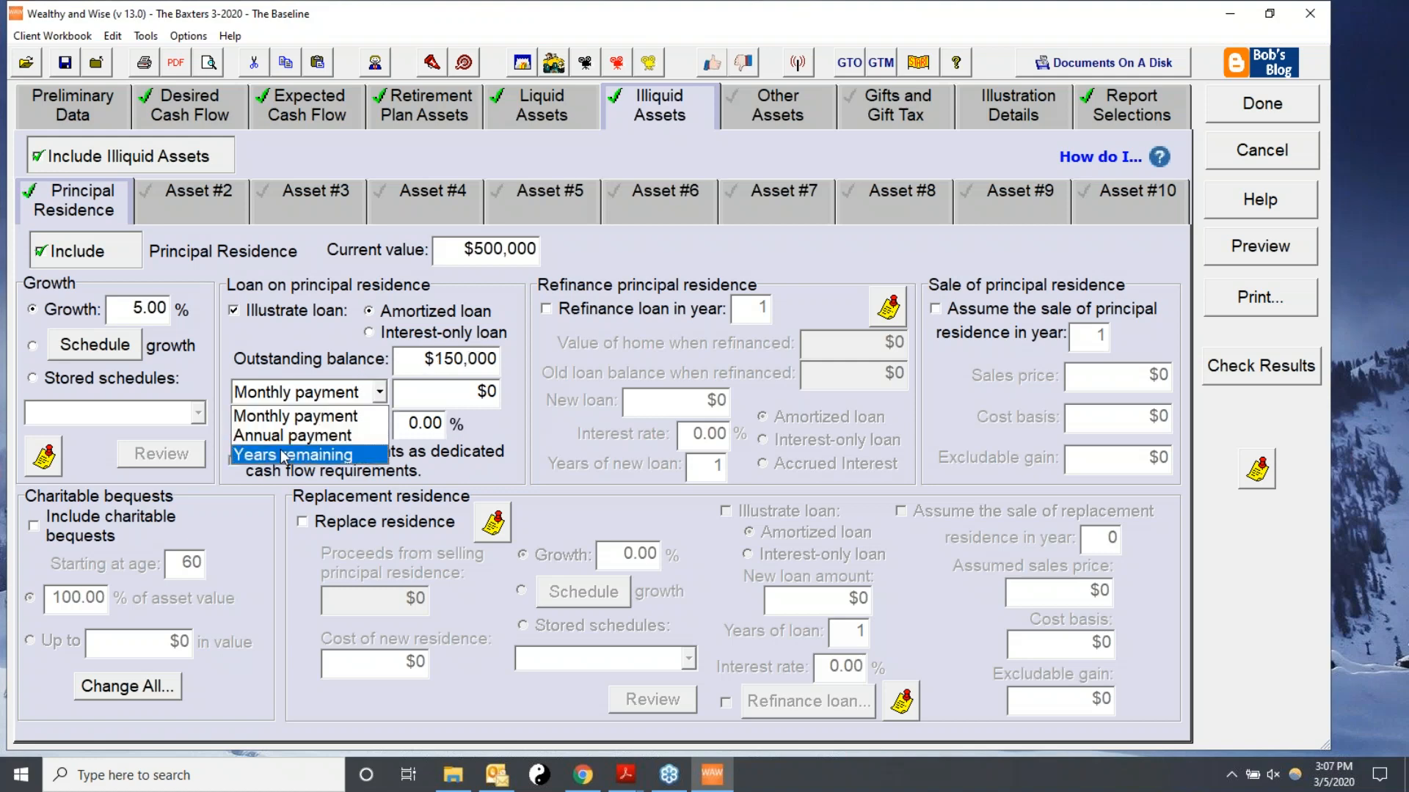
{"action": "left_click", "coordinate": [276, 458]}
{"action": "key", "text": "Tab"}
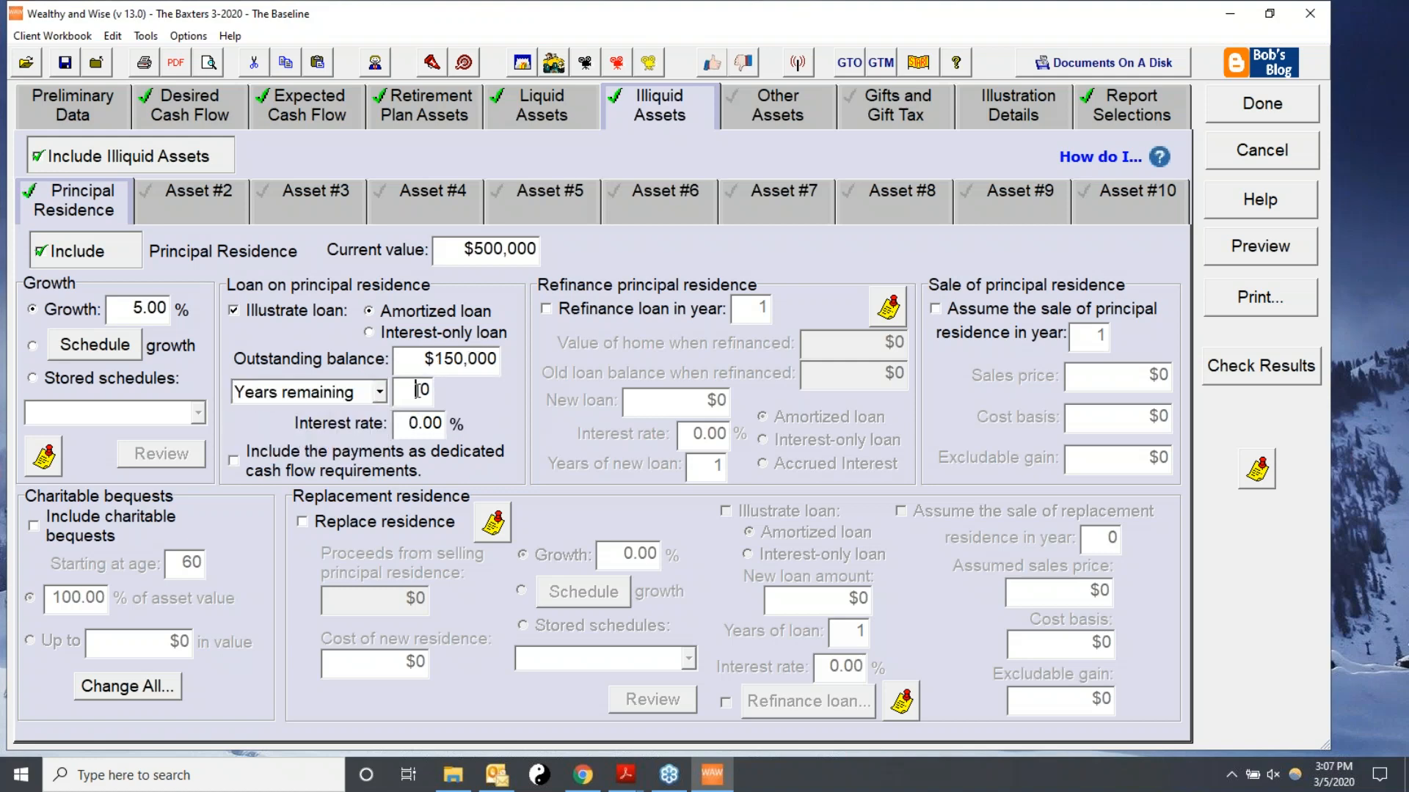
{"action": "type", "text": "10"}
{"action": "key", "text": "Tab"}
{"action": "type", "text": "4."}
{"action": "left_click", "coordinate": [235, 312]}
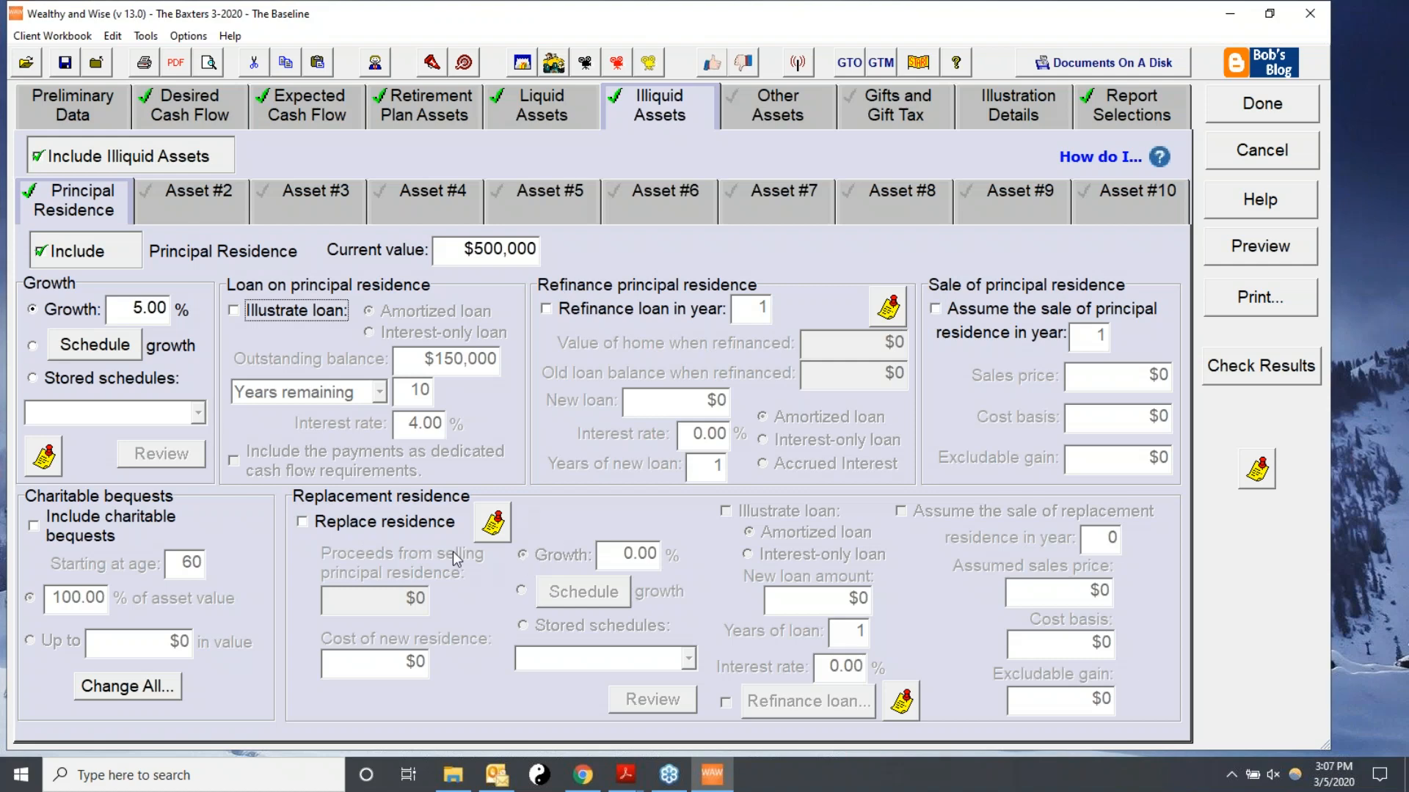
Try to enable a replacement residence for the principal residence and dismiss the notice.
{"action": "left_click", "coordinate": [303, 523]}
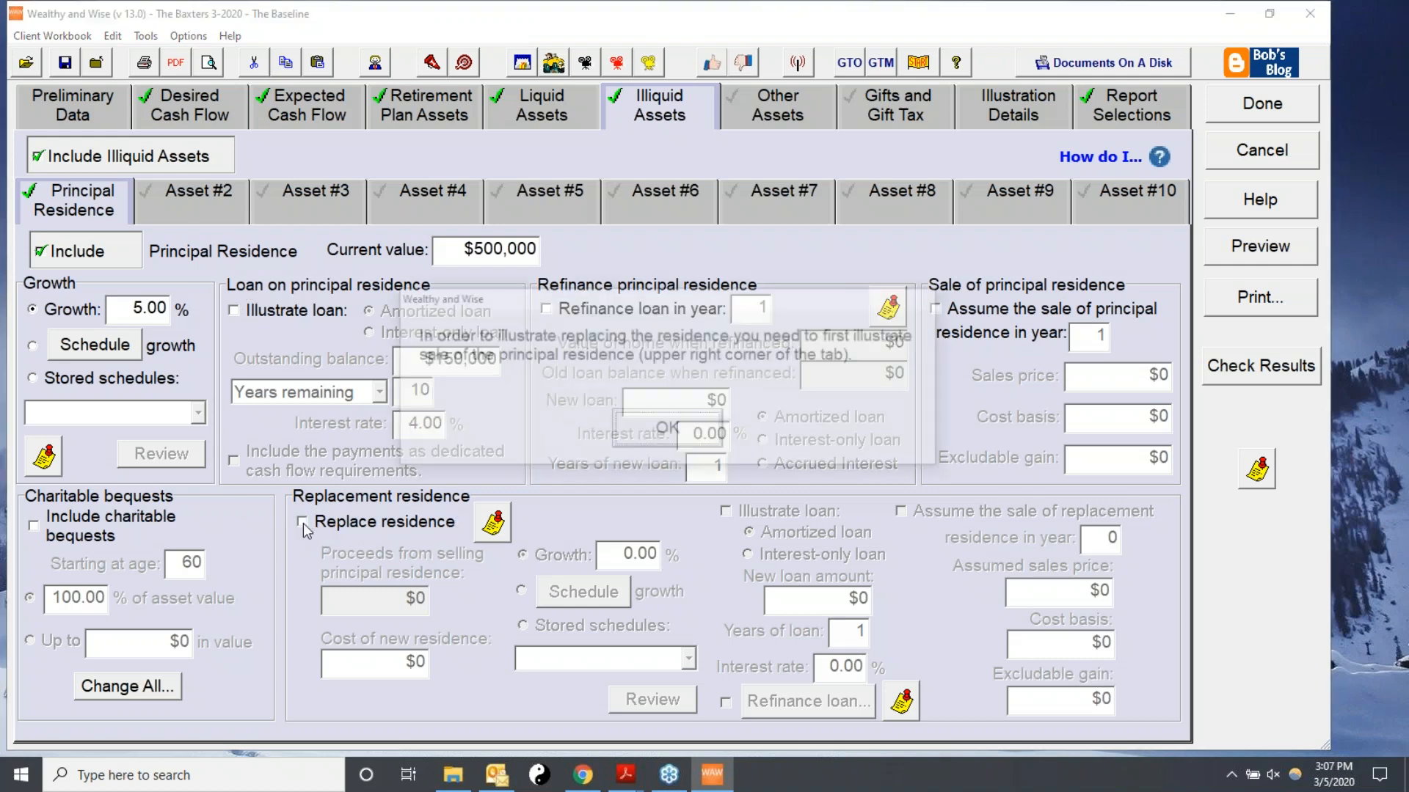
{"action": "left_click", "coordinate": [675, 443]}
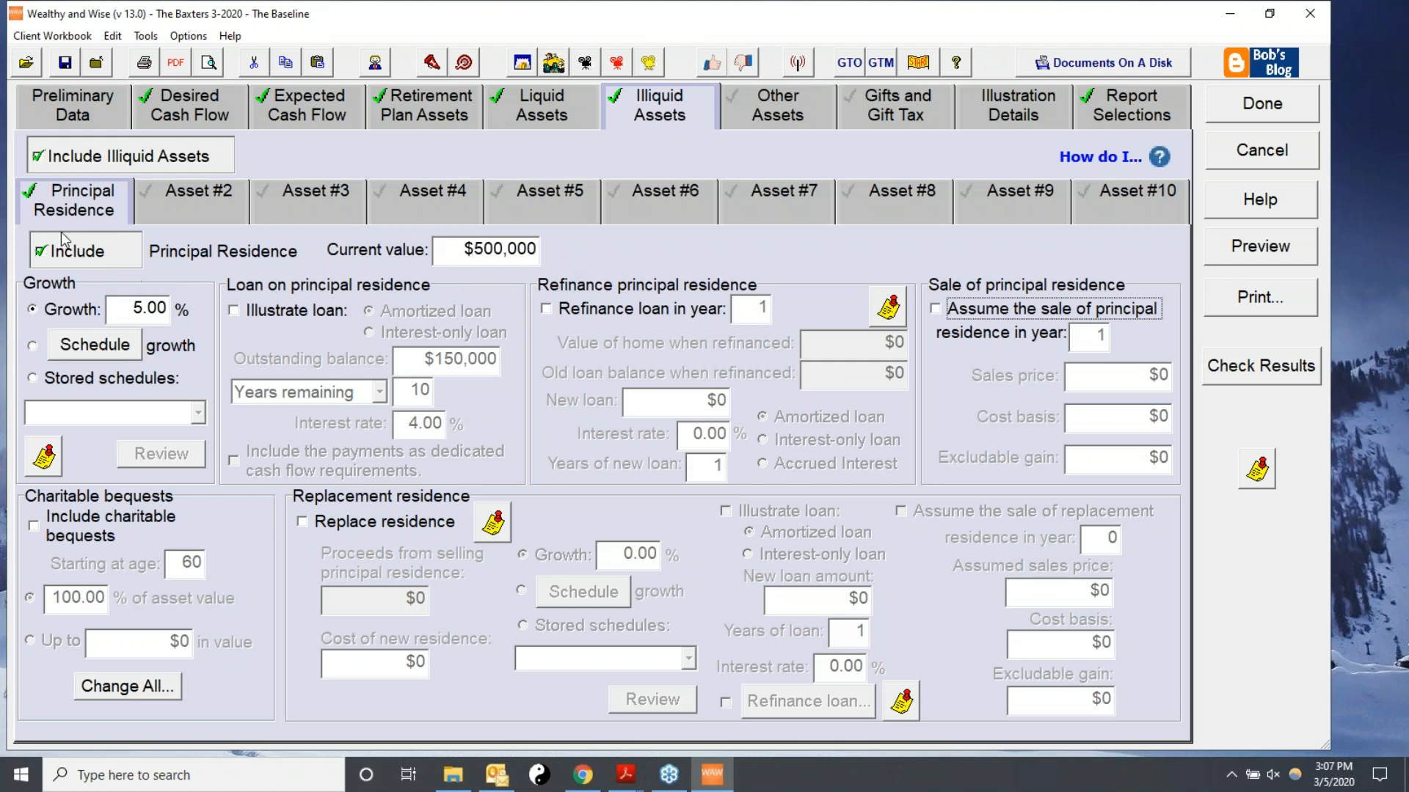
Include Personal Property as the second illiquid asset with a current value of $400,000.
{"action": "left_click", "coordinate": [181, 199]}
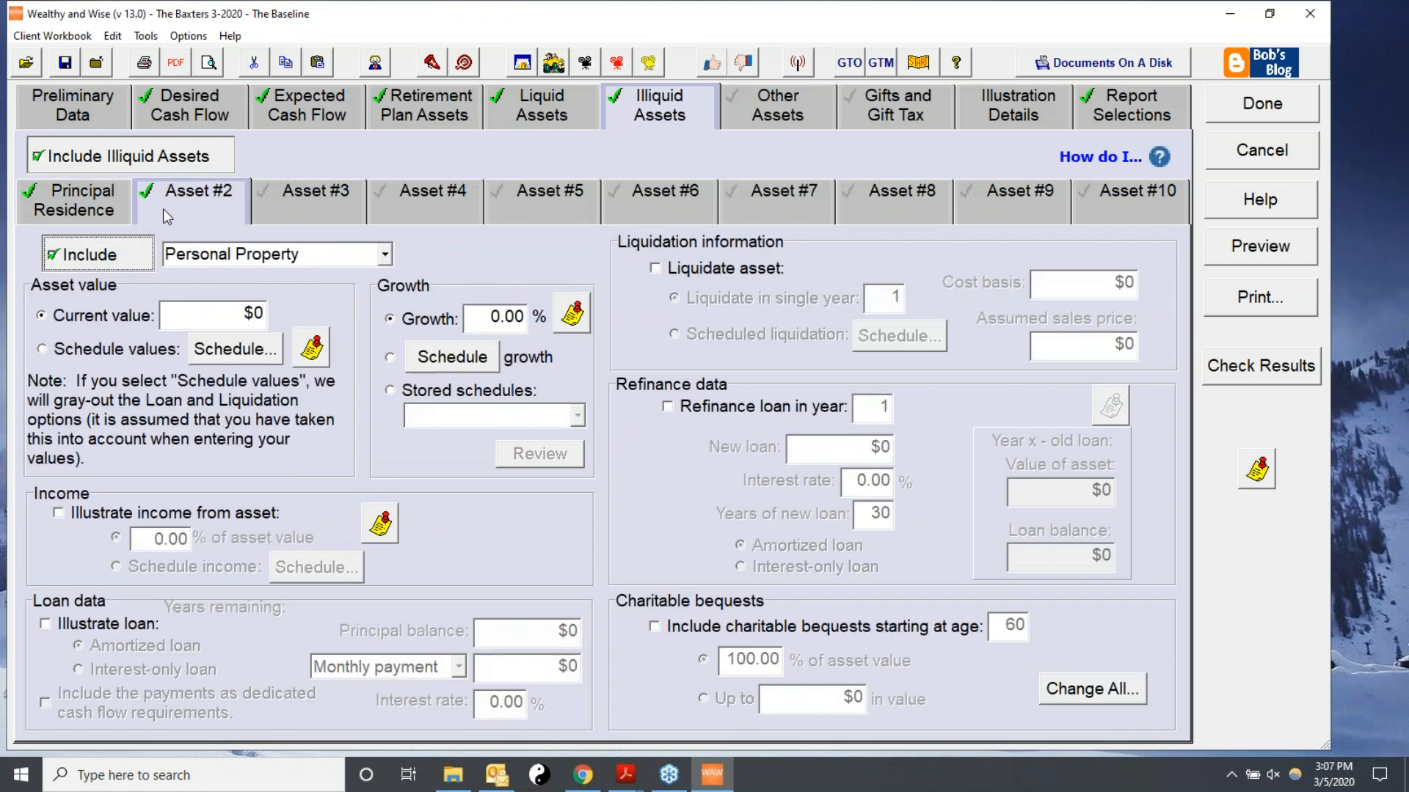
{"action": "left_click", "coordinate": [384, 255]}
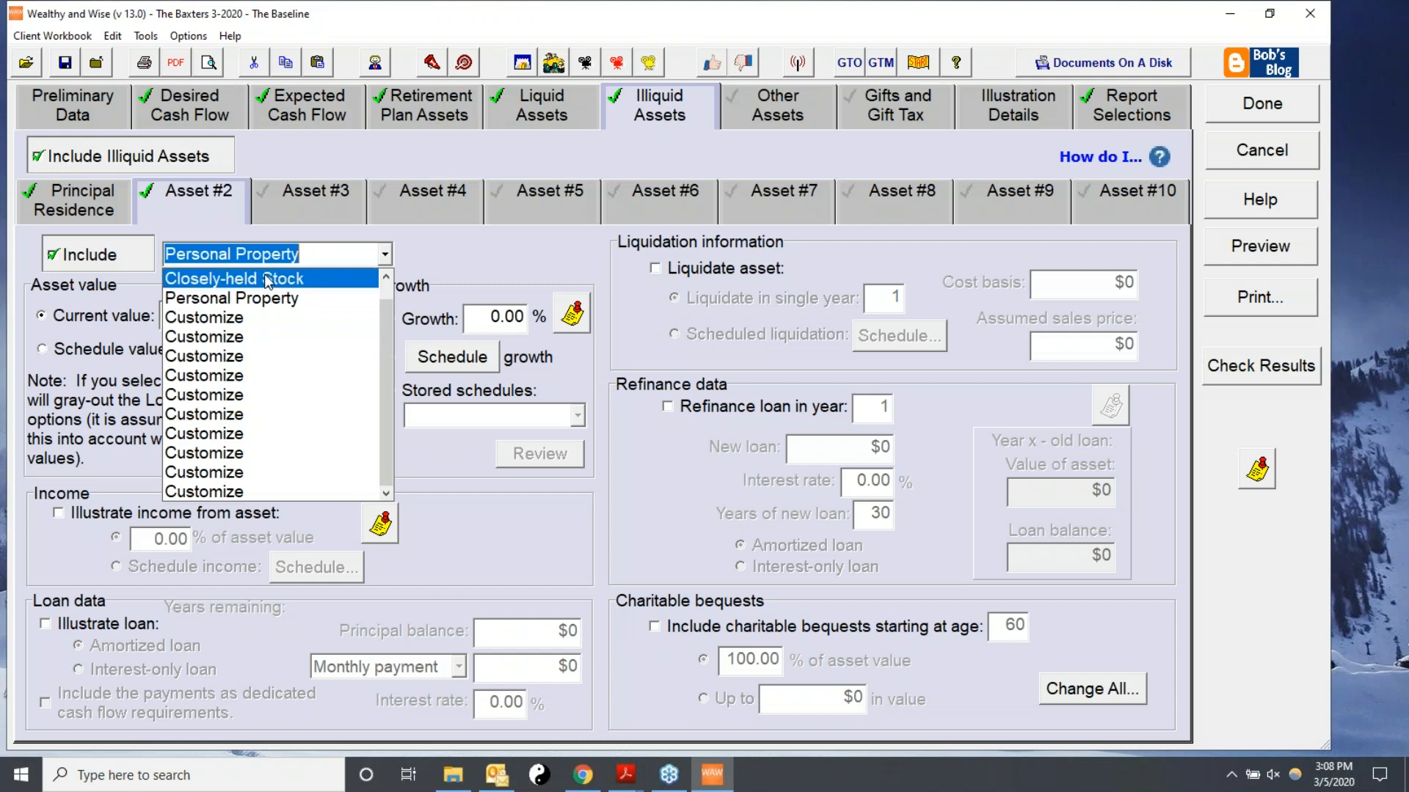
{"action": "left_click", "coordinate": [430, 232]}
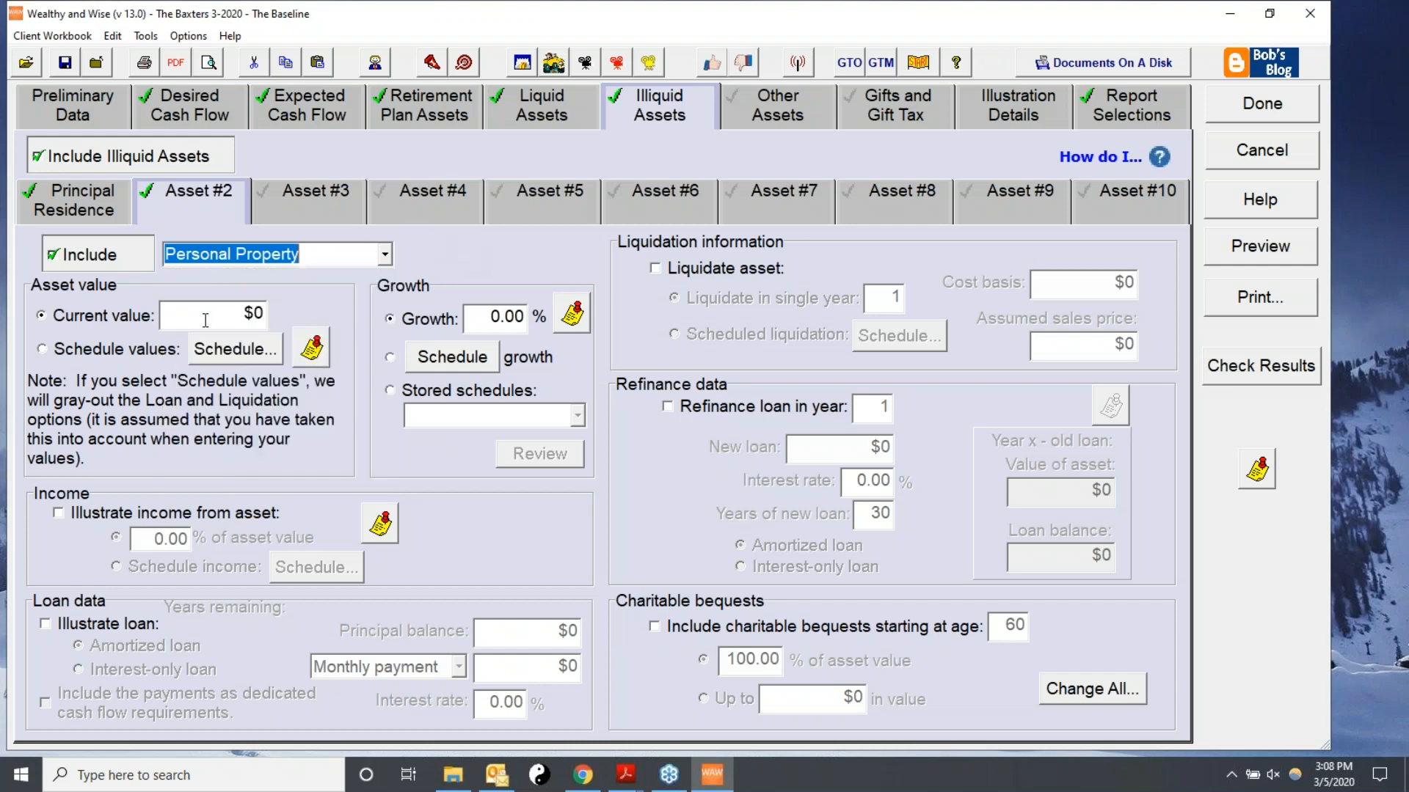
{"action": "left_click", "coordinate": [197, 313]}
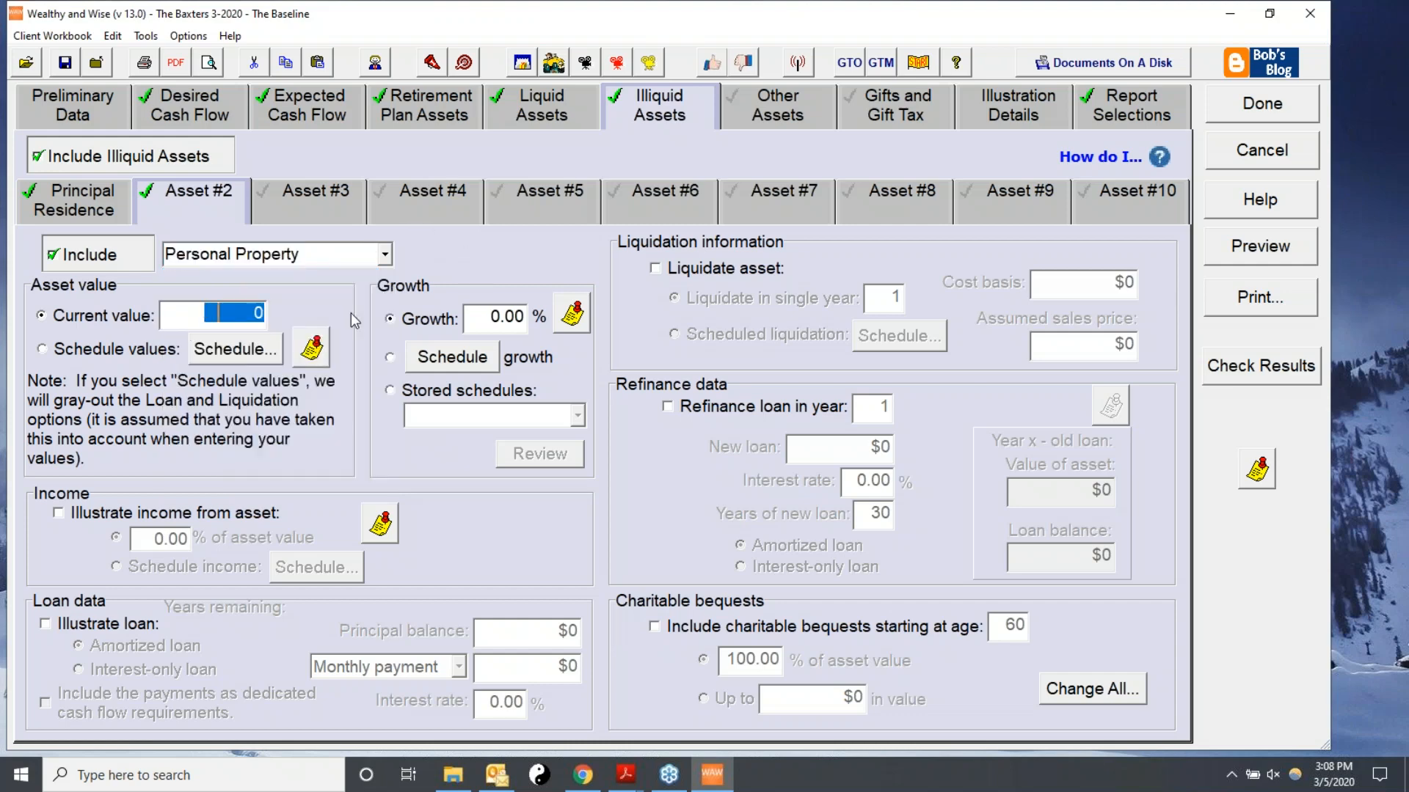
{"action": "type", "text": "4"}
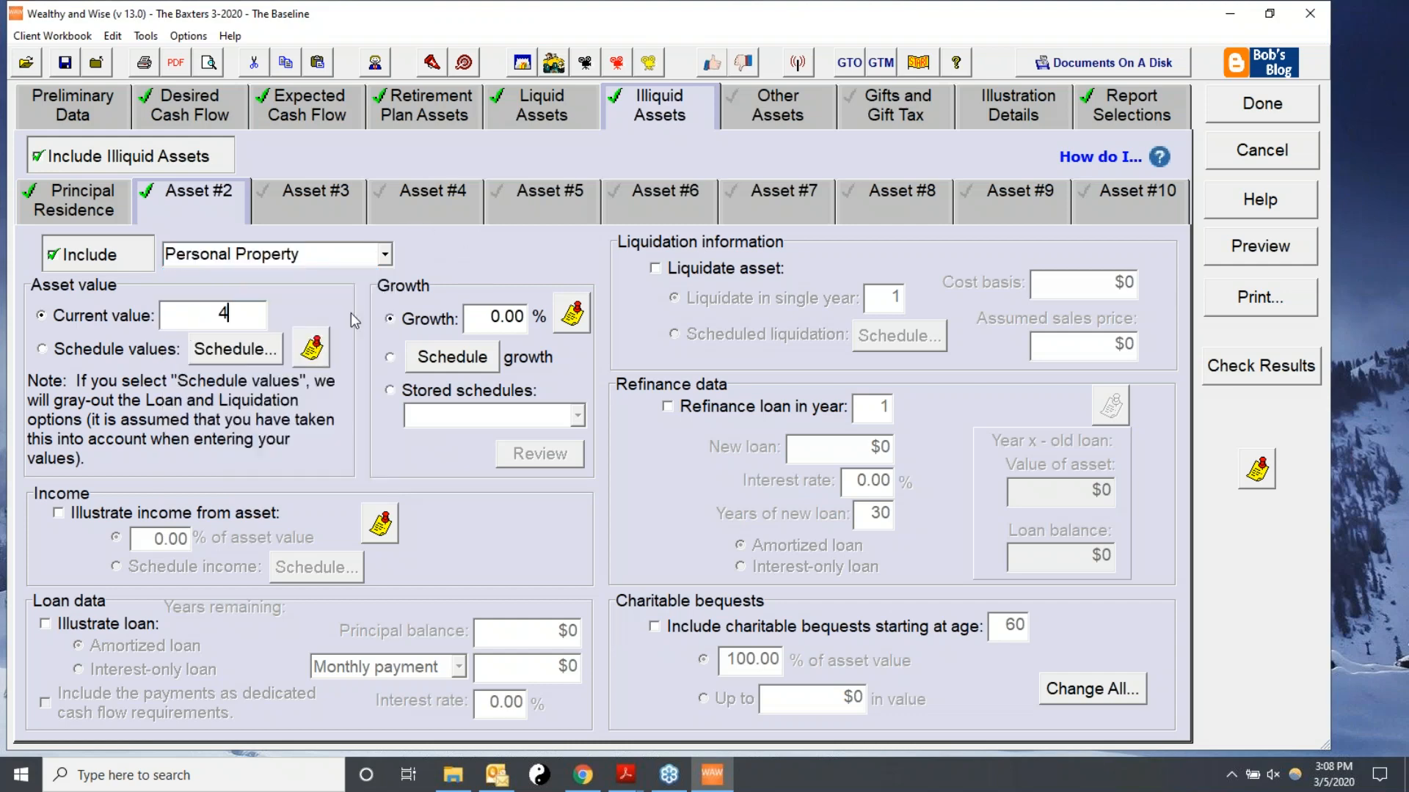
{"action": "type", "text": "00,00000"}
{"action": "key", "text": "Tab"}
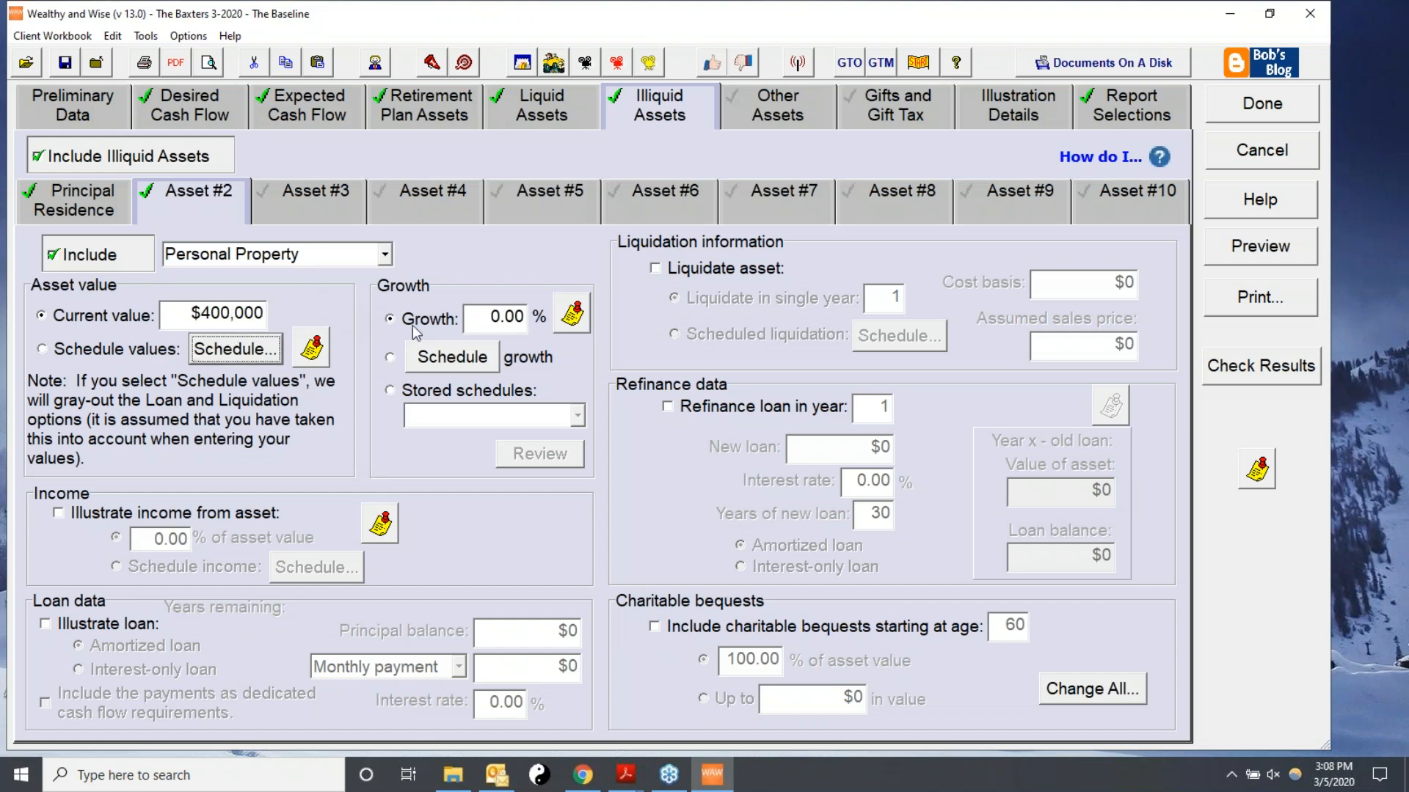
Set the personal property's annual growth rate to -5%.
{"action": "left_click_drag", "start_coordinate": [470, 318], "coordinate": [611, 321]}
{"action": "type", "text": "-5"}
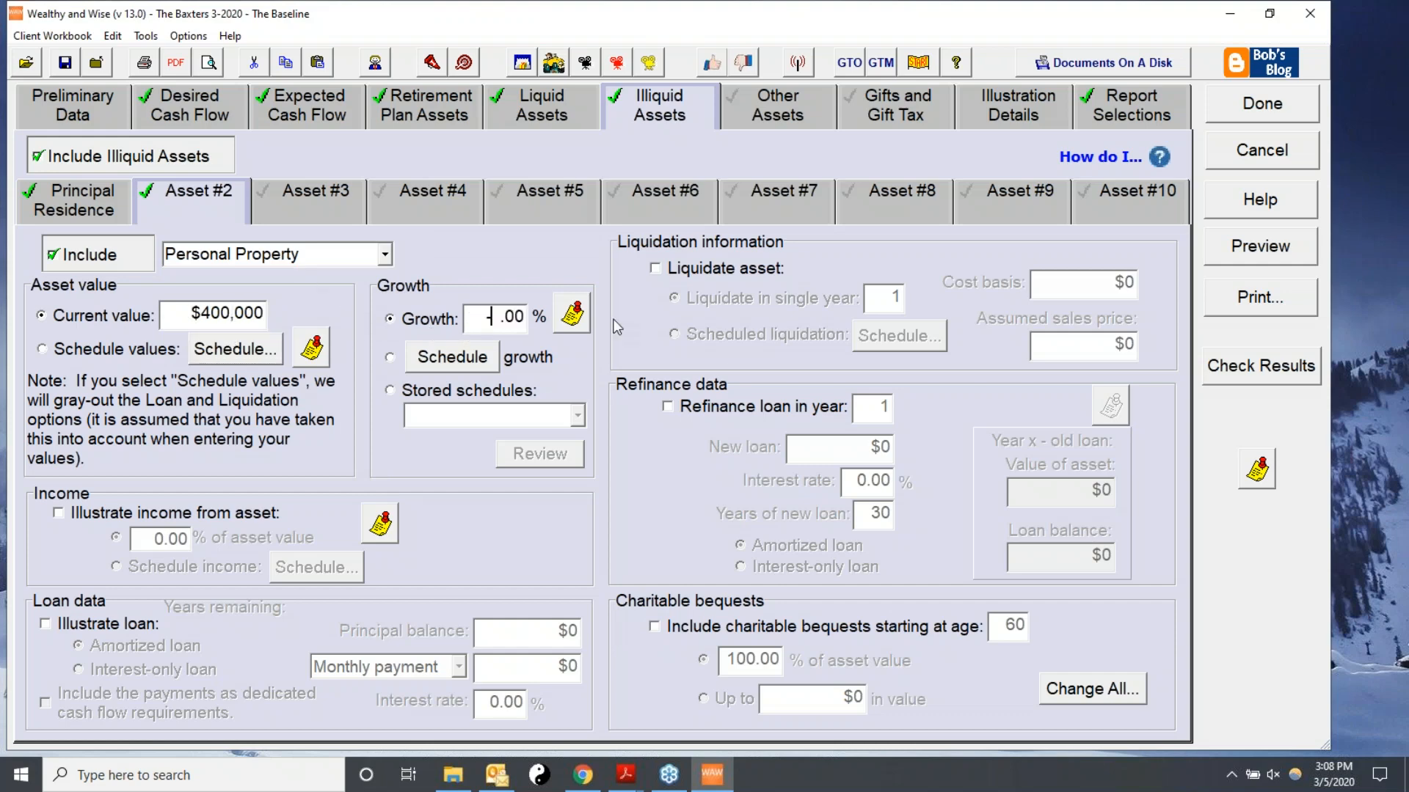
{"action": "key", "text": "Tab"}
{"action": "left_click", "coordinate": [485, 321]}
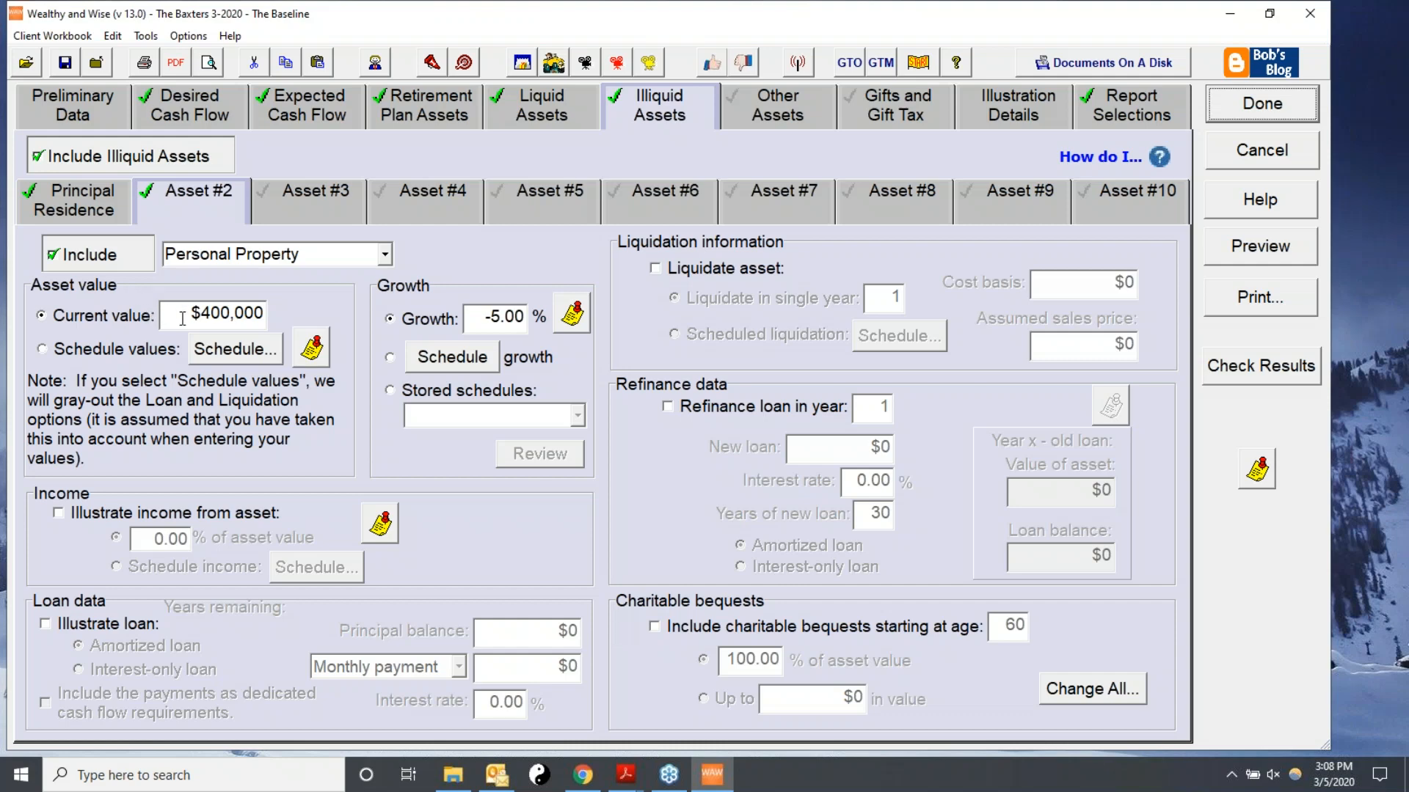
{"action": "double_click", "coordinate": [477, 322]}
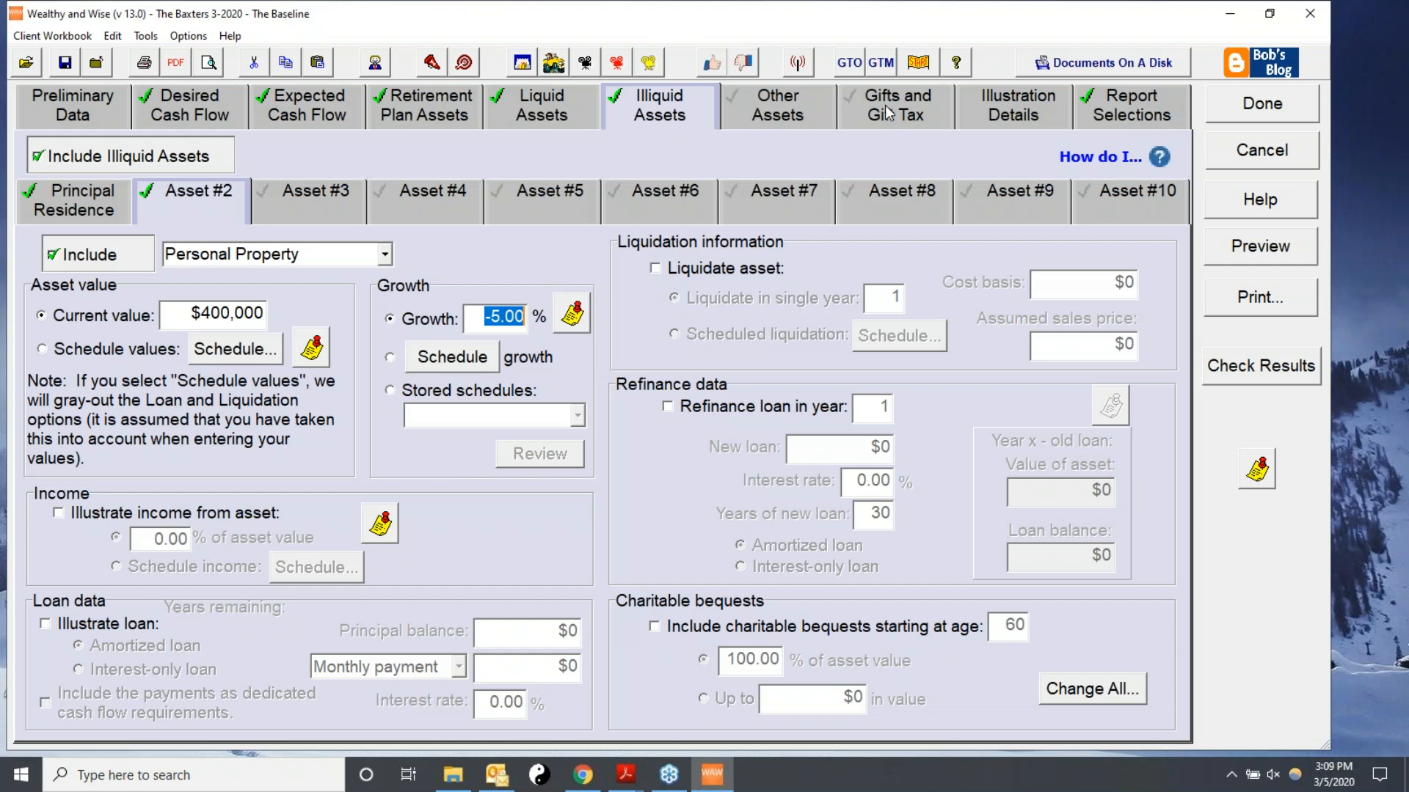
Reinvest all excess cash flow in Equity account #1 in the illustration details.
{"action": "left_click", "coordinate": [757, 107]}
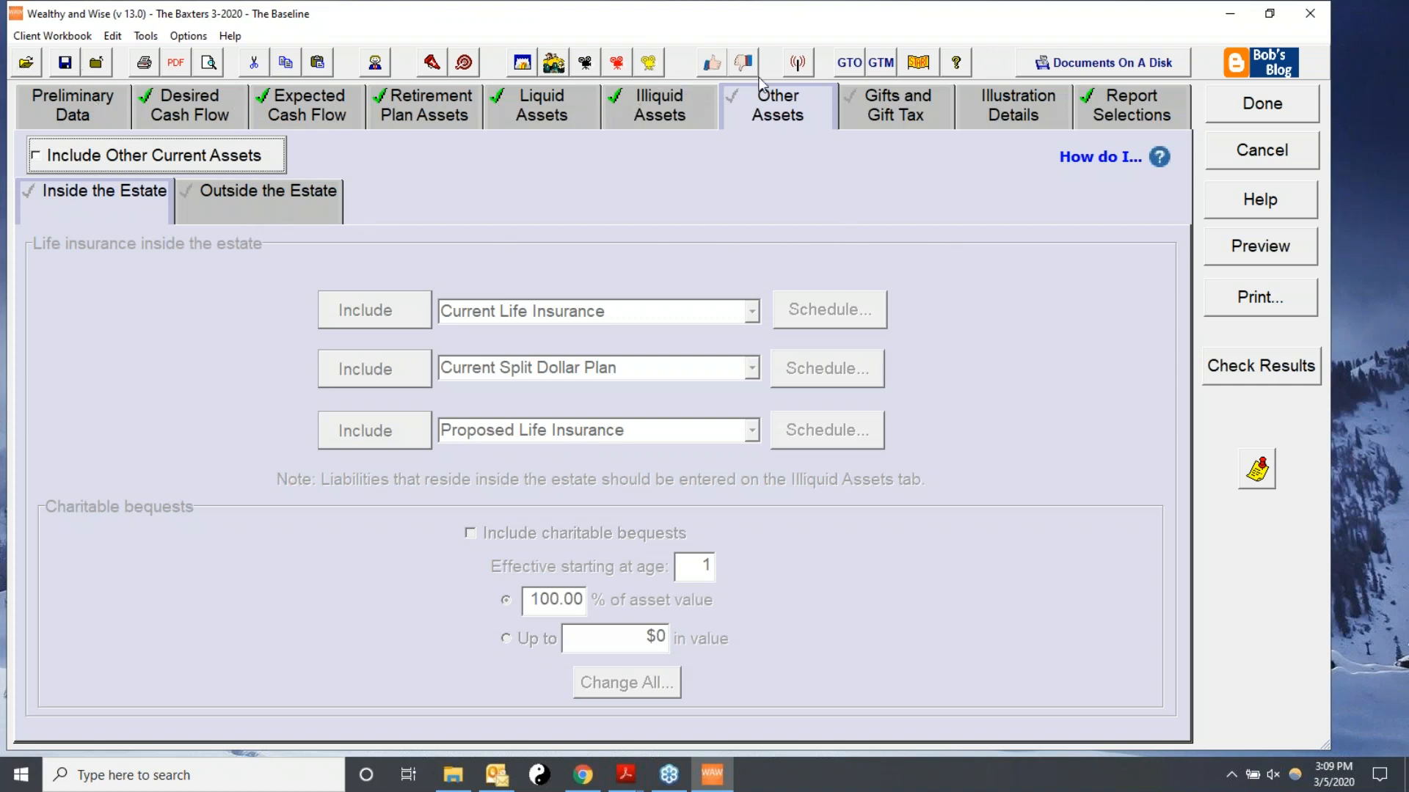
{"action": "left_click", "coordinate": [1026, 101]}
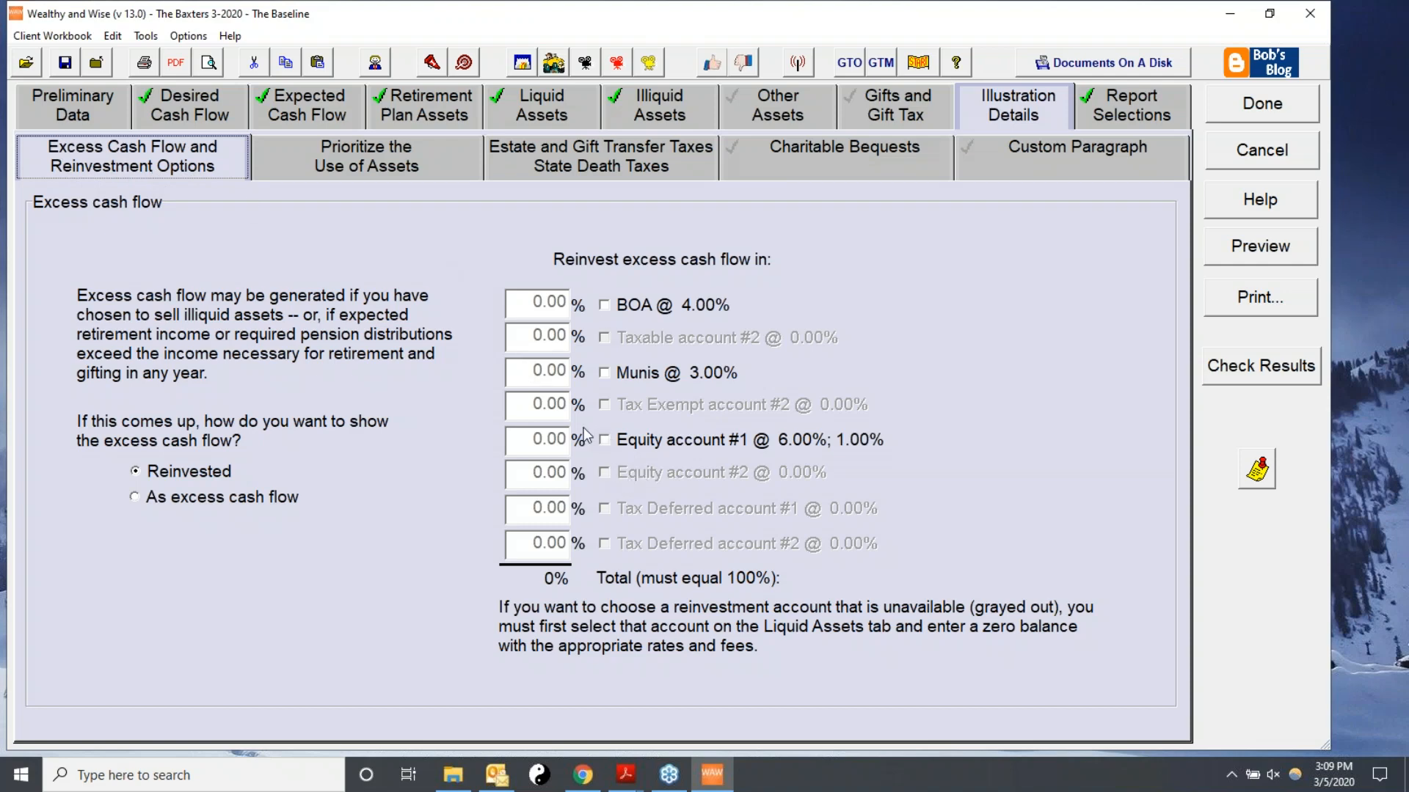
{"action": "left_click", "coordinate": [604, 440]}
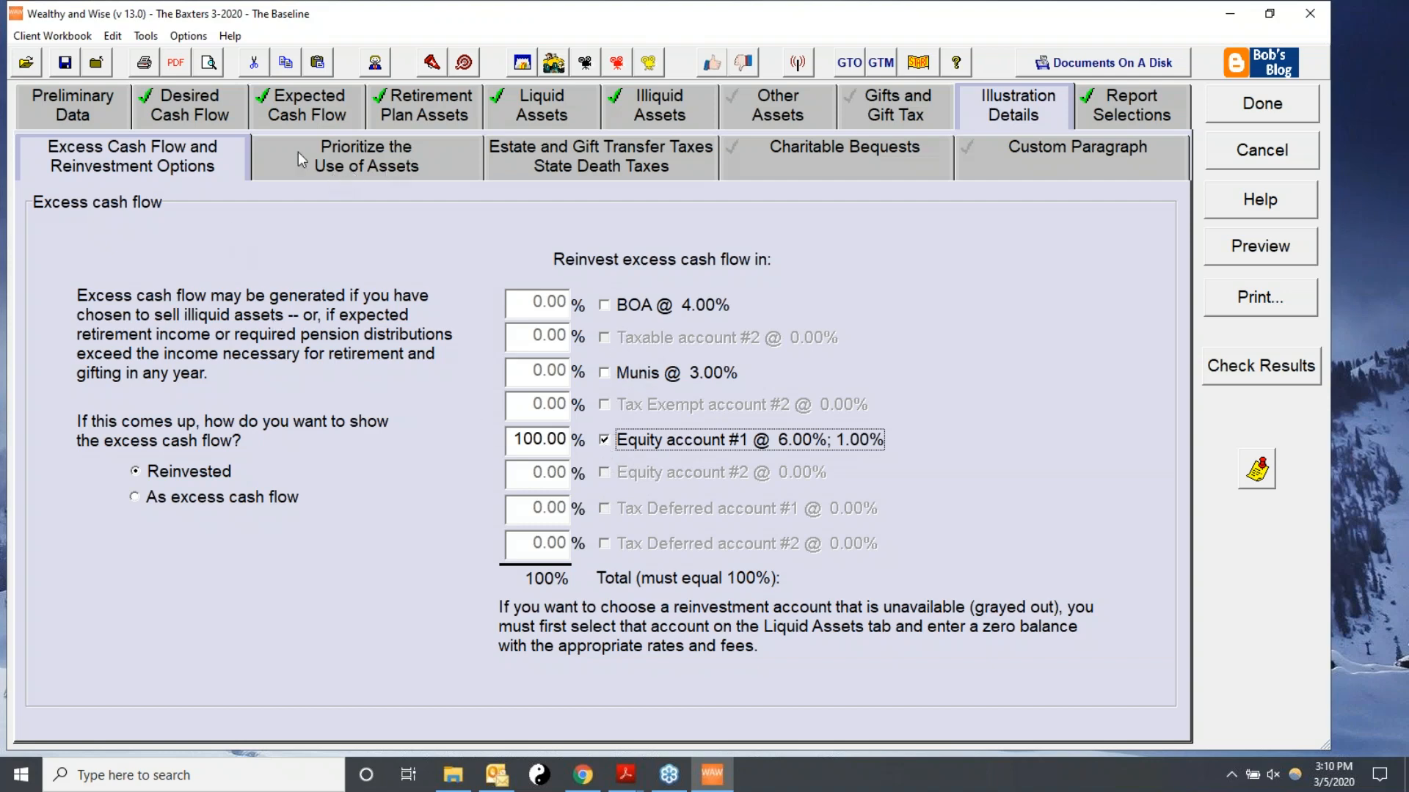
Keep drawing one liquid asset at a time and apply Maximize Net Worth to reorder the withdrawal sequence.
{"action": "left_click", "coordinate": [348, 157]}
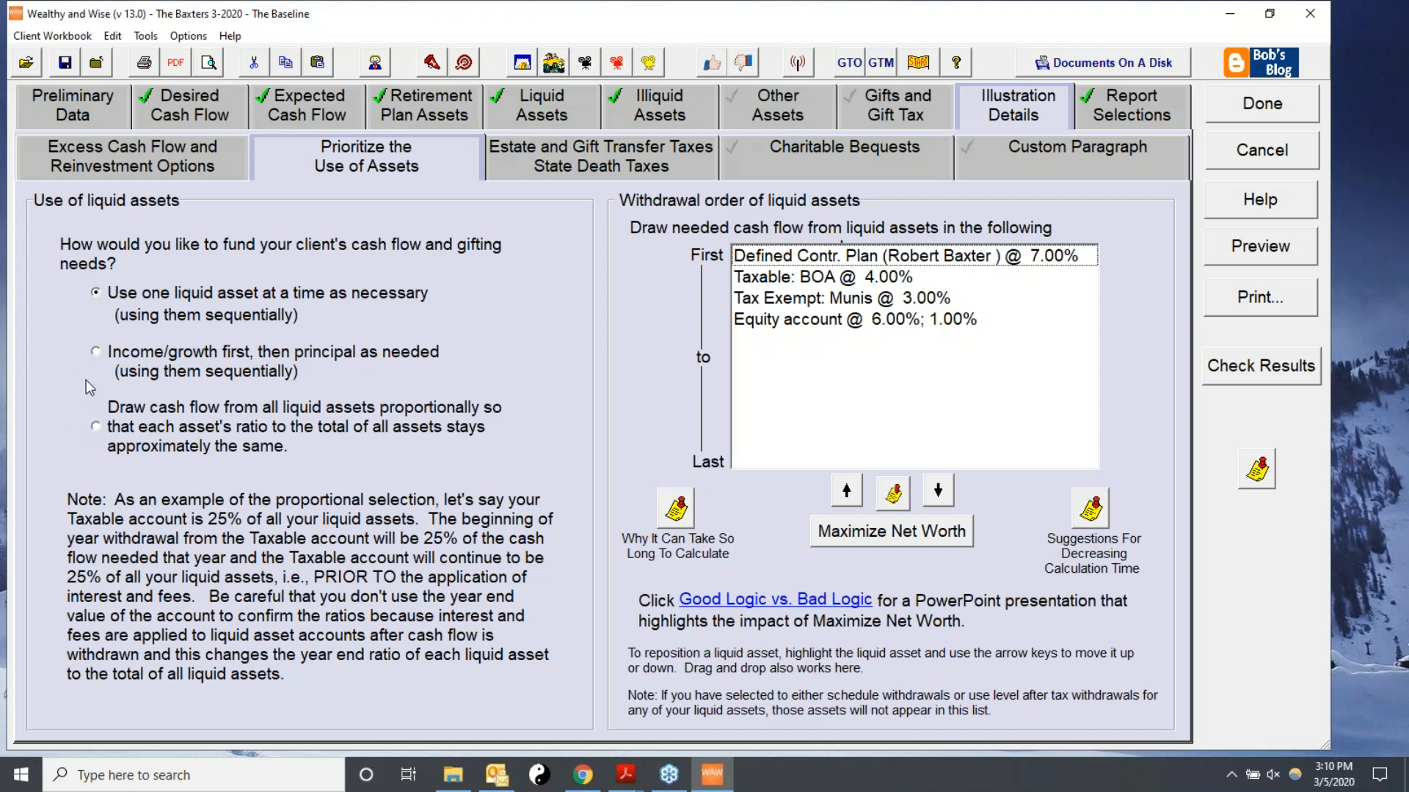
{"action": "left_click", "coordinate": [96, 352]}
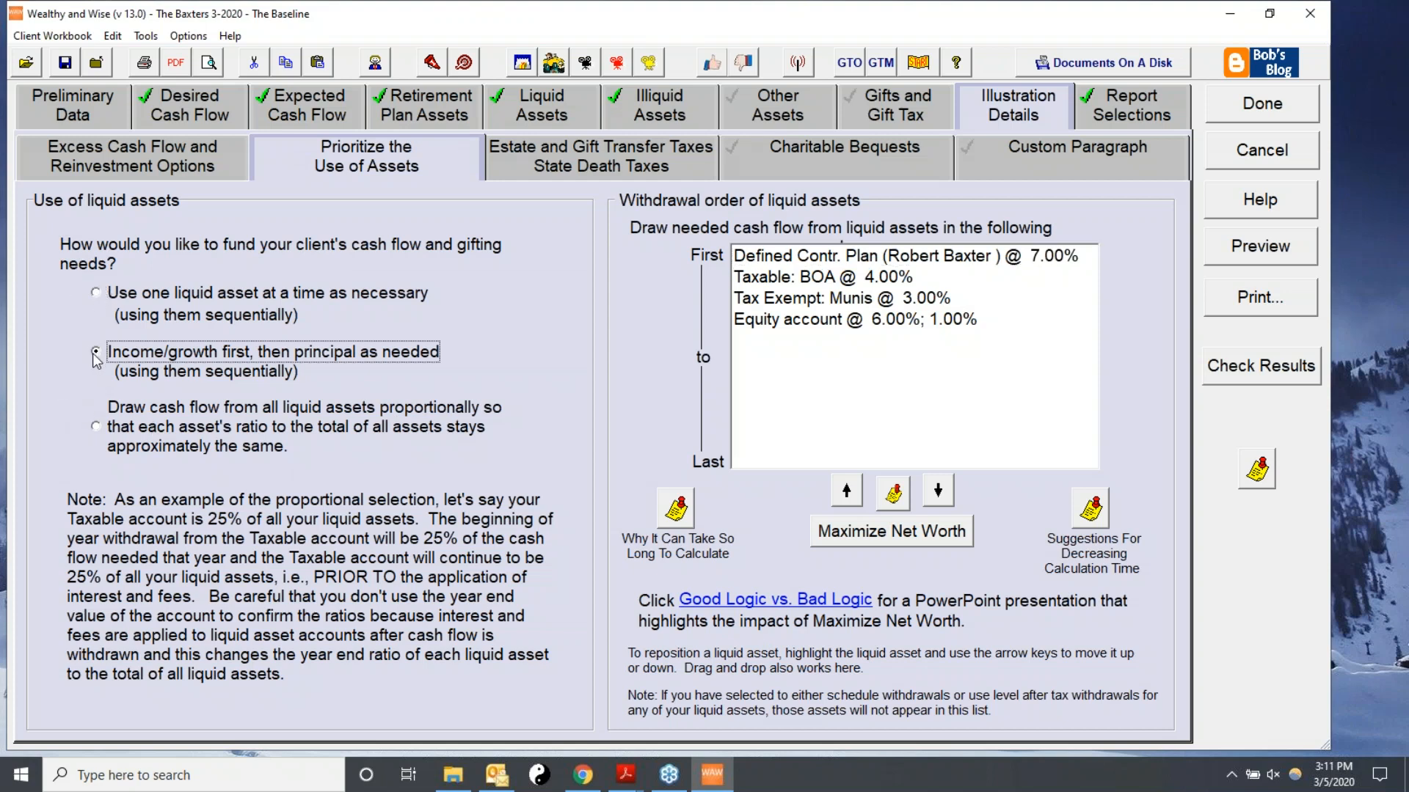
{"action": "left_click", "coordinate": [95, 293]}
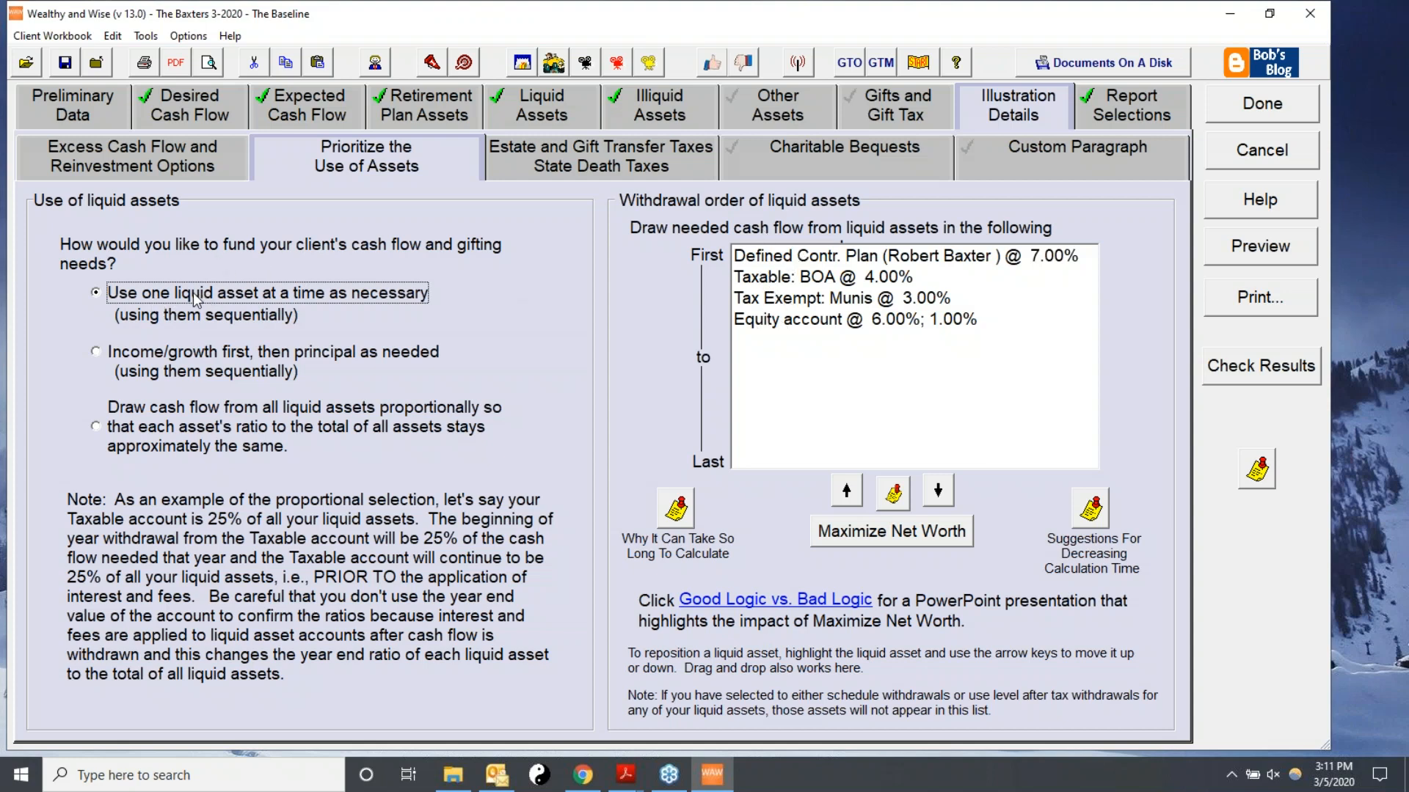
{"action": "left_click", "coordinate": [873, 534]}
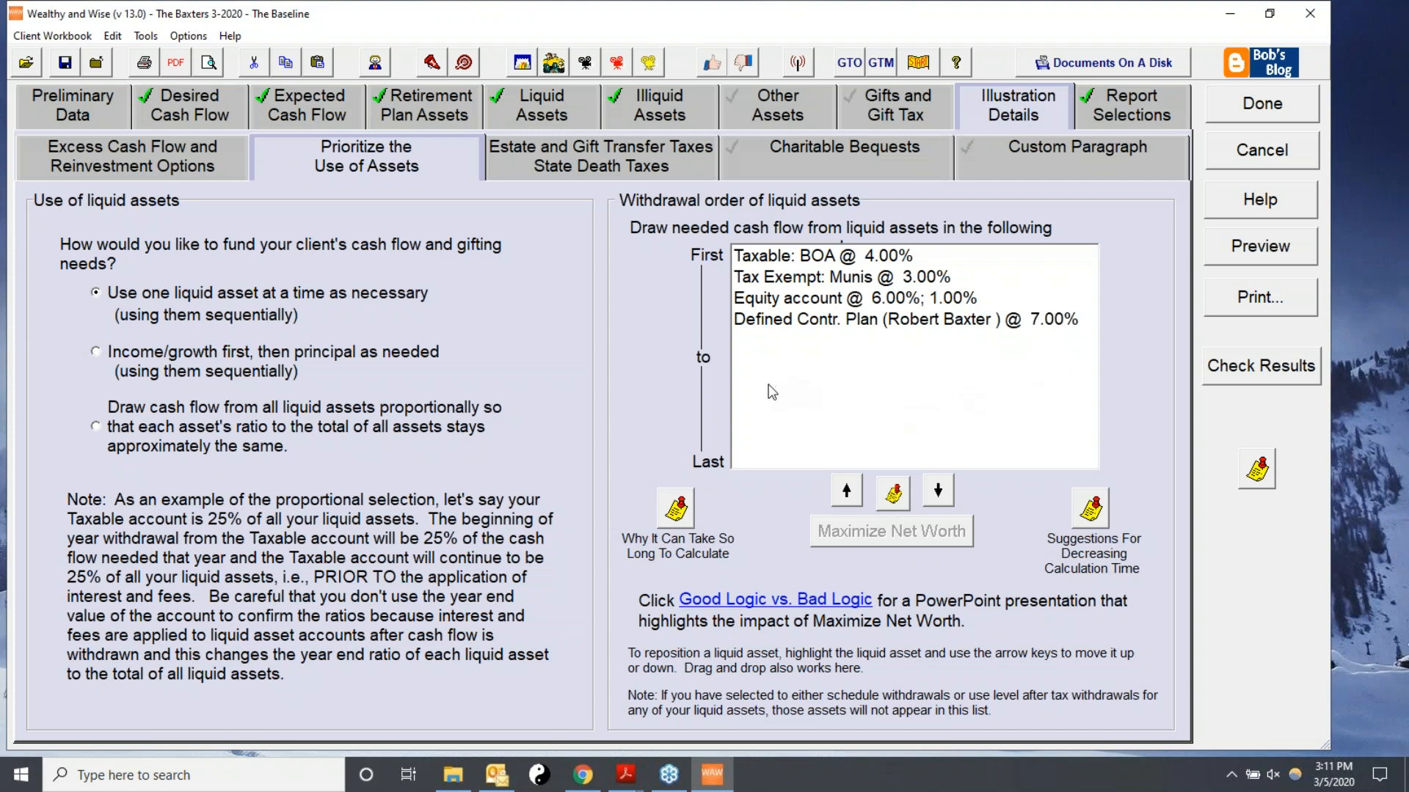
Add the Hypothetical Net Worth Illustration to the selected reports.
{"action": "left_click", "coordinate": [1114, 108]}
{"action": "left_click_drag", "start_coordinate": [1145, 359], "coordinate": [1141, 399]}
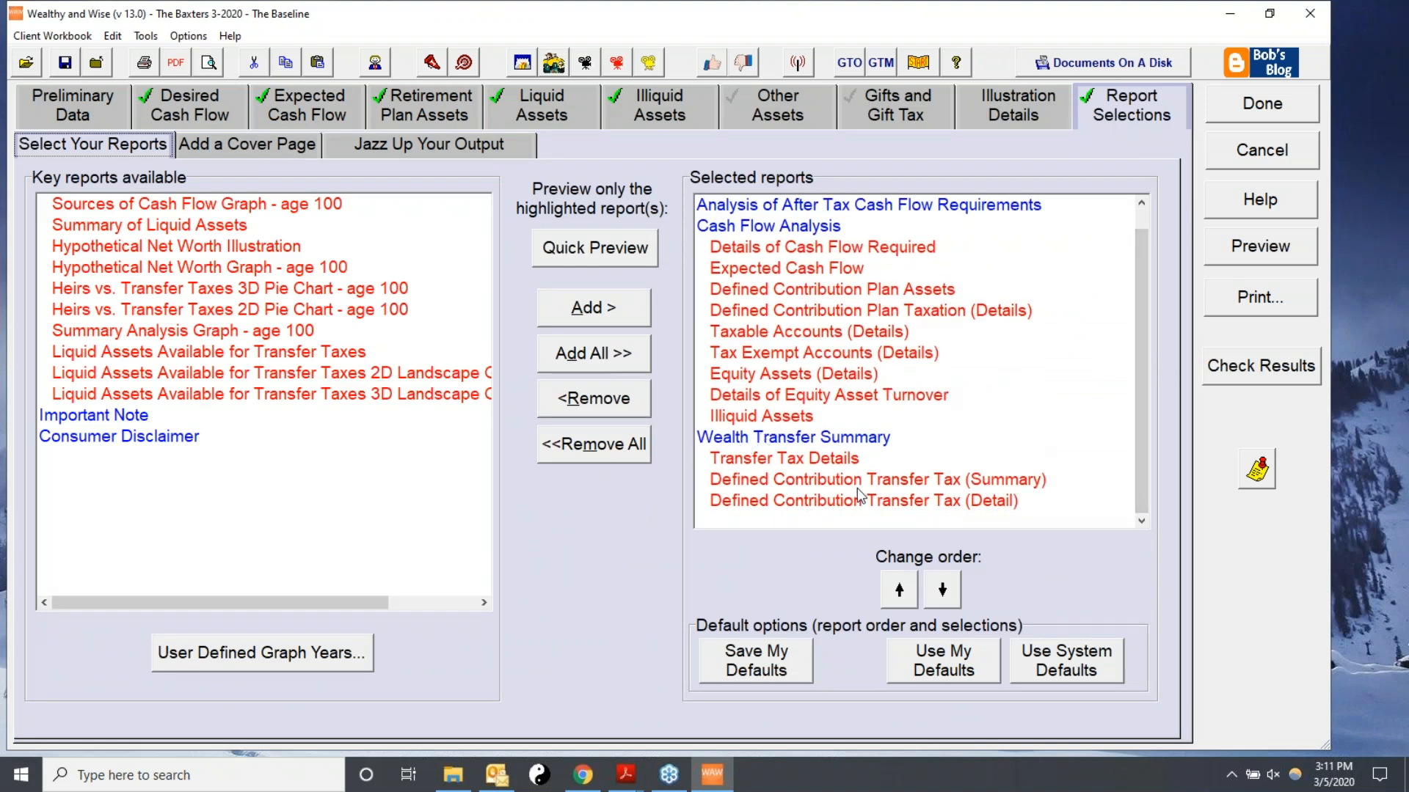
{"action": "left_click", "coordinate": [99, 250]}
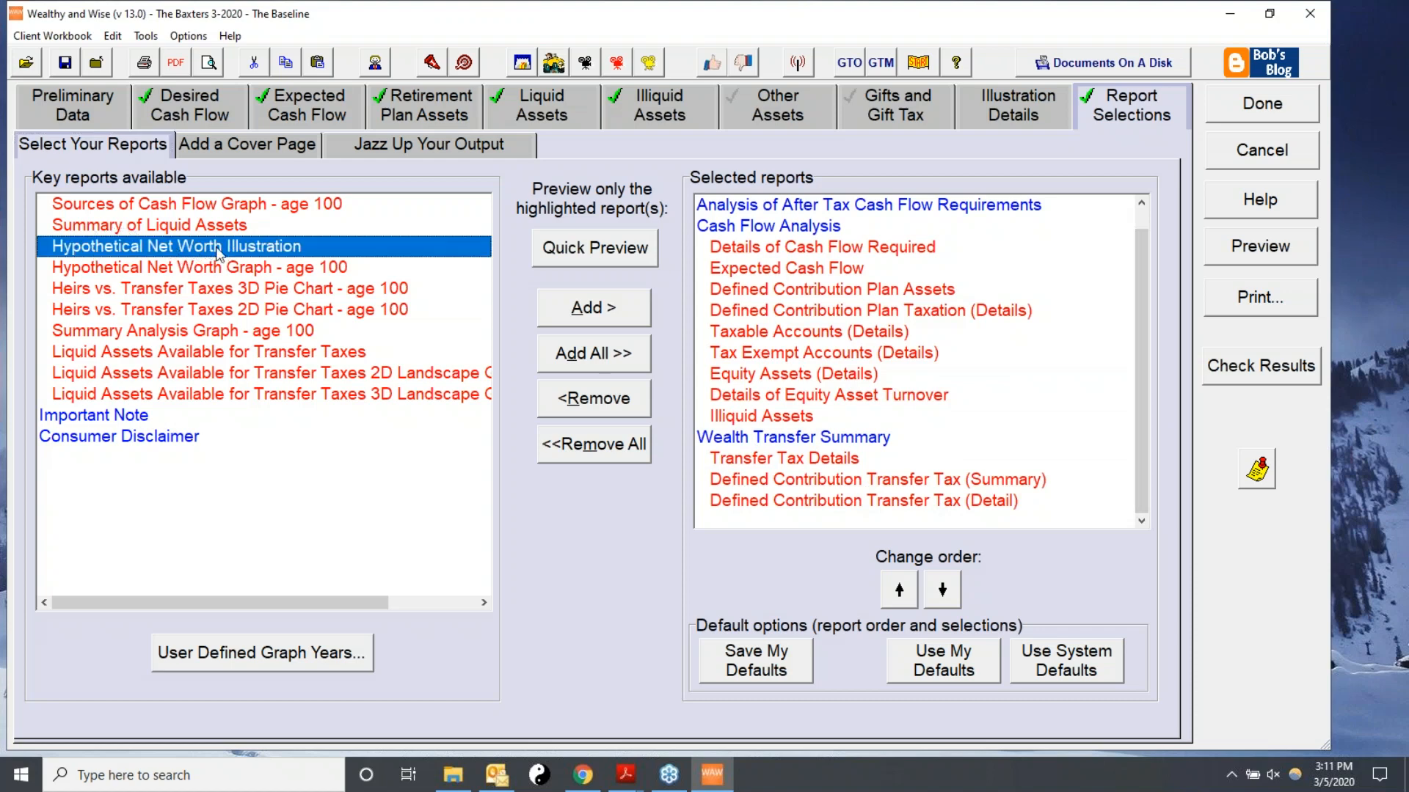
{"action": "left_click", "coordinate": [606, 313]}
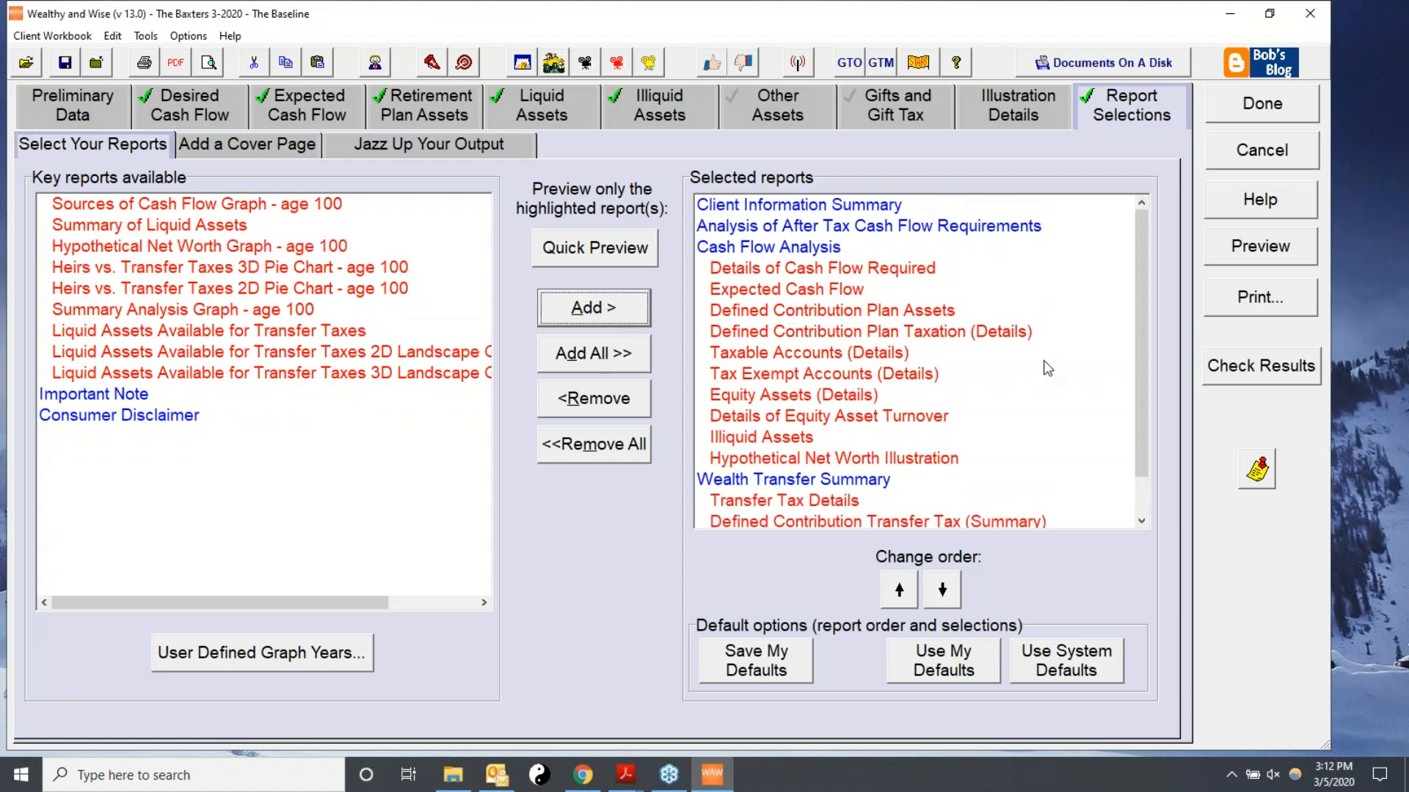
{"action": "left_click", "coordinate": [782, 460]}
Quick-preview the Hypothetical Net Worth Illustration, review its year-by-year values, and return to the illustration details.
{"action": "left_click", "coordinate": [618, 256]}
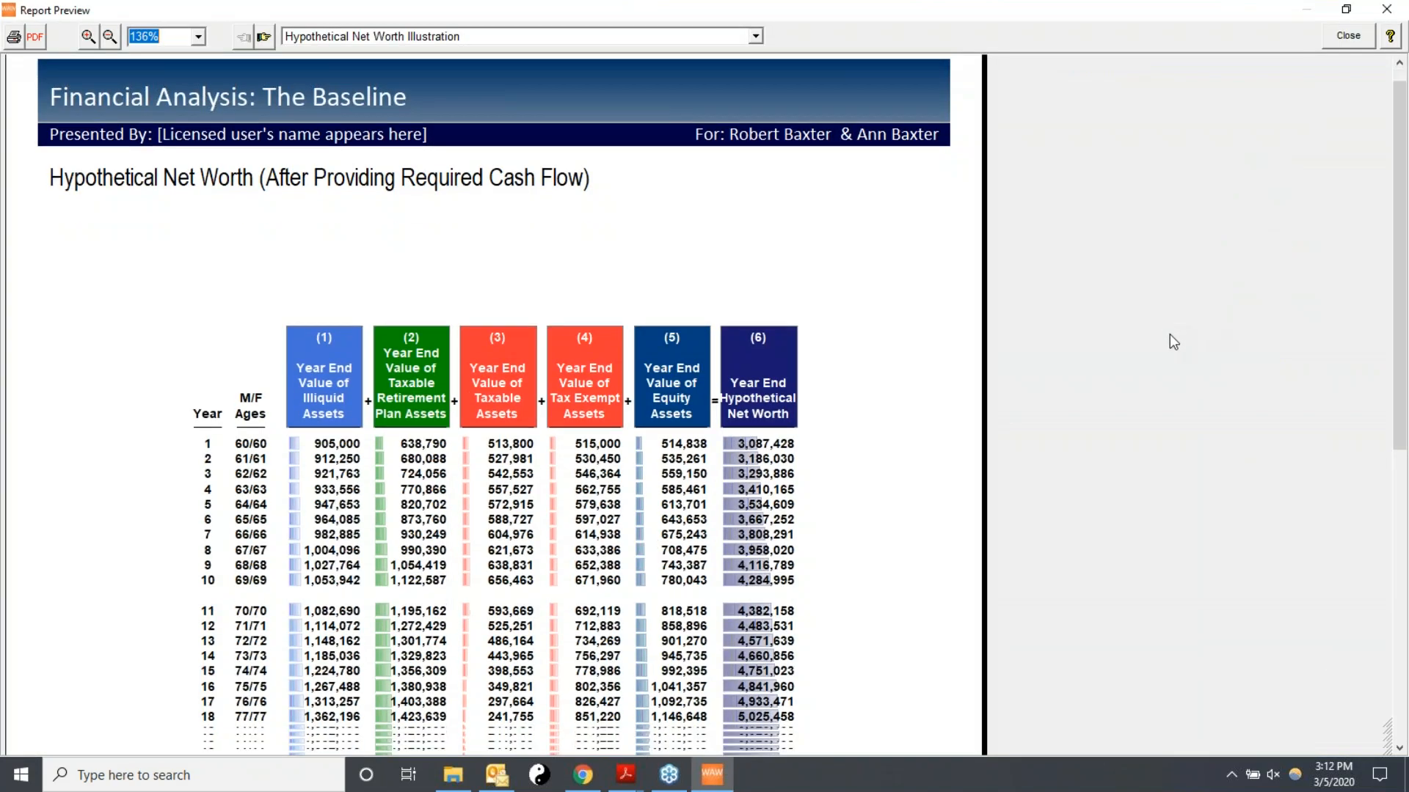
{"action": "scroll", "coordinate": [1173, 339], "scroll_direction": "down", "scroll_amount": 3}
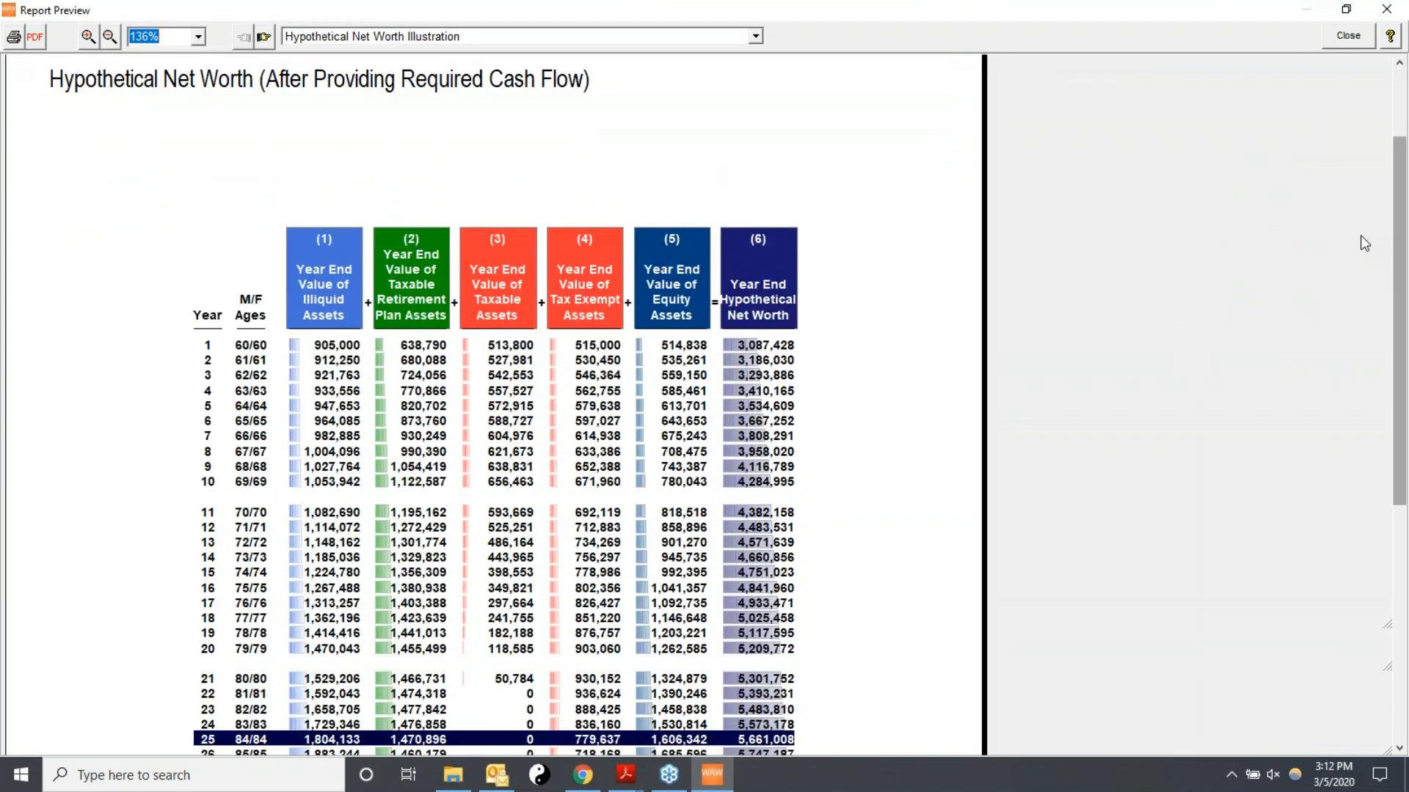
{"action": "left_click_drag", "start_coordinate": [1401, 382], "coordinate": [1401, 485]}
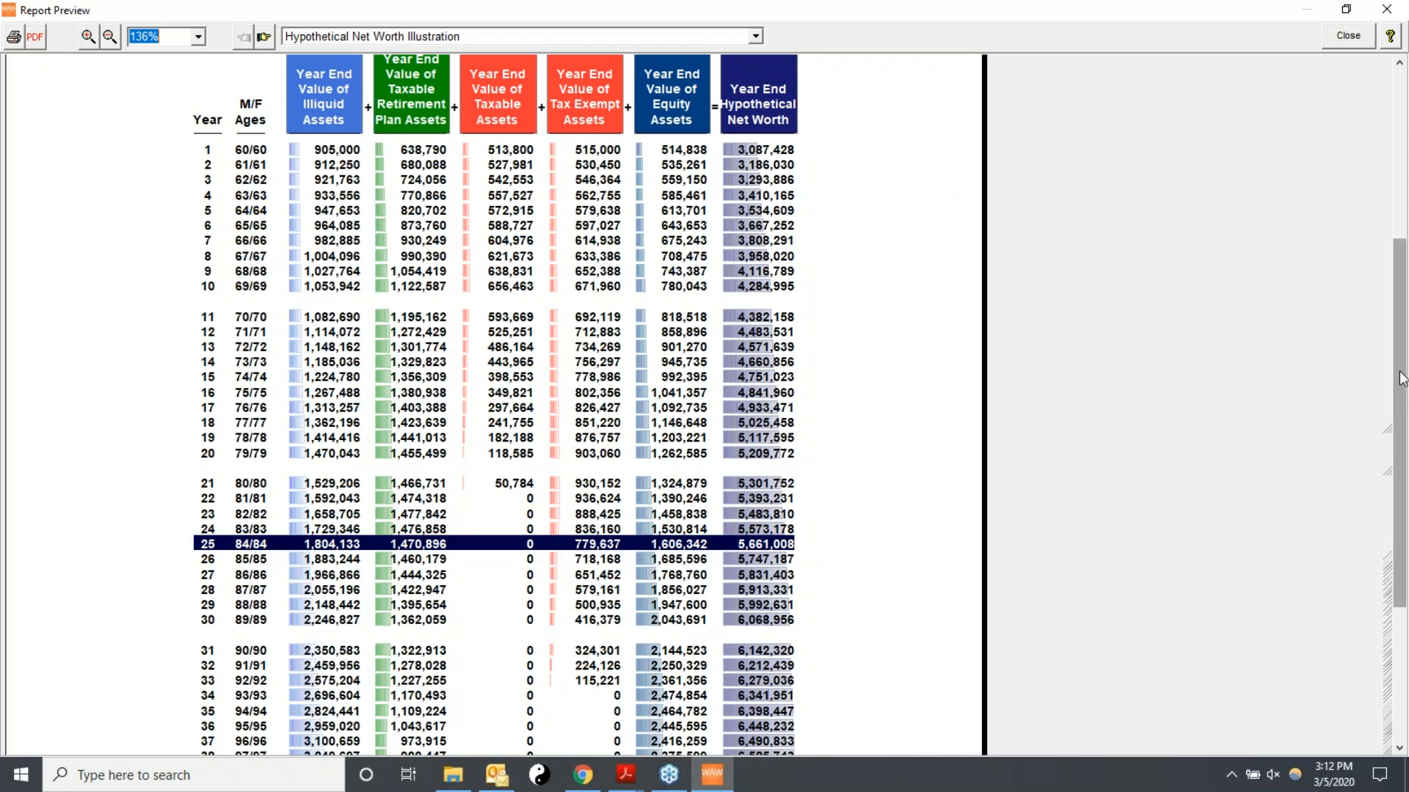
{"action": "left_click_drag", "start_coordinate": [1402, 388], "coordinate": [1402, 448]}
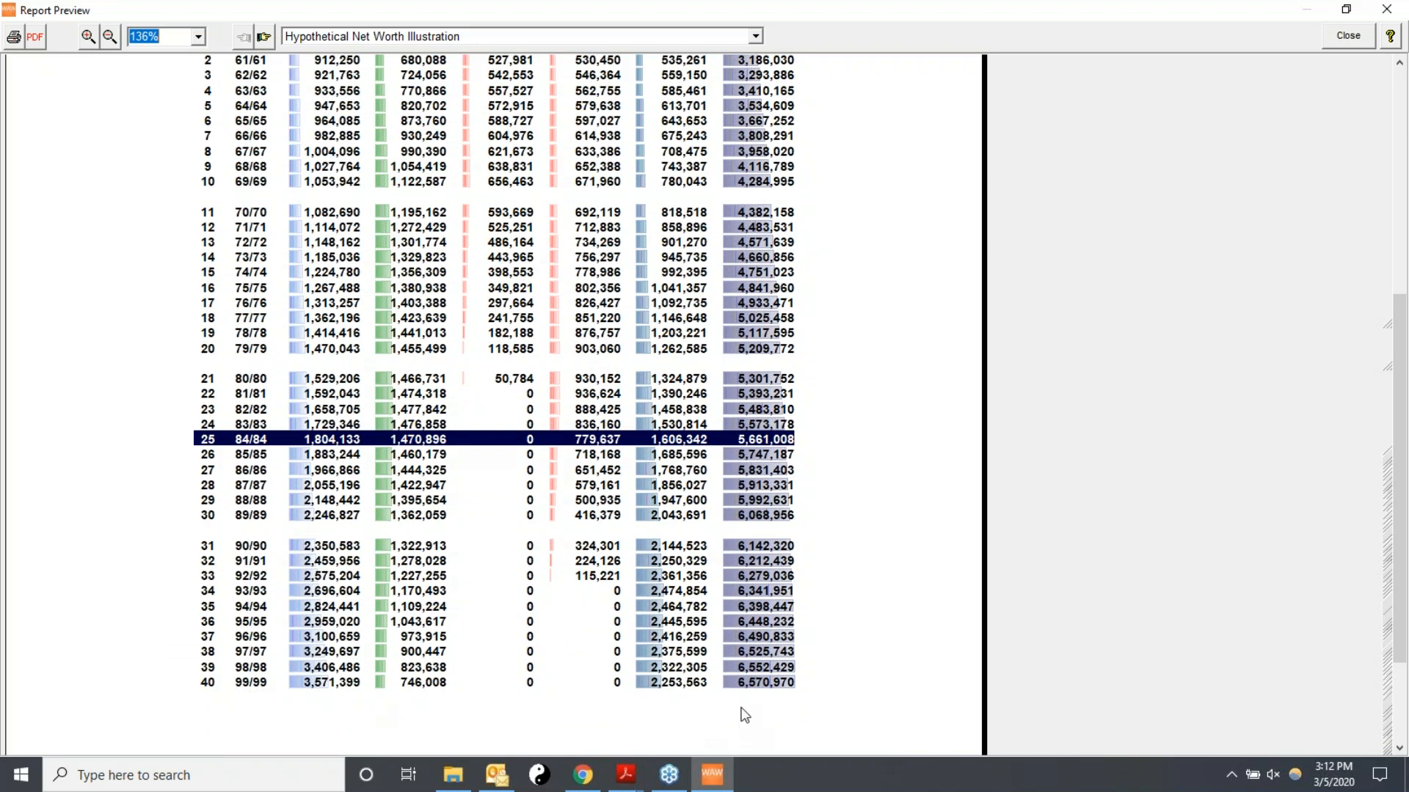
{"action": "scroll", "coordinate": [1041, 609], "scroll_direction": "up", "scroll_amount": 3}
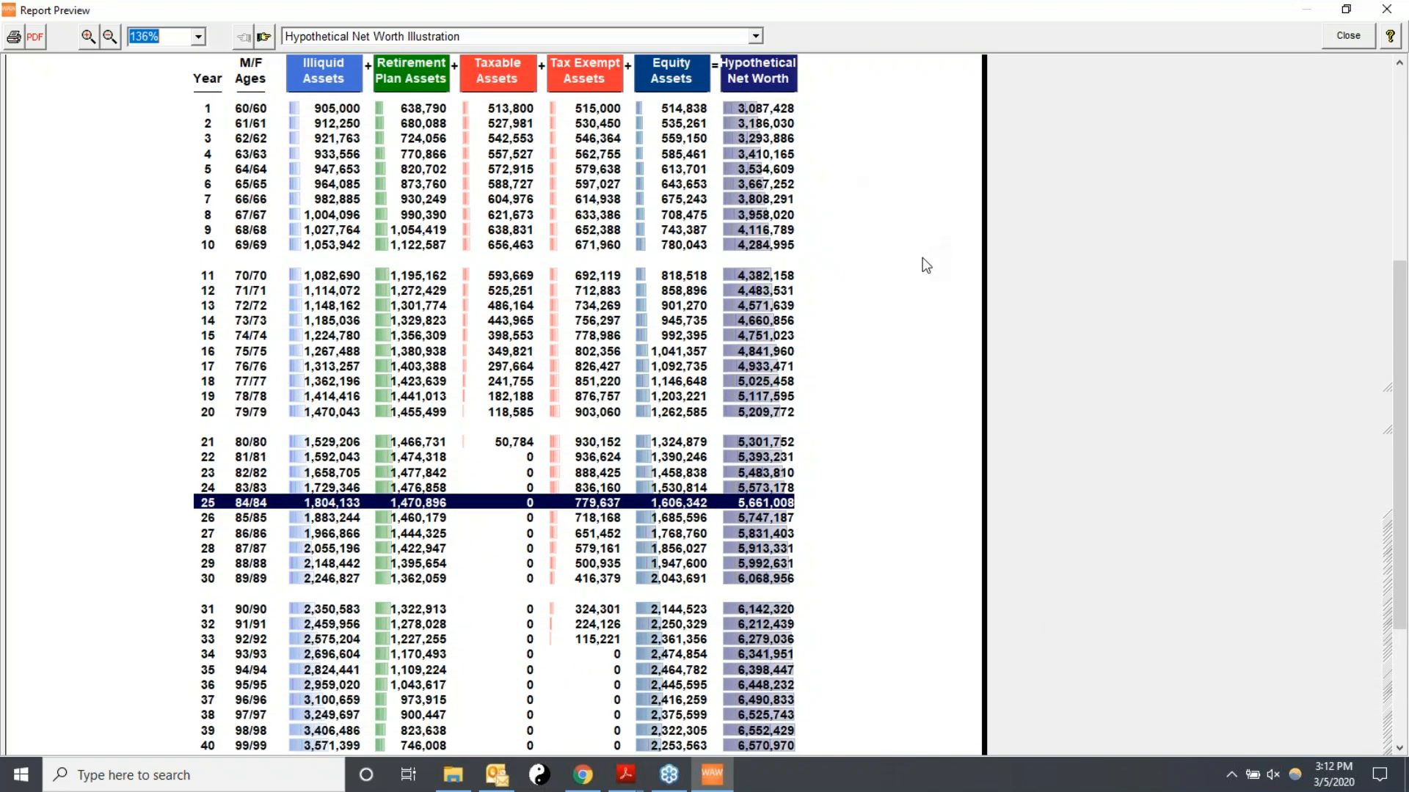
{"action": "scroll", "coordinate": [920, 273], "scroll_direction": "down", "scroll_amount": 5}
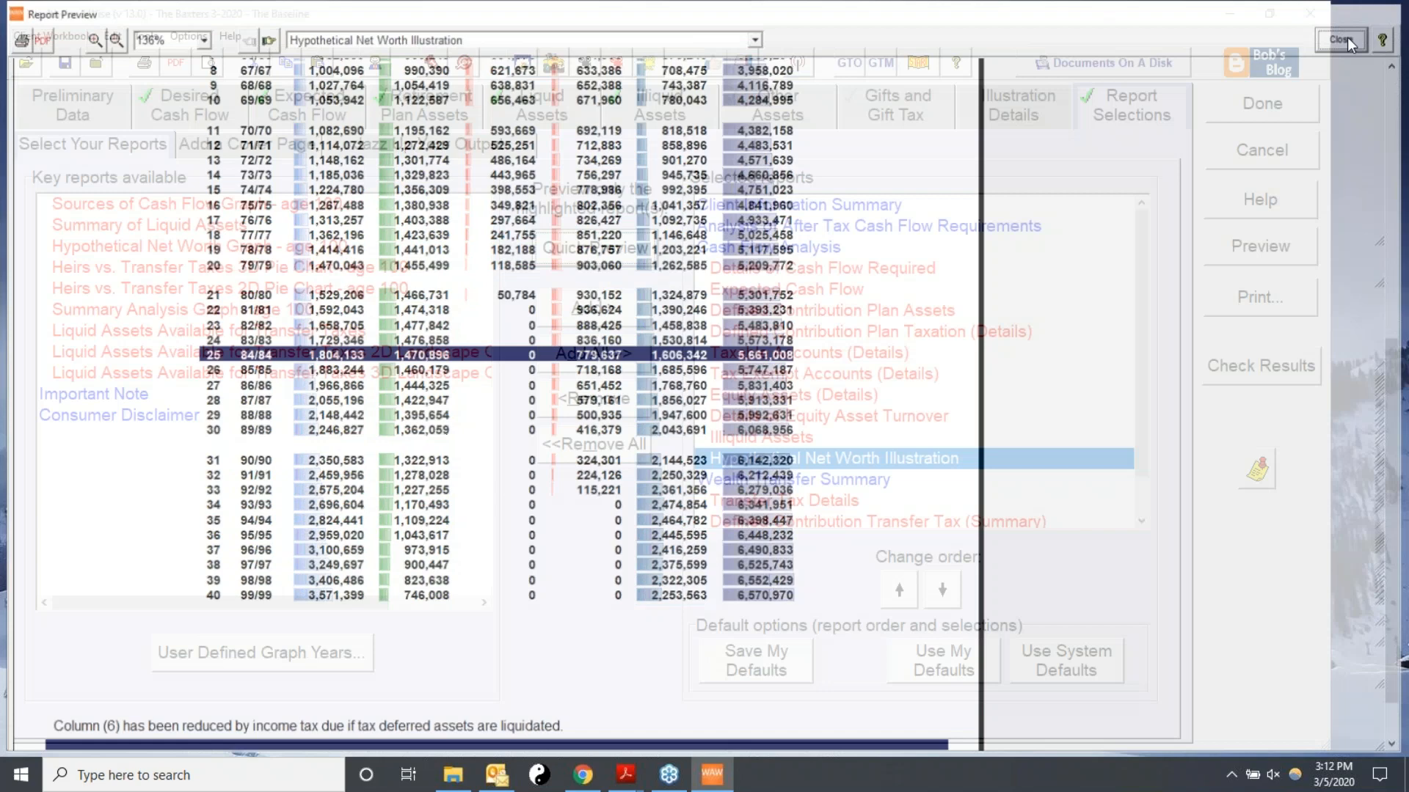
{"action": "left_click", "coordinate": [1350, 41]}
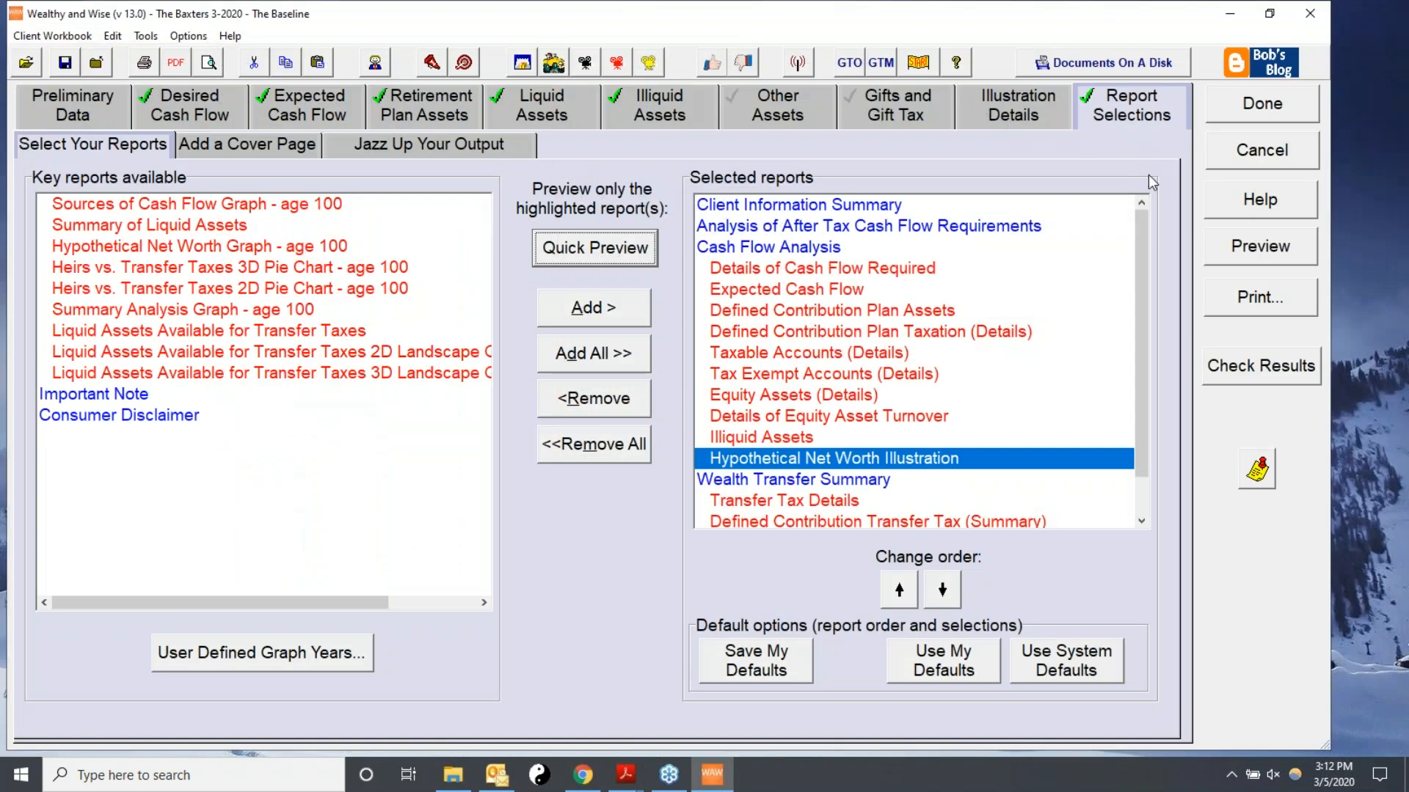
{"action": "left_click", "coordinate": [999, 100]}
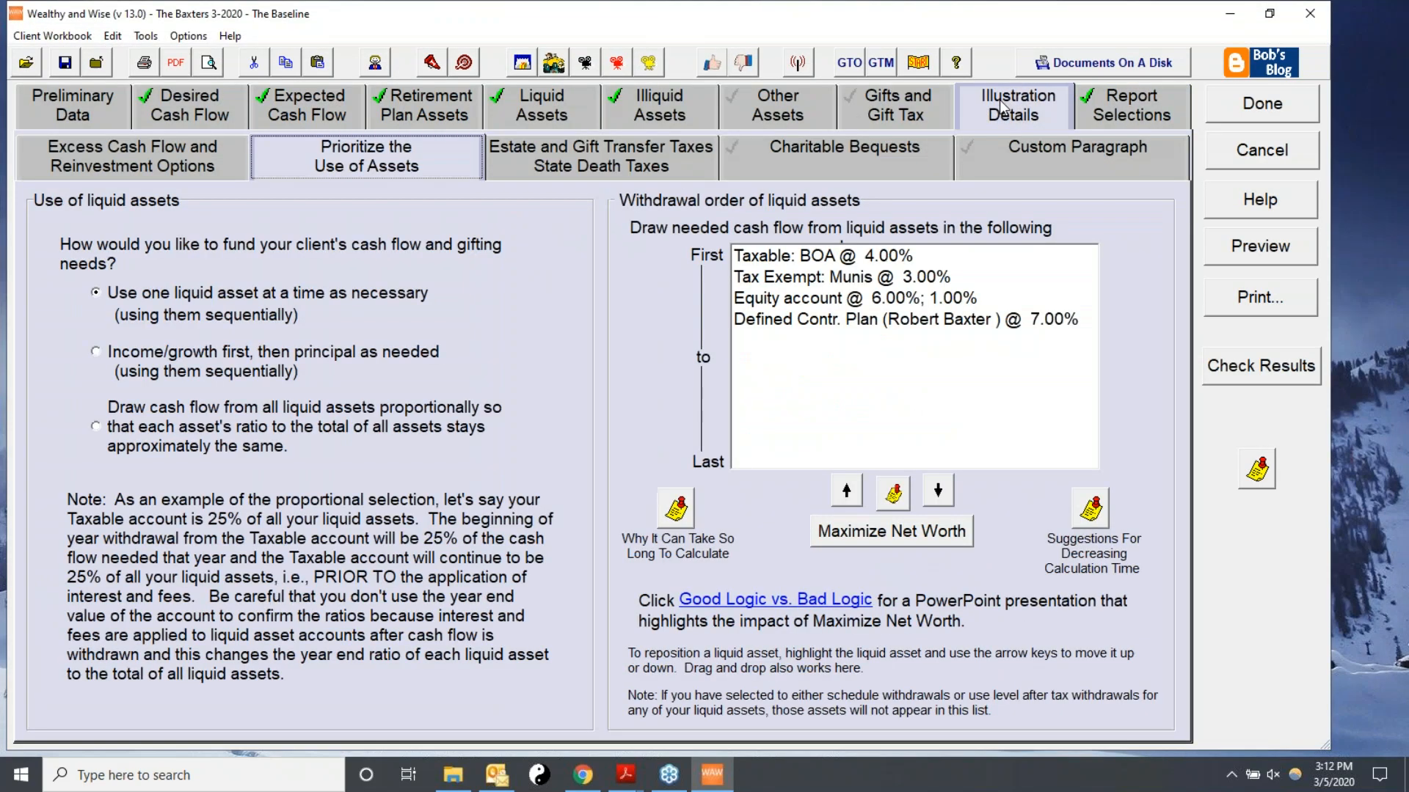
Reorder the liquid-asset withdrawal sequence to draw the defined contribution plan first, then the equity account, tax-exempt munis, and taxable account.
{"action": "left_click", "coordinate": [778, 320]}
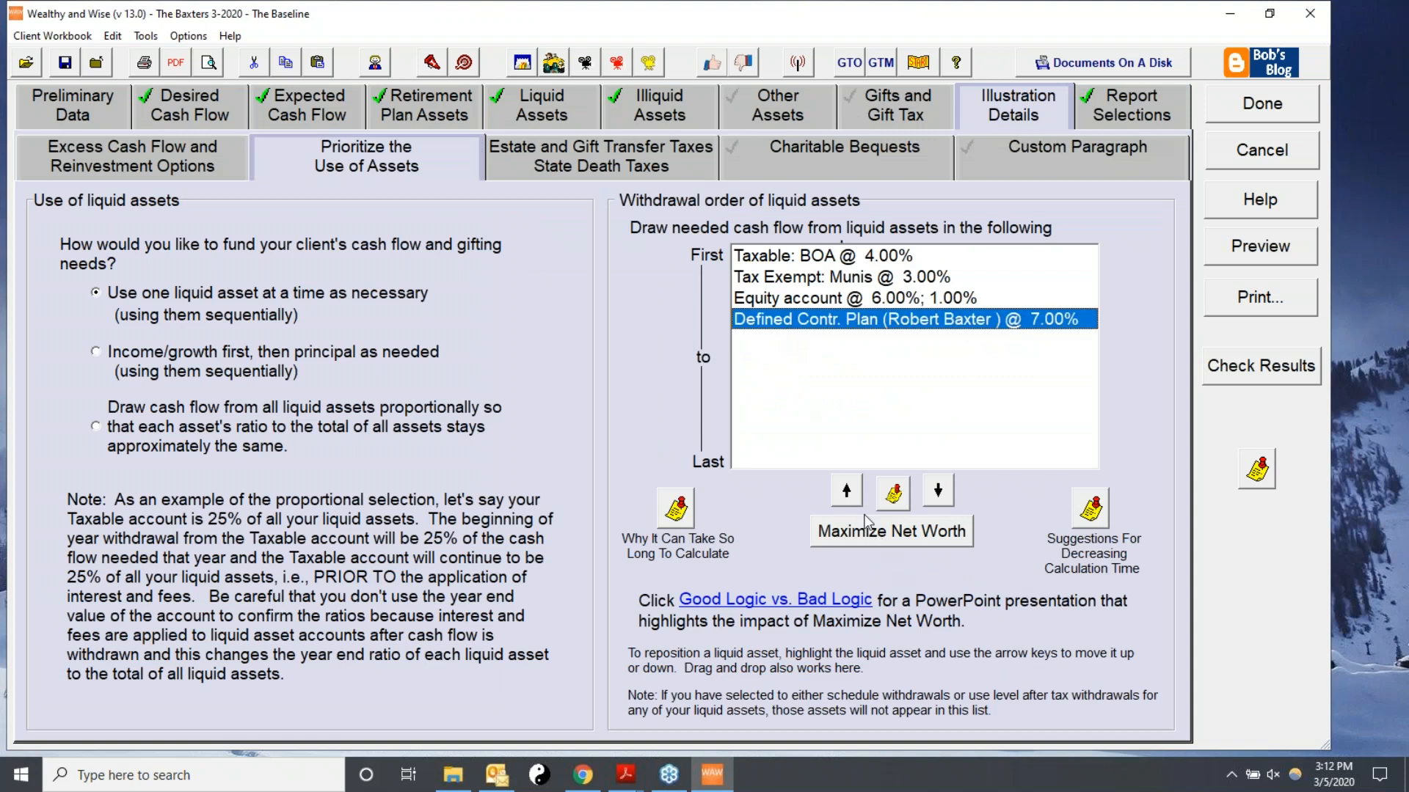
{"action": "left_click", "coordinate": [848, 490]}
{"action": "double_click", "coordinate": [847, 490]}
{"action": "left_click", "coordinate": [832, 323]}
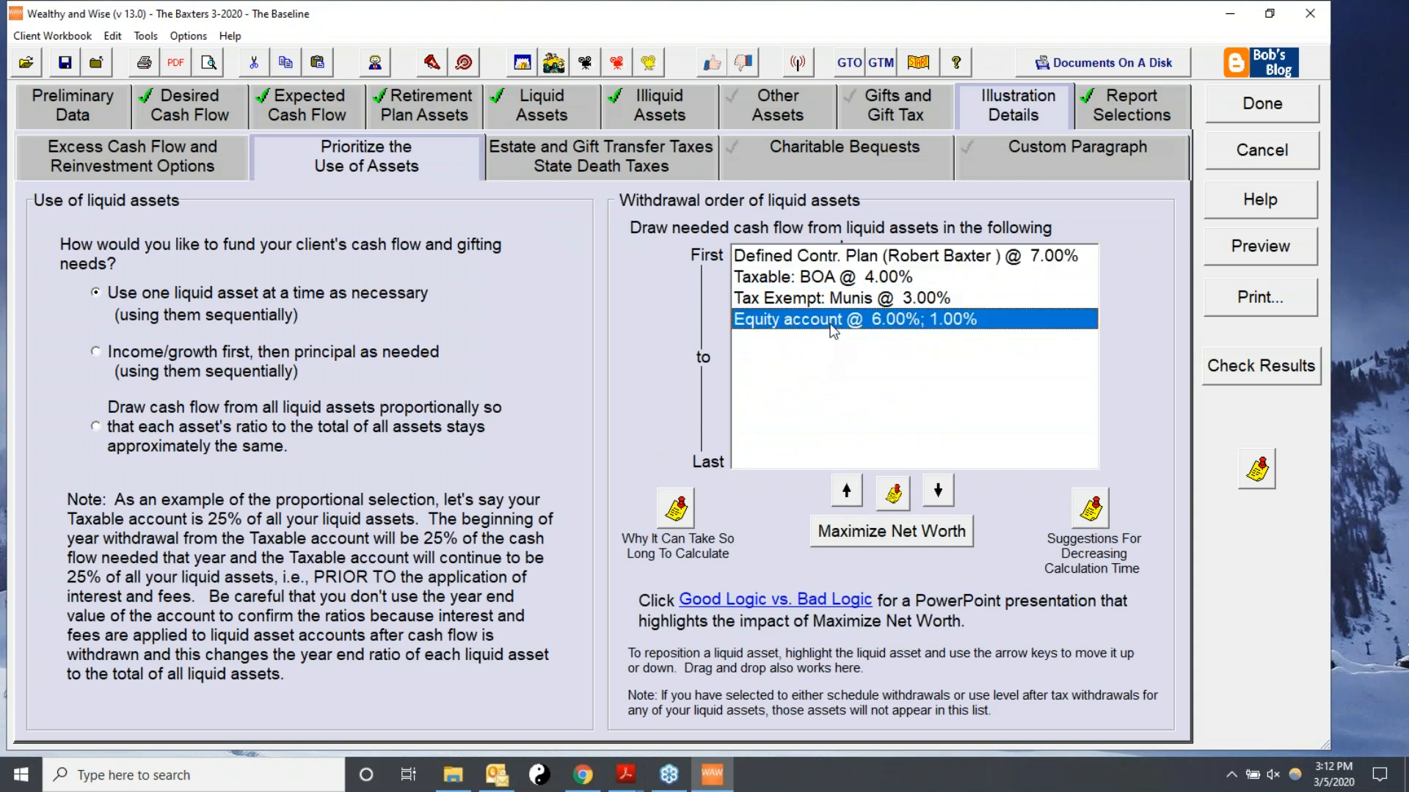
{"action": "left_click", "coordinate": [847, 490]}
{"action": "left_click", "coordinate": [847, 490]}
{"action": "left_click", "coordinate": [837, 323]}
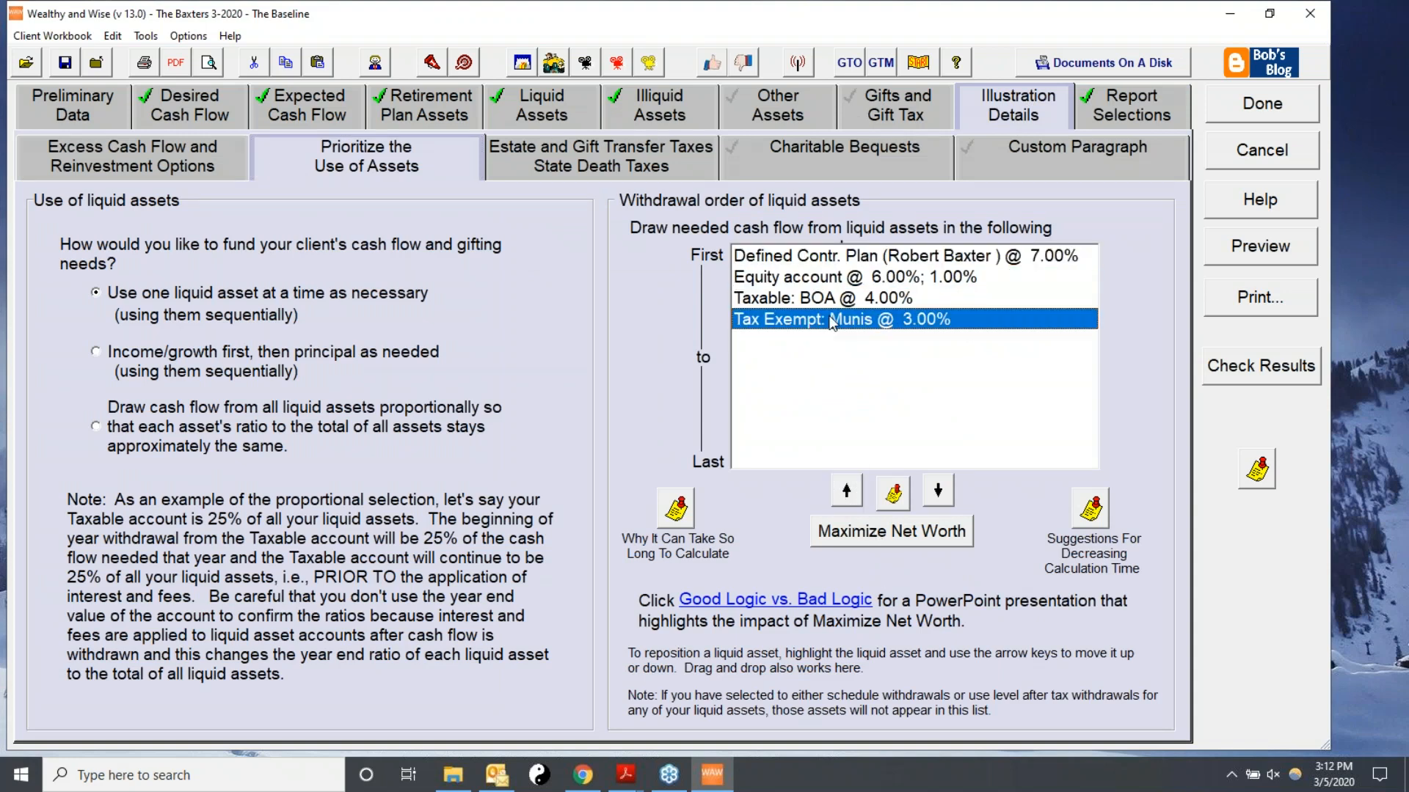
{"action": "left_click", "coordinate": [847, 492]}
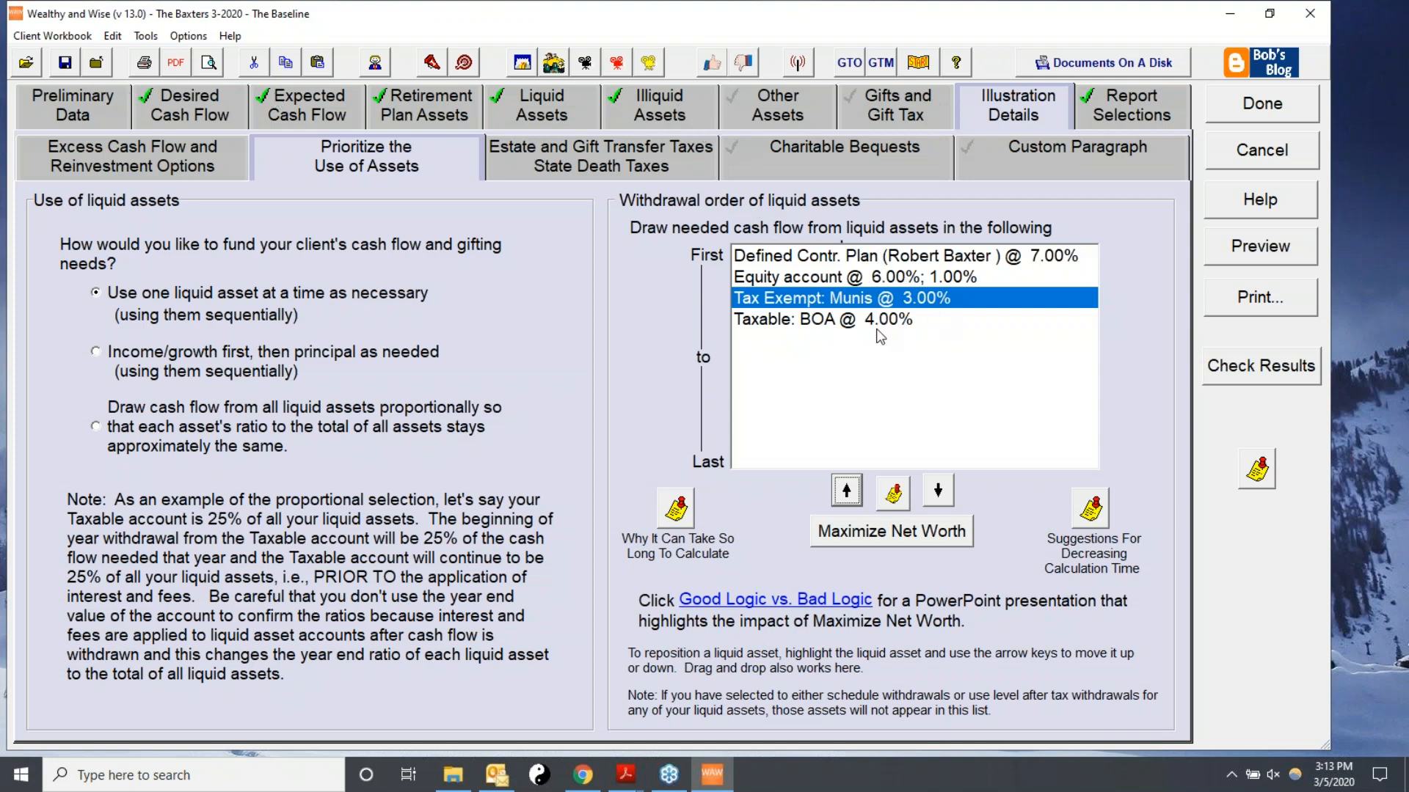
Quick-preview the Hypothetical Net Worth Illustration from the selected reports and review its year-by-year values.
{"action": "left_click", "coordinate": [1134, 104]}
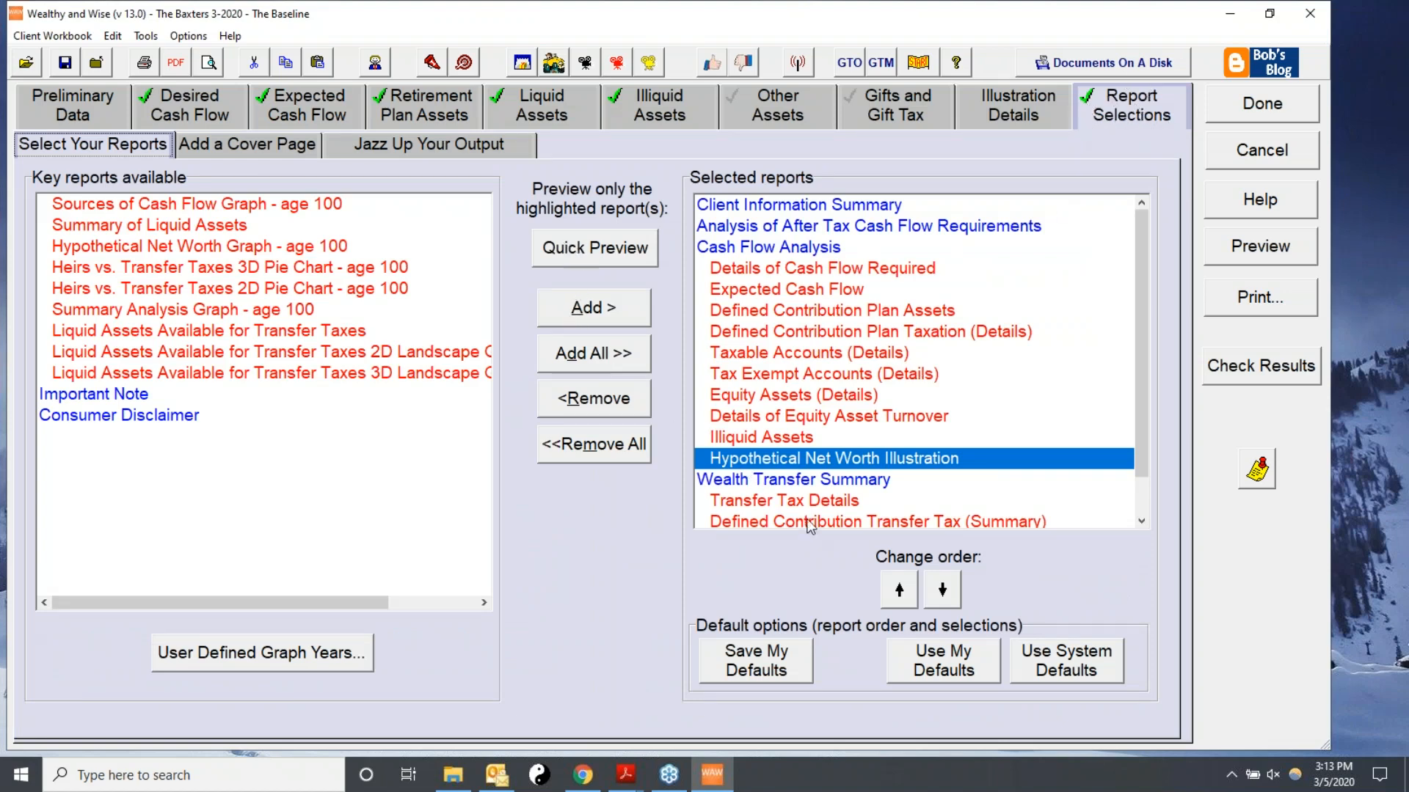
{"action": "left_click", "coordinate": [580, 249]}
{"action": "scroll", "coordinate": [626, 460], "scroll_direction": "down", "scroll_amount": 5}
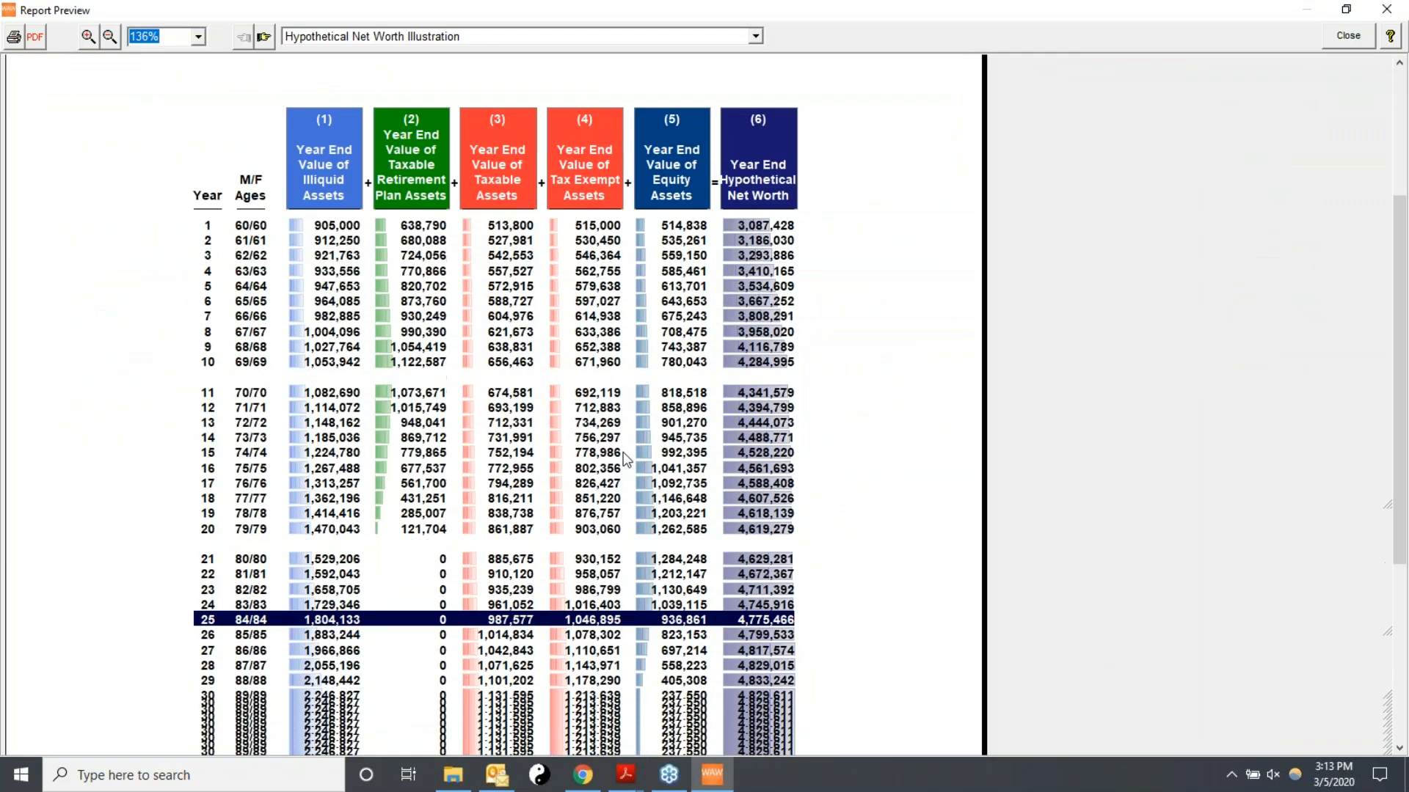
{"action": "scroll", "coordinate": [626, 460], "scroll_direction": "down", "scroll_amount": 5}
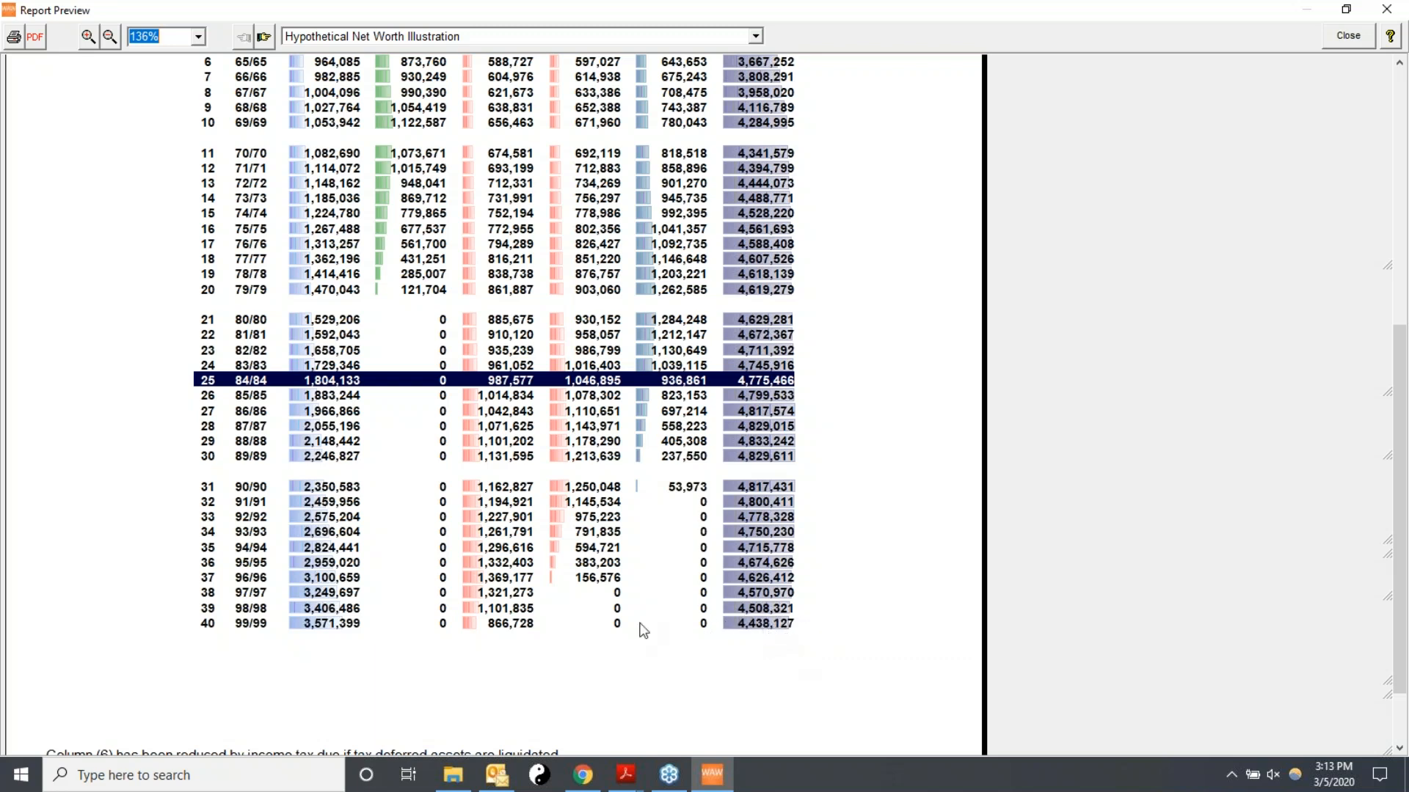
{"action": "left_click", "coordinate": [1335, 37]}
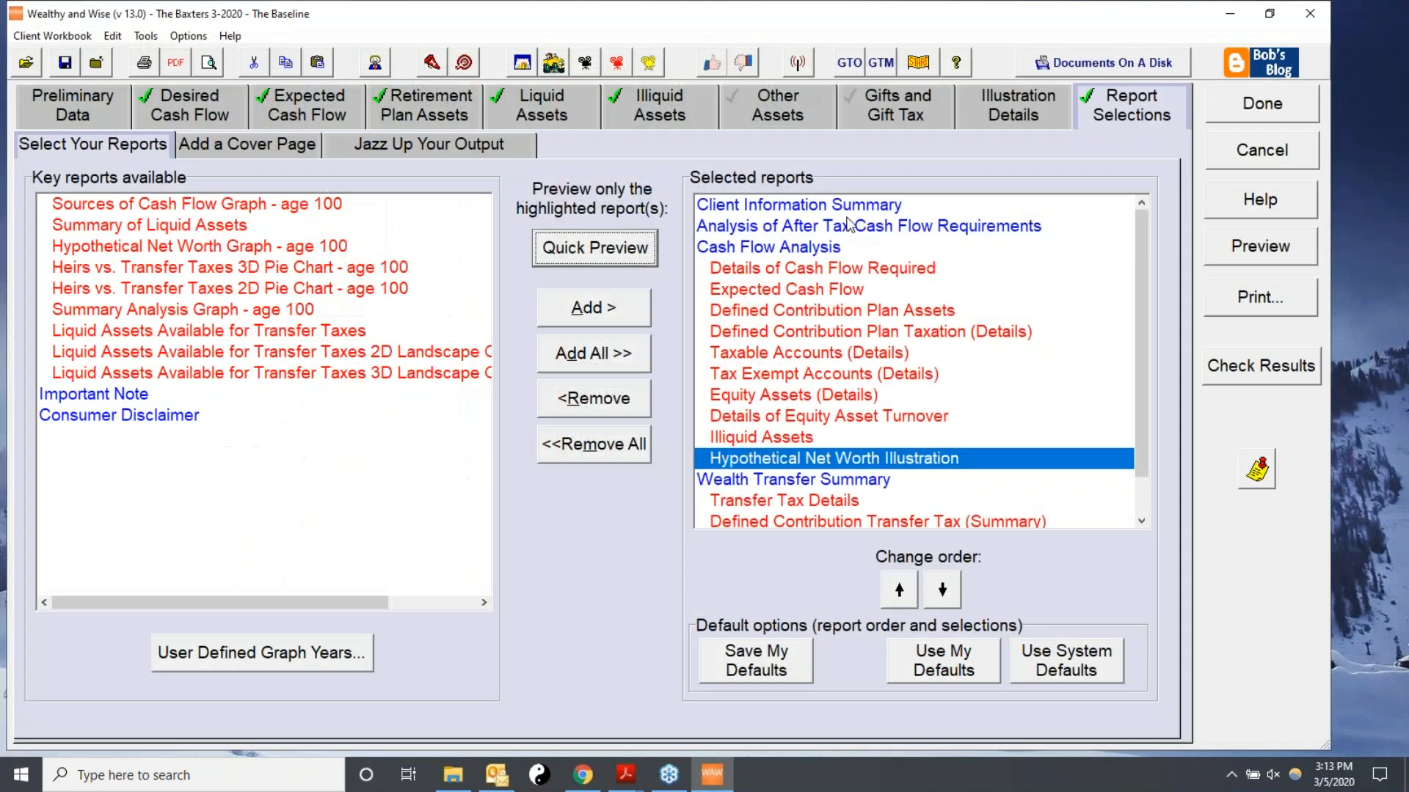
Return to the withdrawal order and apply Maximize Net Worth to reorder the liquid-asset sequence.
{"action": "left_click", "coordinate": [1005, 114]}
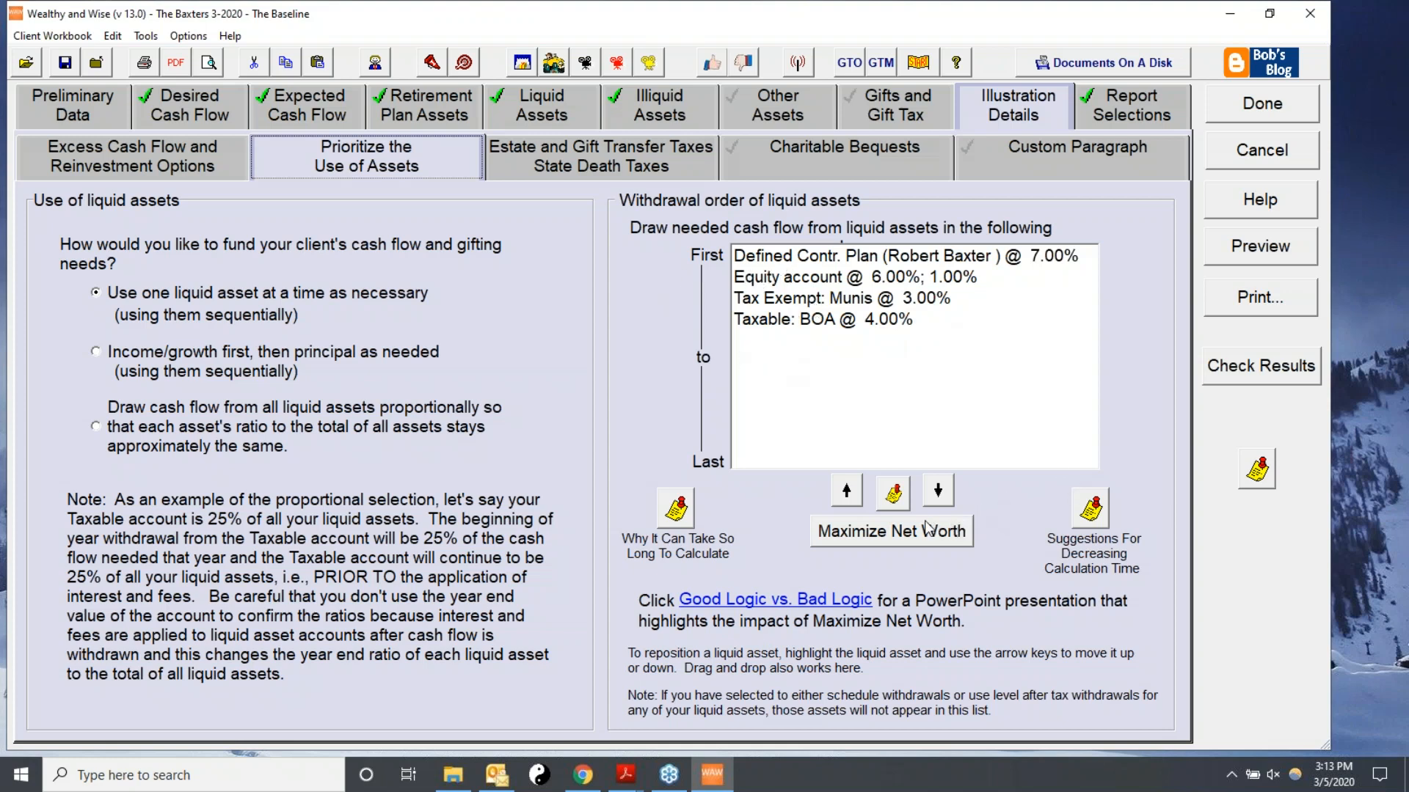
{"action": "left_click", "coordinate": [841, 536]}
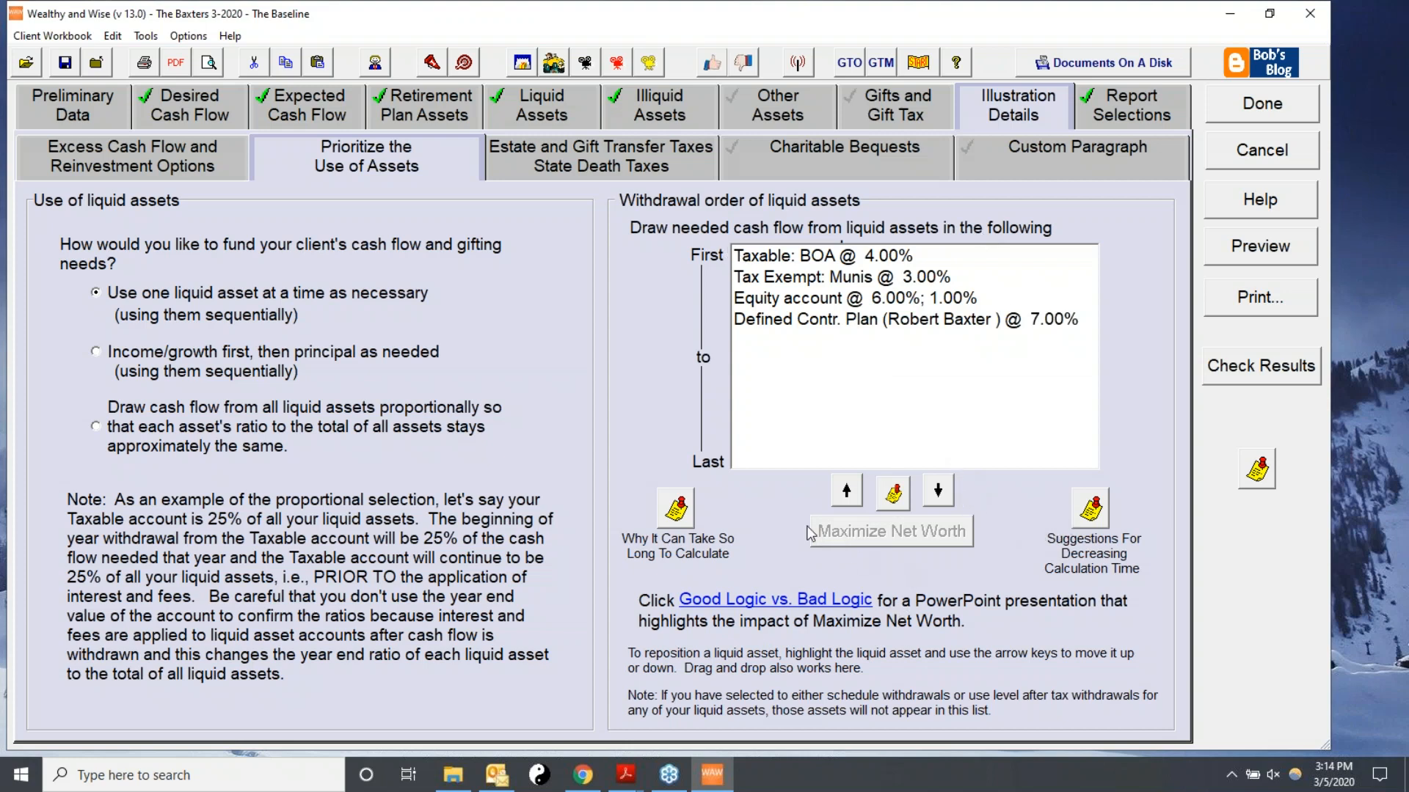
Quick-preview the Cash Flow Analysis report and review its annual cash flow required and provided columns.
{"action": "left_click", "coordinate": [1151, 99]}
{"action": "left_click", "coordinate": [794, 251]}
{"action": "left_click", "coordinate": [597, 249]}
{"action": "scroll", "coordinate": [775, 426], "scroll_direction": "down", "scroll_amount": 5}
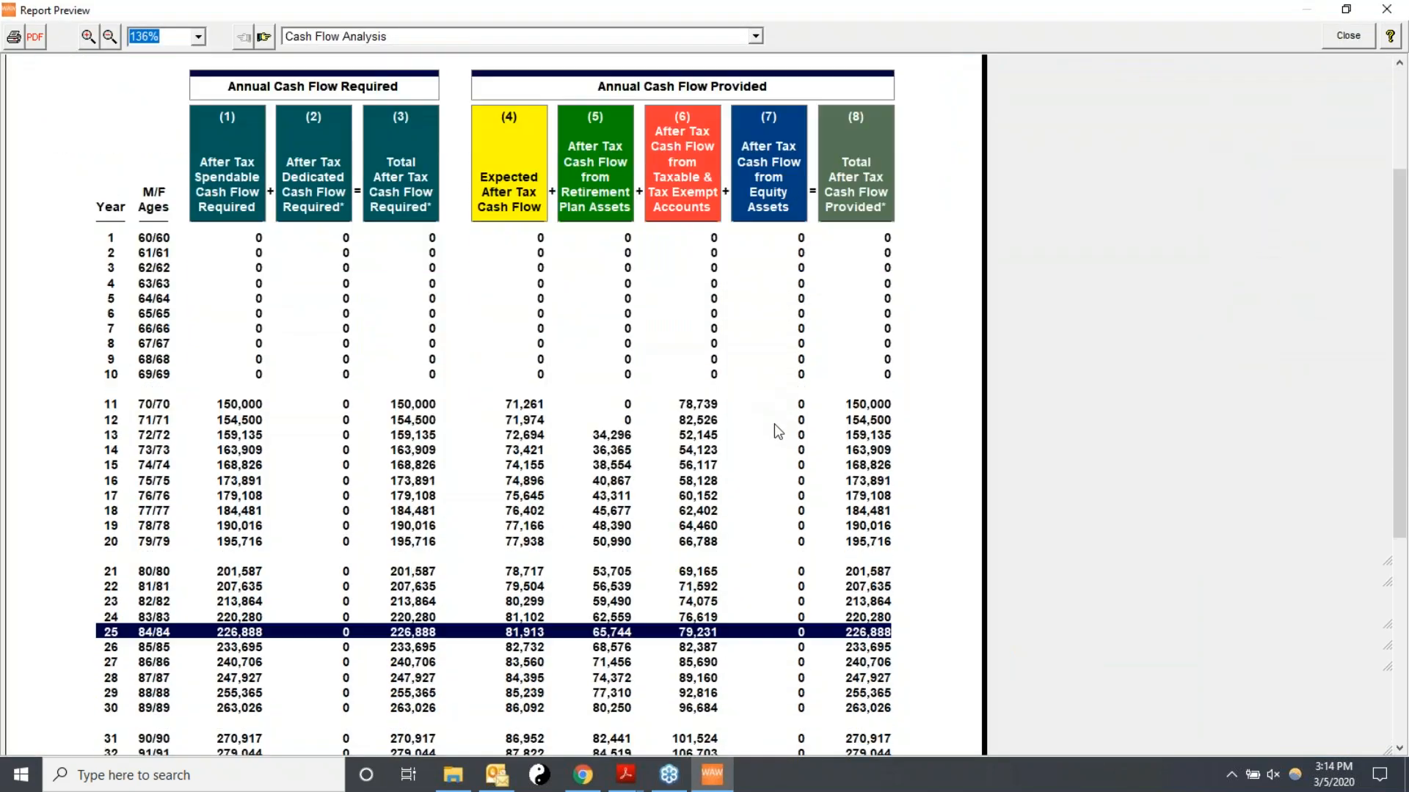
{"action": "scroll", "coordinate": [789, 448], "scroll_direction": "down", "scroll_amount": 2}
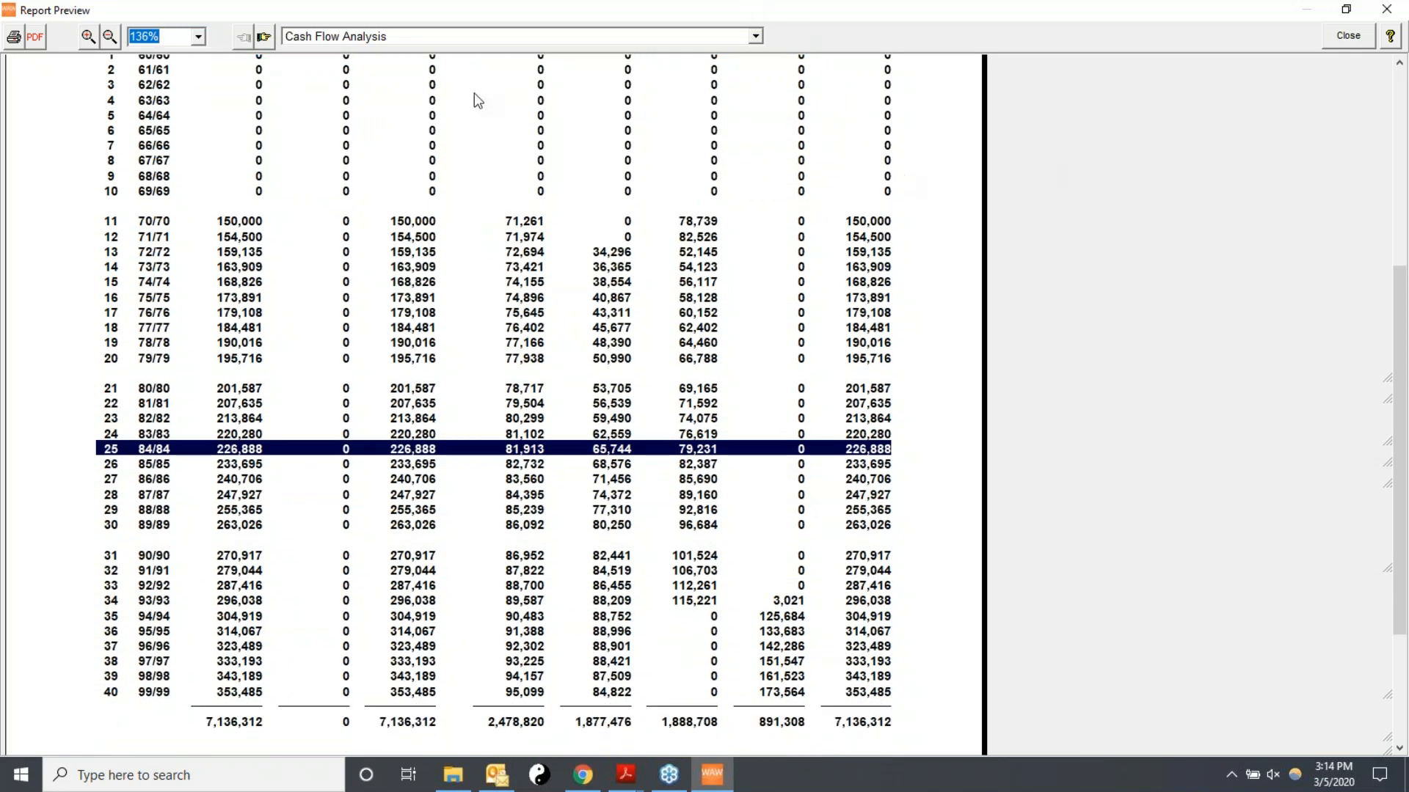
{"action": "left_click", "coordinate": [1348, 35]}
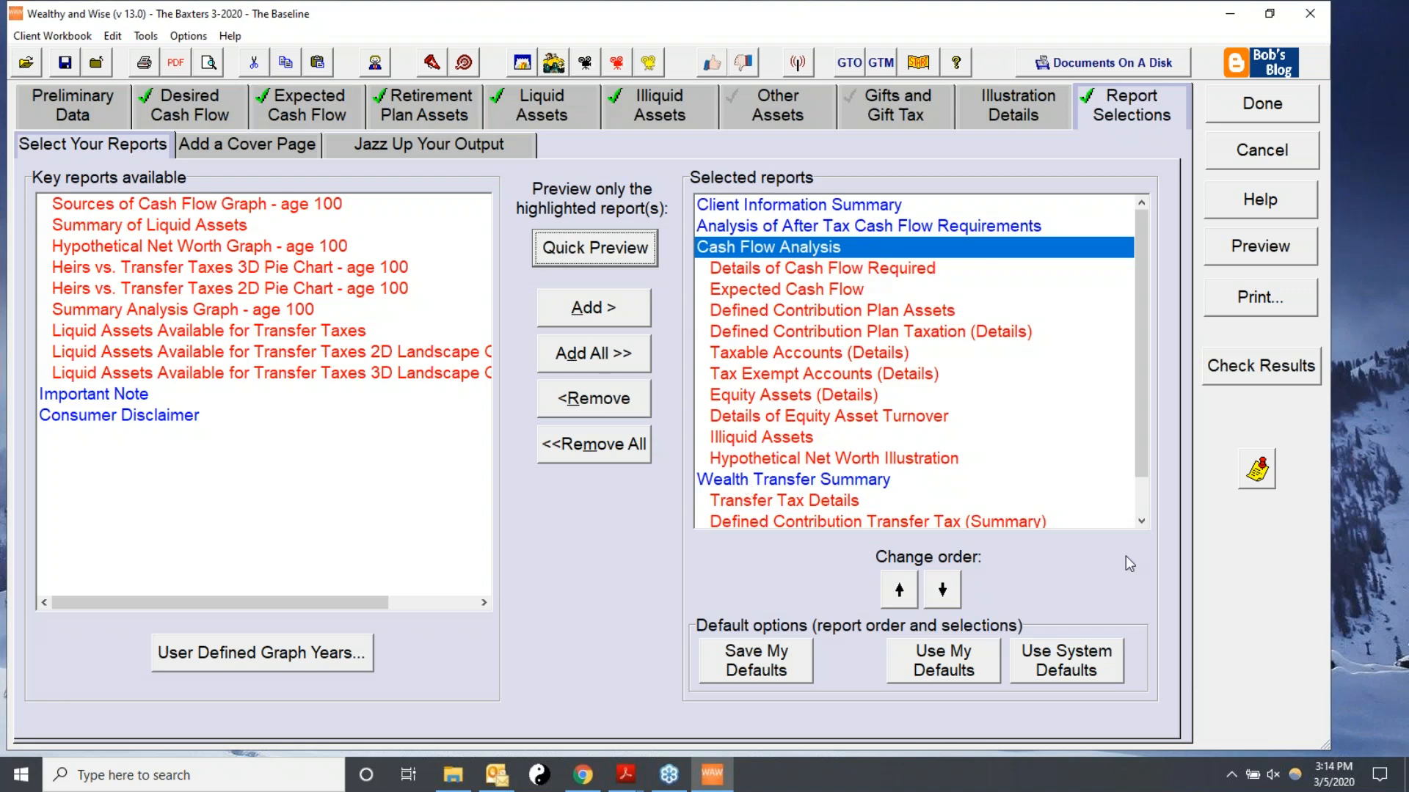
Finish editing the baseline scenario and return to the workbook's scenario list.
{"action": "left_click_drag", "start_coordinate": [1142, 392], "coordinate": [1142, 429]}
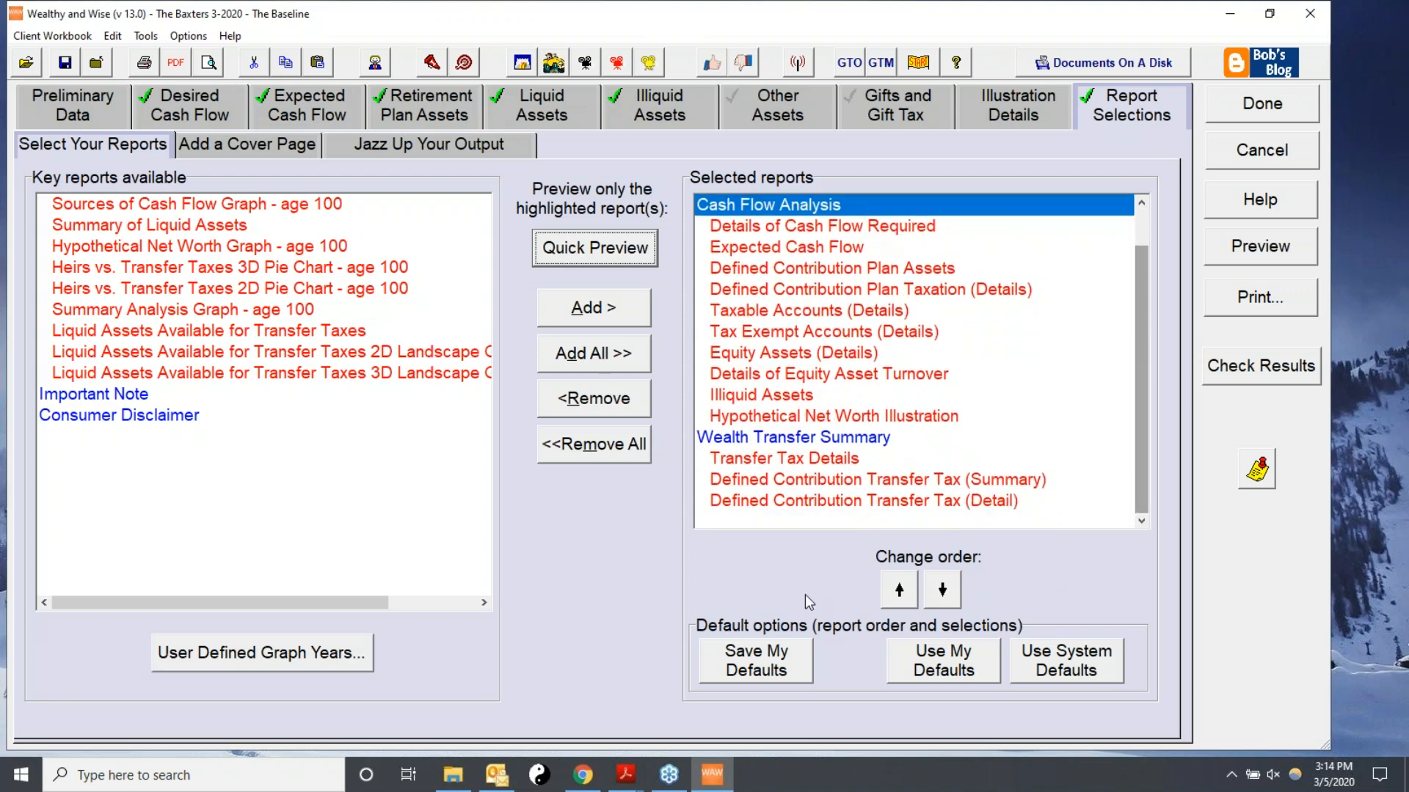
{"action": "left_click_drag", "start_coordinate": [1147, 364], "coordinate": [1147, 312]}
{"action": "left_click", "coordinate": [1242, 106]}
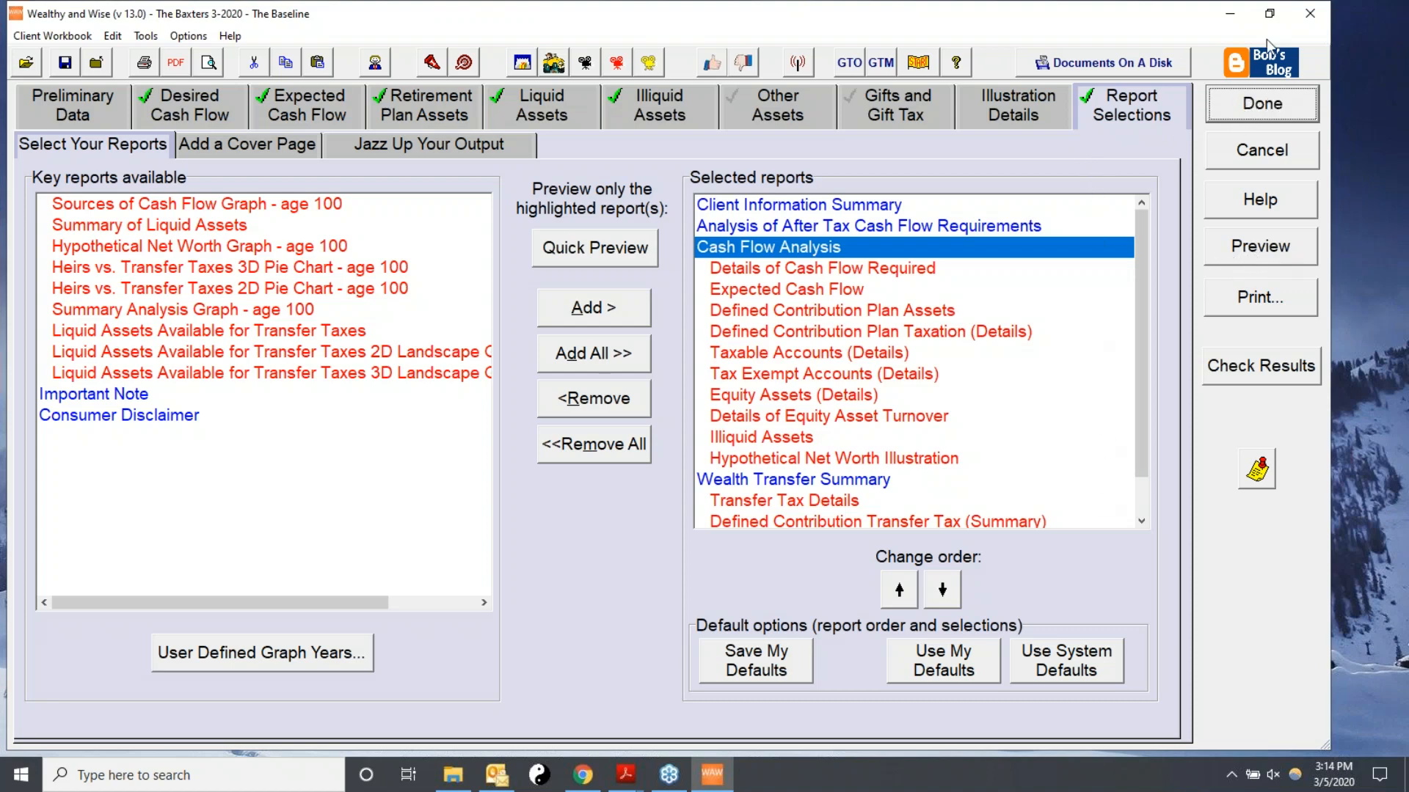
{"action": "left_click", "coordinate": [1231, 103]}
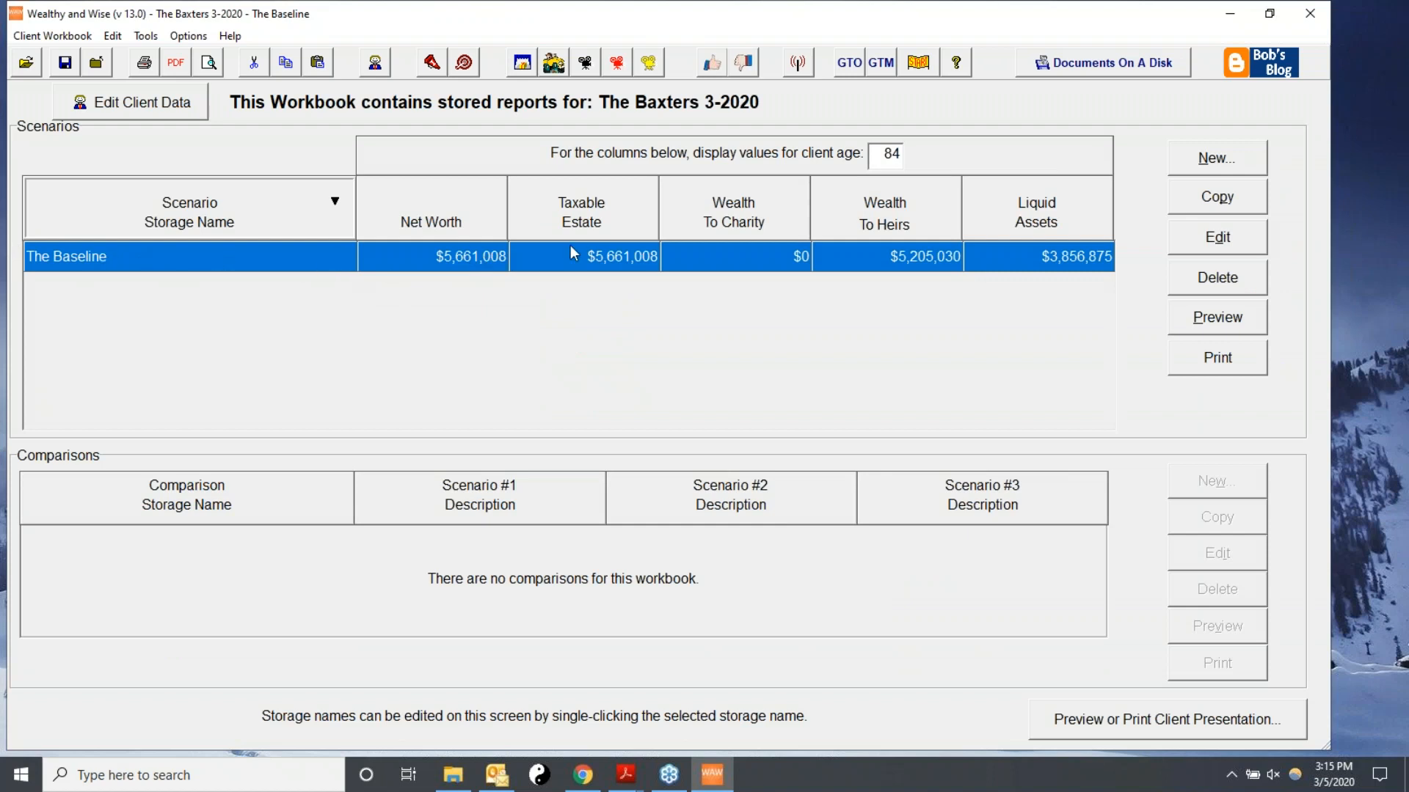
Set the client age for the displayed scenario values to 94.
{"action": "left_click_drag", "start_coordinate": [874, 153], "coordinate": [981, 155]}
{"action": "type", "text": "94"}
{"action": "key", "text": "Return"}
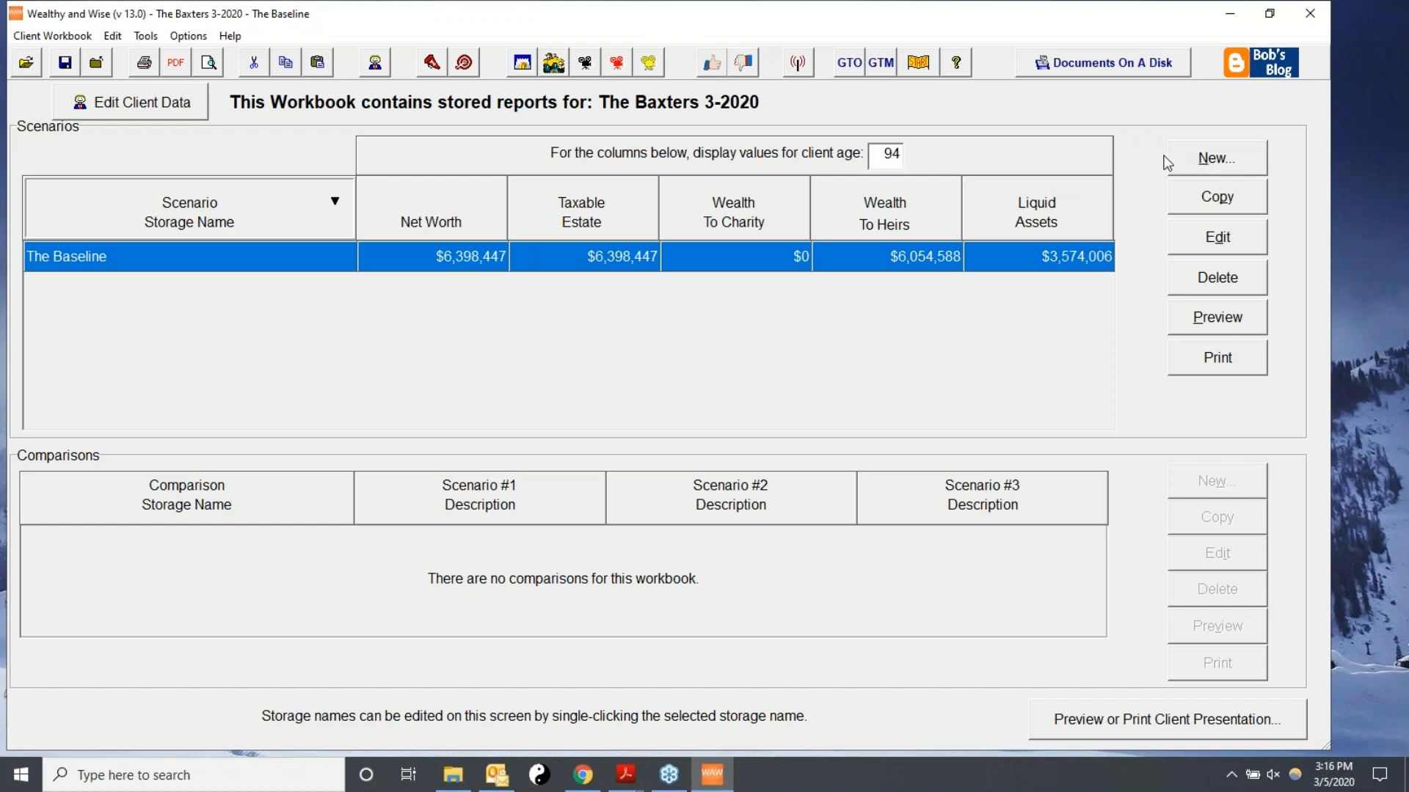
Create a new scenario by copying The Baseline and name it Roth Conversion.
{"action": "left_click", "coordinate": [1212, 160]}
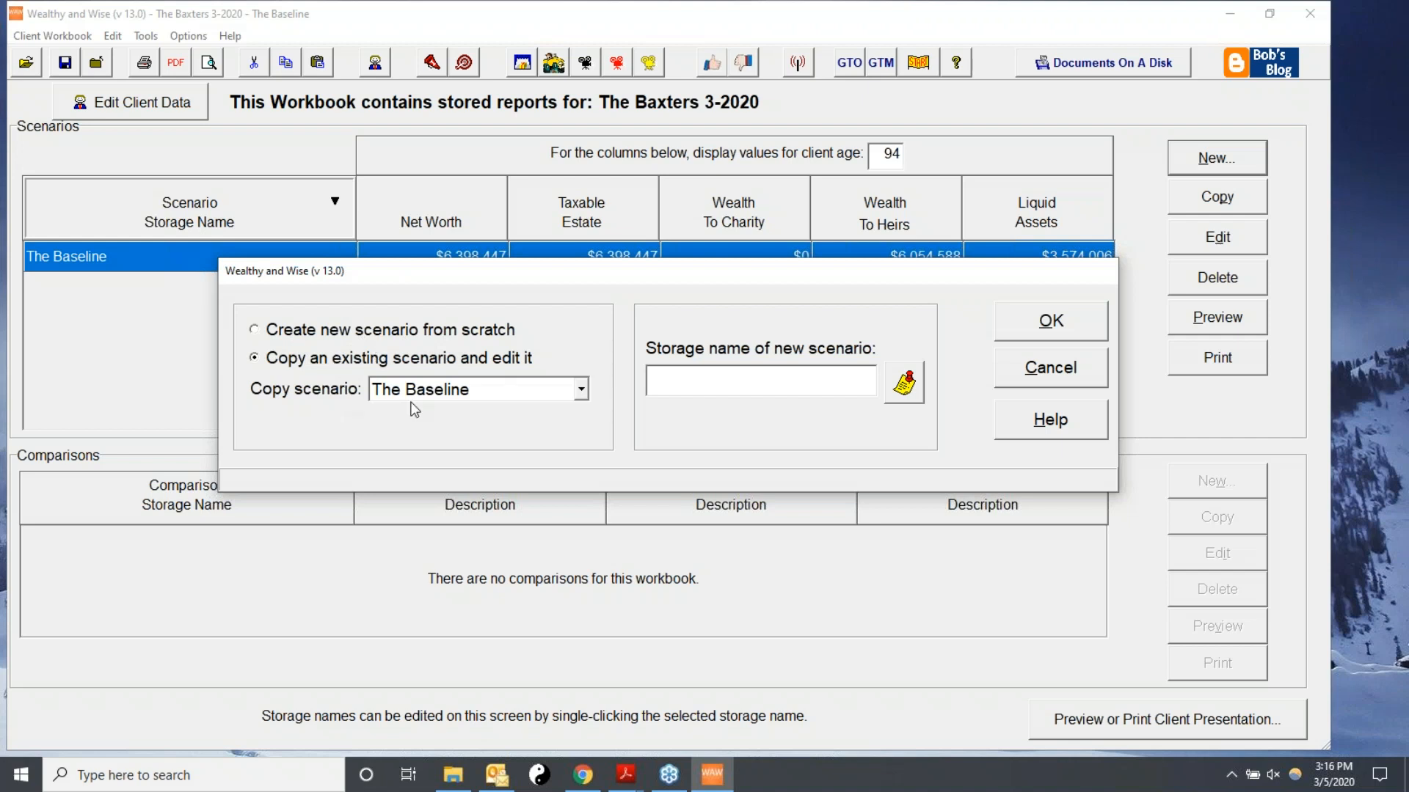
{"action": "left_click", "coordinate": [254, 360]}
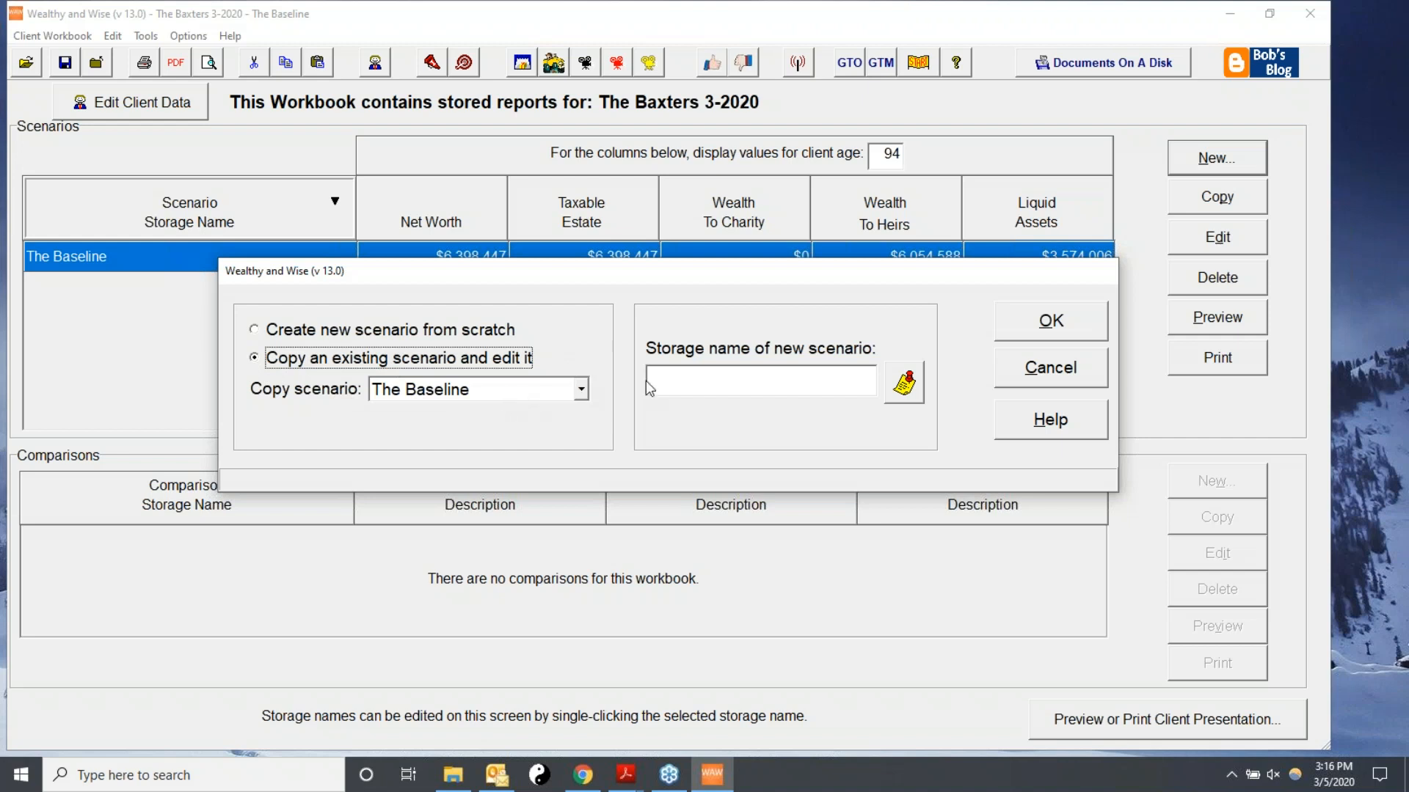
{"action": "left_click", "coordinate": [680, 374]}
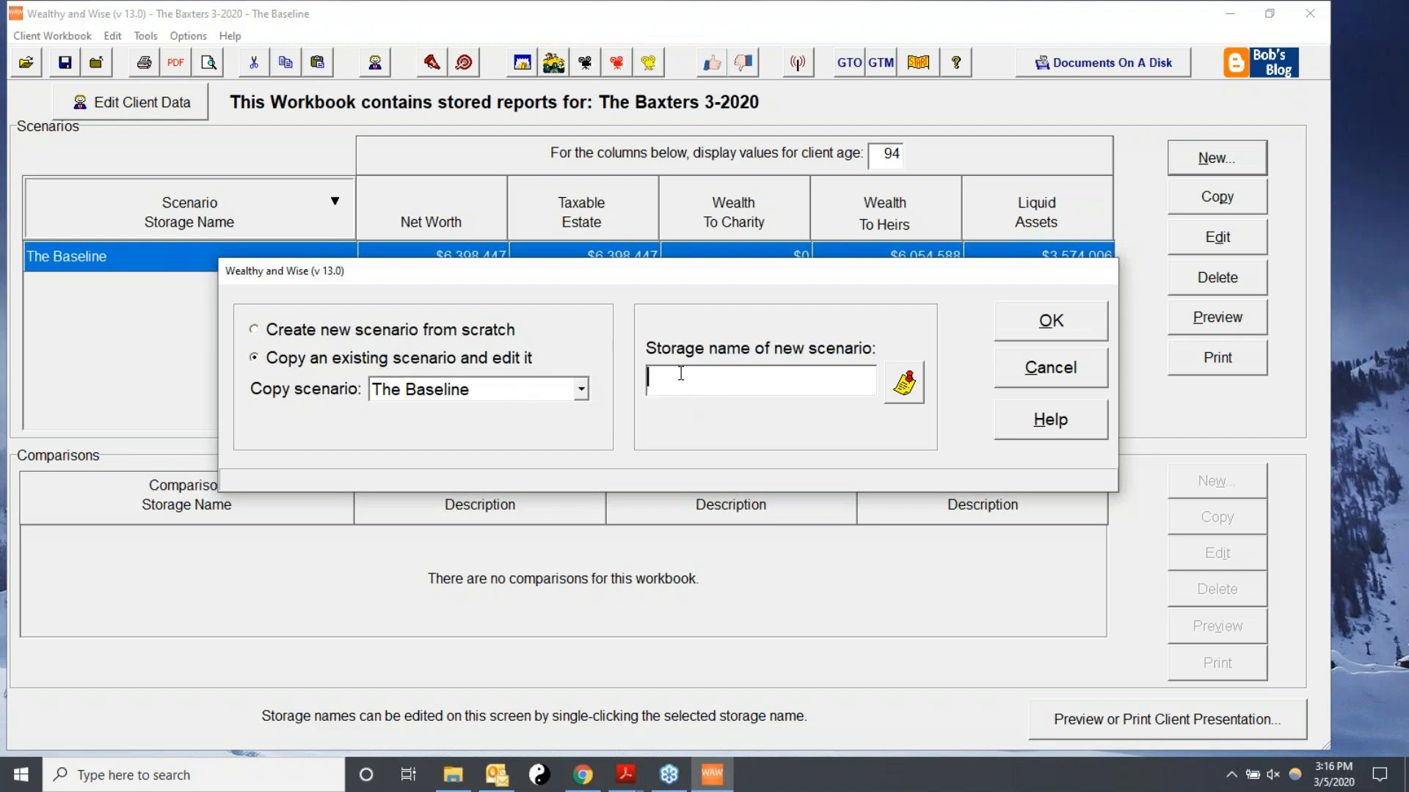
{"action": "type", "text": "Roth Conversion"}
{"action": "left_click", "coordinate": [1045, 326]}
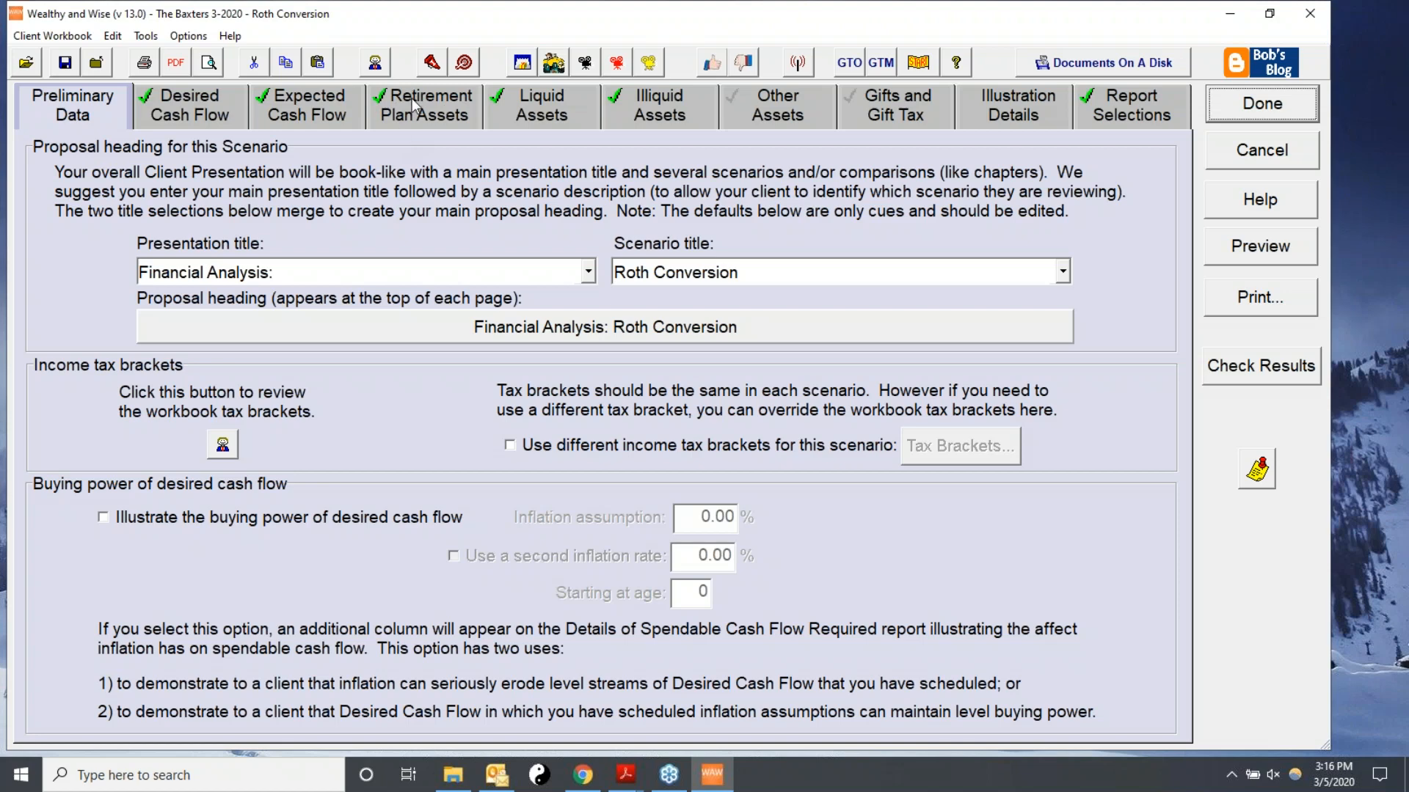
Include the client's Roth defined contribution plan as converting an existing defined contribution plan to a Roth.
{"action": "left_click", "coordinate": [418, 115]}
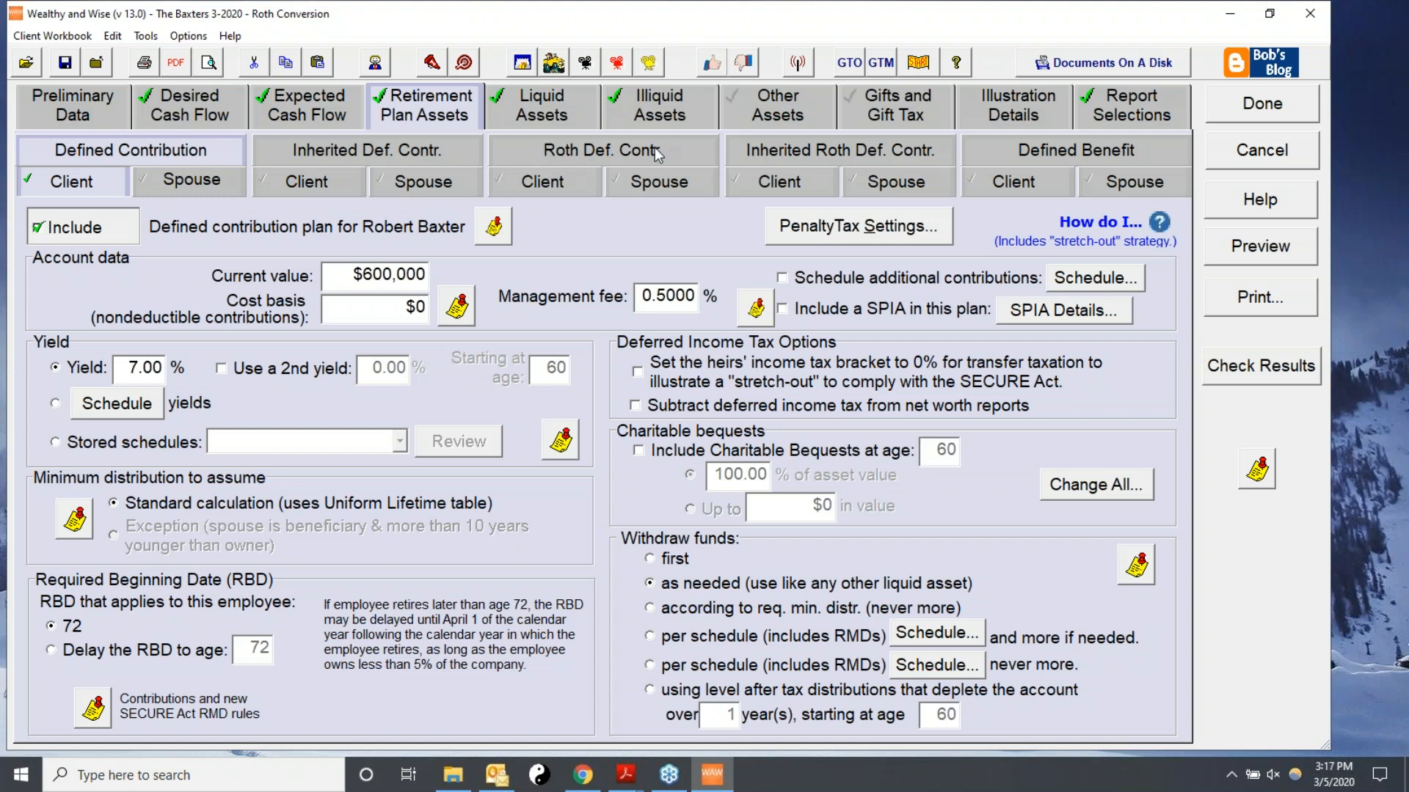
{"action": "left_click", "coordinate": [526, 188]}
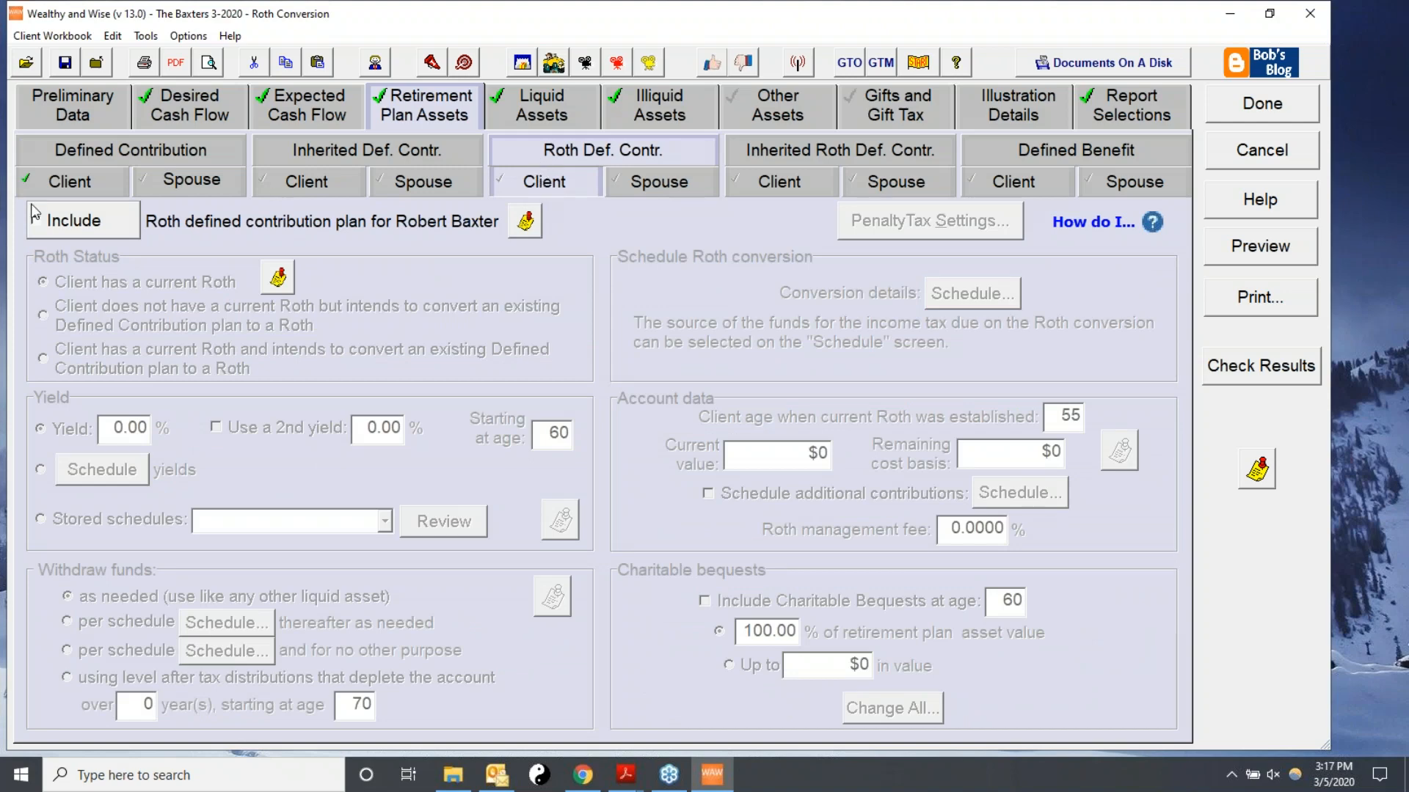
{"action": "left_click", "coordinate": [98, 230]}
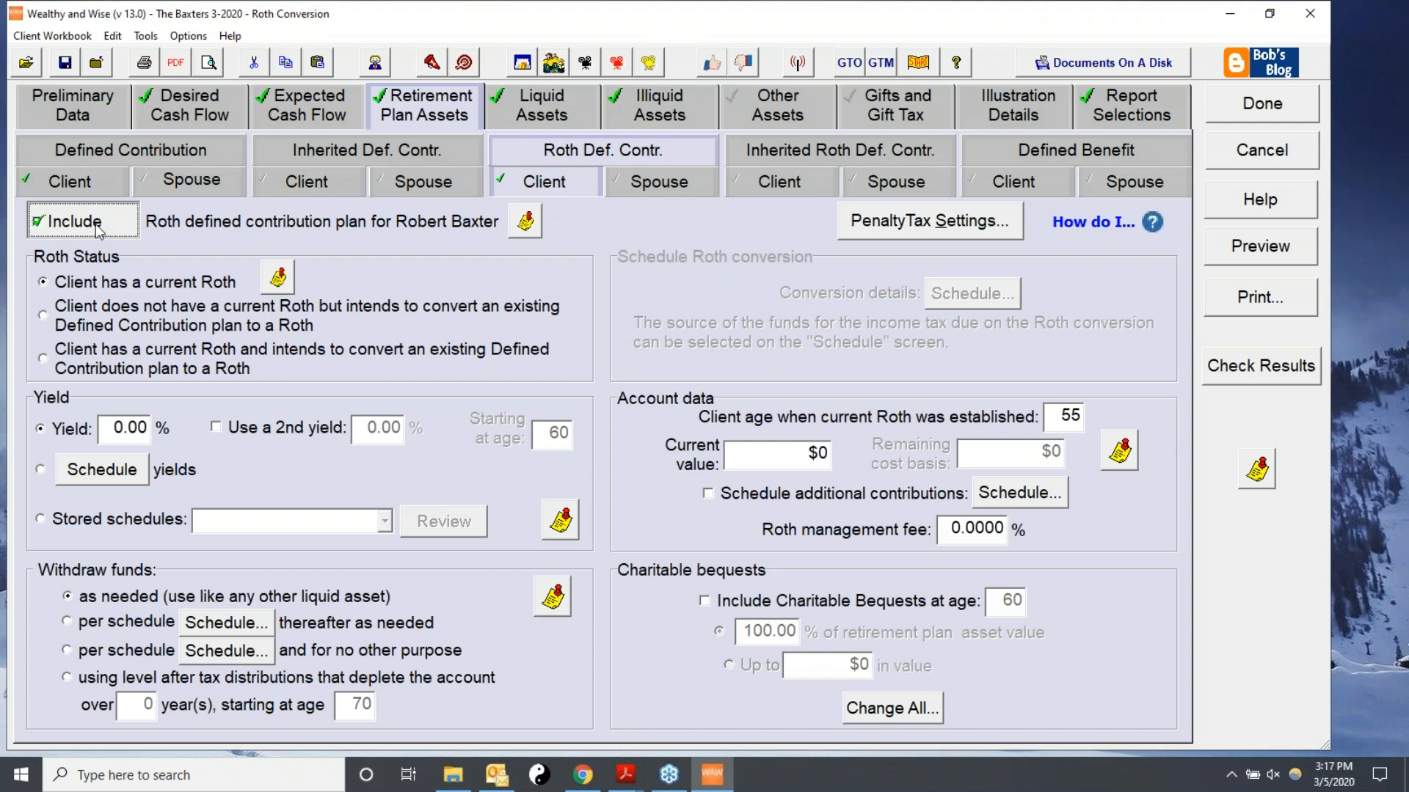
{"action": "left_click", "coordinate": [62, 318]}
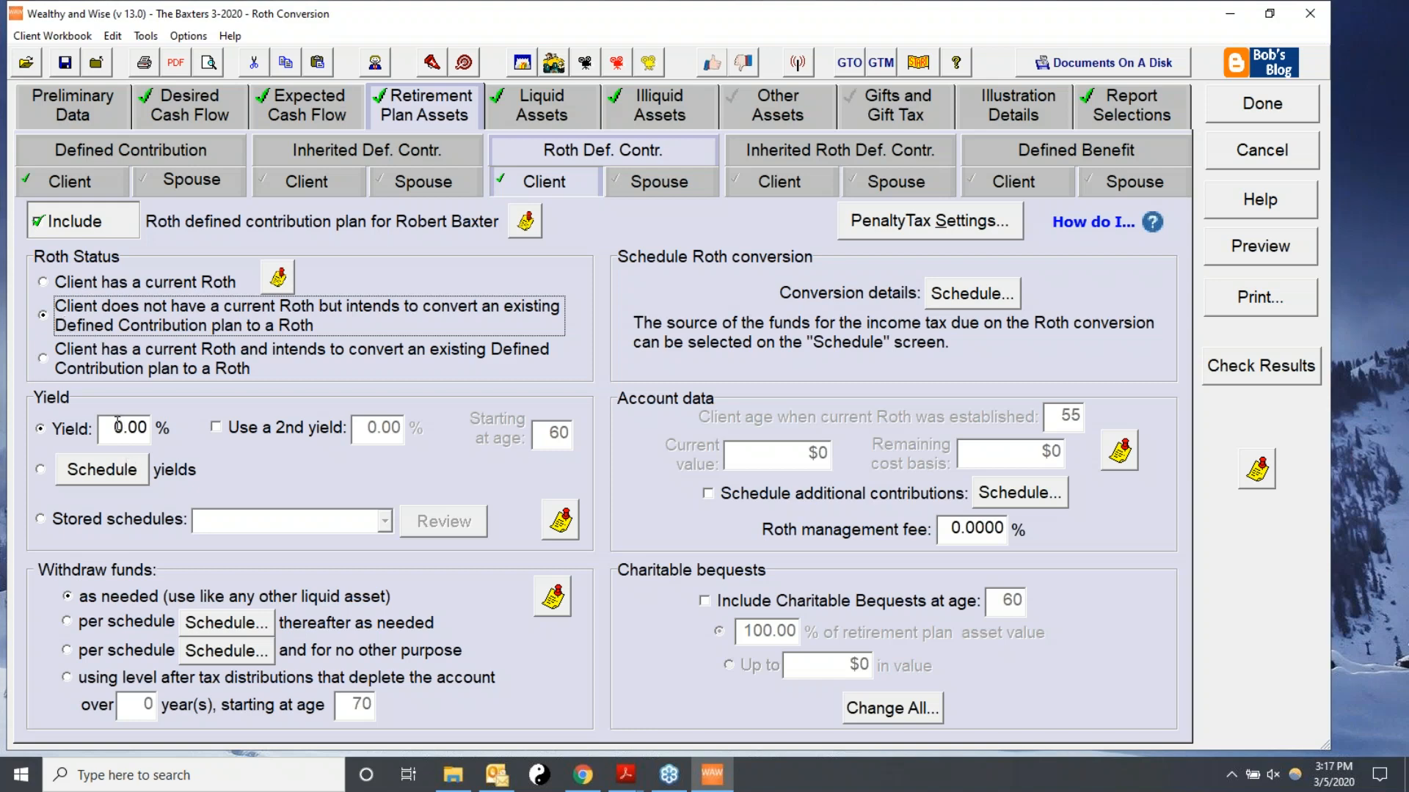
Set the Roth plan's yield to 7% and its management fee to 0.50%.
{"action": "left_click_drag", "start_coordinate": [114, 429], "coordinate": [183, 431]}
{"action": "type", "text": "7."}
{"action": "key", "text": "Tab"}
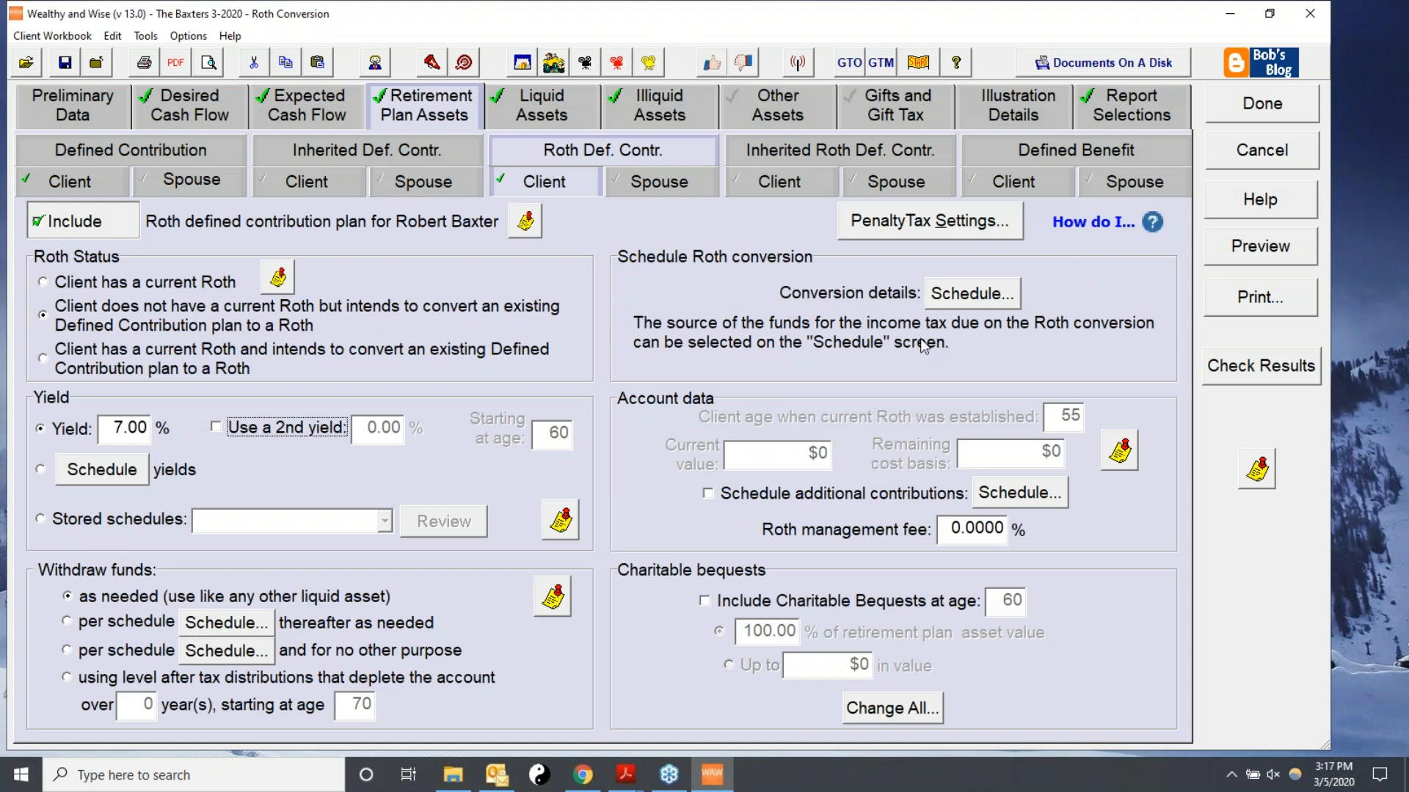
{"action": "left_click", "coordinate": [957, 527]}
{"action": "type", "text": "0.50"}
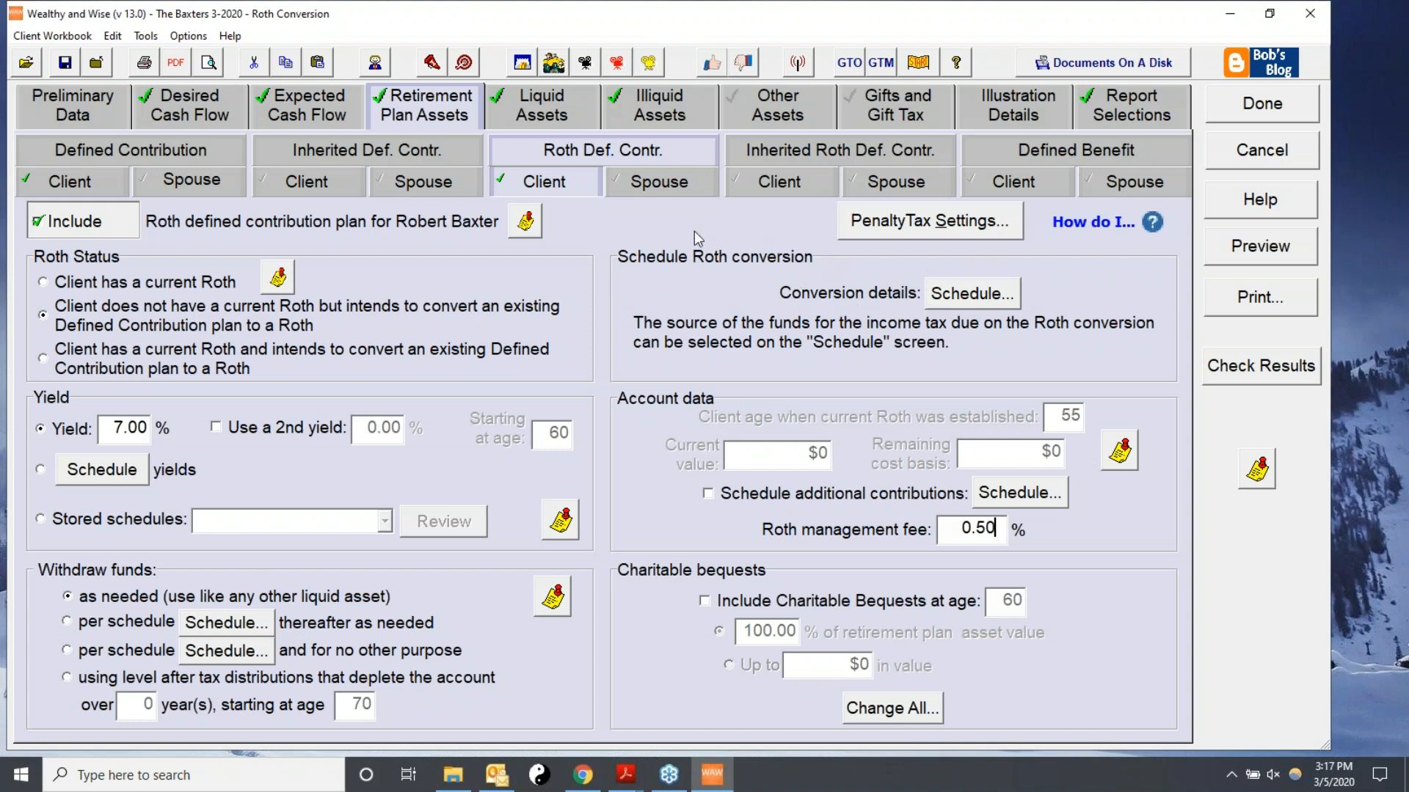
Open the Roth conversion schedule and enter a 600,000 conversion for the first year.
{"action": "left_click", "coordinate": [960, 301]}
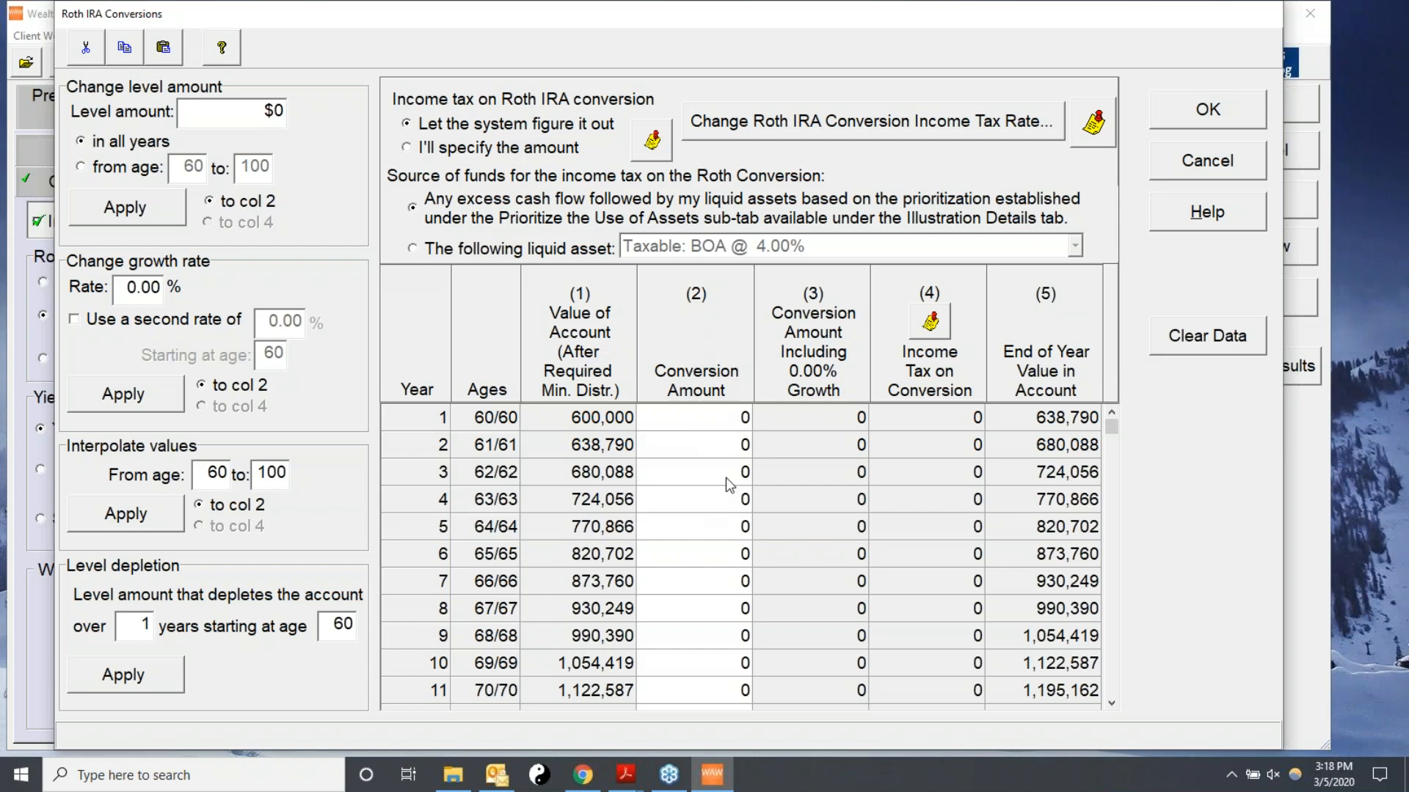
{"action": "left_click", "coordinate": [687, 425]}
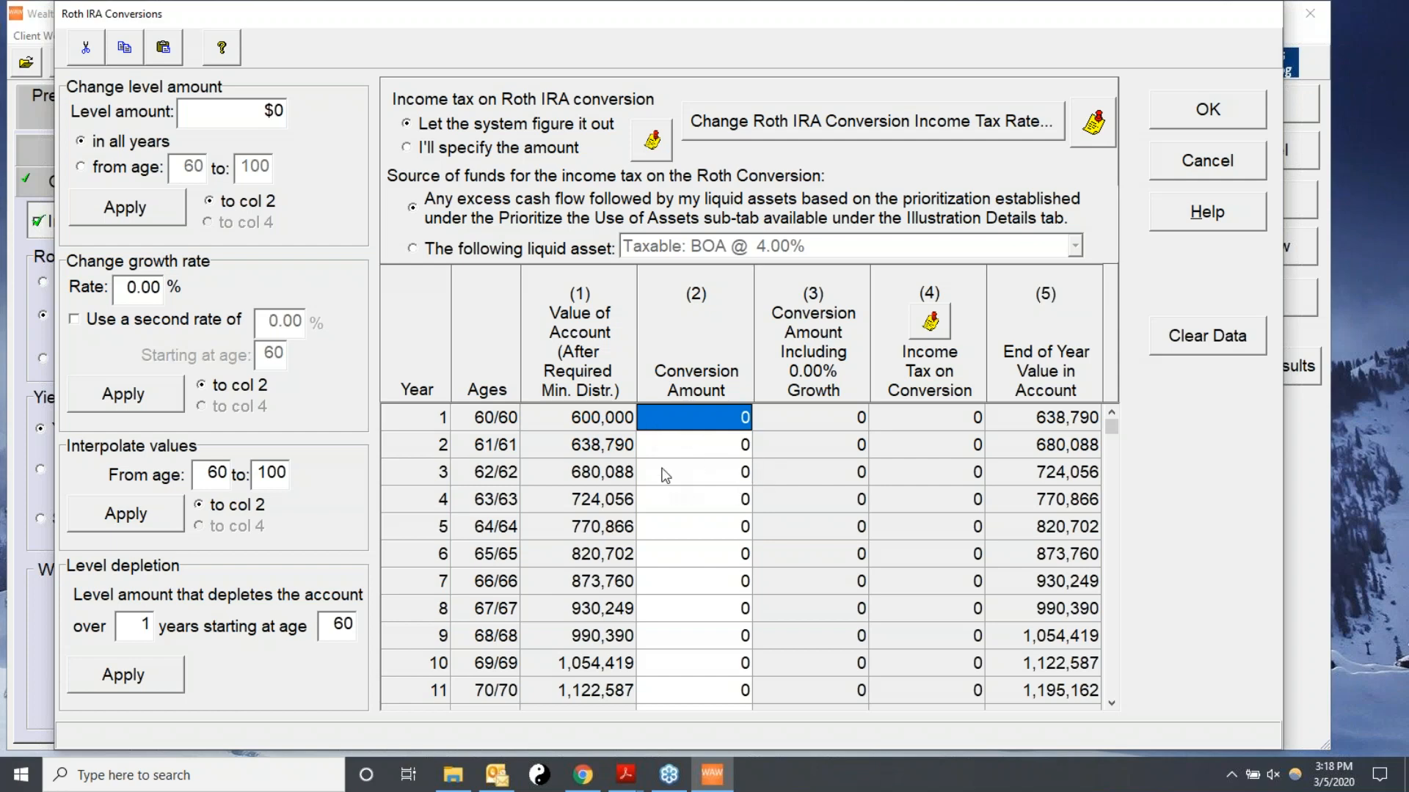
{"action": "type", "text": "600000"}
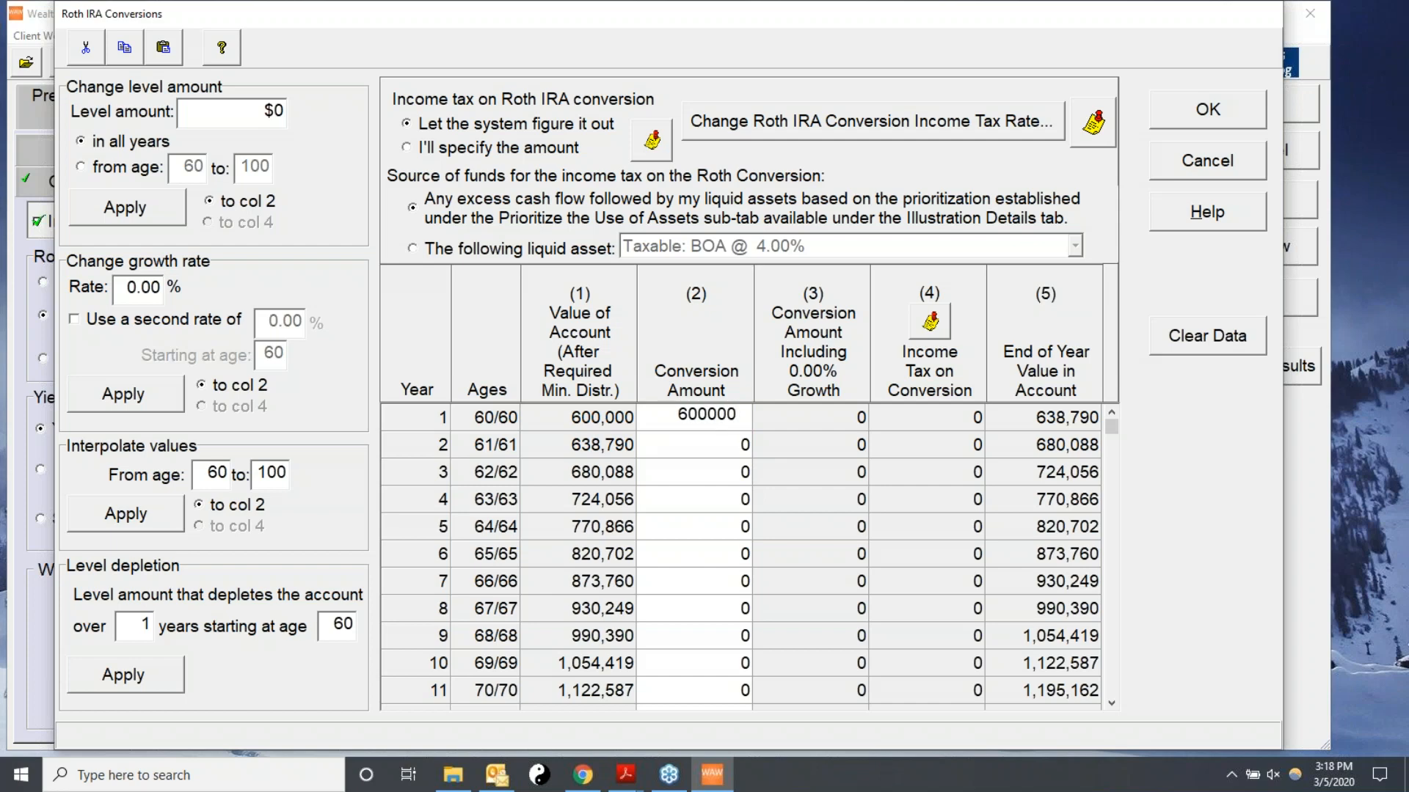
{"action": "key", "text": "Return"}
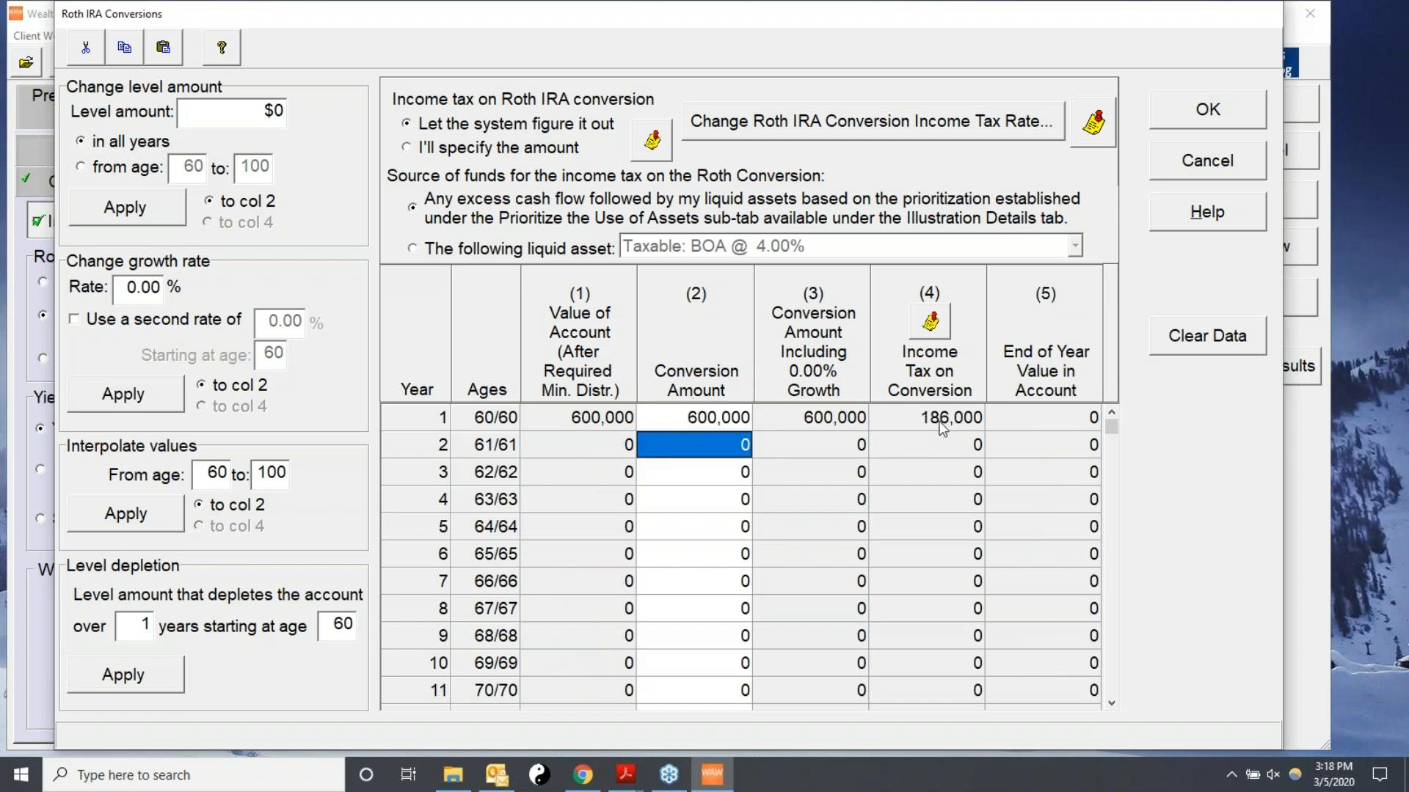
Change the conversion amount to 80,000 and fill it down for each year from ages 60 through 70.
{"action": "key", "text": "Up"}
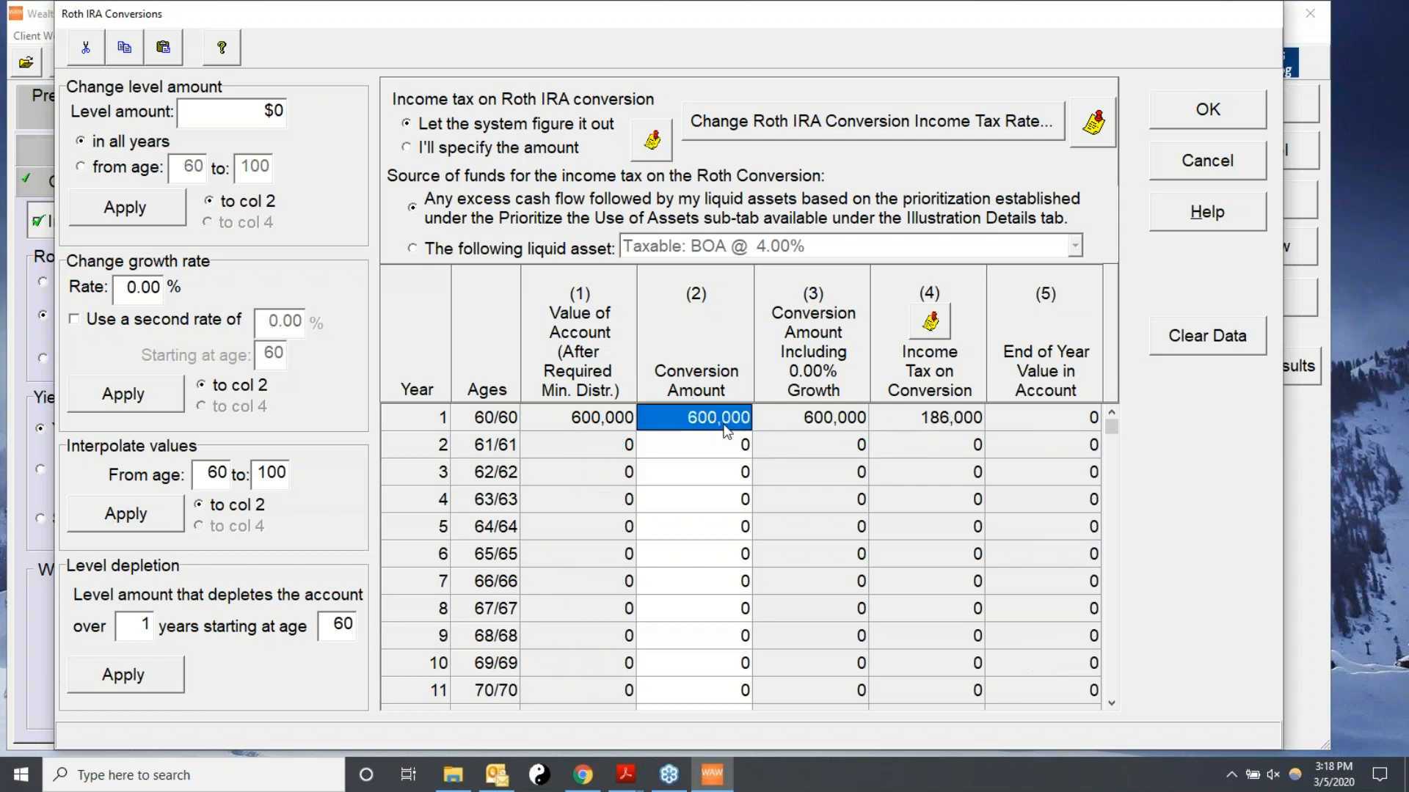
{"action": "type", "text": "10"}
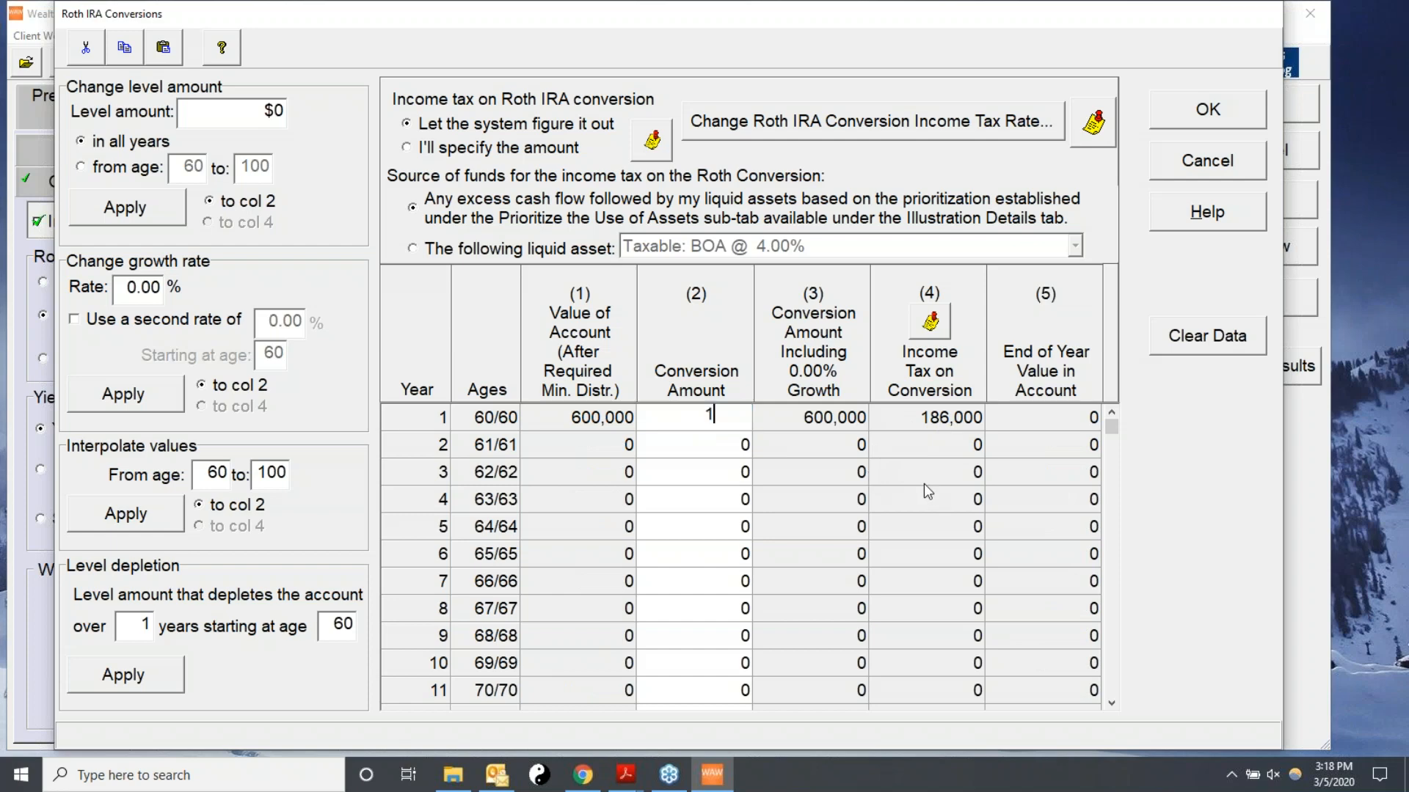
{"action": "key", "text": "BackSpace"}
{"action": "key", "text": "BackSpace"}
{"action": "type", "text": "80000"}
{"action": "key", "text": "Return"}
{"action": "key", "text": "Return"}
{"action": "key", "text": "Return"}
{"action": "key", "text": "Return"}
{"action": "key", "text": "Return"}
{"action": "key", "text": "Return"}
{"action": "key", "text": "Return"}
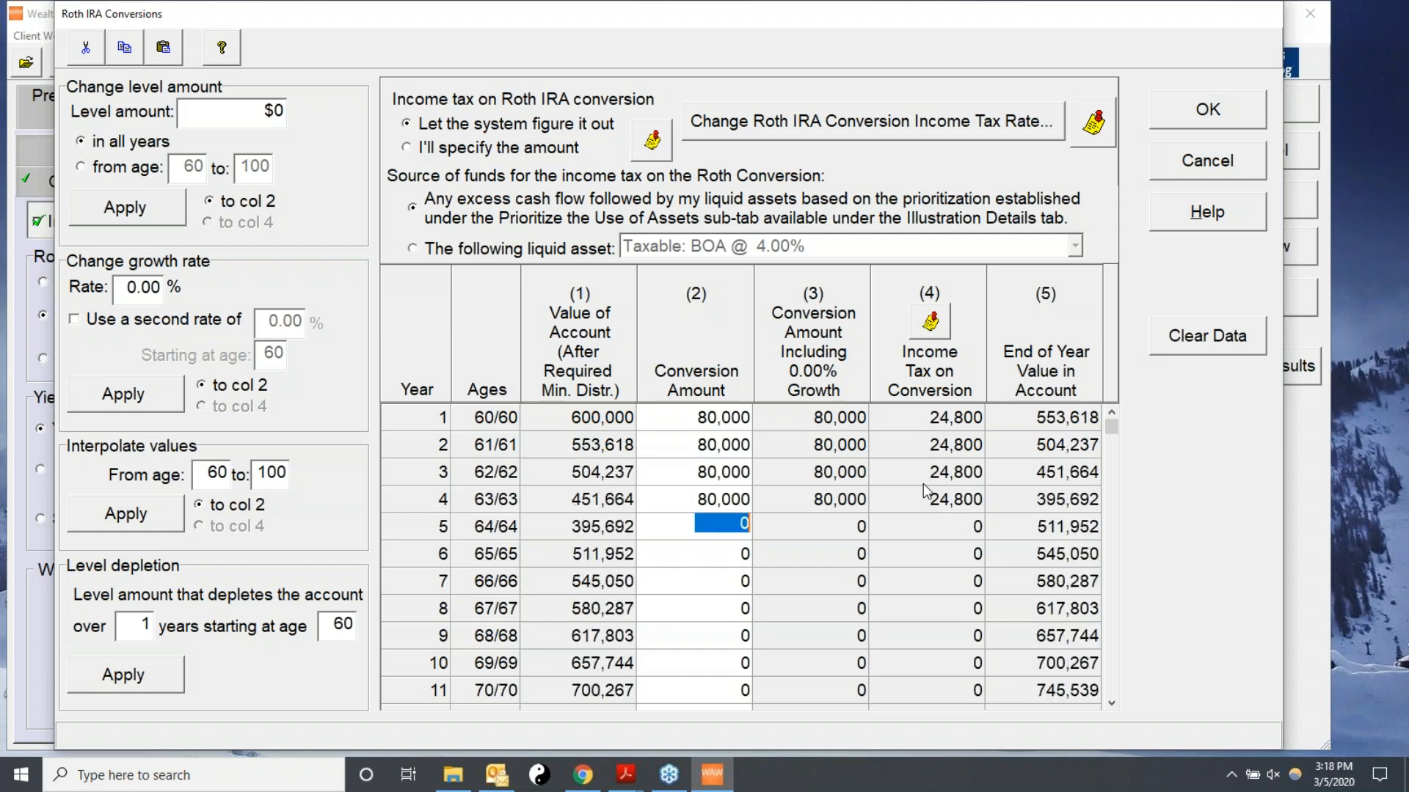
{"action": "key", "text": "Return"}
{"action": "key", "text": "Return"}
{"action": "key", "text": "Return"}
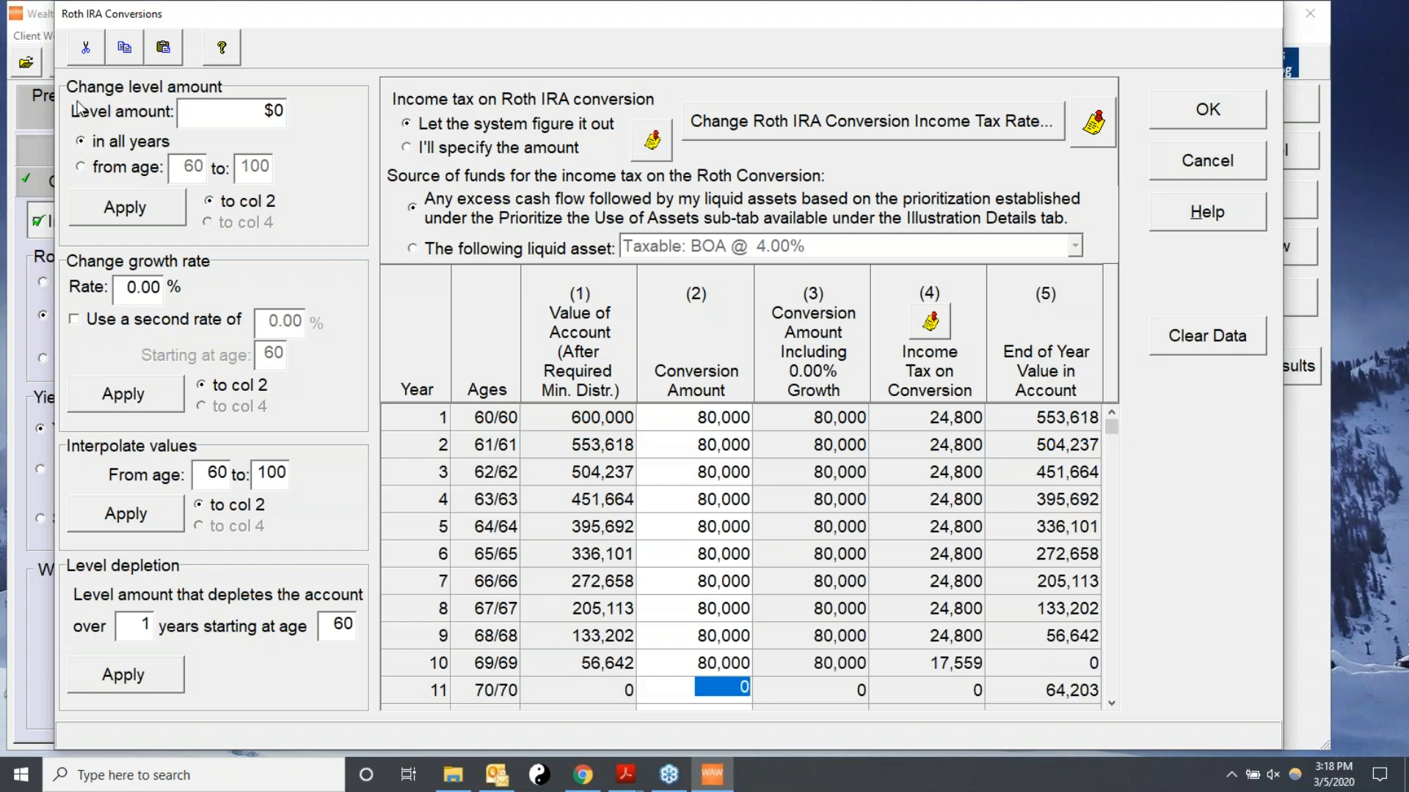
{"action": "key", "text": "Return"}
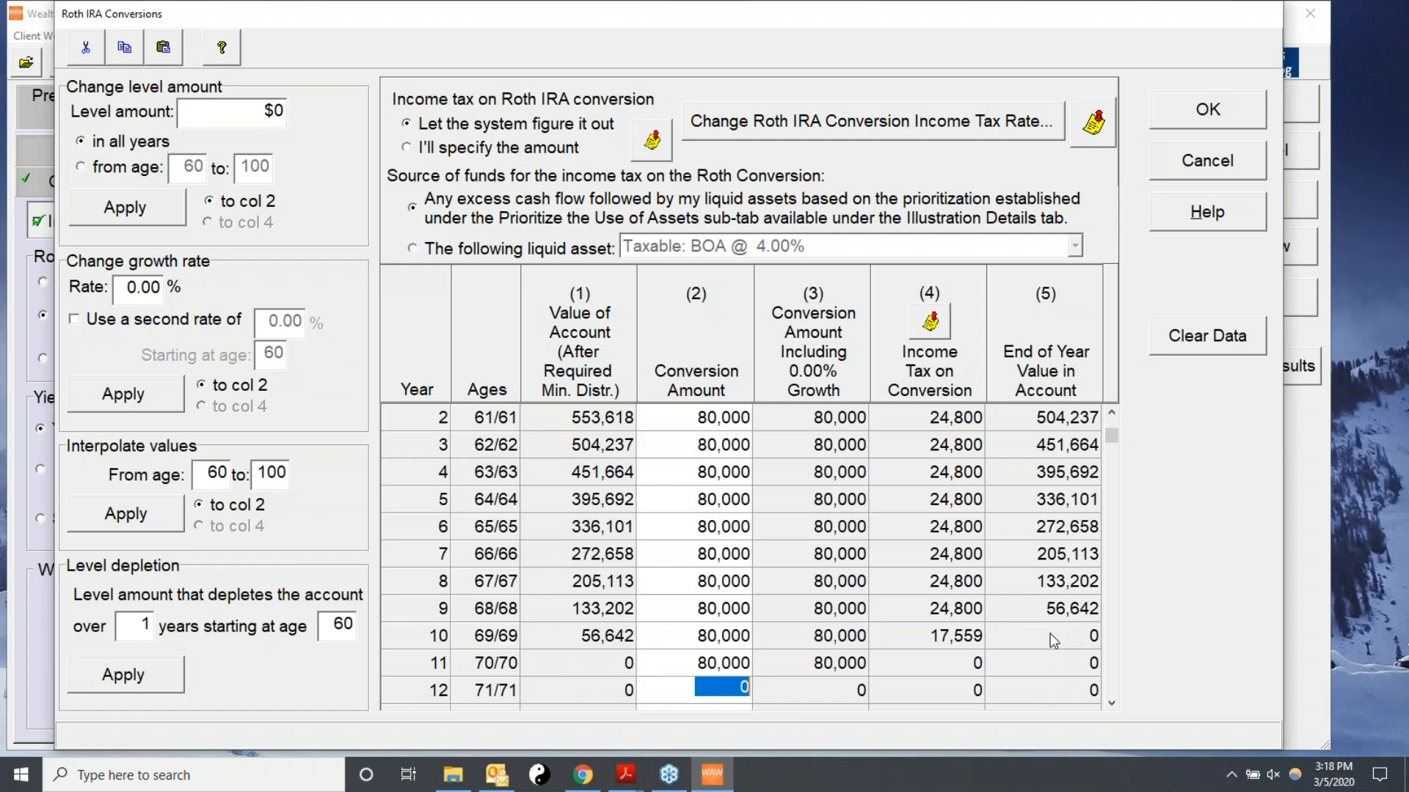
Set the Roth conversion income tax rate to a different rate of 35% for both pre-retirement and retirement.
{"action": "left_click", "coordinate": [1109, 412]}
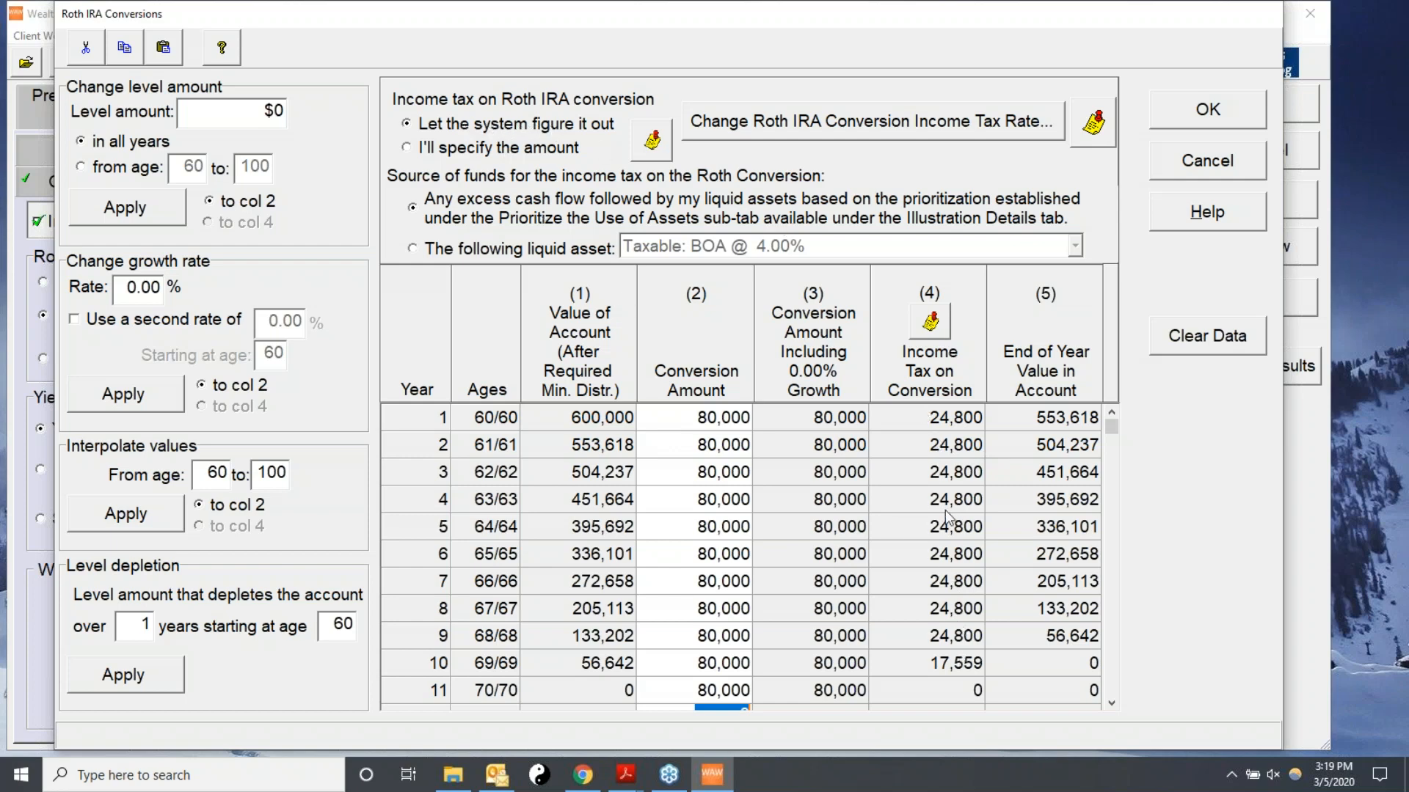
{"action": "left_click", "coordinate": [765, 122]}
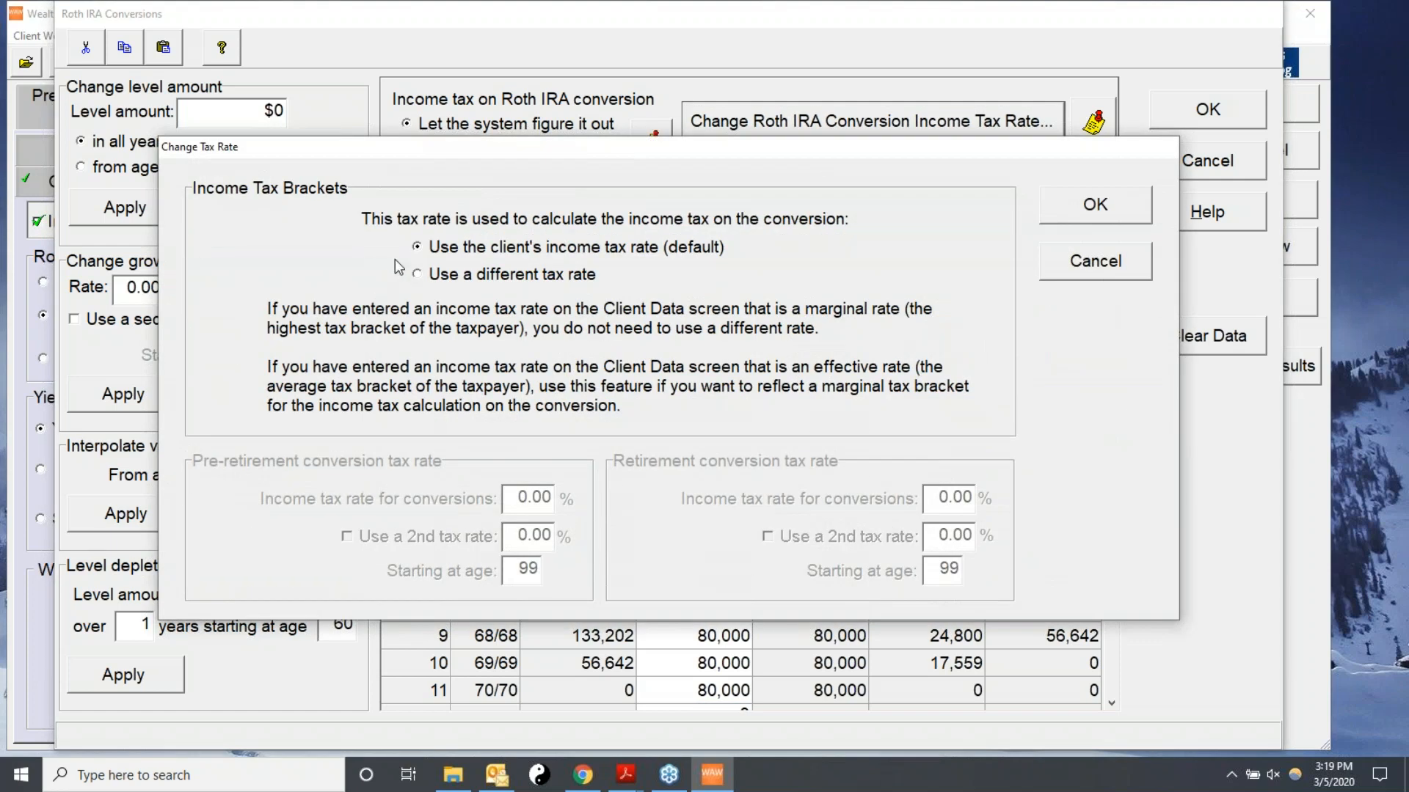
{"action": "left_click", "coordinate": [429, 278]}
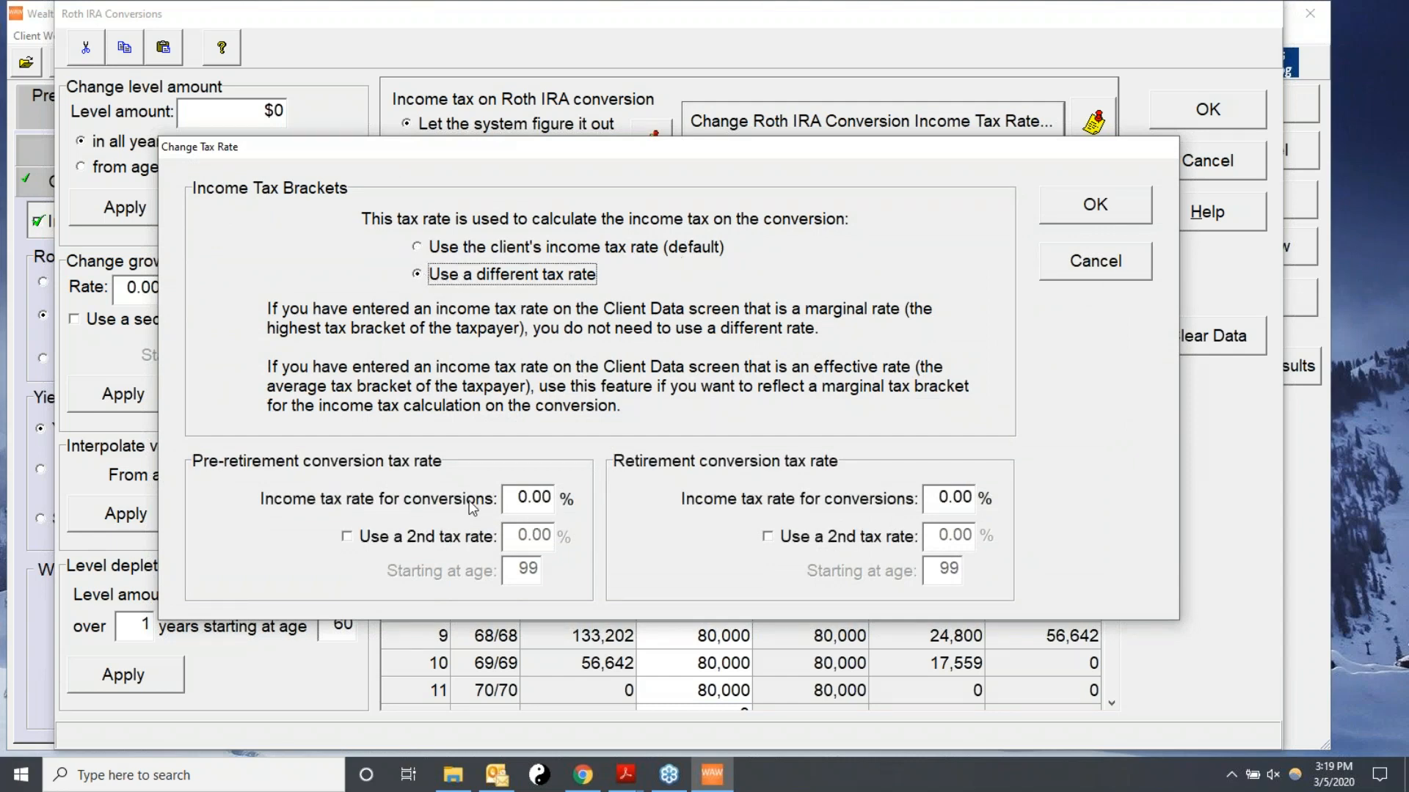
{"action": "left_click", "coordinate": [523, 498]}
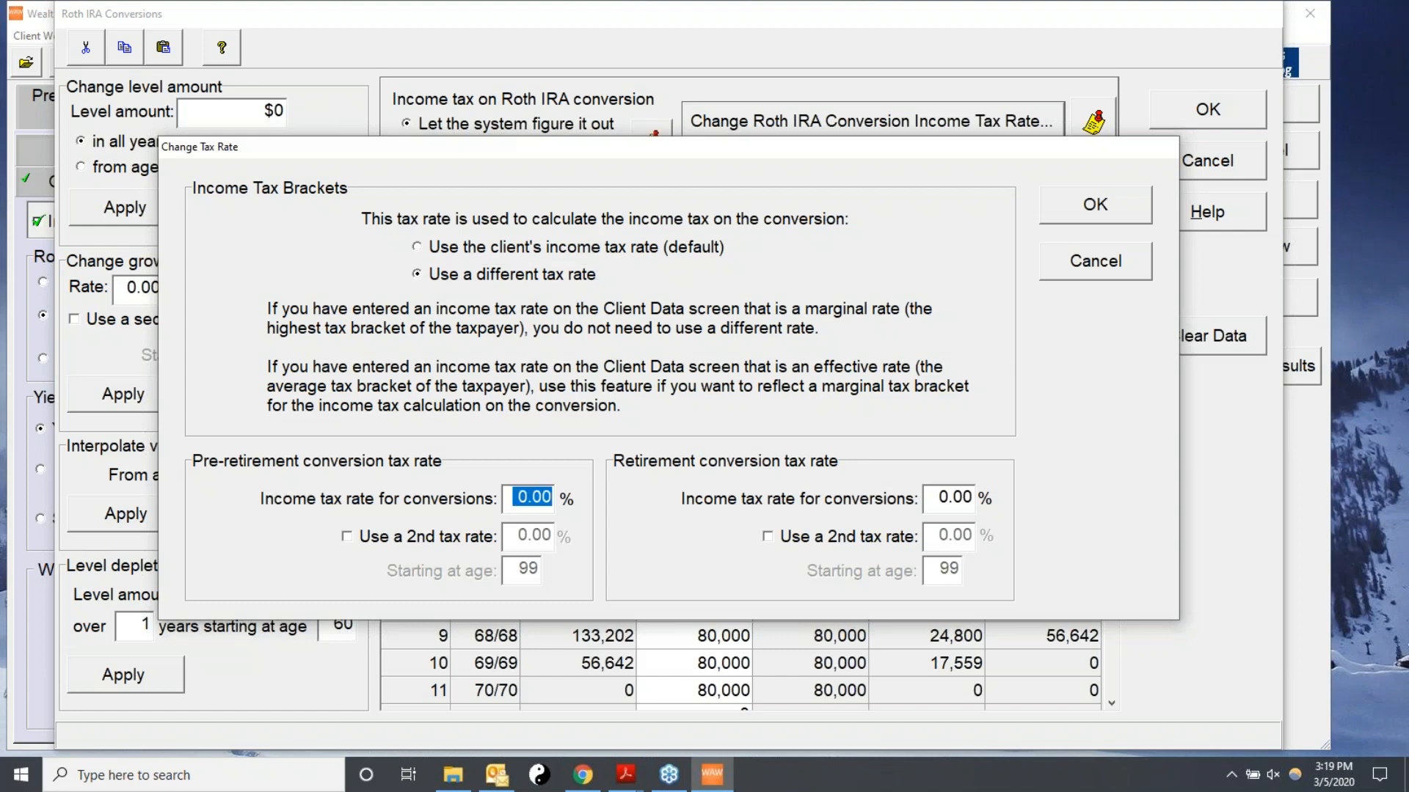
{"action": "type", "text": "21"}
{"action": "key", "text": "Tab"}
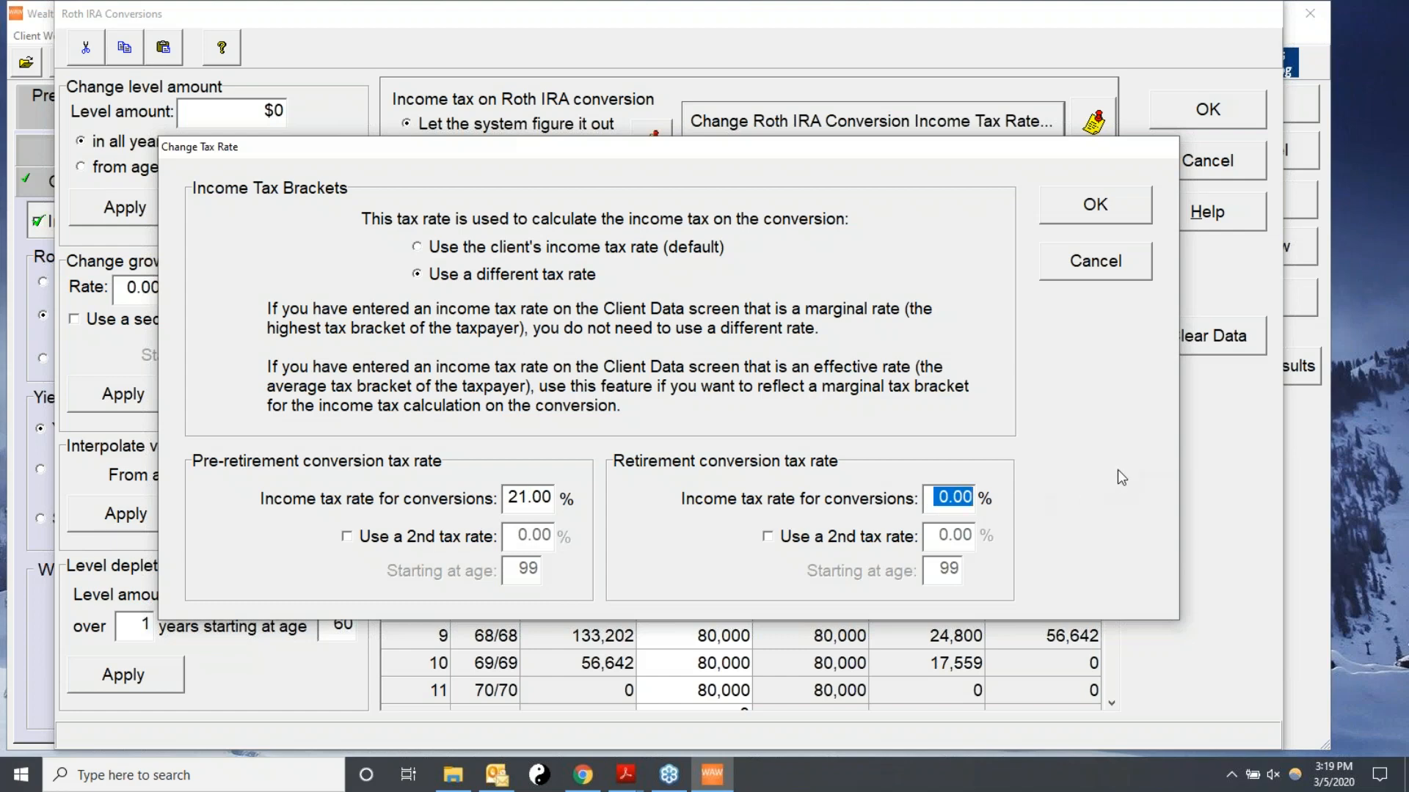
{"action": "type", "text": "21"}
{"action": "left_click_drag", "start_coordinate": [512, 497], "coordinate": [635, 484]}
{"action": "type", "text": "35"}
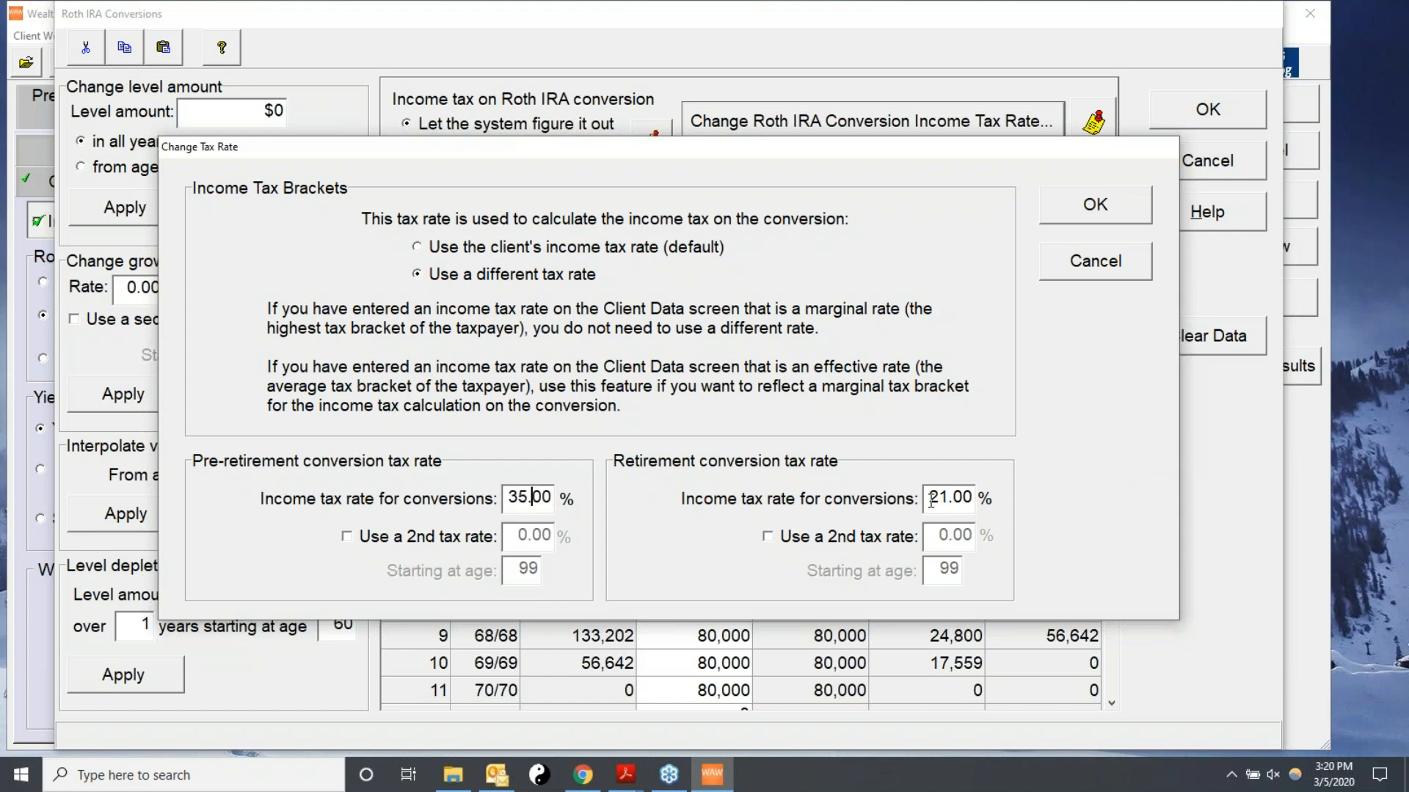
{"action": "left_click_drag", "start_coordinate": [931, 501], "coordinate": [1003, 496]}
{"action": "type", "text": "35"}
{"action": "left_click", "coordinate": [1105, 267]}
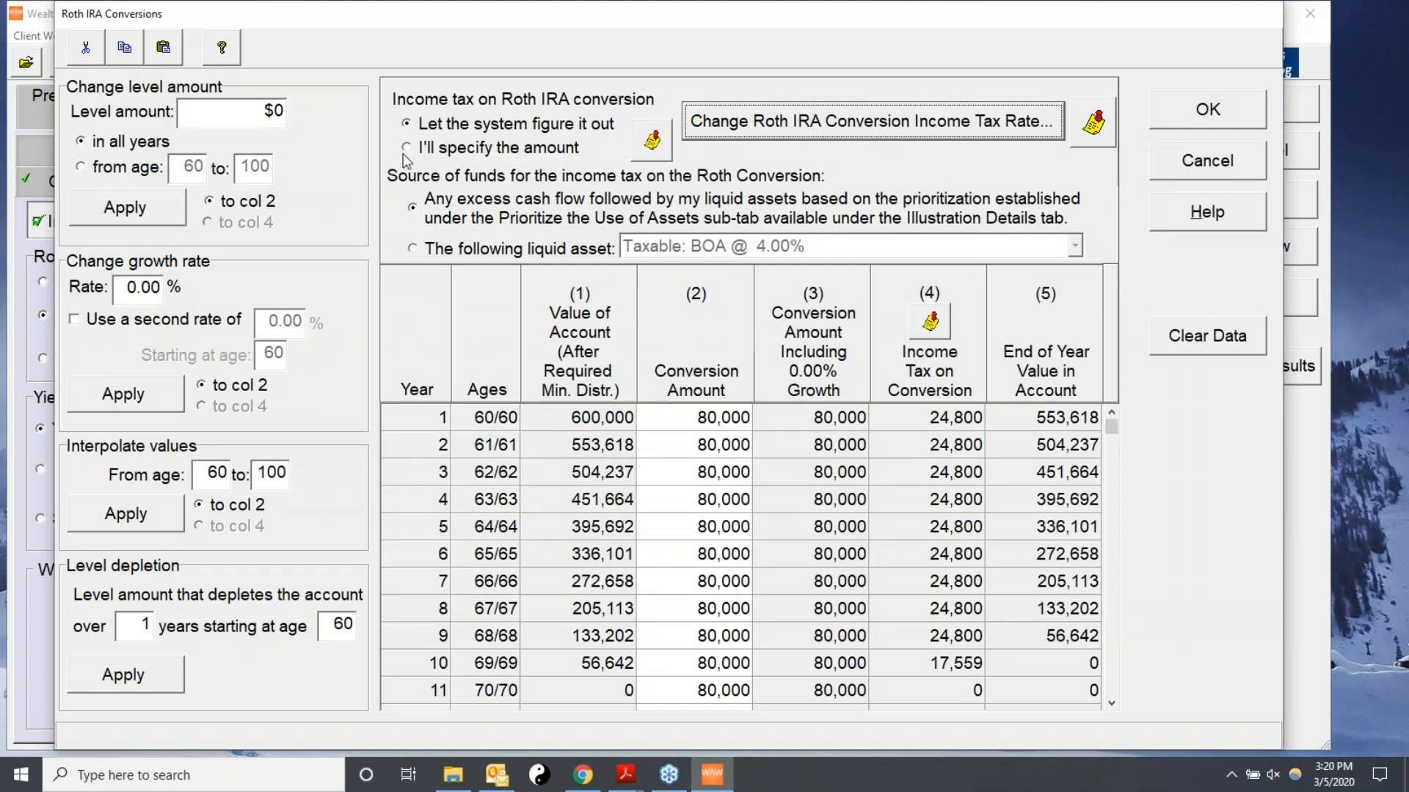
{"action": "left_click", "coordinate": [882, 126]}
{"action": "left_click", "coordinate": [1108, 262]}
Try paying the conversion tax from the Taxable: BOA @ 4.00% liquid asset instead of excess cash flow.
{"action": "left_click", "coordinate": [413, 249]}
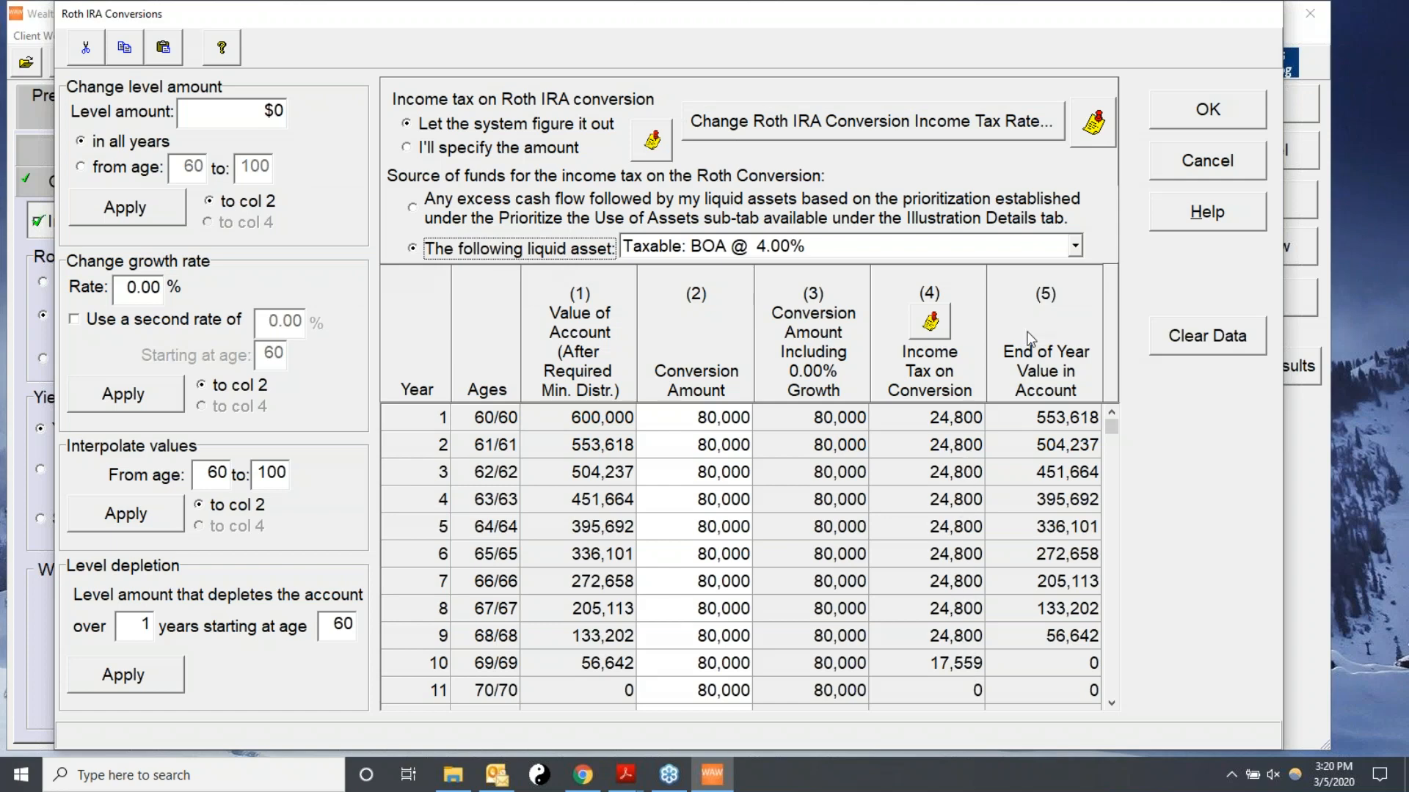
{"action": "left_click", "coordinate": [1073, 247]}
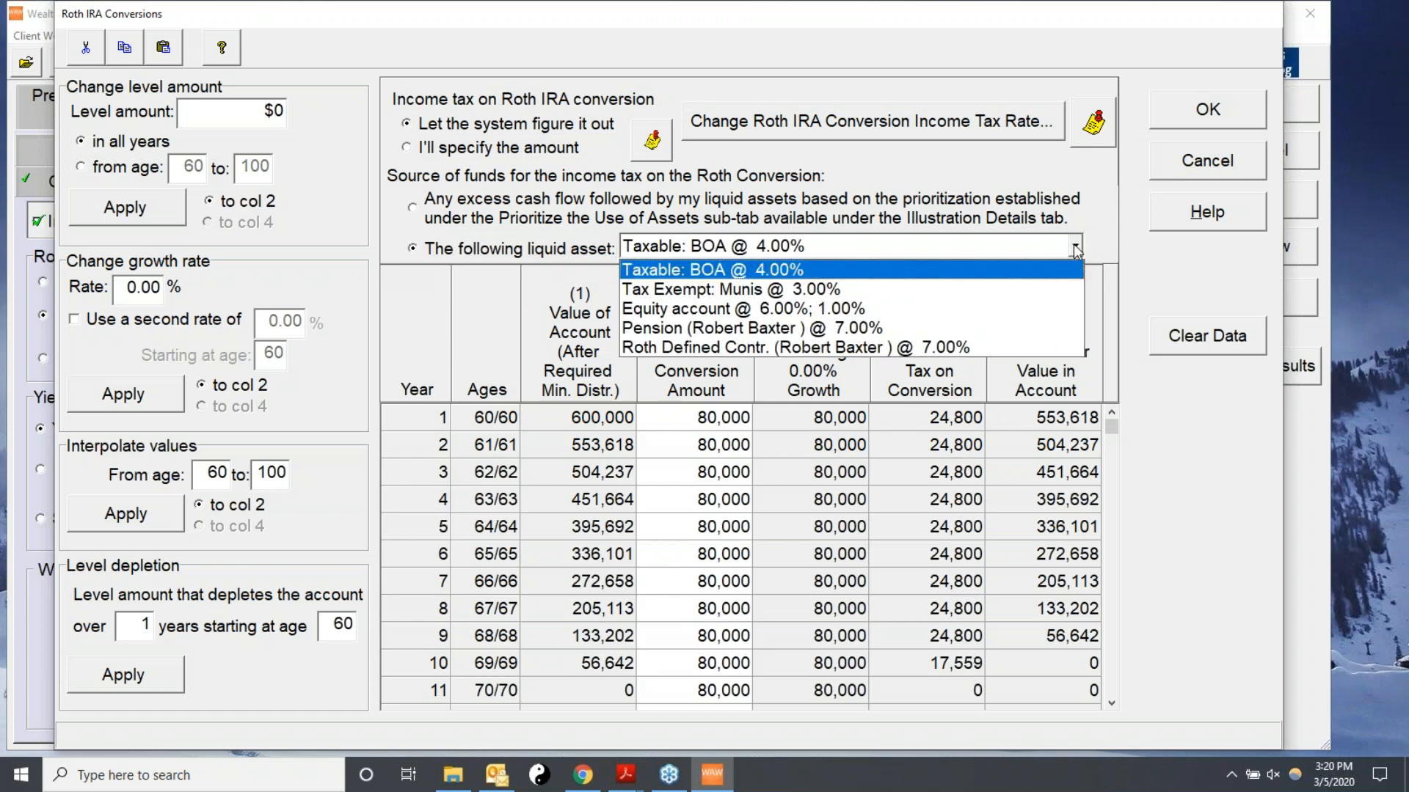
{"action": "left_click", "coordinate": [694, 272]}
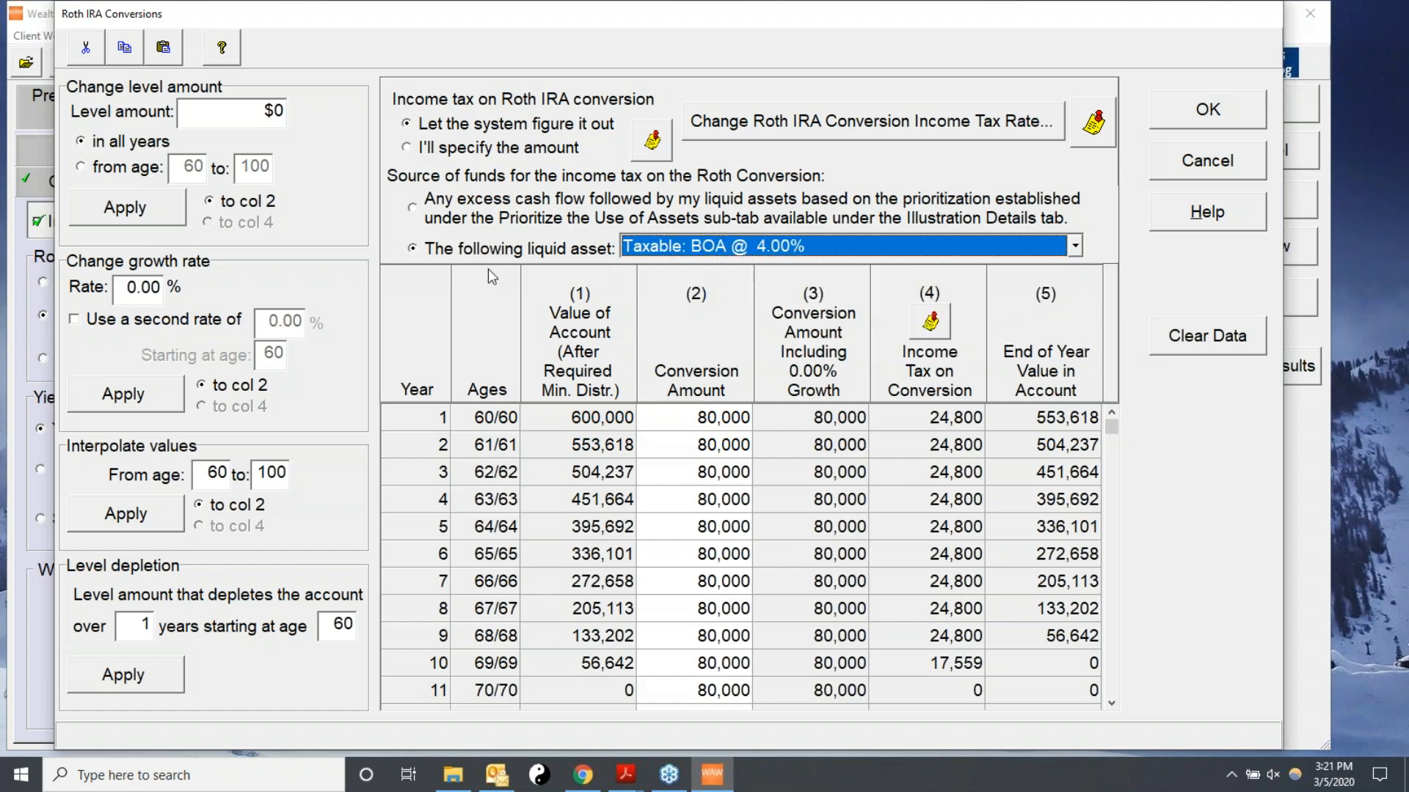
{"action": "left_click", "coordinate": [413, 207]}
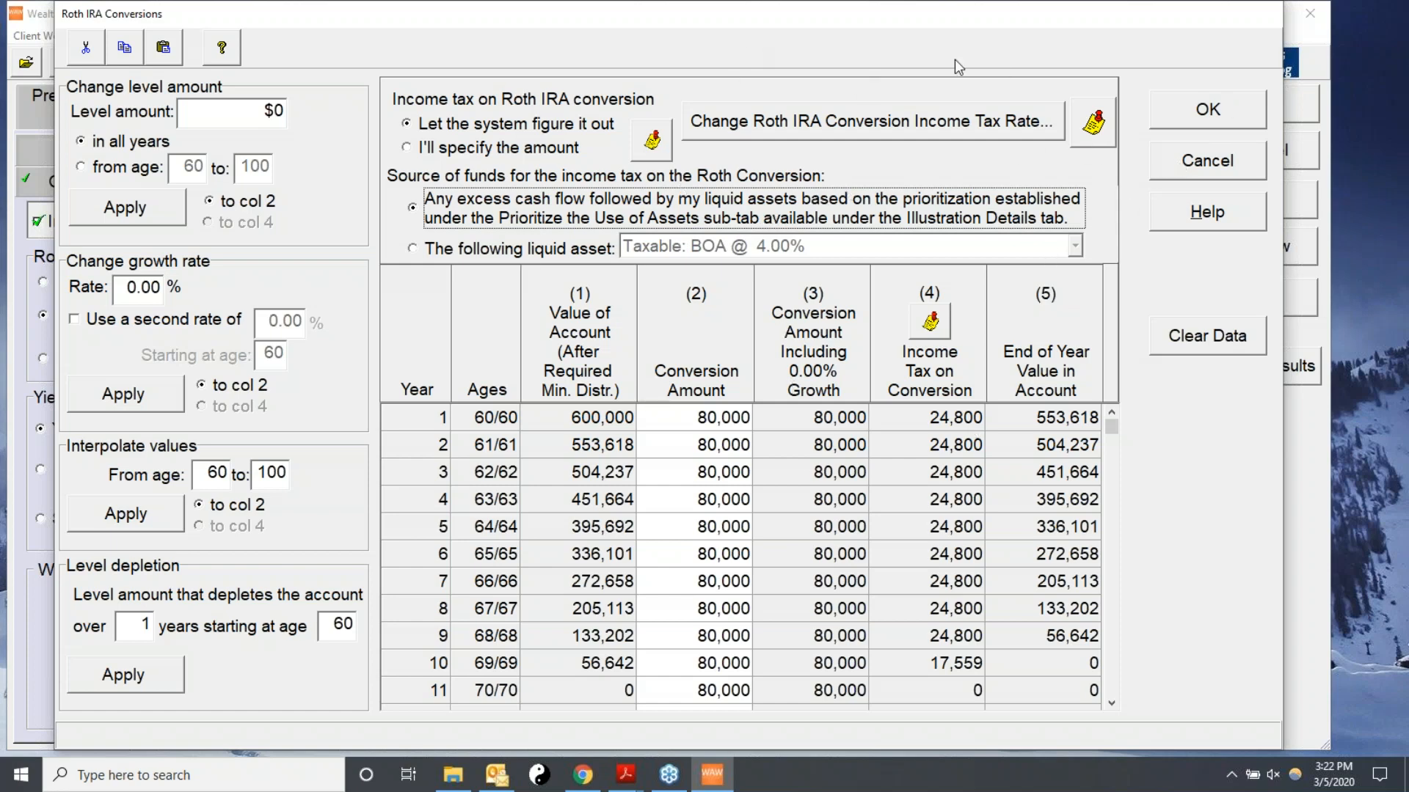
Accept the conversion schedule and quick-preview the Cash Flow Analysis report from the selected reports.
{"action": "left_click", "coordinate": [1204, 117]}
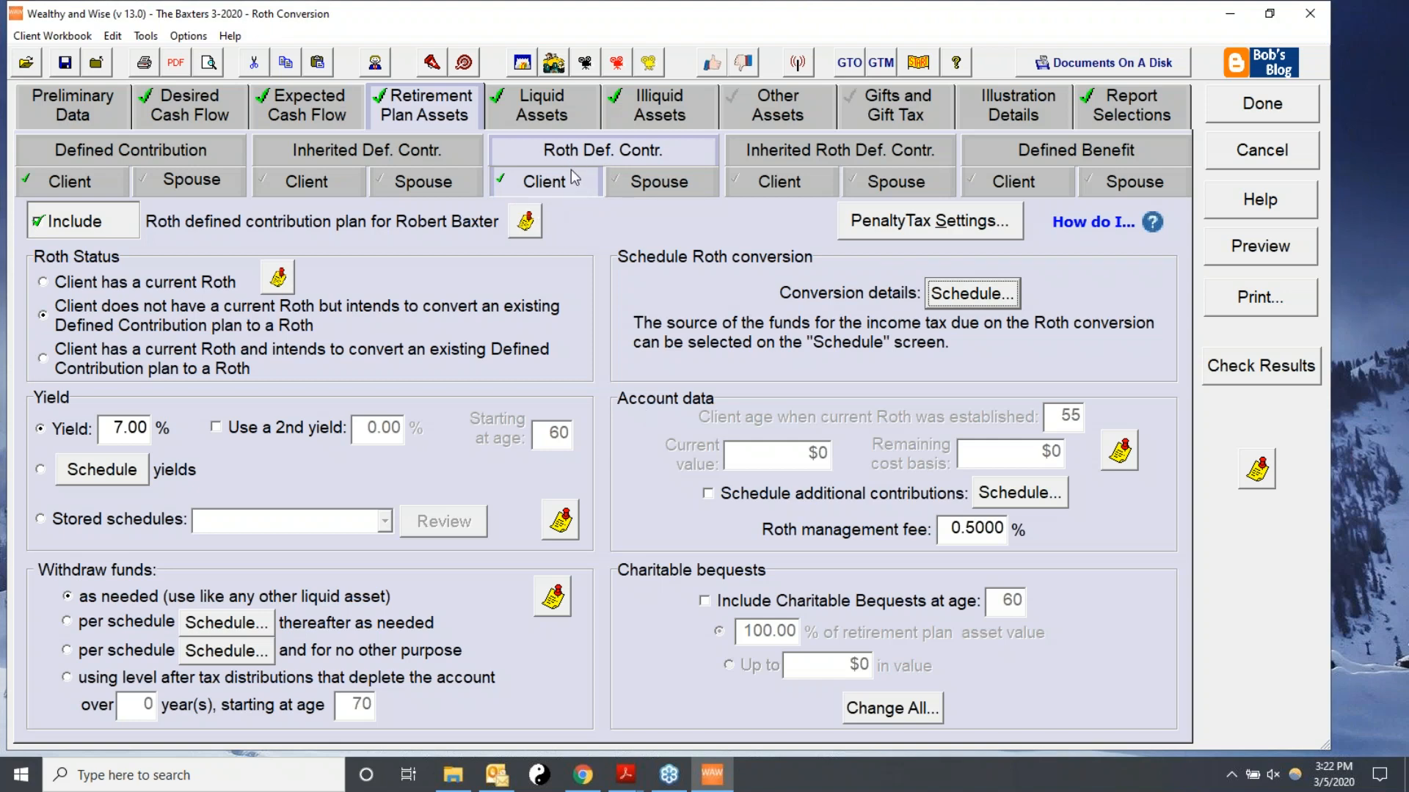
{"action": "left_click", "coordinate": [1167, 112]}
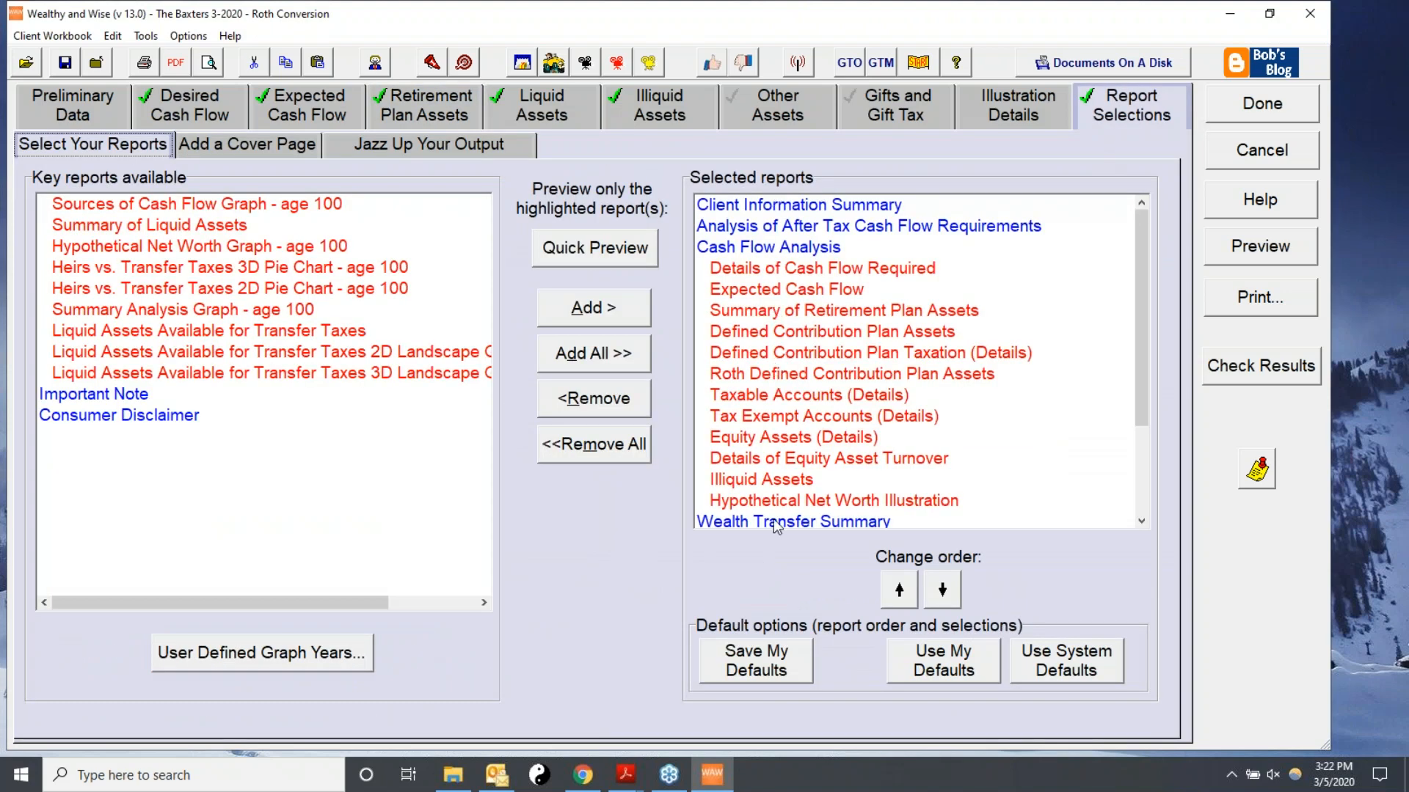
{"action": "left_click", "coordinate": [769, 246]}
{"action": "double_click", "coordinate": [769, 247]}
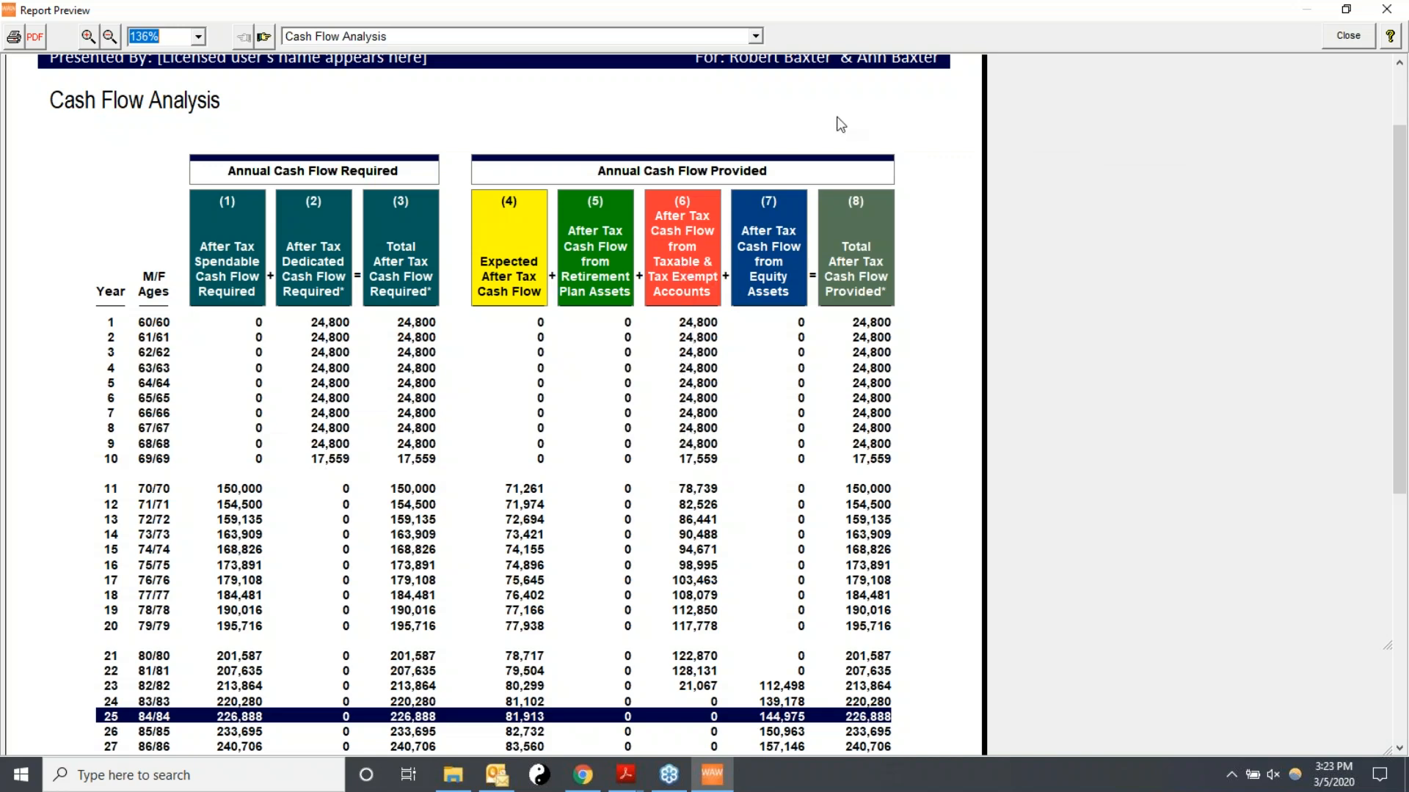
{"action": "left_click", "coordinate": [1348, 35]}
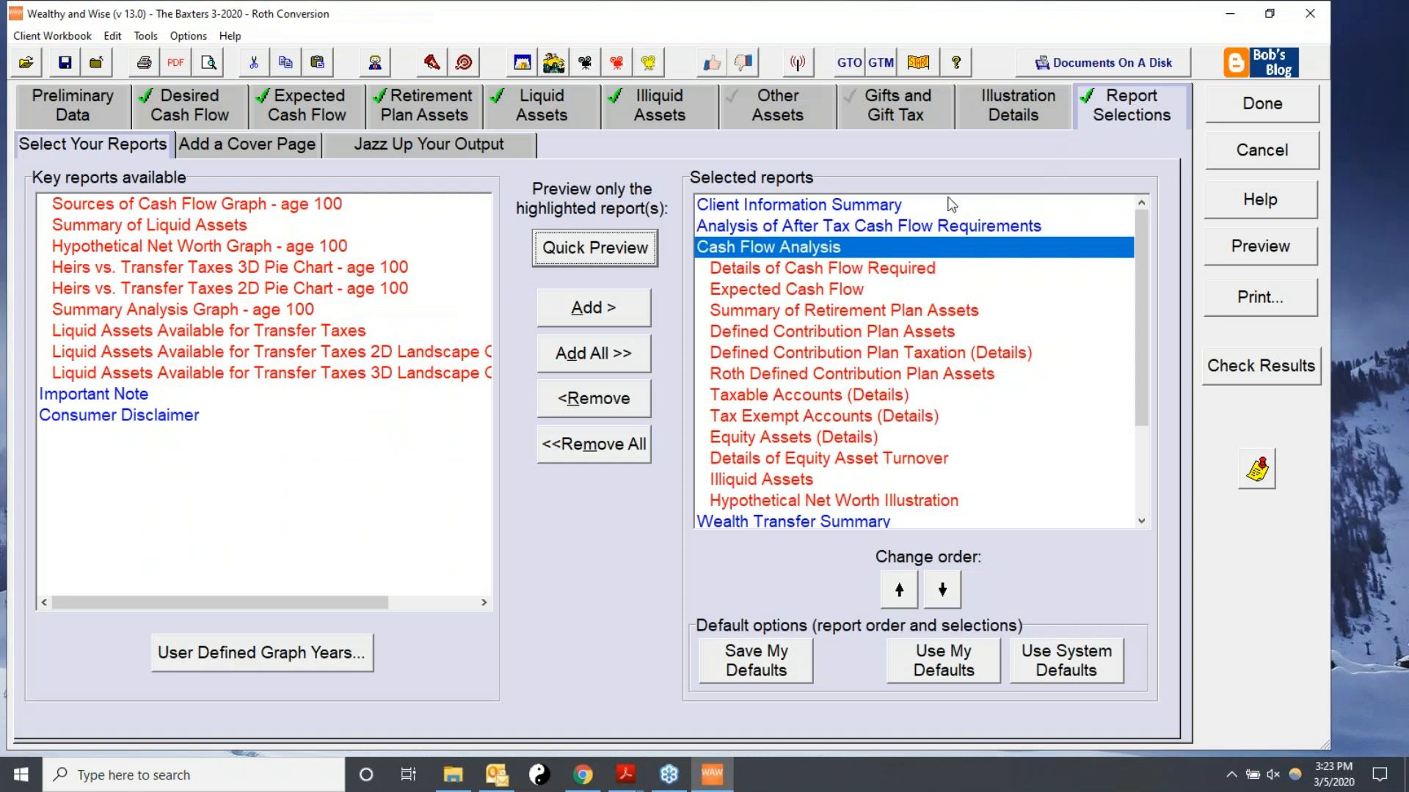
Quick-preview the Roth Defined Contribution Plan Assets report and scroll through its yearly conversions.
{"action": "left_click", "coordinate": [736, 375]}
{"action": "left_click", "coordinate": [575, 253]}
{"action": "scroll", "coordinate": [738, 302], "scroll_direction": "down", "scroll_amount": 2}
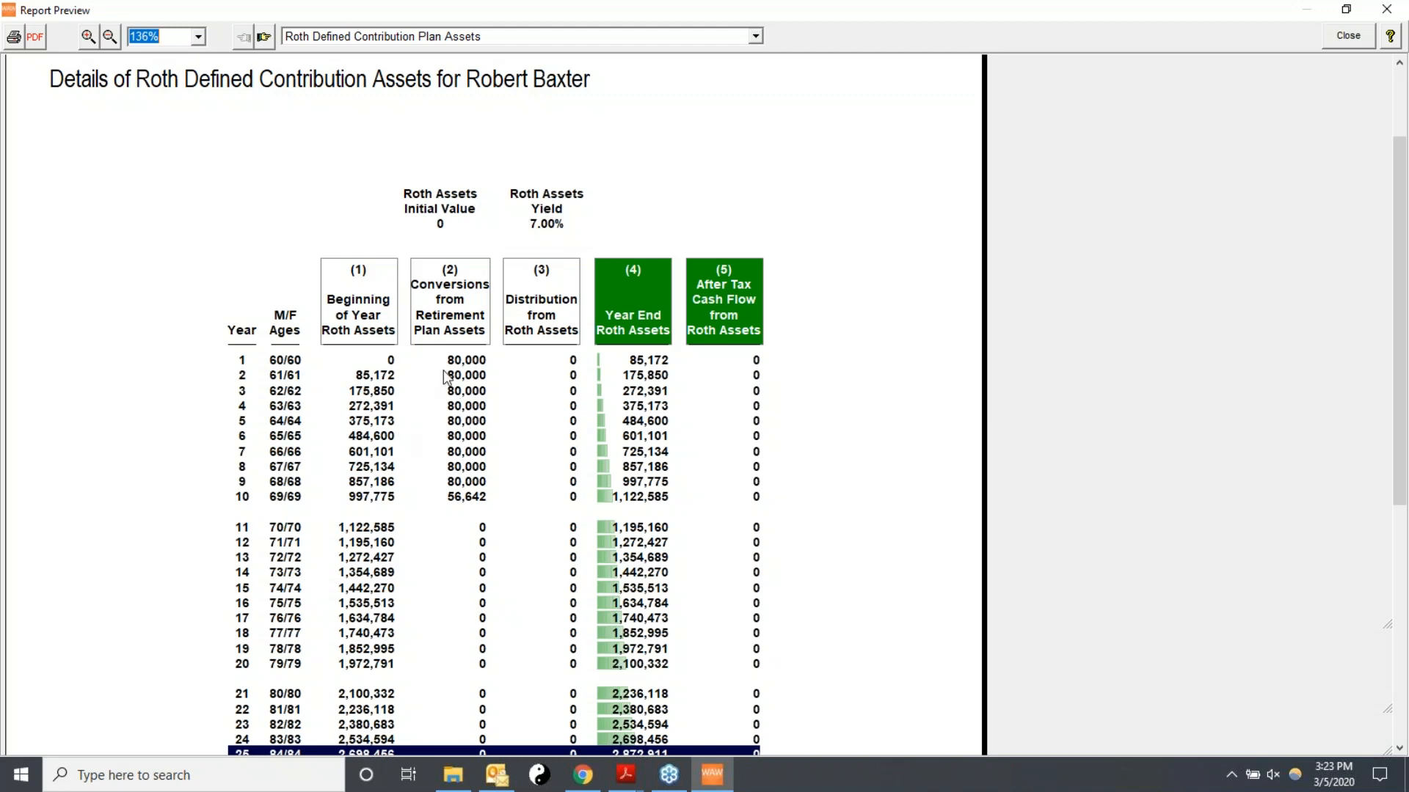
Scroll through the remaining years of the Roth Defined Contribution Plan Assets report and close the preview.
{"action": "scroll", "coordinate": [459, 378], "scroll_direction": "down", "scroll_amount": 2}
{"action": "scroll", "coordinate": [459, 378], "scroll_direction": "down", "scroll_amount": 4}
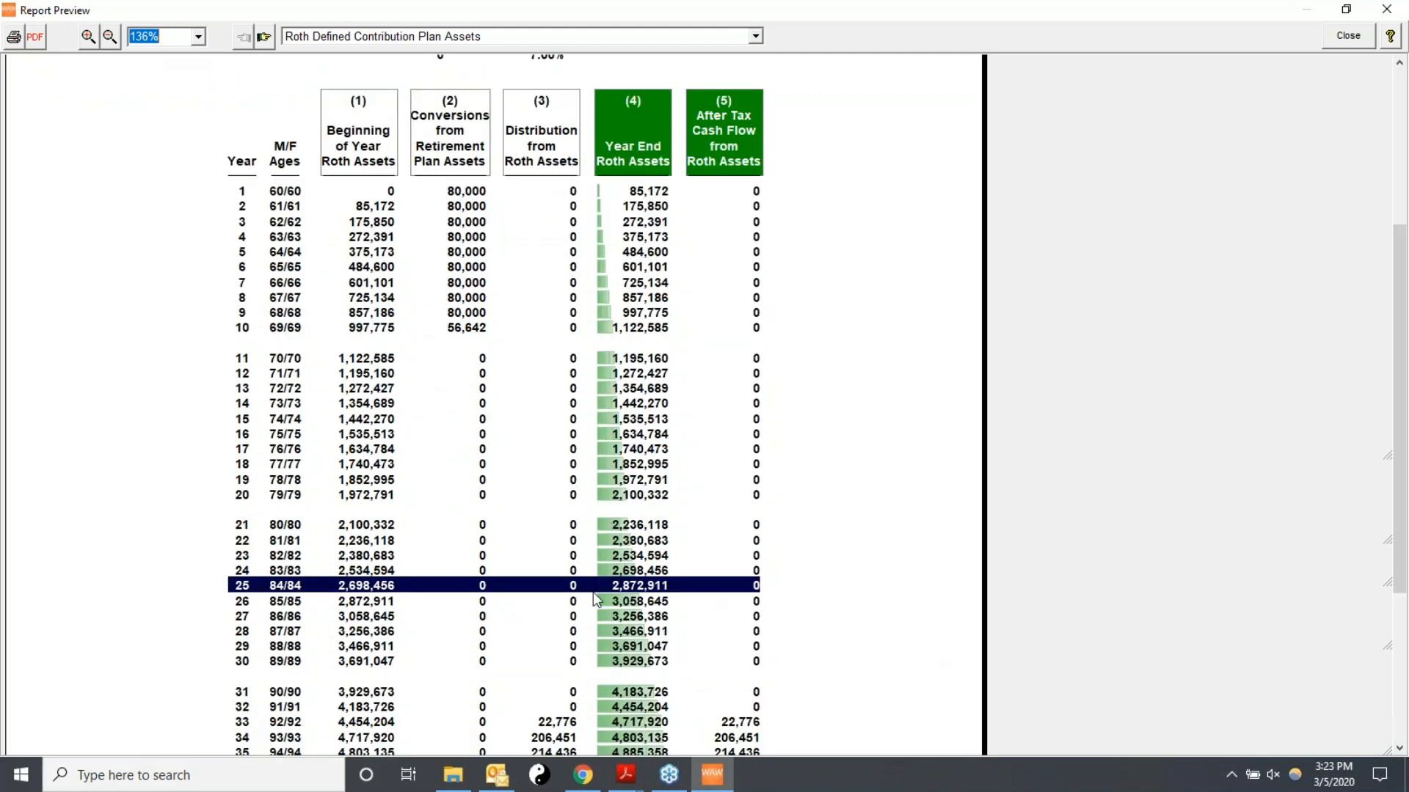
{"action": "scroll", "coordinate": [576, 526], "scroll_direction": "down", "scroll_amount": 2}
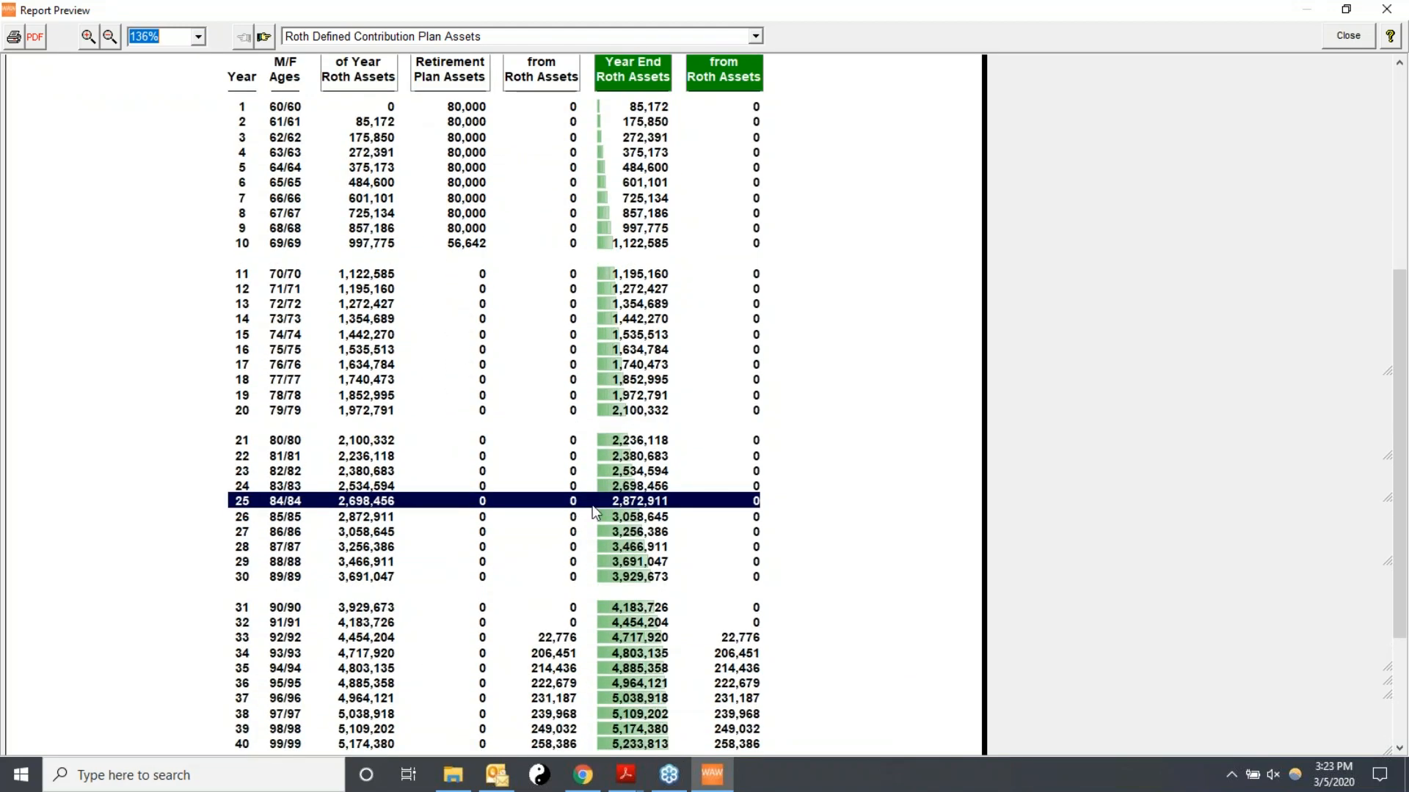
{"action": "left_click", "coordinate": [1347, 35]}
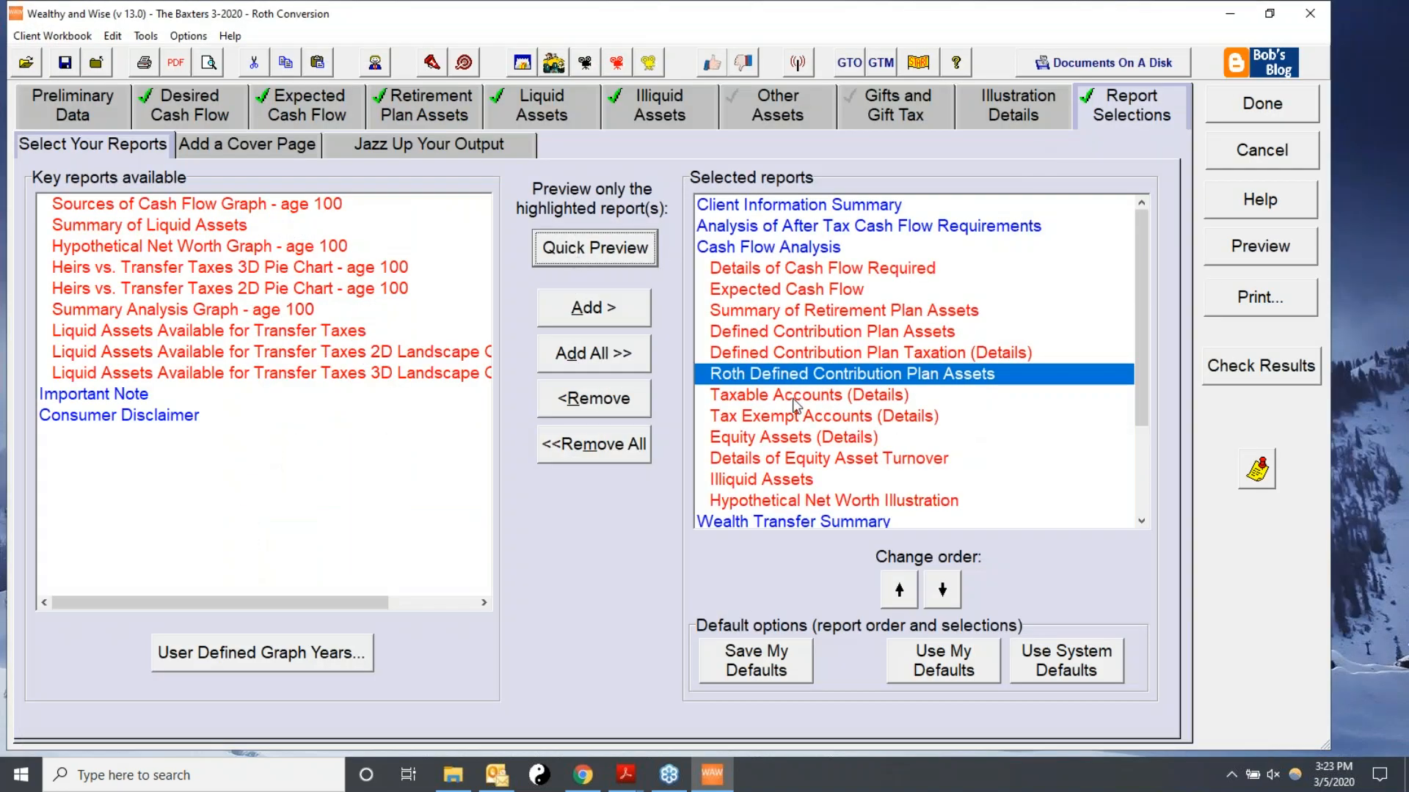
Quick-preview the Defined Contribution Plan Assets report and close it.
{"action": "left_click", "coordinate": [850, 333]}
{"action": "left_click", "coordinate": [564, 251]}
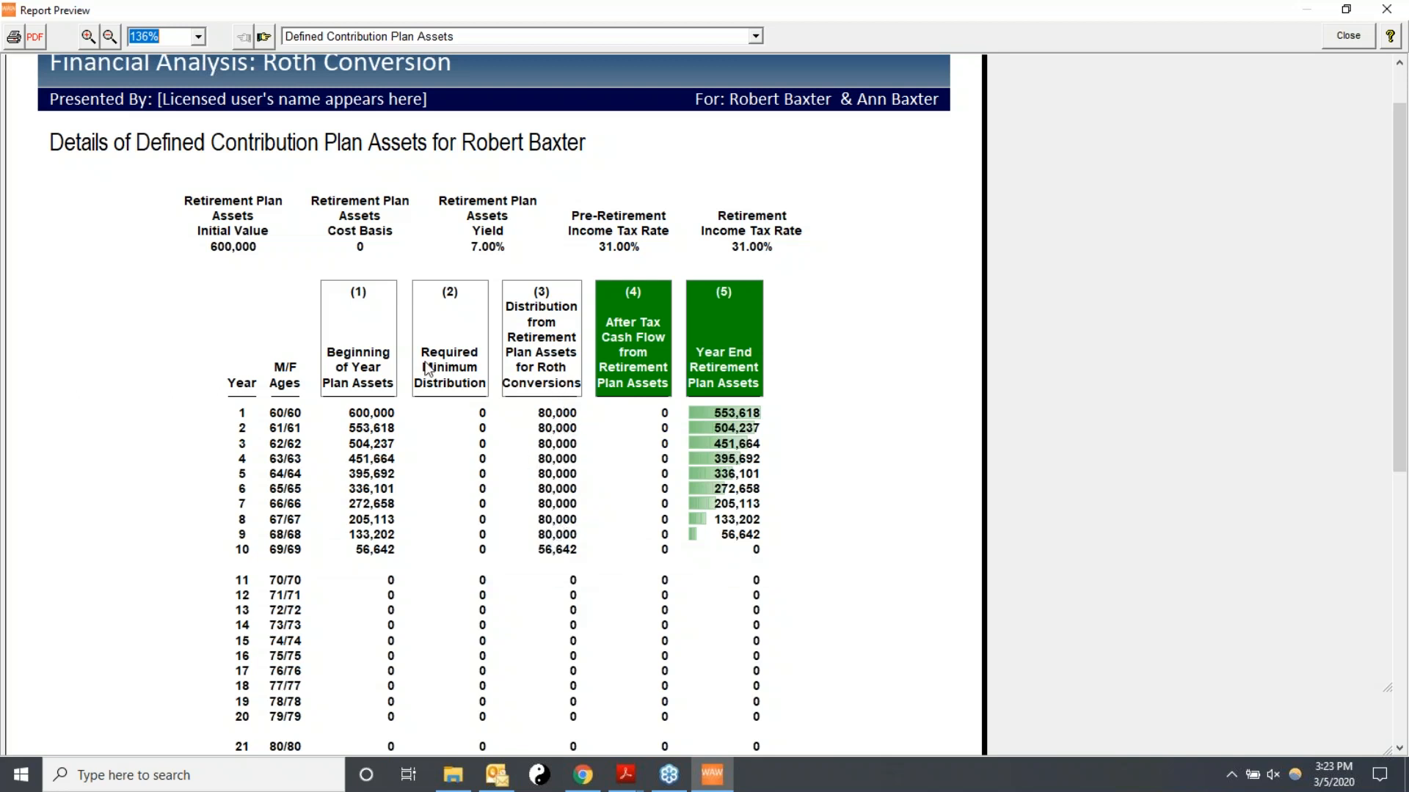
{"action": "left_click", "coordinate": [1347, 38]}
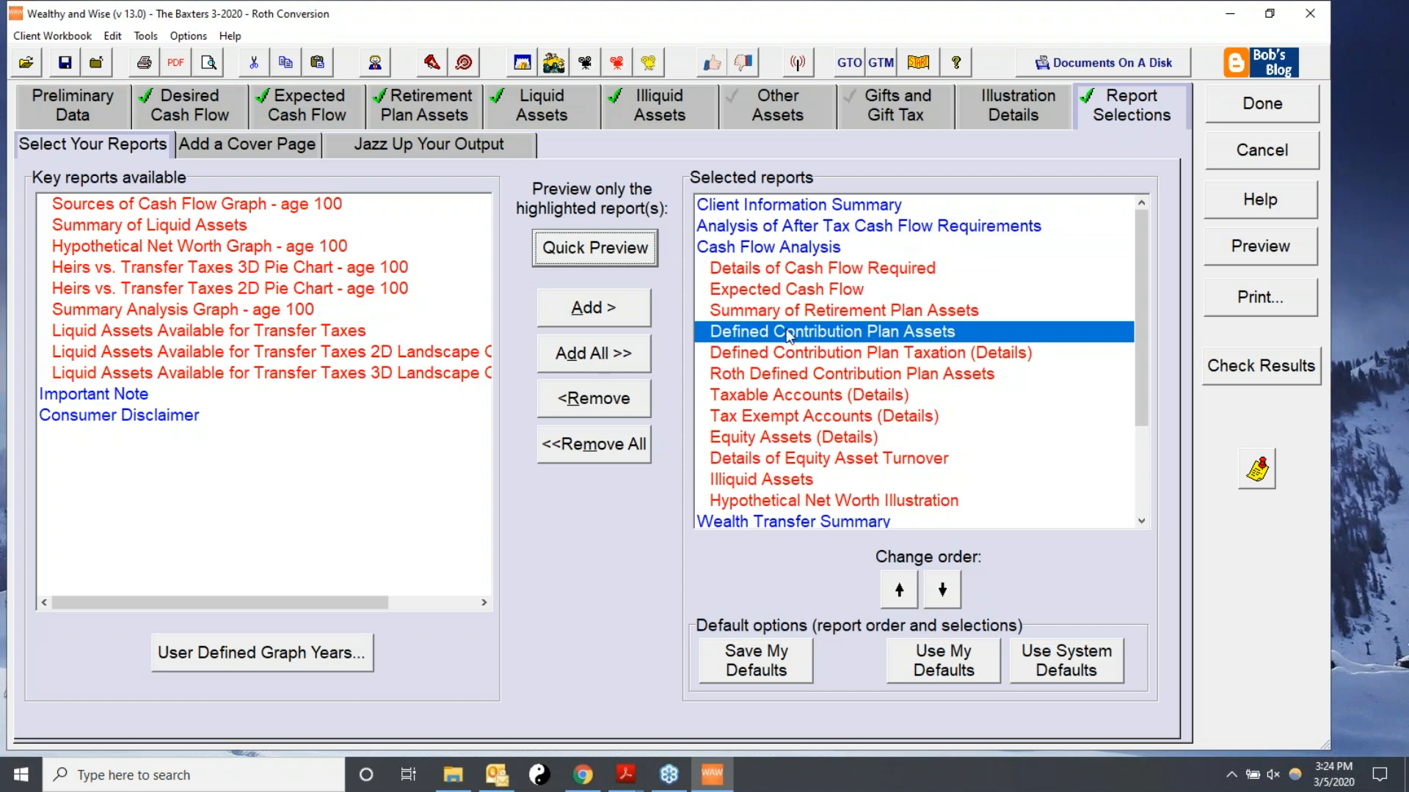
Finish editing the Roth Conversion scenario and display workbook values for client age 99.
{"action": "left_click", "coordinate": [1226, 105]}
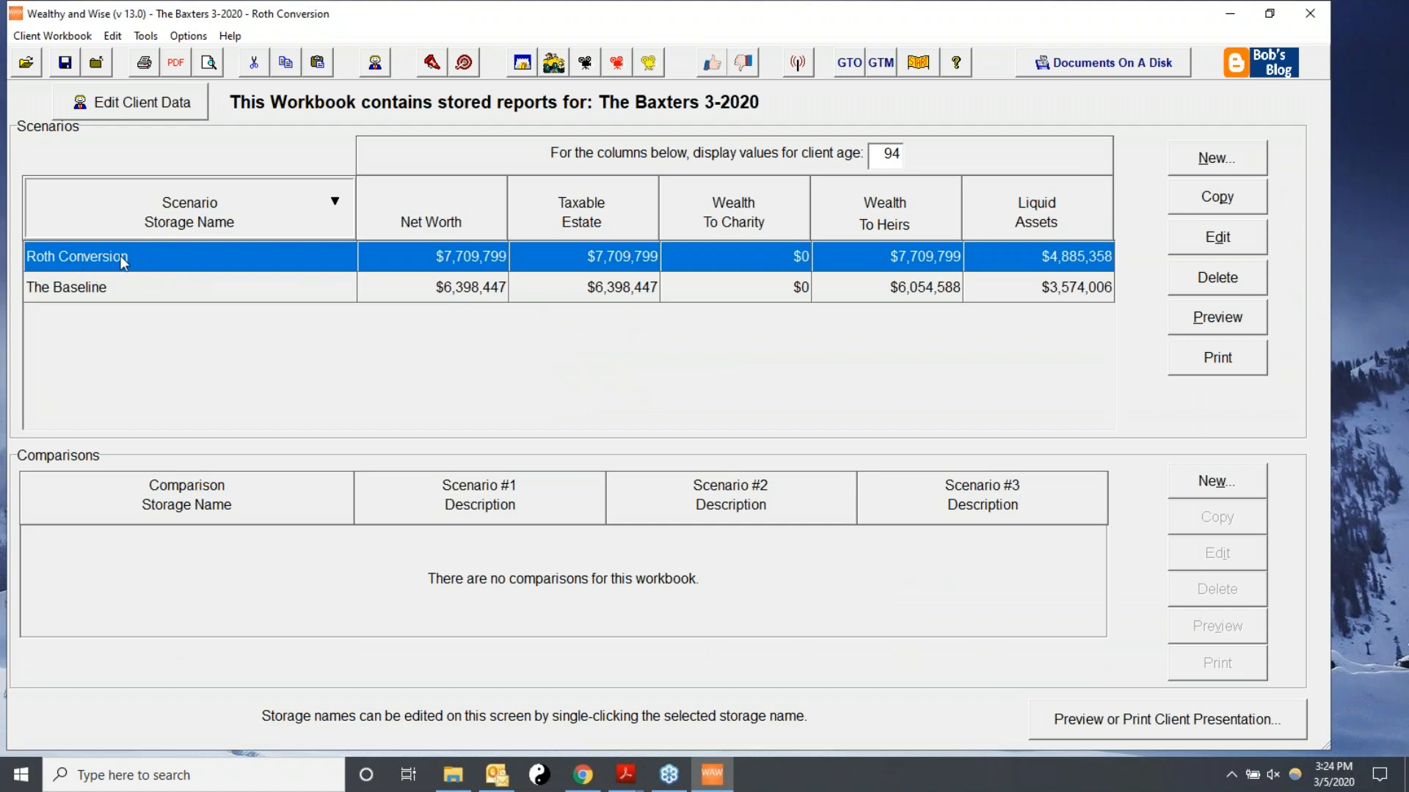
{"action": "double_click", "coordinate": [884, 156]}
{"action": "type", "text": "99"}
{"action": "key", "text": "Return"}
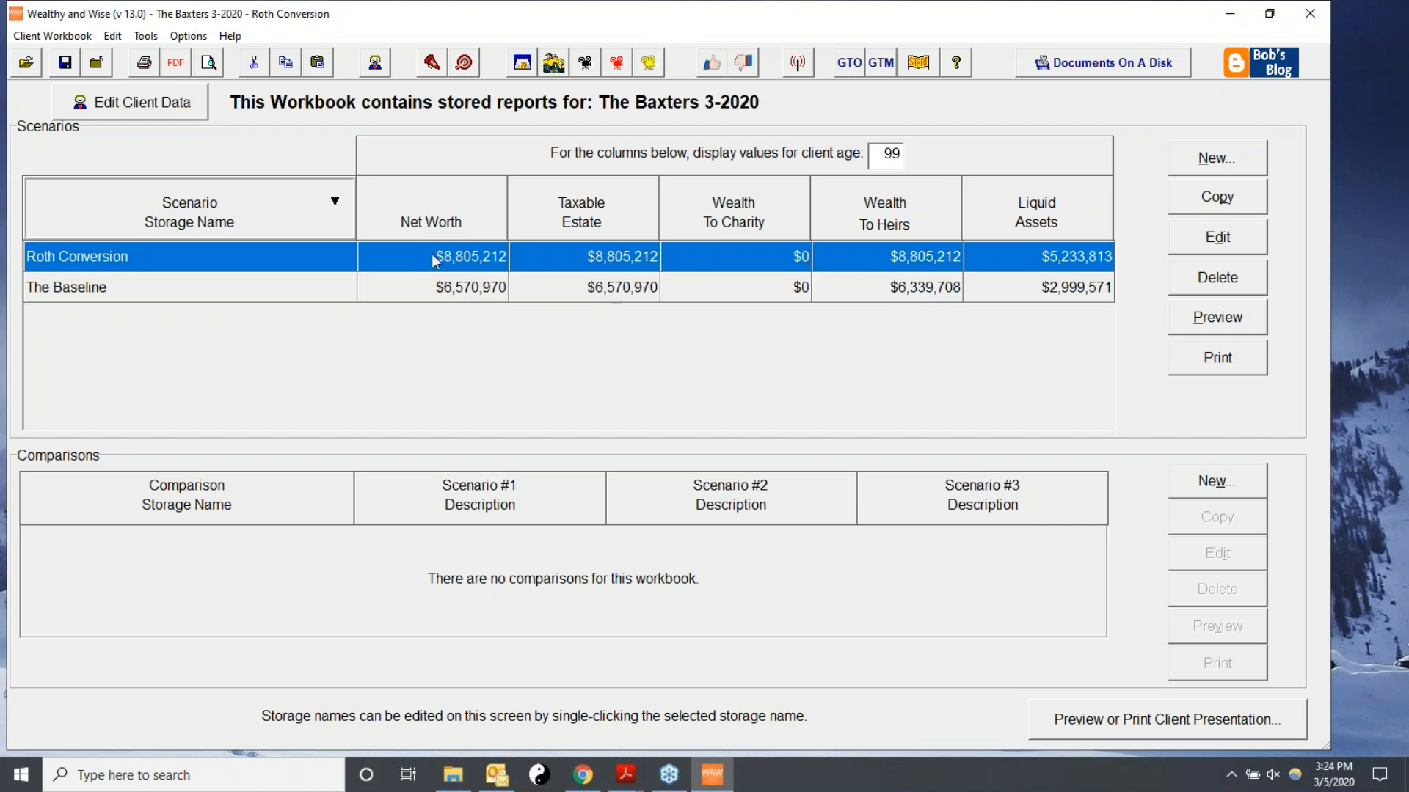
Set the display age to 70 and compare the Roth Conversion and Baseline scenario values.
{"action": "double_click", "coordinate": [878, 154]}
{"action": "type", "text": "70"}
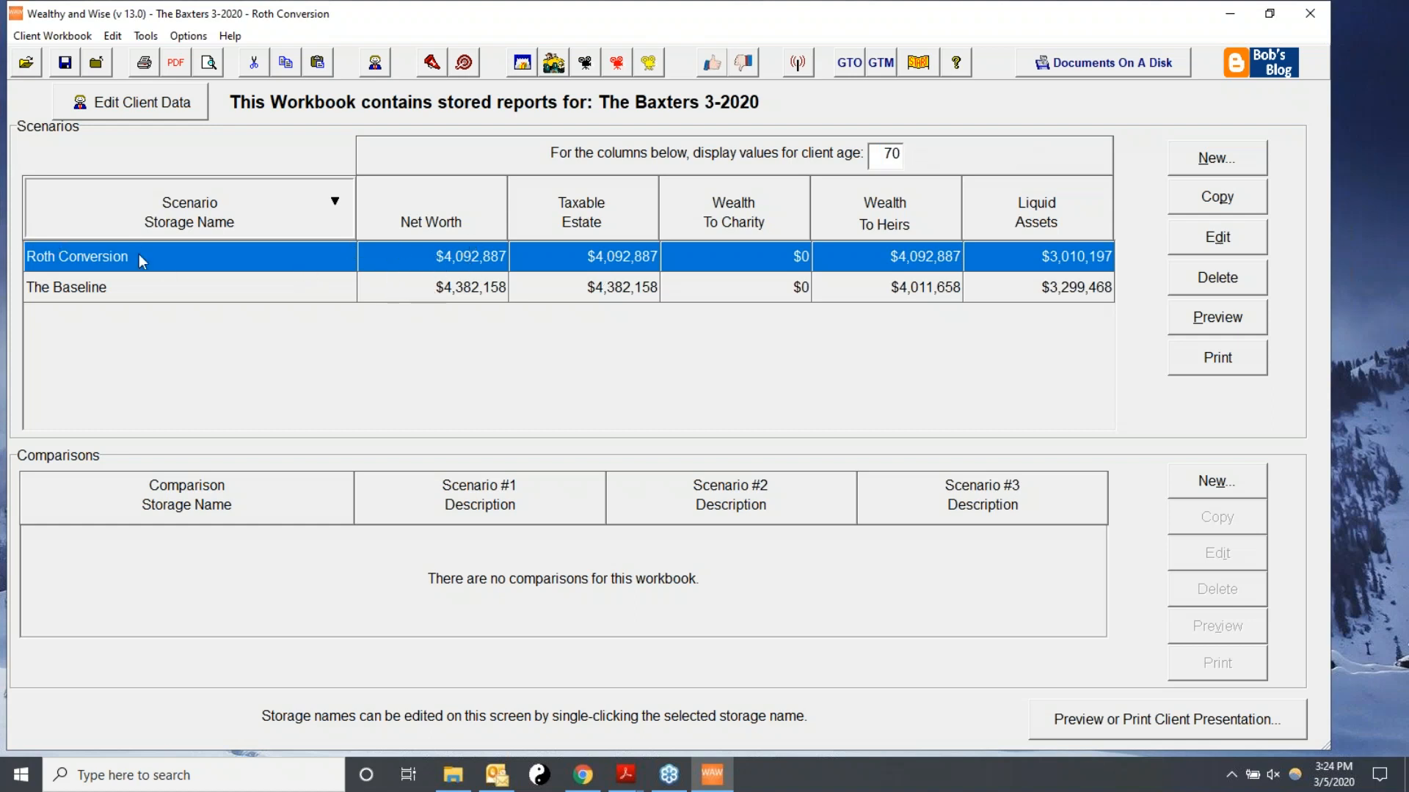
{"action": "double_click", "coordinate": [890, 154]}
{"action": "left_click", "coordinate": [836, 360]}
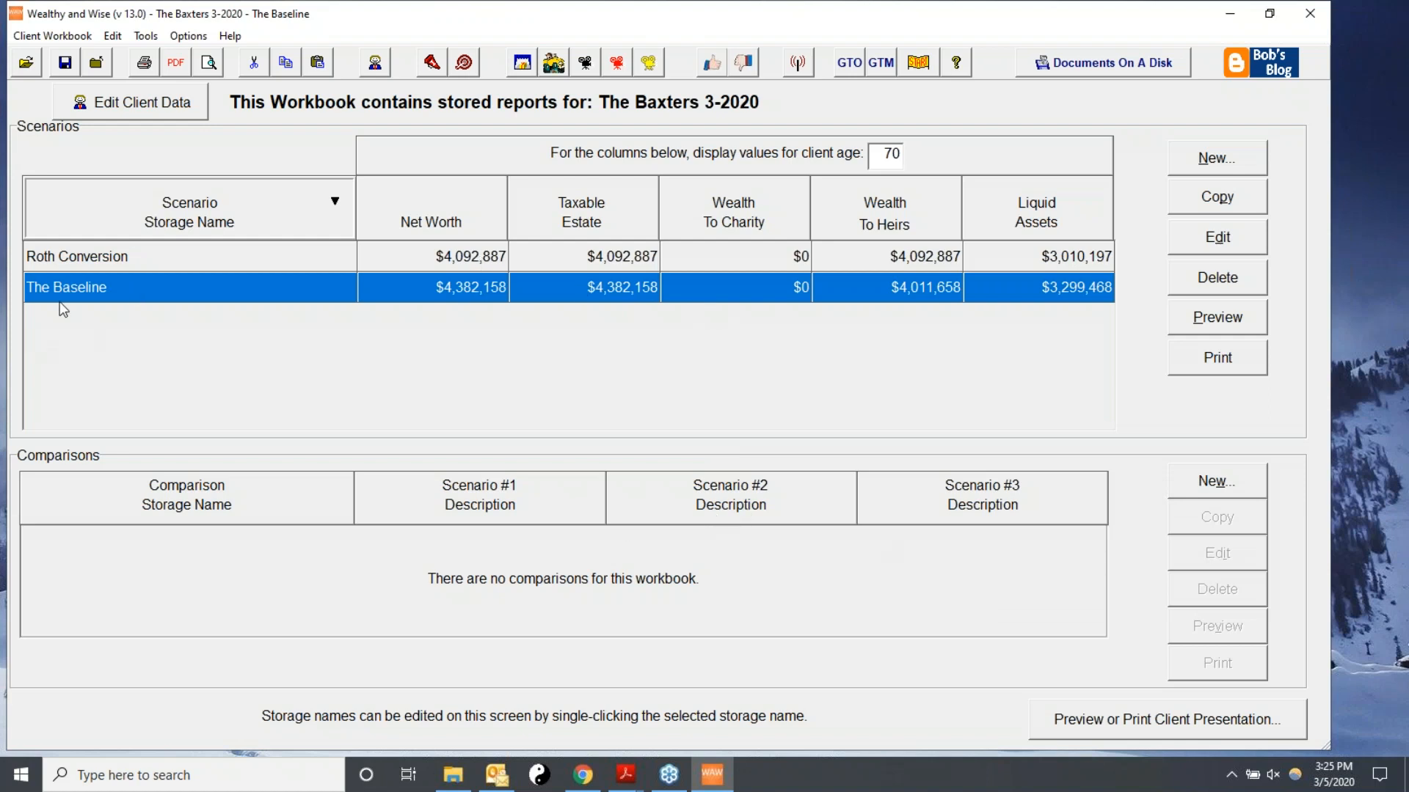
{"action": "left_click", "coordinate": [101, 261]}
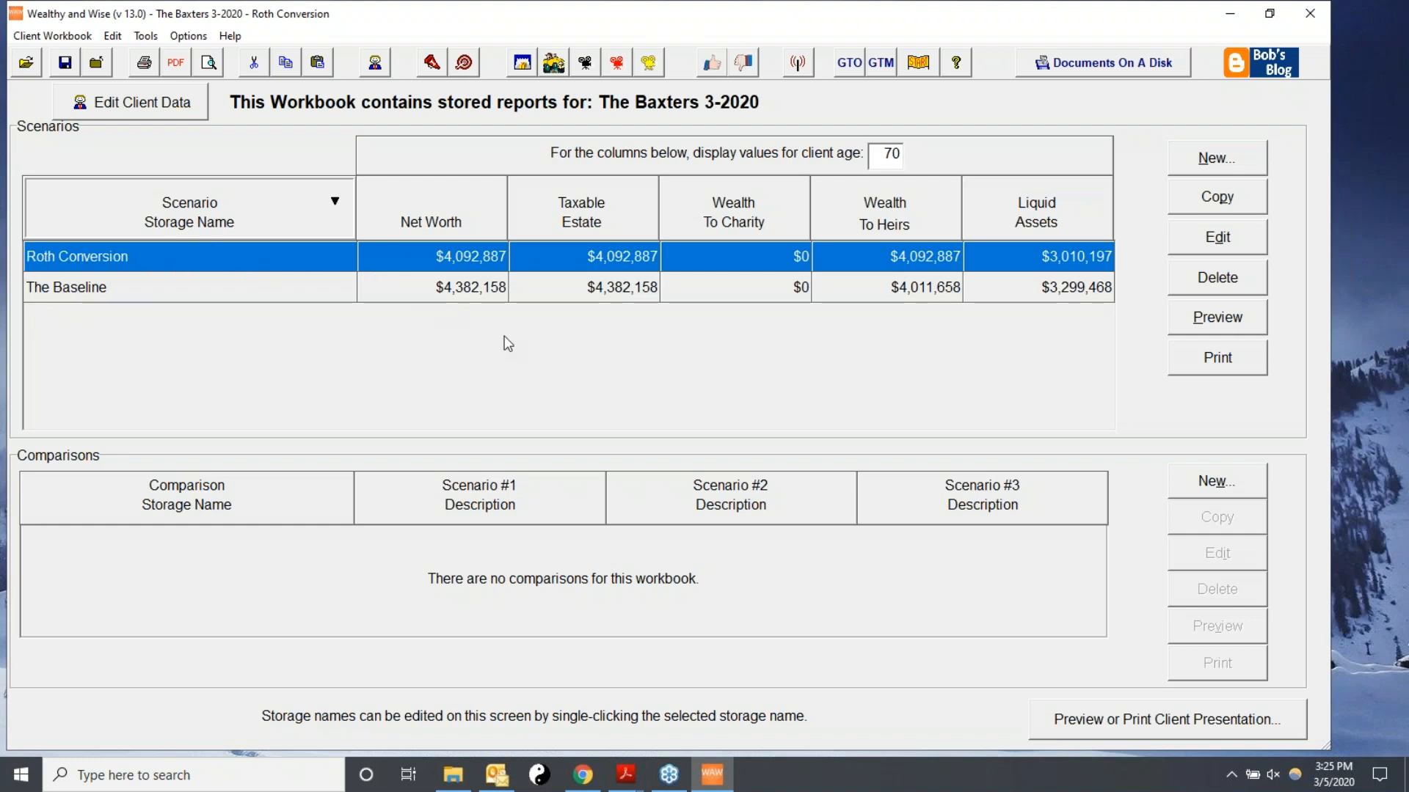
Create a new scenario named Roth + IUL by copying the Roth Conversion scenario.
{"action": "left_click", "coordinate": [1217, 160]}
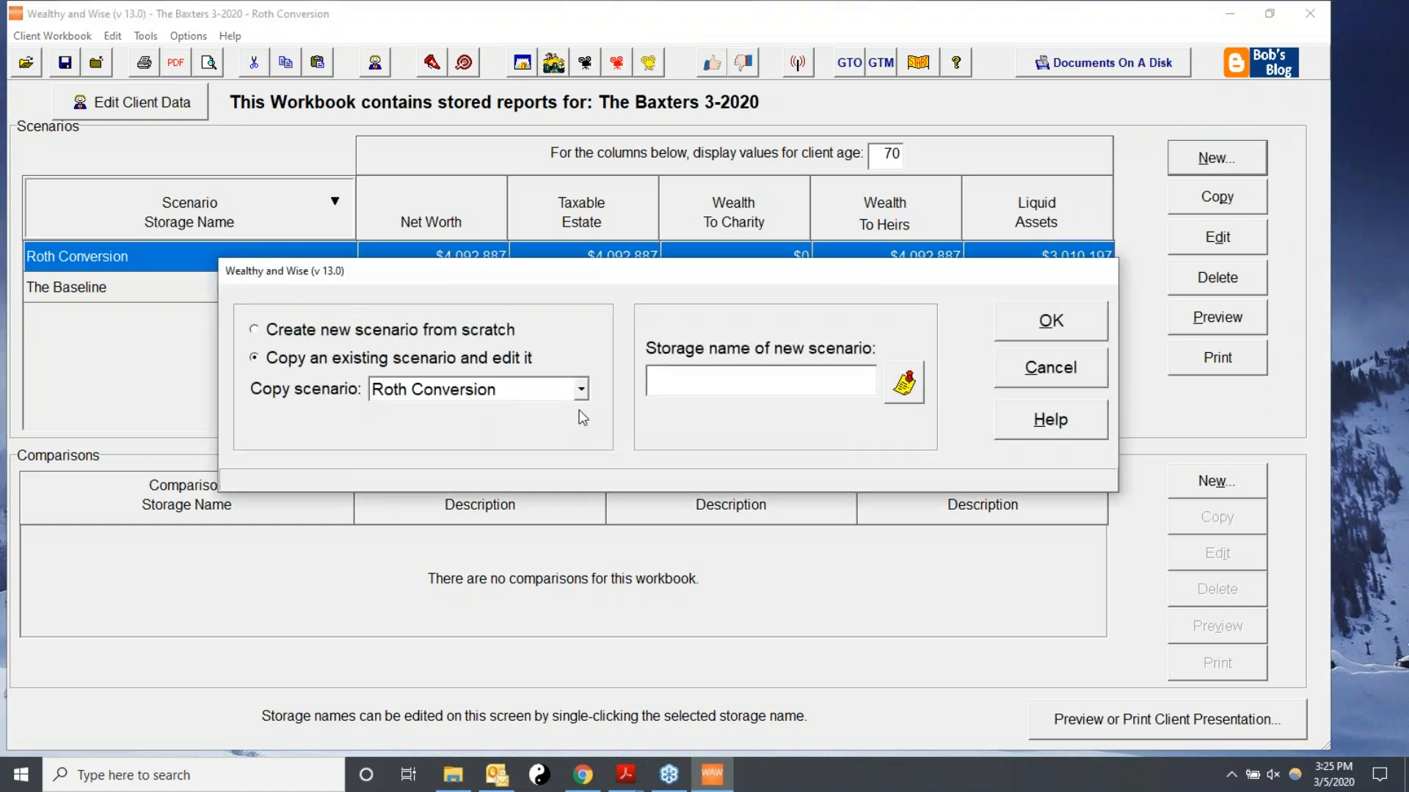
{"action": "left_click", "coordinate": [580, 389]}
{"action": "left_click", "coordinate": [443, 434]}
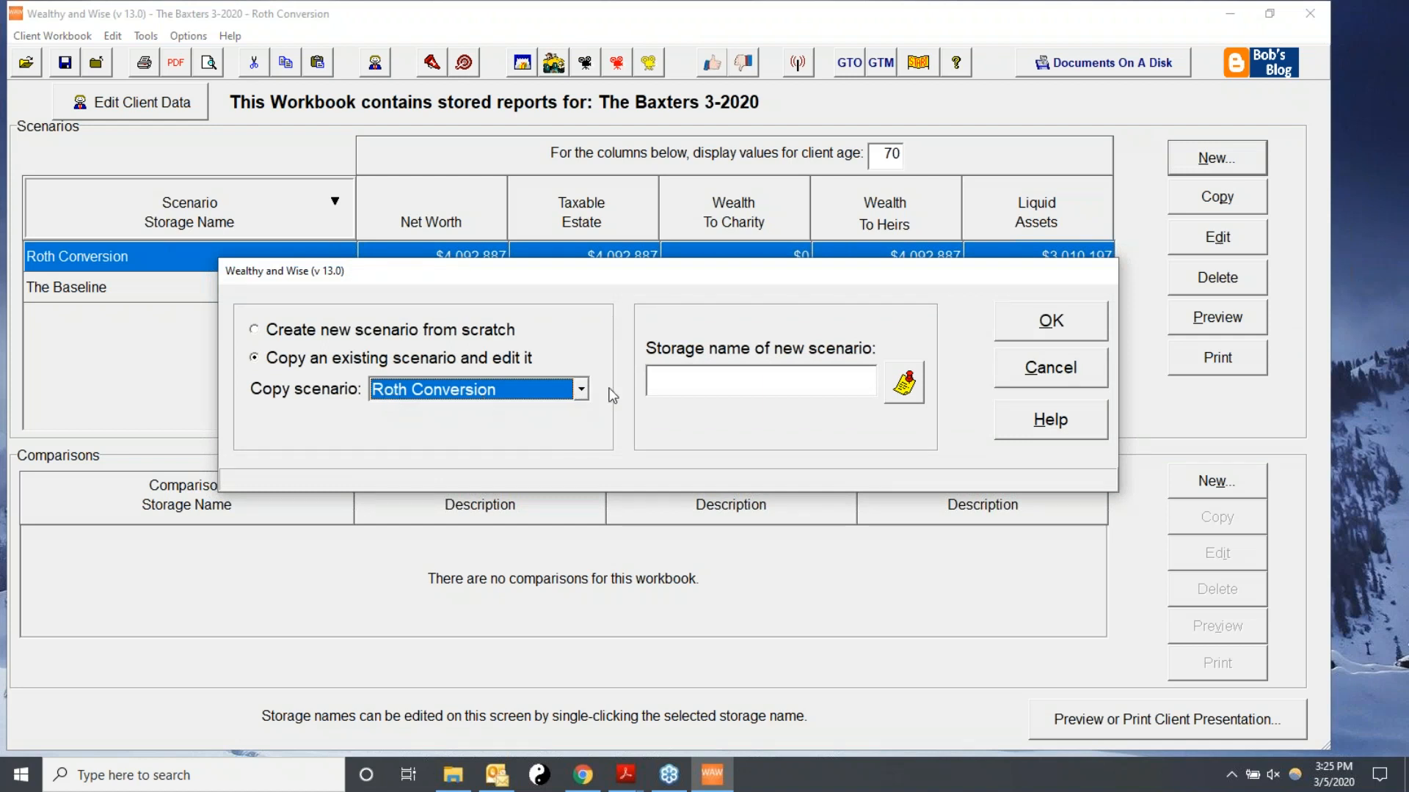
{"action": "left_click", "coordinate": [664, 376]}
{"action": "type", "text": "Roth "}
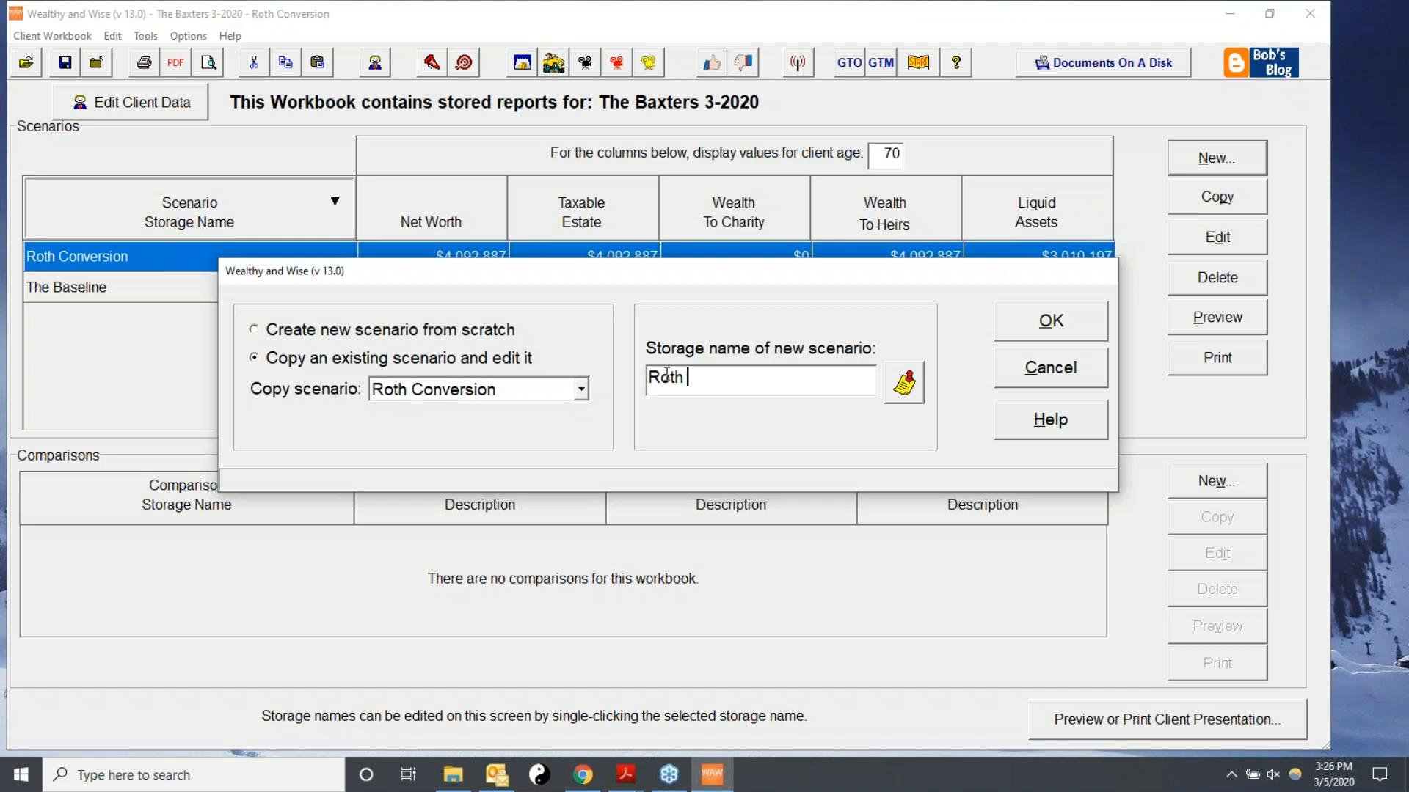
{"action": "type", "text": "+ IUL"}
{"action": "left_click", "coordinate": [1003, 322]}
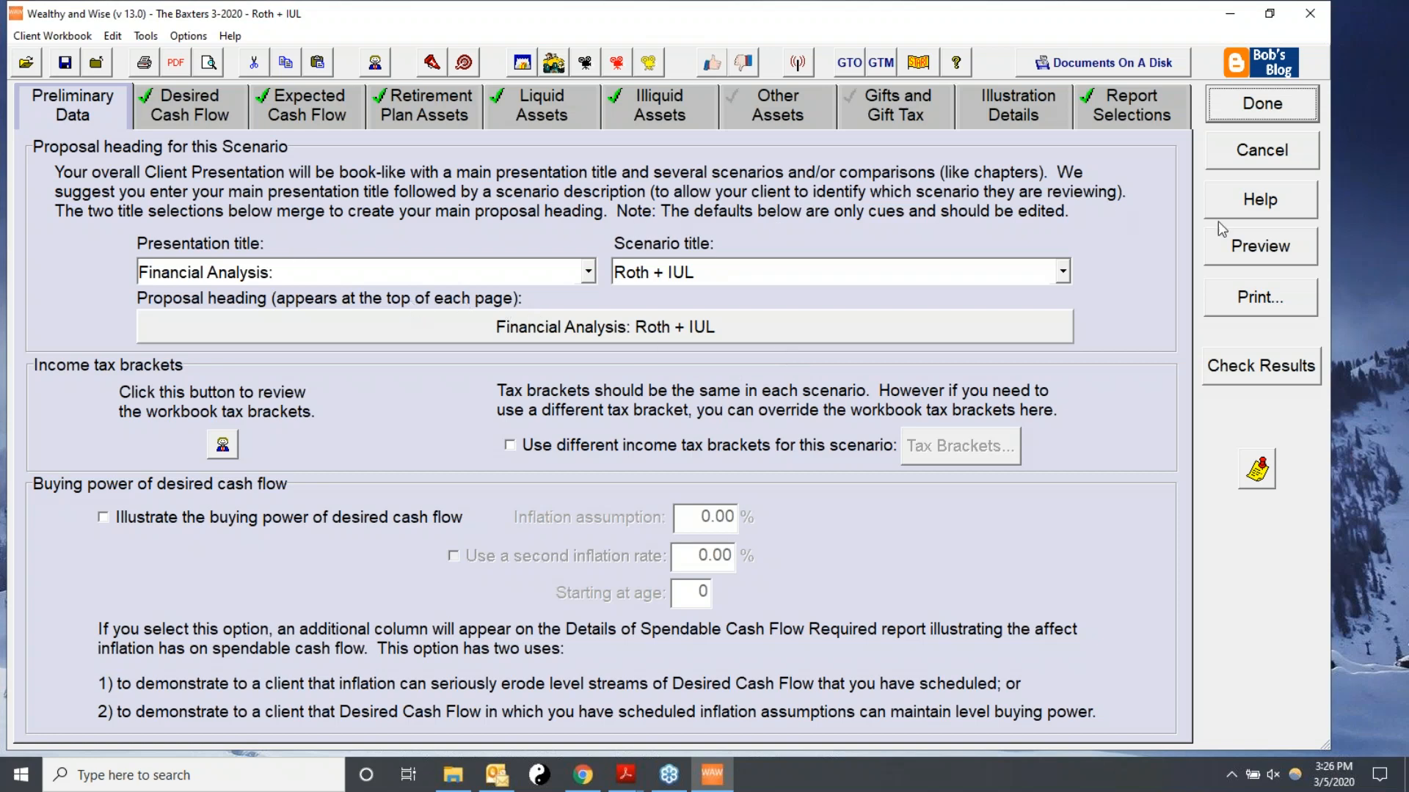
Include other current assets with Proposed Life Insurance inside the estate and open its schedule.
{"action": "left_click", "coordinate": [768, 100]}
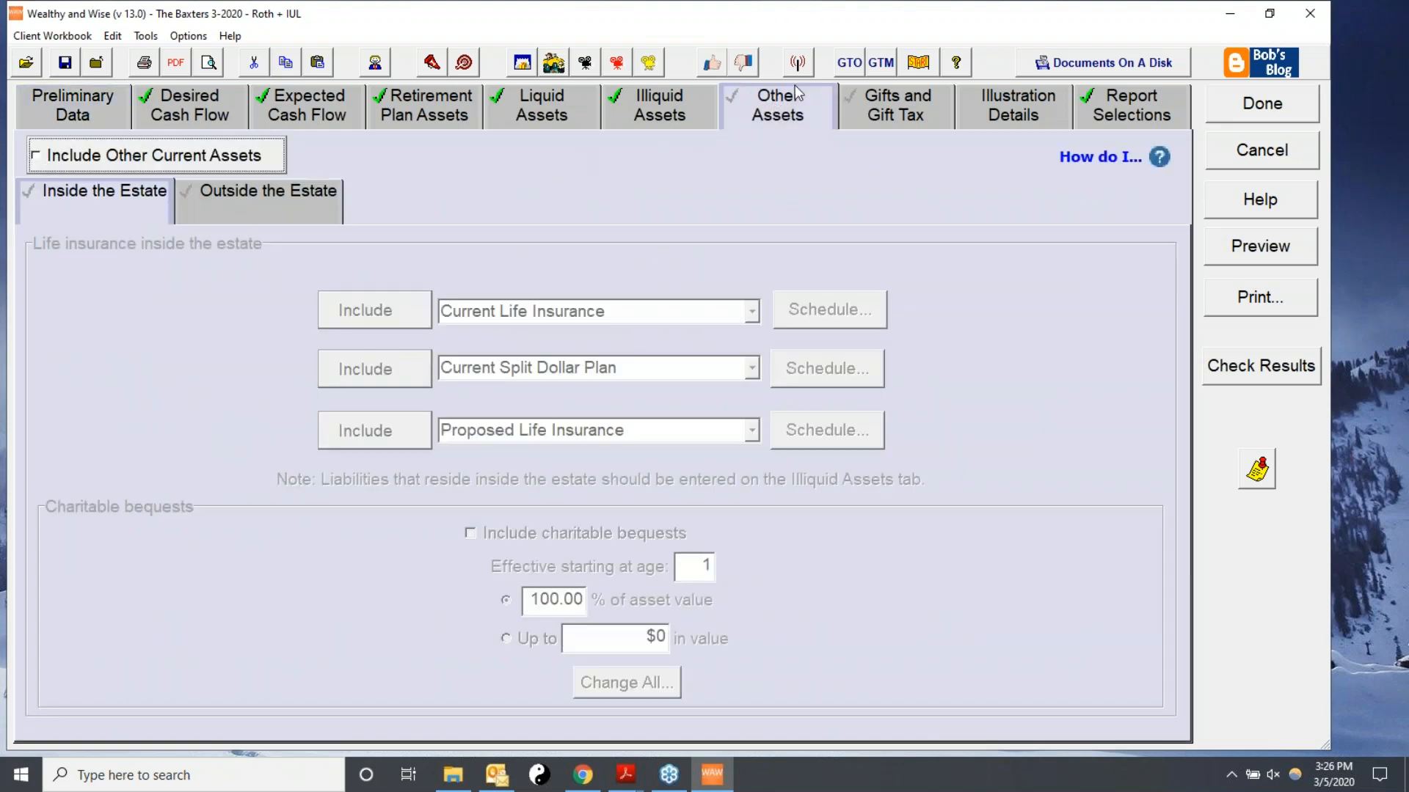
{"action": "left_click", "coordinate": [83, 163]}
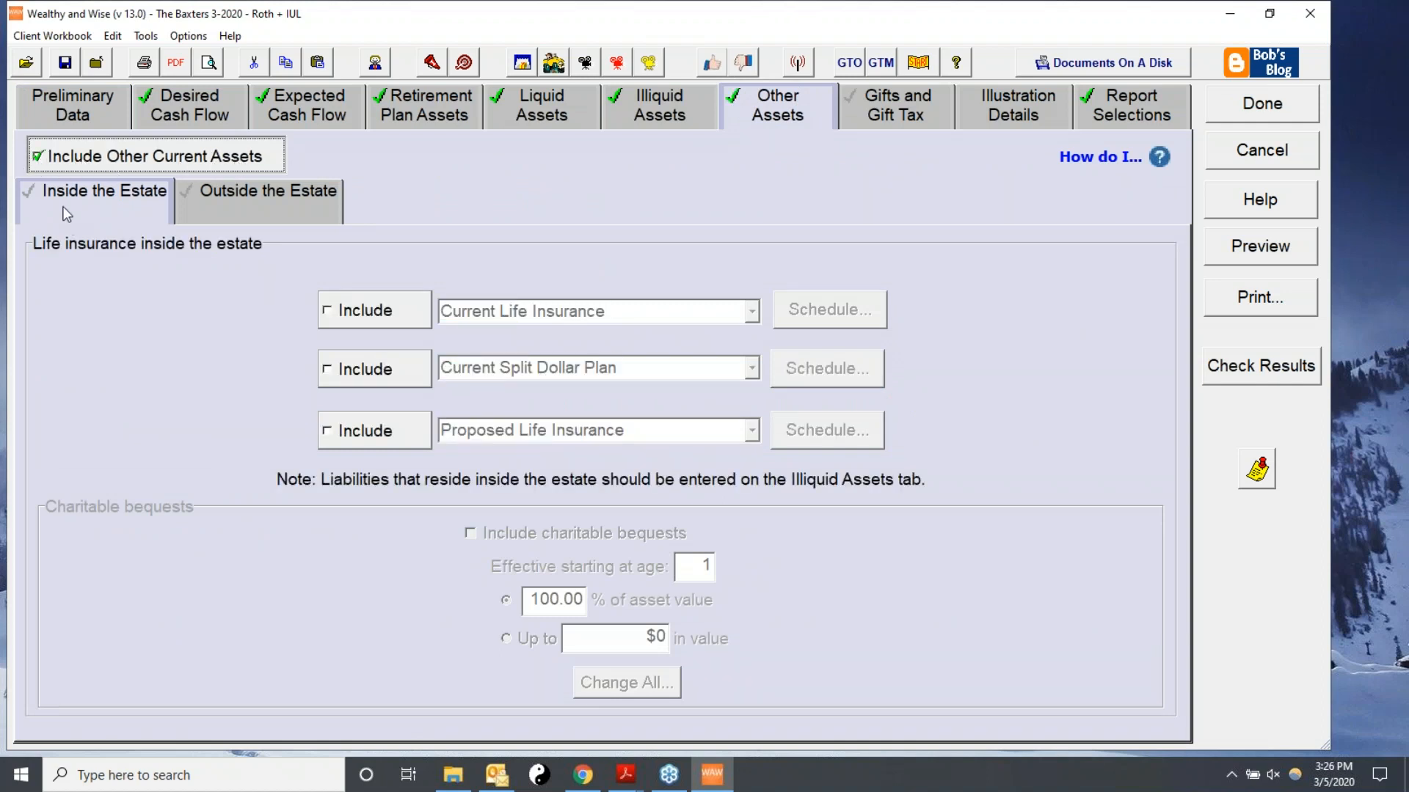
{"action": "left_click", "coordinate": [341, 319]}
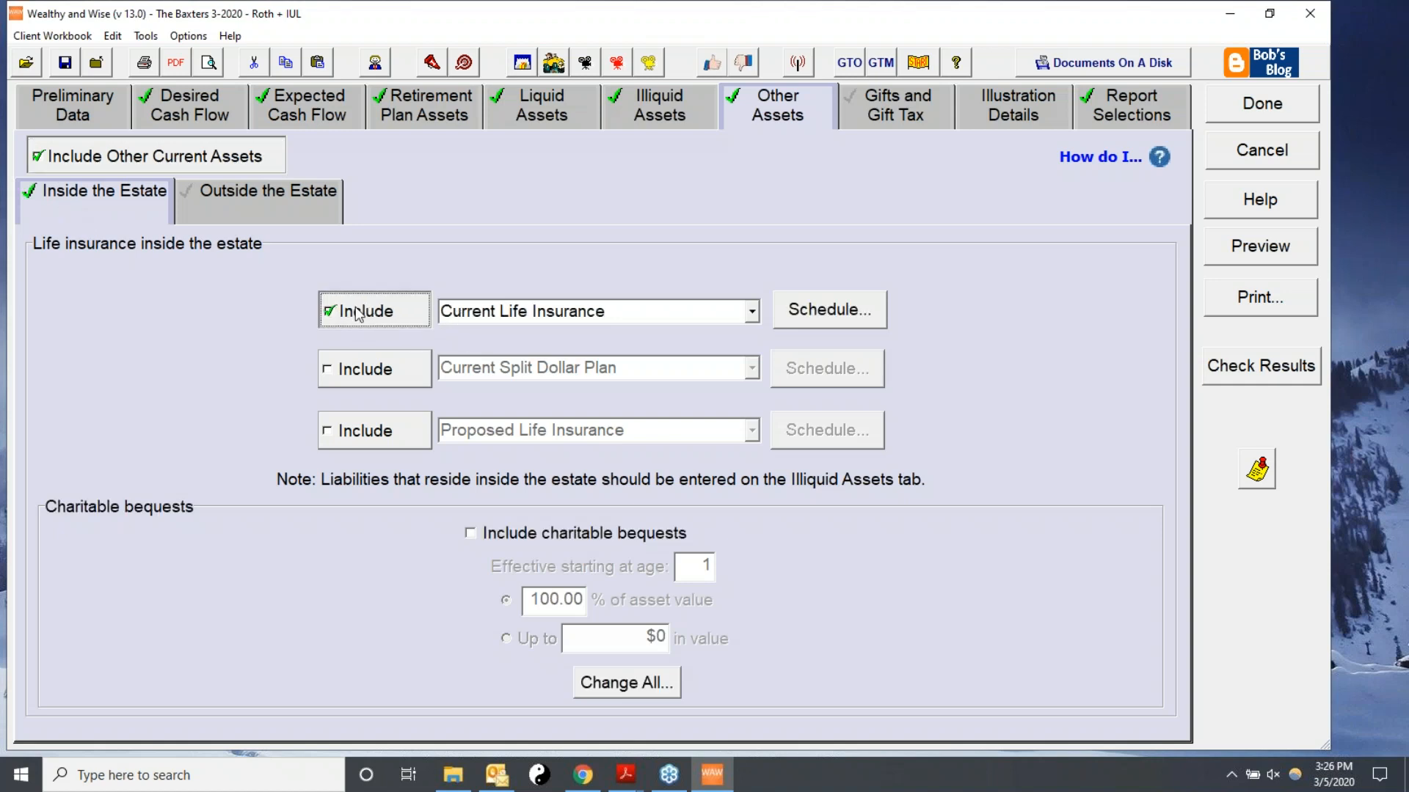
{"action": "left_click", "coordinate": [751, 311]}
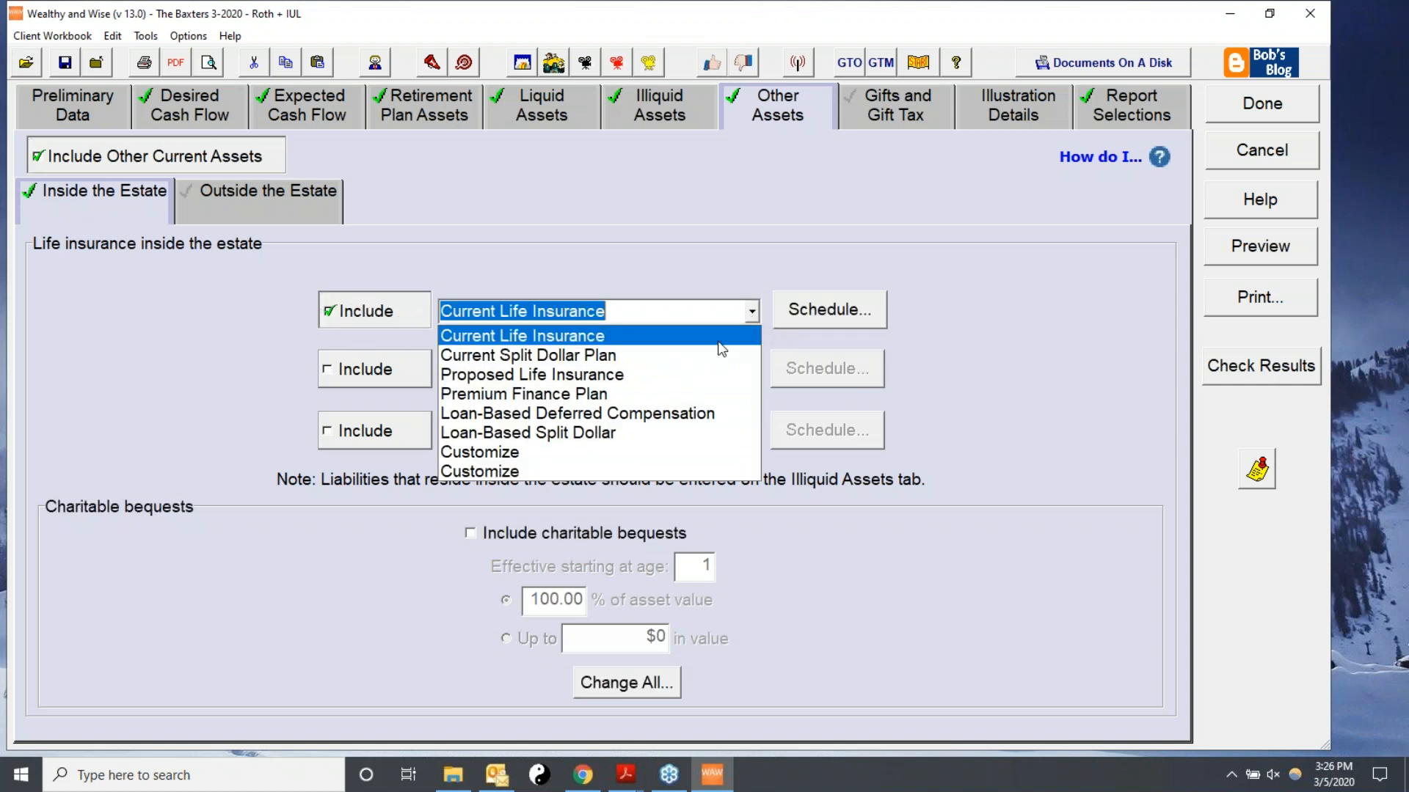
{"action": "left_click", "coordinate": [548, 376]}
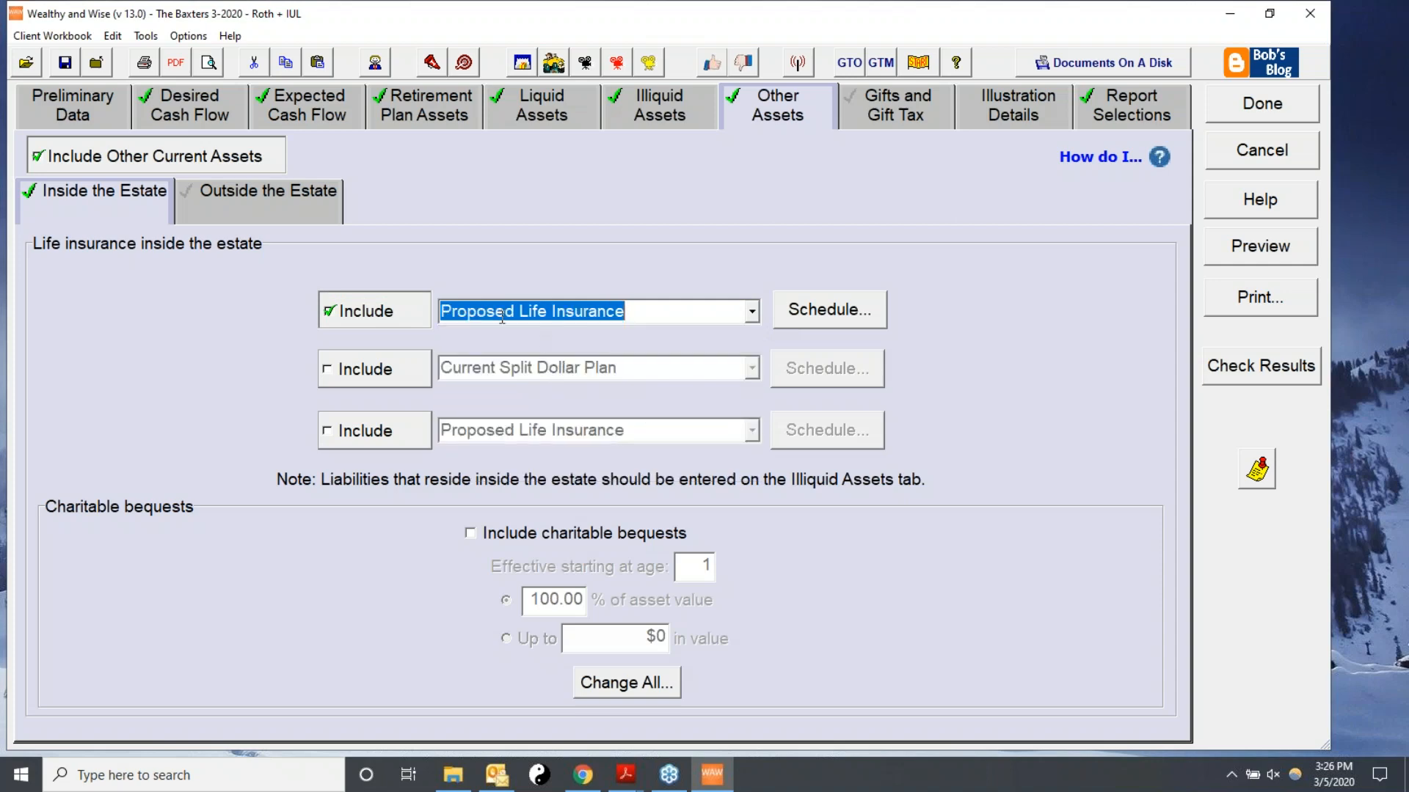
{"action": "left_click", "coordinate": [819, 314]}
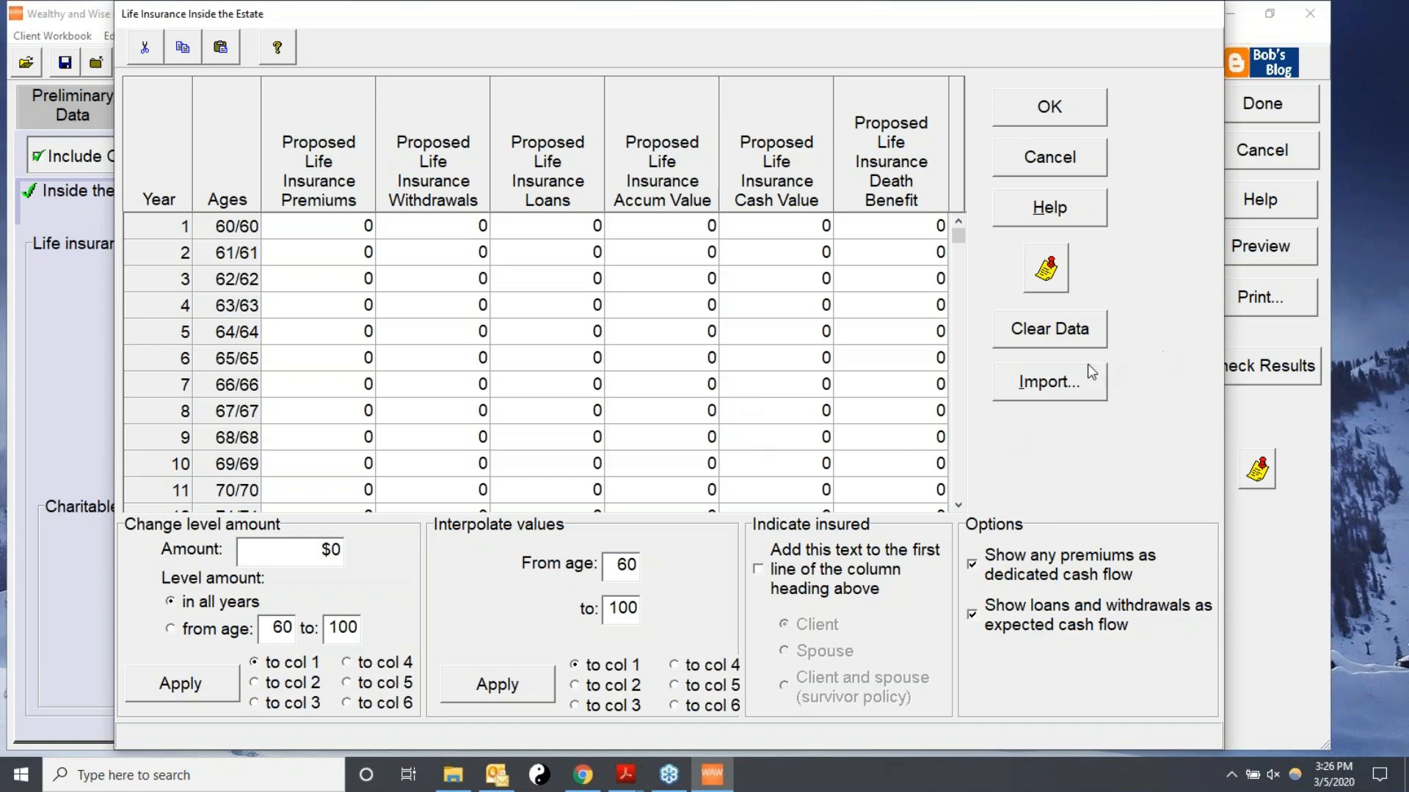
Open the source data import list, sort it by client name and select the client's IUL Sample record.
{"action": "left_click", "coordinate": [1026, 386]}
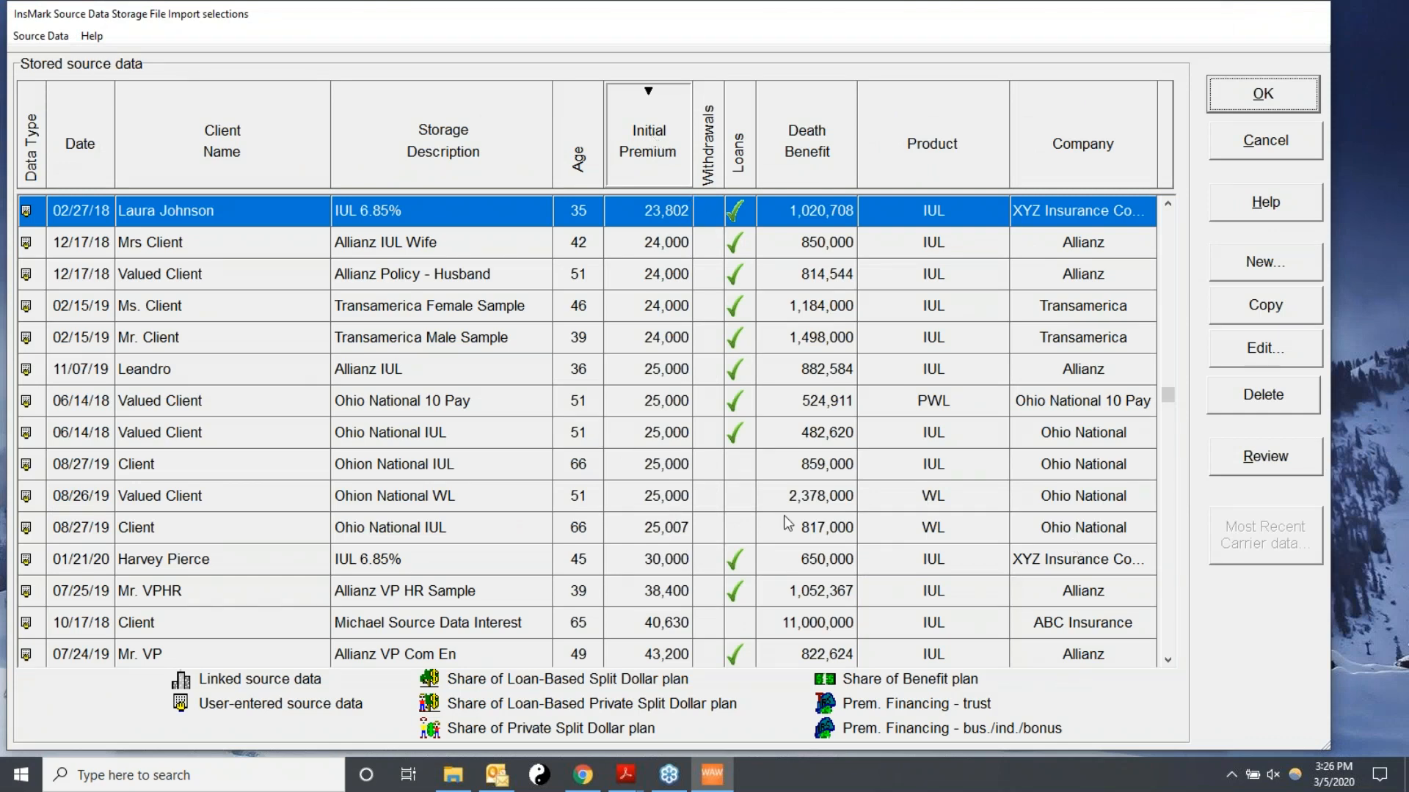
{"action": "left_click", "coordinate": [1167, 661]}
{"action": "left_click", "coordinate": [1168, 661]}
{"action": "left_click", "coordinate": [1168, 661]}
{"action": "left_click", "coordinate": [1167, 661]}
{"action": "left_click", "coordinate": [1168, 661]}
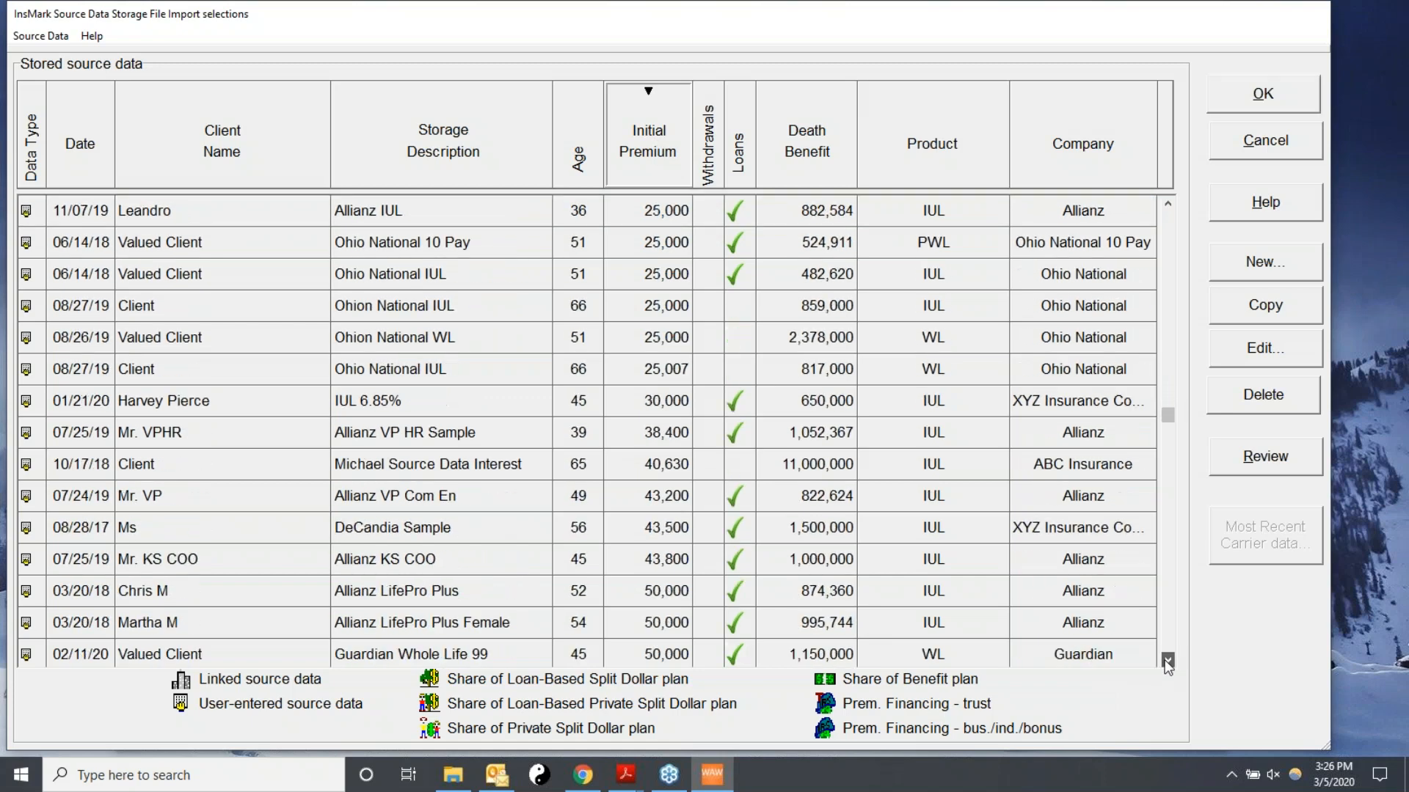
{"action": "left_click", "coordinate": [1167, 661]}
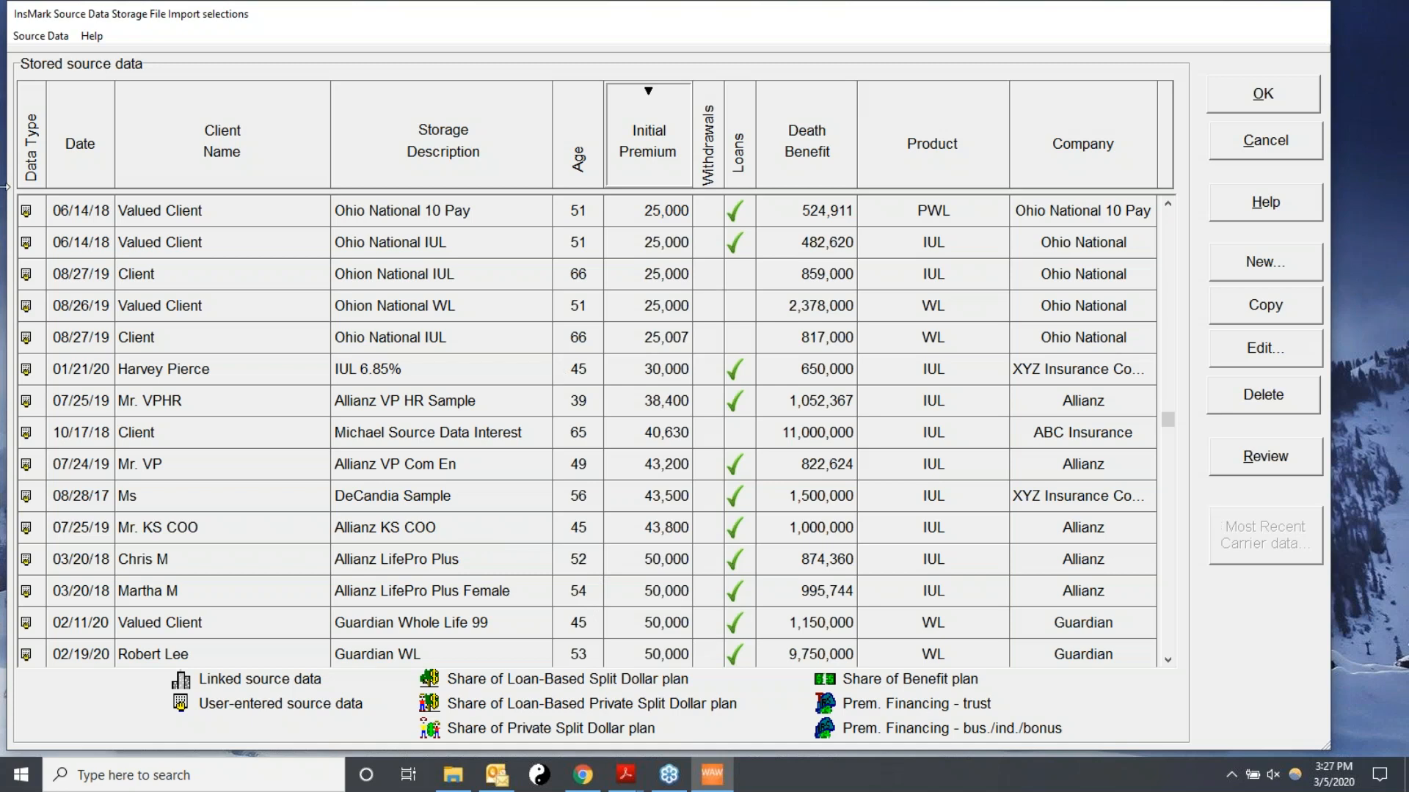
{"action": "left_click", "coordinate": [221, 123]}
{"action": "key", "text": "Up"}
{"action": "key", "text": "Up"}
{"action": "key", "text": "Up"}
{"action": "key", "text": "Up"}
{"action": "key", "text": "Up"}
{"action": "key", "text": "Up"}
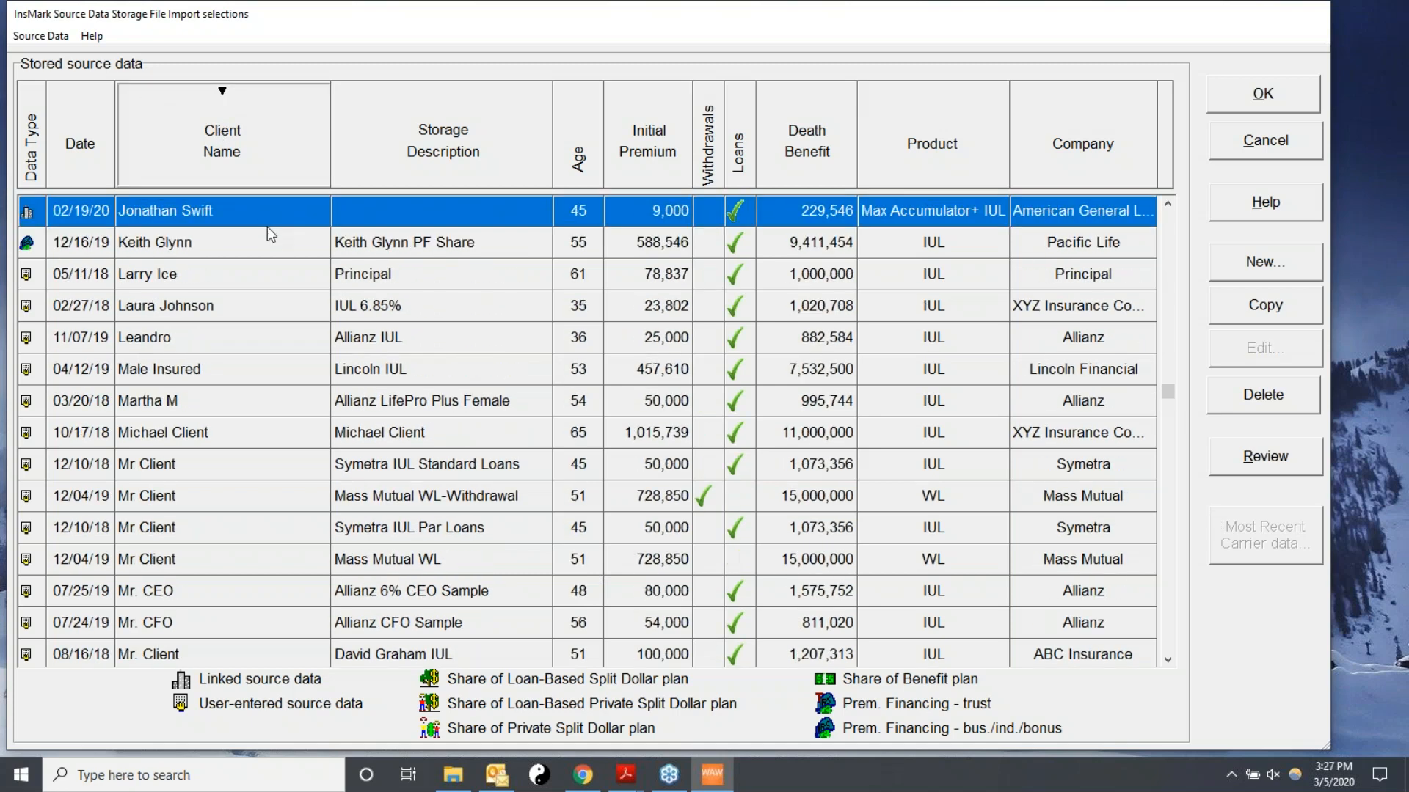
{"action": "left_click_drag", "start_coordinate": [1167, 379], "coordinate": [1169, 219]}
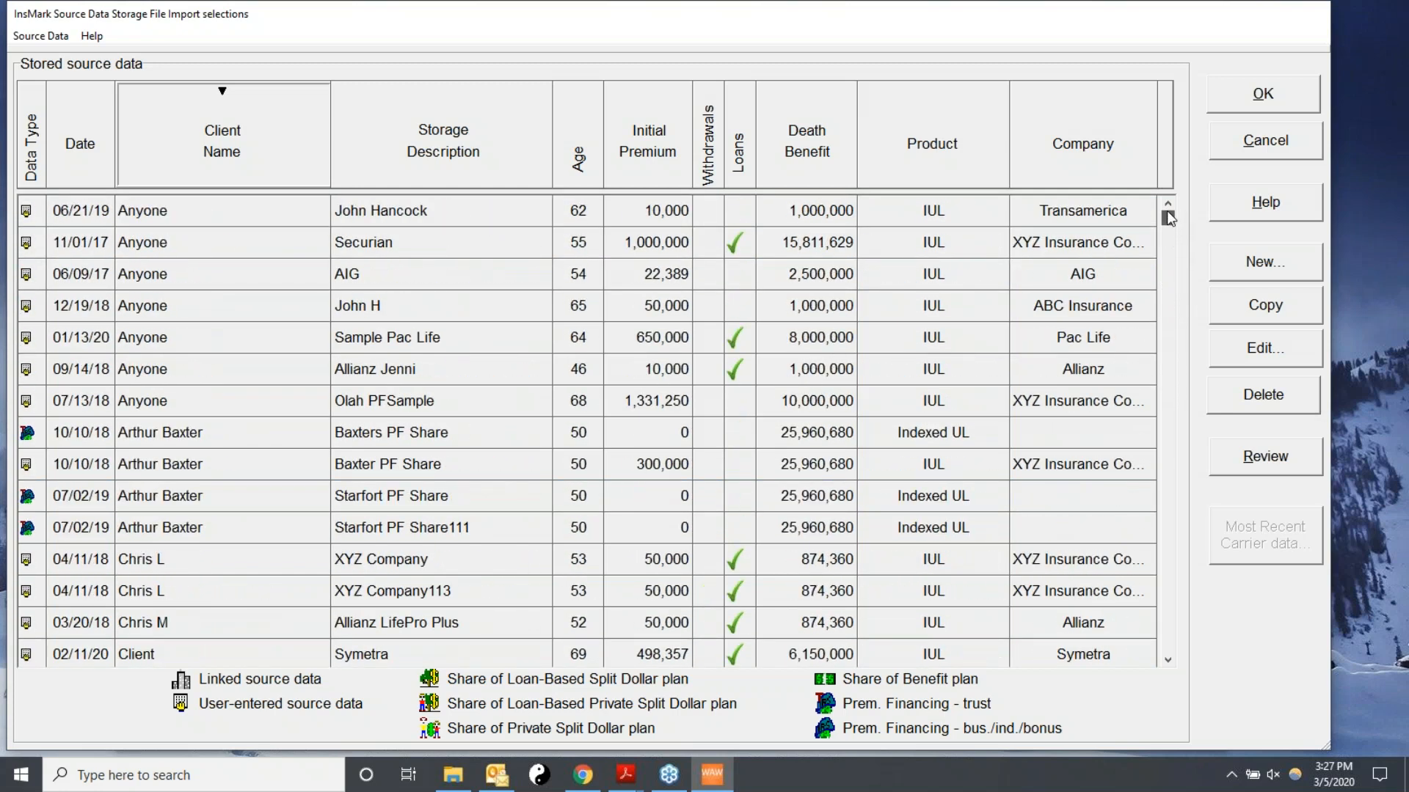
{"action": "left_click_drag", "start_coordinate": [1168, 218], "coordinate": [1166, 507]}
{"action": "left_click", "coordinate": [405, 505]}
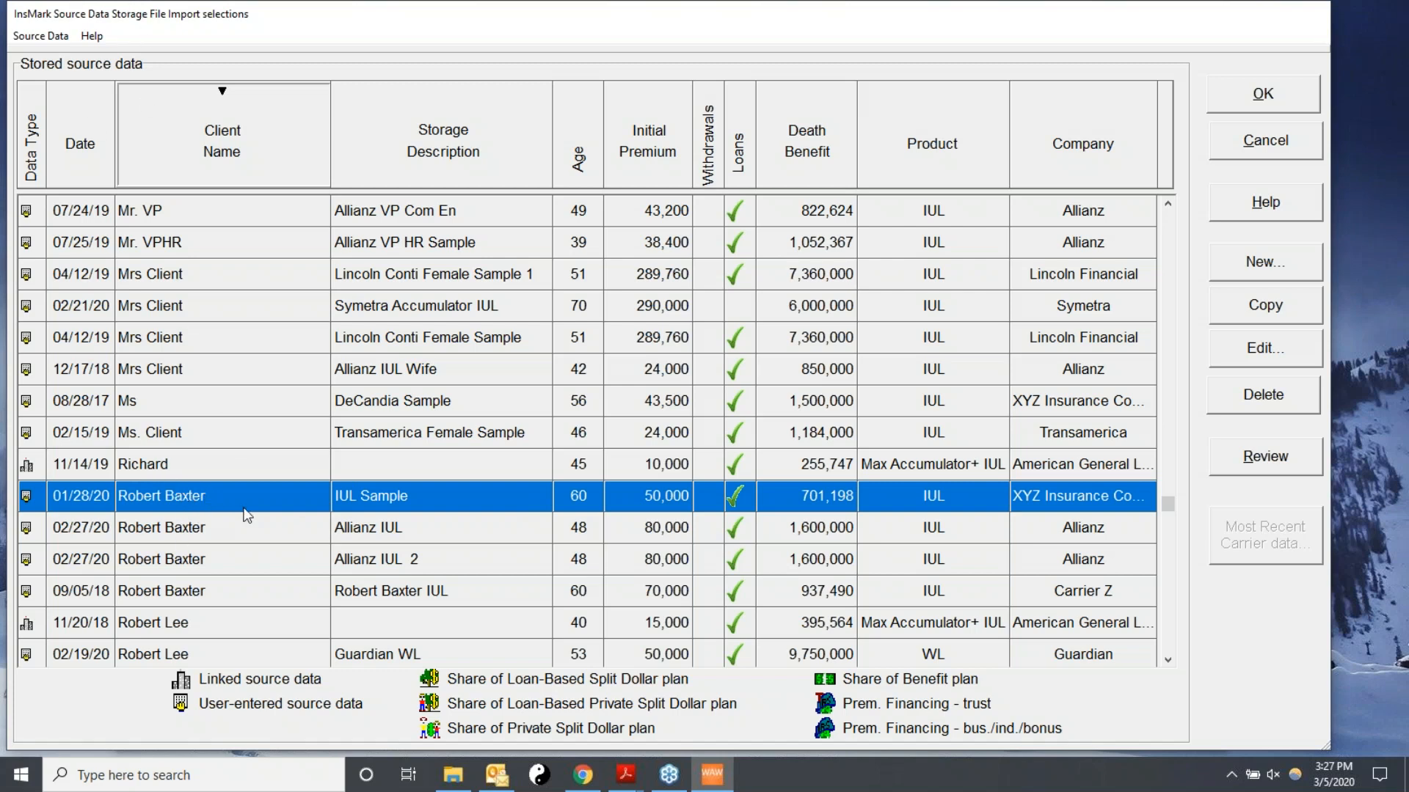
Review the IUL Sample source values year by year and import them into the life insurance schedule.
{"action": "left_click", "coordinate": [1273, 458]}
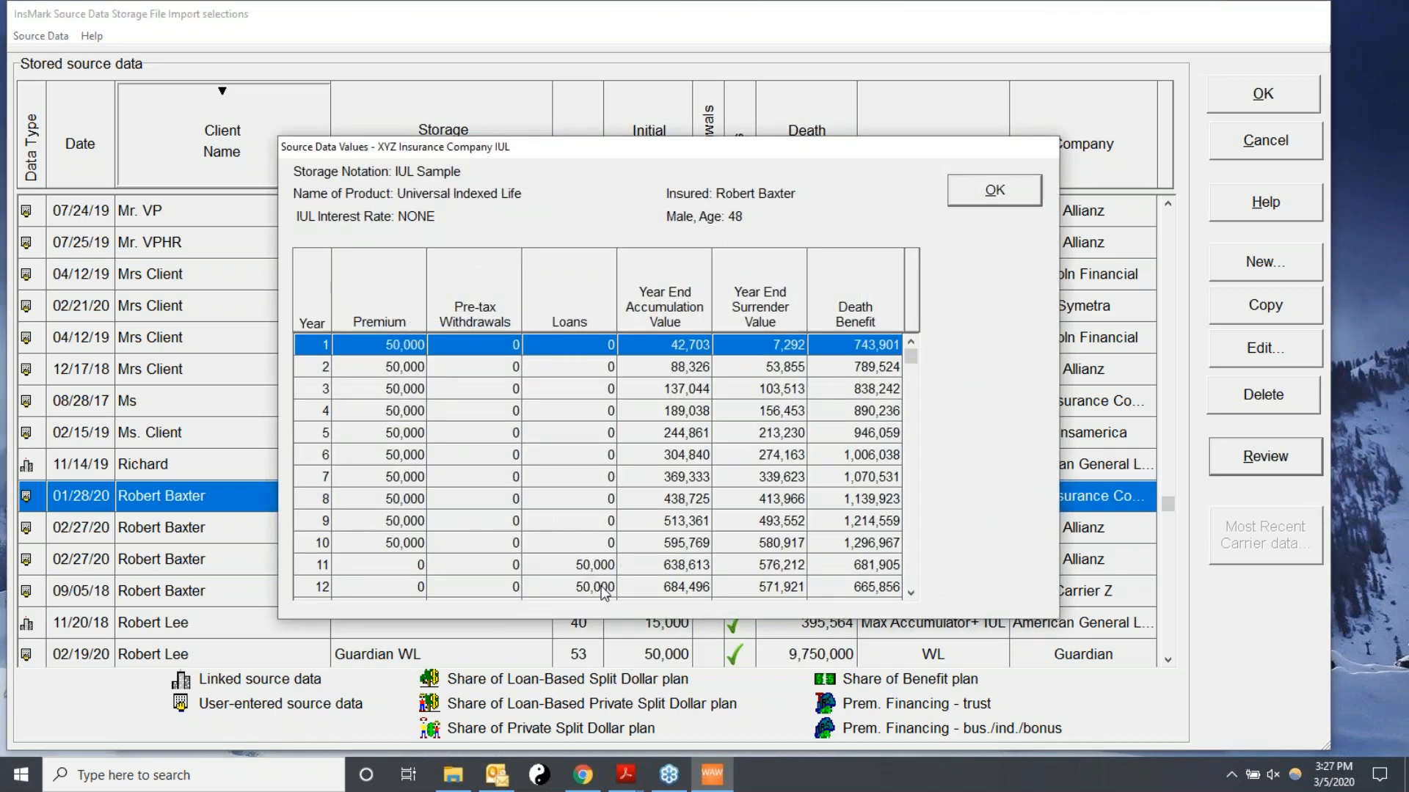
{"action": "left_click", "coordinate": [911, 592]}
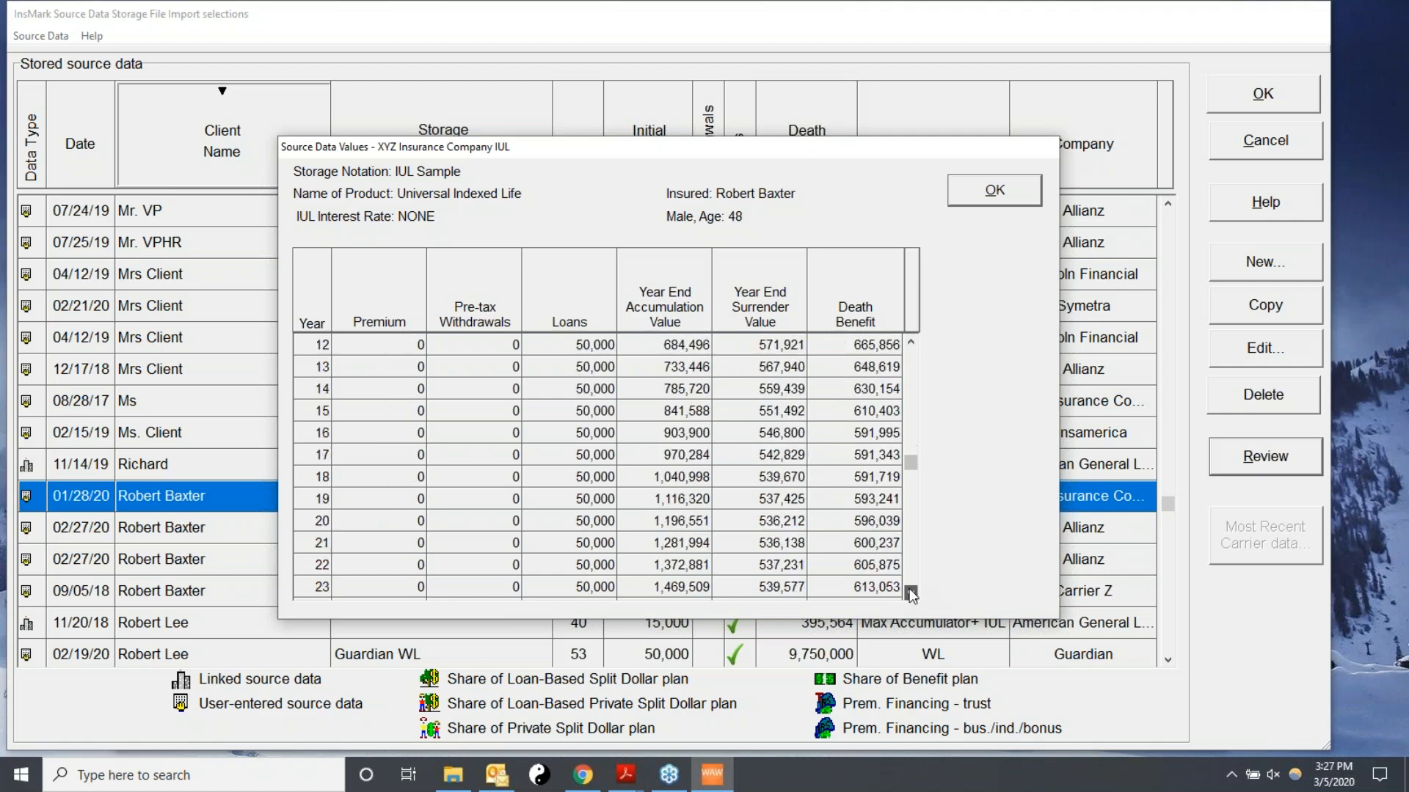
{"action": "left_click_drag", "start_coordinate": [911, 578], "coordinate": [761, 318]}
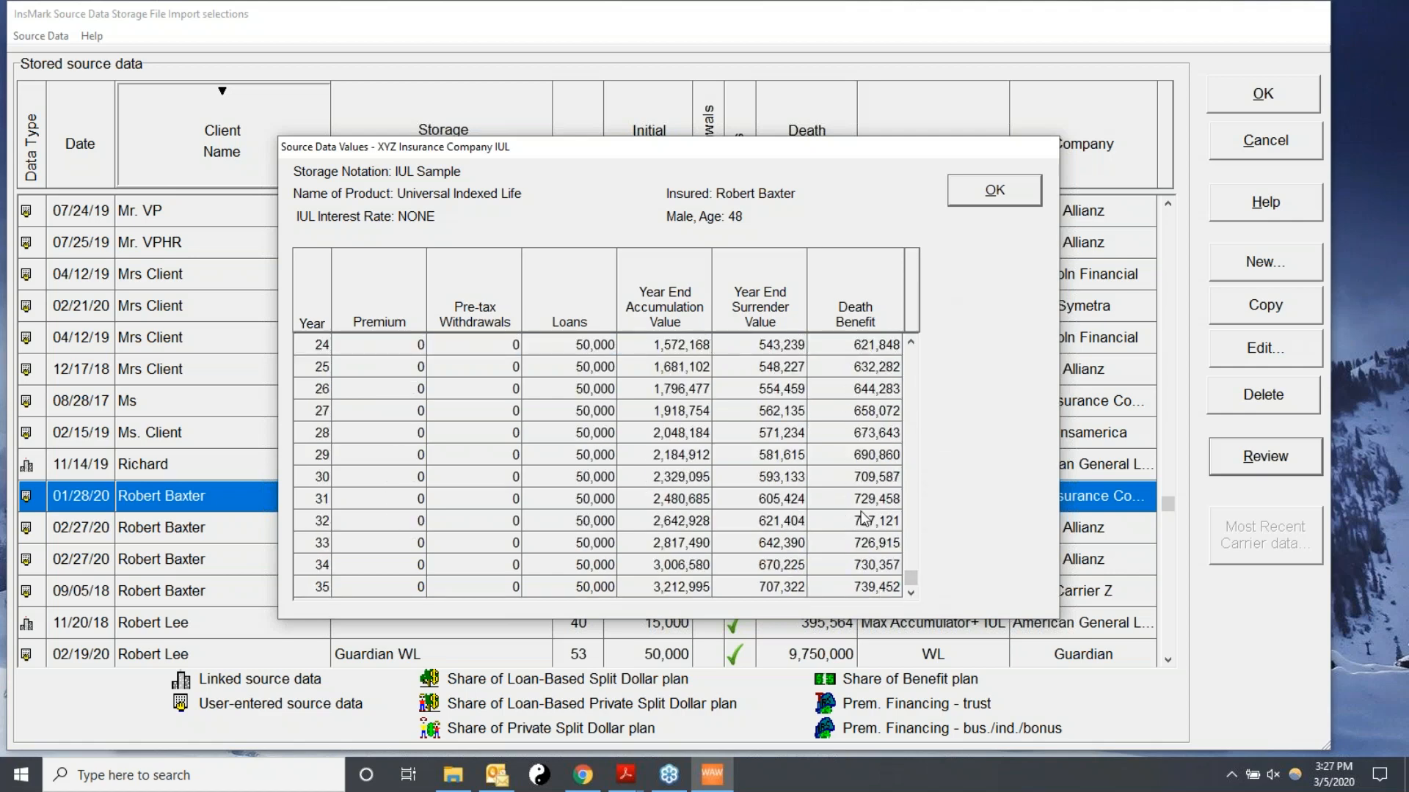
{"action": "left_click", "coordinate": [989, 192]}
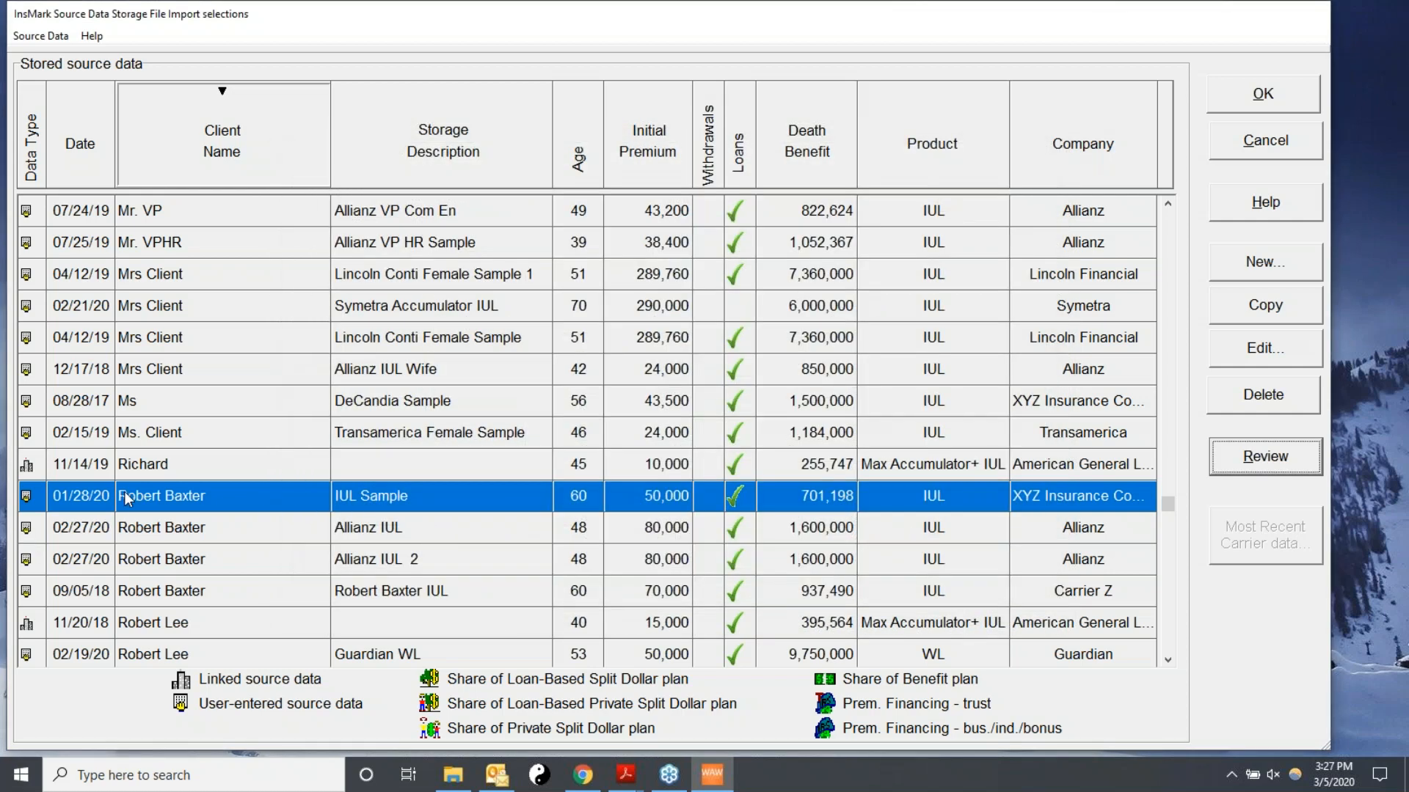
{"action": "left_click", "coordinate": [1263, 93]}
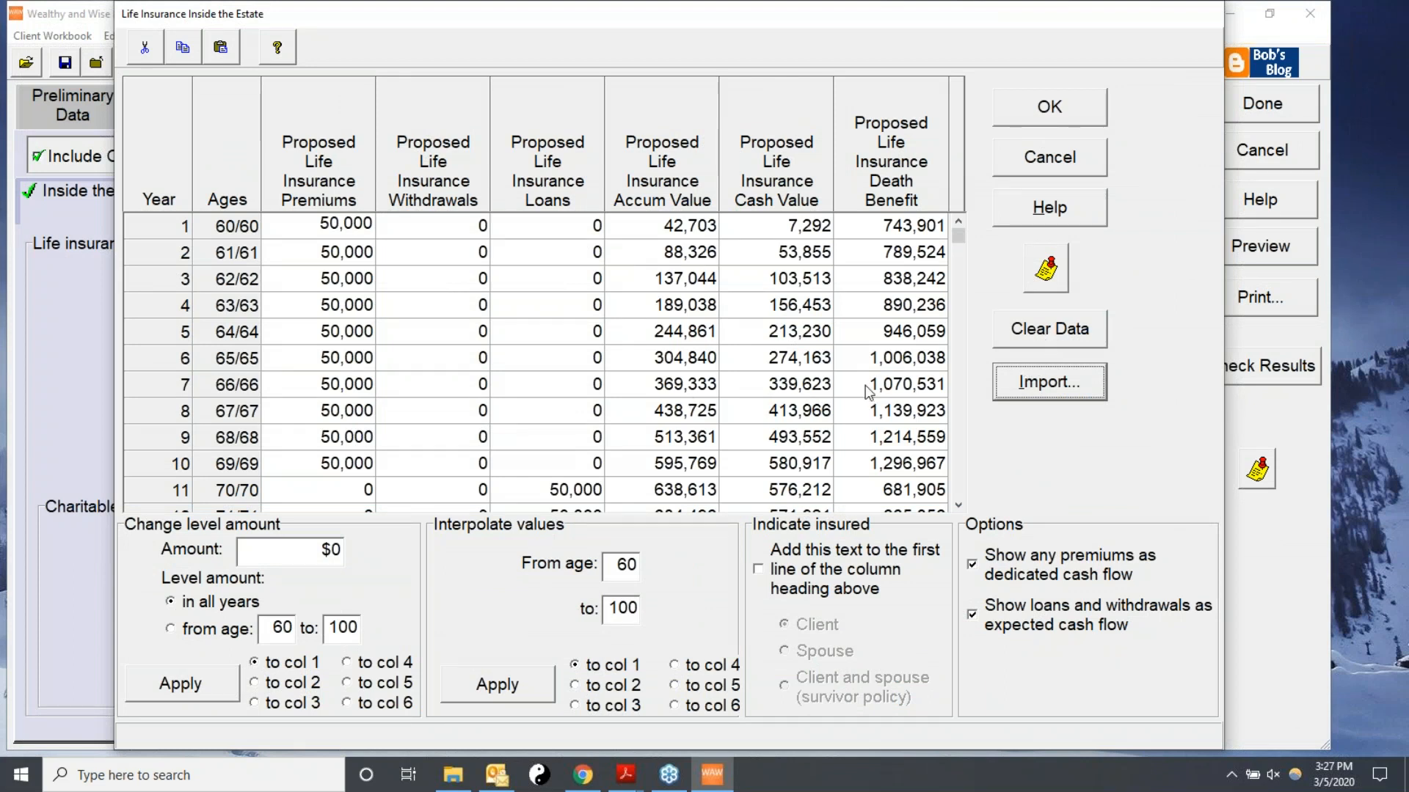
Scroll through the imported life insurance schedule and clear all its data.
{"action": "left_click", "coordinate": [958, 233]}
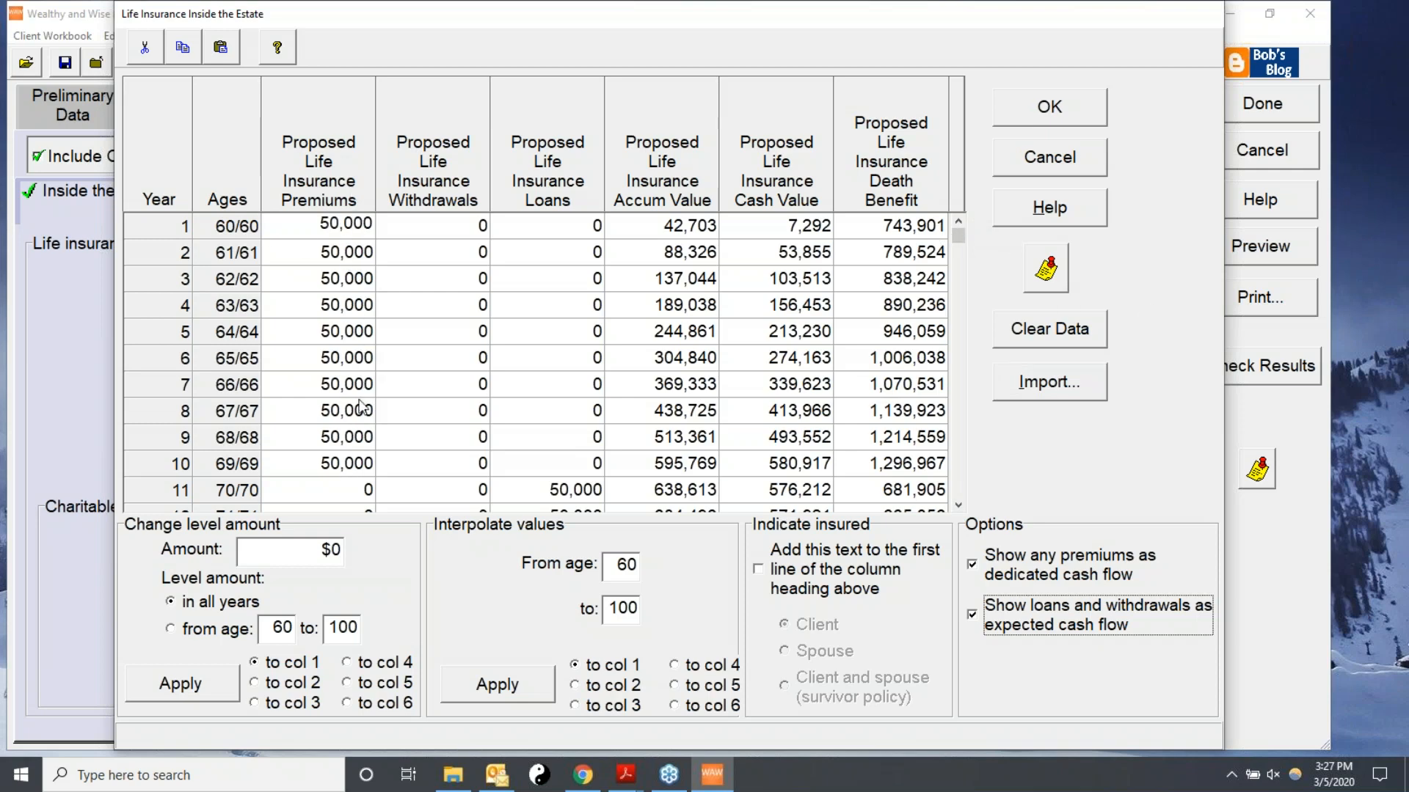
{"action": "left_click", "coordinate": [958, 504]}
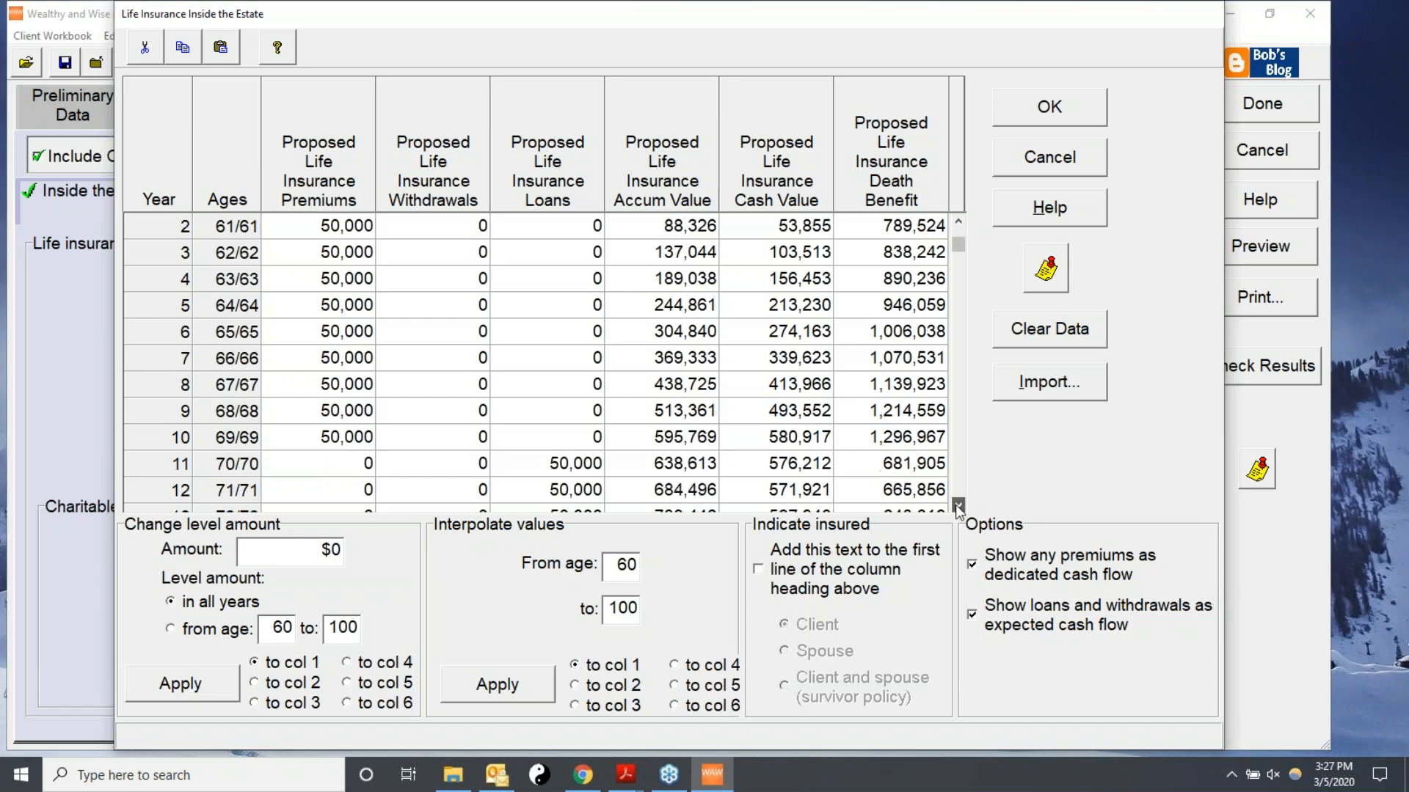
{"action": "left_click", "coordinate": [957, 505]}
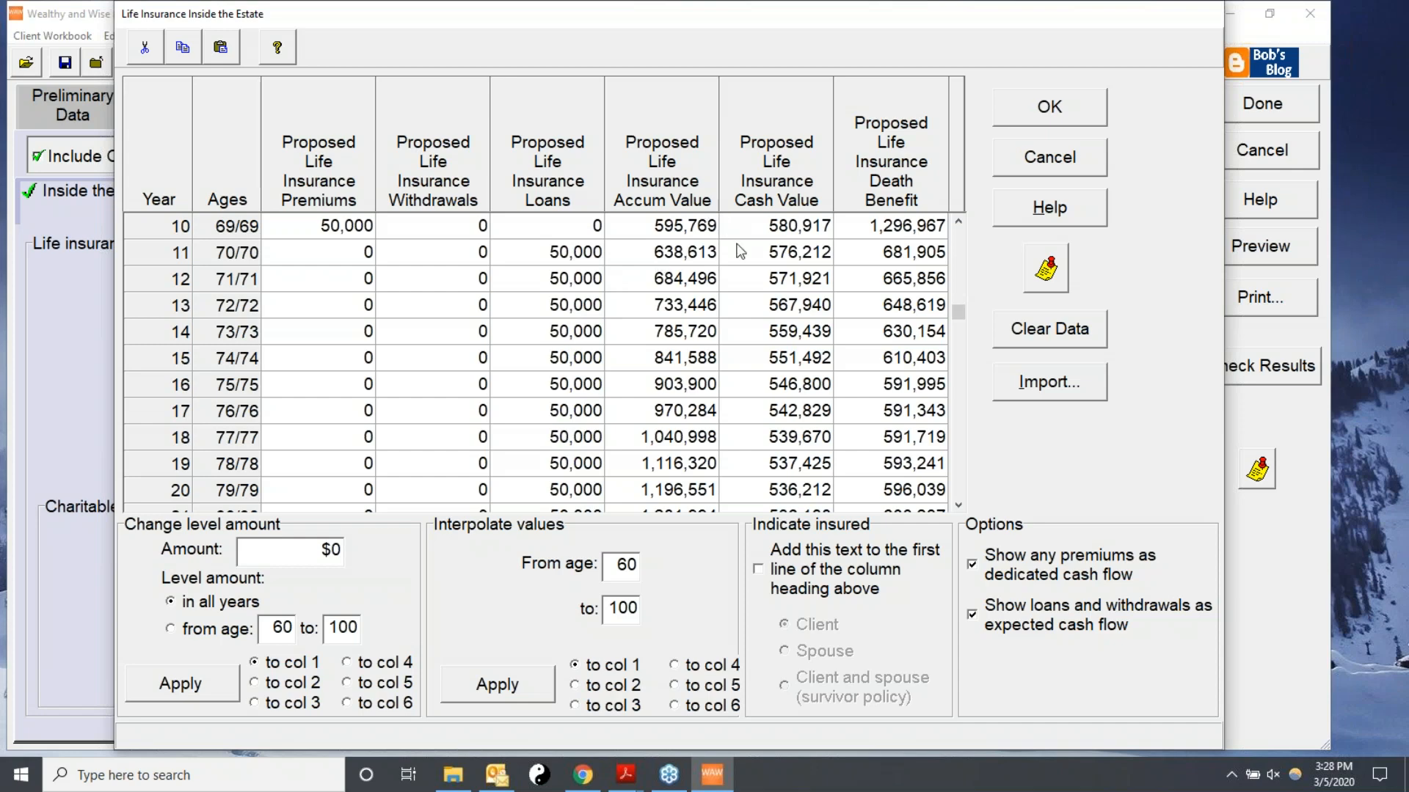
{"action": "left_click", "coordinate": [1068, 338]}
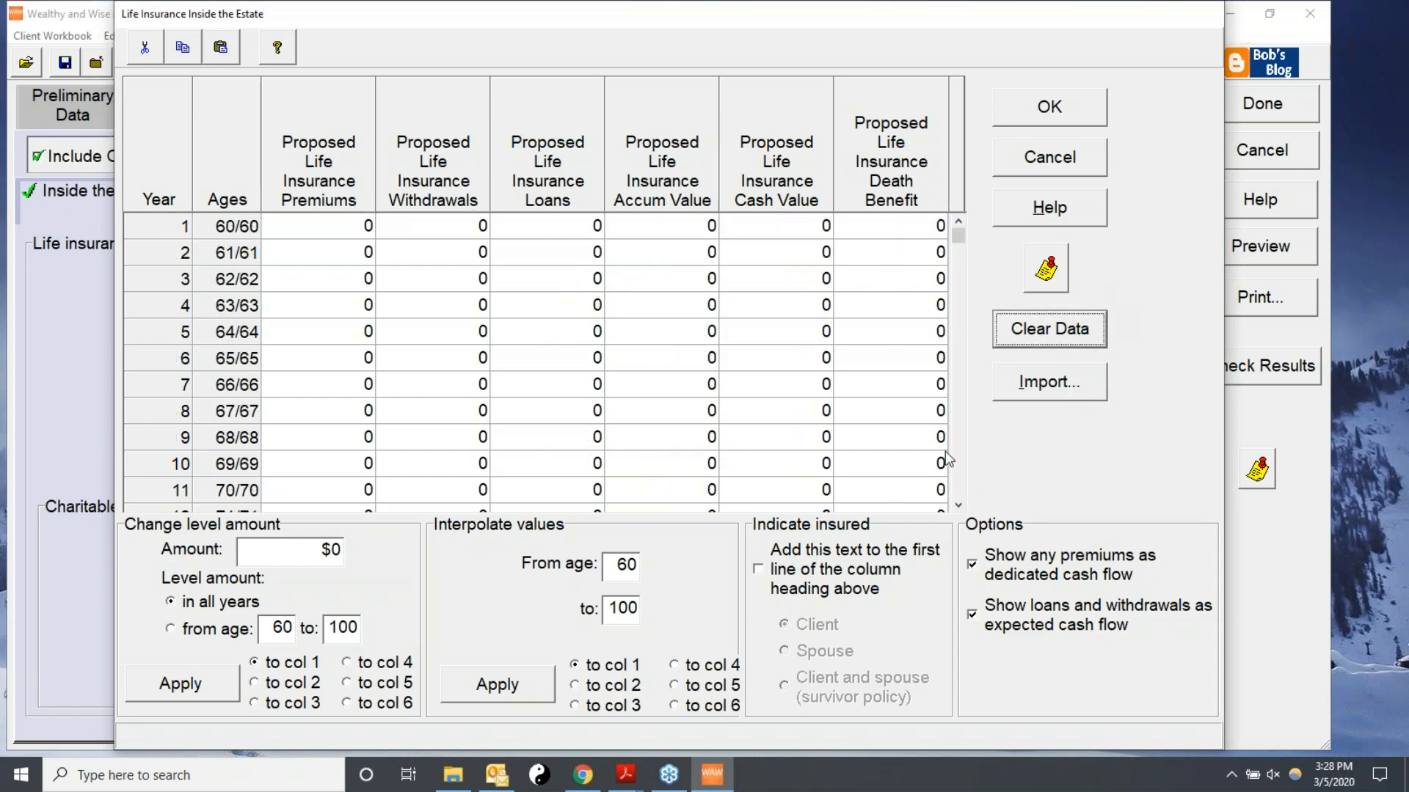
Re-import the client's IUL Sample source record into the cleared life insurance schedule and accept the schedule.
{"action": "left_click", "coordinate": [958, 233]}
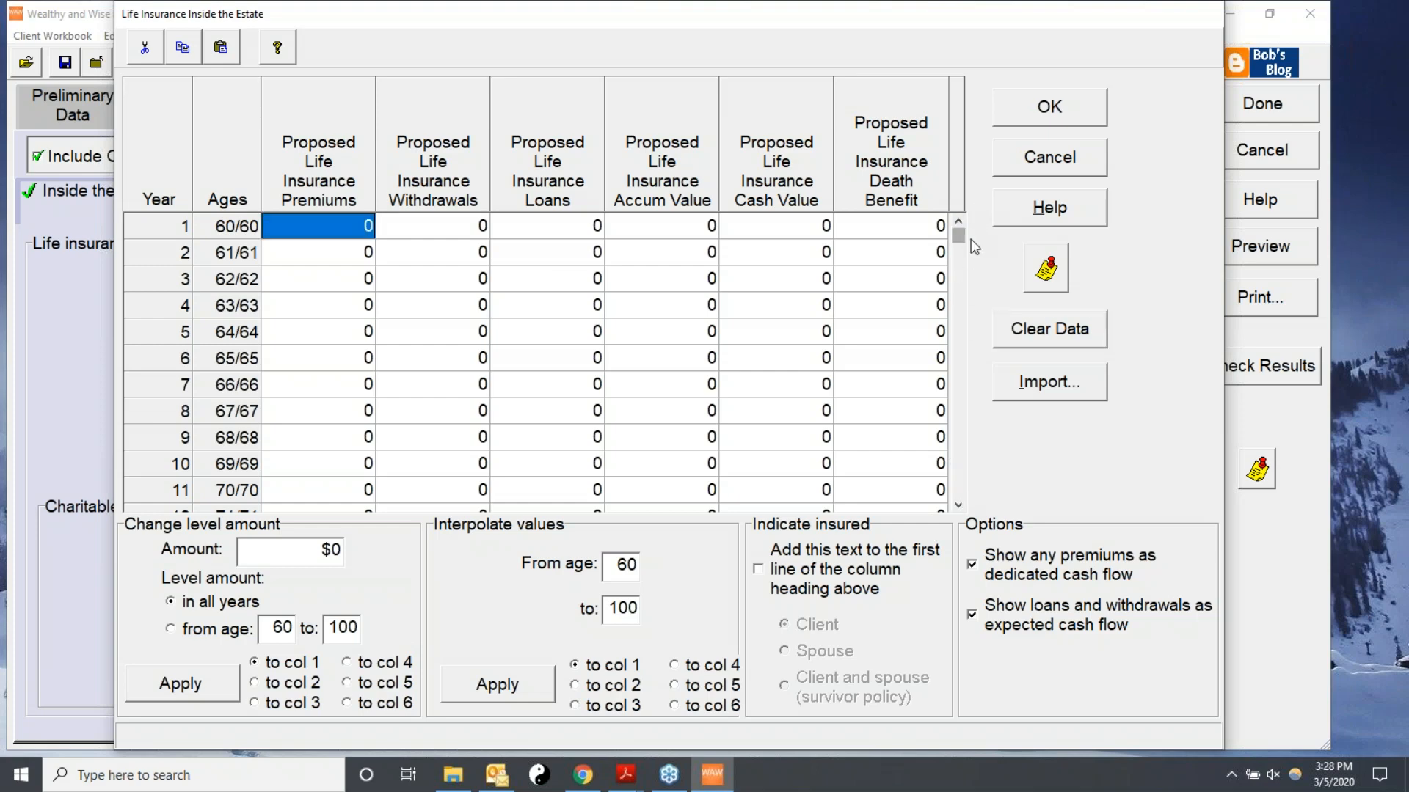
{"action": "left_click", "coordinate": [1050, 382]}
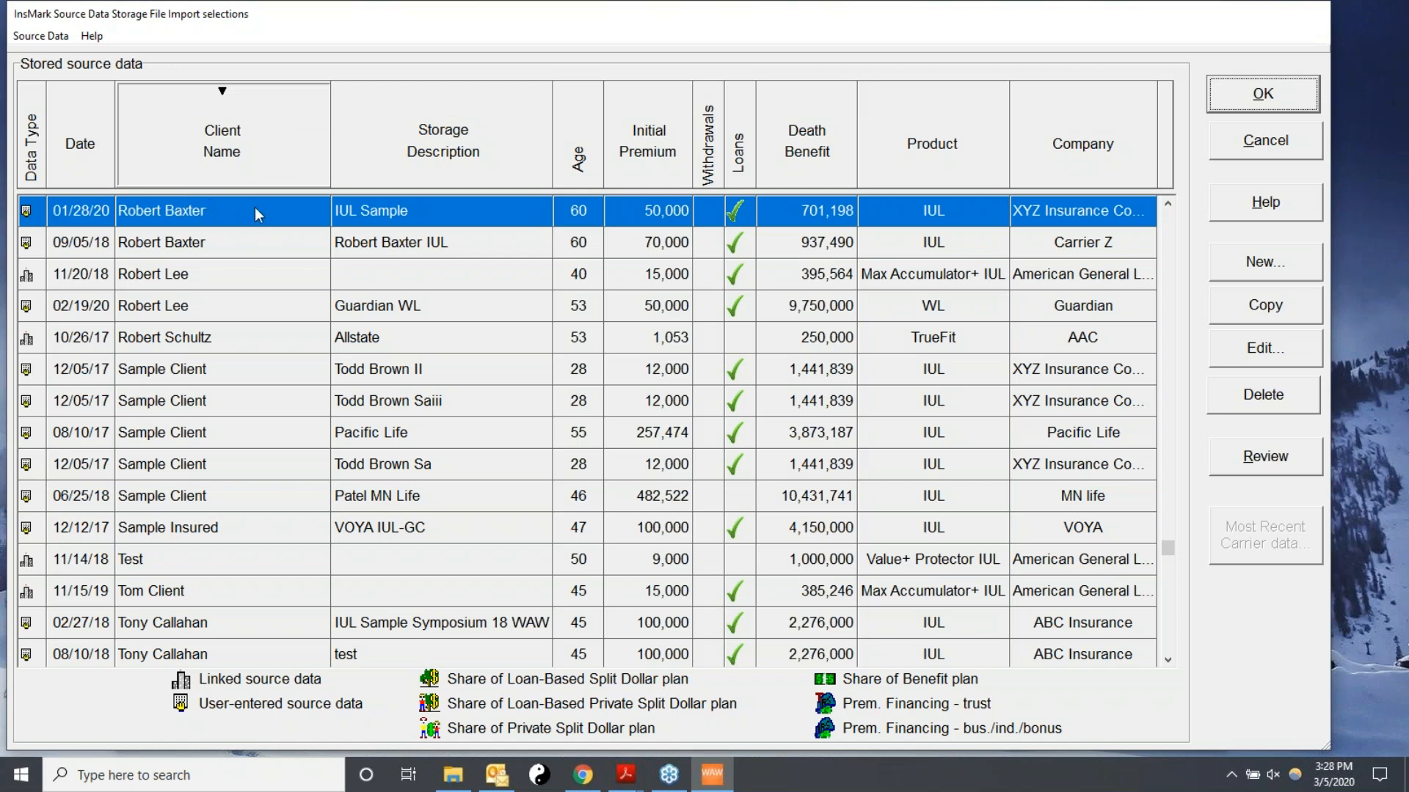
{"action": "left_click", "coordinate": [483, 213]}
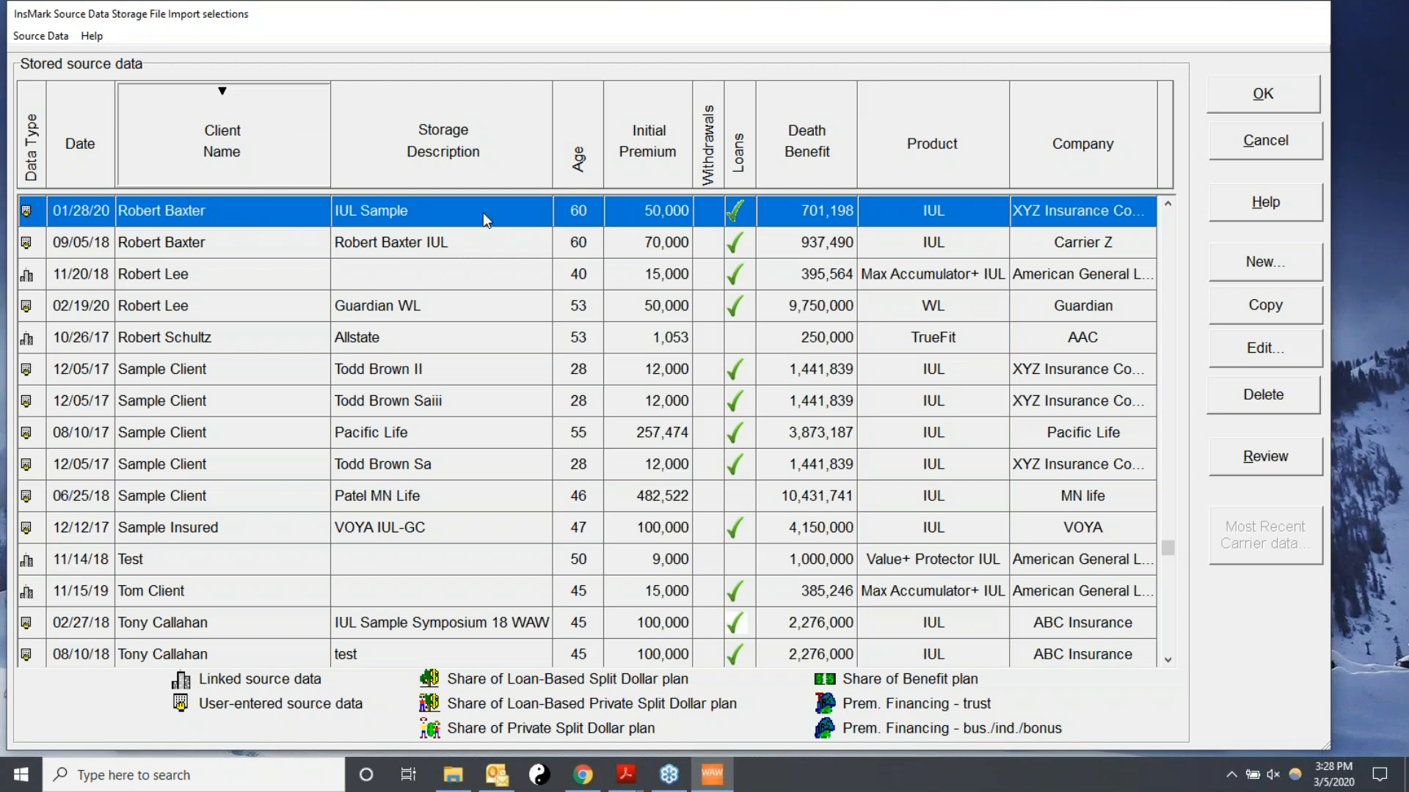
{"action": "left_click", "coordinate": [483, 213]}
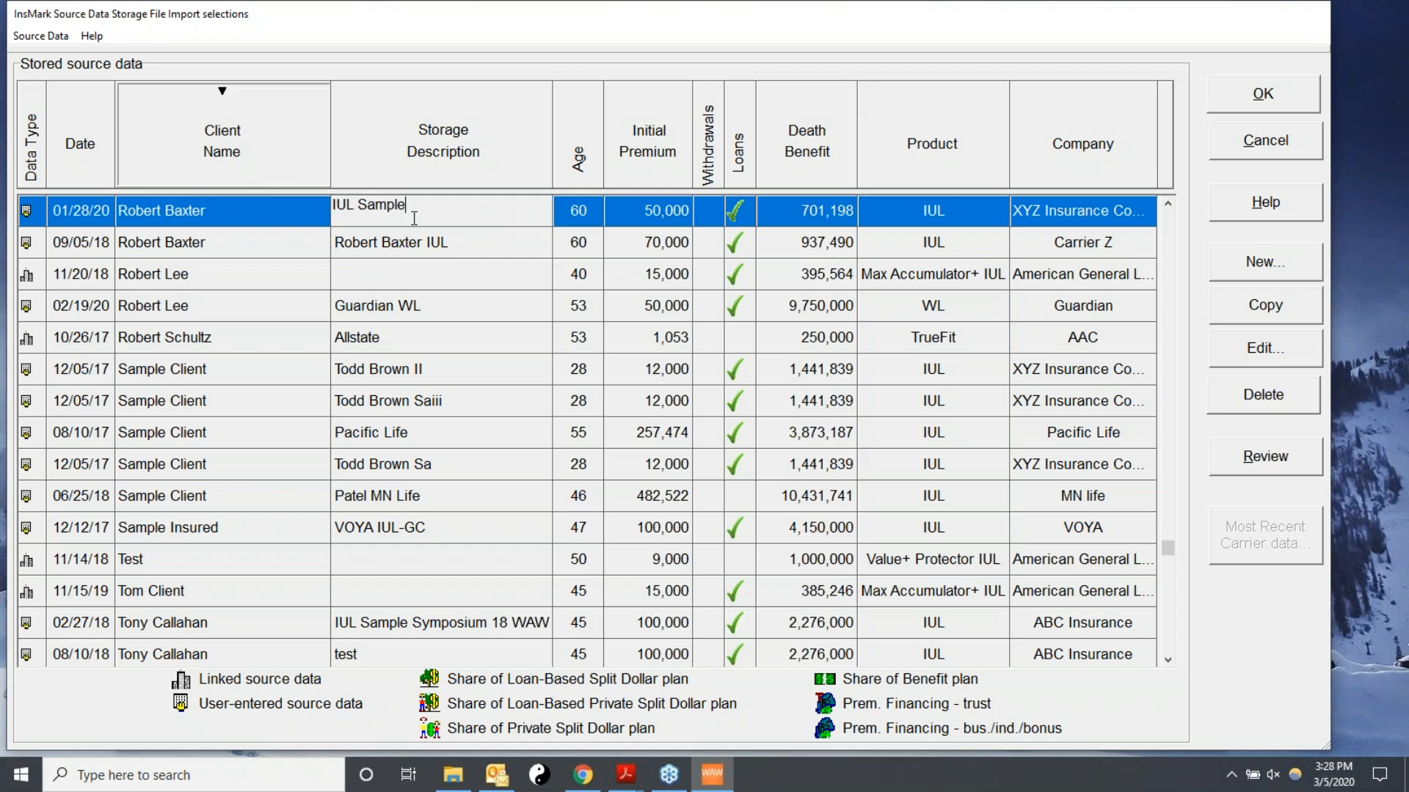
{"action": "left_click", "coordinate": [268, 209]}
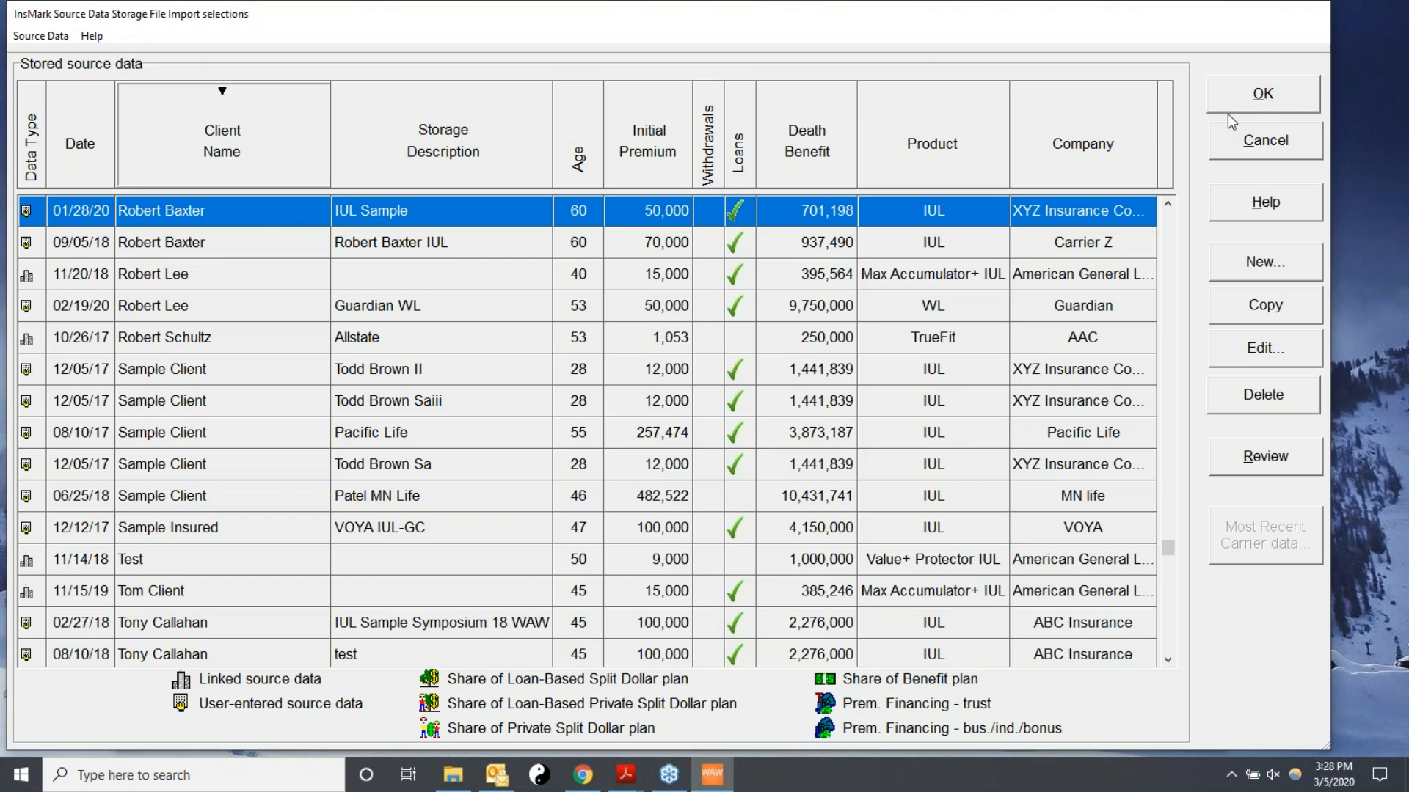
{"action": "left_click", "coordinate": [1286, 95]}
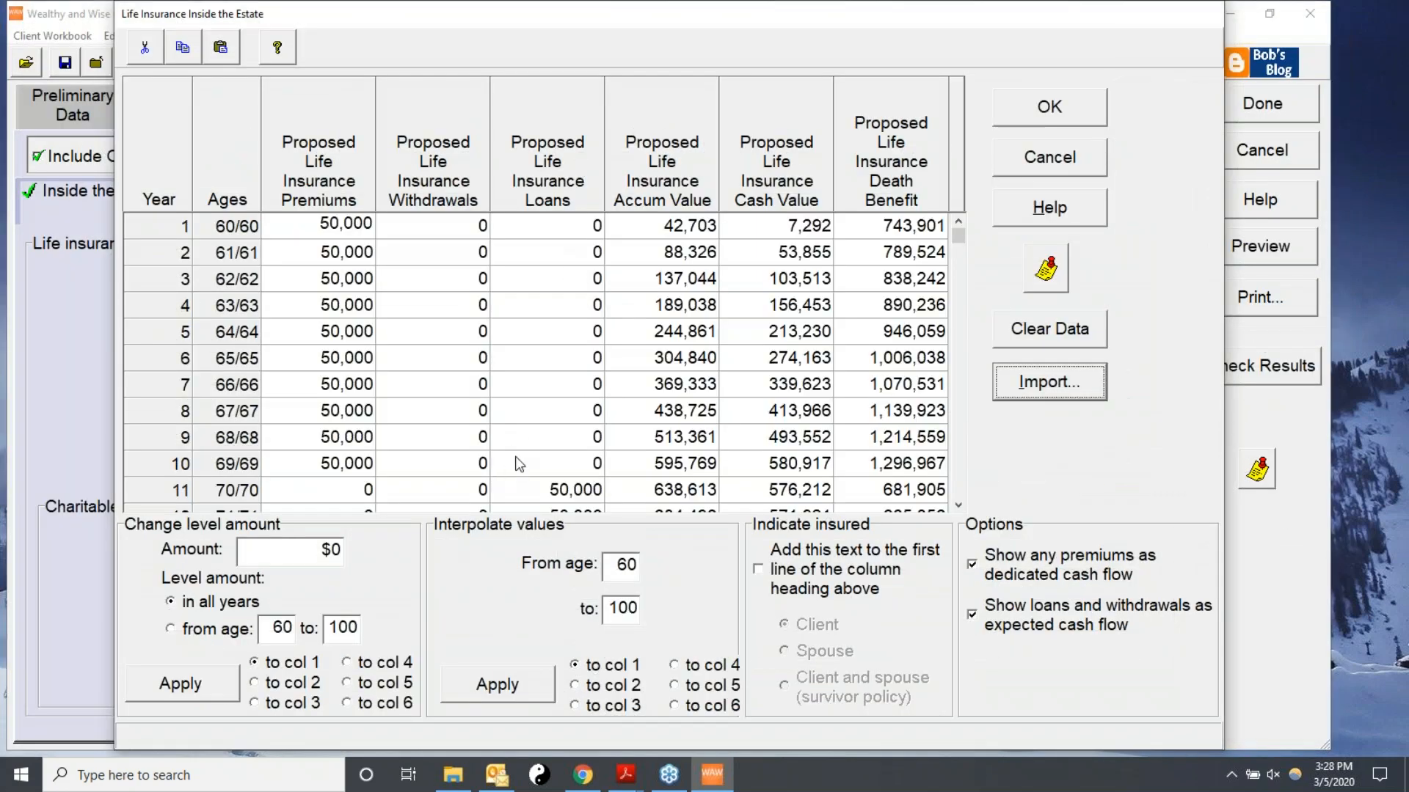
{"action": "left_click", "coordinate": [1051, 109]}
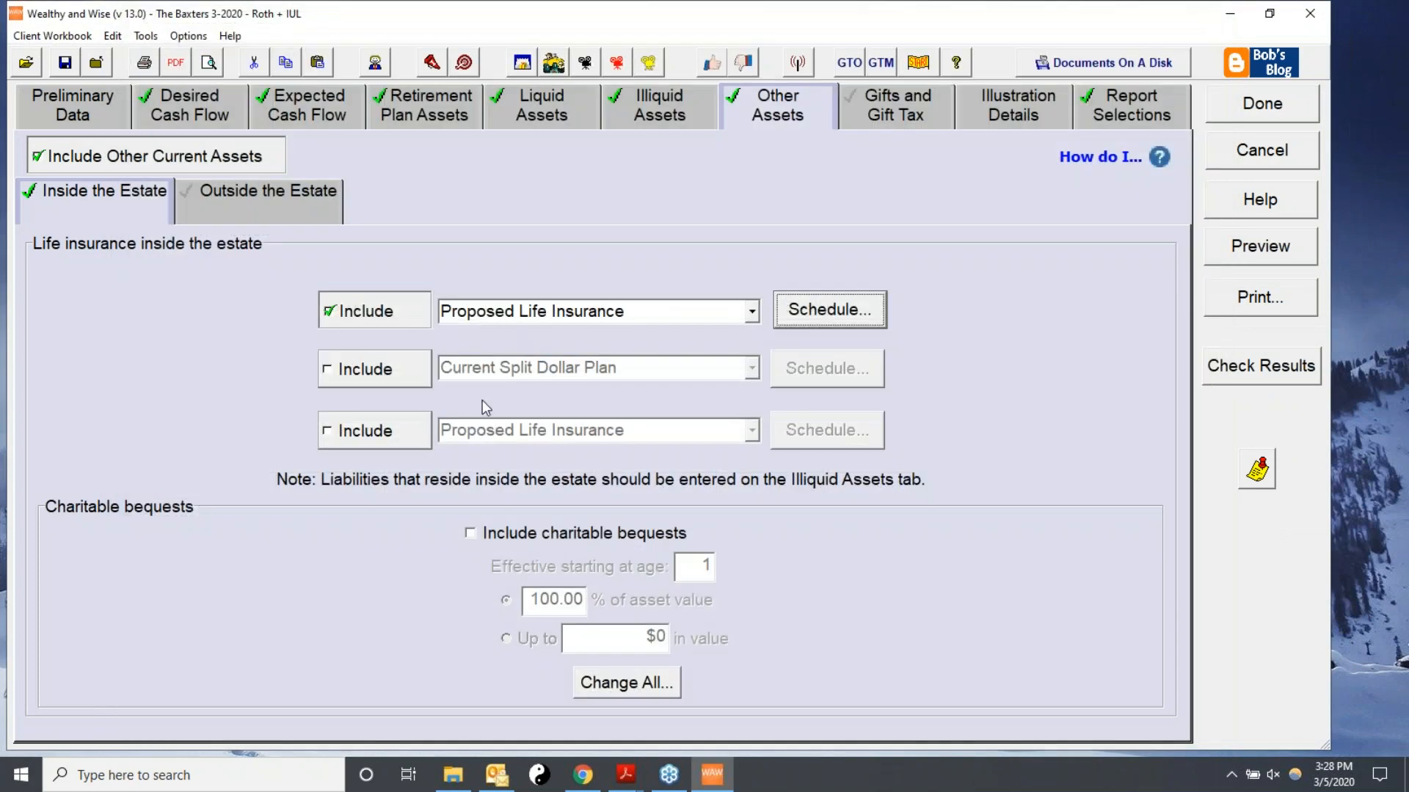
Open the scenario's report selections and quick-preview the Cash Flow Analysis report.
{"action": "left_click", "coordinate": [1128, 108]}
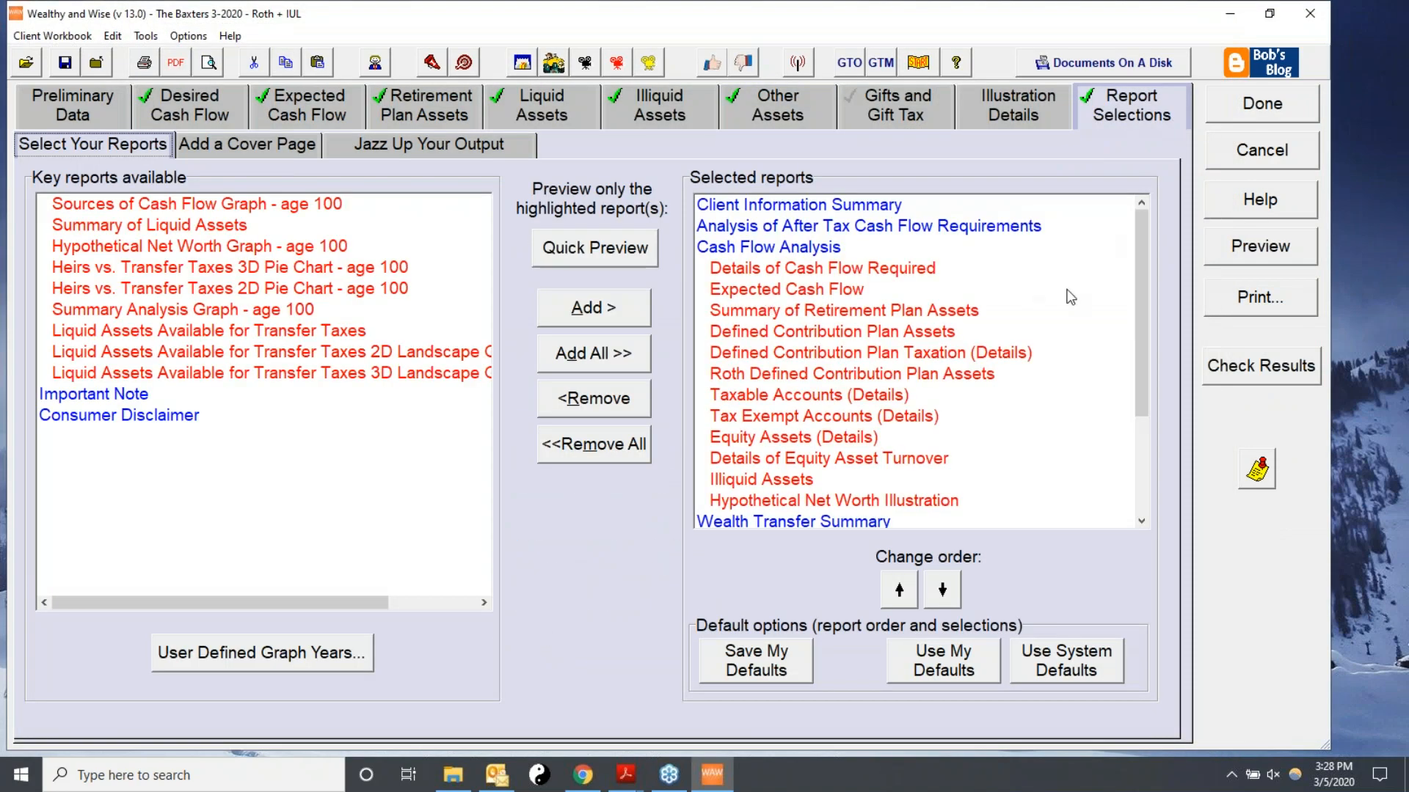
{"action": "left_click", "coordinate": [737, 250]}
{"action": "left_click", "coordinate": [595, 248]}
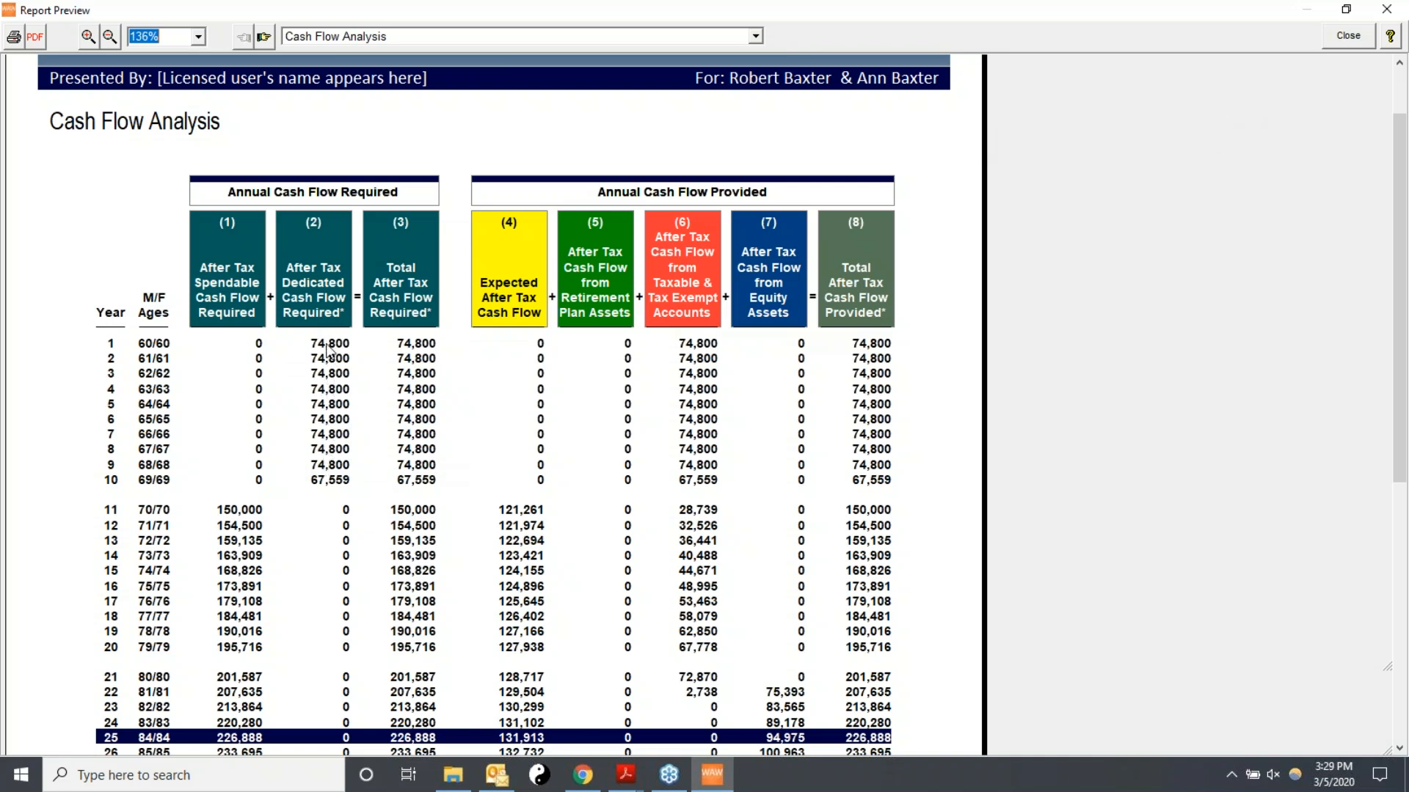
{"action": "left_click", "coordinate": [1350, 42]}
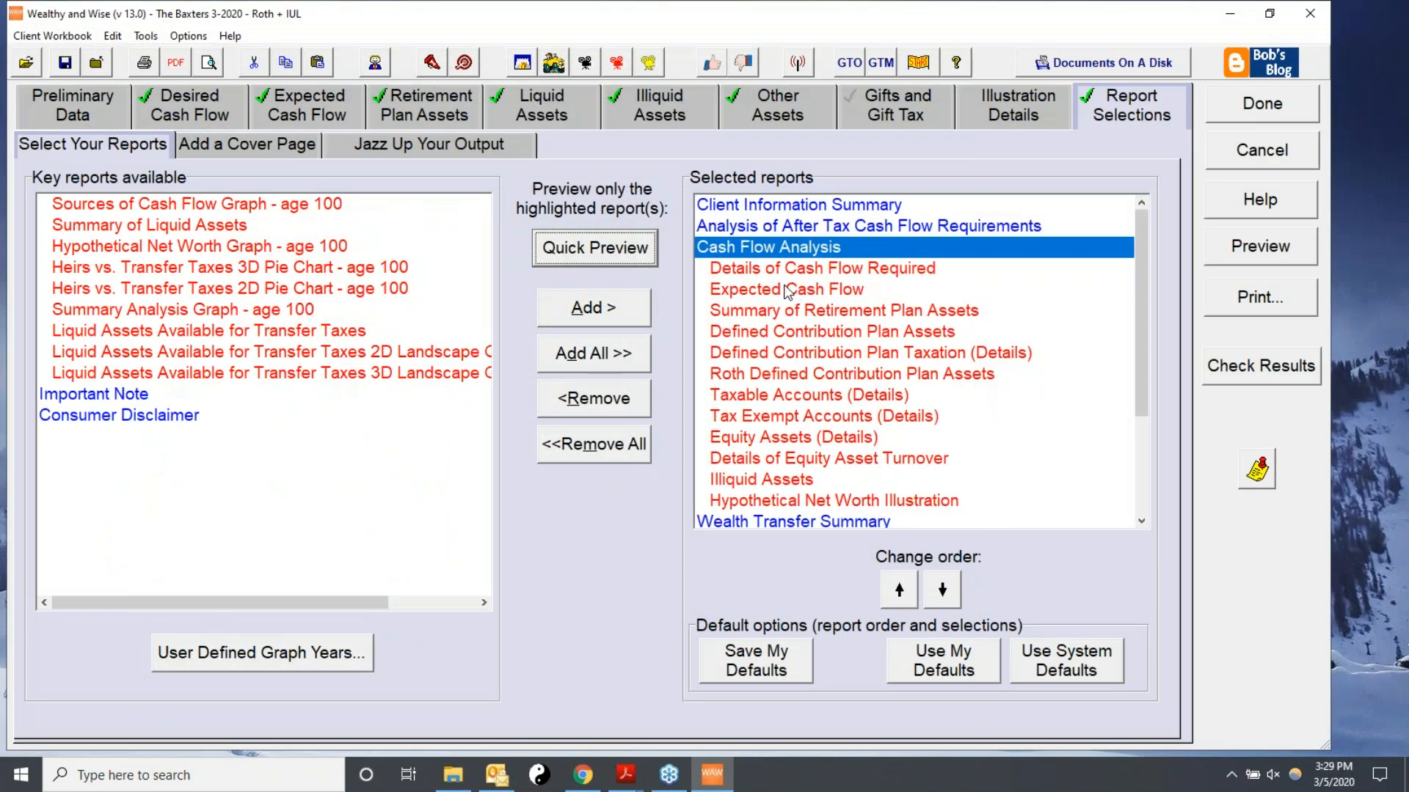
Quick-preview the Expected Cash Flow report and scroll through its yearly life insurance loan figures.
{"action": "left_click", "coordinate": [786, 291]}
{"action": "left_click", "coordinate": [625, 247]}
{"action": "scroll", "coordinate": [544, 396], "scroll_direction": "down", "scroll_amount": 3}
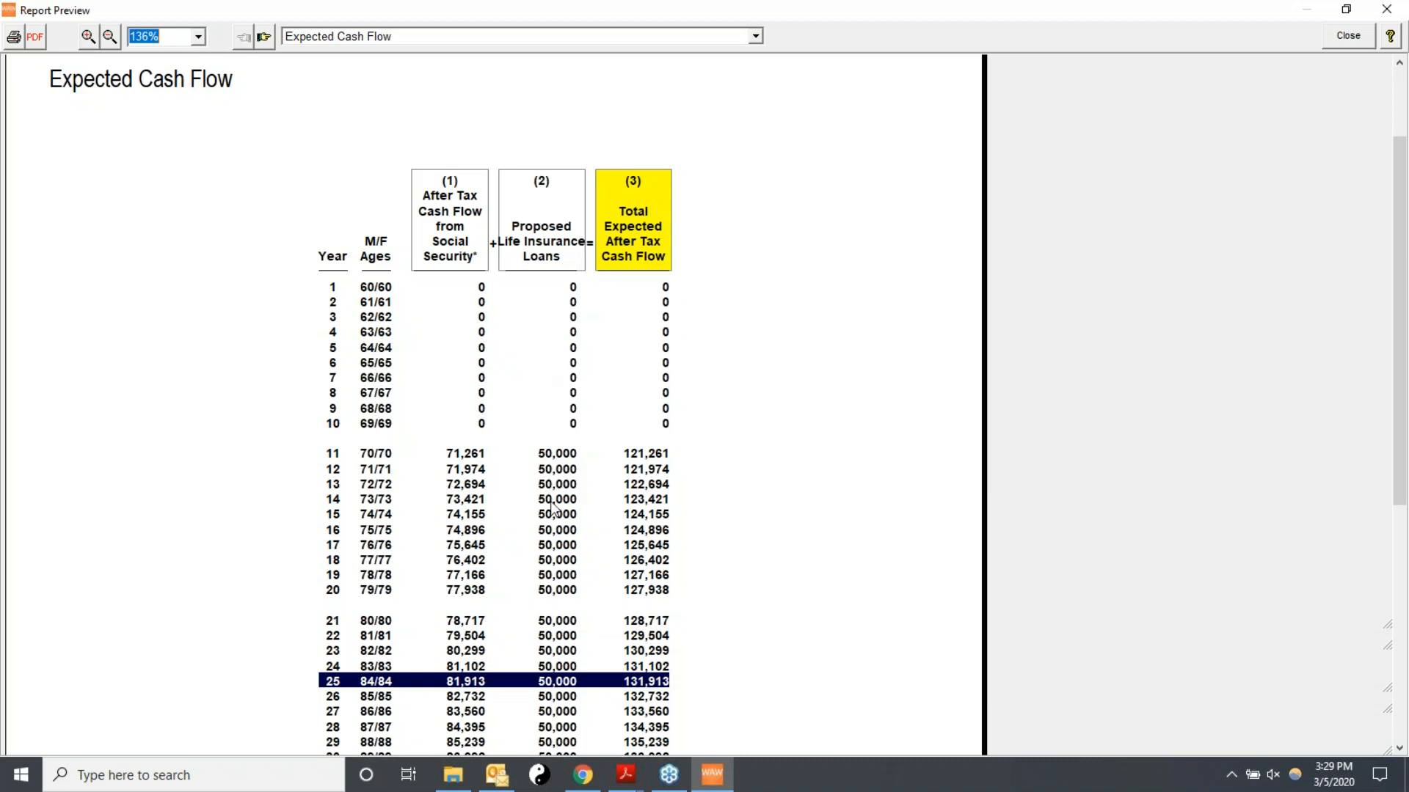
{"action": "scroll", "coordinate": [552, 457], "scroll_direction": "down", "scroll_amount": 4}
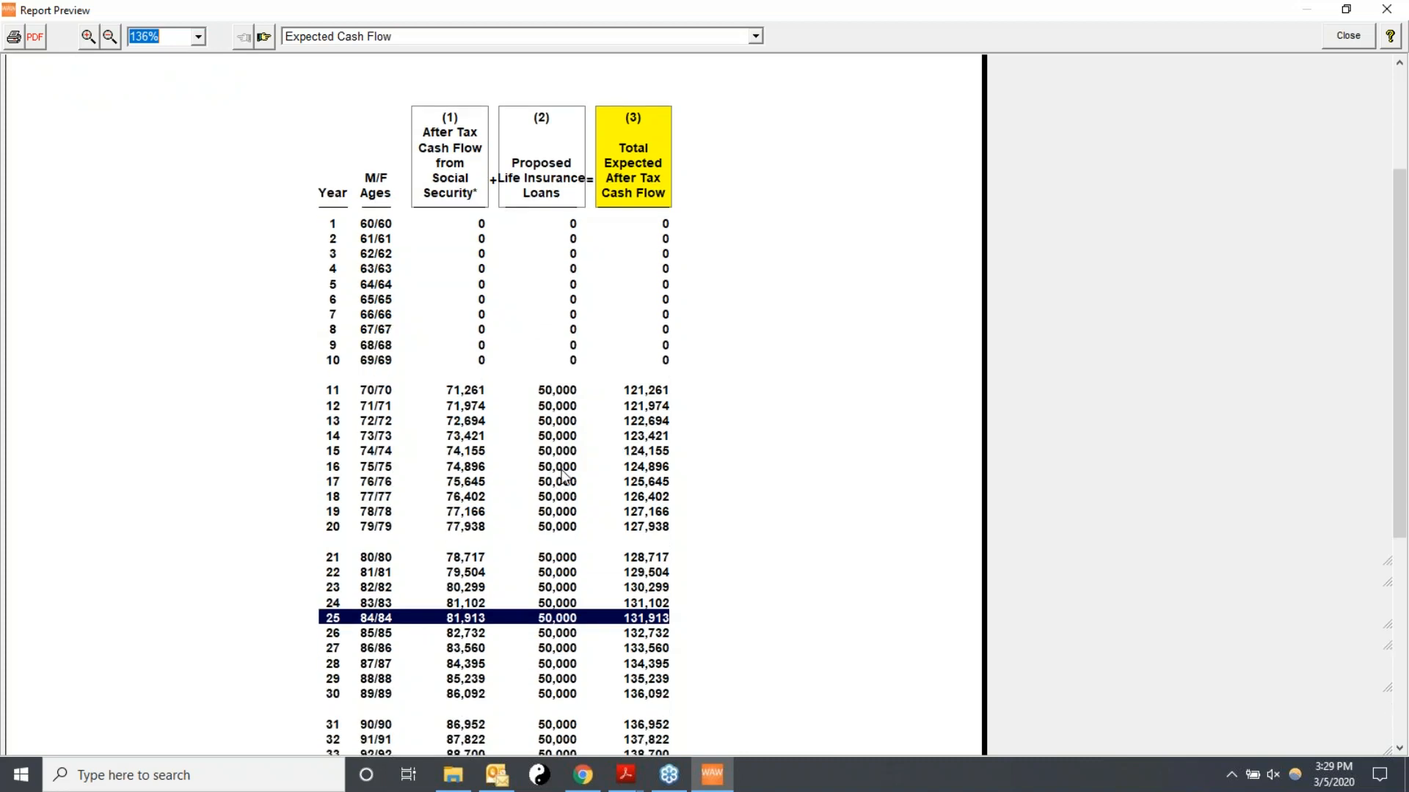
{"action": "scroll", "coordinate": [563, 478], "scroll_direction": "up", "scroll_amount": 1}
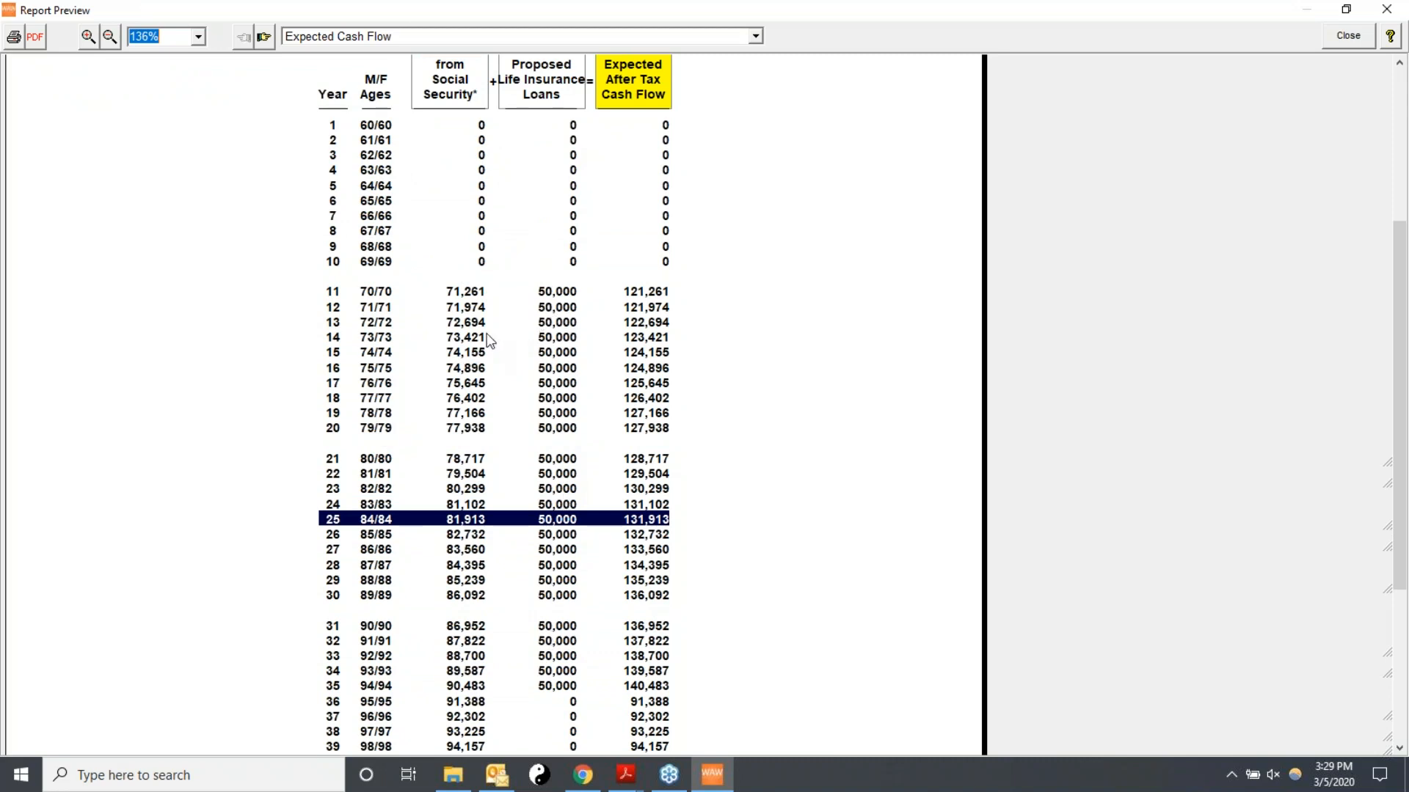
{"action": "scroll", "coordinate": [737, 367], "scroll_direction": "up", "scroll_amount": 1}
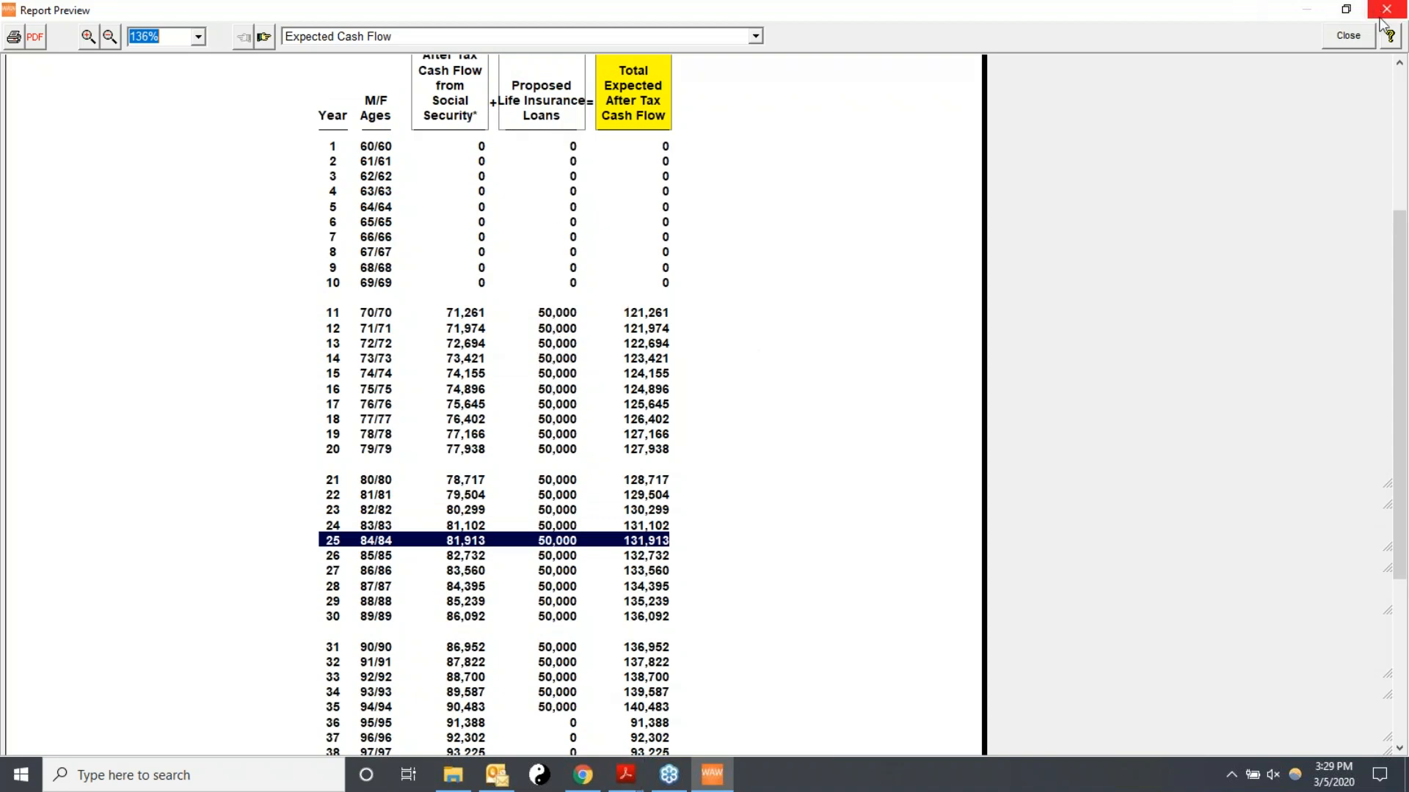
{"action": "left_click", "coordinate": [1348, 35]}
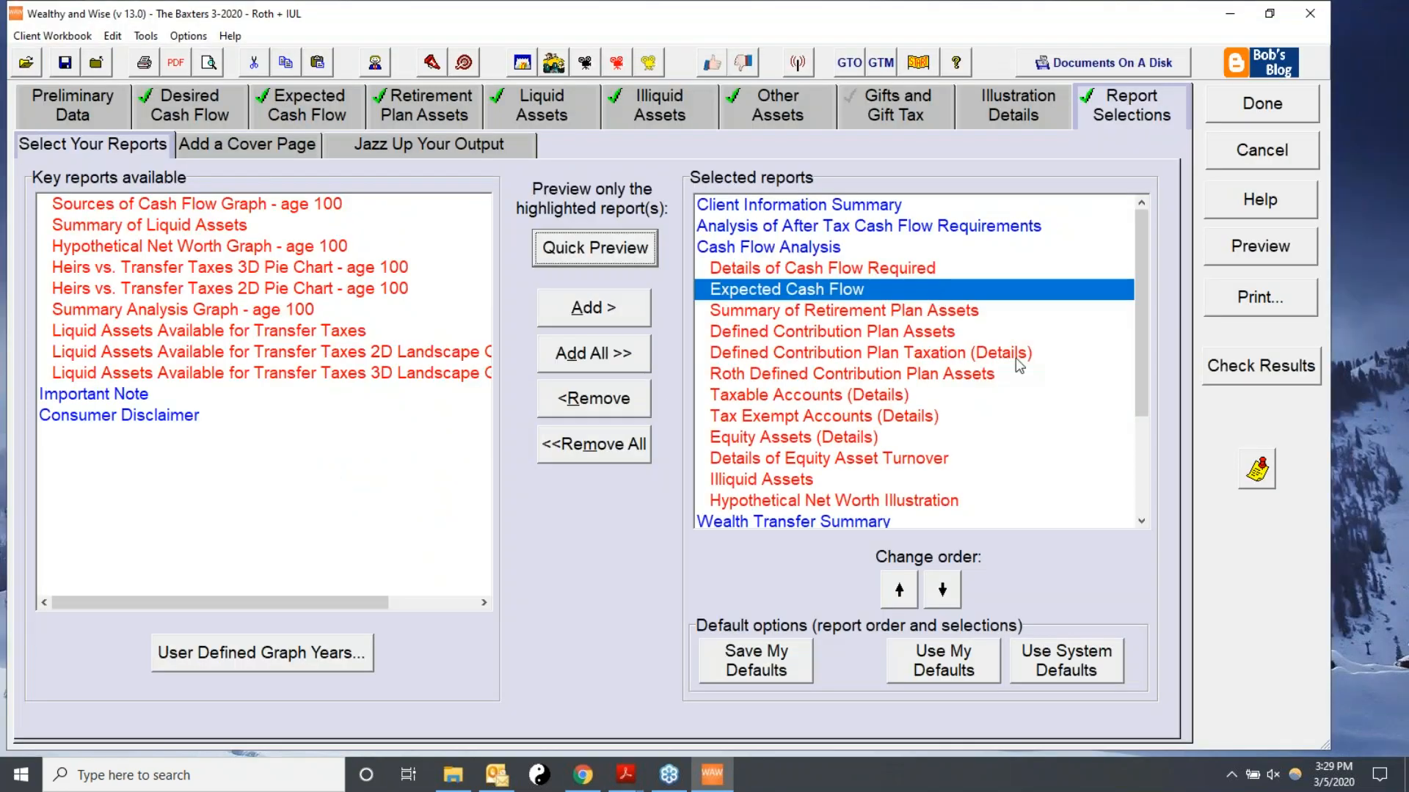
Quick-preview the Hypothetical Net Worth Illustration report from the selected reports list.
{"action": "left_click_drag", "start_coordinate": [1146, 365], "coordinate": [1138, 418]}
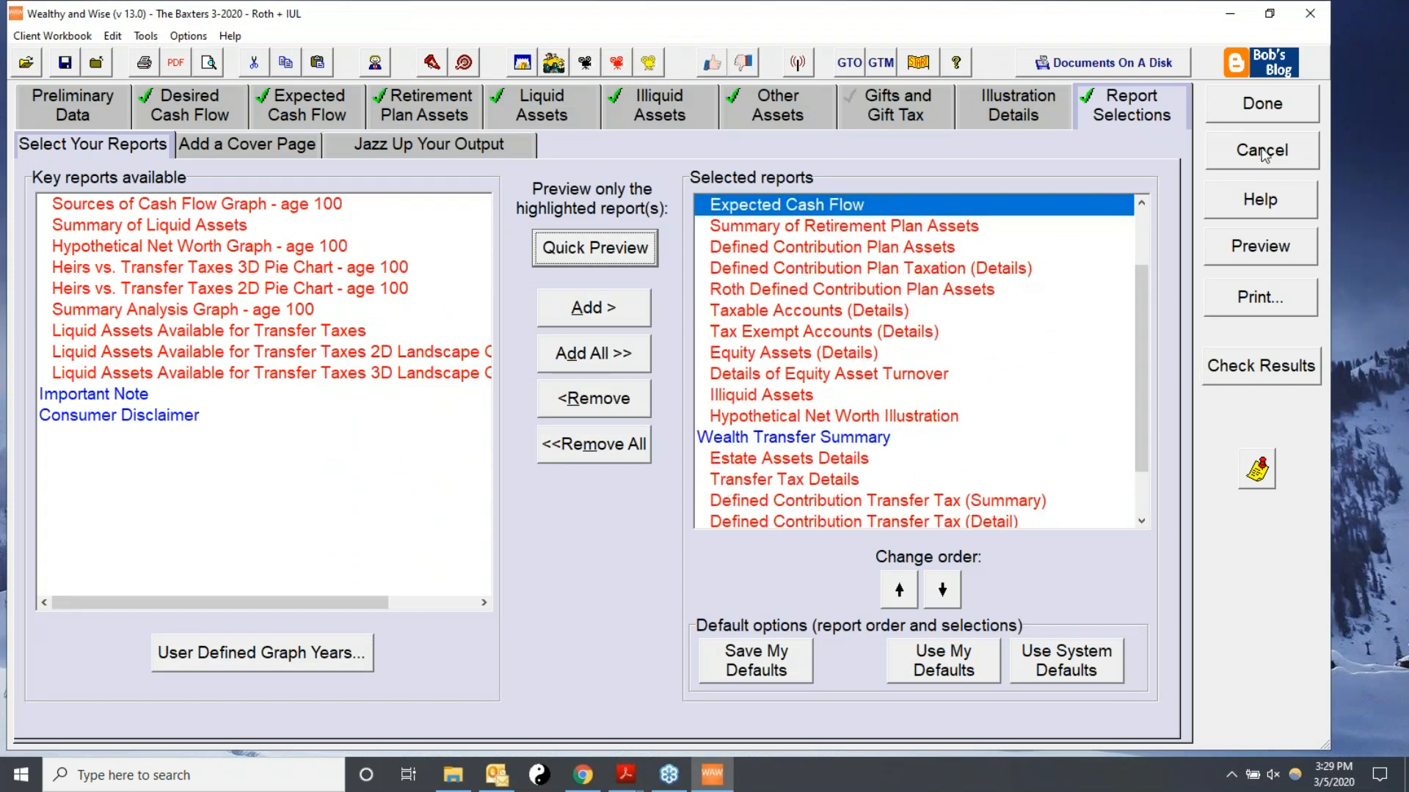
{"action": "left_click", "coordinate": [848, 418]}
{"action": "left_click", "coordinate": [575, 249]}
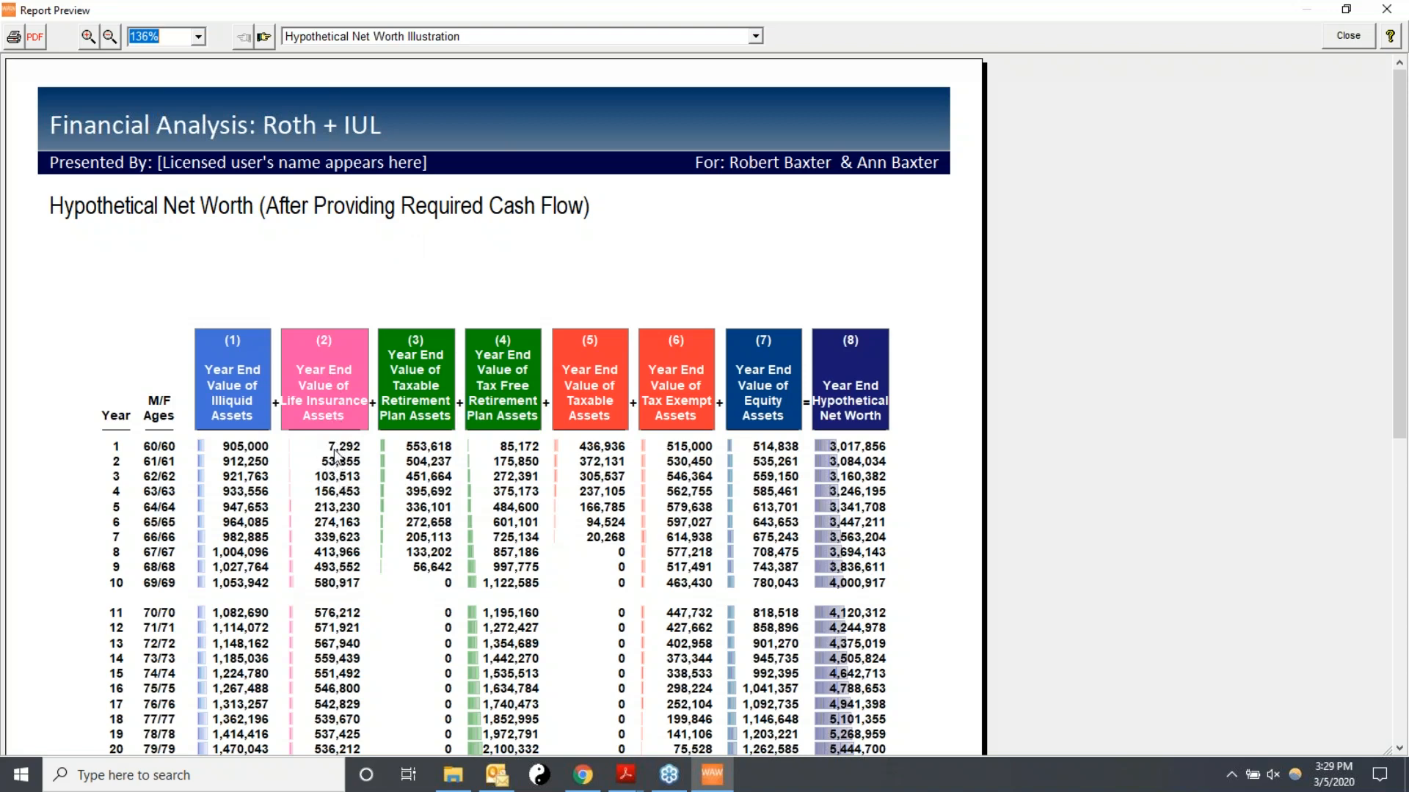
{"action": "left_click", "coordinate": [1340, 37]}
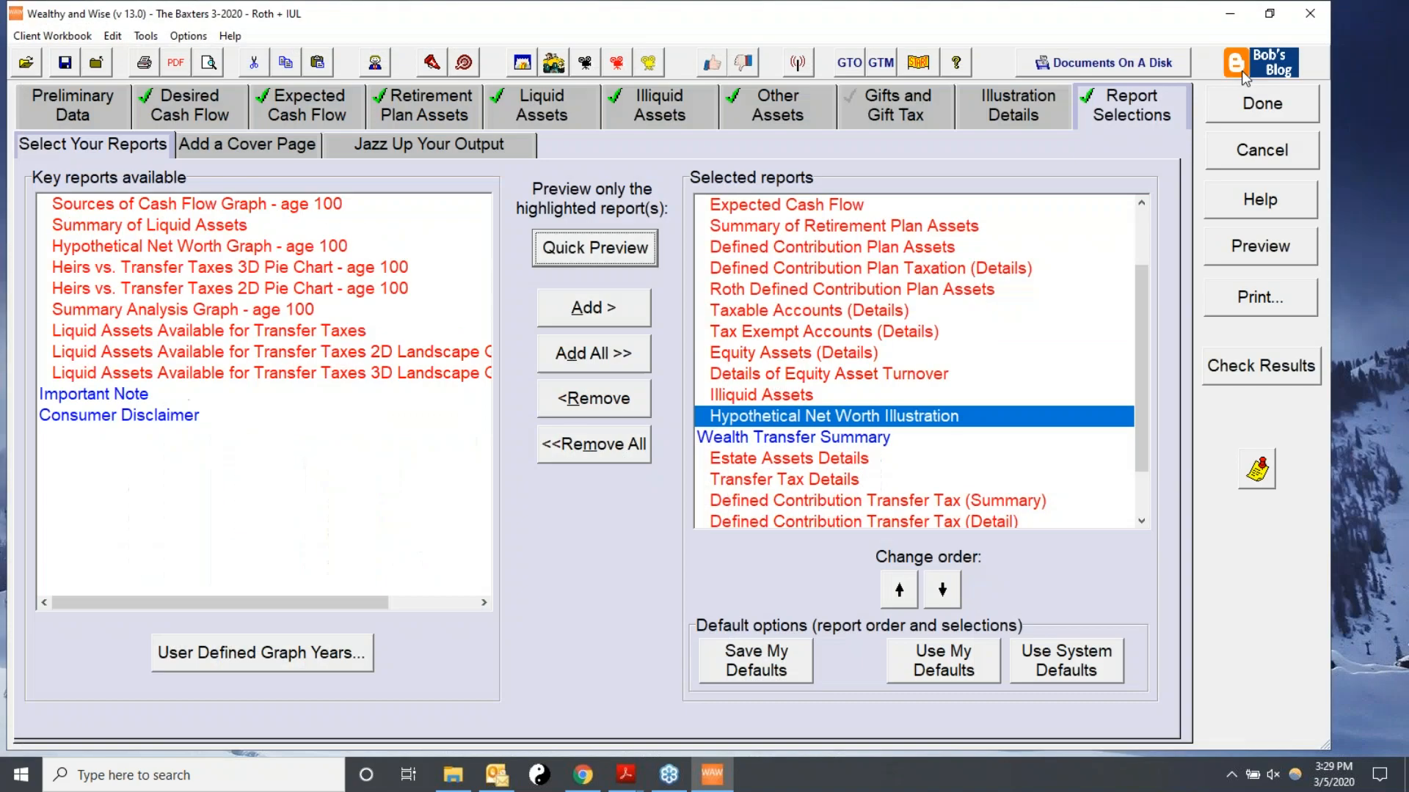
Finish the Roth + IUL scenario and display the scenario values for client age 99.
{"action": "left_click", "coordinate": [1274, 108]}
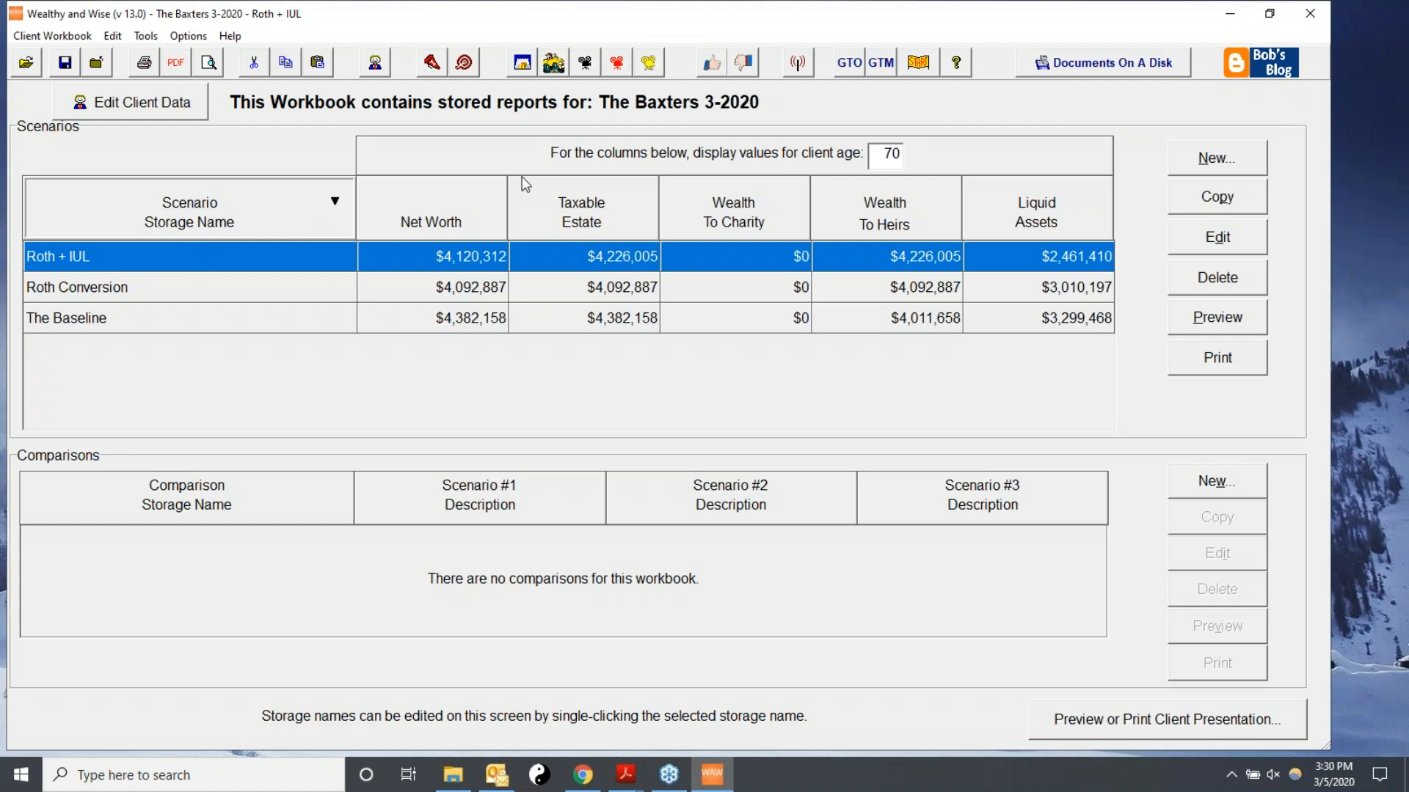
{"action": "left_click_drag", "start_coordinate": [874, 152], "coordinate": [907, 157]}
{"action": "type", "text": "99"}
{"action": "key", "text": "Return"}
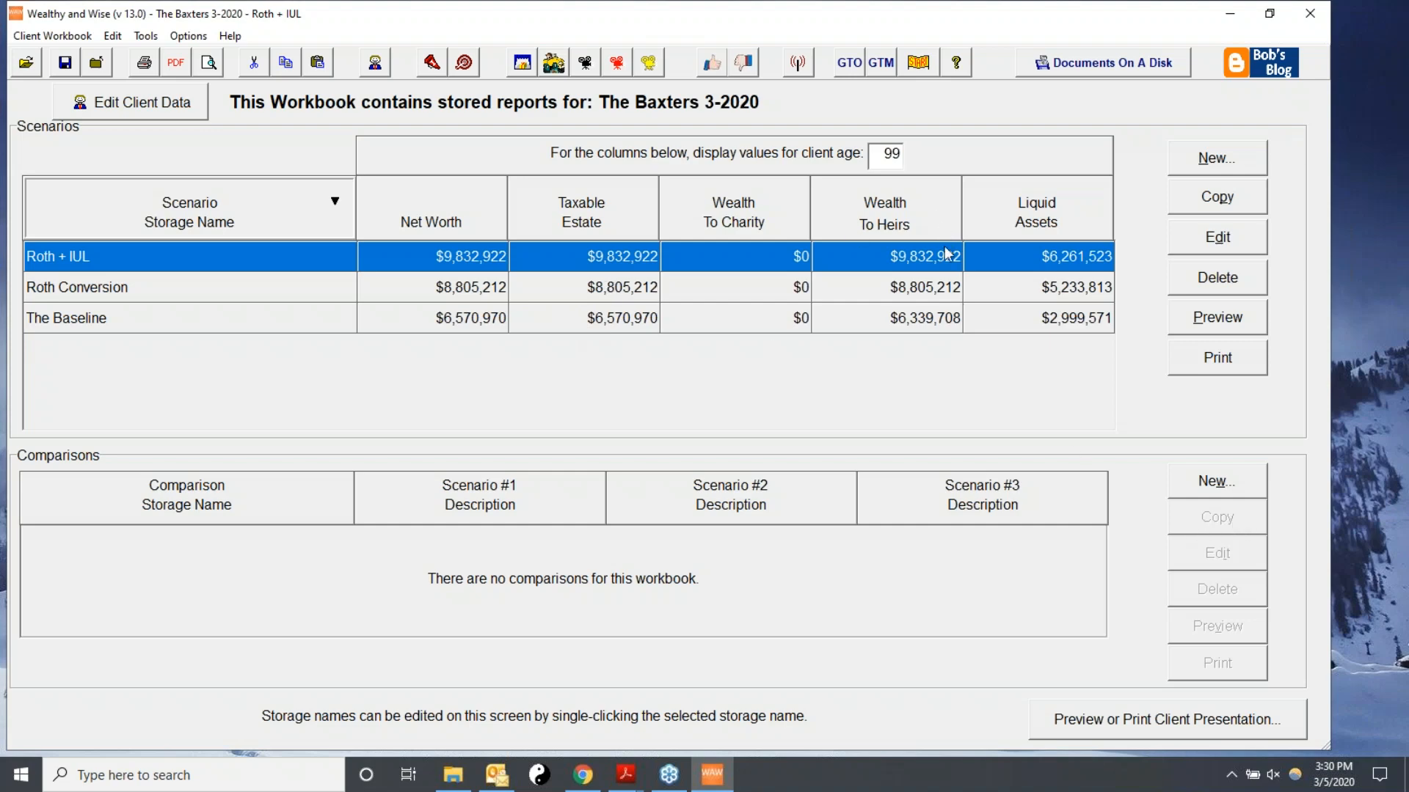
Start a new comparison and name its storage Comparison.
{"action": "left_click", "coordinate": [1207, 488]}
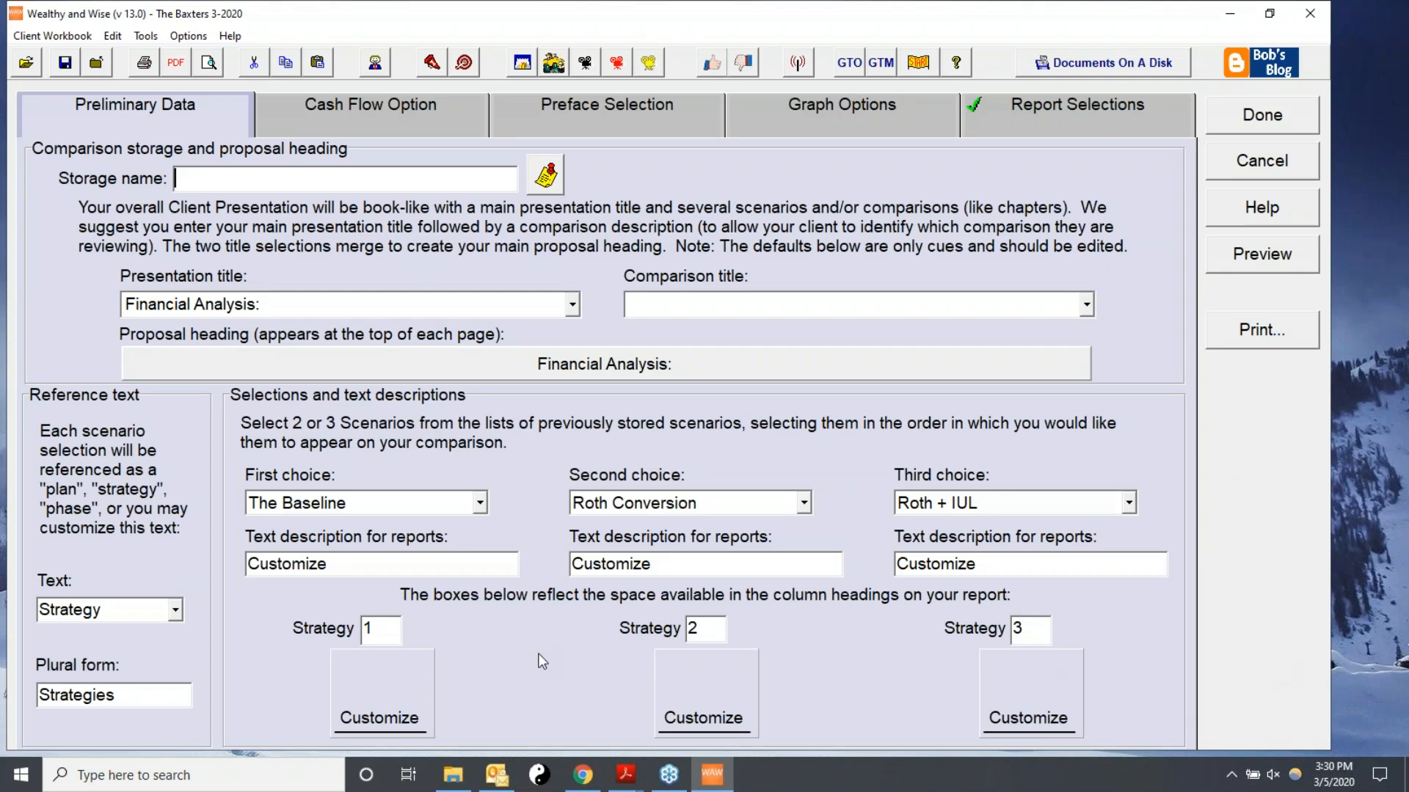
{"action": "type", "text": "Comparison"}
{"action": "key", "text": "Tab"}
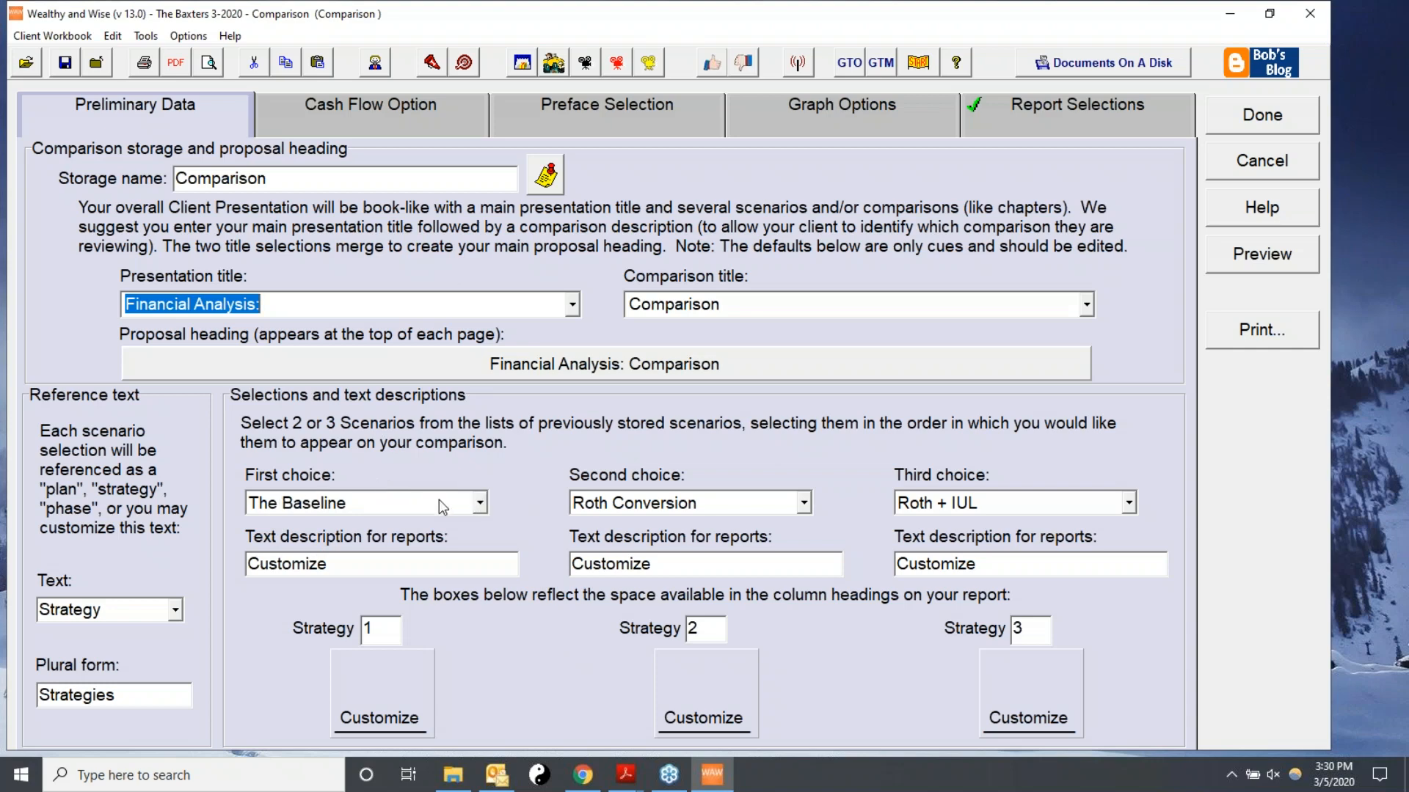
Choose The Baseline as the first scenario and set its report description to The Baseline.
{"action": "left_click", "coordinate": [482, 504]}
{"action": "left_click", "coordinate": [309, 522]}
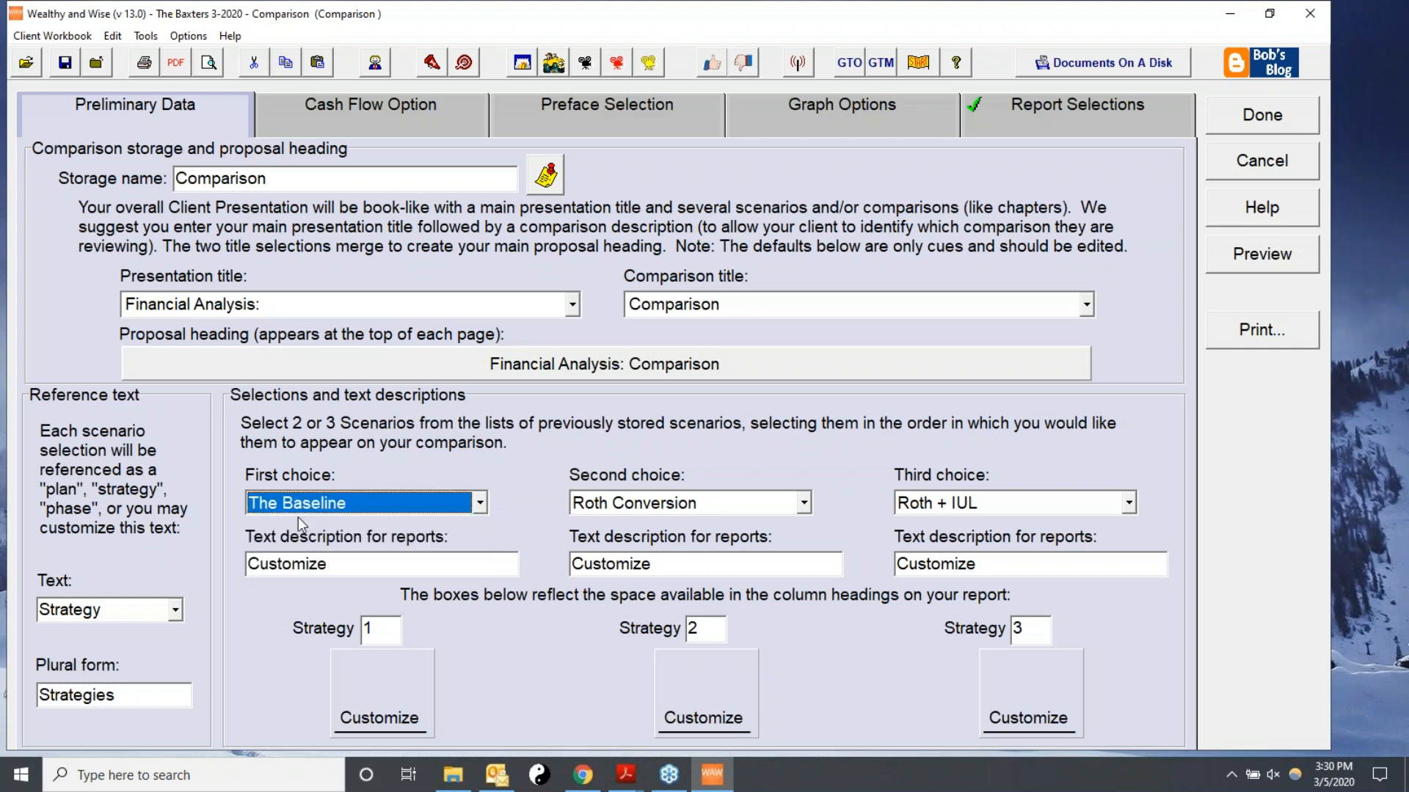
{"action": "double_click", "coordinate": [326, 566]}
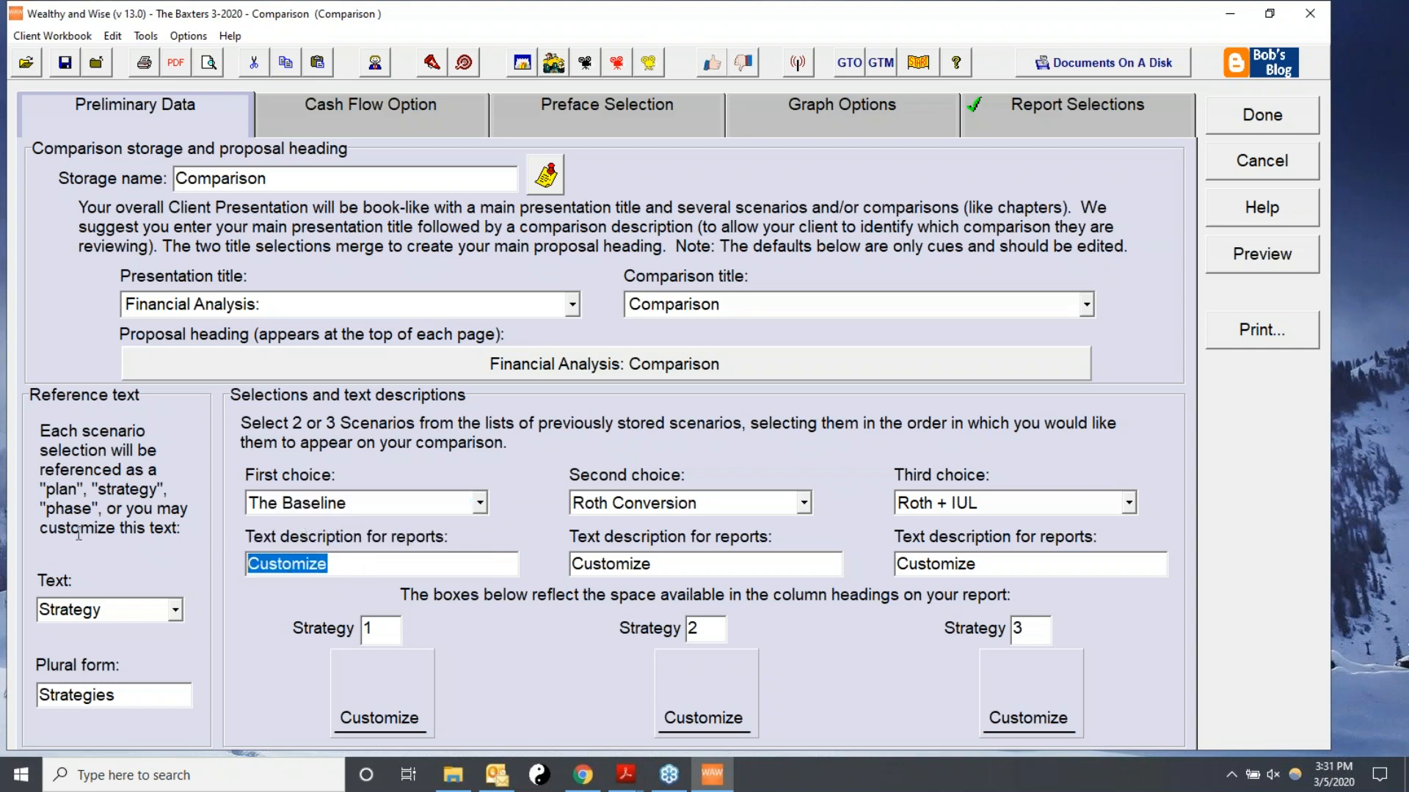
{"action": "type", "text": "The "}
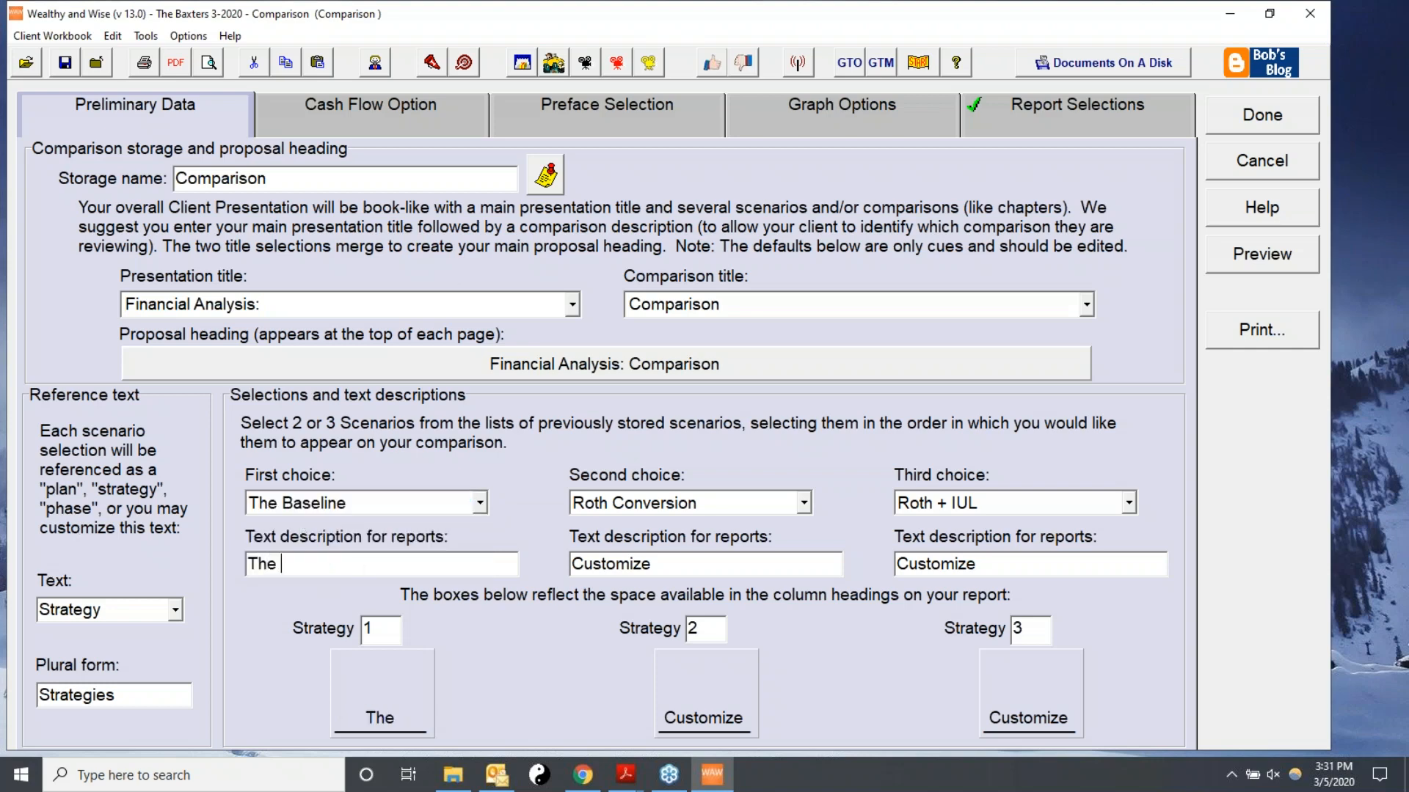
{"action": "type", "text": "Baseline"}
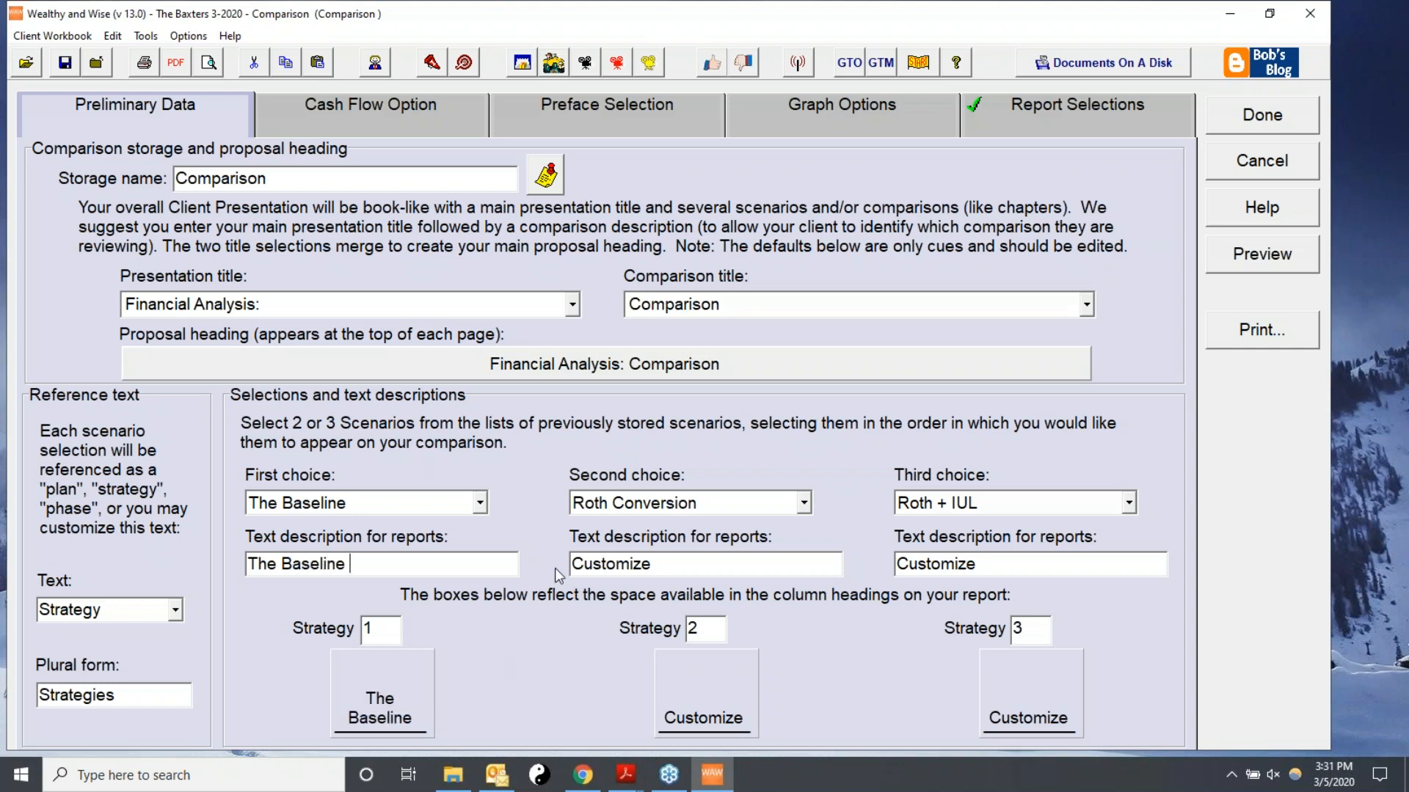
Choose Roth Conversion as the second scenario and set its report description to Roth.
{"action": "left_click", "coordinate": [804, 503]}
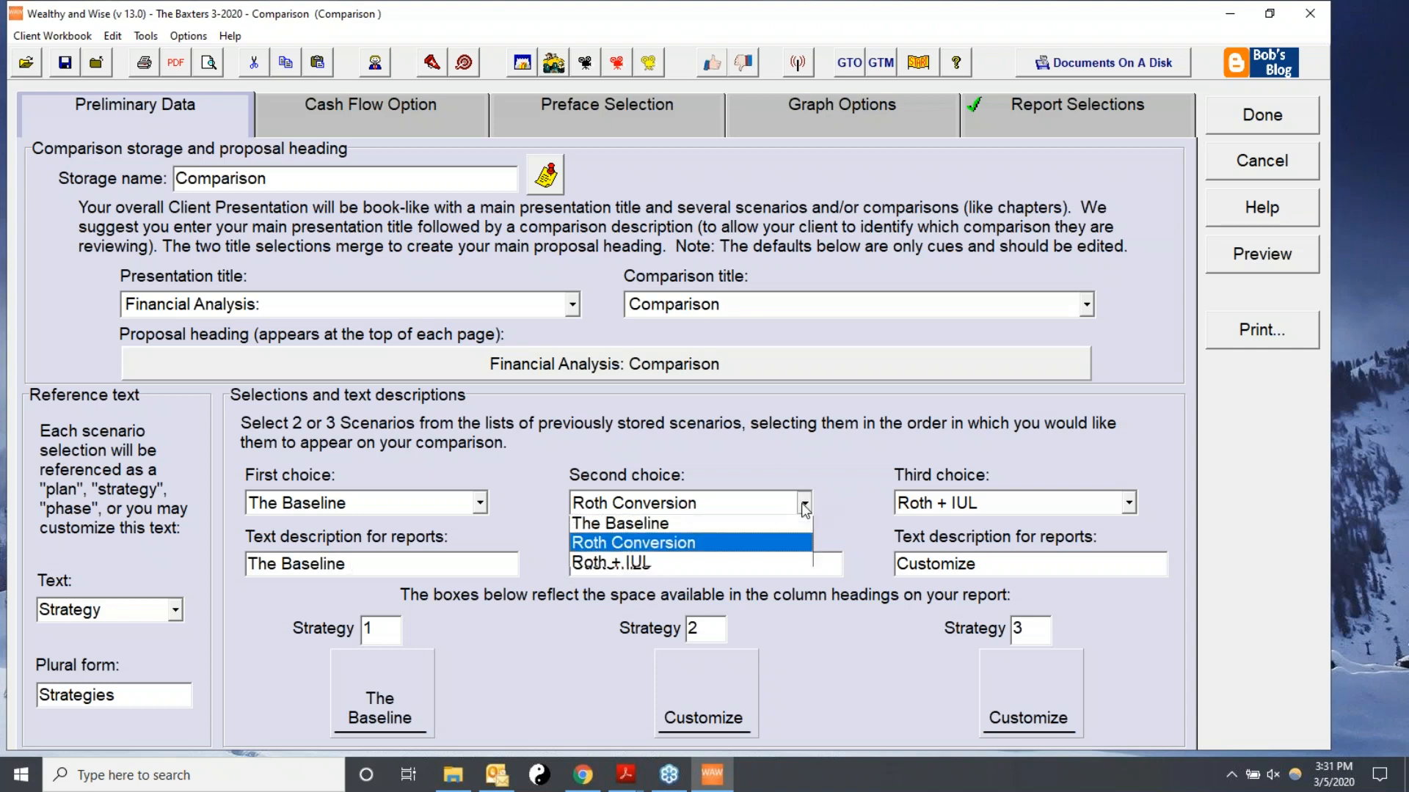
{"action": "left_click", "coordinate": [620, 552]}
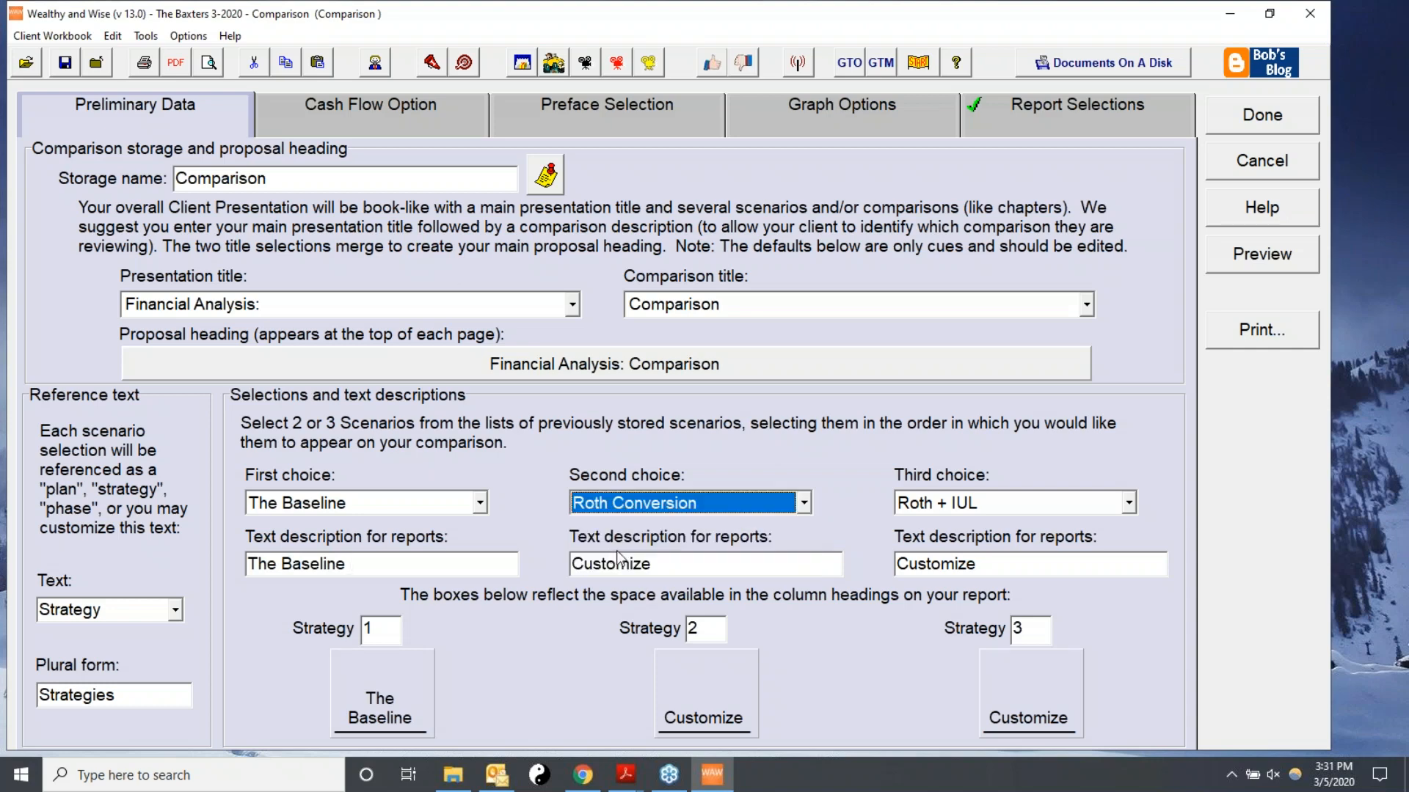
{"action": "double_click", "coordinate": [665, 562]}
{"action": "type", "text": "Roth"}
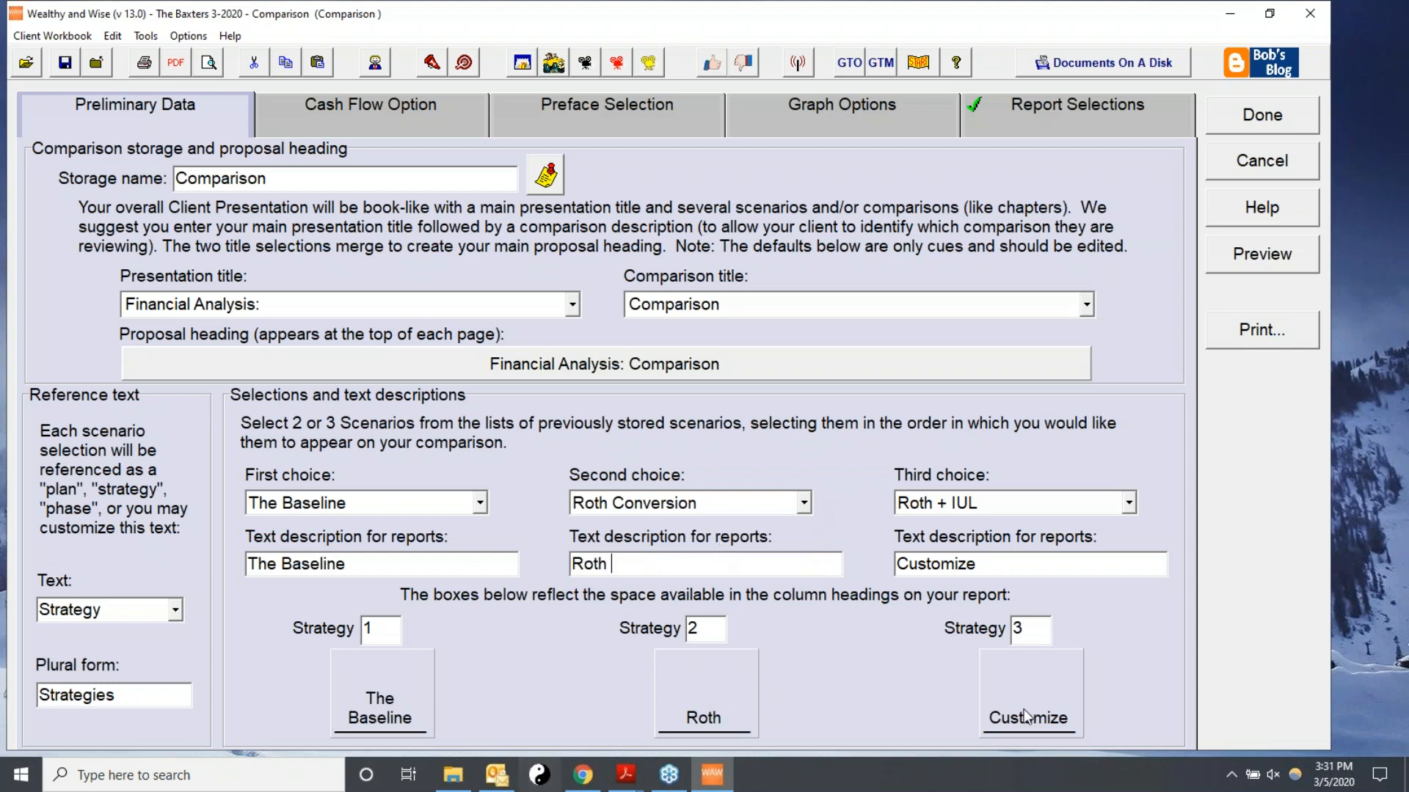
Choose Roth + IUL as the third scenario, describe it as Roth + IUL, and open the comparison's report selections.
{"action": "left_click", "coordinate": [1130, 505]}
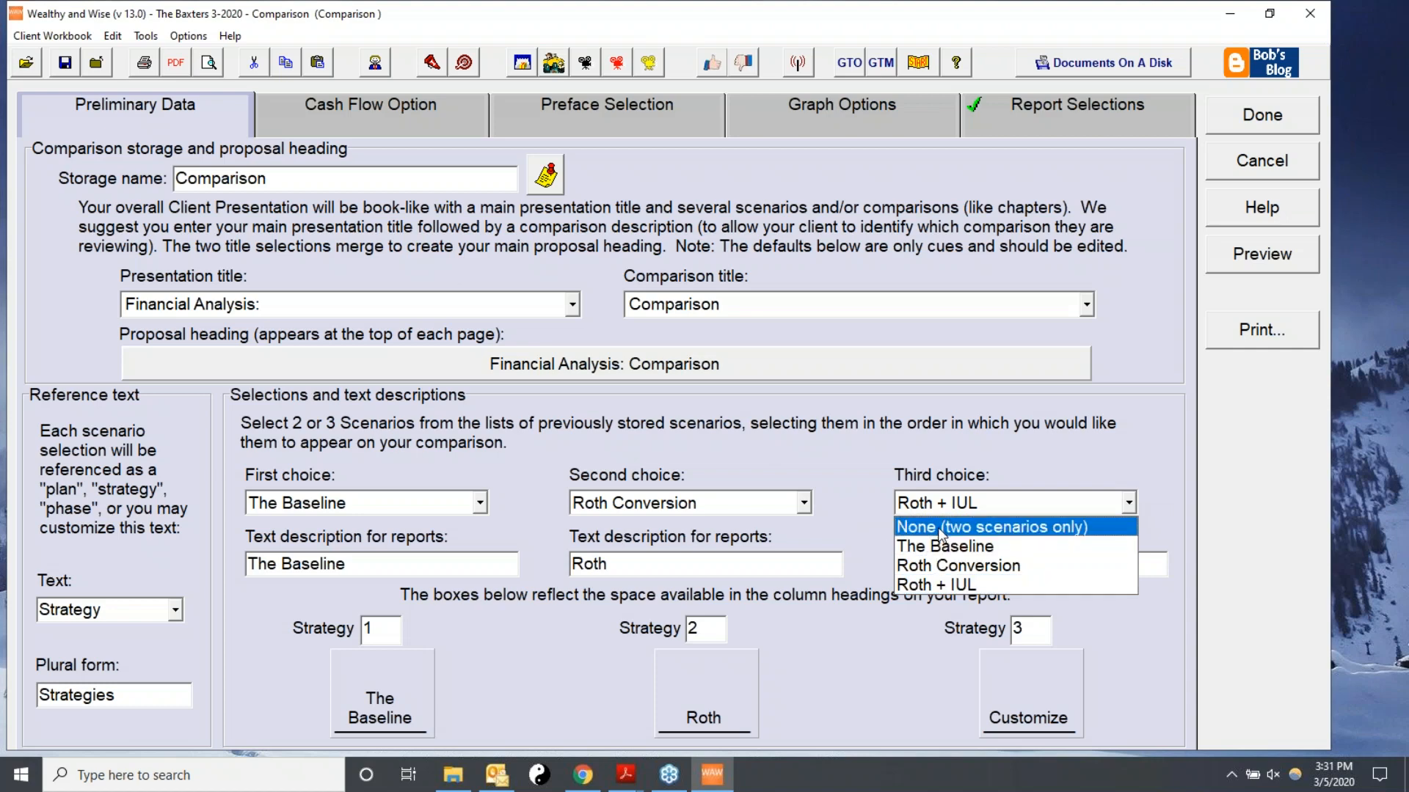
{"action": "left_click", "coordinate": [976, 585]}
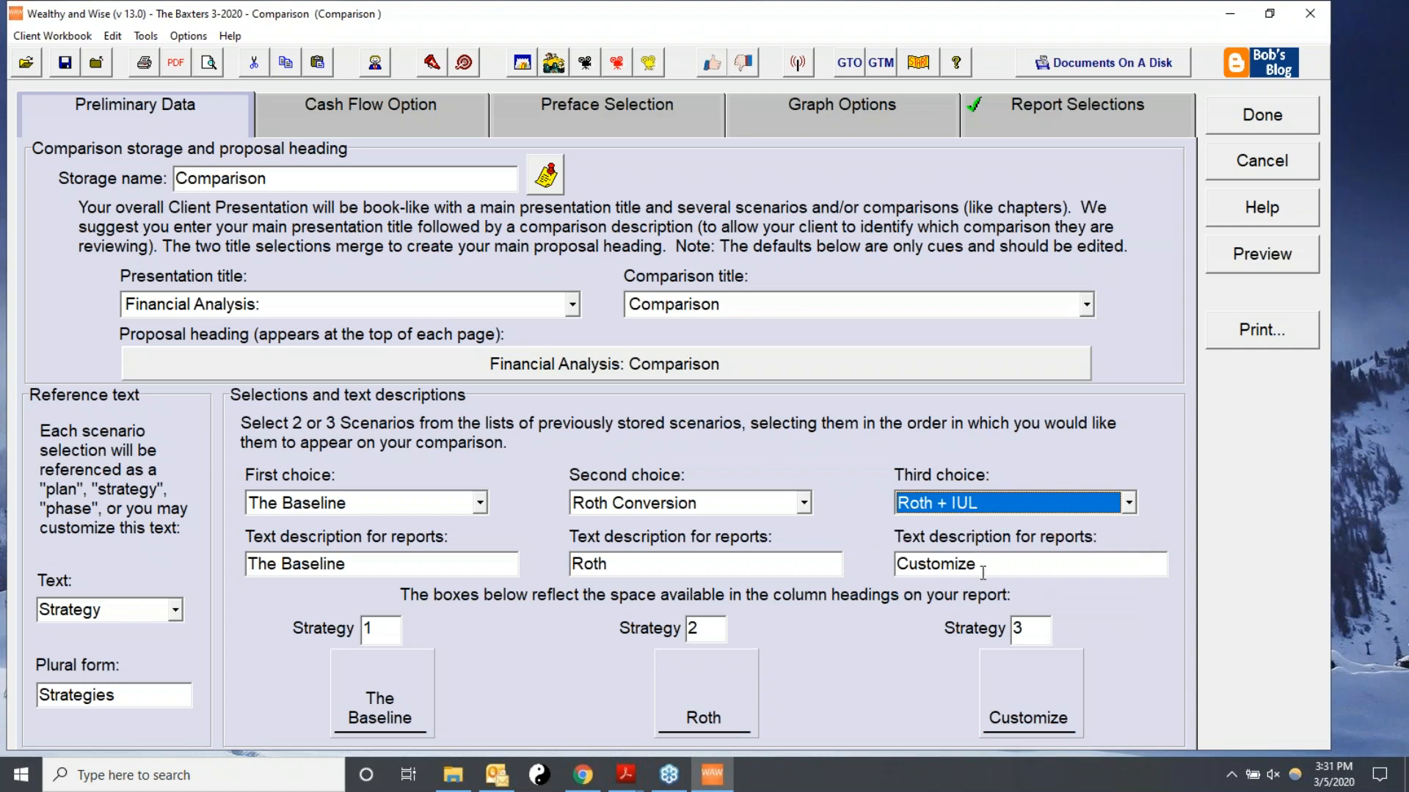
{"action": "left_click_drag", "start_coordinate": [1023, 571], "coordinate": [660, 563]}
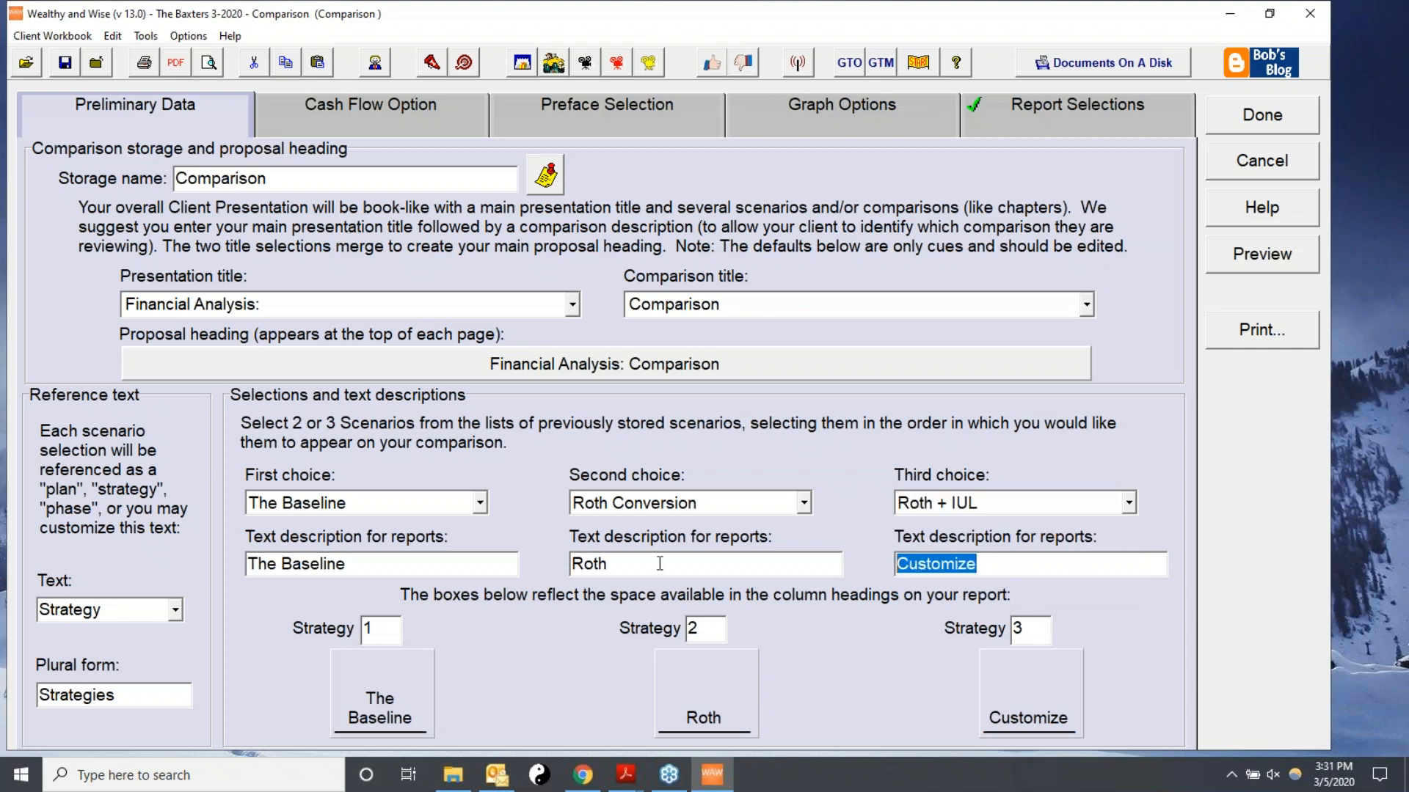
{"action": "type", "text": "Rotj"}
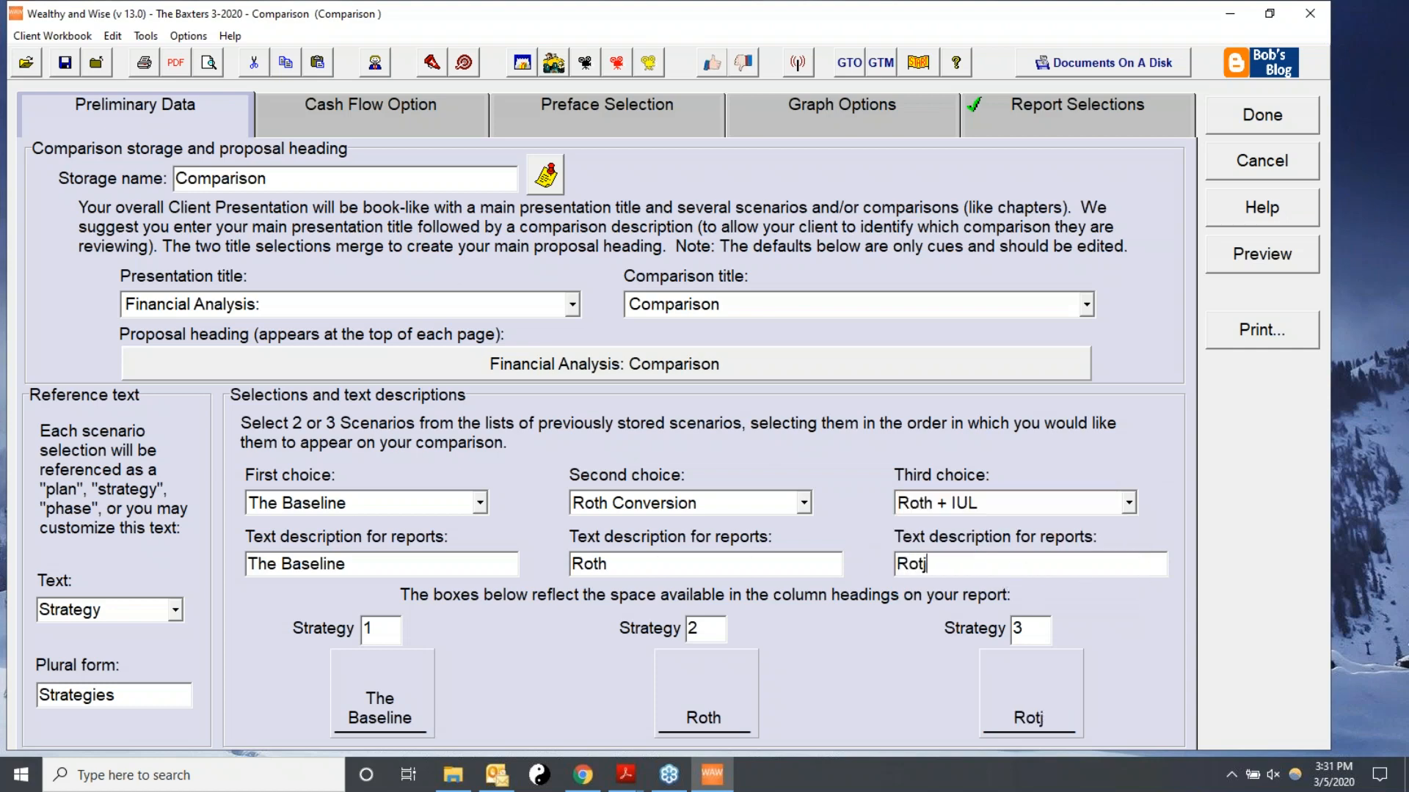
{"action": "key", "text": "BackSpace"}
{"action": "type", "text": "h + IUL"}
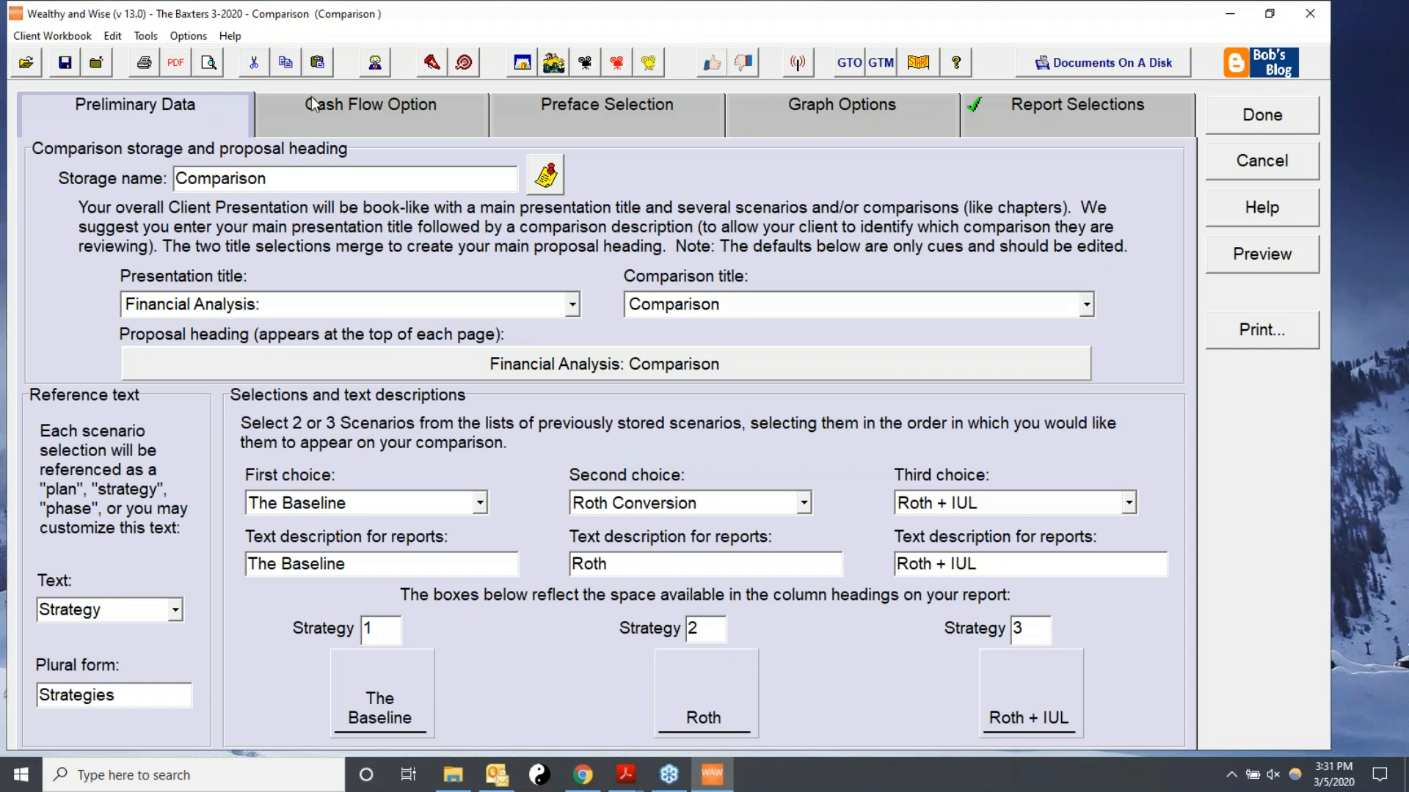
{"action": "left_click", "coordinate": [1012, 130]}
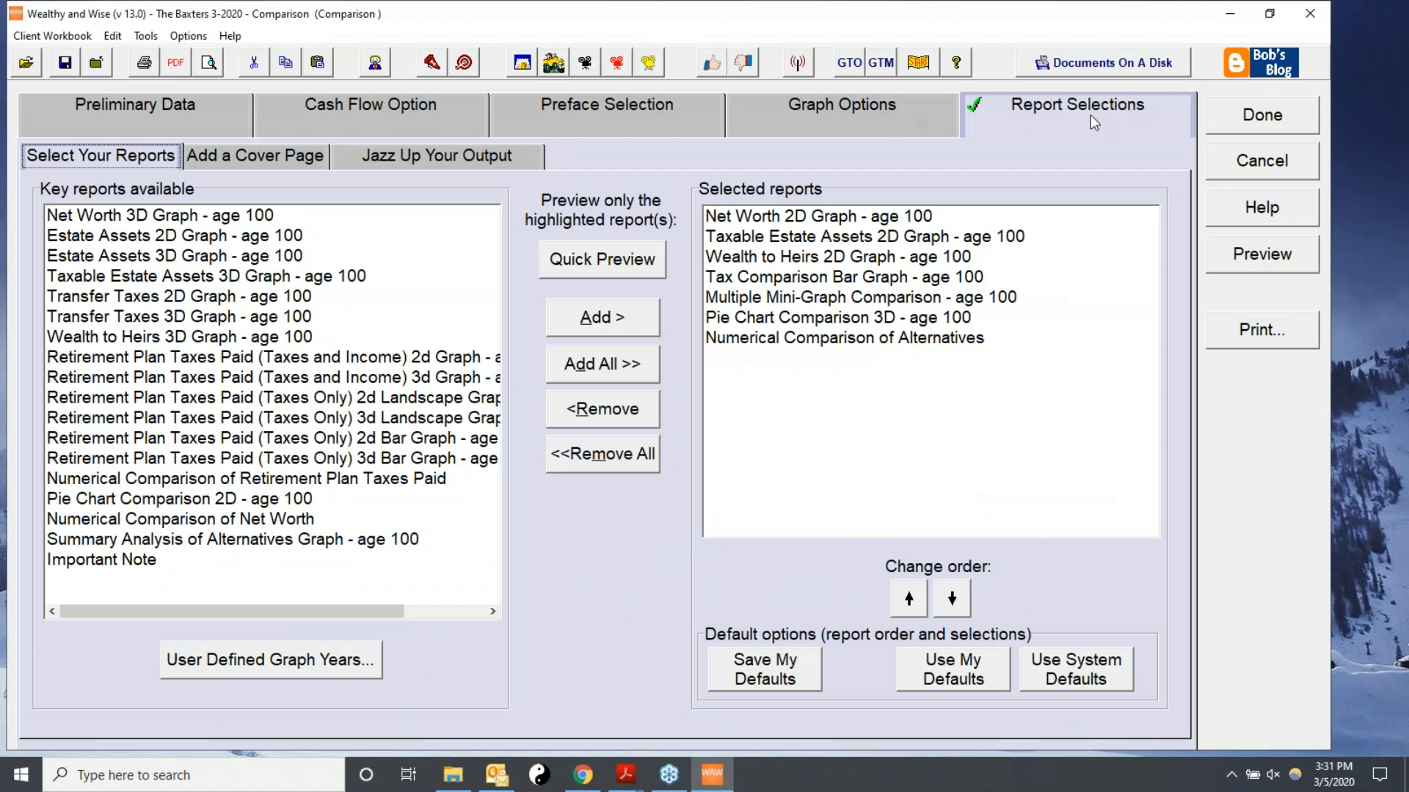
Restore the system default report selections and order, and preview the comparison report.
{"action": "left_click", "coordinate": [1072, 681]}
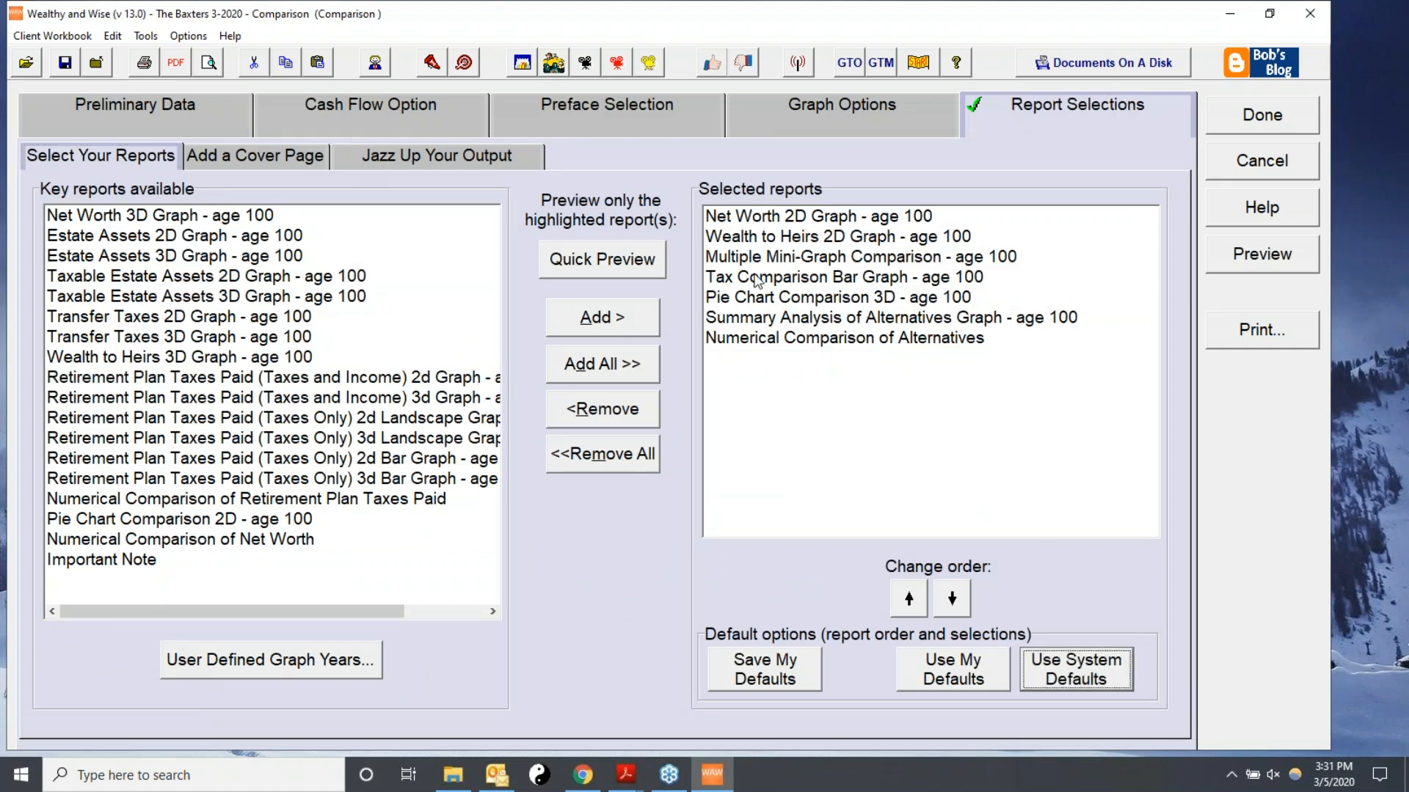
{"action": "left_click", "coordinate": [1258, 254]}
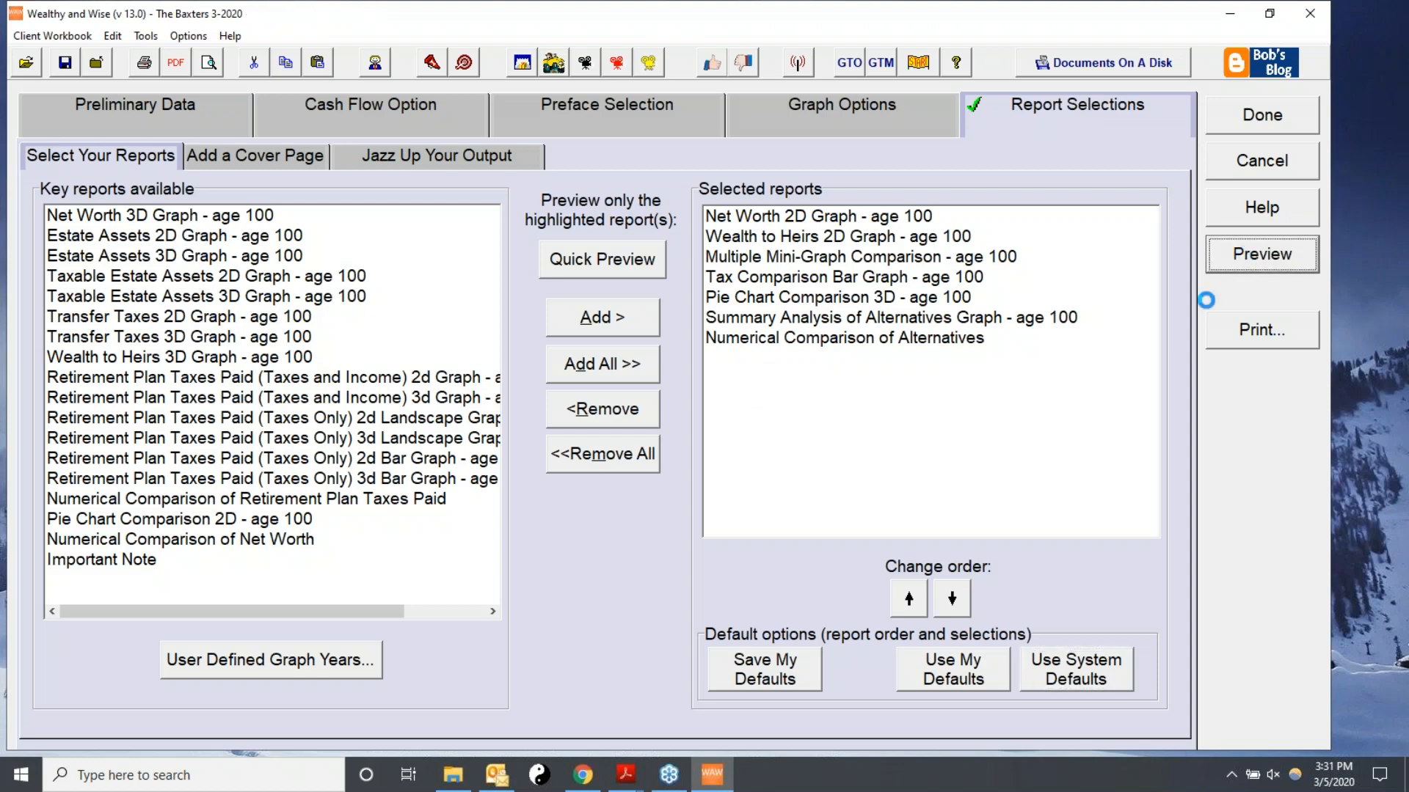
Page through the comparison report's net worth, wealth to heirs, tax, pie chart, summary and numerical pages, then close the preview.
{"action": "scroll", "coordinate": [884, 389], "scroll_direction": "down", "scroll_amount": 1}
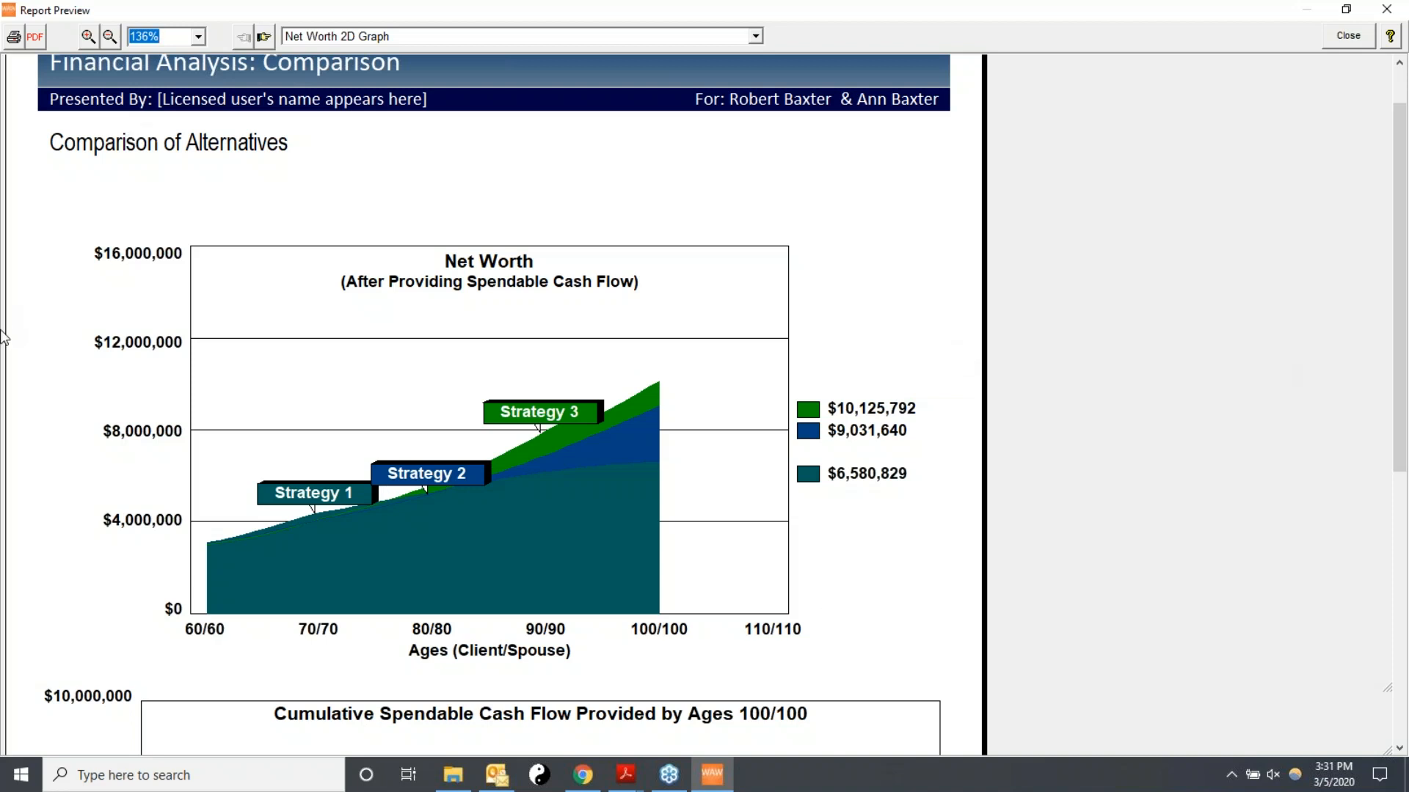
{"action": "scroll", "coordinate": [470, 262], "scroll_direction": "down", "scroll_amount": 3}
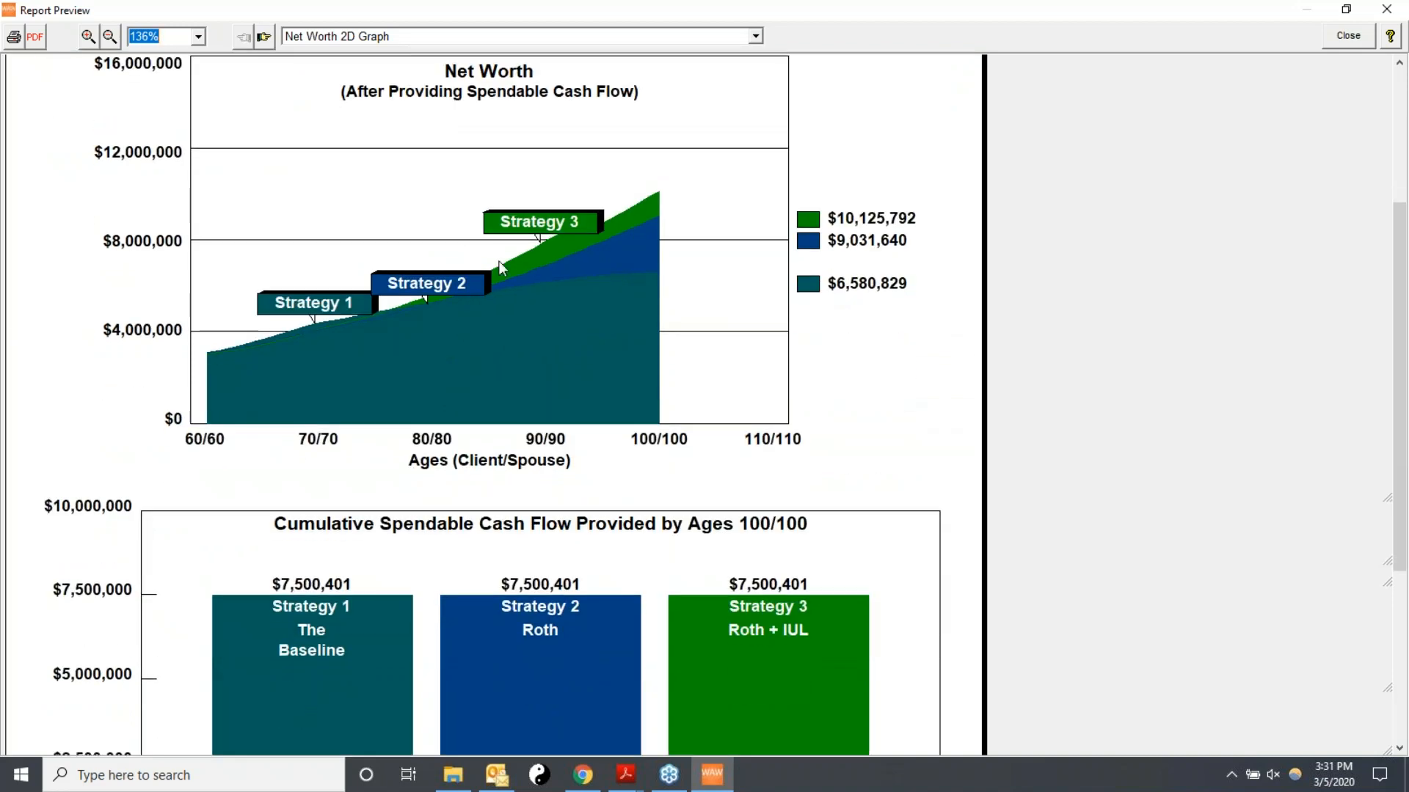
{"action": "scroll", "coordinate": [1013, 307], "scroll_direction": "up", "scroll_amount": 1}
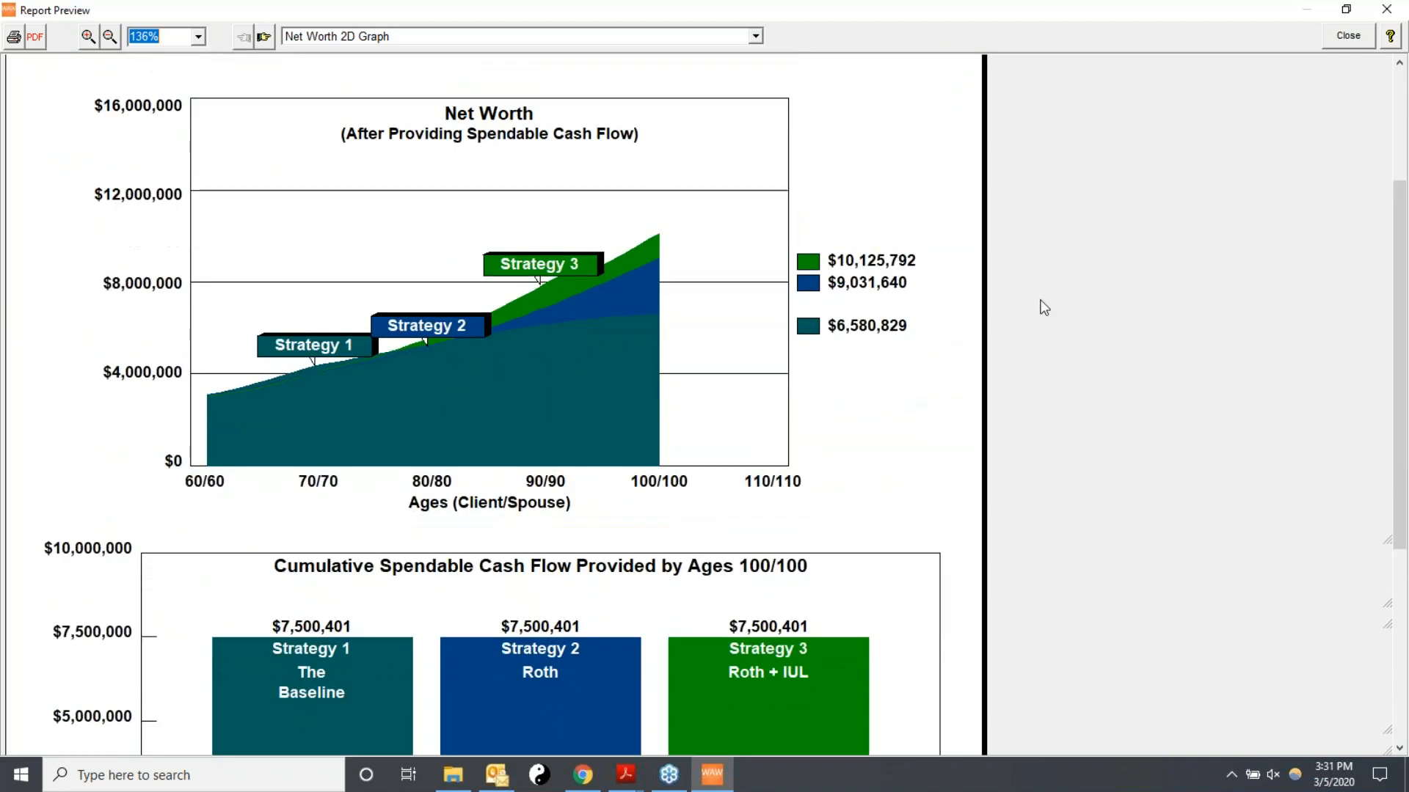
{"action": "left_click", "coordinate": [263, 37]}
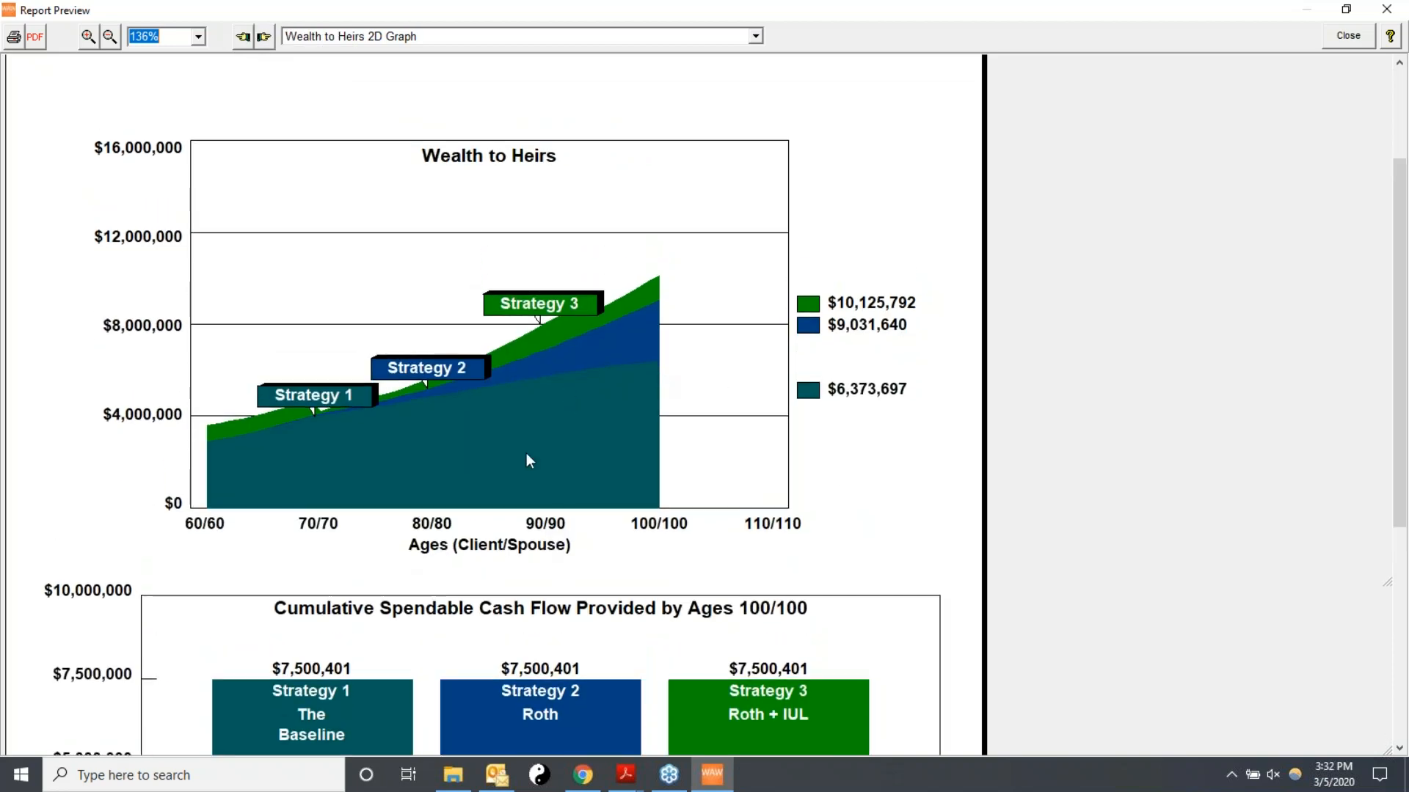
{"action": "left_click", "coordinate": [263, 40]}
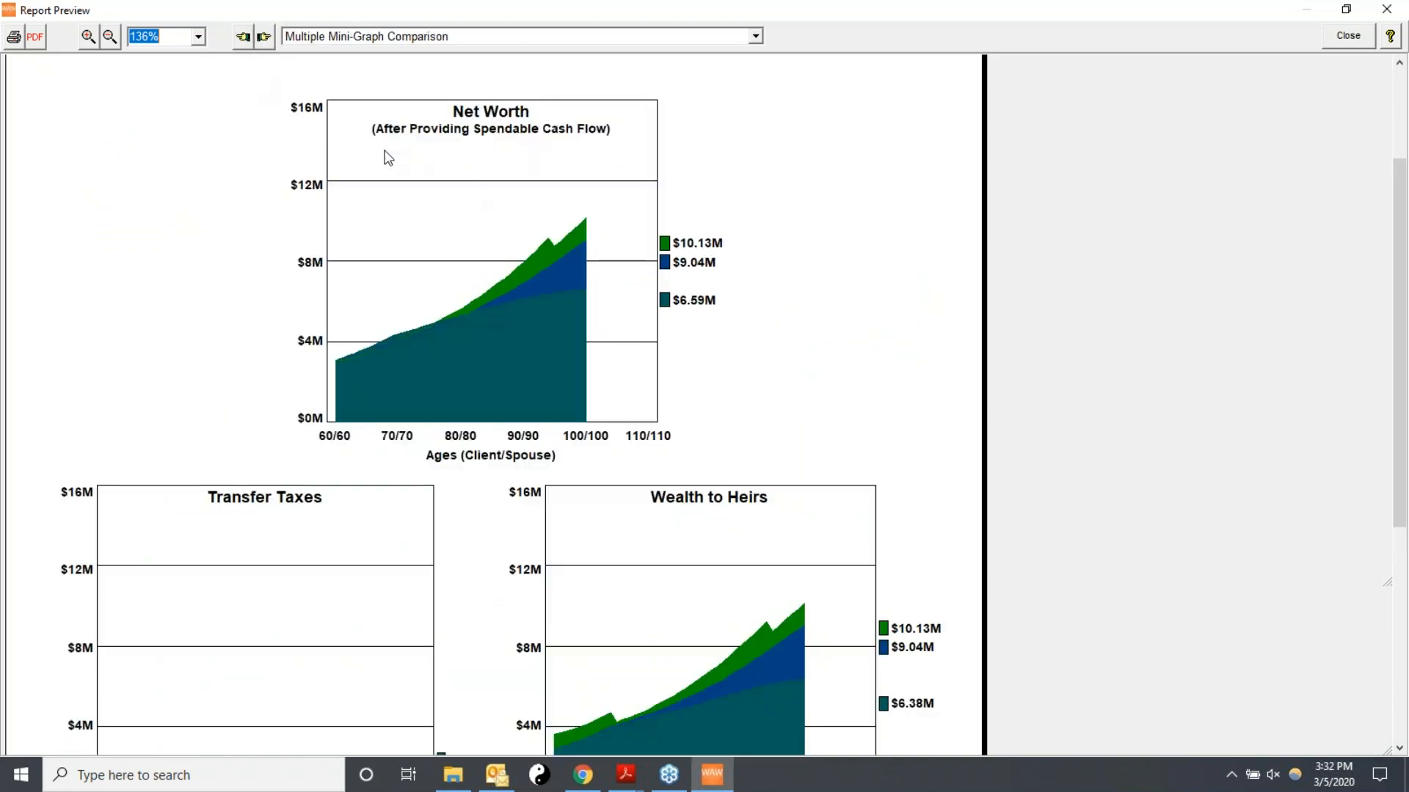
{"action": "left_click", "coordinate": [266, 40]}
{"action": "scroll", "coordinate": [830, 320], "scroll_direction": "up", "scroll_amount": 3}
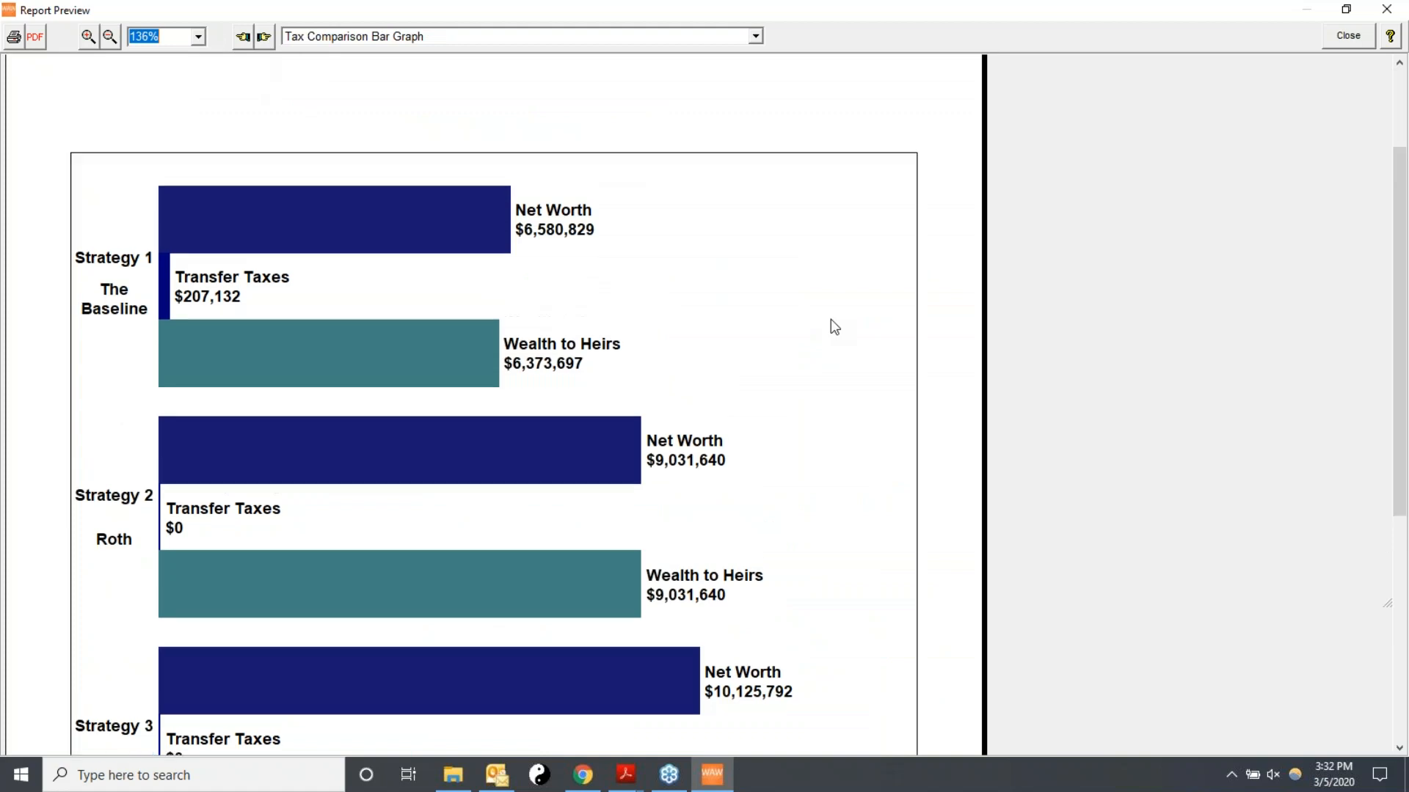
{"action": "left_click", "coordinate": [264, 37]}
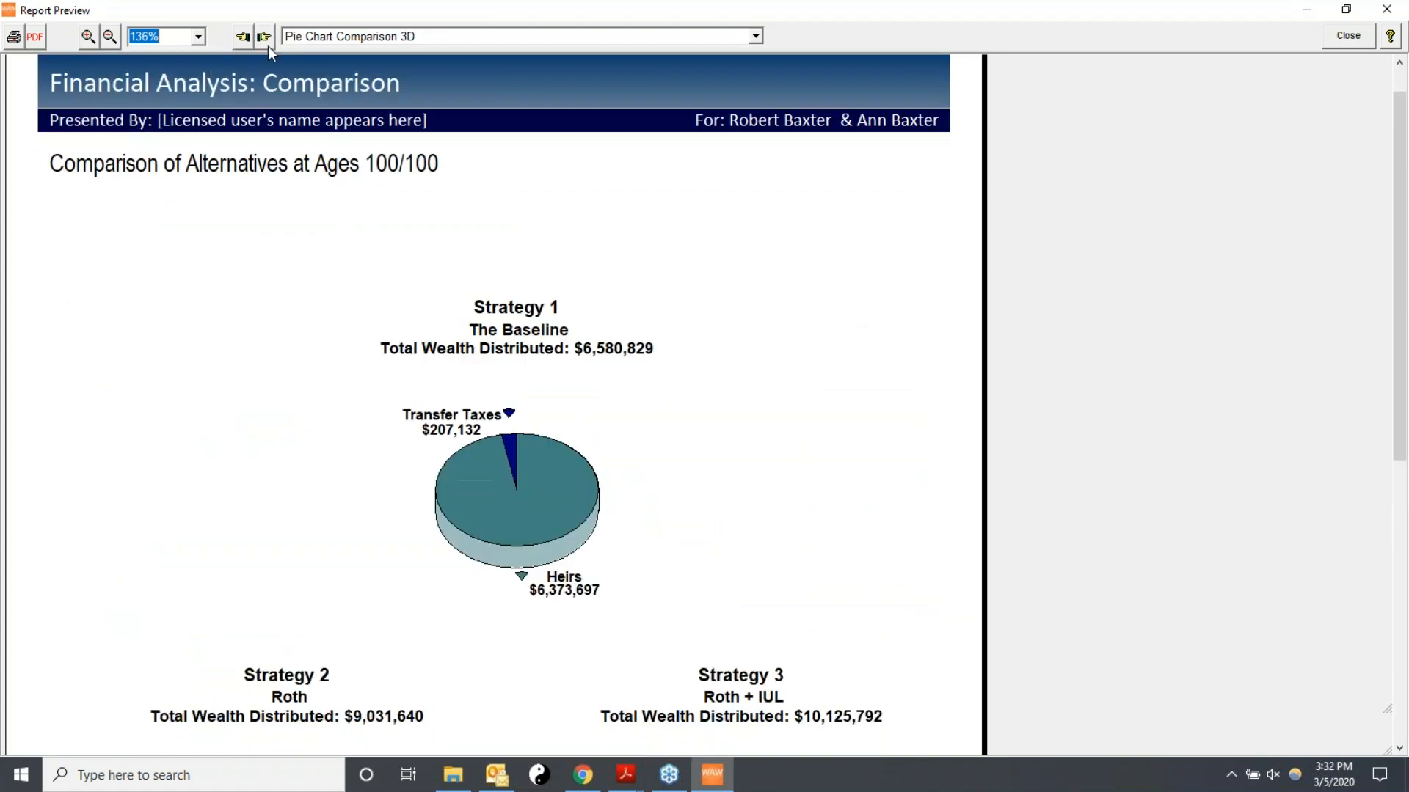
{"action": "left_click", "coordinate": [263, 38]}
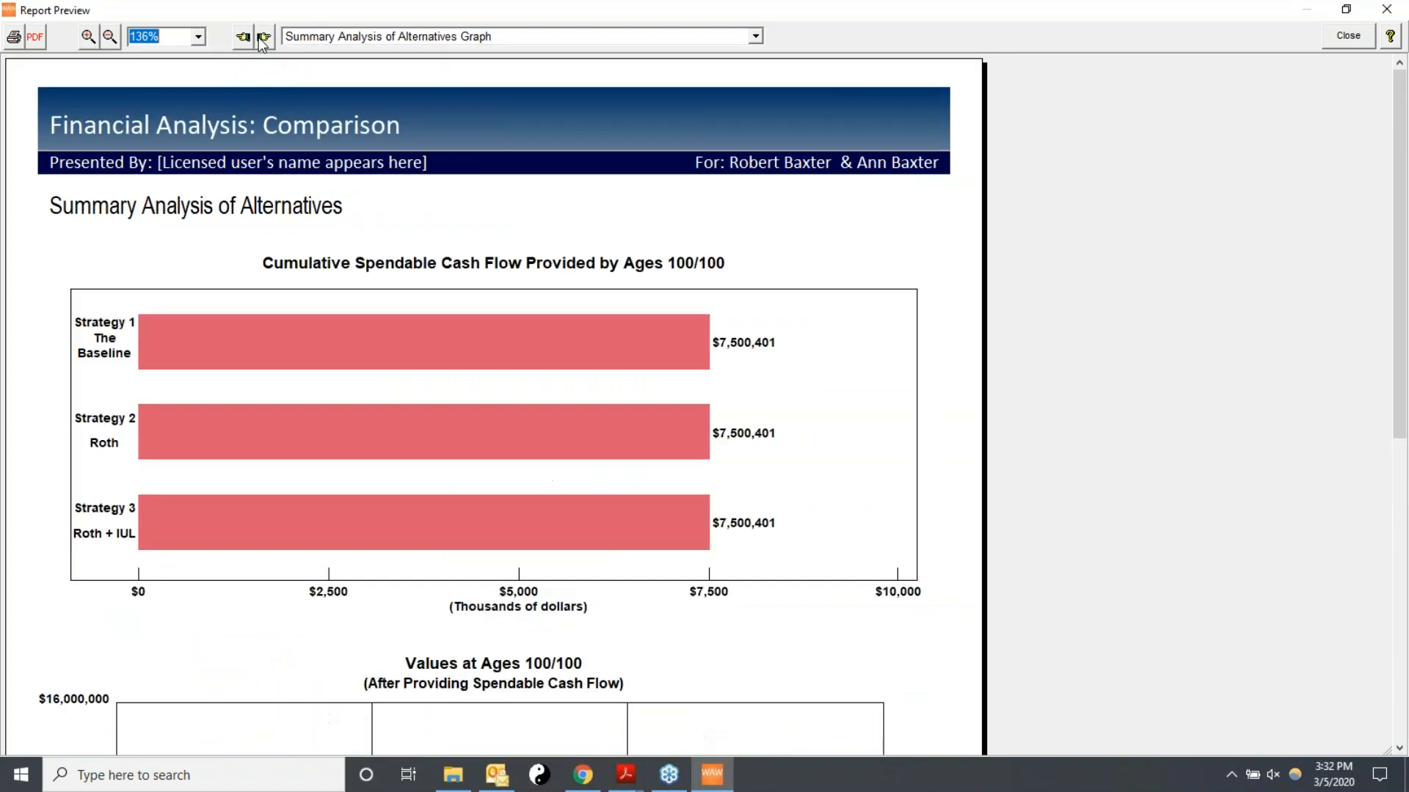
{"action": "left_click_drag", "start_coordinate": [1406, 382], "coordinate": [1397, 465]}
{"action": "left_click_drag", "start_coordinate": [1270, 455], "coordinate": [1270, 455]}
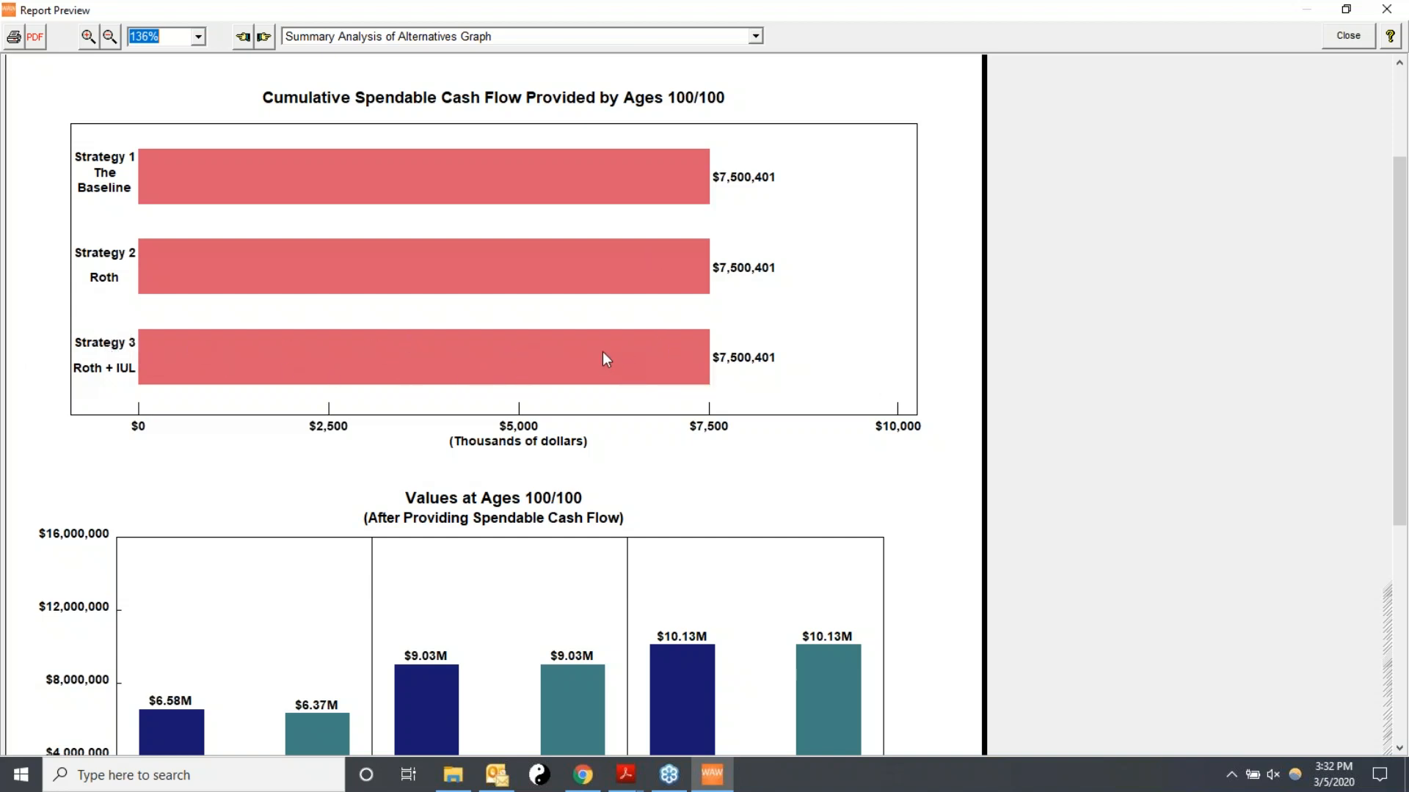
{"action": "scroll", "coordinate": [603, 352], "scroll_direction": "down", "scroll_amount": 1}
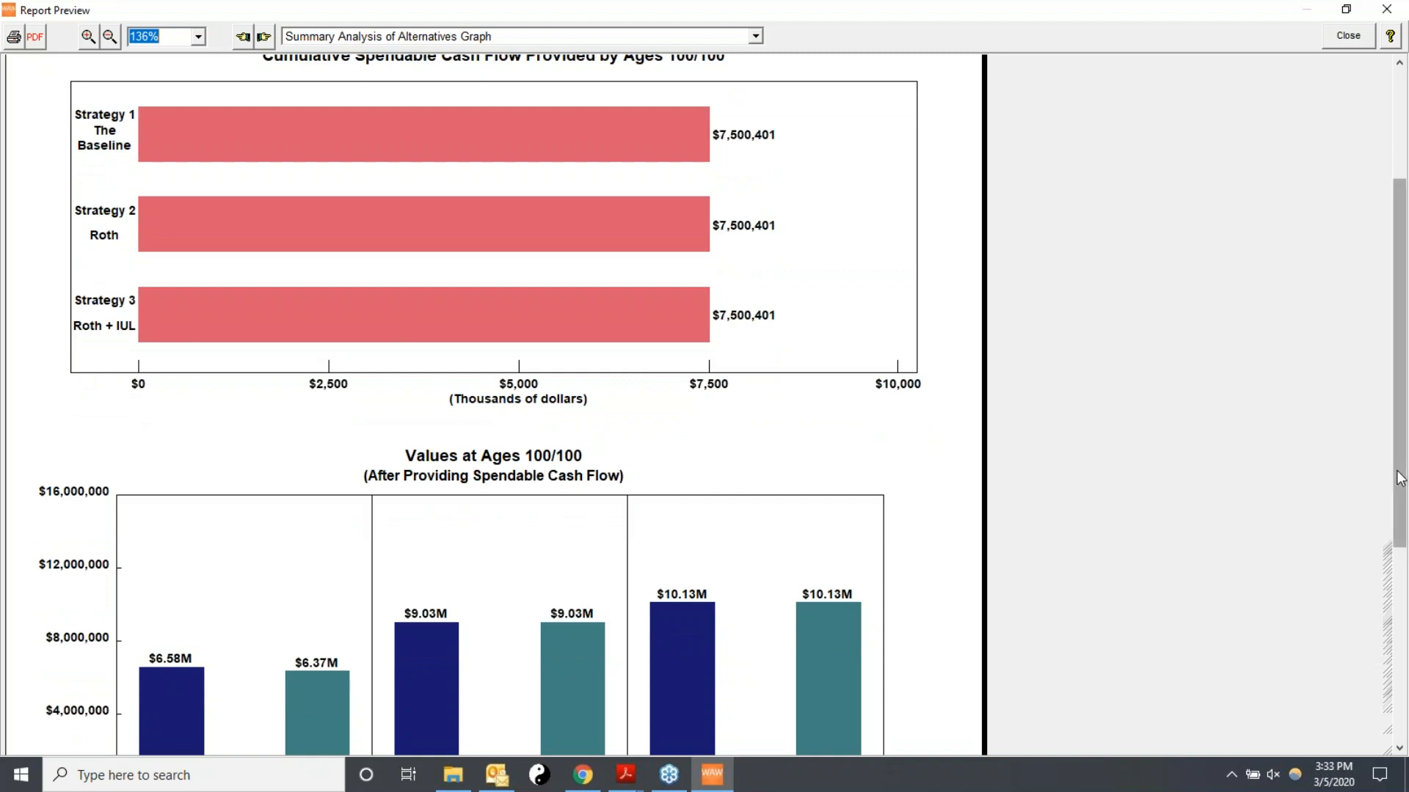
{"action": "left_click_drag", "start_coordinate": [1402, 449], "coordinate": [1400, 530]}
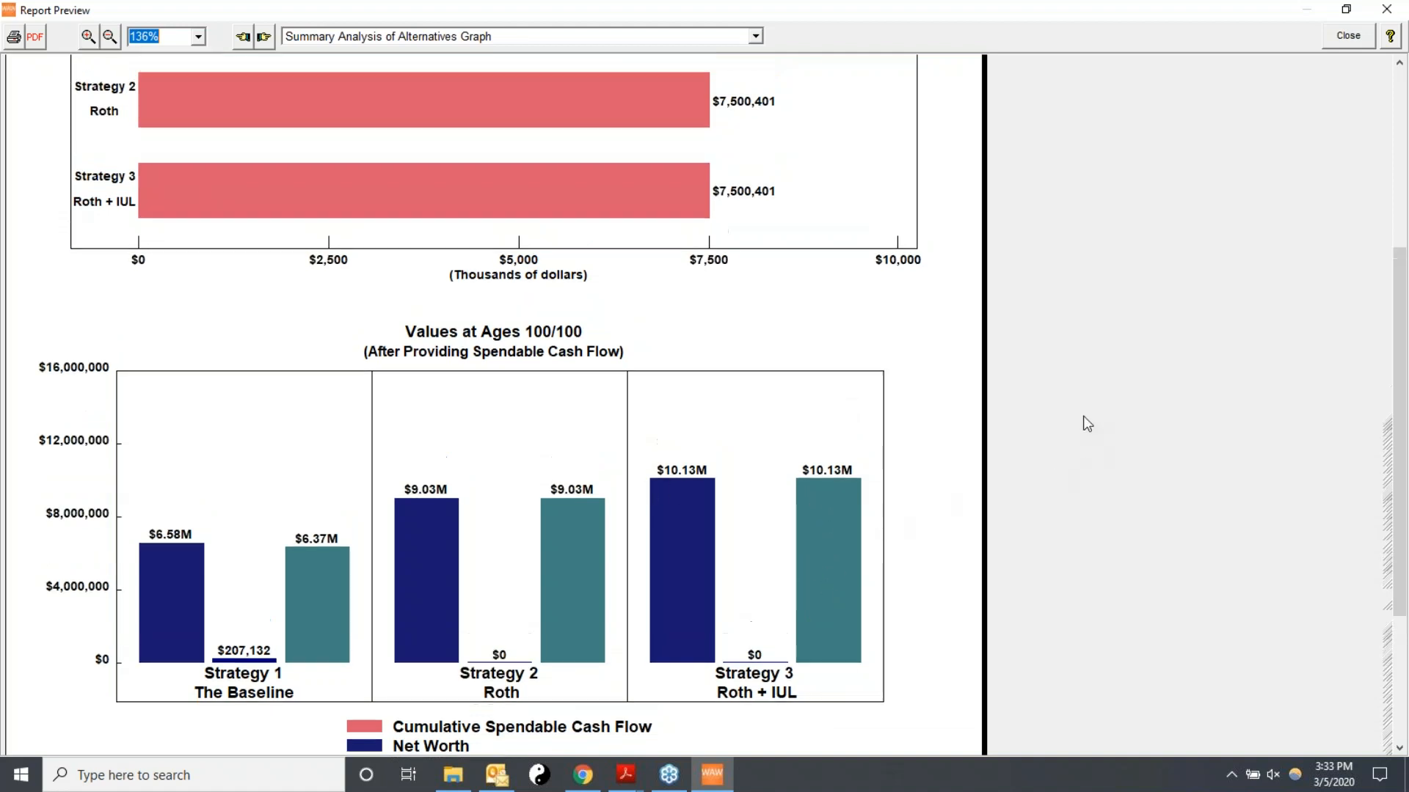
{"action": "scroll", "coordinate": [1078, 422], "scroll_direction": "up", "scroll_amount": 5}
{"action": "scroll", "coordinate": [1009, 422], "scroll_direction": "up", "scroll_amount": 4}
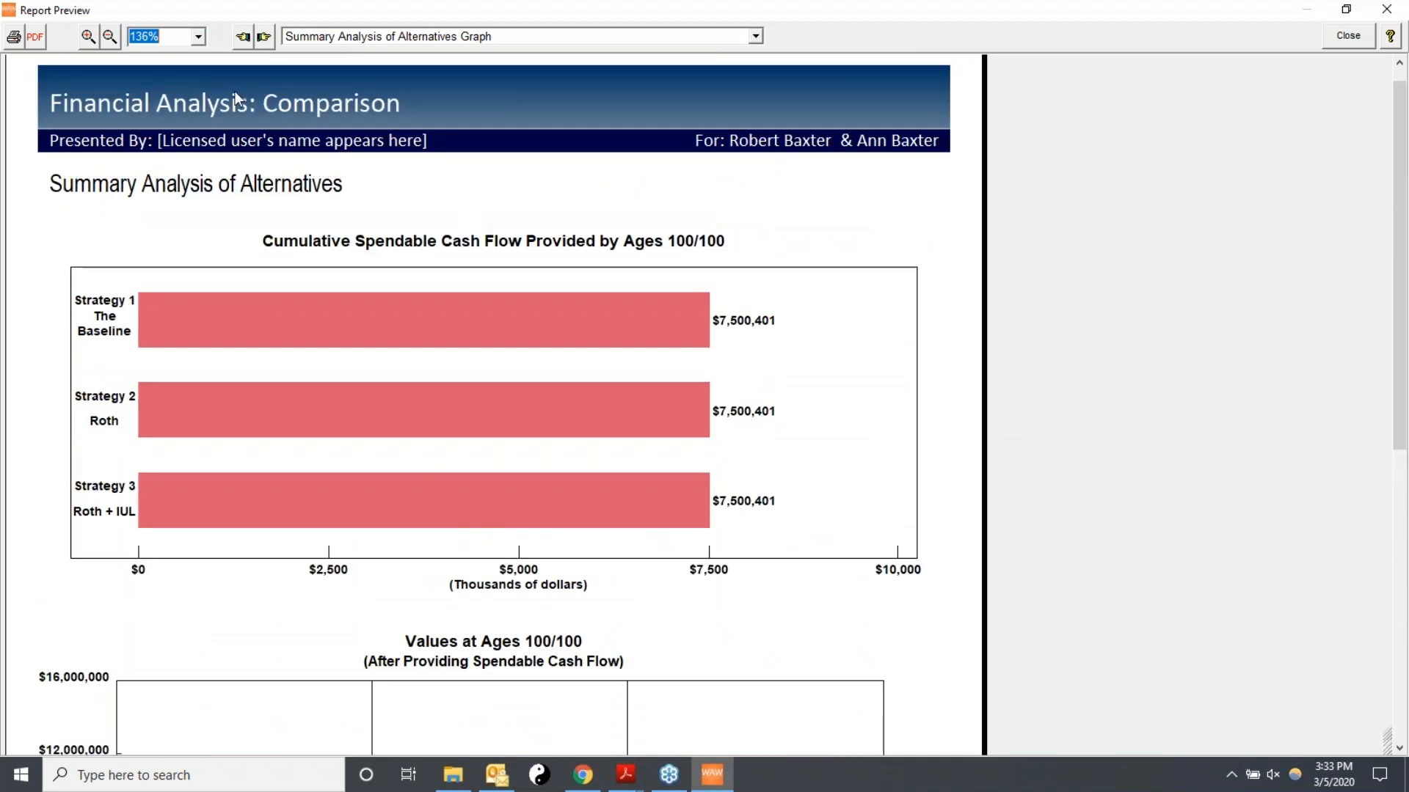
{"action": "left_click", "coordinate": [266, 38]}
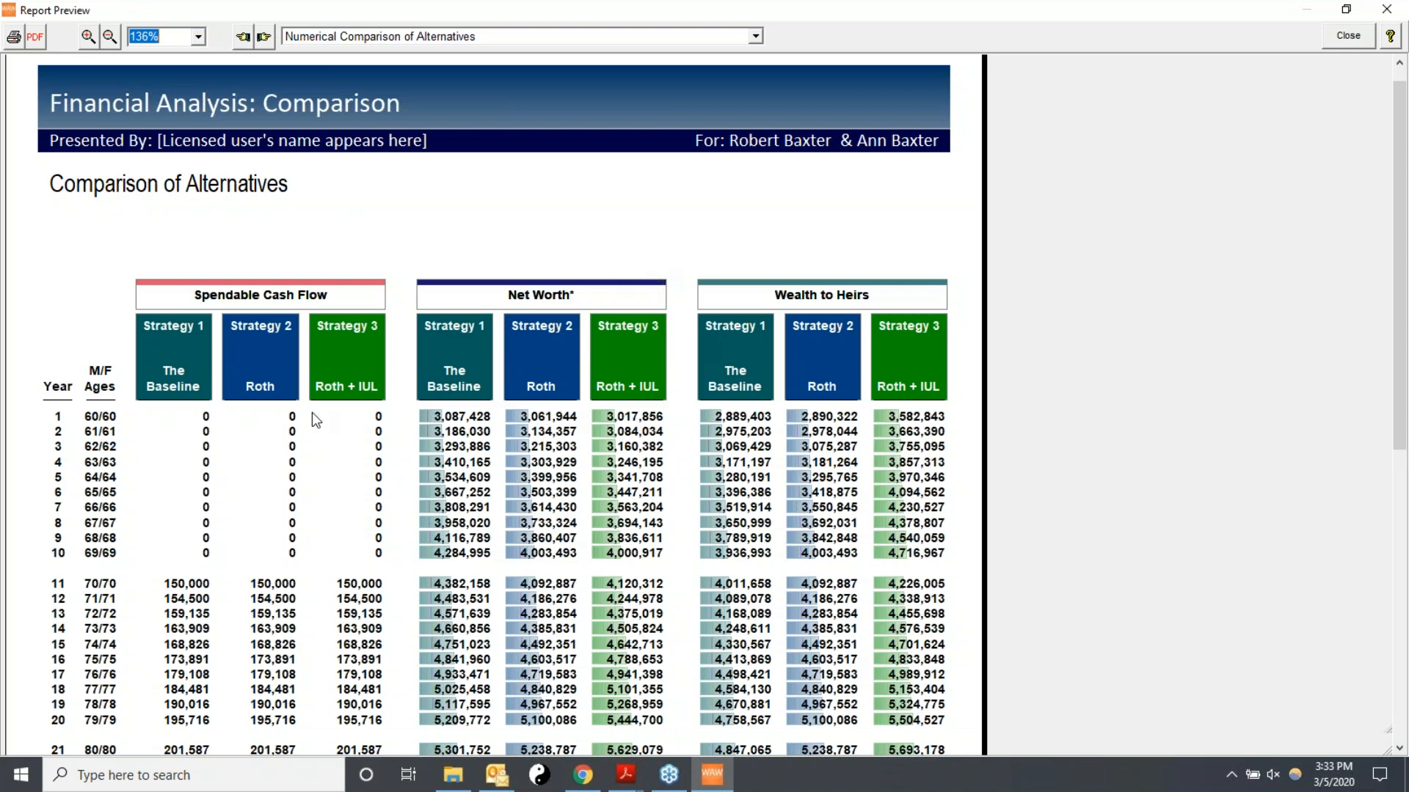
{"action": "left_click", "coordinate": [1349, 36]}
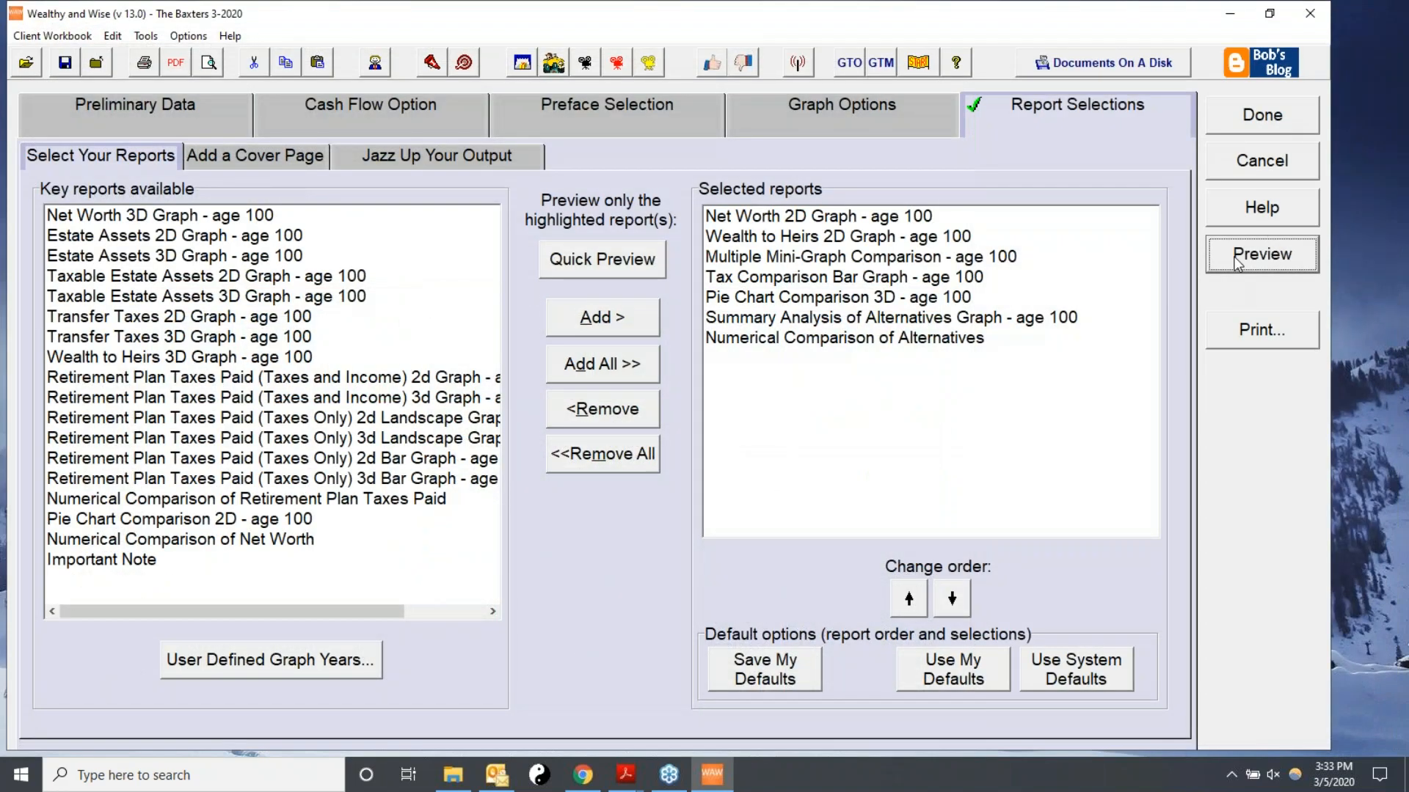
Finish the comparison and create a new scenario copied from Roth + IUL, named Roth + IUL + More Spendables.
{"action": "left_click", "coordinate": [1245, 126]}
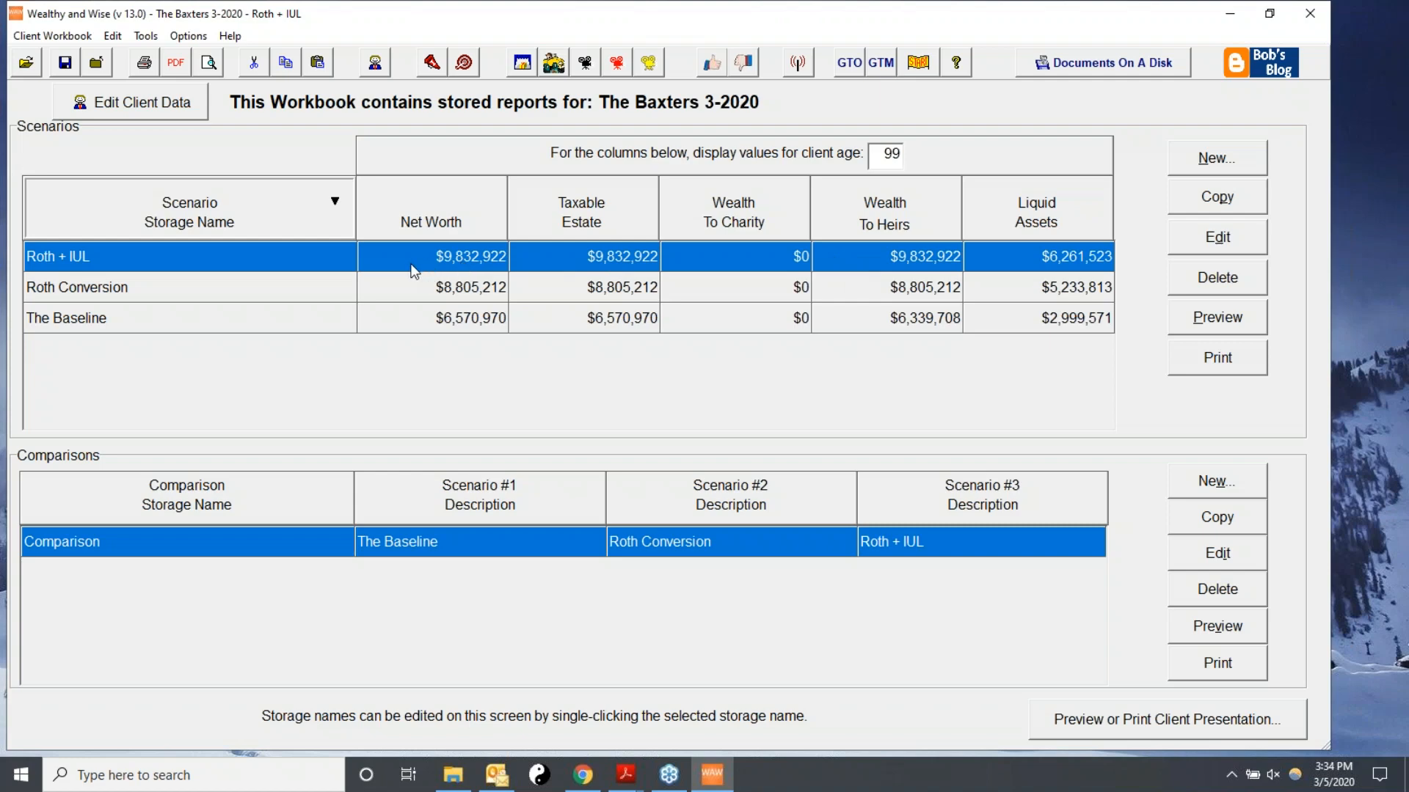
{"action": "left_click", "coordinate": [467, 323]}
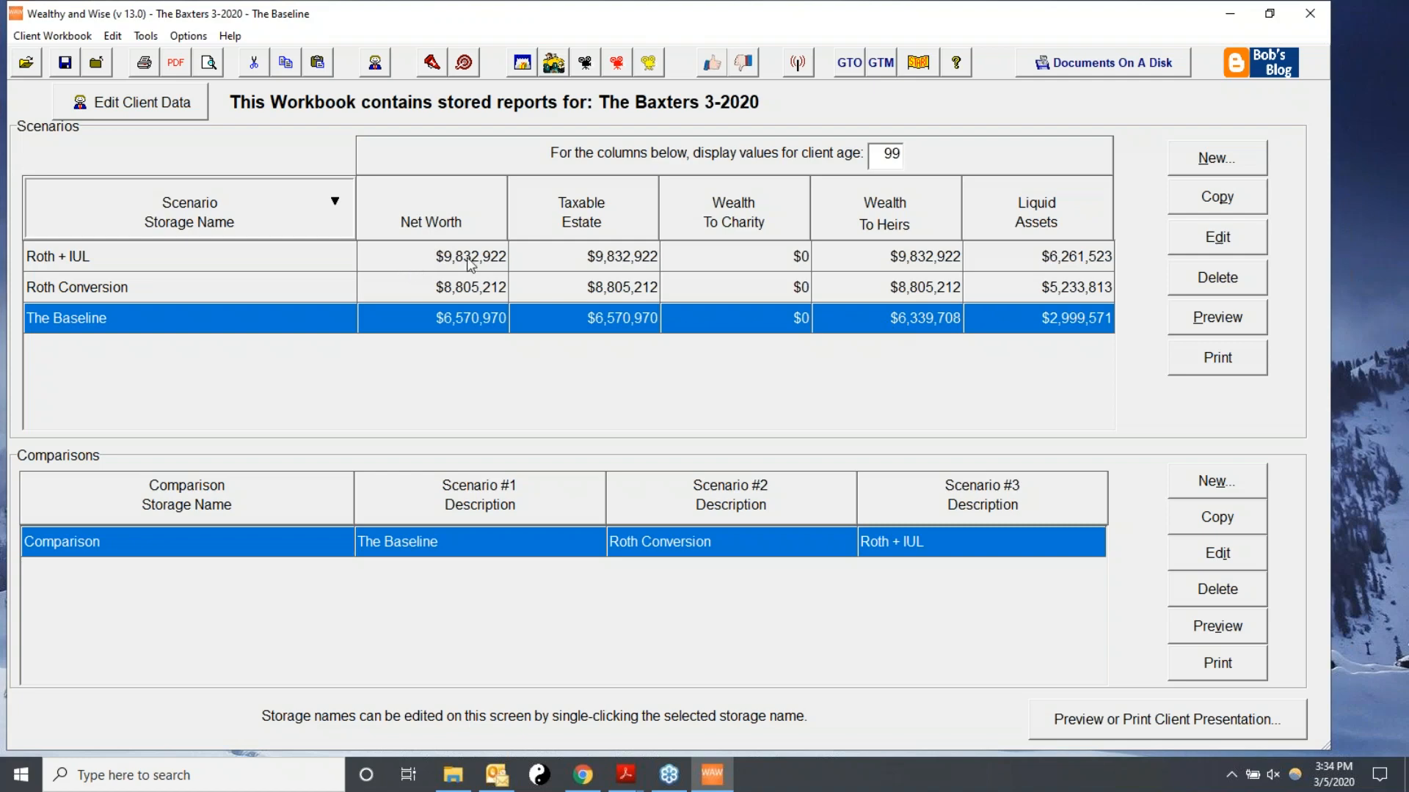
{"action": "left_click", "coordinate": [423, 258]}
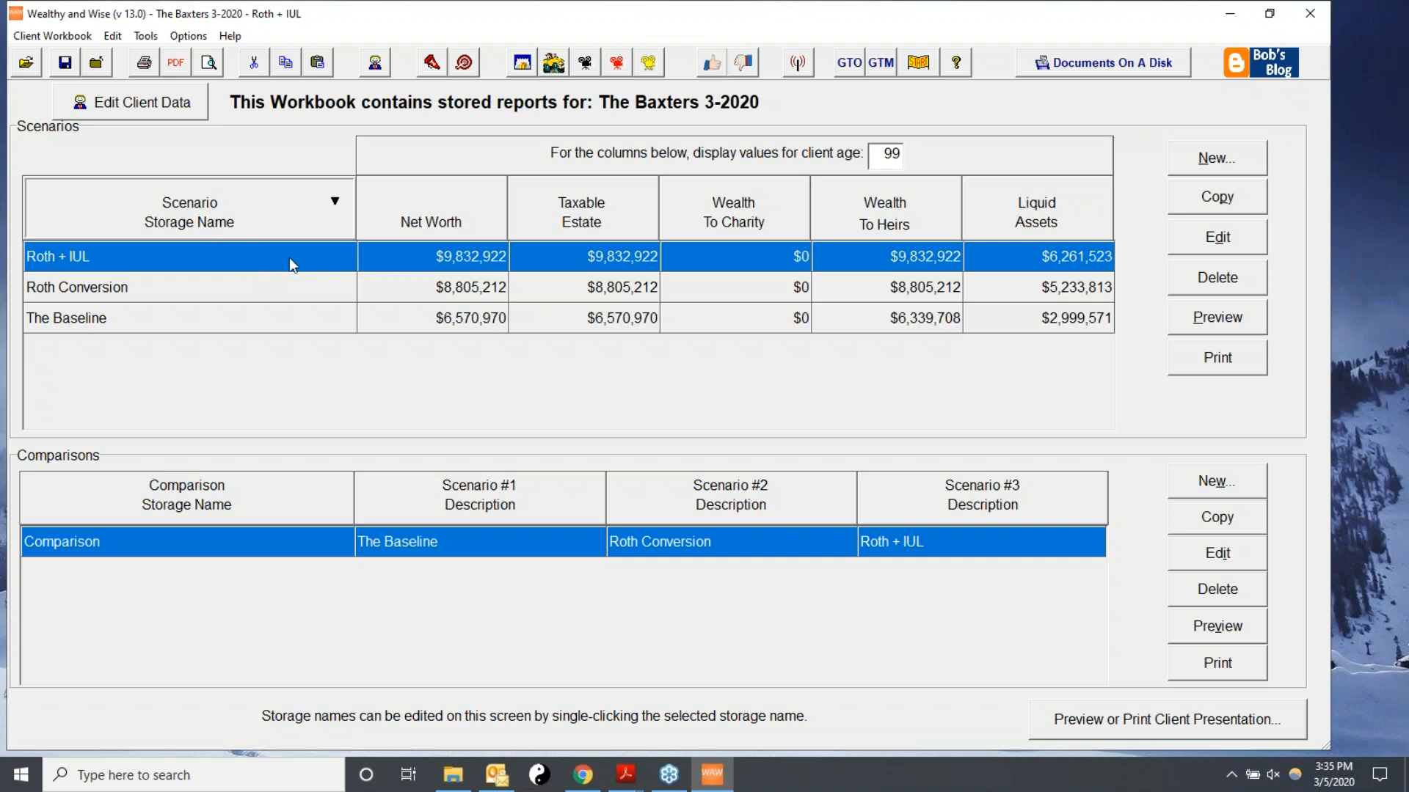
{"action": "left_click", "coordinate": [1206, 157]}
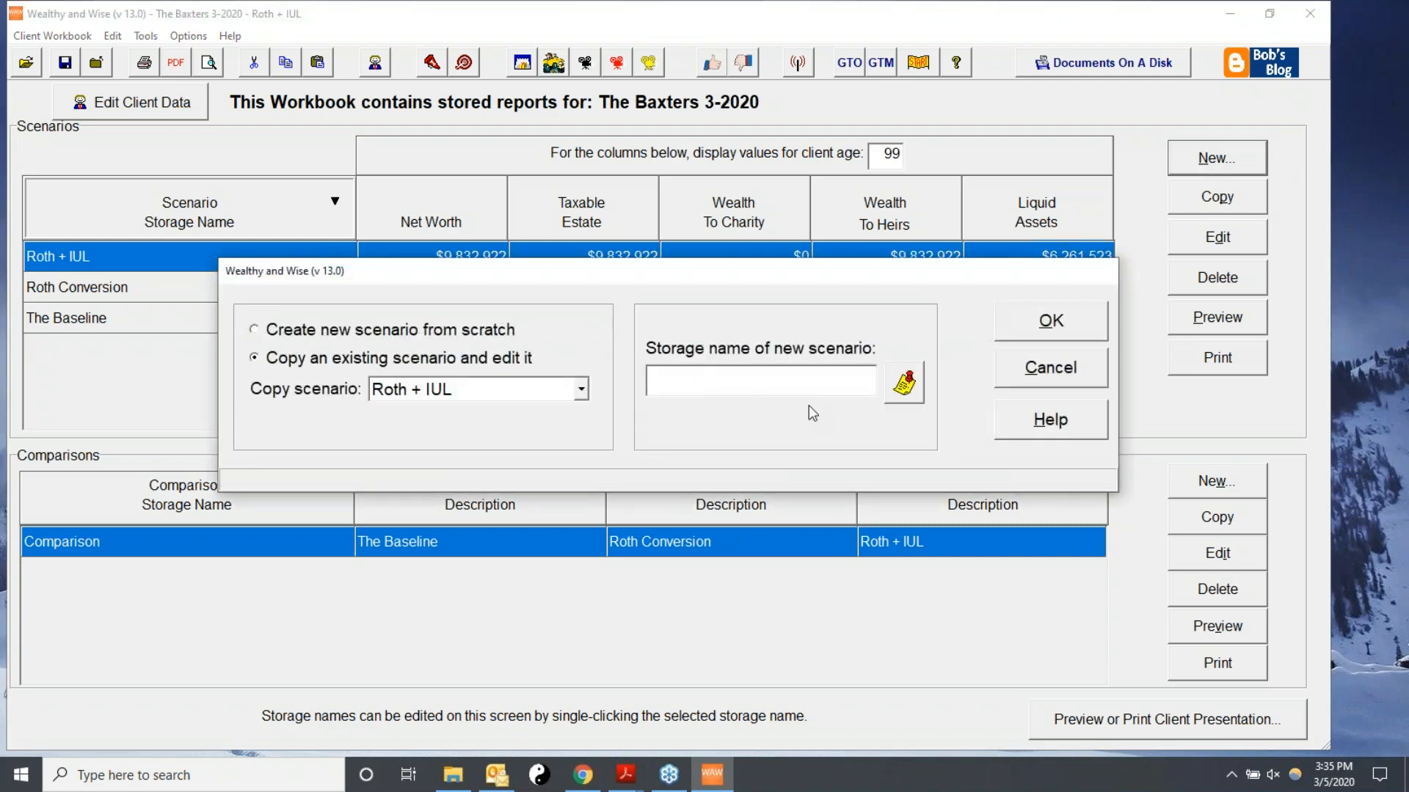
{"action": "type", "text": "Roth + IUL + More Spe"}
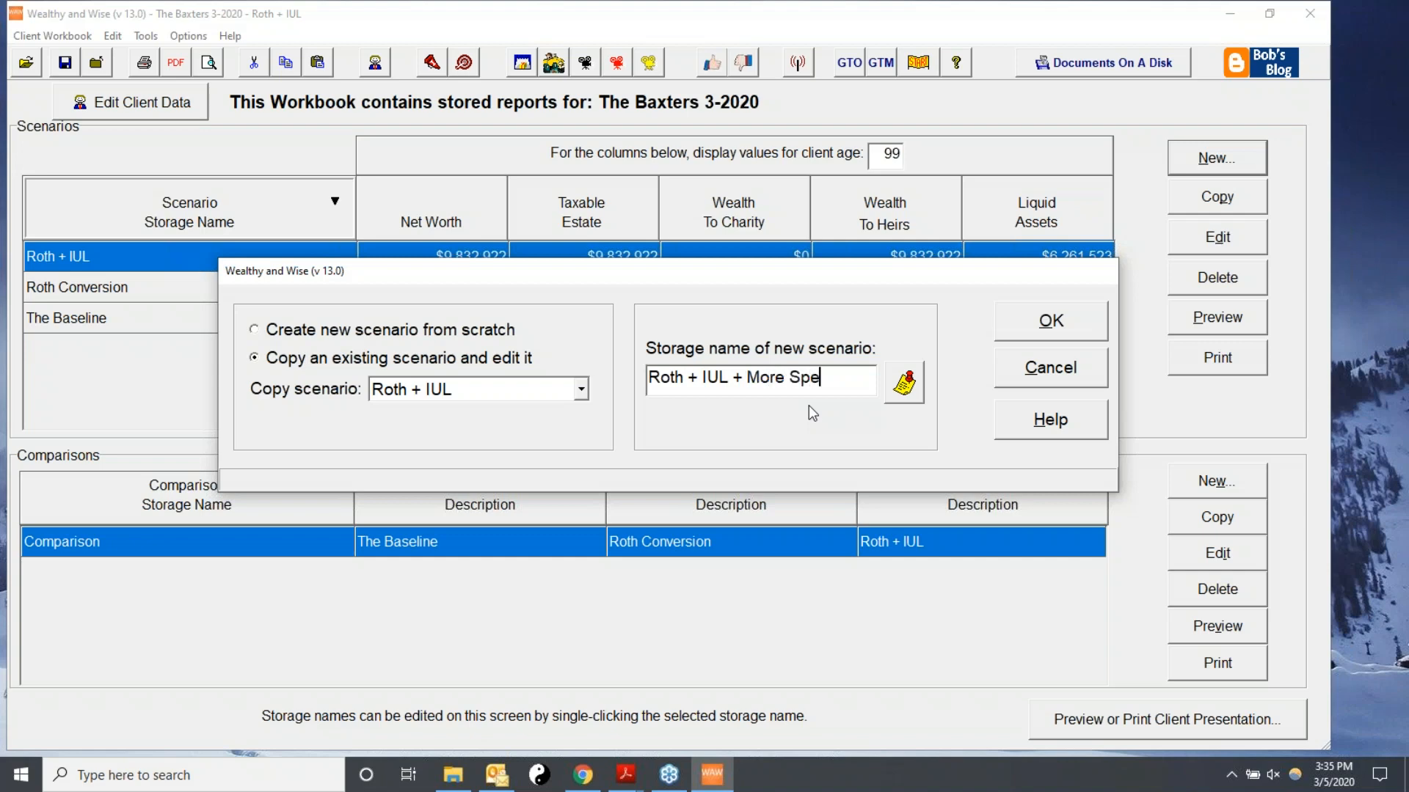
{"action": "type", "text": "bles"}
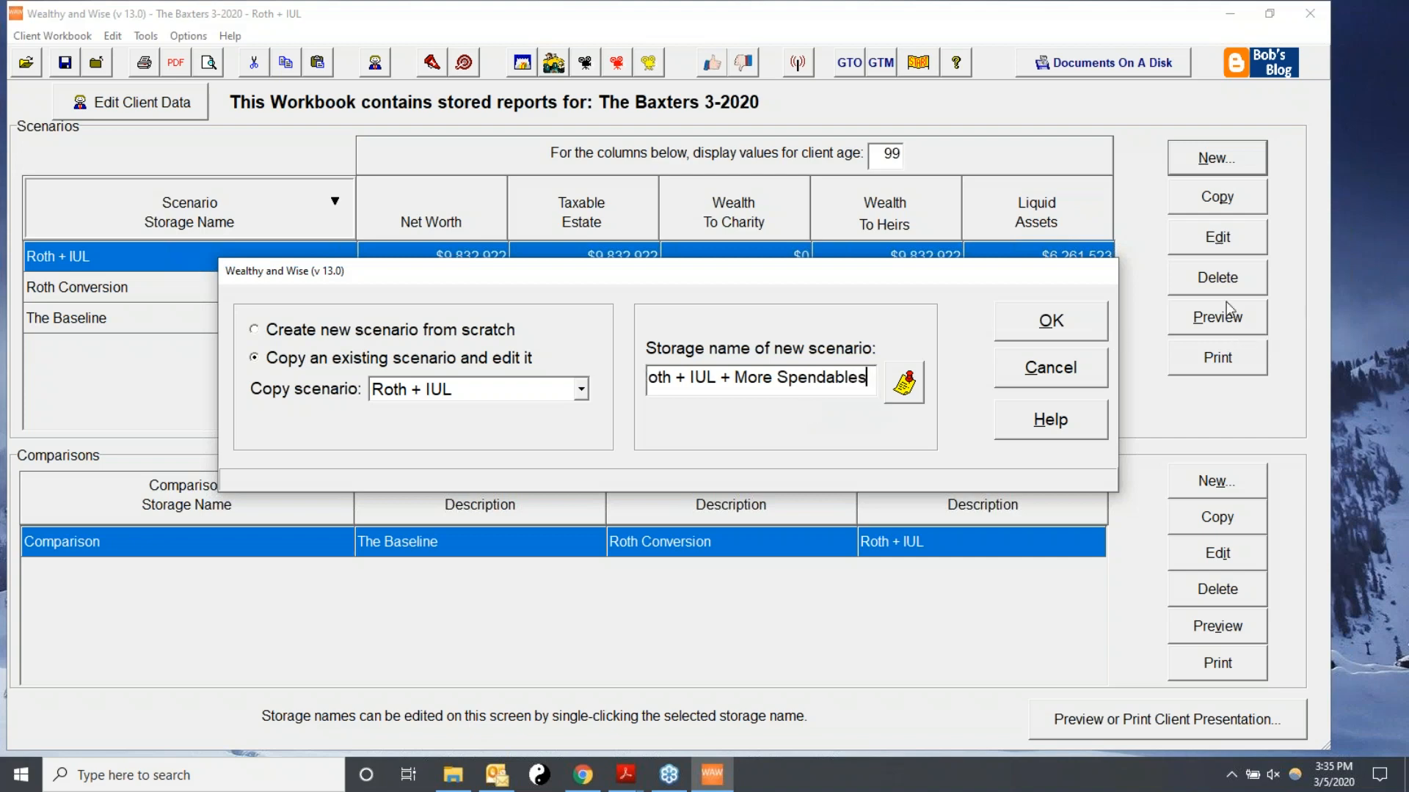
{"action": "left_click", "coordinate": [1077, 315]}
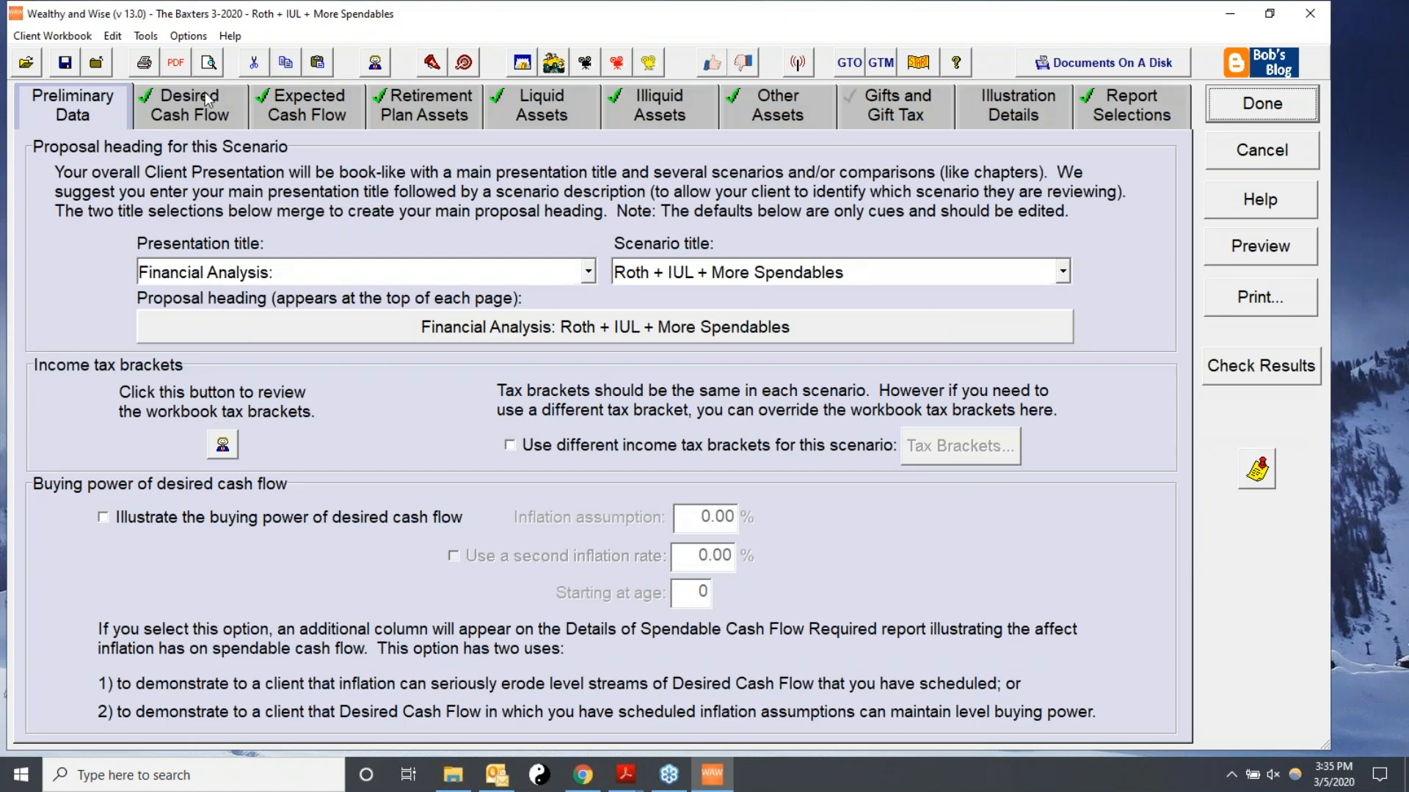
Include a second desired cash flow line and set its type to Additional Spendable Cash.
{"action": "left_click", "coordinate": [165, 116]}
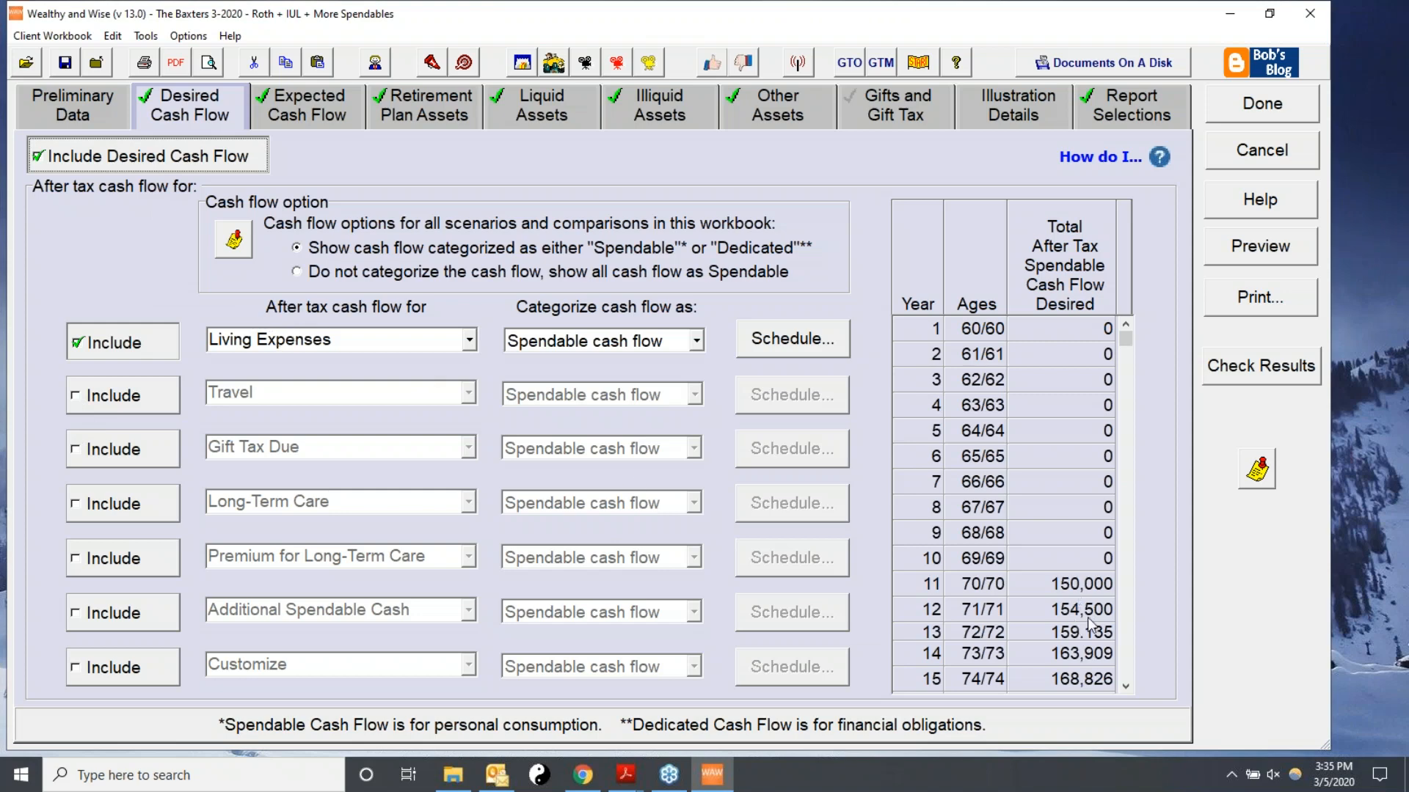
{"action": "left_click", "coordinate": [91, 400]}
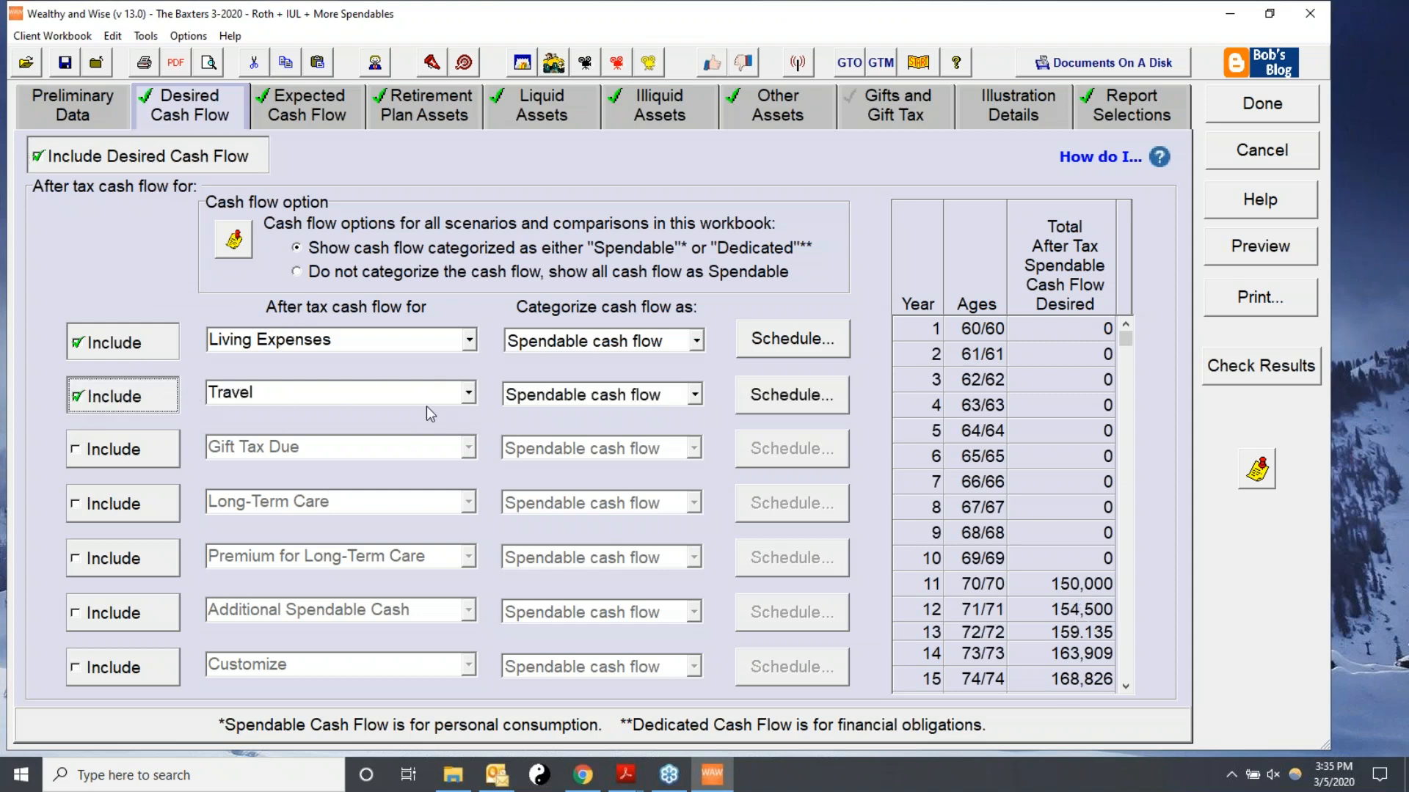
{"action": "left_click", "coordinate": [462, 396]}
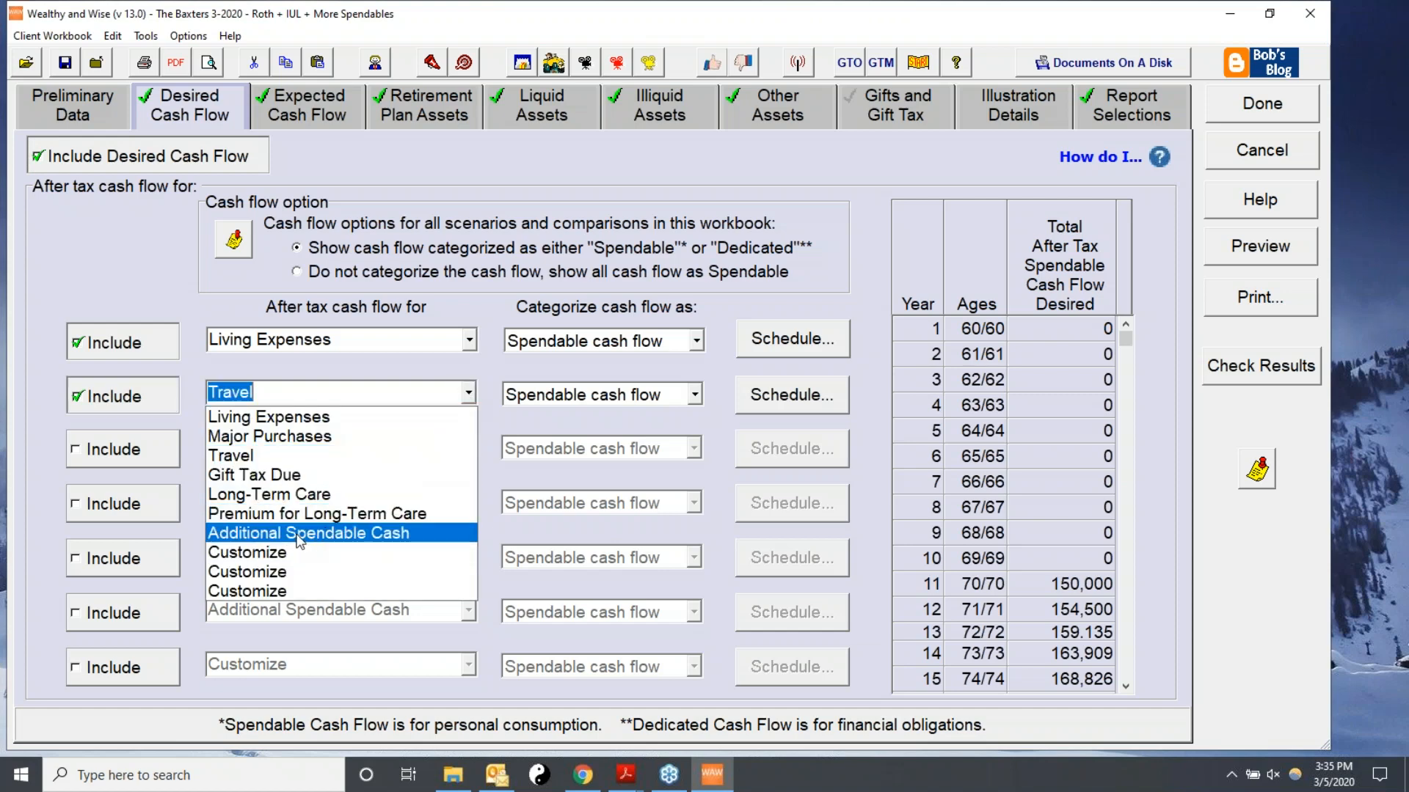
{"action": "left_click", "coordinate": [299, 534]}
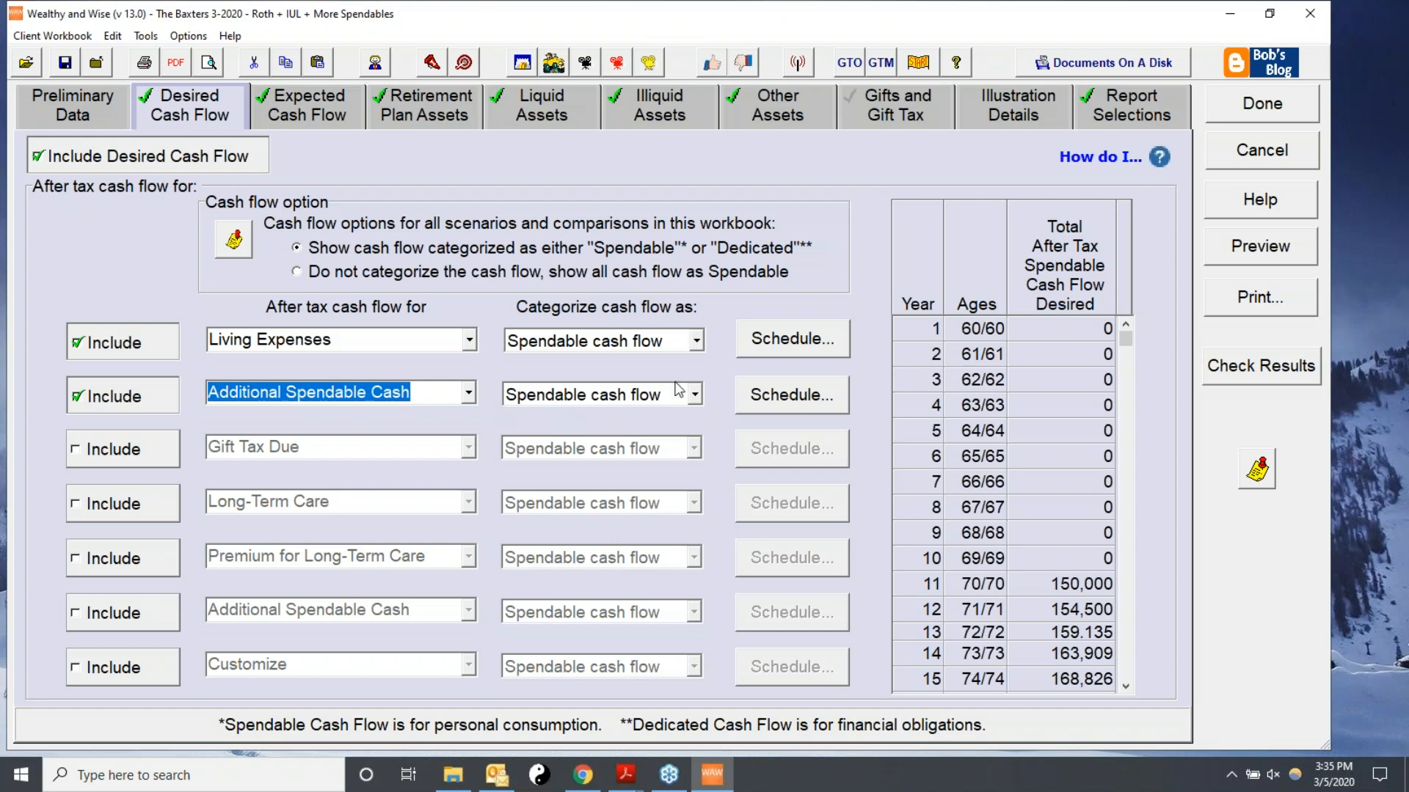
Open the Additional Spendable Cash schedule and launch the Cash Flow Availability Calculator.
{"action": "left_click", "coordinate": [784, 406]}
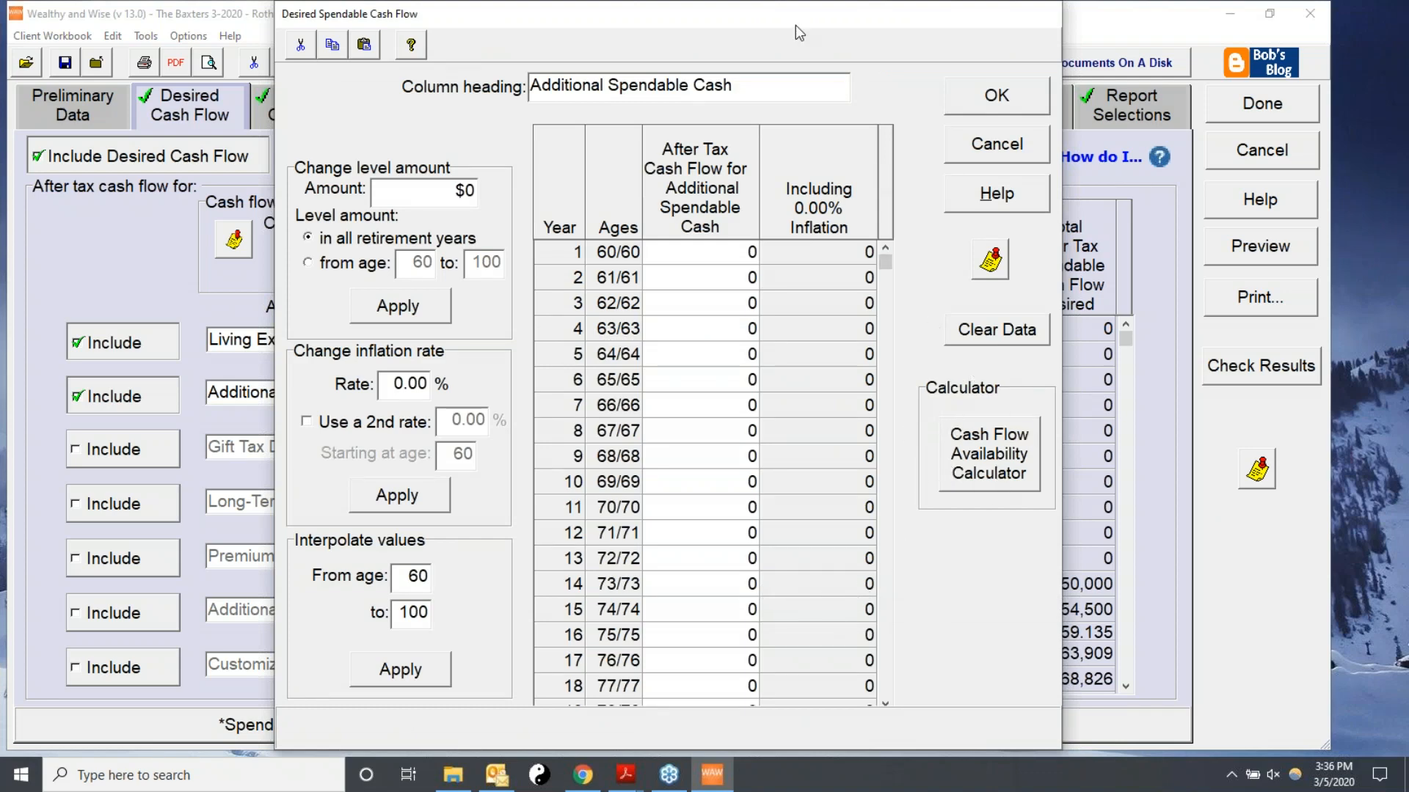
{"action": "left_click_drag", "start_coordinate": [815, 18], "coordinate": [1041, 268]}
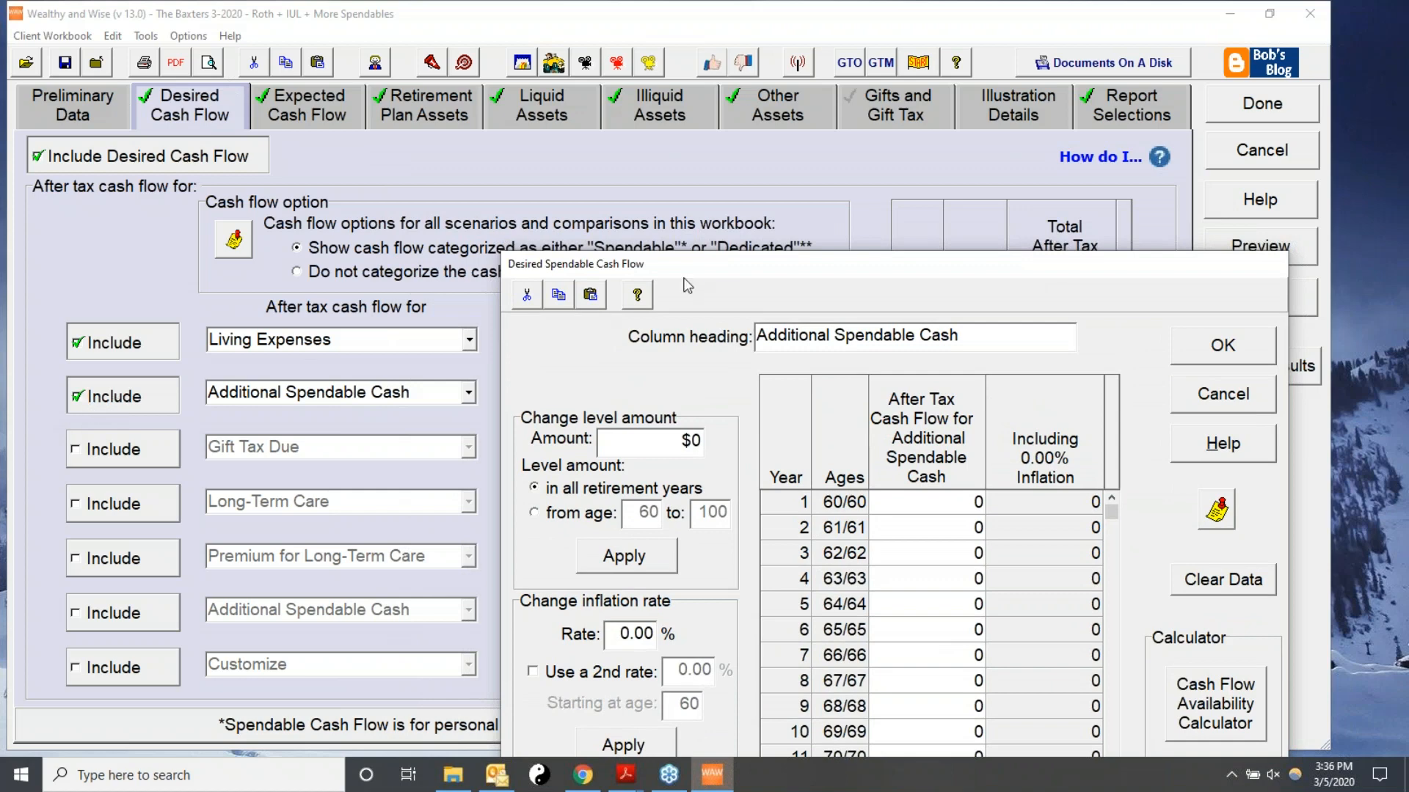
{"action": "left_click_drag", "start_coordinate": [699, 270], "coordinate": [451, 43]}
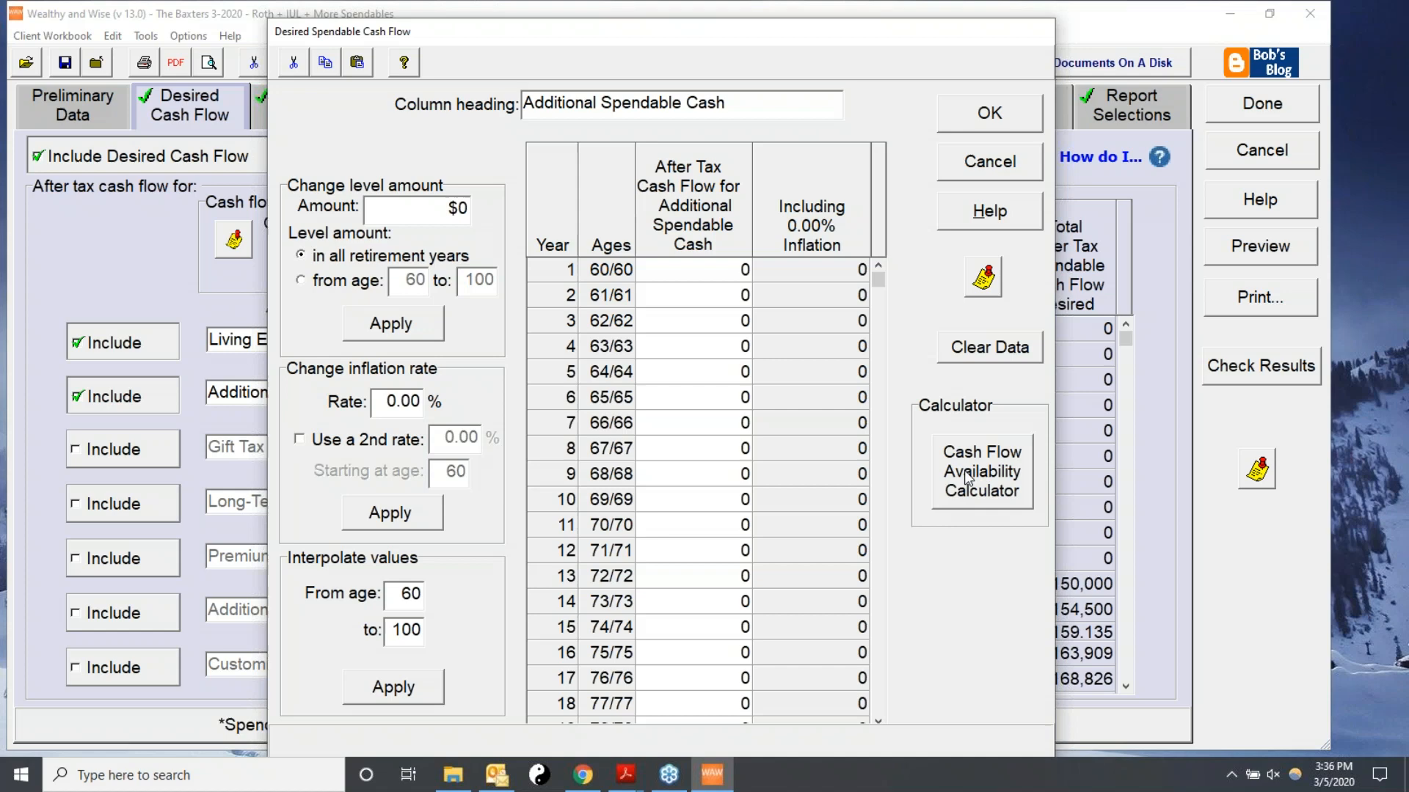
{"action": "left_click", "coordinate": [971, 477]}
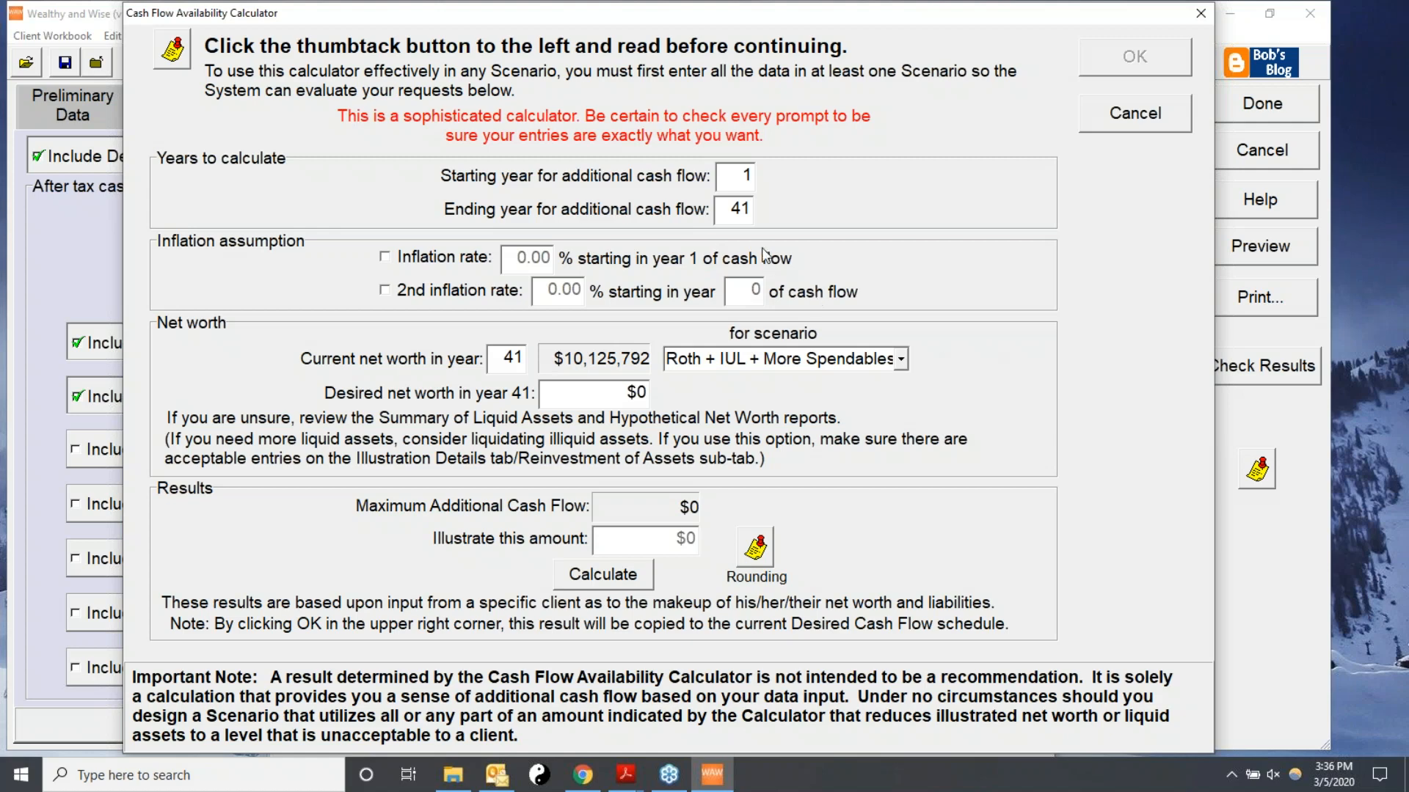
Set the additional cash flow to run from year 11 to year 31 in the calculator.
{"action": "left_click_drag", "start_coordinate": [730, 208], "coordinate": [797, 206]}
{"action": "left_click", "coordinate": [721, 176]}
{"action": "type", "text": "11"}
{"action": "key", "text": "Tab"}
{"action": "type", "text": "31"}
{"action": "left_click", "coordinate": [387, 258]}
{"action": "key", "text": "Tab"}
{"action": "left_click", "coordinate": [405, 258]}
In the calculator, base the scenario on The Baseline and set the desired net worth in year 41 to 6,580,829.
{"action": "left_click", "coordinate": [901, 361]}
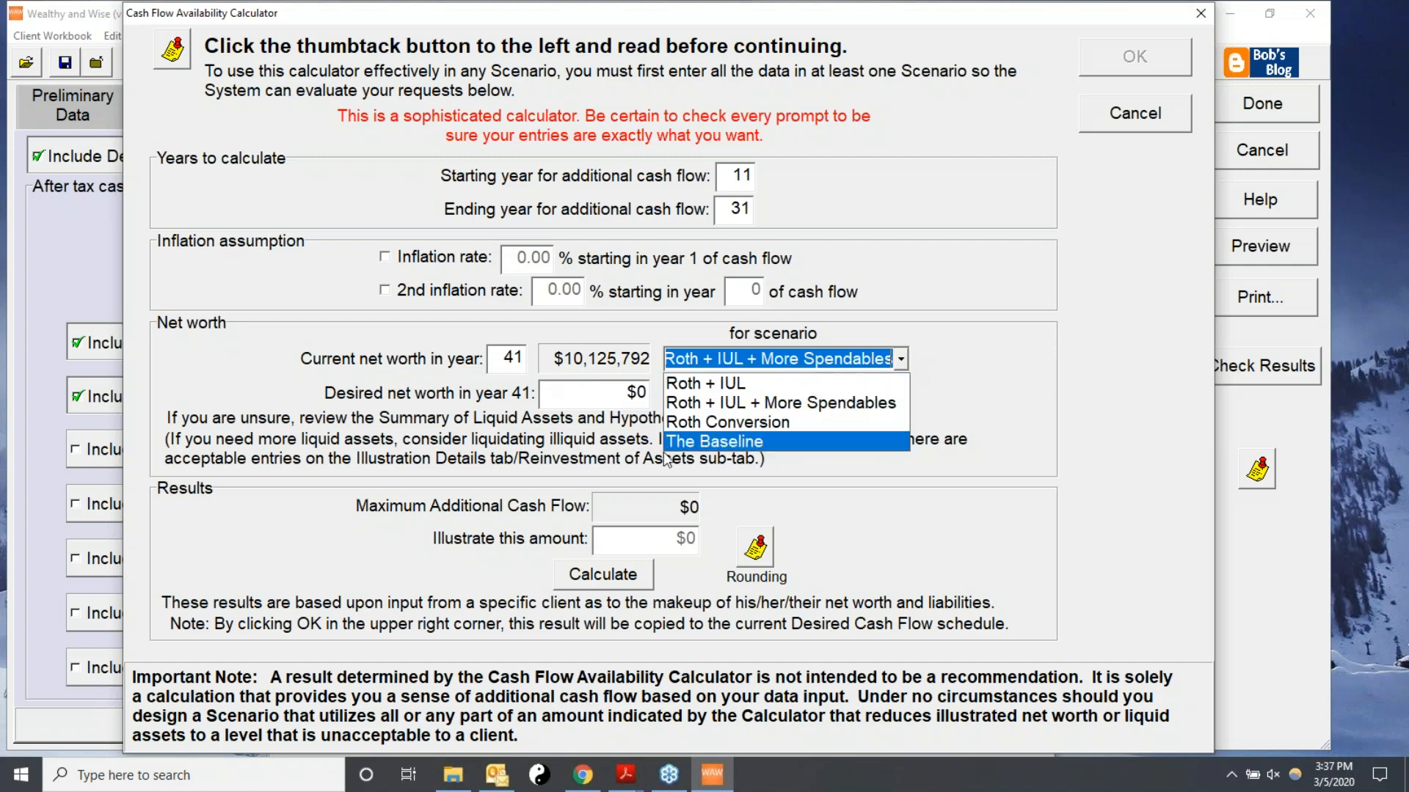
{"action": "left_click", "coordinate": [711, 443]}
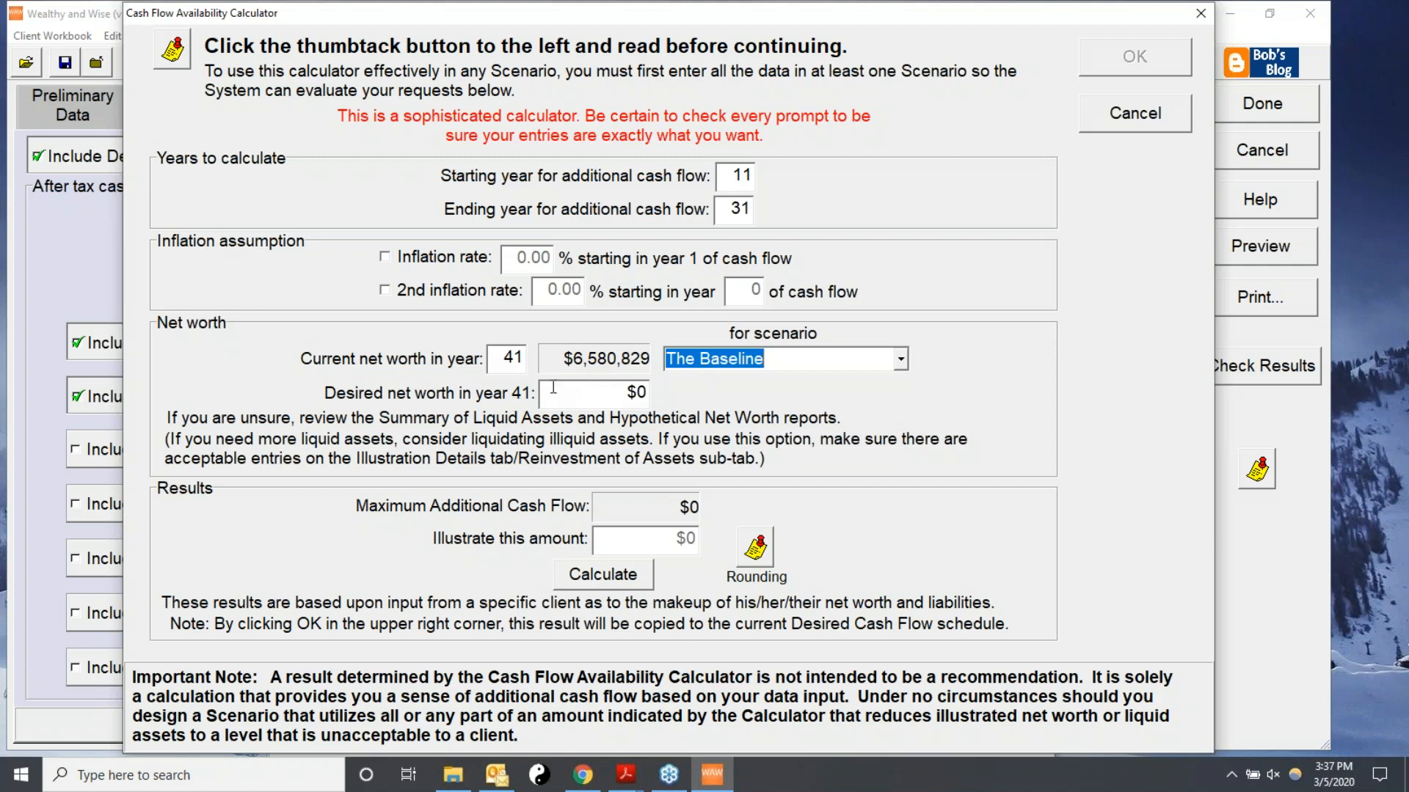
{"action": "left_click", "coordinate": [648, 395]}
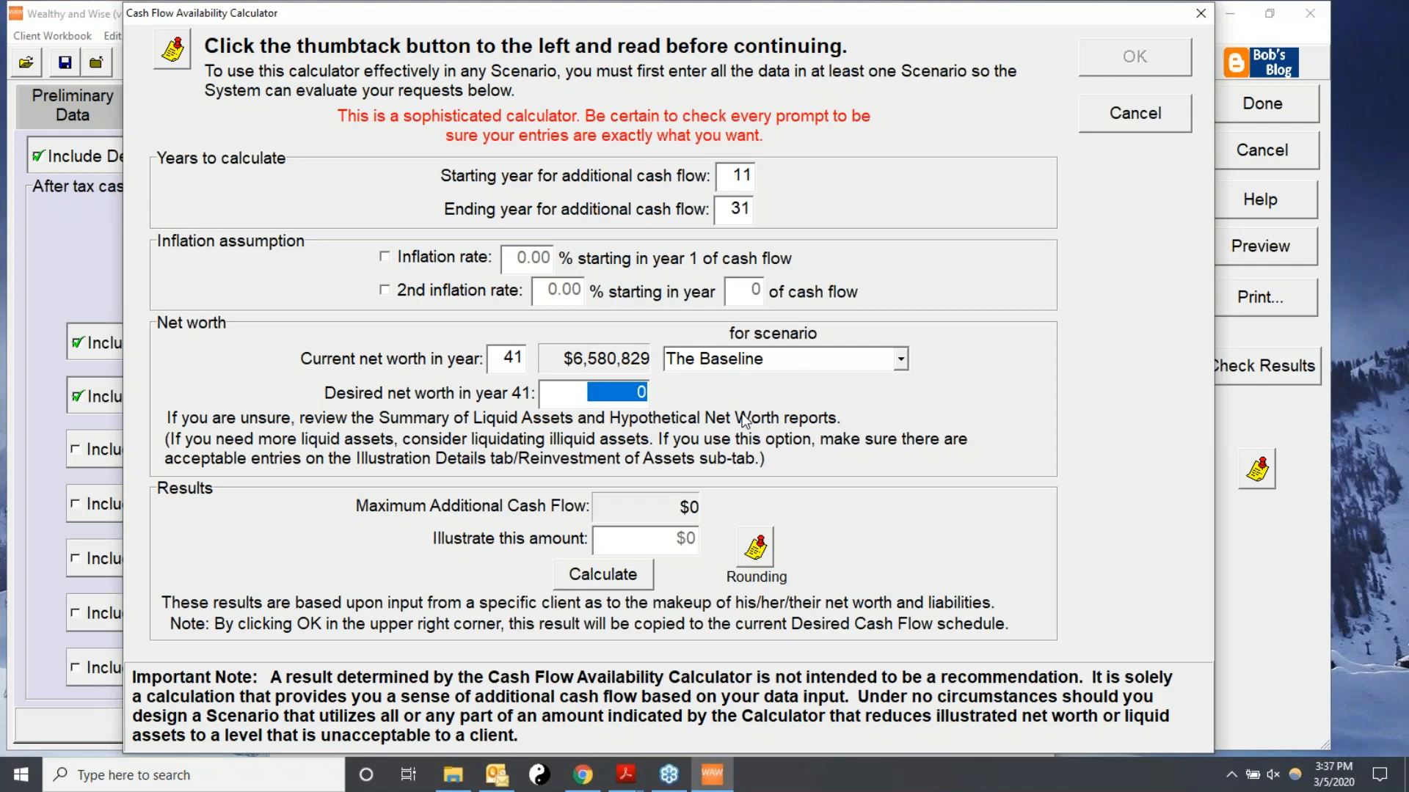
{"action": "type", "text": "6580"}
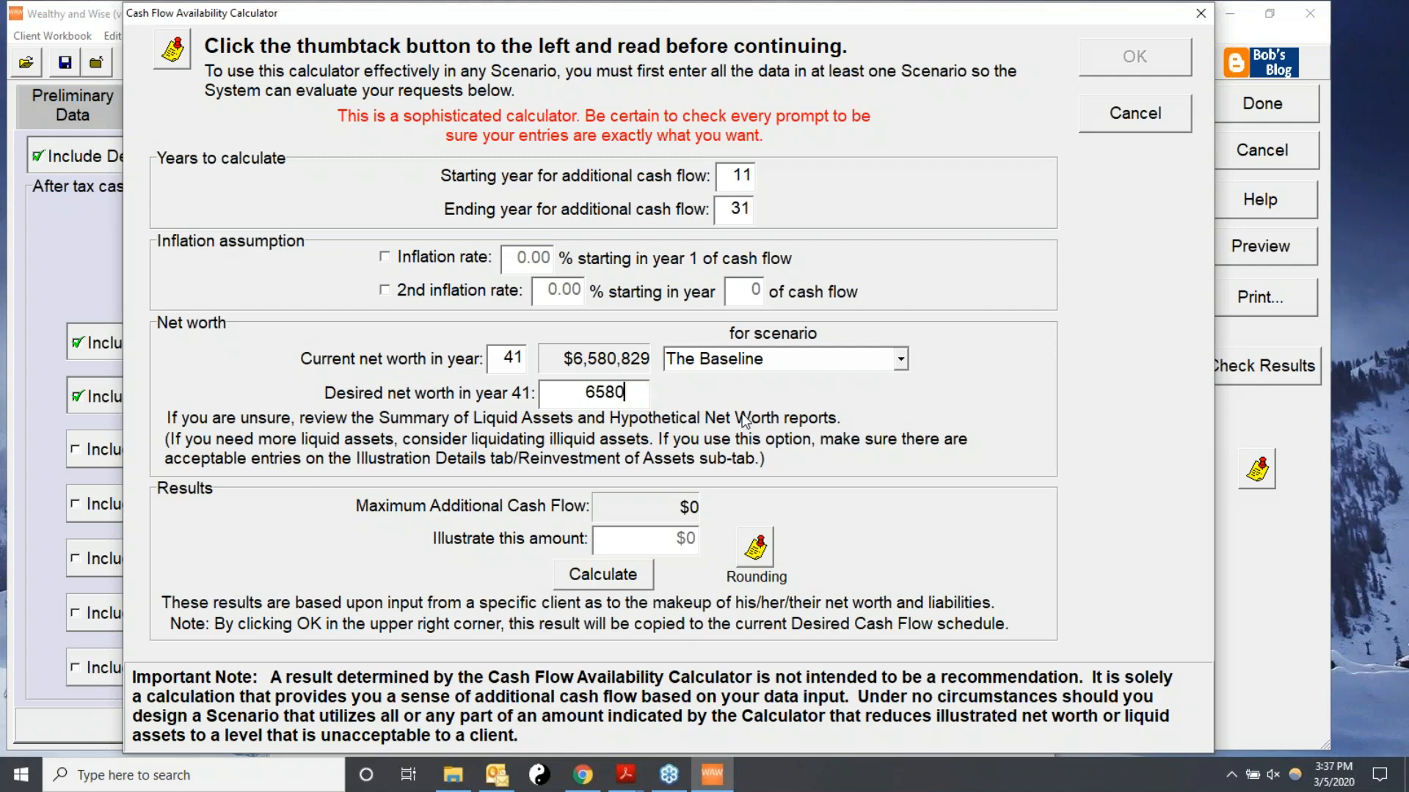
{"action": "type", "text": "829"}
{"action": "left_click", "coordinate": [901, 361]}
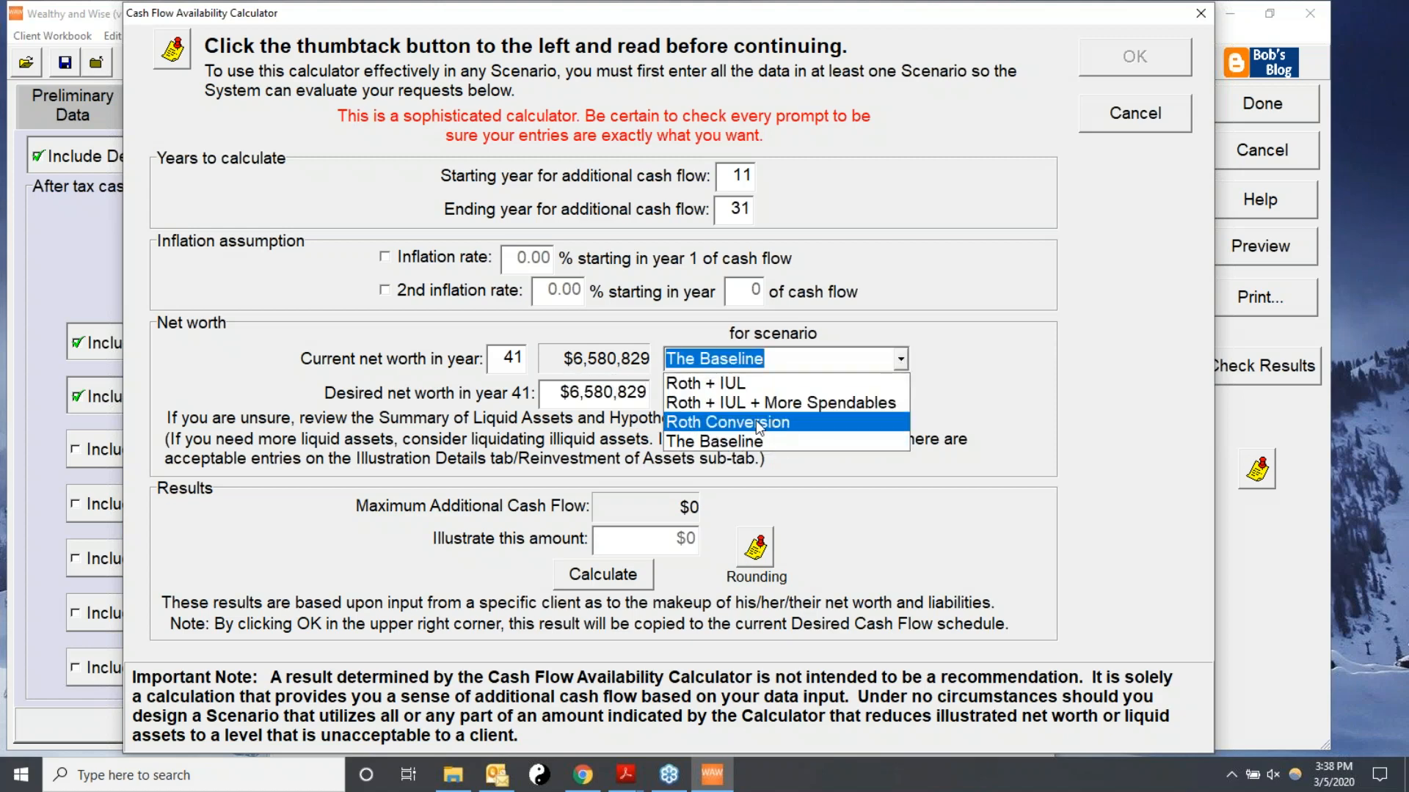
{"action": "left_click", "coordinate": [730, 440]}
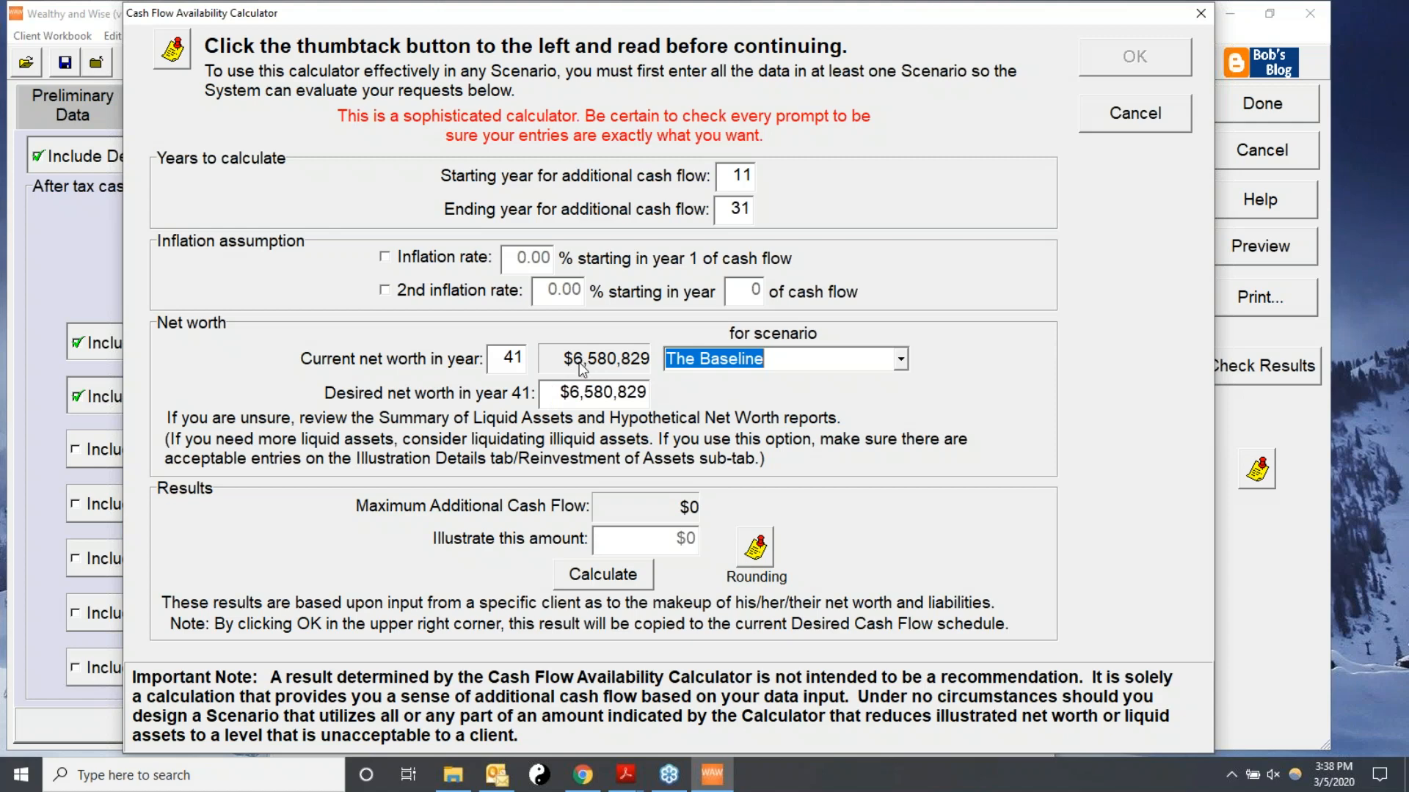
Calculate the maximum additional cash flow and accept it into the Additional Spendable Cash schedule.
{"action": "left_click", "coordinate": [606, 579]}
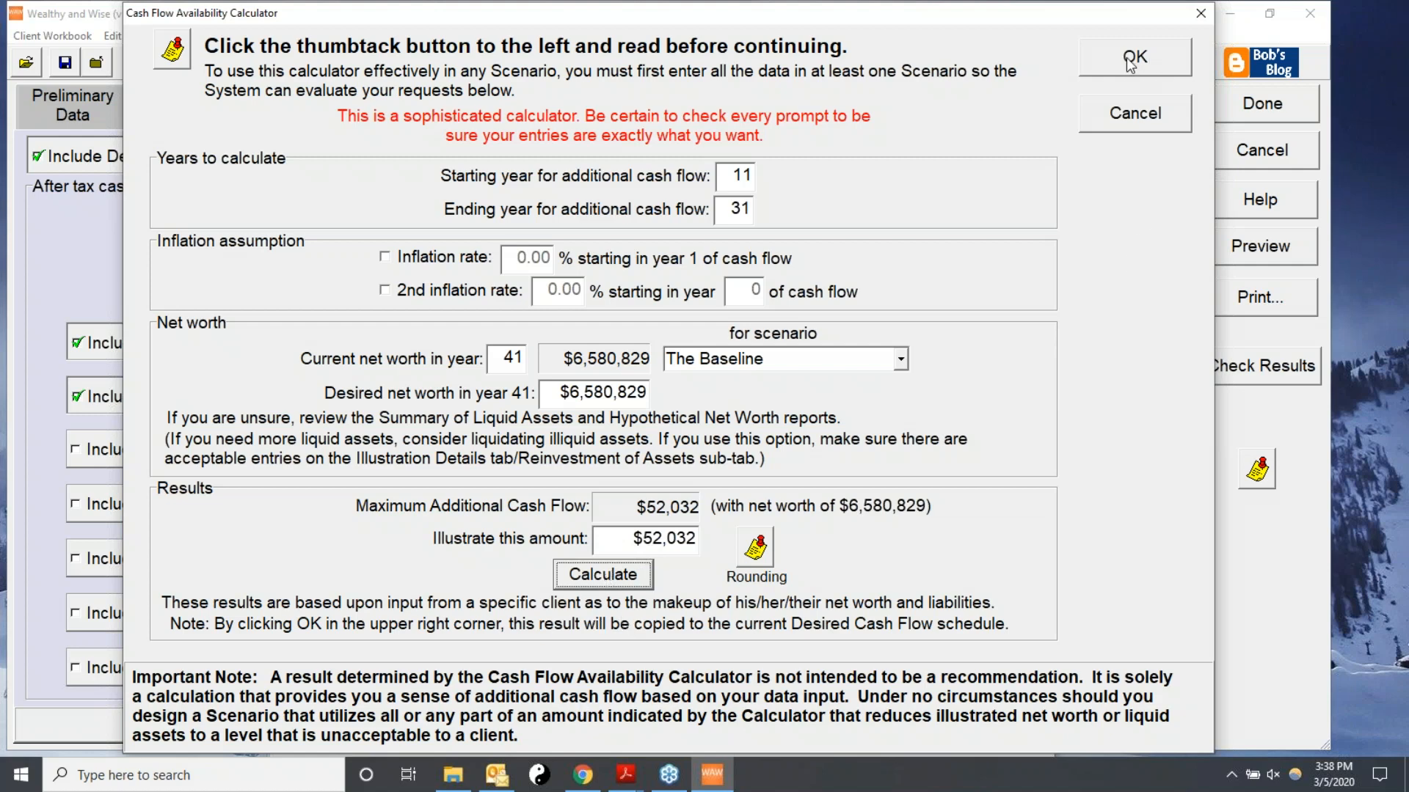
{"action": "left_click_drag", "start_coordinate": [1010, 13], "coordinate": [1033, 124]}
{"action": "left_click_drag", "start_coordinate": [1035, 229], "coordinate": [918, 73]}
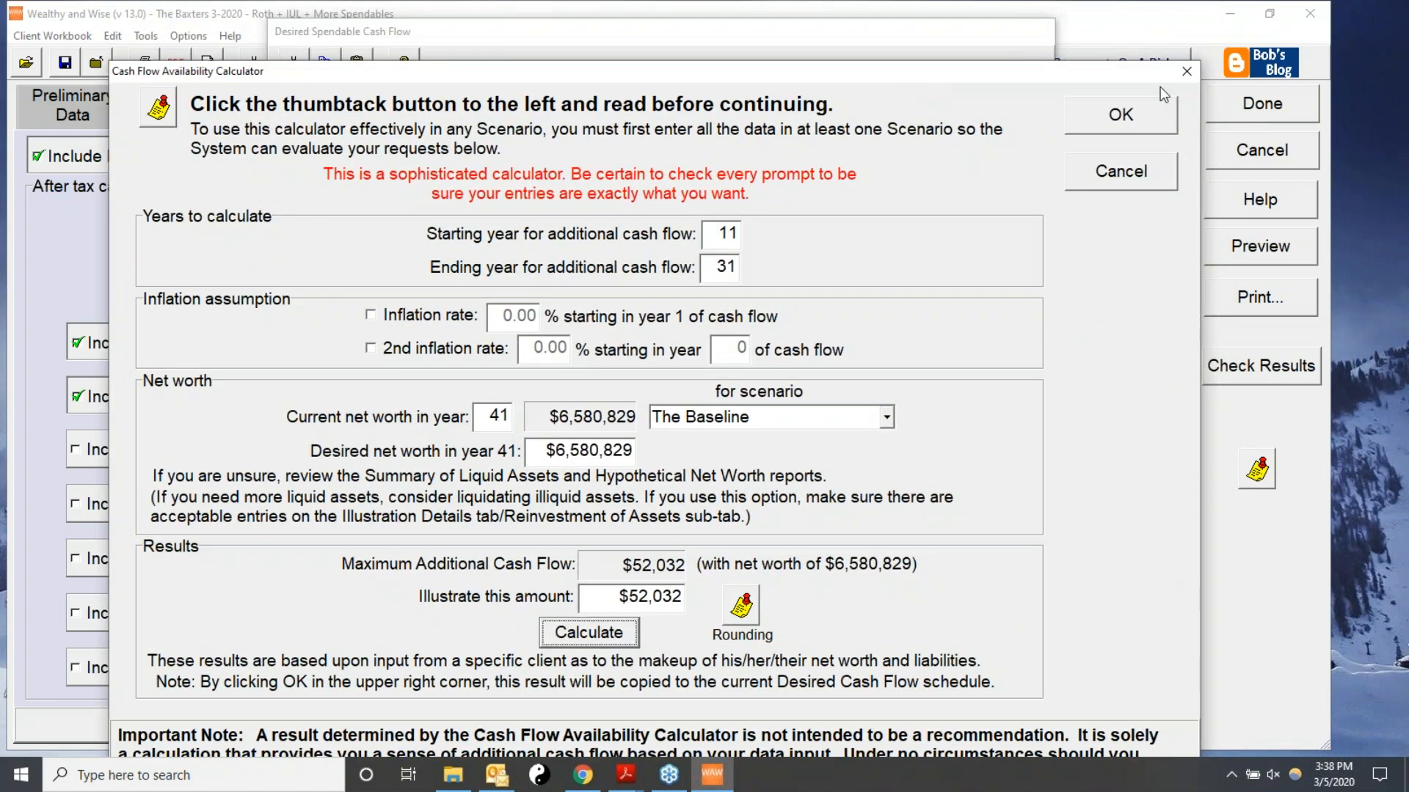
{"action": "left_click", "coordinate": [1128, 115]}
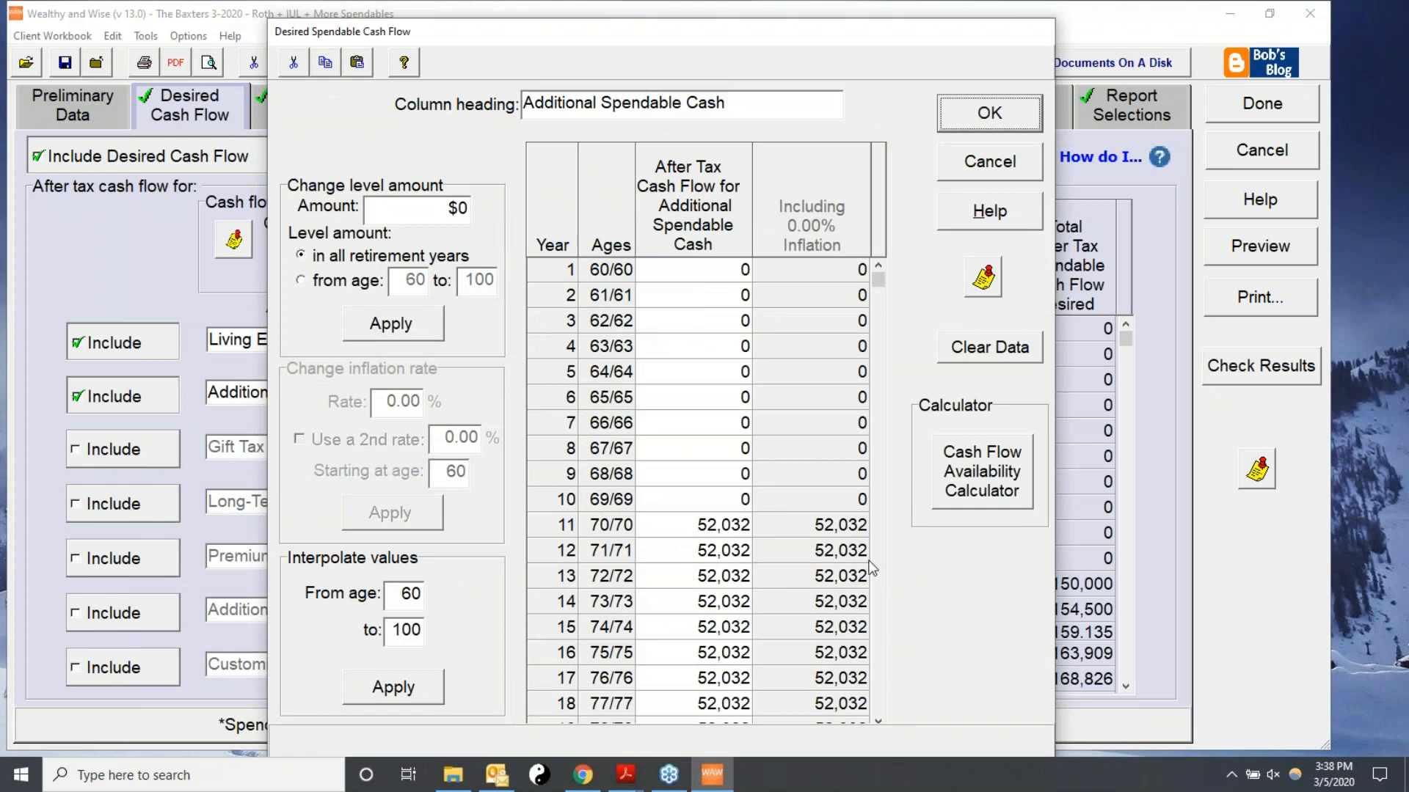
Review the yearly Additional Spendable Cash amounts, accept the schedule and finish editing the scenario.
{"action": "left_click", "coordinate": [878, 721]}
{"action": "double_click", "coordinate": [878, 721]}
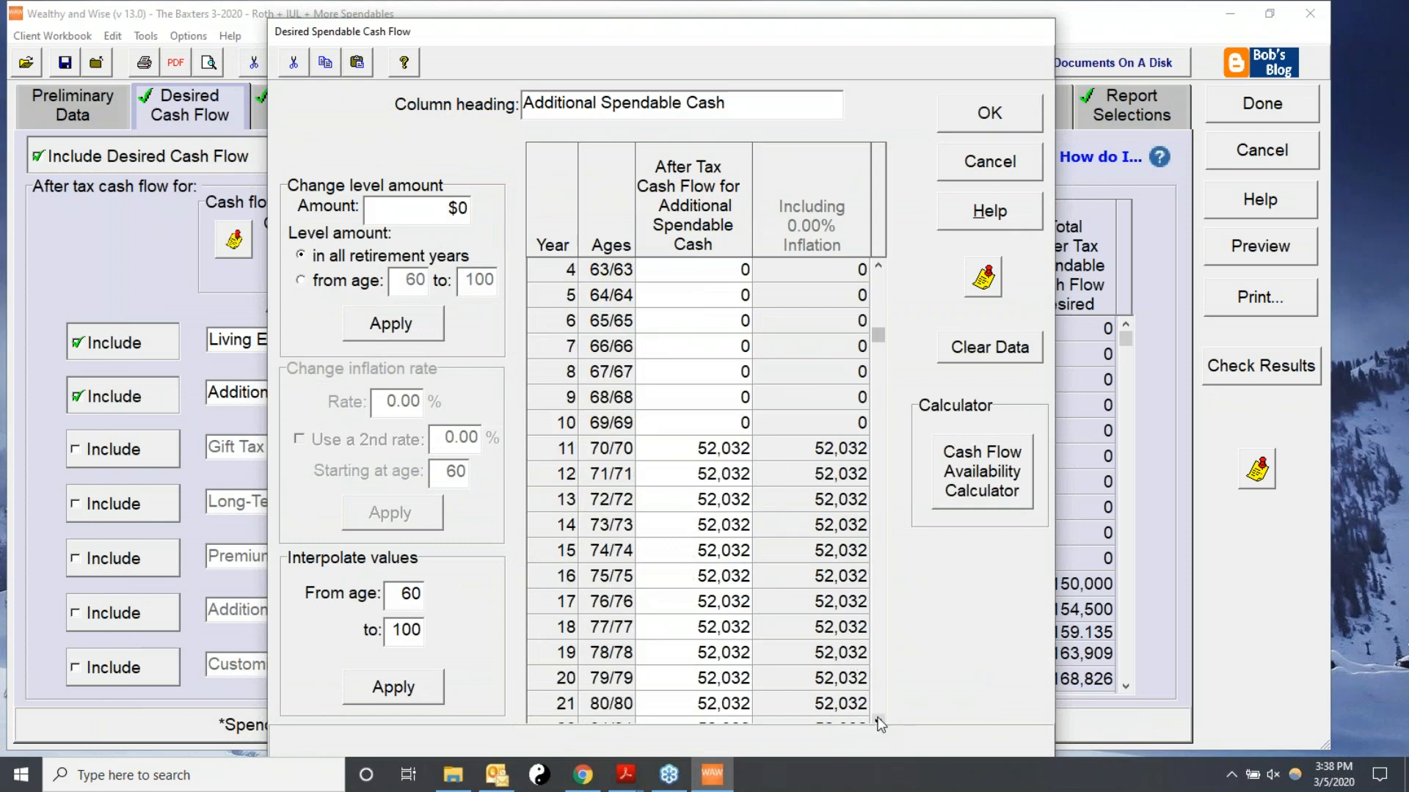
{"action": "double_click", "coordinate": [878, 721]}
{"action": "triple_click", "coordinate": [878, 721]}
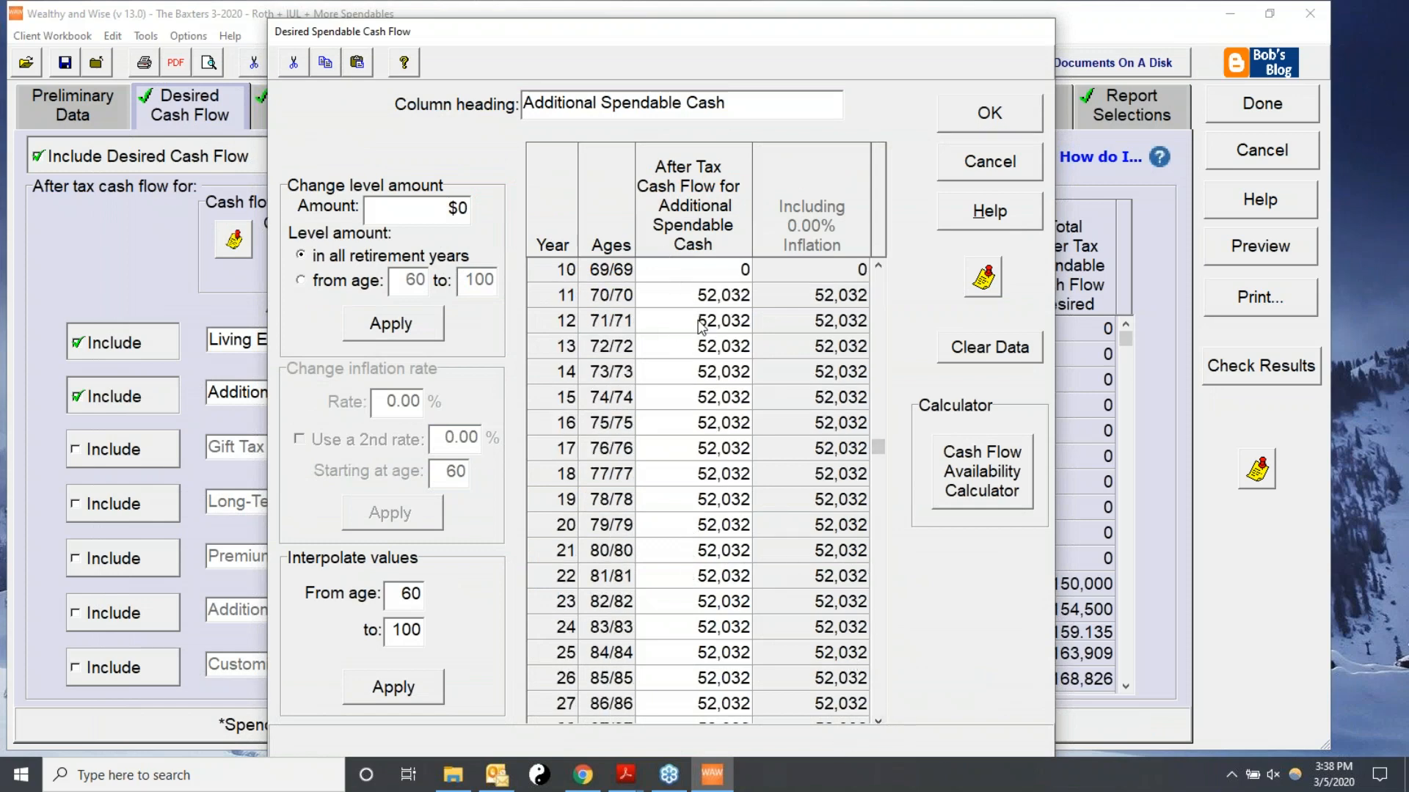
{"action": "left_click", "coordinate": [878, 721]}
{"action": "left_click", "coordinate": [878, 721]}
{"action": "left_click", "coordinate": [878, 721]}
{"action": "left_click", "coordinate": [878, 721]}
{"action": "left_click", "coordinate": [878, 721]}
{"action": "left_click", "coordinate": [878, 721]}
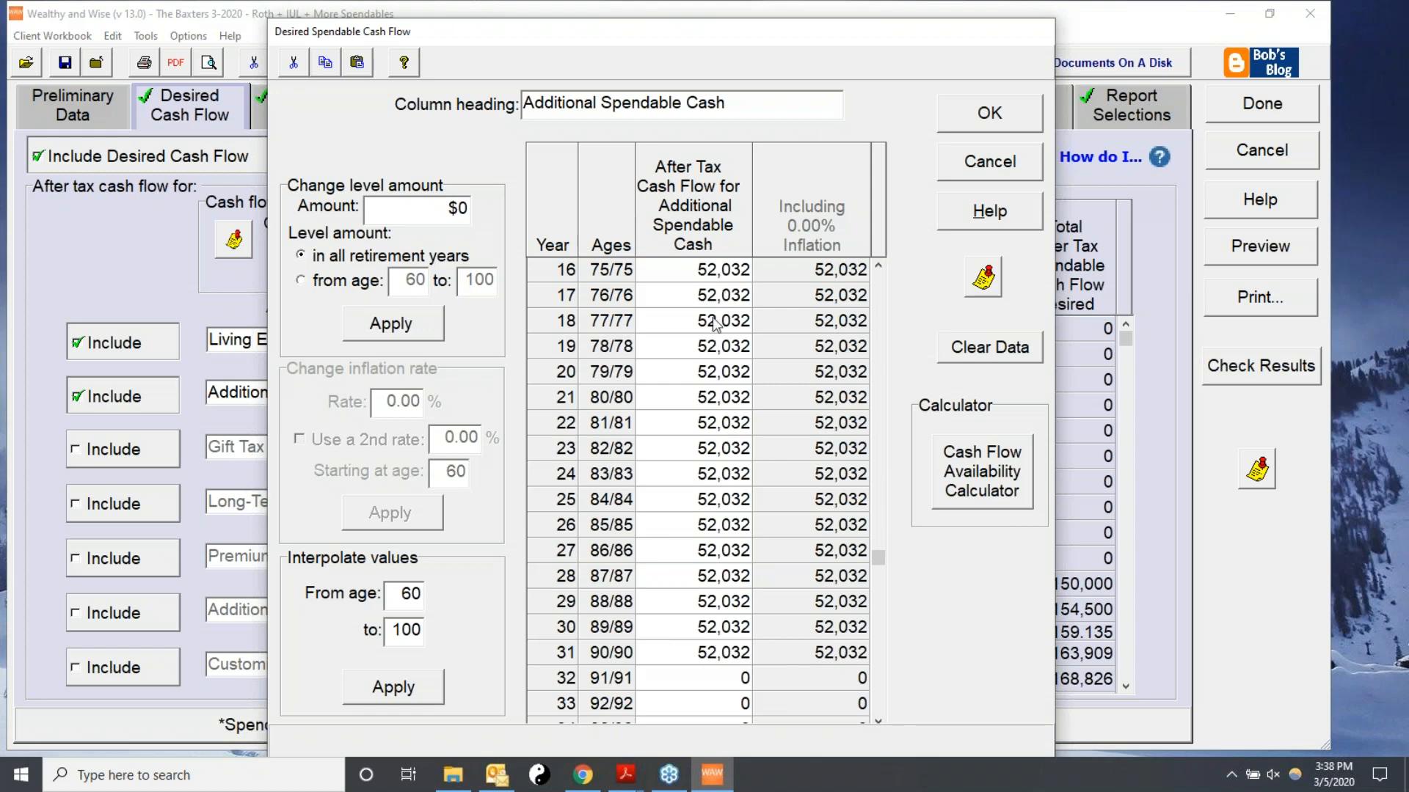
{"action": "left_click", "coordinate": [984, 115]}
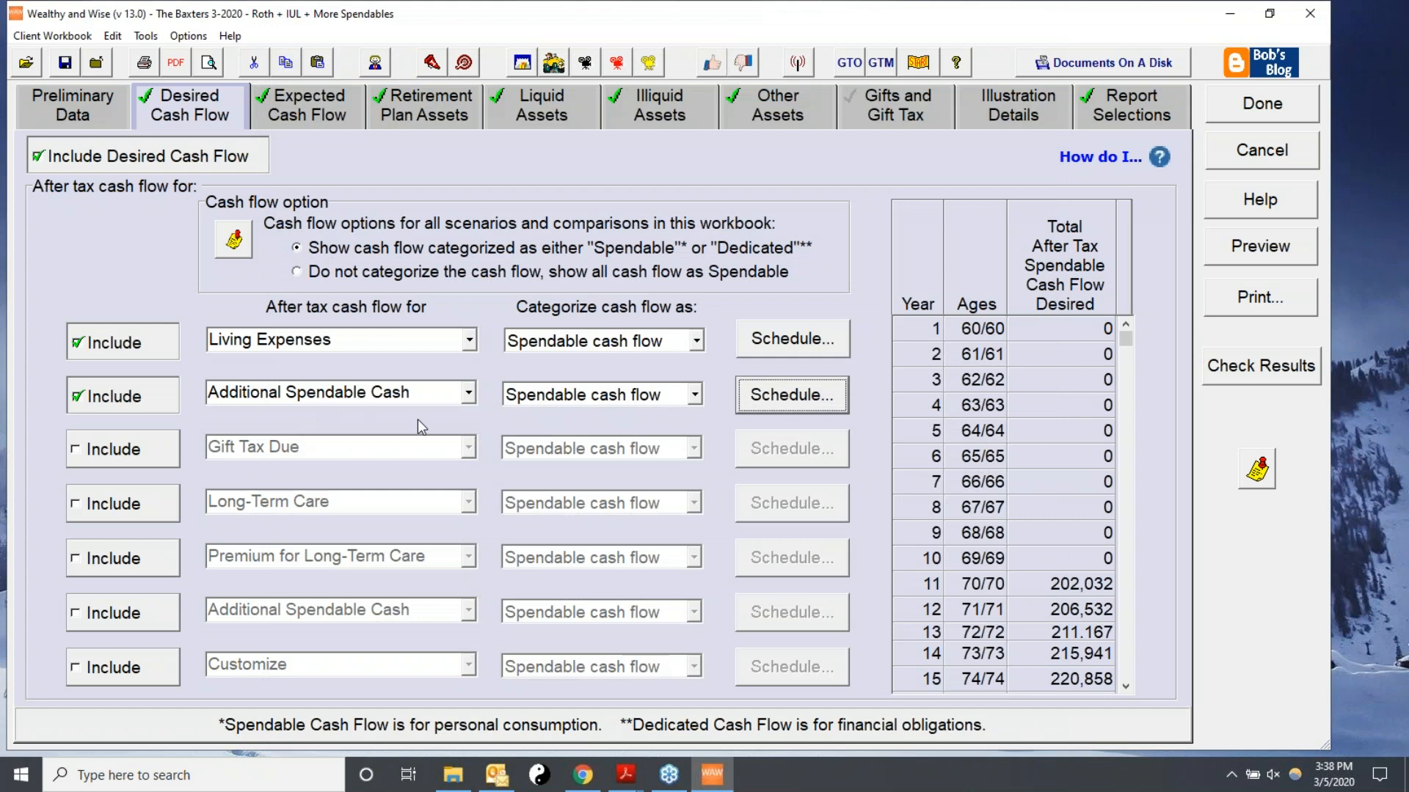
{"action": "left_click", "coordinate": [1287, 107]}
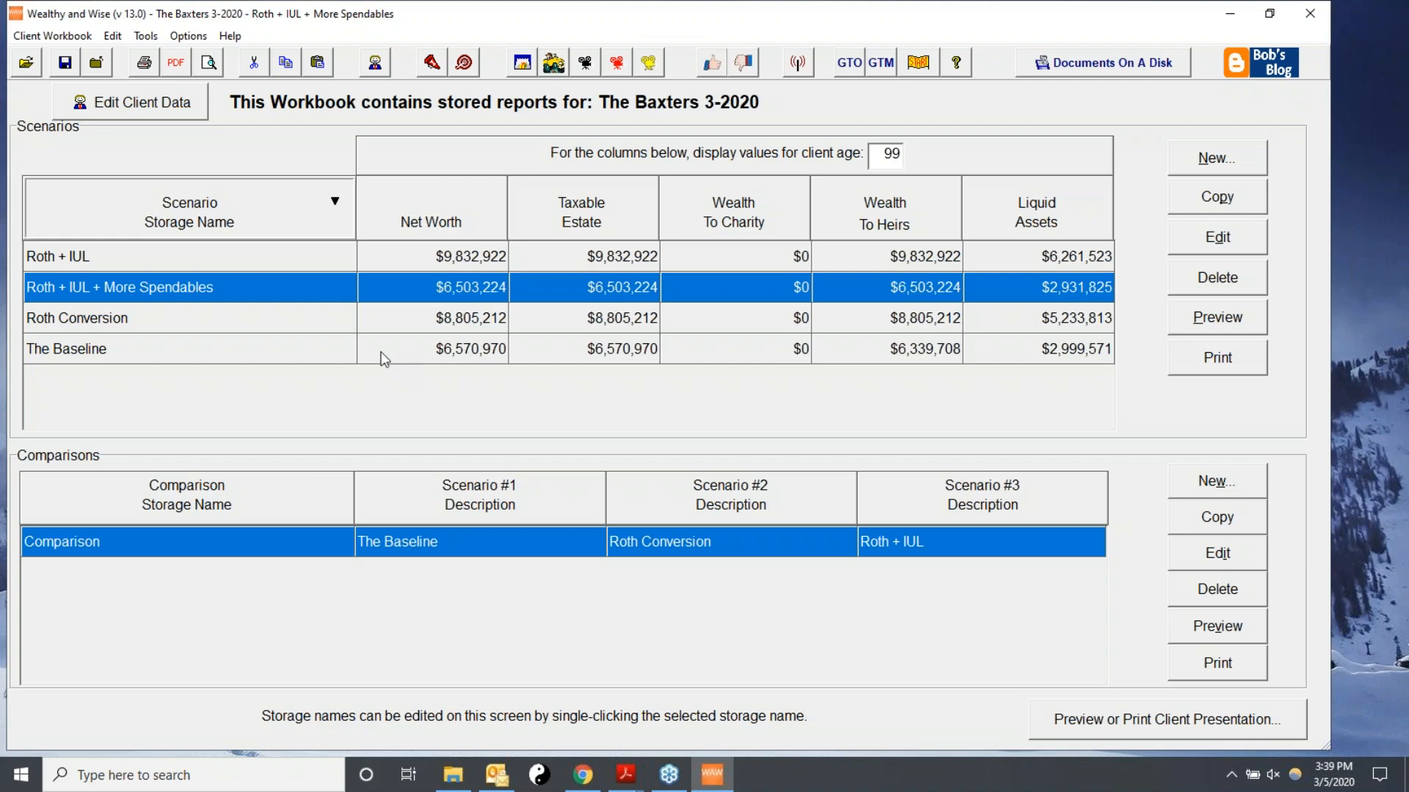
Create a new comparison with the storage name Comparison II.
{"action": "left_click", "coordinate": [1204, 488]}
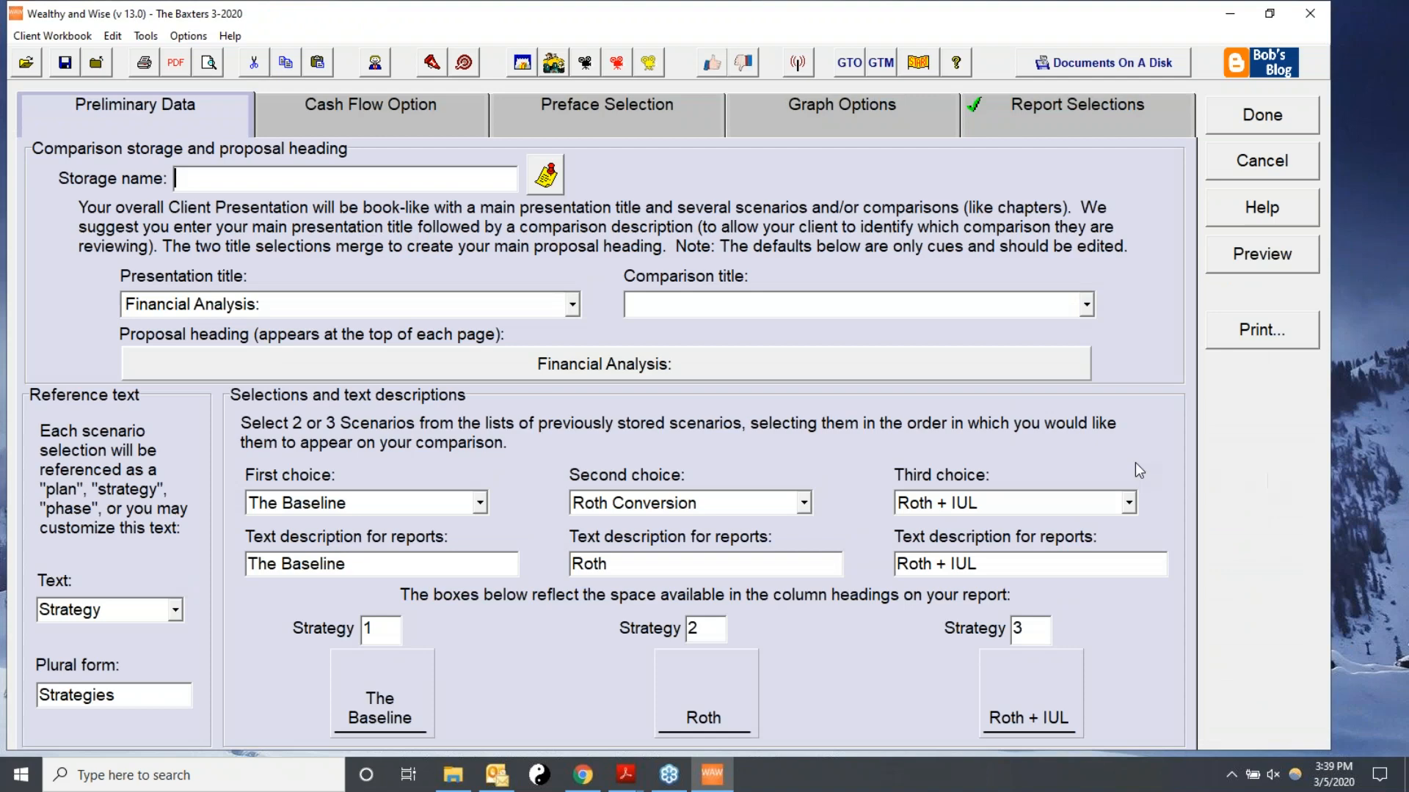
{"action": "type", "text": "Comparison II"}
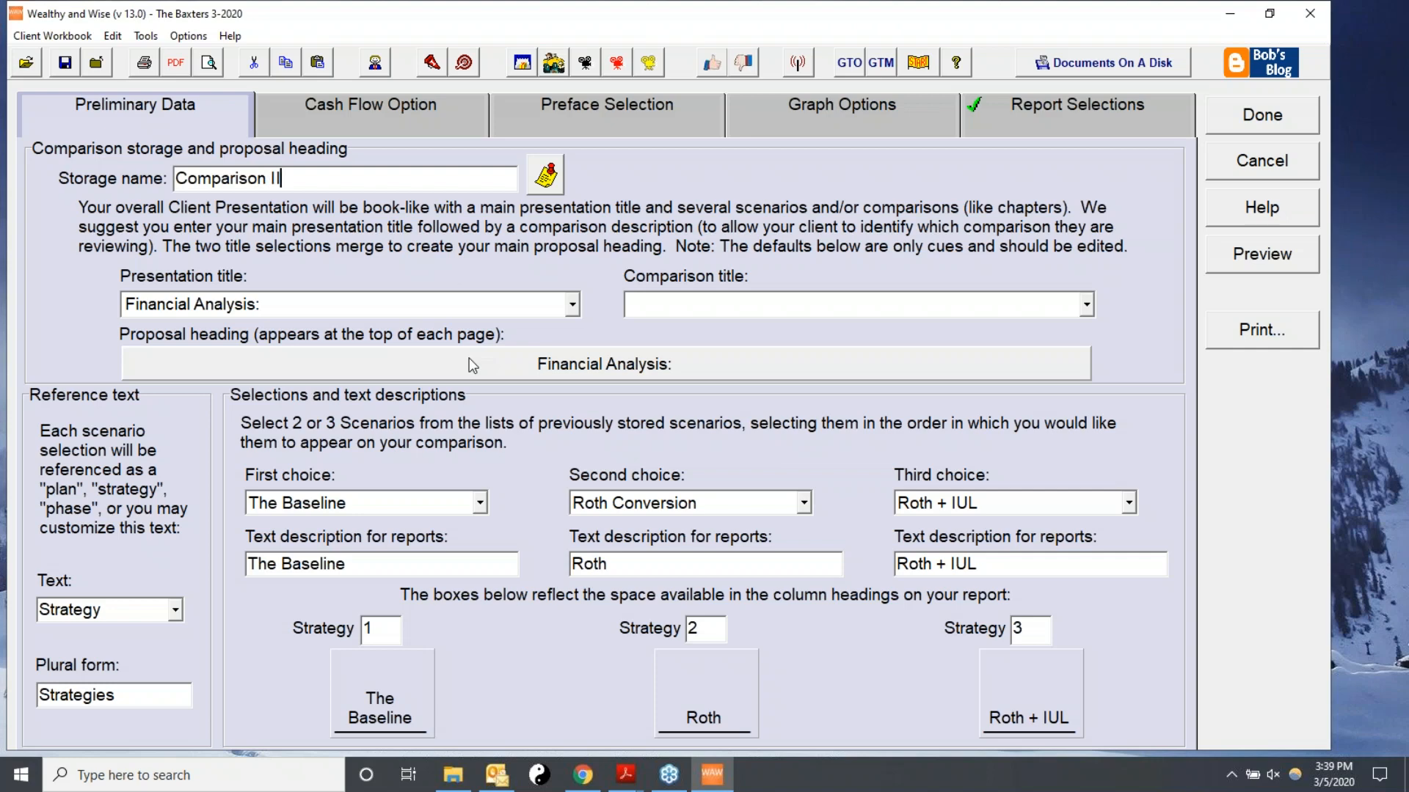
{"action": "key", "text": "Tab"}
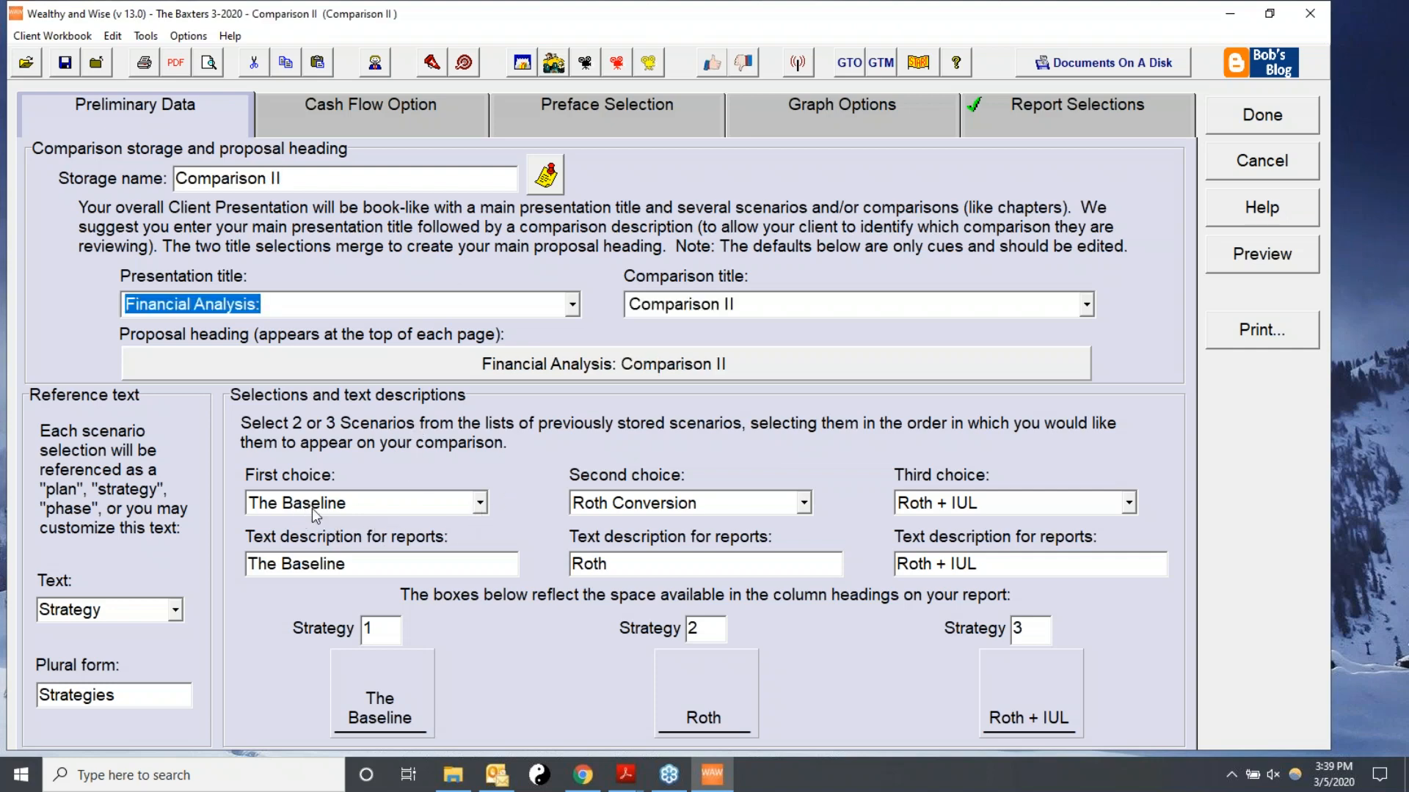
Set the second choice to Roth + IUL + More Spendables described as The Plan, and the third choice to None (two scenarios only).
{"action": "left_click", "coordinate": [804, 503]}
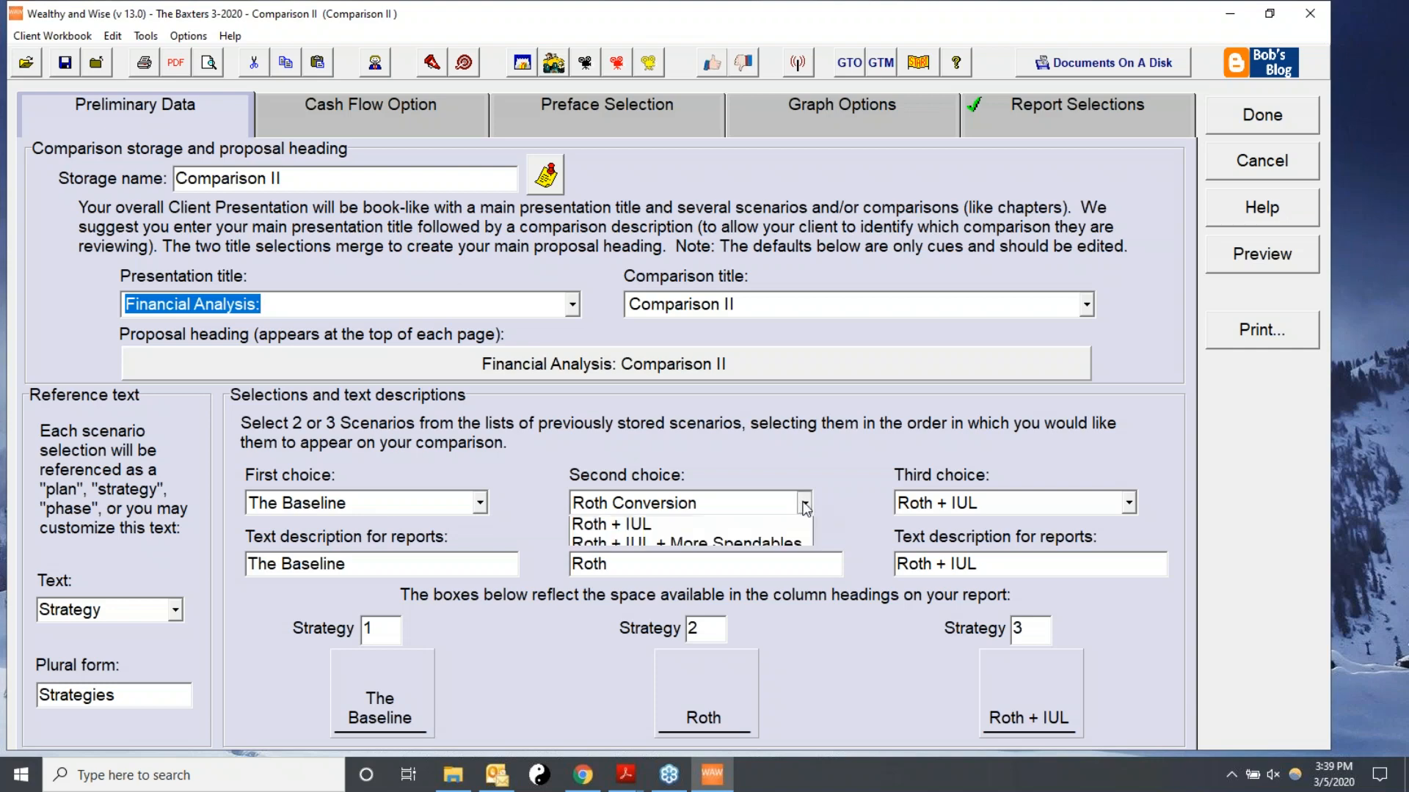
{"action": "left_click", "coordinate": [687, 585]}
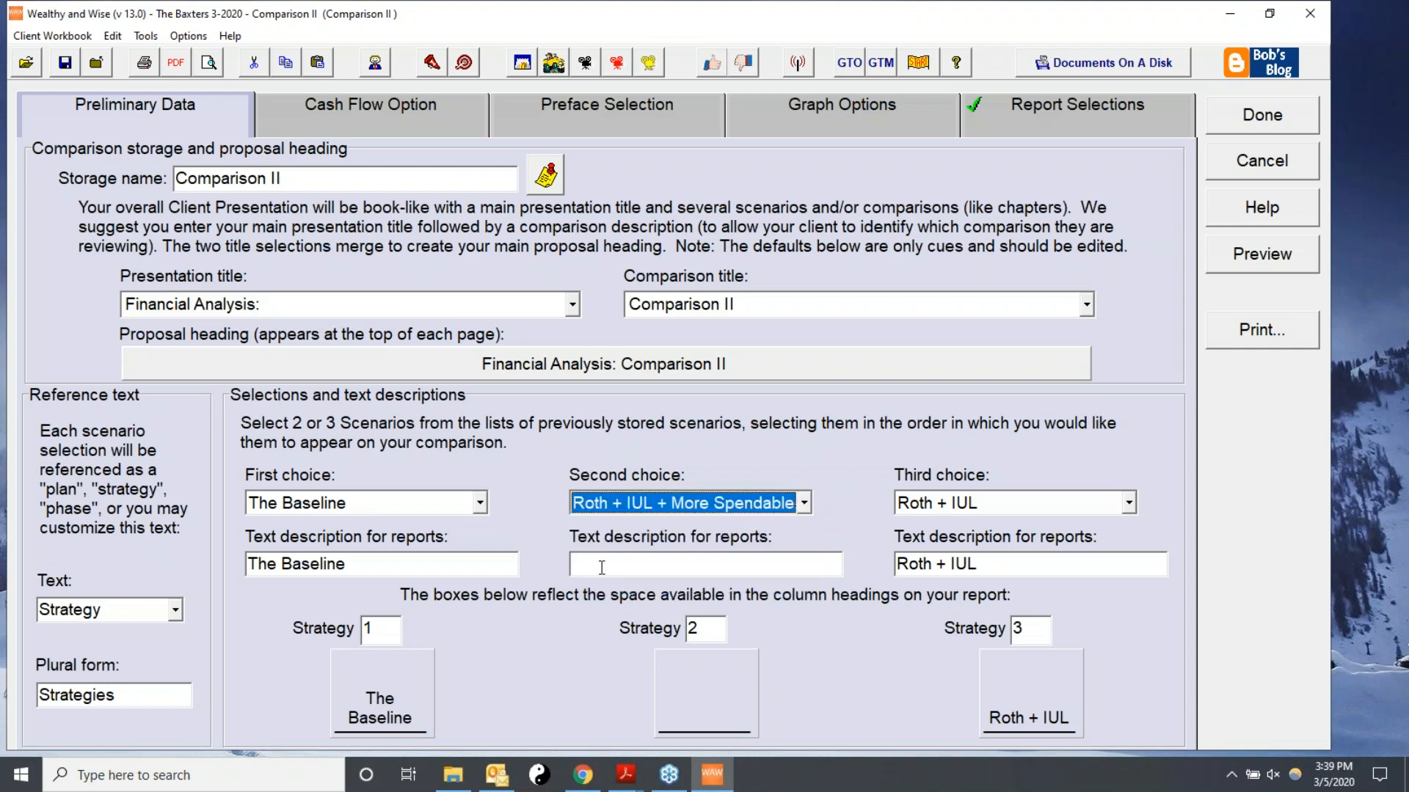
{"action": "type", "text": "T"}
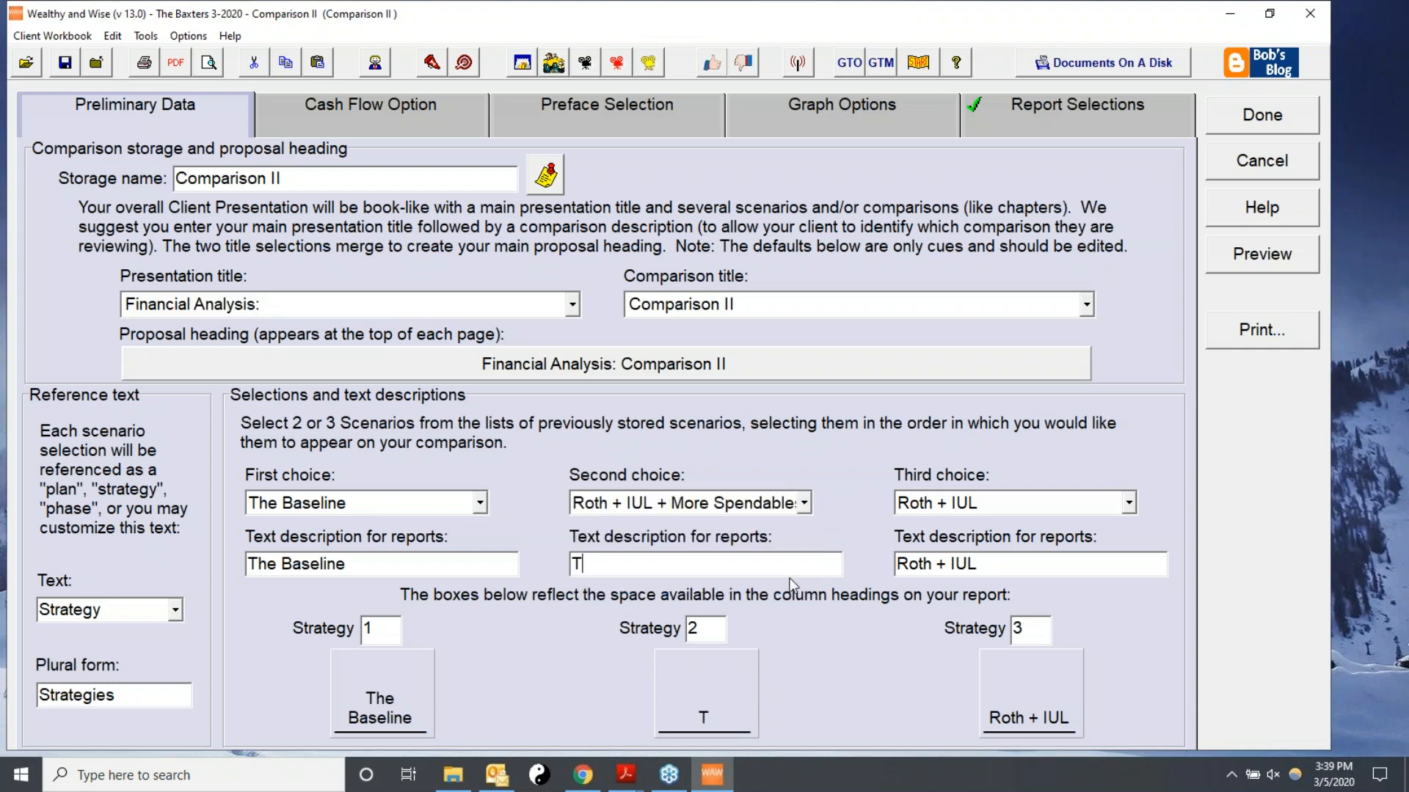
{"action": "type", "text": "he Plan"}
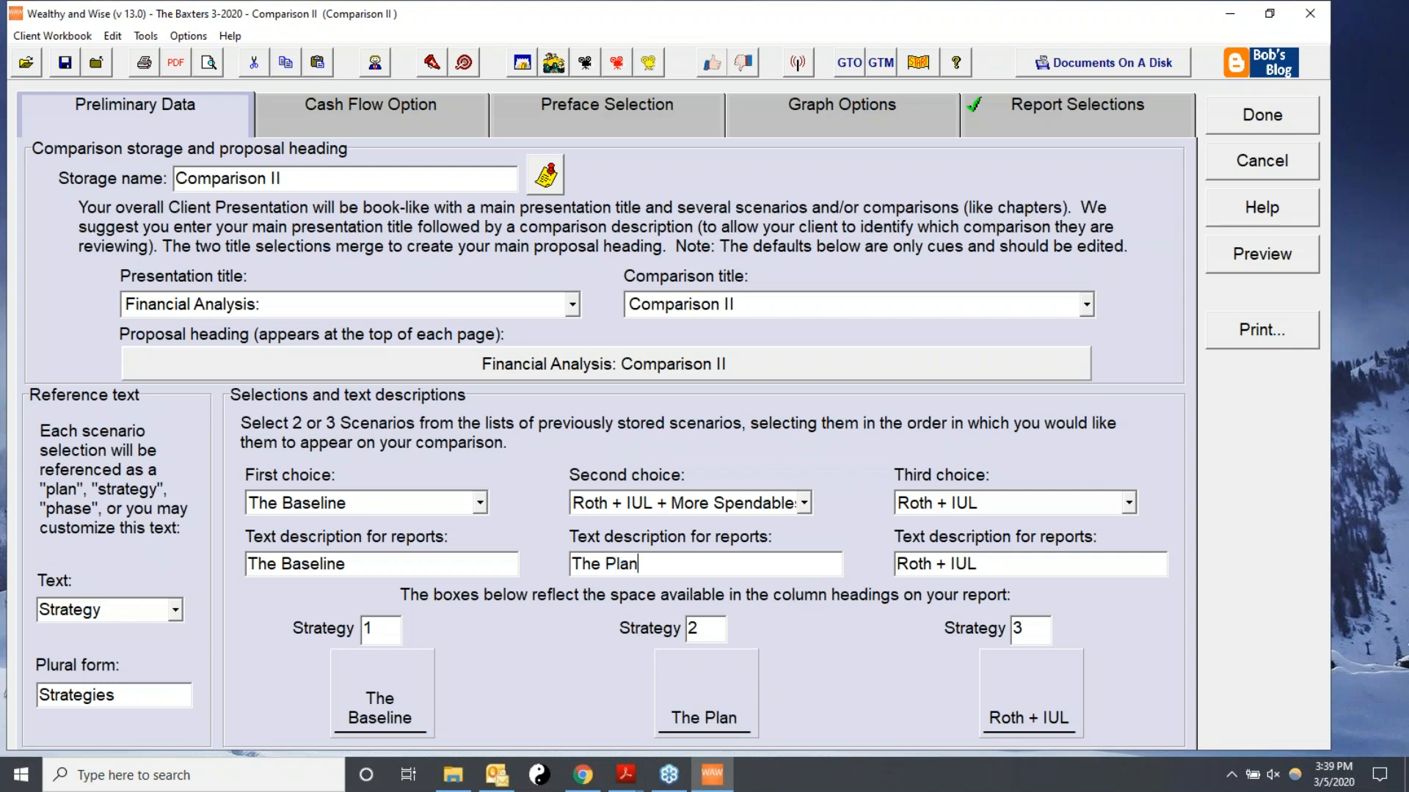
{"action": "left_click", "coordinate": [1128, 503]}
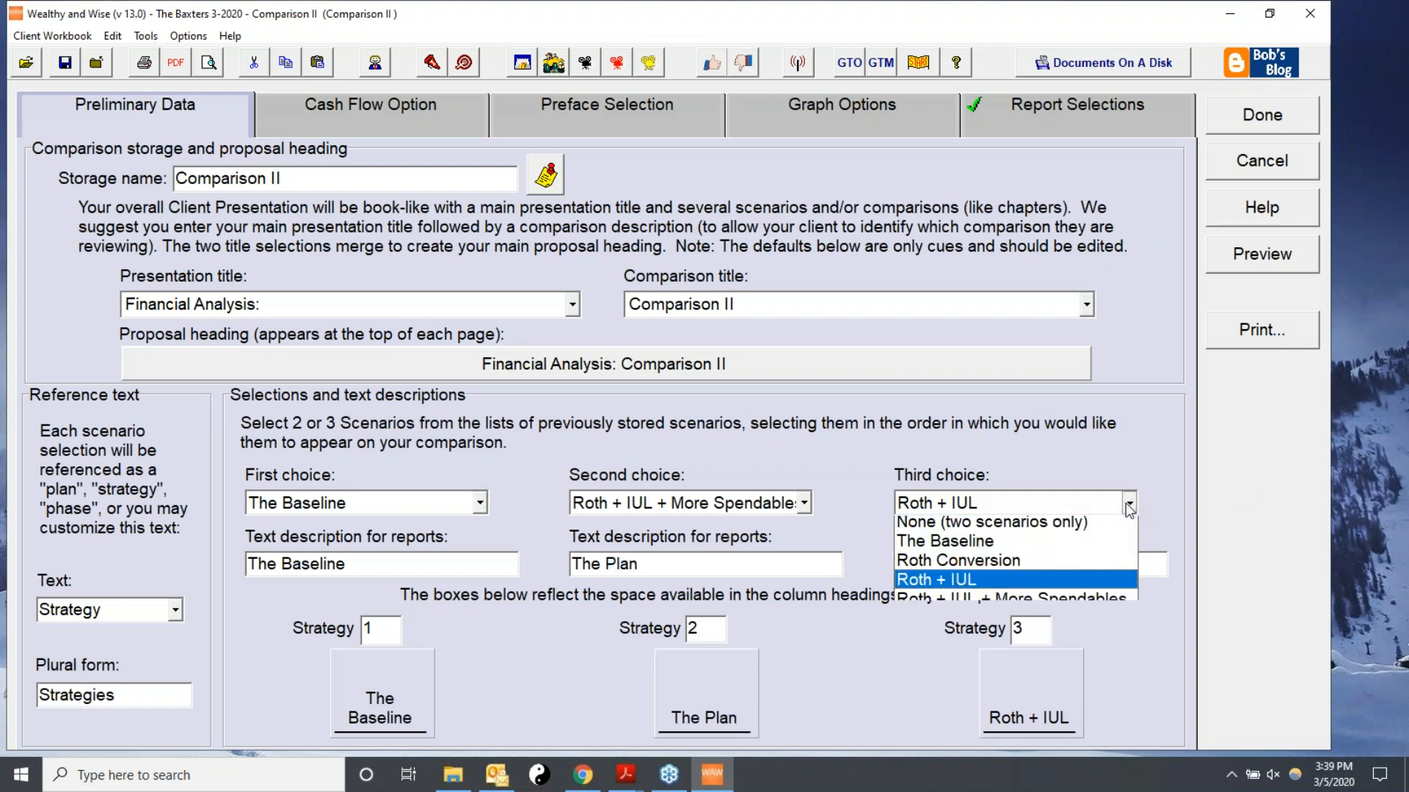
{"action": "left_click", "coordinate": [917, 526]}
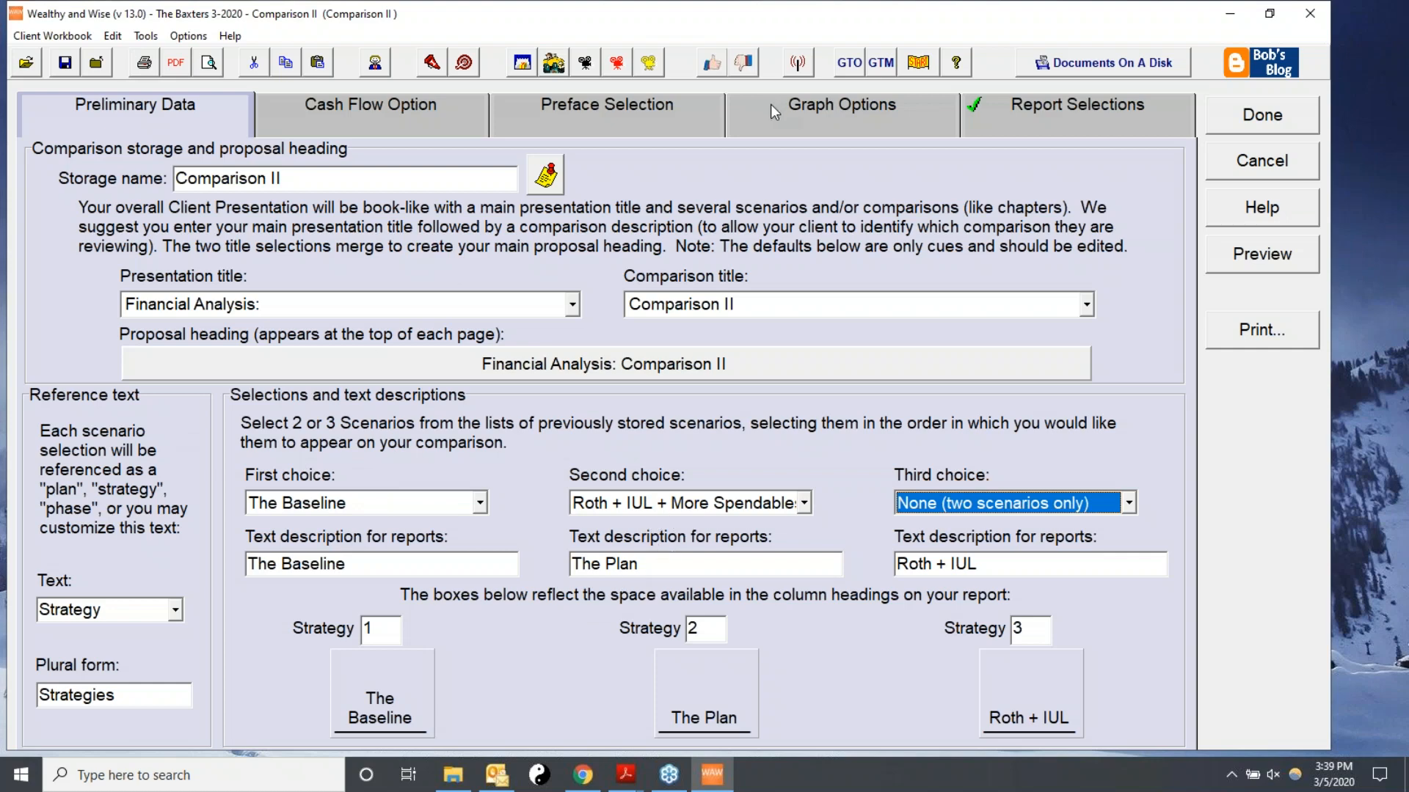
Apply the system default report selections and preview the comparison report.
{"action": "left_click", "coordinate": [1052, 117]}
{"action": "left_click", "coordinate": [1087, 664]}
{"action": "left_click", "coordinate": [1271, 258]}
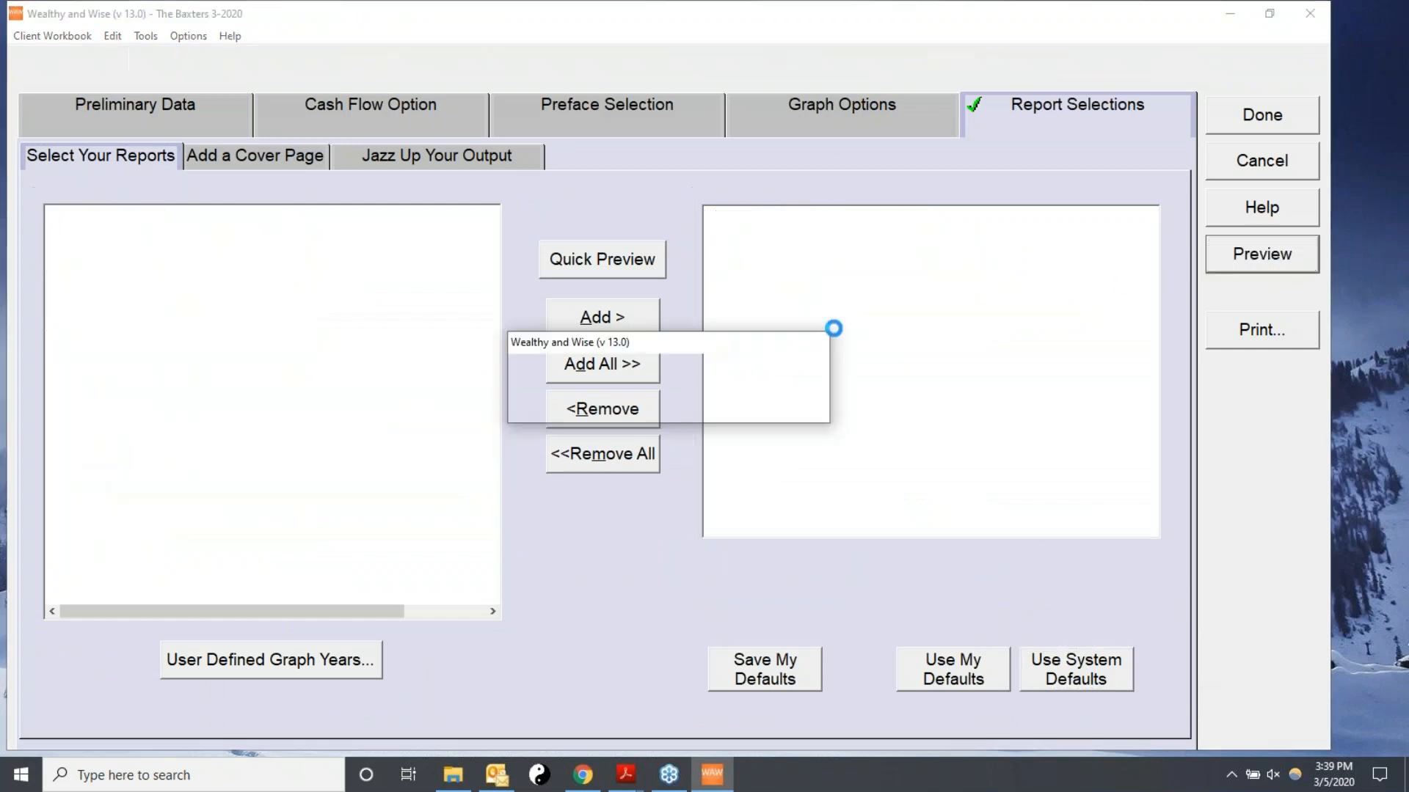
Examine the Net Worth and Wealth to Heirs graphs in the report preview.
{"action": "scroll", "coordinate": [783, 253], "scroll_direction": "down", "scroll_amount": 1}
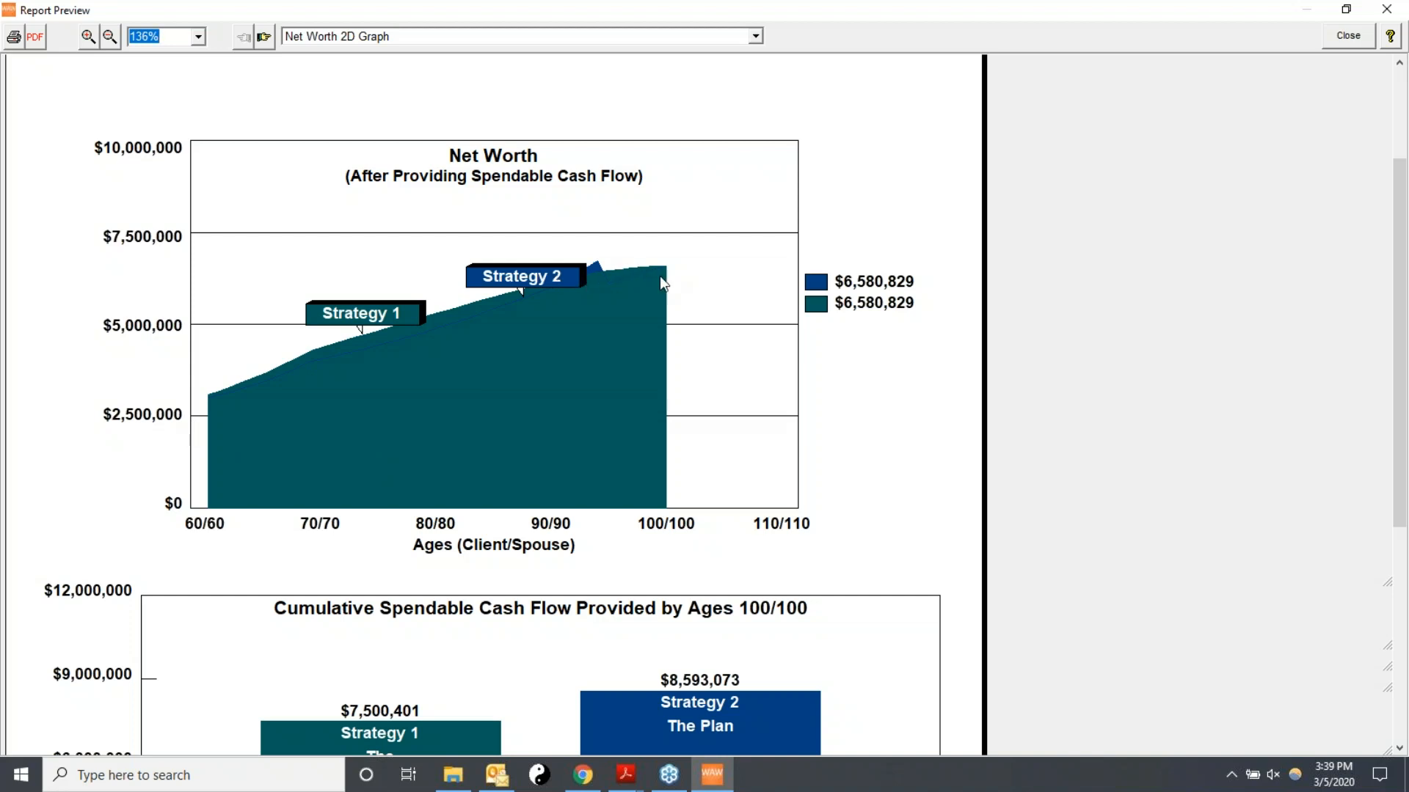
{"action": "scroll", "coordinate": [870, 311], "scroll_direction": "up", "scroll_amount": 1}
{"action": "scroll", "coordinate": [819, 405], "scroll_direction": "down", "scroll_amount": 2}
{"action": "scroll", "coordinate": [815, 440], "scroll_direction": "down", "scroll_amount": 1}
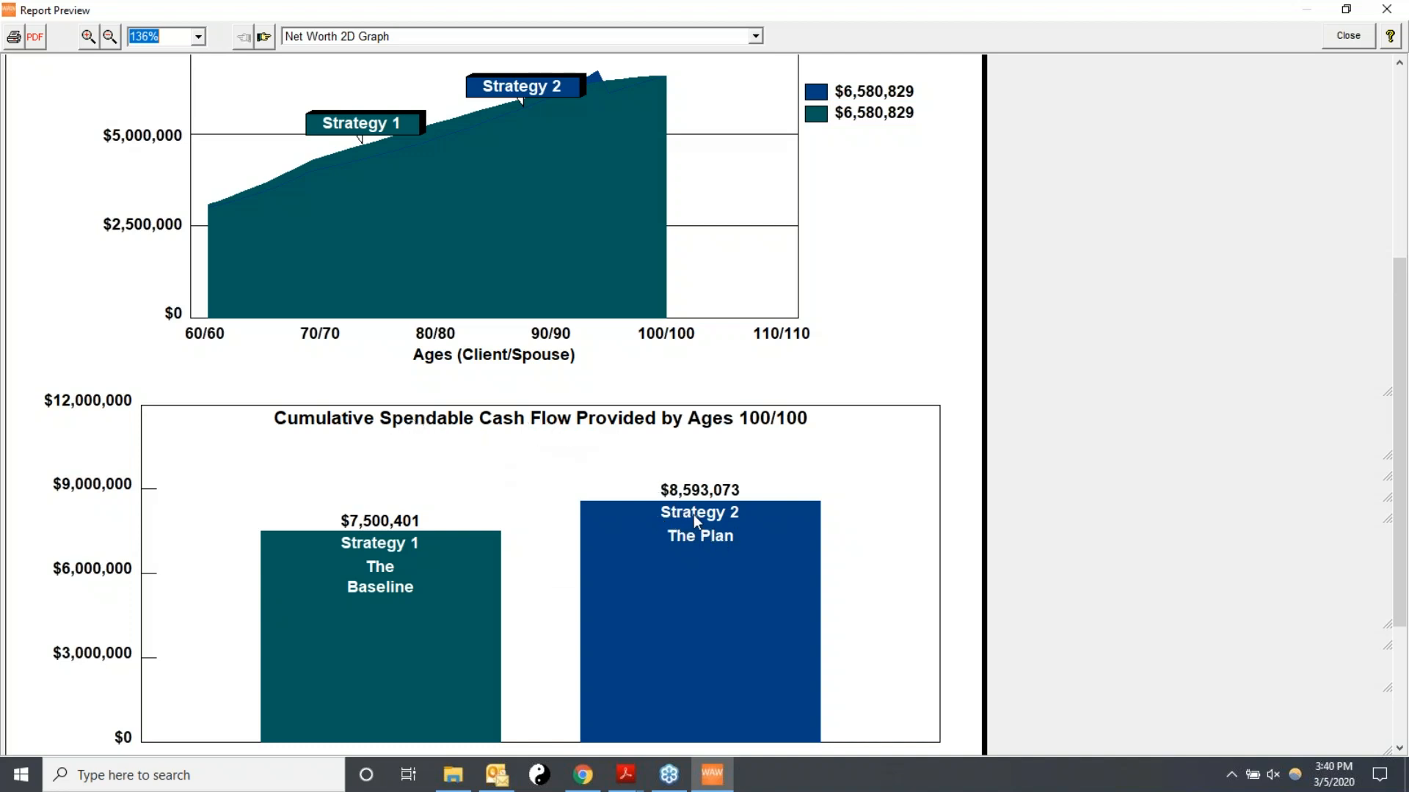
{"action": "scroll", "coordinate": [746, 535], "scroll_direction": "up", "scroll_amount": 1}
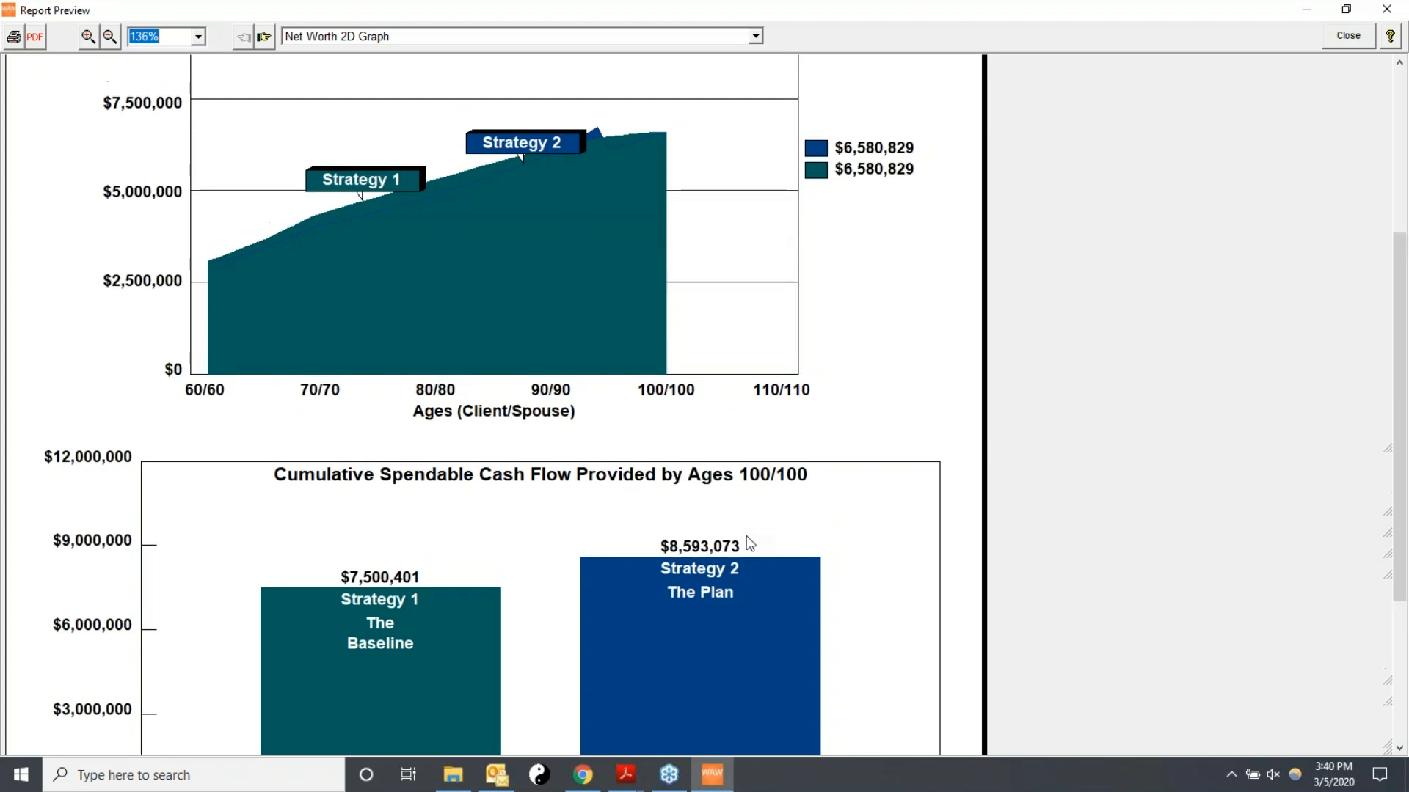
{"action": "scroll", "coordinate": [836, 513], "scroll_direction": "up", "scroll_amount": 1}
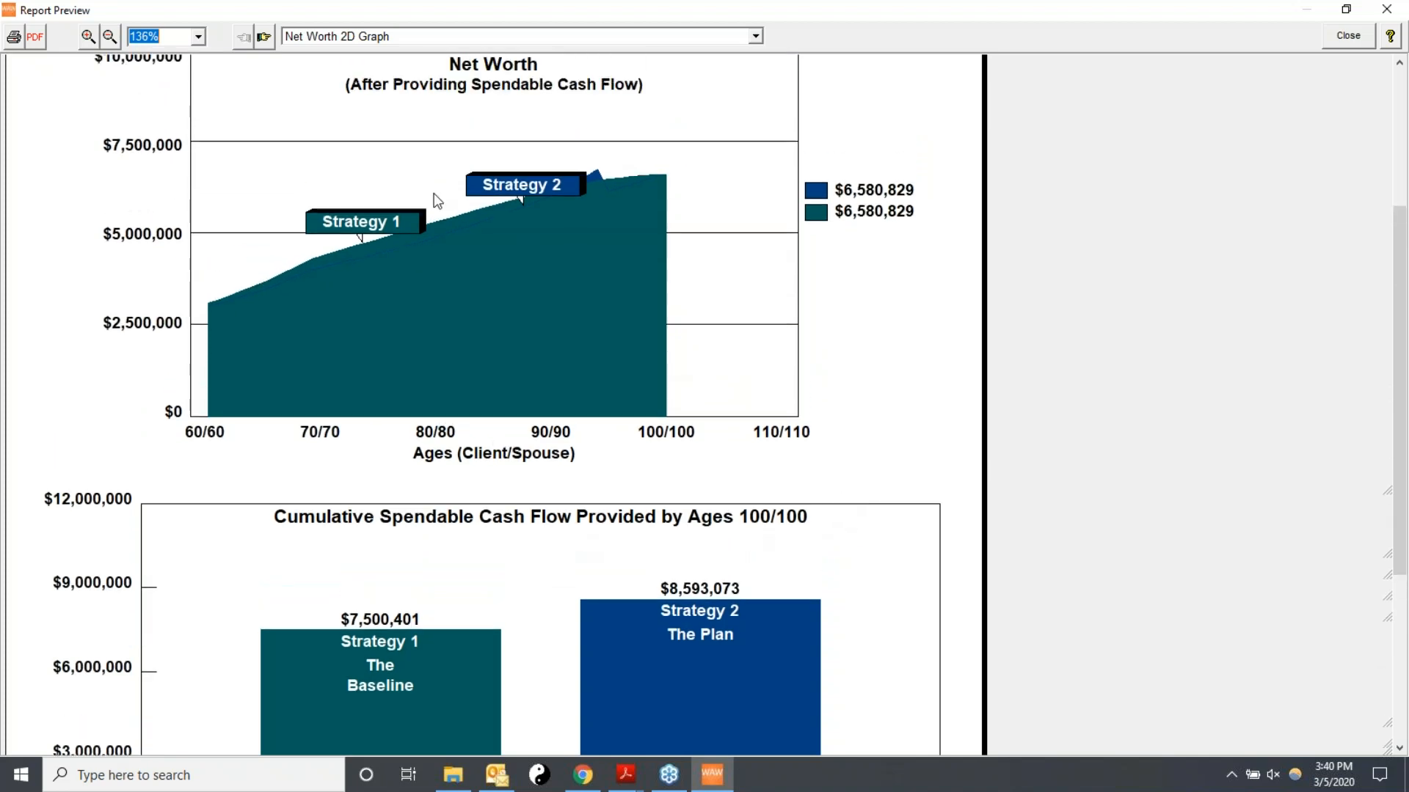
{"action": "left_click", "coordinate": [263, 36]}
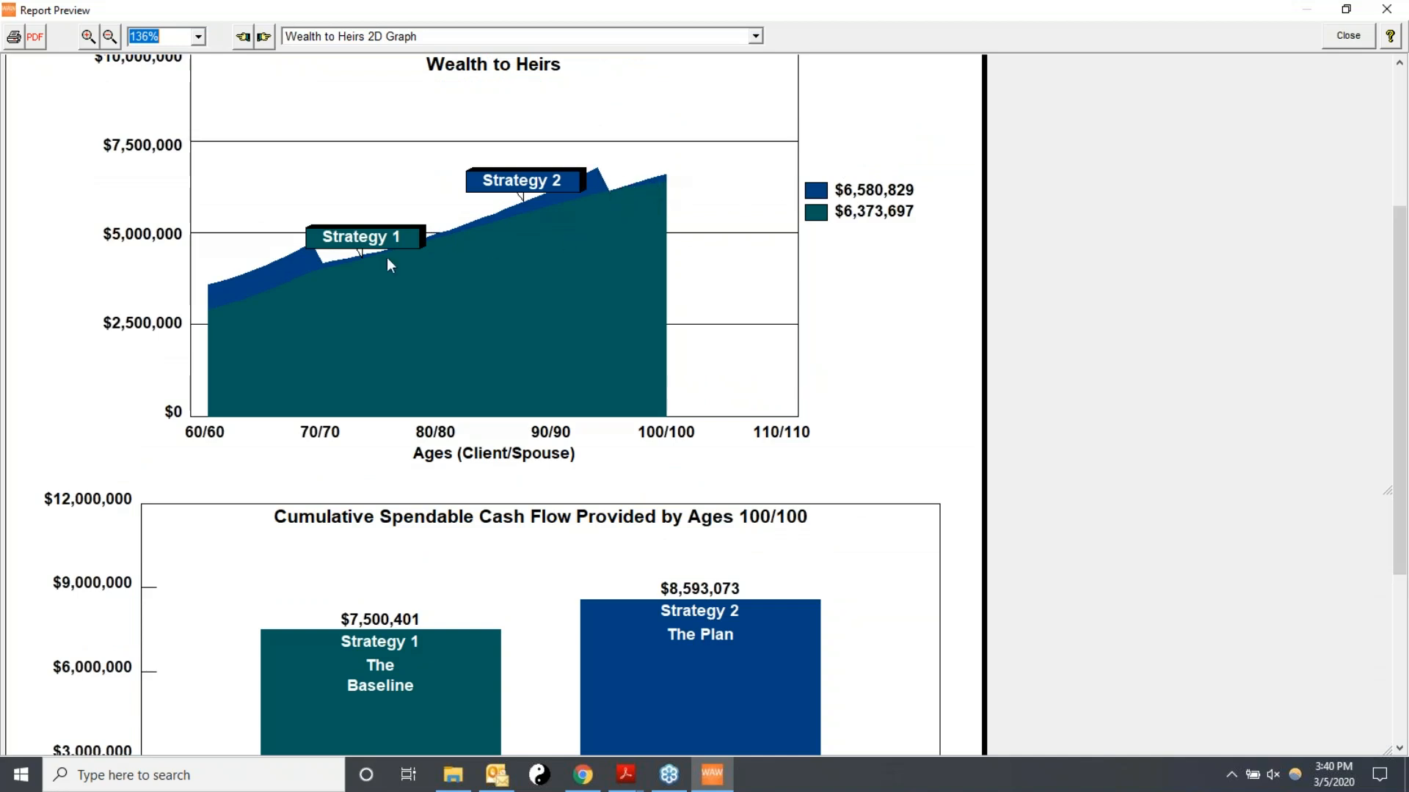
{"action": "left_click_drag", "start_coordinate": [1400, 485], "coordinate": [1401, 437]}
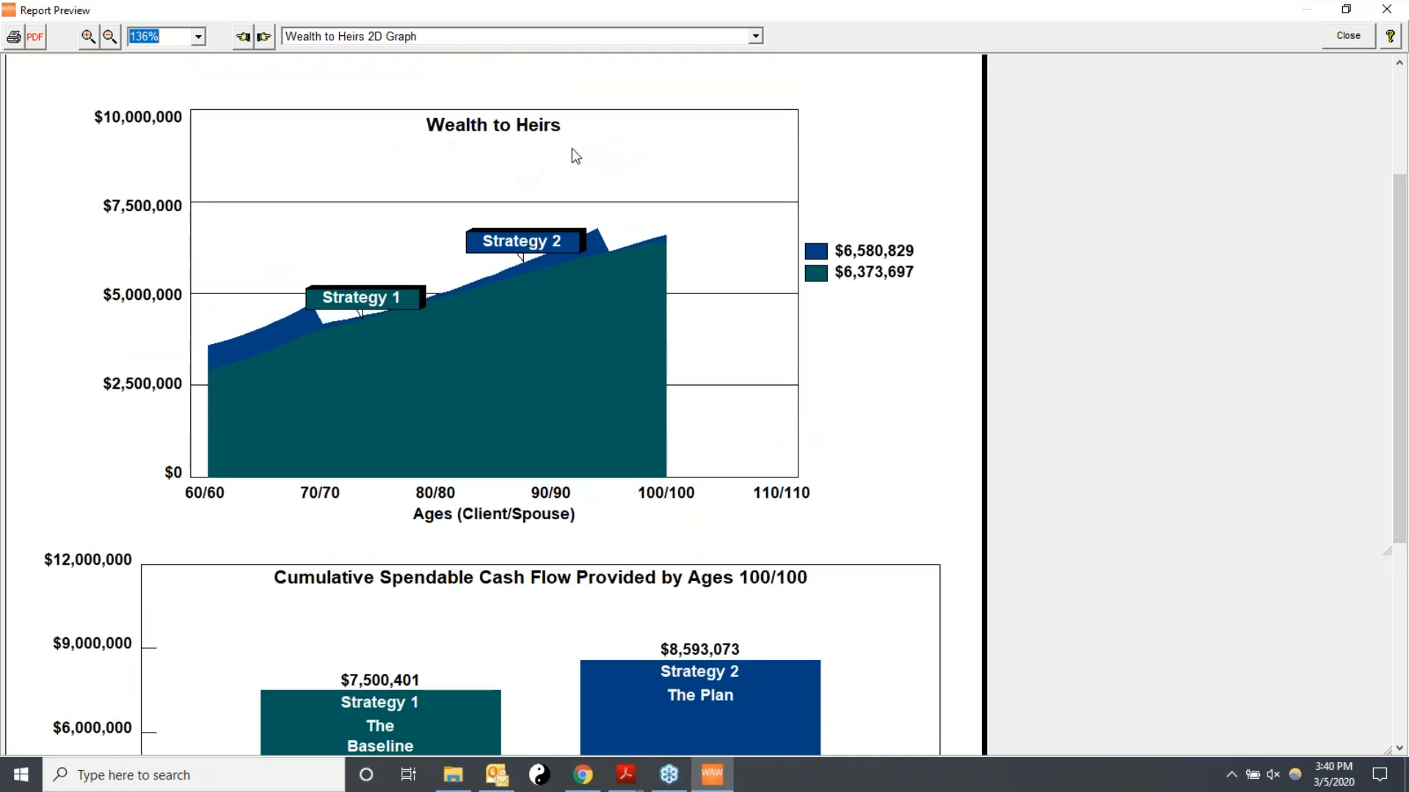
Page through the remaining comparison graphs up to the Summary Analysis of Alternatives graph.
{"action": "left_click", "coordinate": [264, 36]}
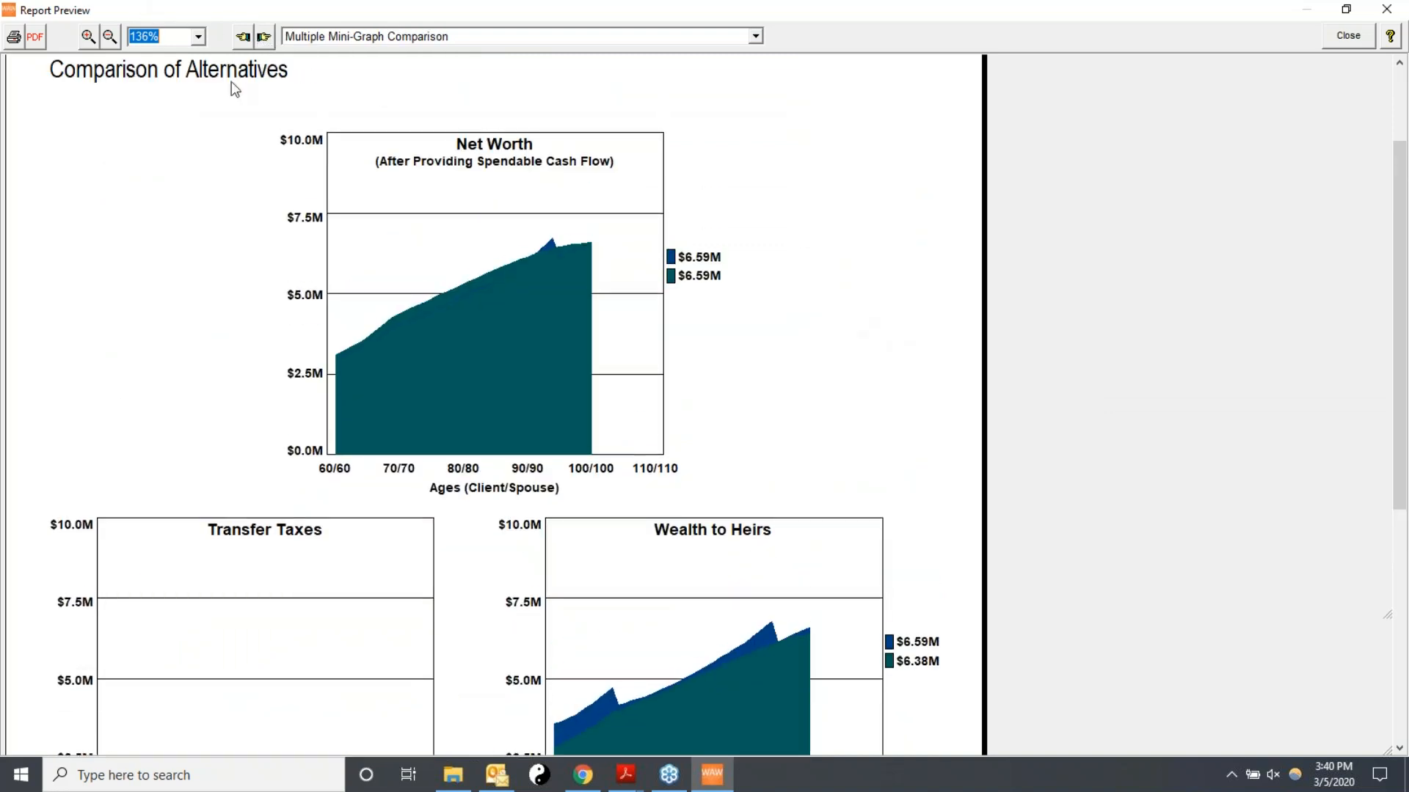
{"action": "left_click", "coordinate": [265, 36]}
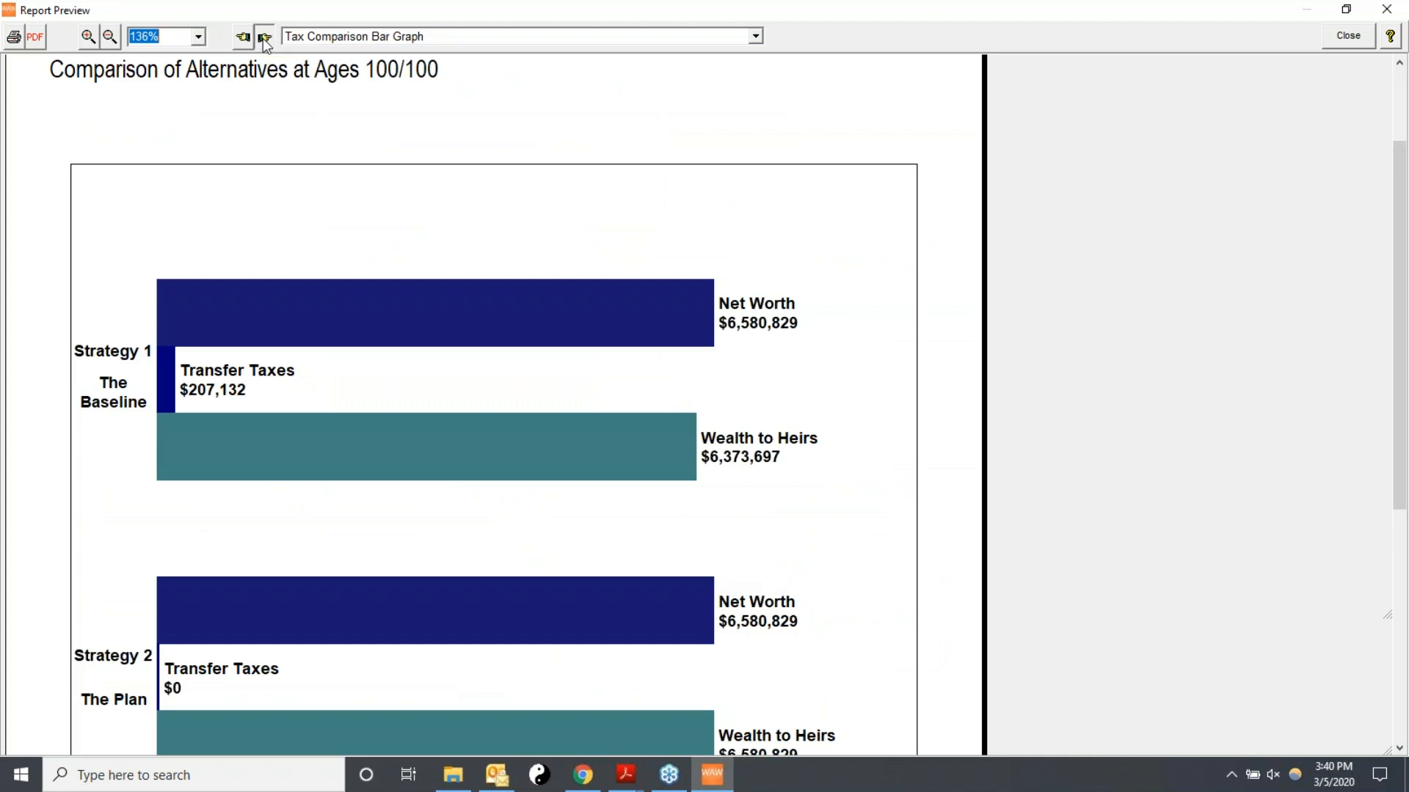
{"action": "left_click", "coordinate": [264, 41]}
{"action": "left_click", "coordinate": [264, 41]}
{"action": "scroll", "coordinate": [942, 262], "scroll_direction": "up", "scroll_amount": 1}
{"action": "scroll", "coordinate": [942, 264], "scroll_direction": "down", "scroll_amount": 1}
{"action": "scroll", "coordinate": [943, 275], "scroll_direction": "up", "scroll_amount": 1}
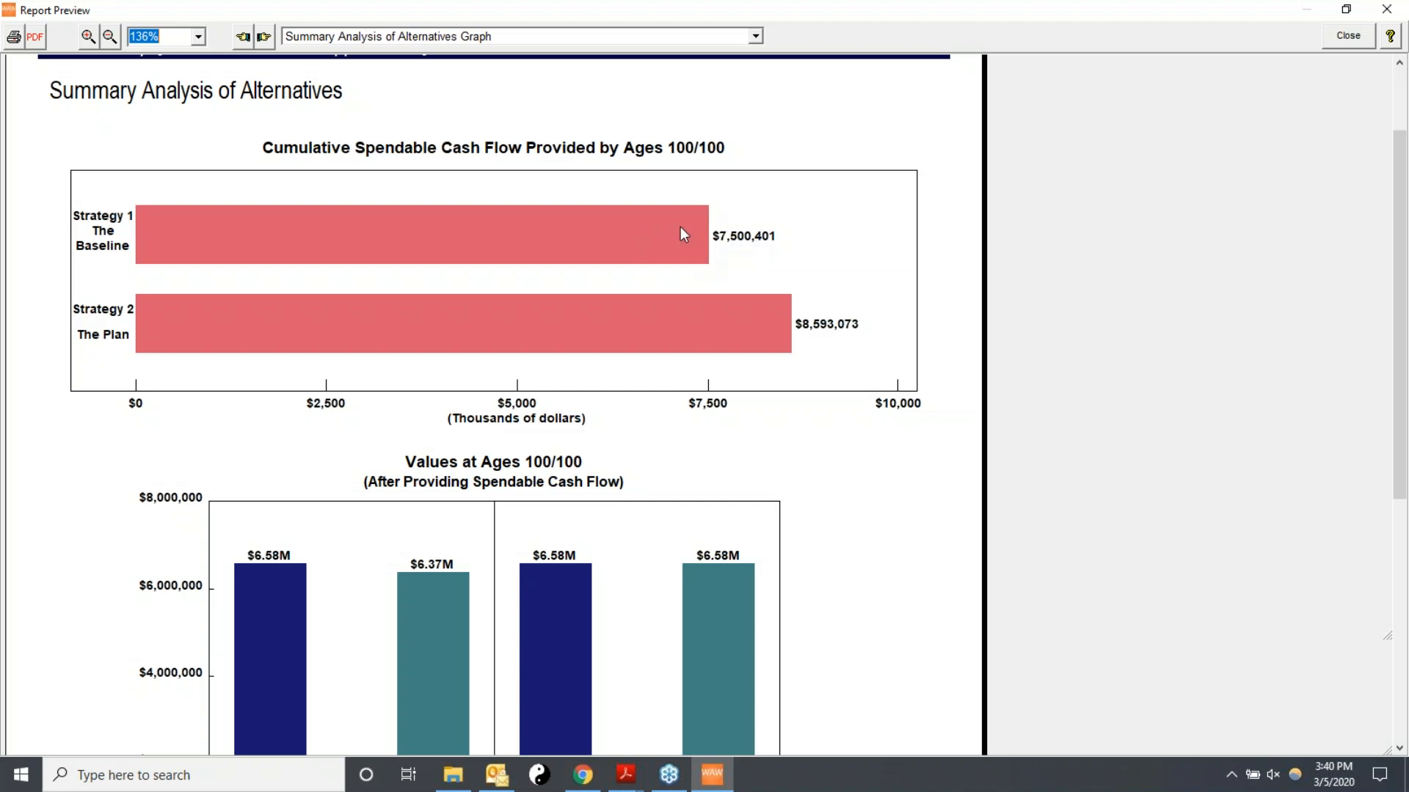
{"action": "scroll", "coordinate": [1400, 503], "scroll_direction": "down", "scroll_amount": 3}
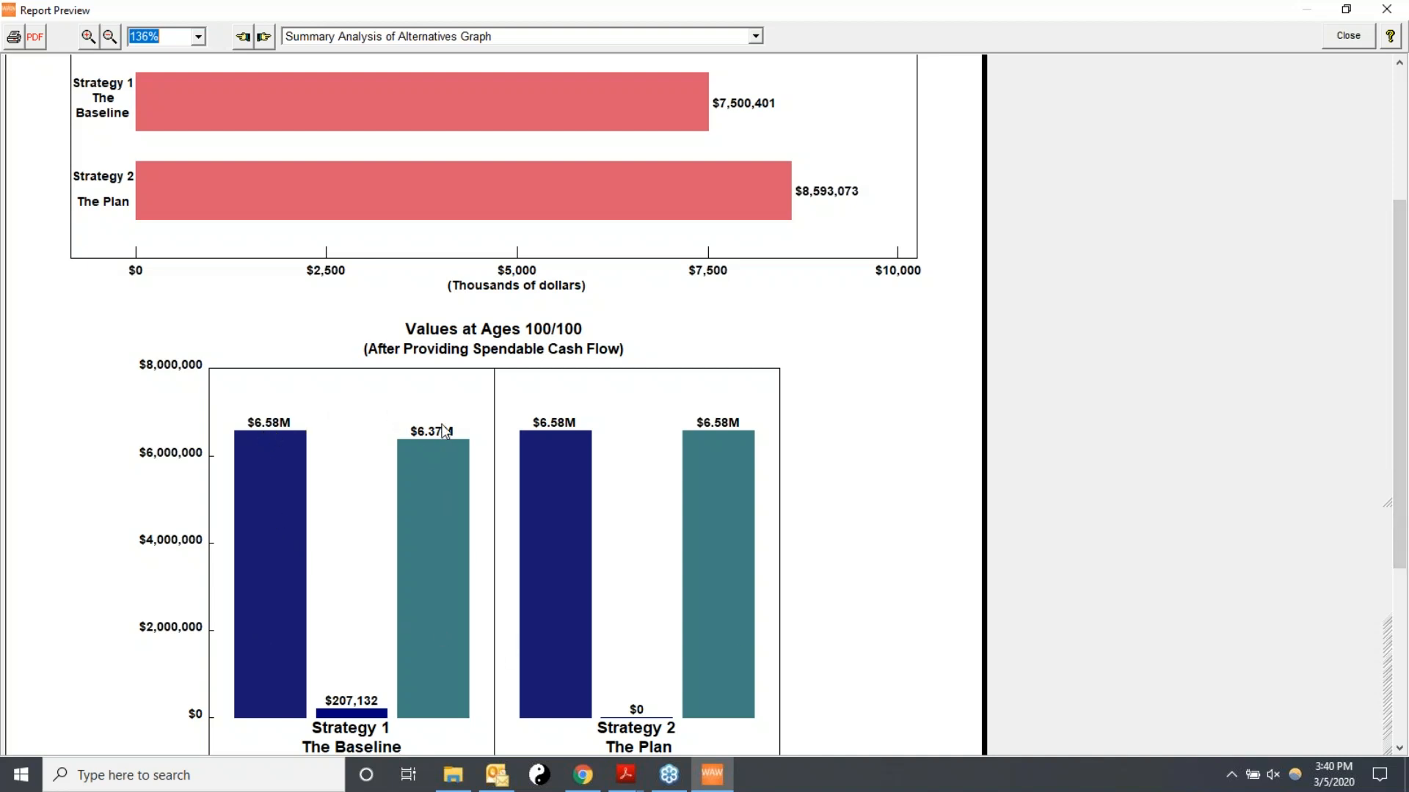
{"action": "scroll", "coordinate": [990, 489], "scroll_direction": "up", "scroll_amount": 3}
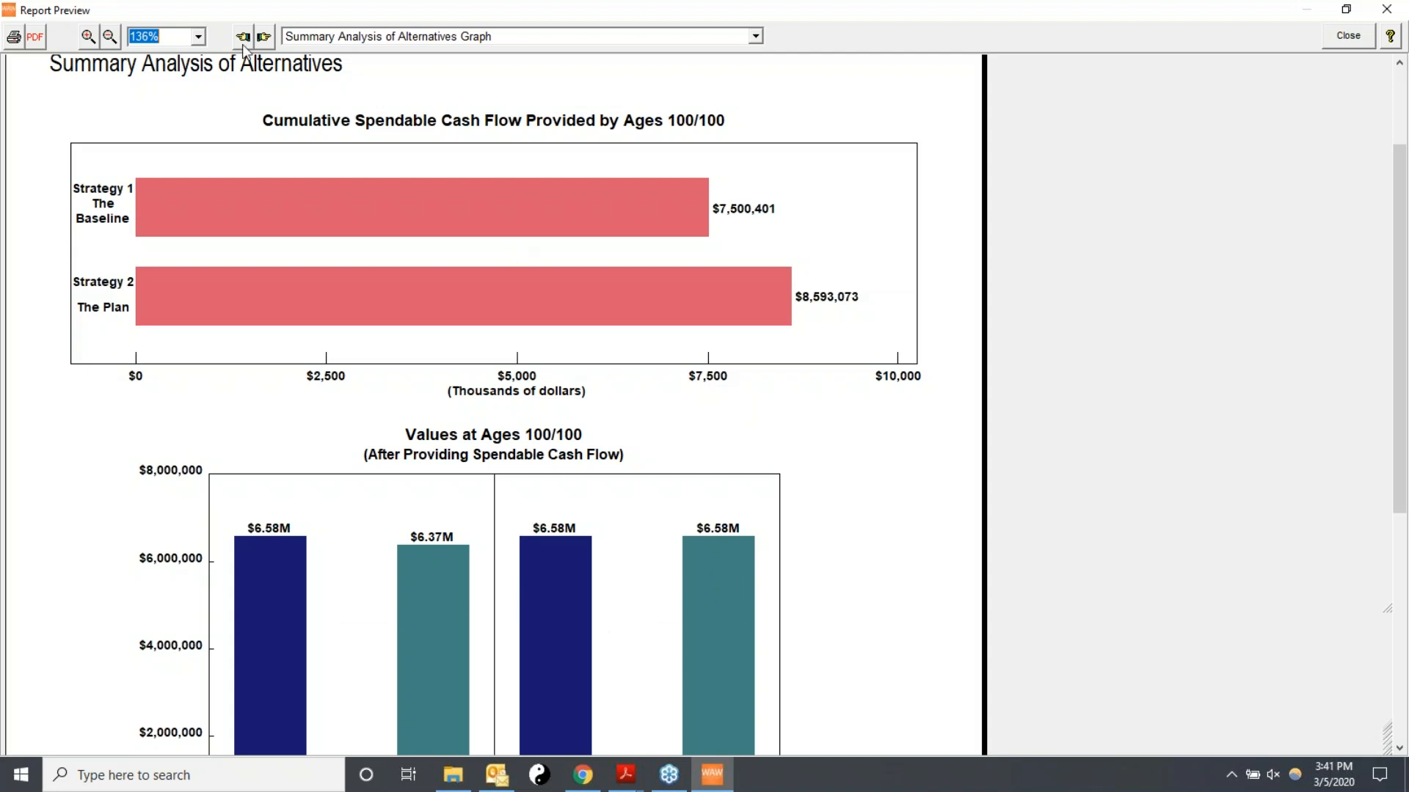
Examine the Numerical Comparison of Alternatives table in the report preview, and close the preview.
{"action": "left_click", "coordinate": [263, 36]}
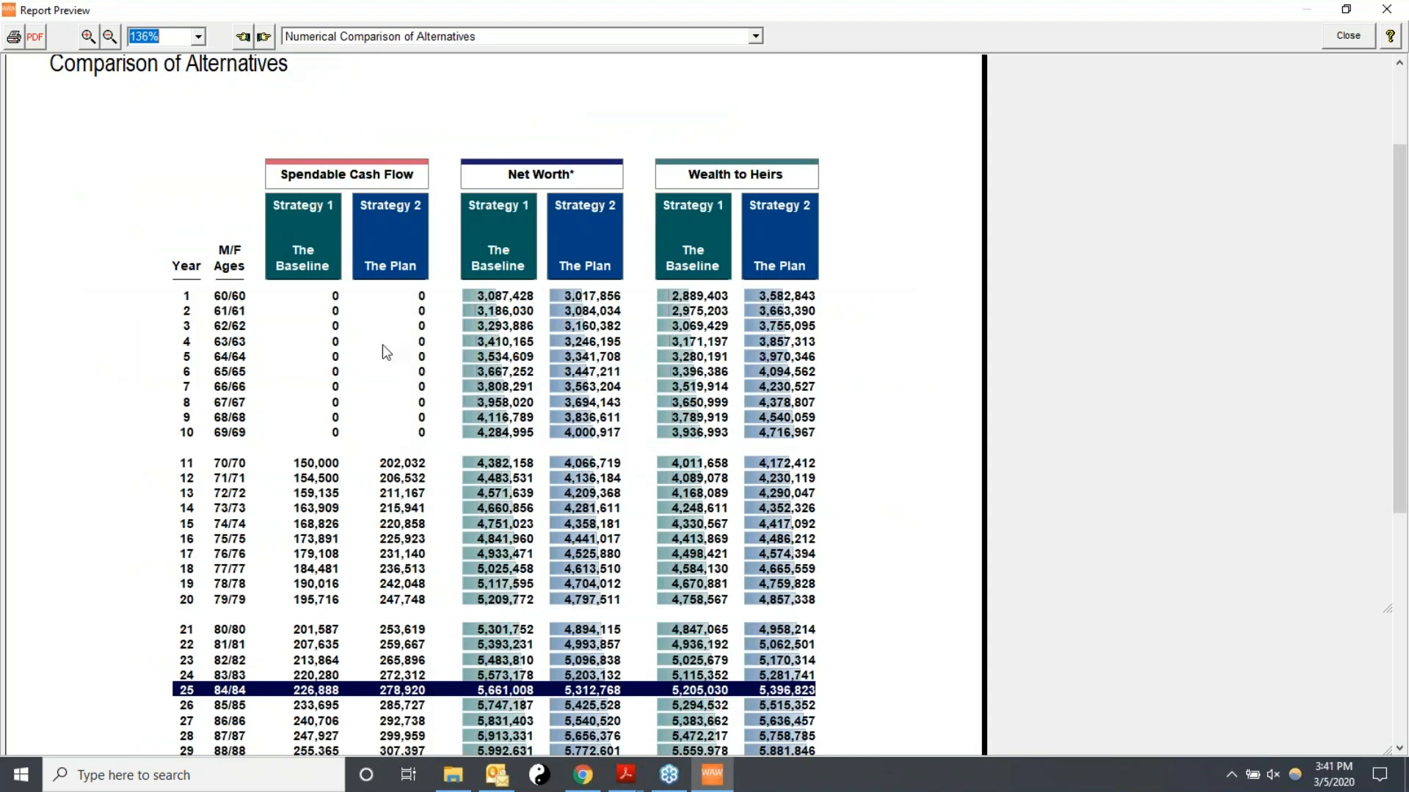
{"action": "scroll", "coordinate": [381, 426], "scroll_direction": "down", "scroll_amount": 3}
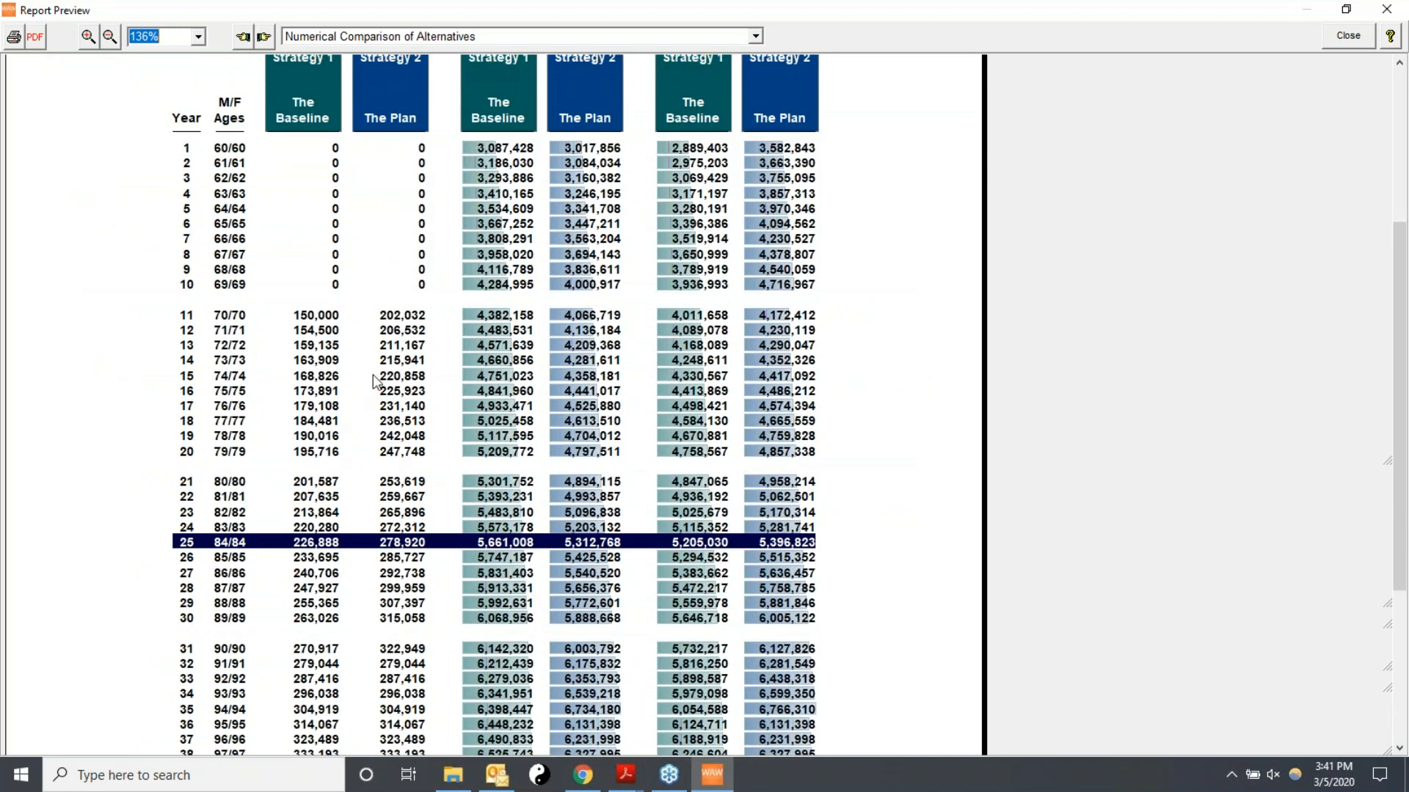
{"action": "scroll", "coordinate": [372, 374], "scroll_direction": "down", "scroll_amount": 2}
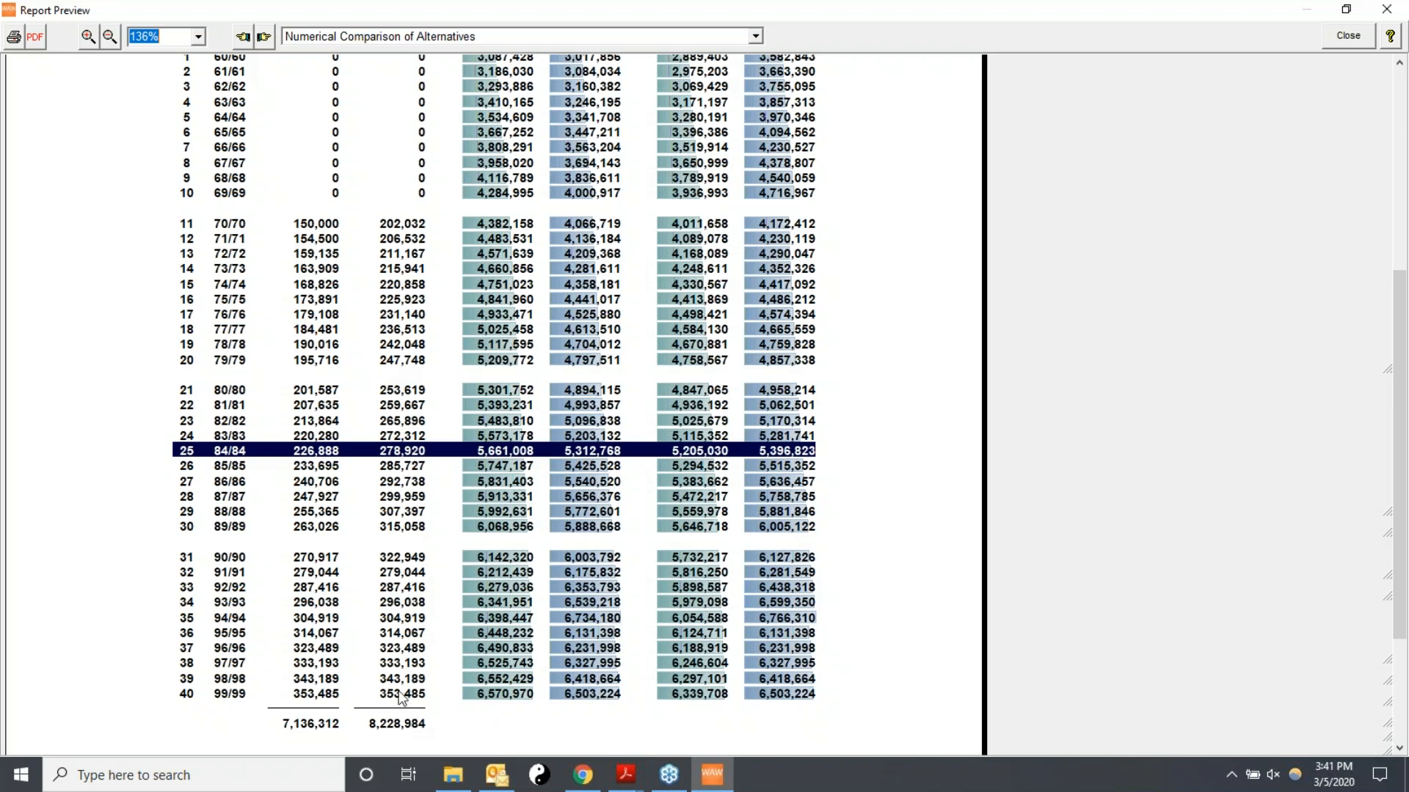
{"action": "scroll", "coordinate": [1024, 377], "scroll_direction": "up", "scroll_amount": 1}
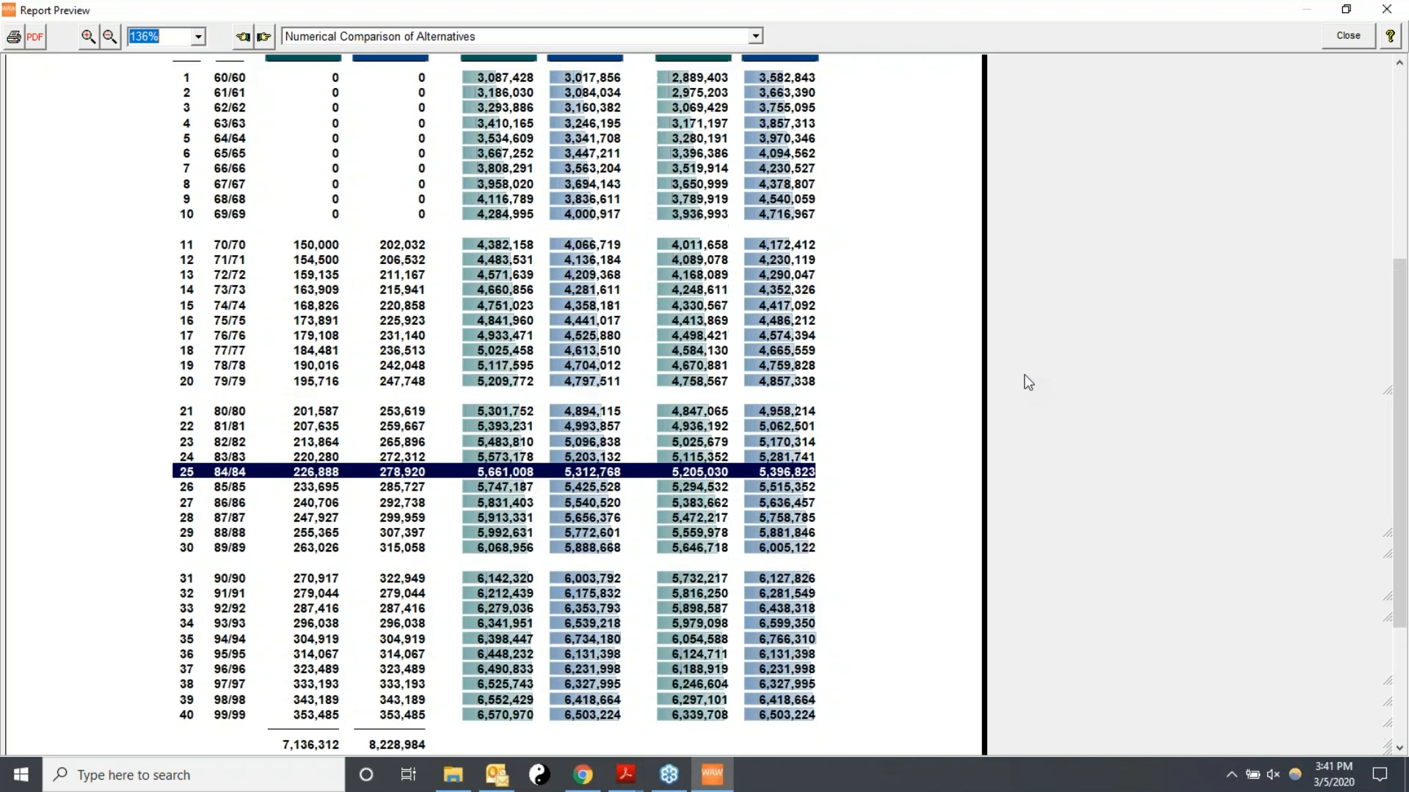
{"action": "scroll", "coordinate": [1024, 380], "scroll_direction": "up", "scroll_amount": 2}
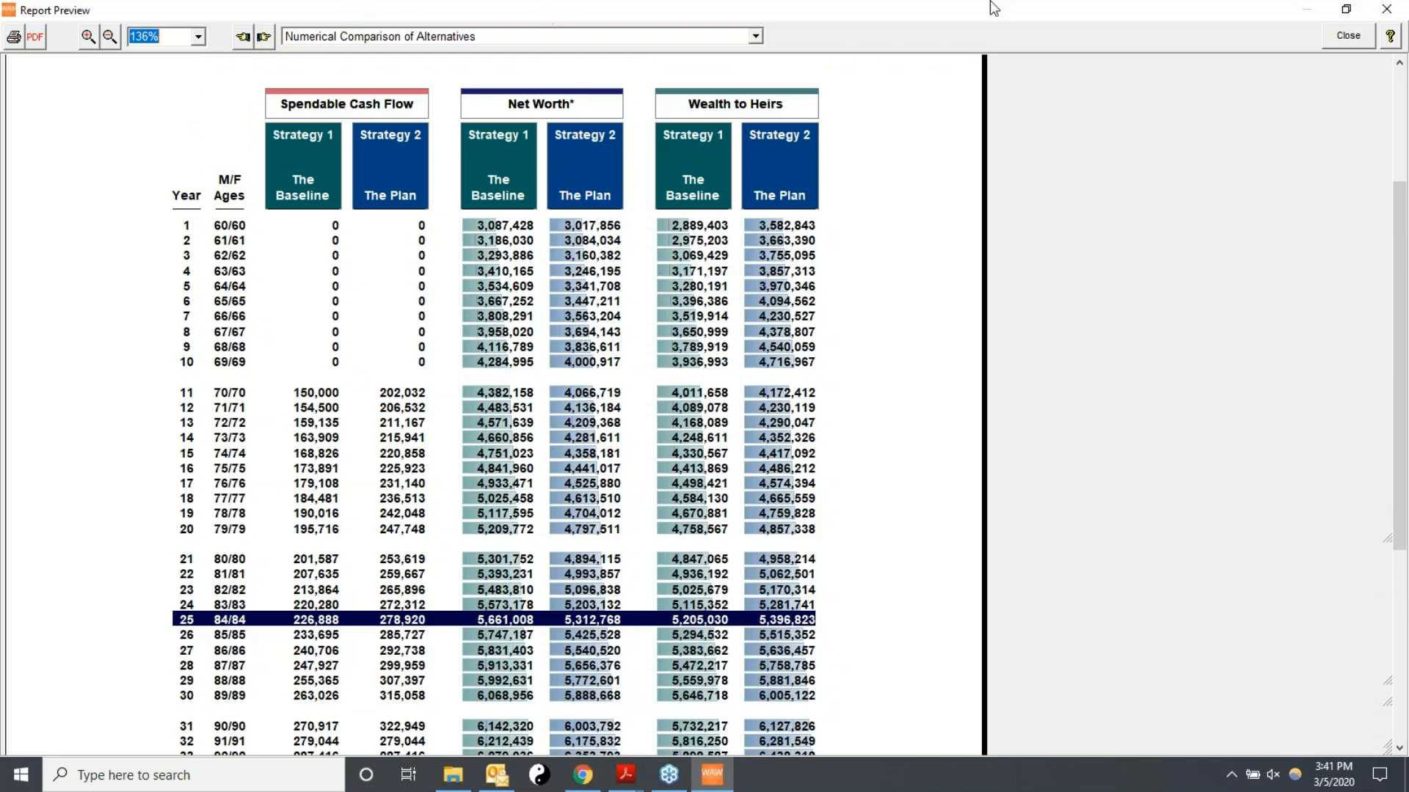
{"action": "left_click", "coordinate": [1342, 41]}
{"action": "left_click", "coordinate": [1289, 121]}
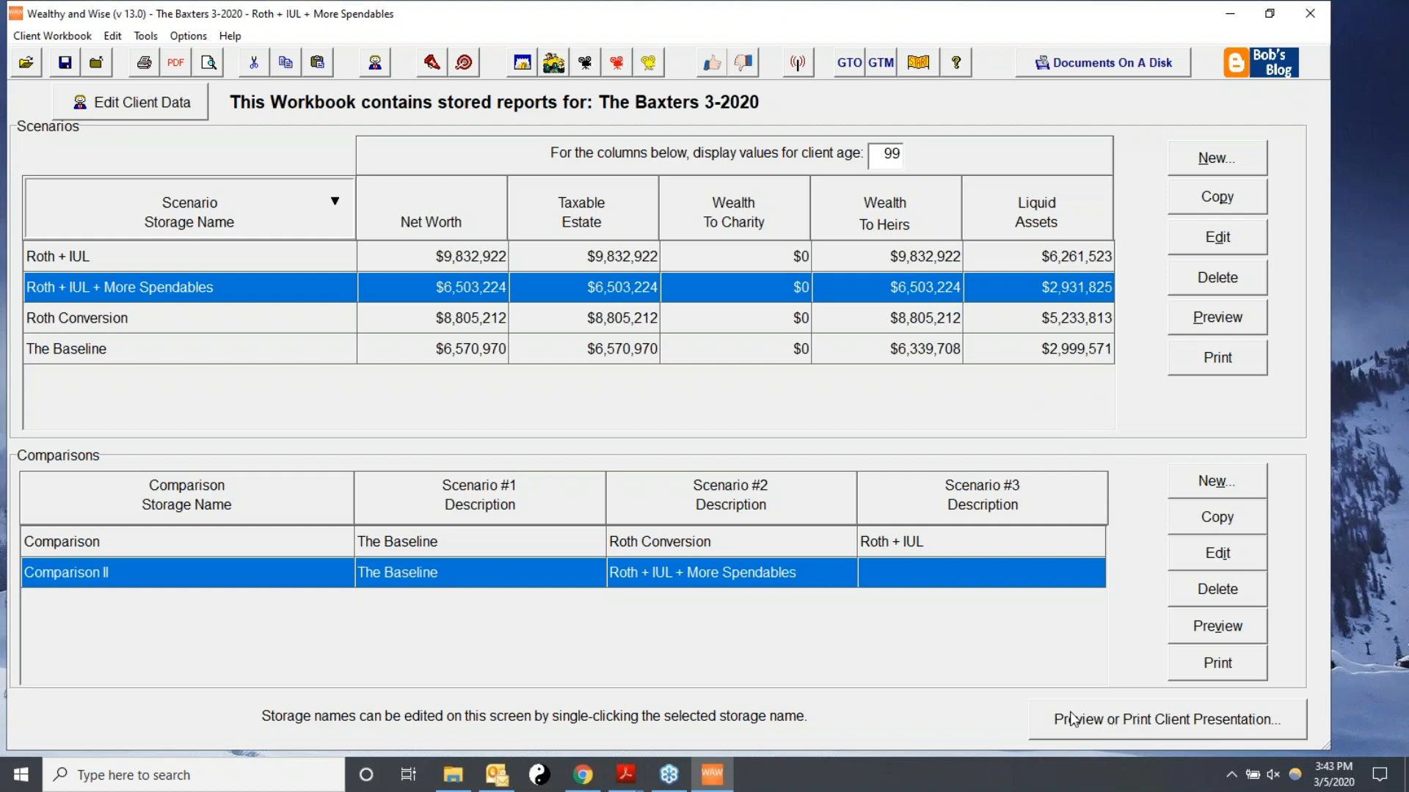
Open the client presentation and select proposals ordered Comparison II, The Baseline, then Roth + IUL + More Spendables.
{"action": "left_click", "coordinate": [1094, 720]}
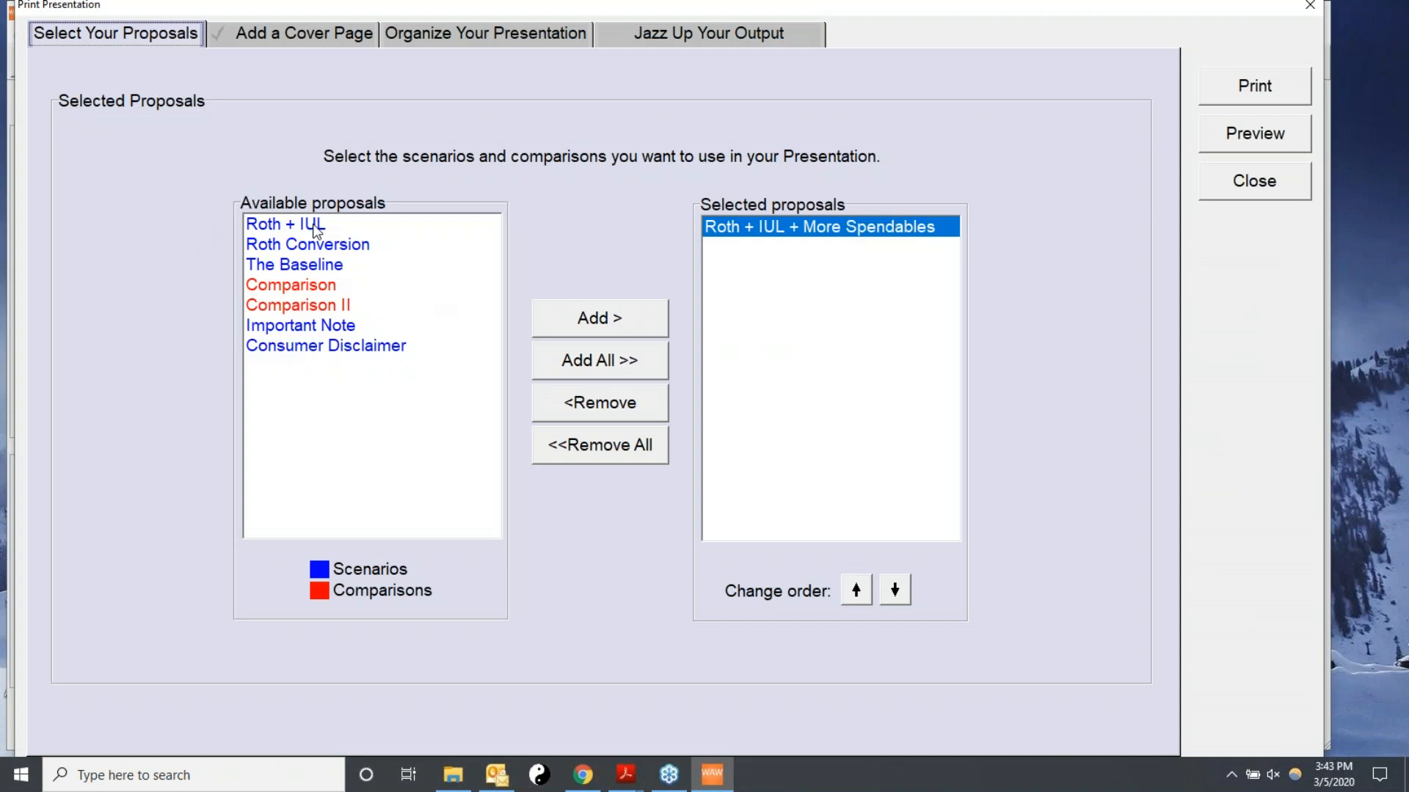
{"action": "left_click", "coordinate": [281, 265]}
{"action": "left_click", "coordinate": [601, 320]}
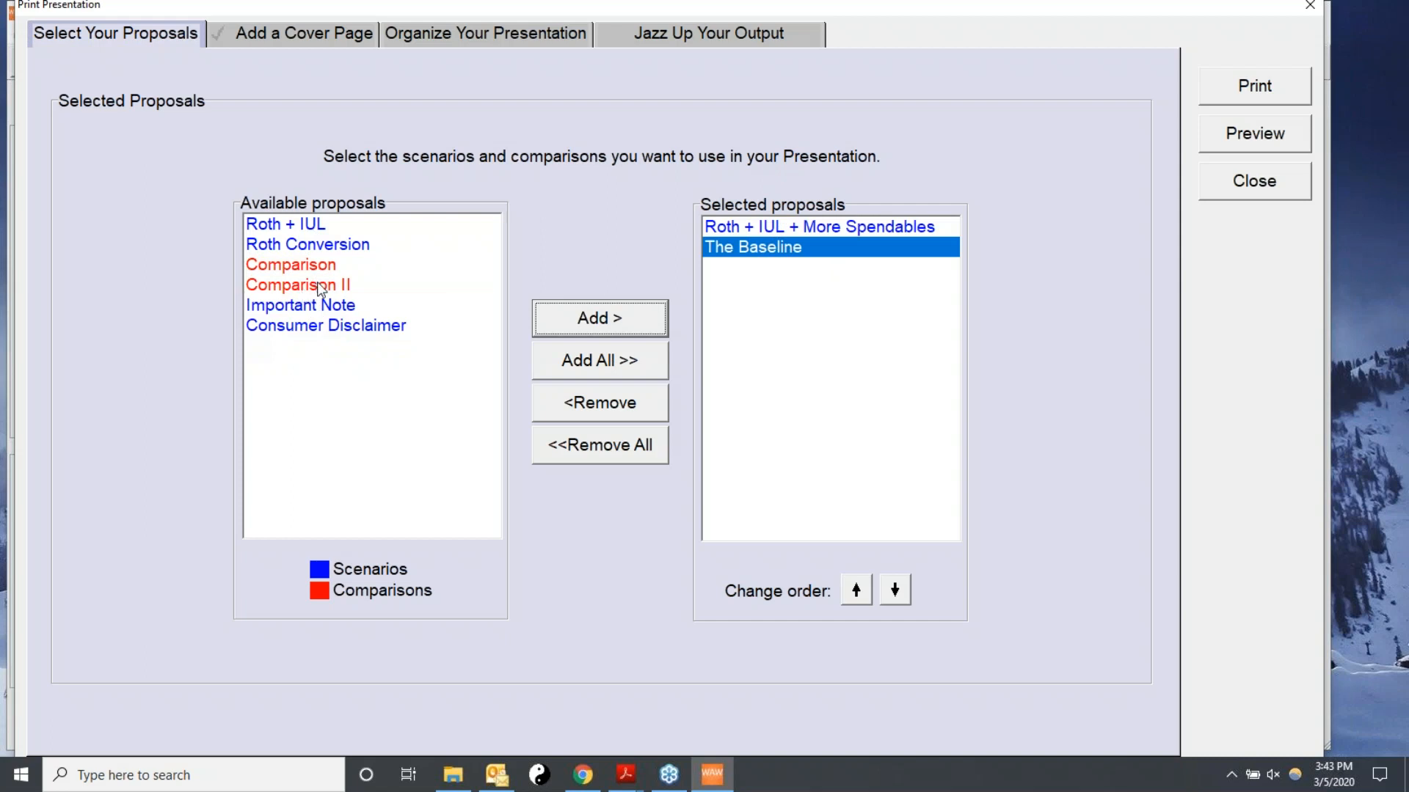
{"action": "left_click", "coordinate": [317, 285]}
{"action": "left_click", "coordinate": [576, 329]}
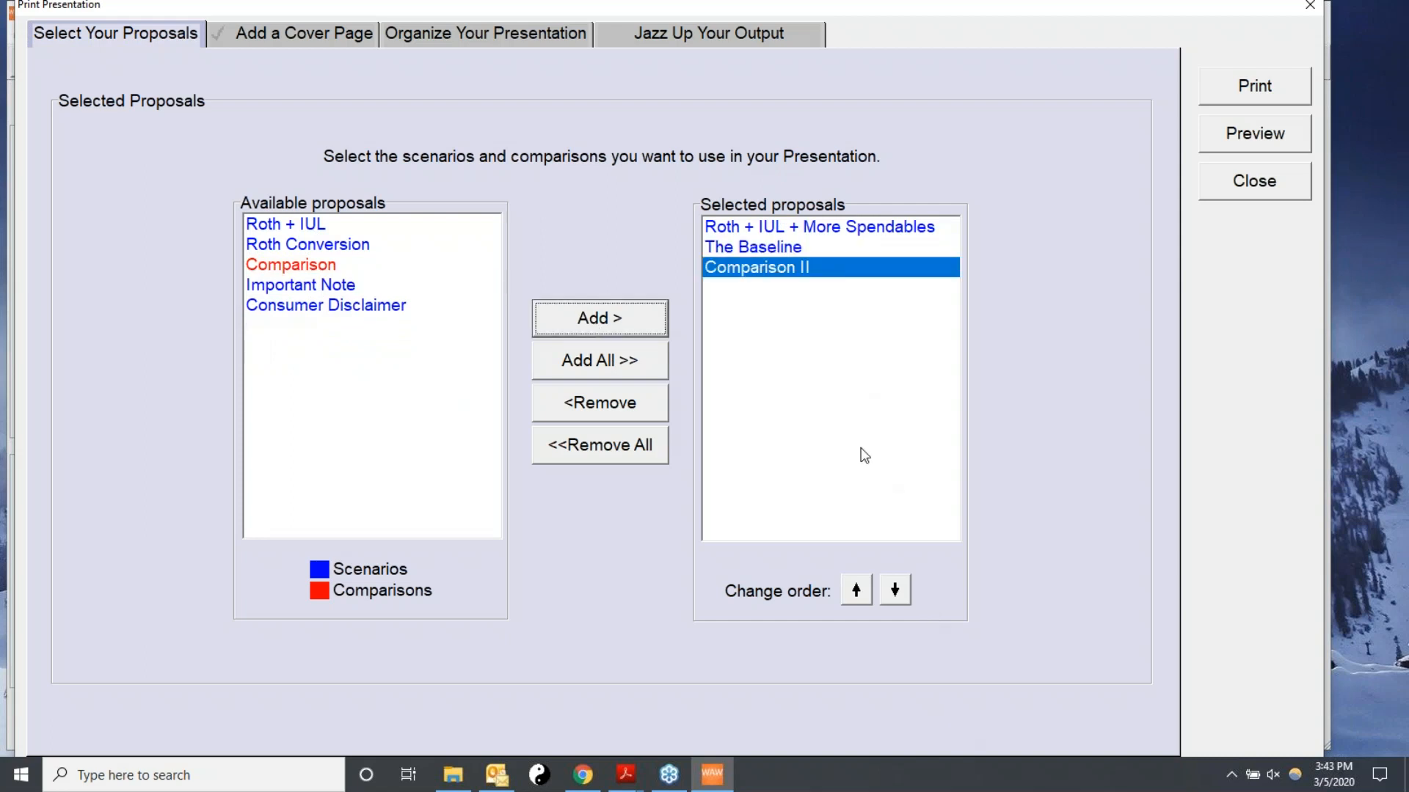
{"action": "left_click", "coordinate": [861, 596]}
{"action": "left_click", "coordinate": [861, 595]}
{"action": "left_click", "coordinate": [764, 273]}
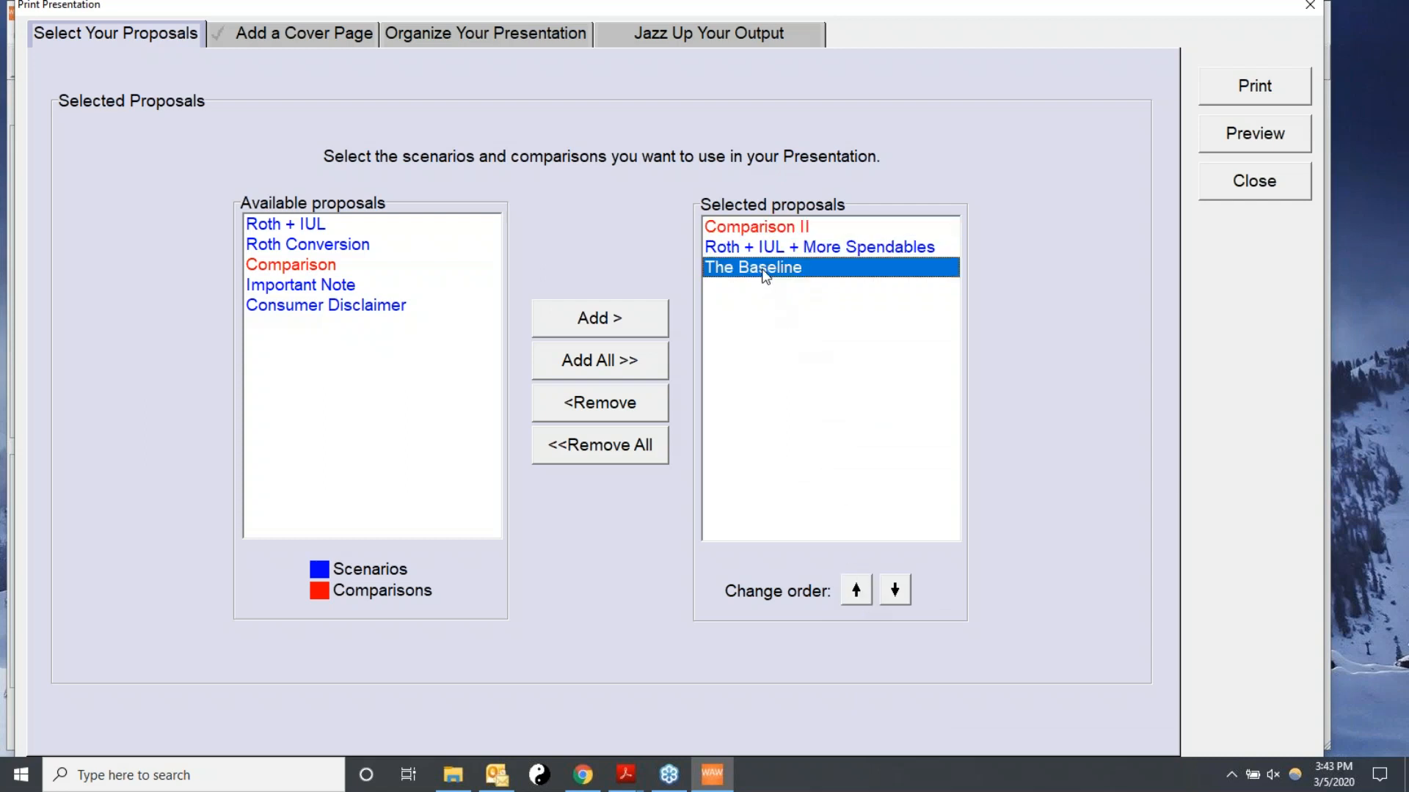
{"action": "left_click", "coordinate": [856, 589]}
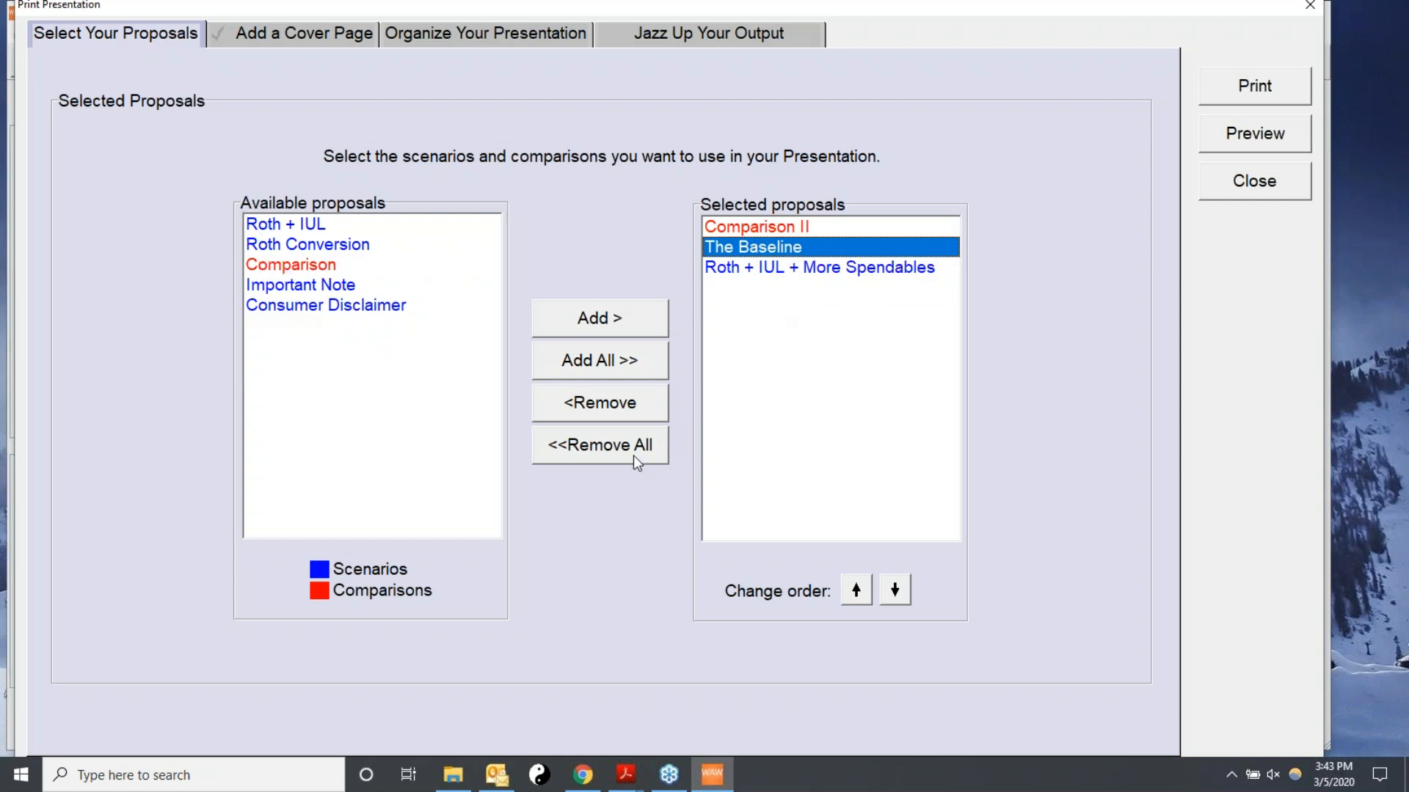
Replace the presentation's proposals with Comparison, The Baseline, Roth Conversion and Roth + IUL, then clear them all.
{"action": "left_click", "coordinate": [584, 446]}
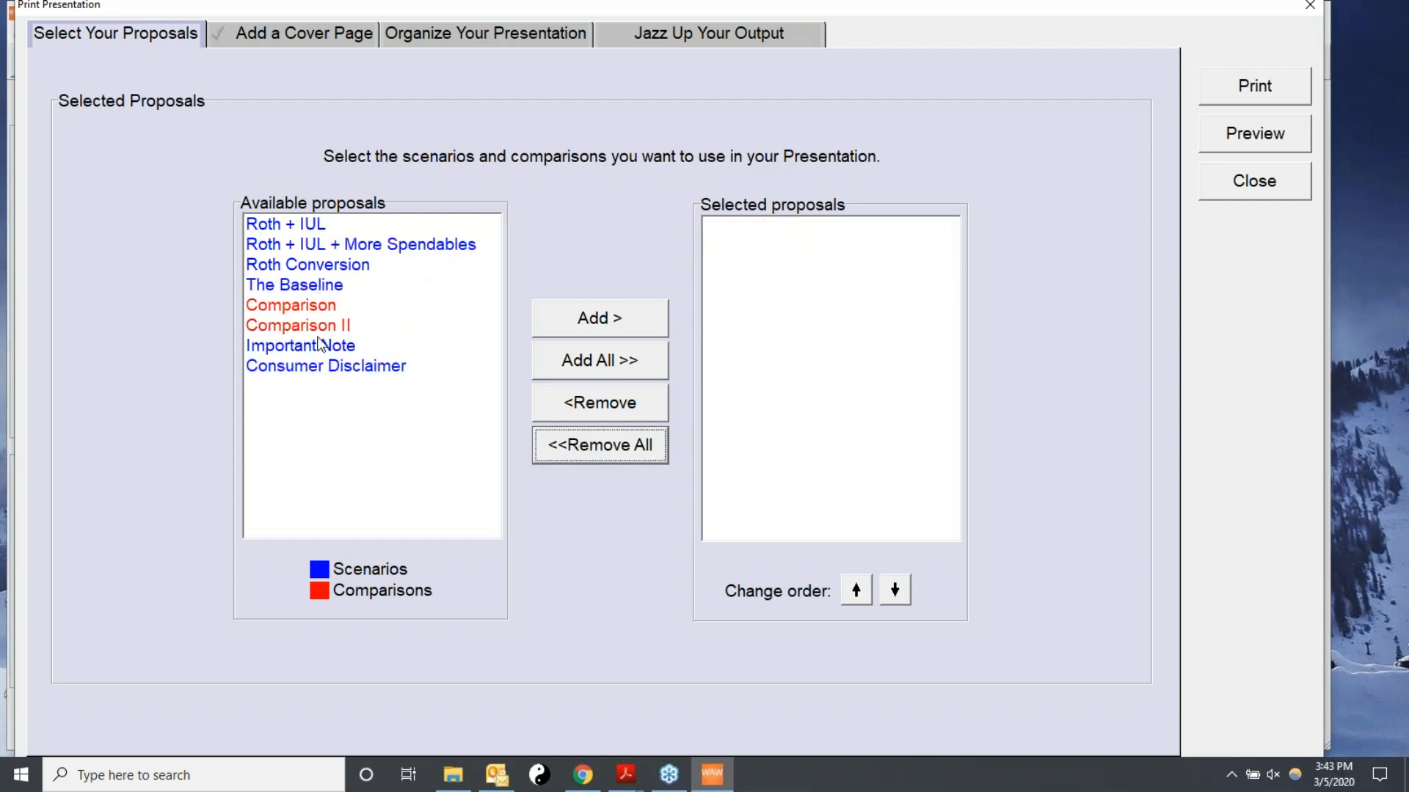
{"action": "left_click", "coordinate": [306, 307]}
{"action": "left_click", "coordinate": [588, 318]}
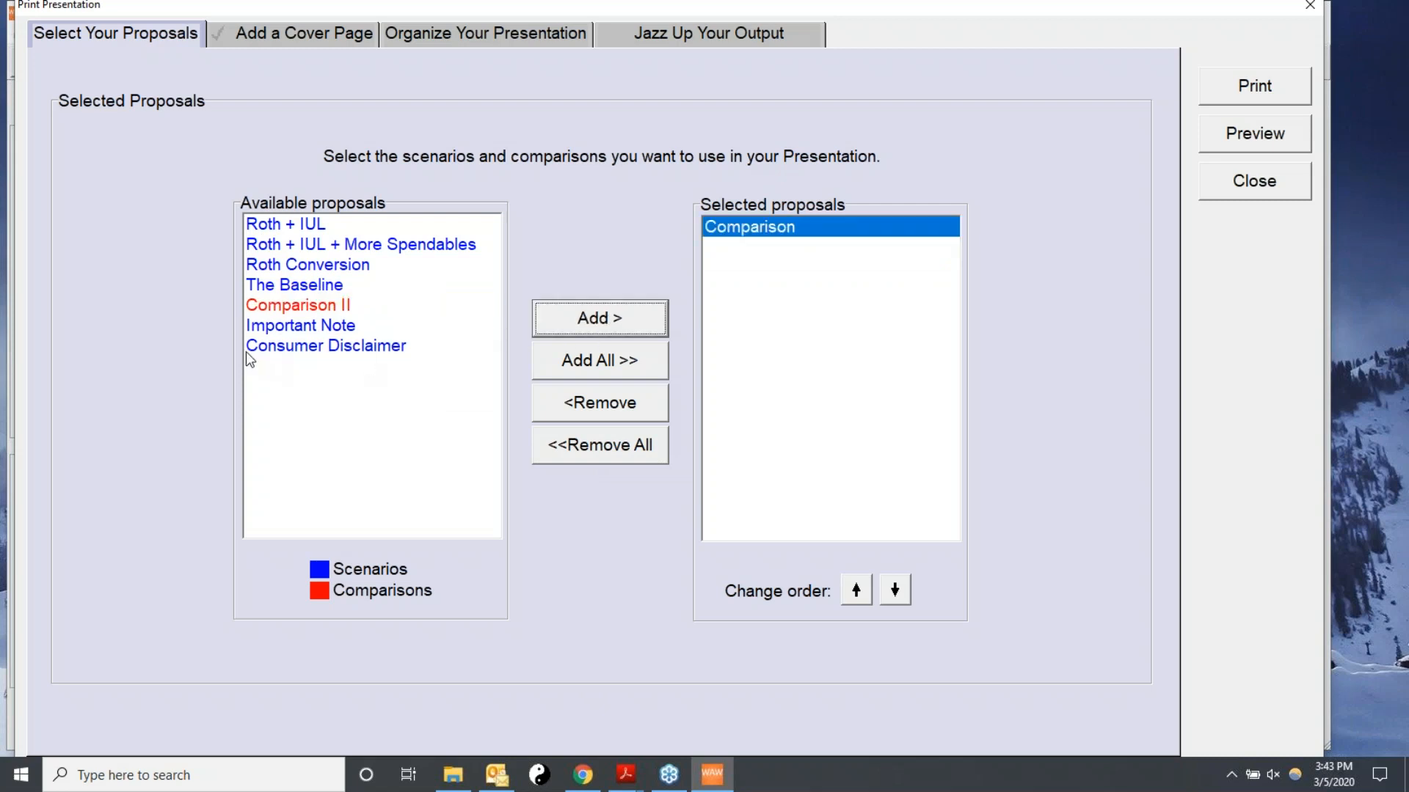
{"action": "left_click", "coordinate": [317, 286]}
{"action": "left_click", "coordinate": [623, 320]}
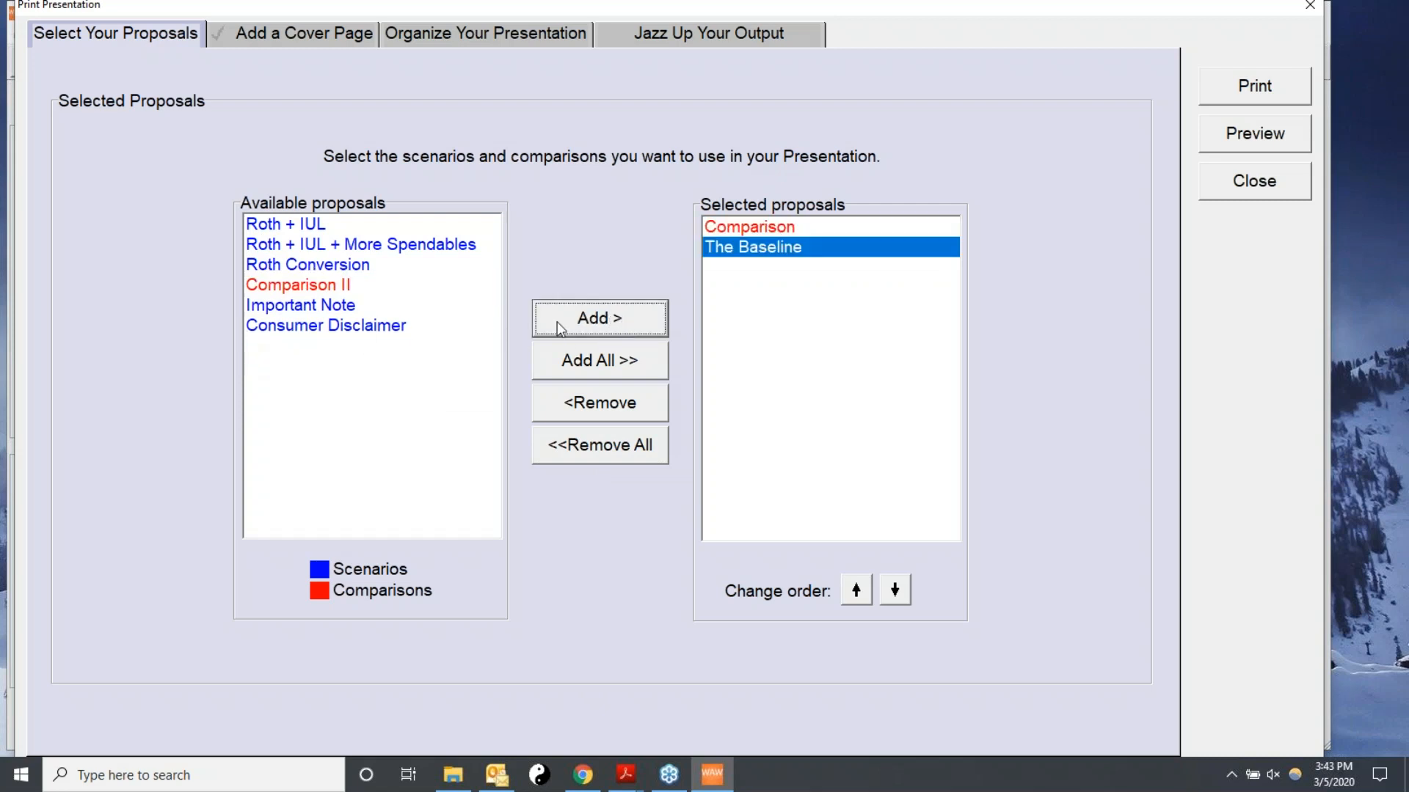
{"action": "left_click", "coordinate": [302, 268]}
{"action": "left_click", "coordinate": [583, 321]}
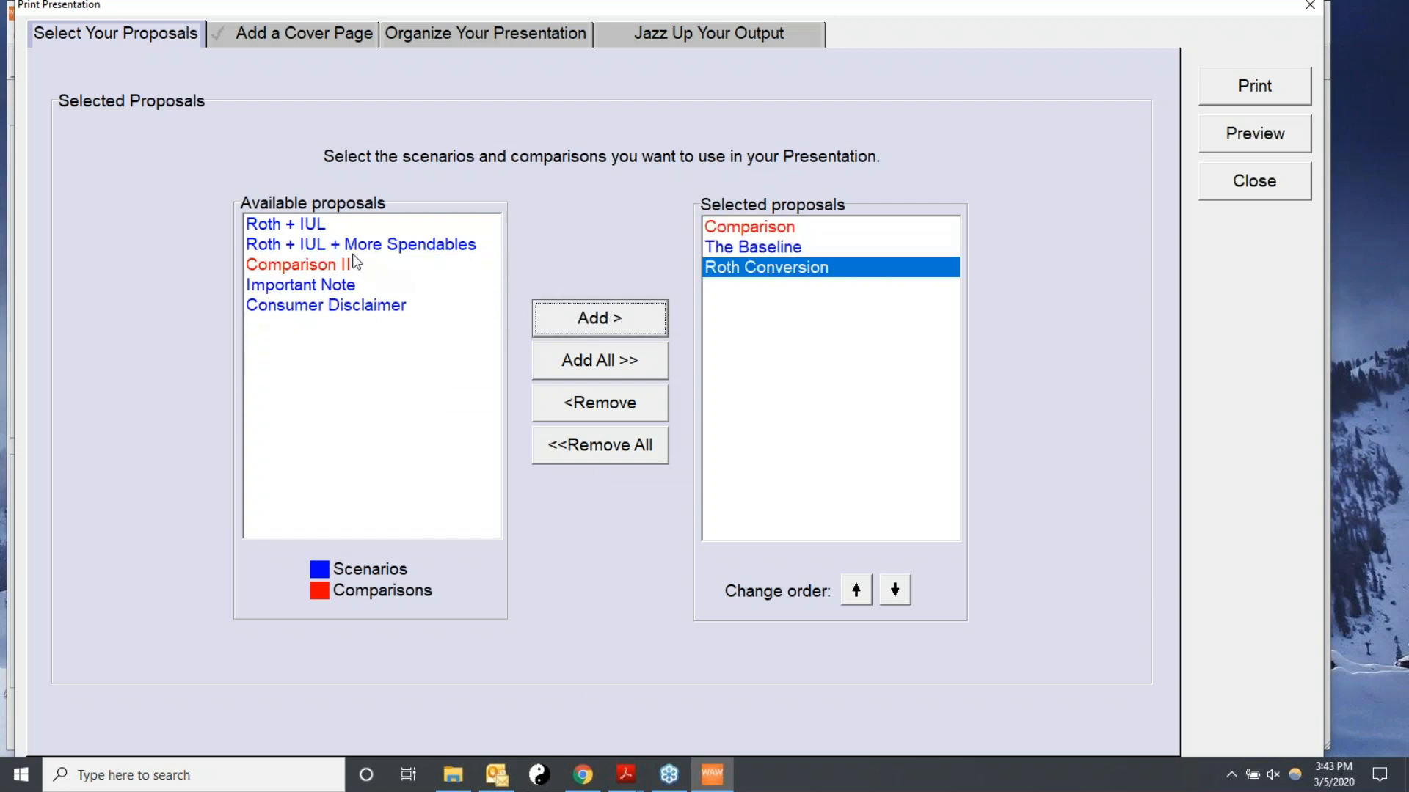
{"action": "left_click", "coordinate": [308, 226]}
{"action": "left_click", "coordinate": [587, 320]}
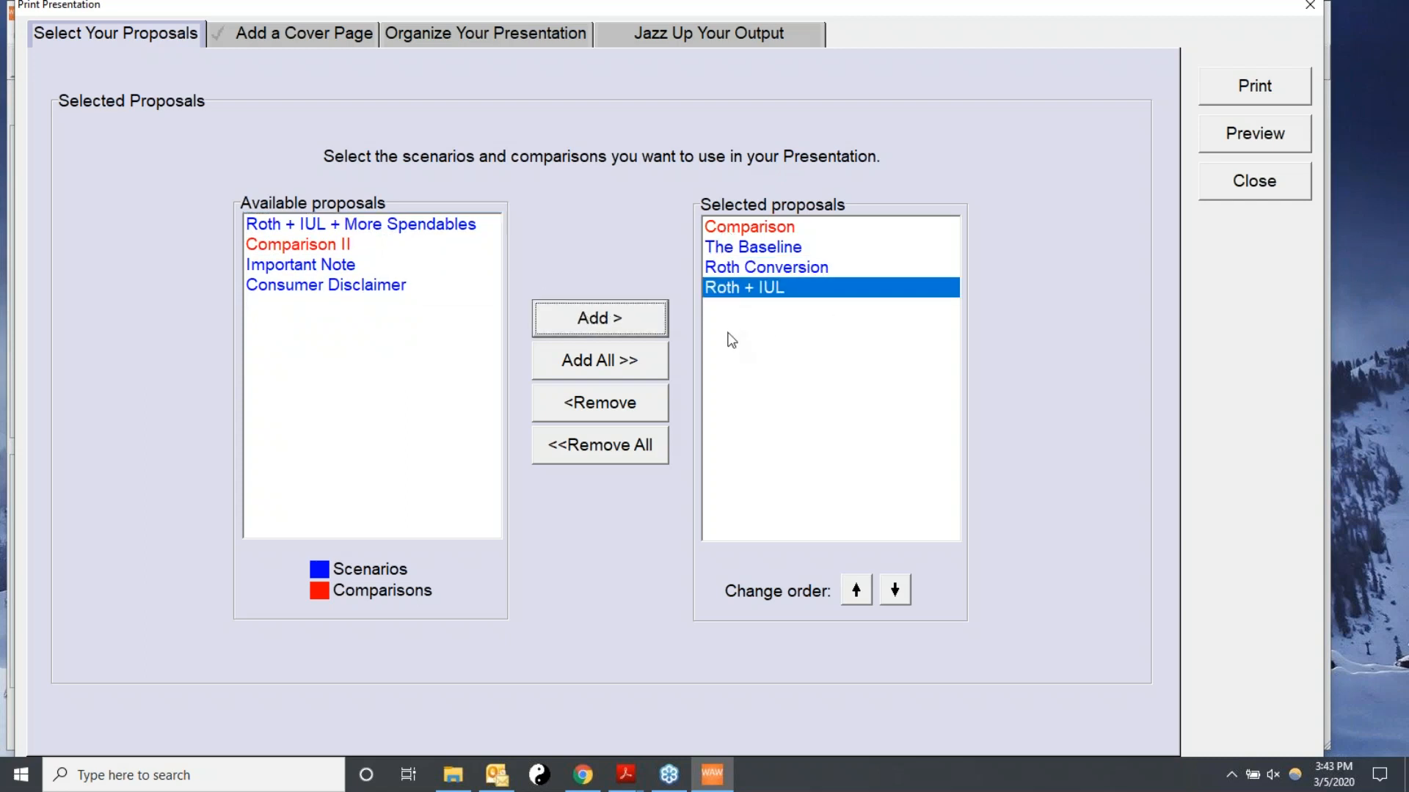
{"action": "left_click", "coordinate": [606, 454]}
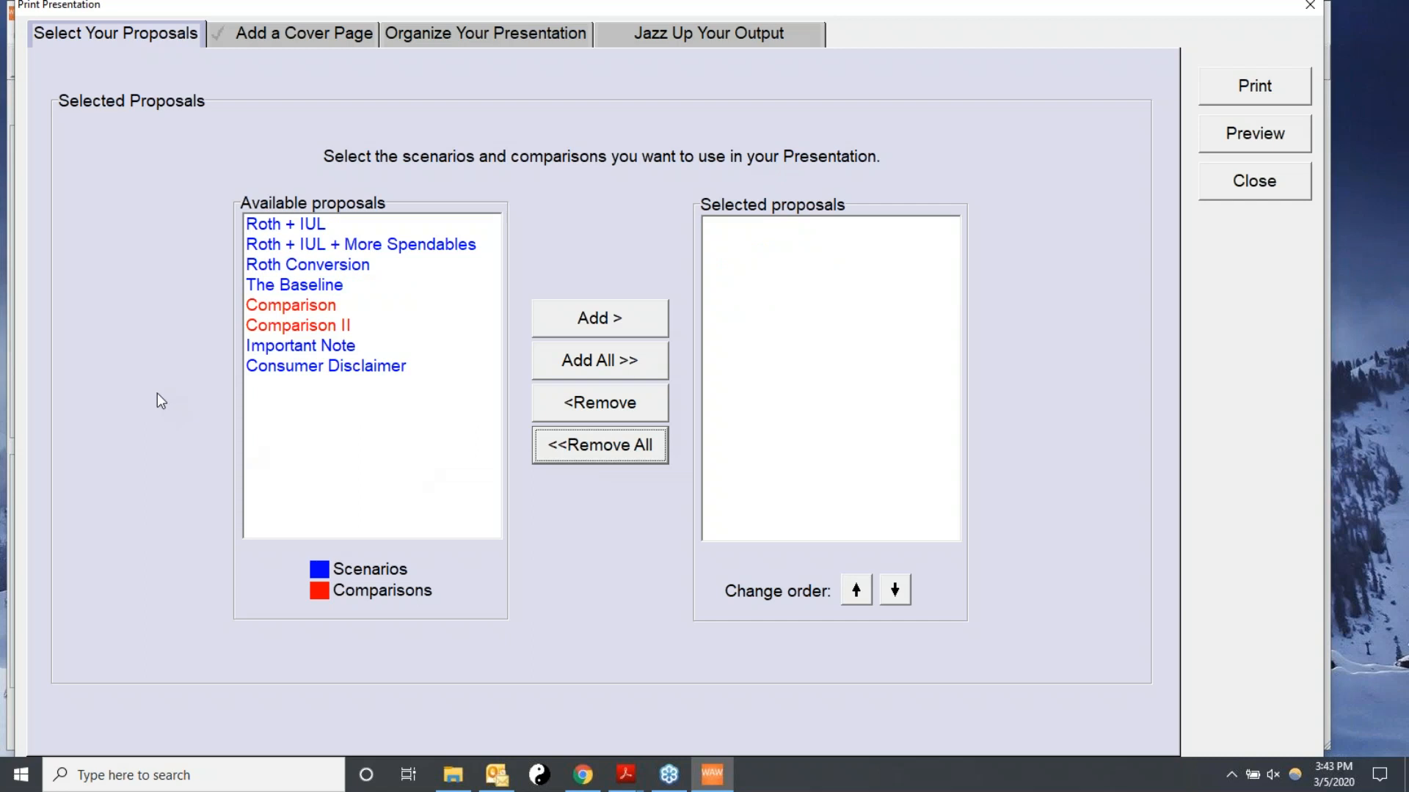
Add Comparison II, The Baseline and Roth + IUL + More Spendables as the presentation's proposals, in that order.
{"action": "left_click", "coordinate": [308, 326]}
{"action": "left_click", "coordinate": [571, 319]}
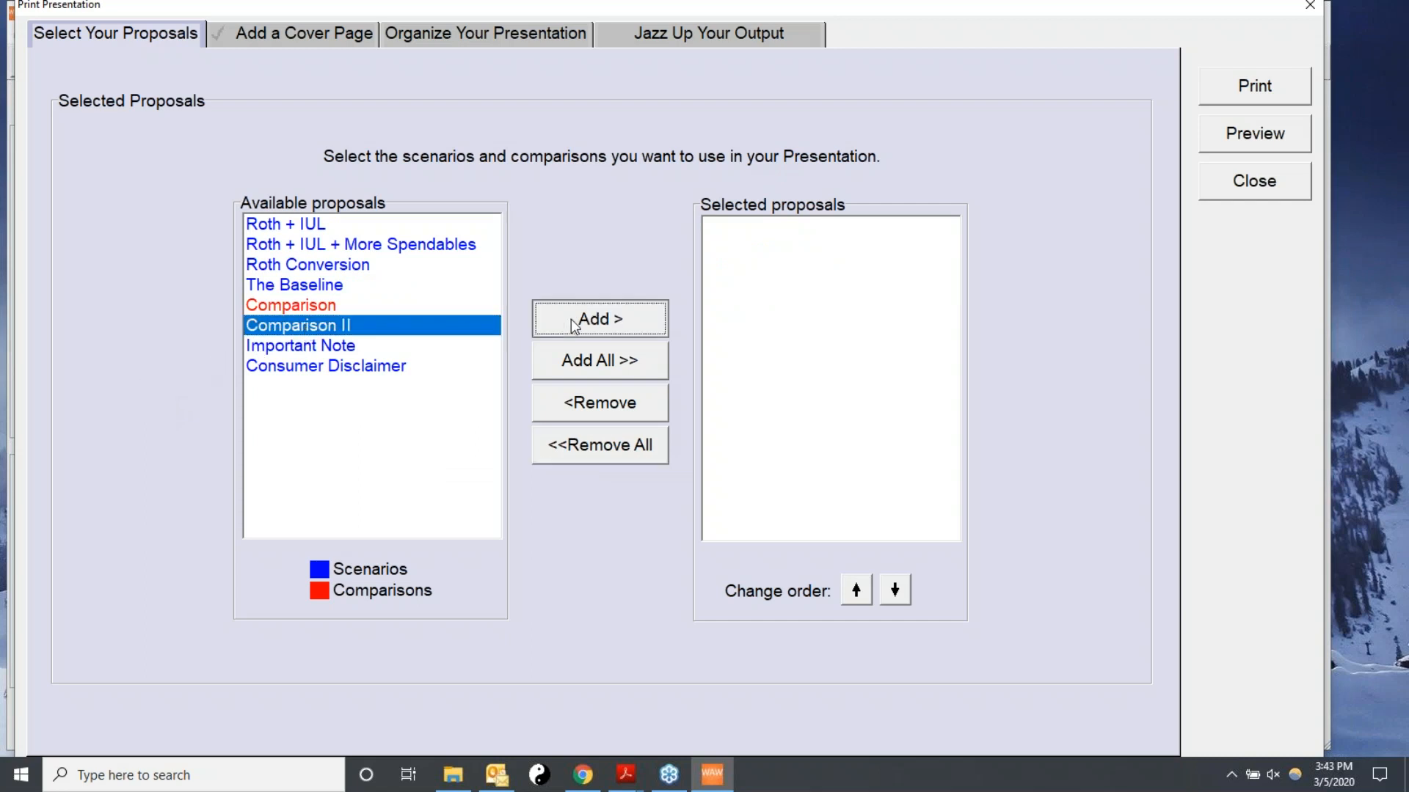
{"action": "left_click", "coordinate": [342, 286]}
{"action": "left_click", "coordinate": [594, 321]}
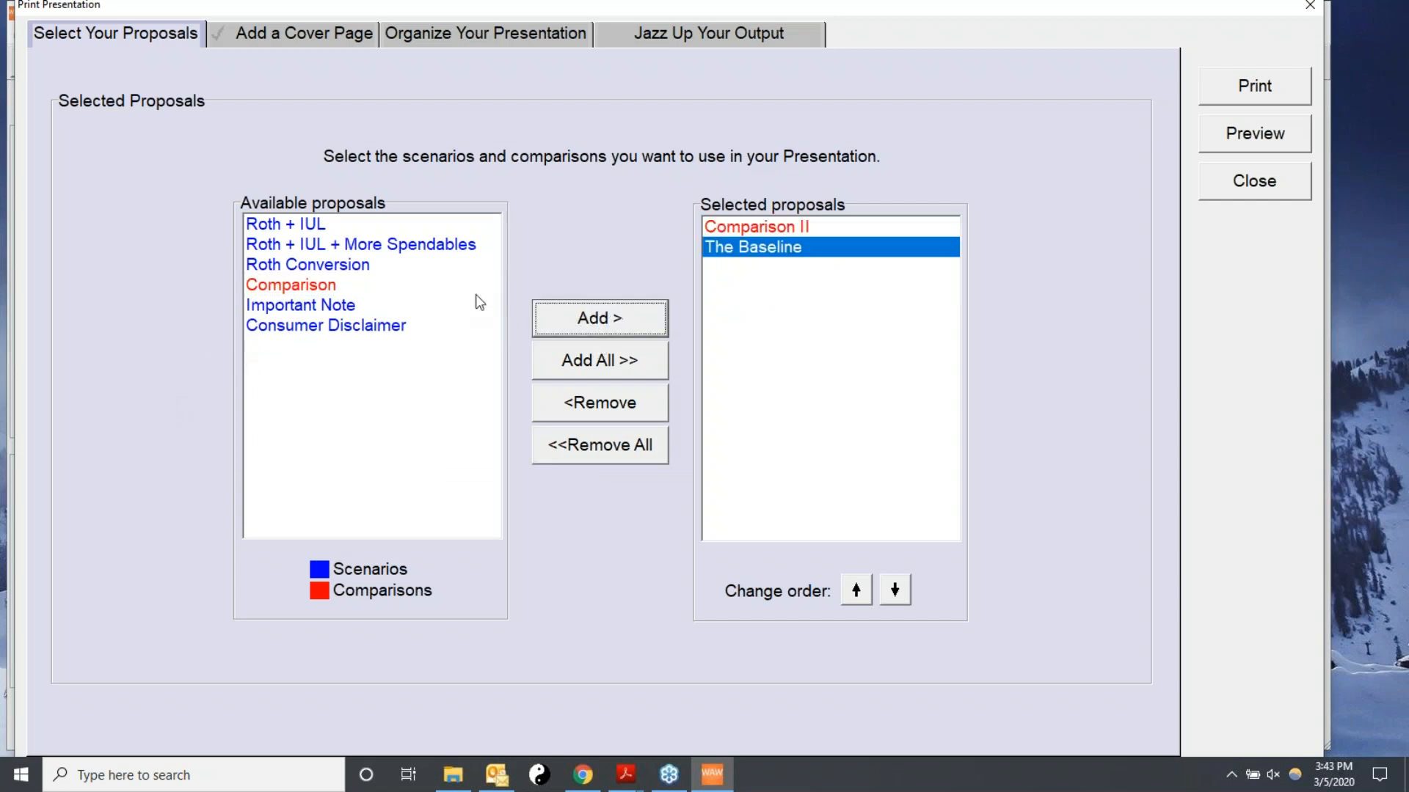
{"action": "left_click", "coordinate": [321, 253]}
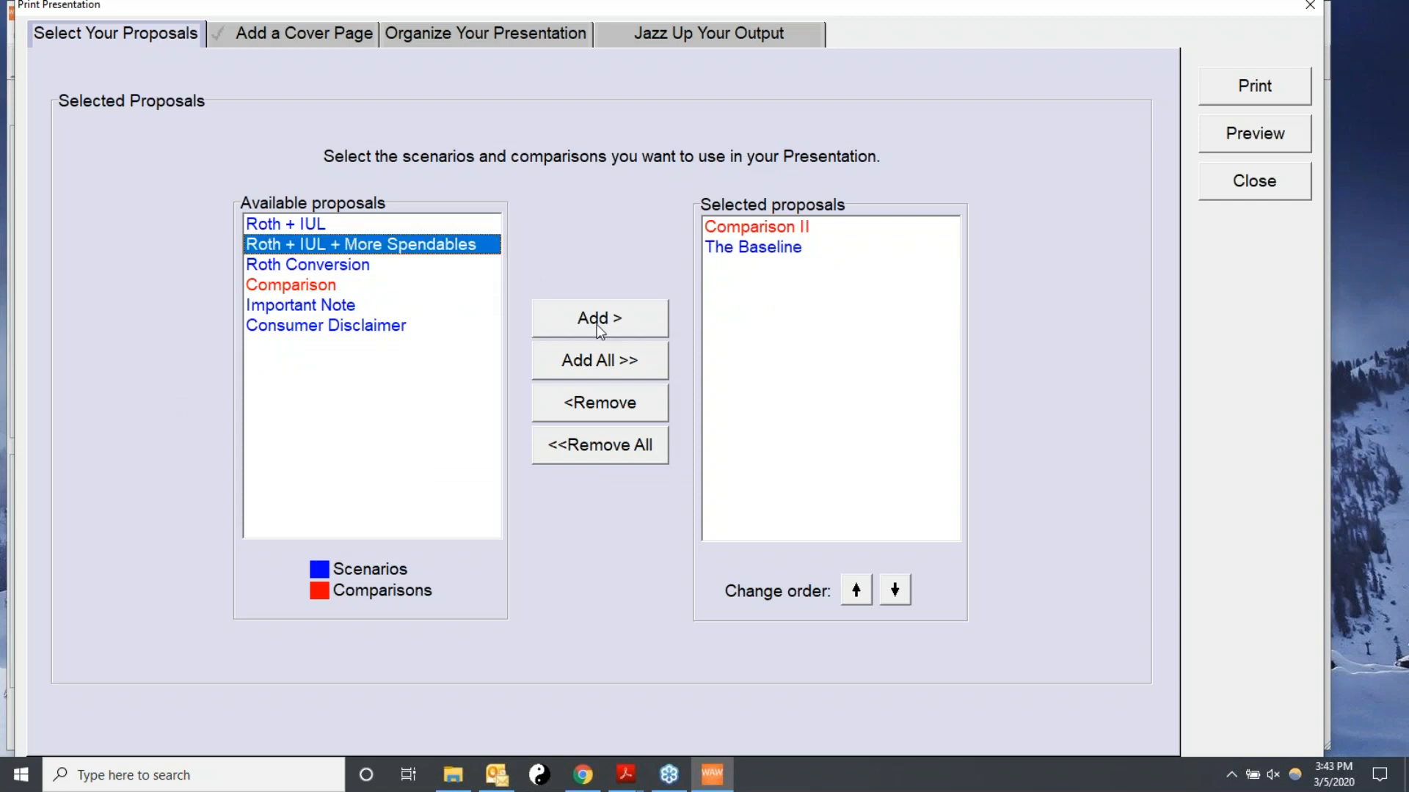
{"action": "left_click", "coordinate": [597, 323]}
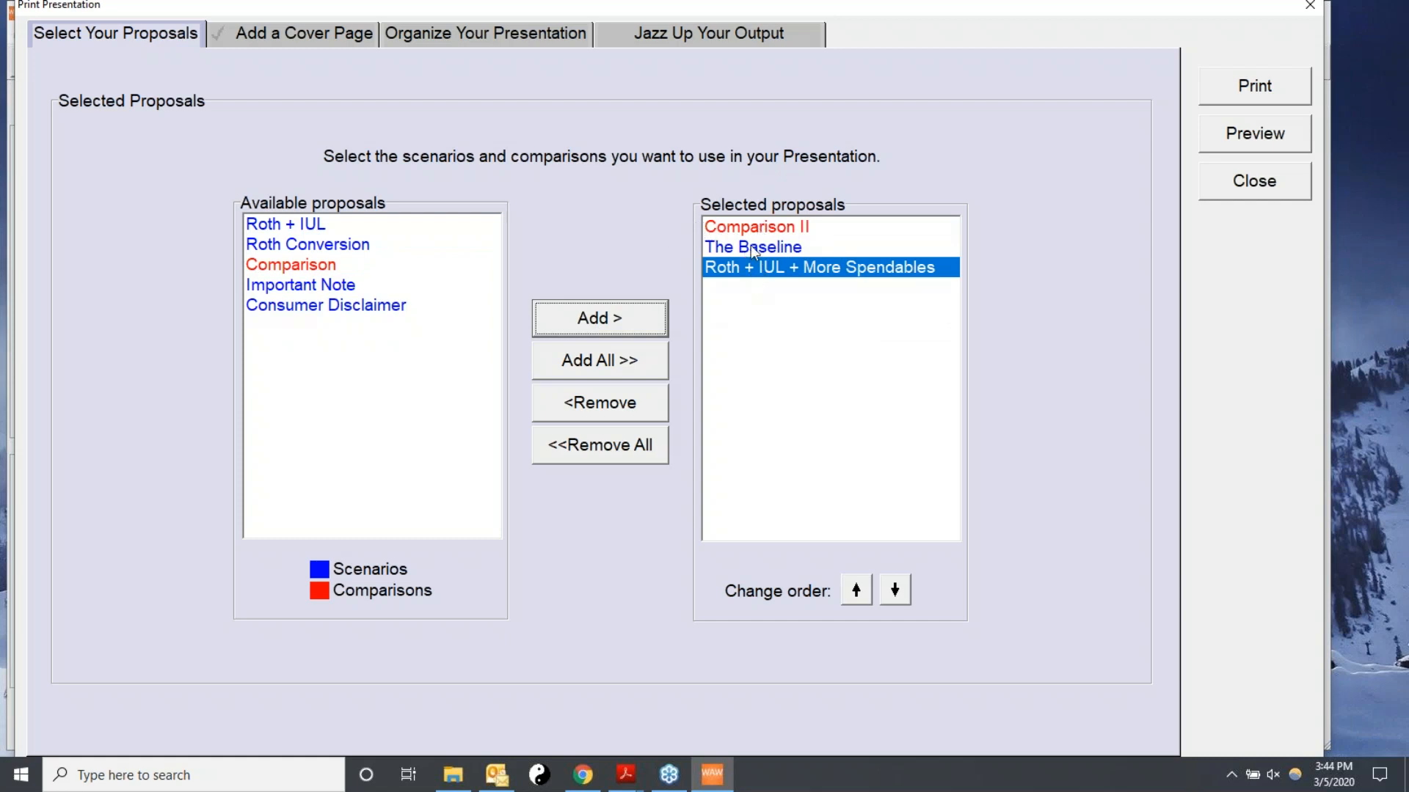
Browse the cover page settings and the built-in cover images.
{"action": "left_click", "coordinate": [288, 32]}
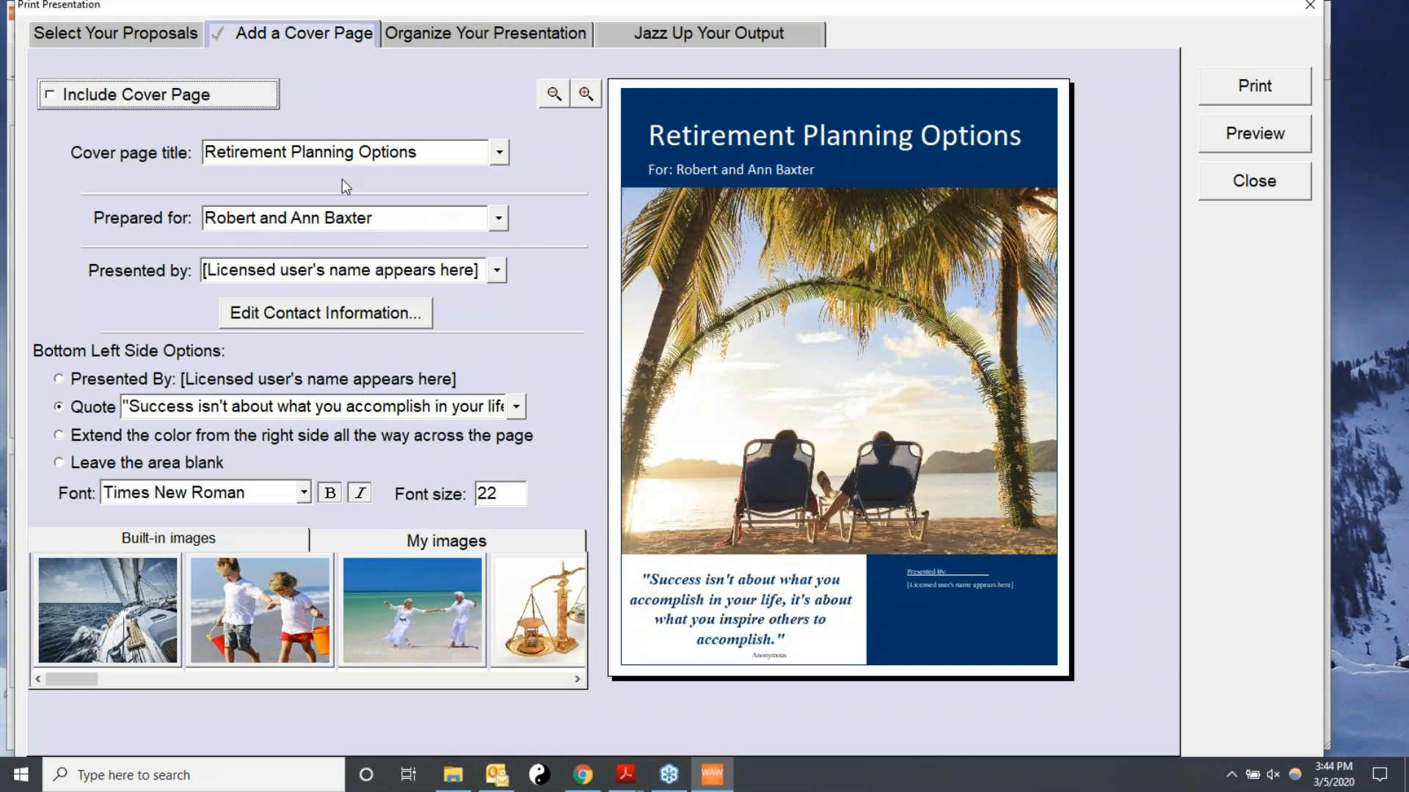
{"action": "left_click", "coordinate": [578, 679]}
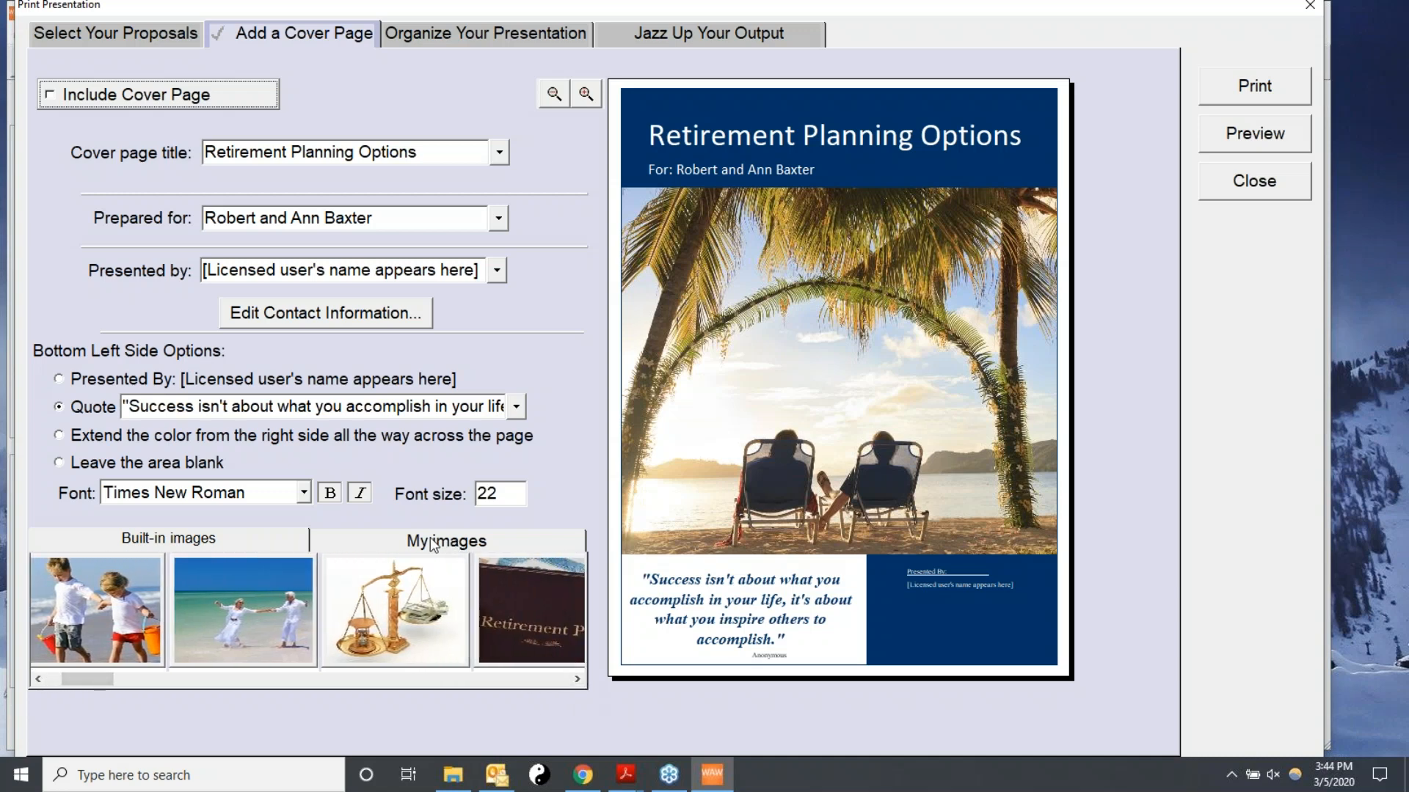
{"action": "left_click", "coordinate": [578, 680]}
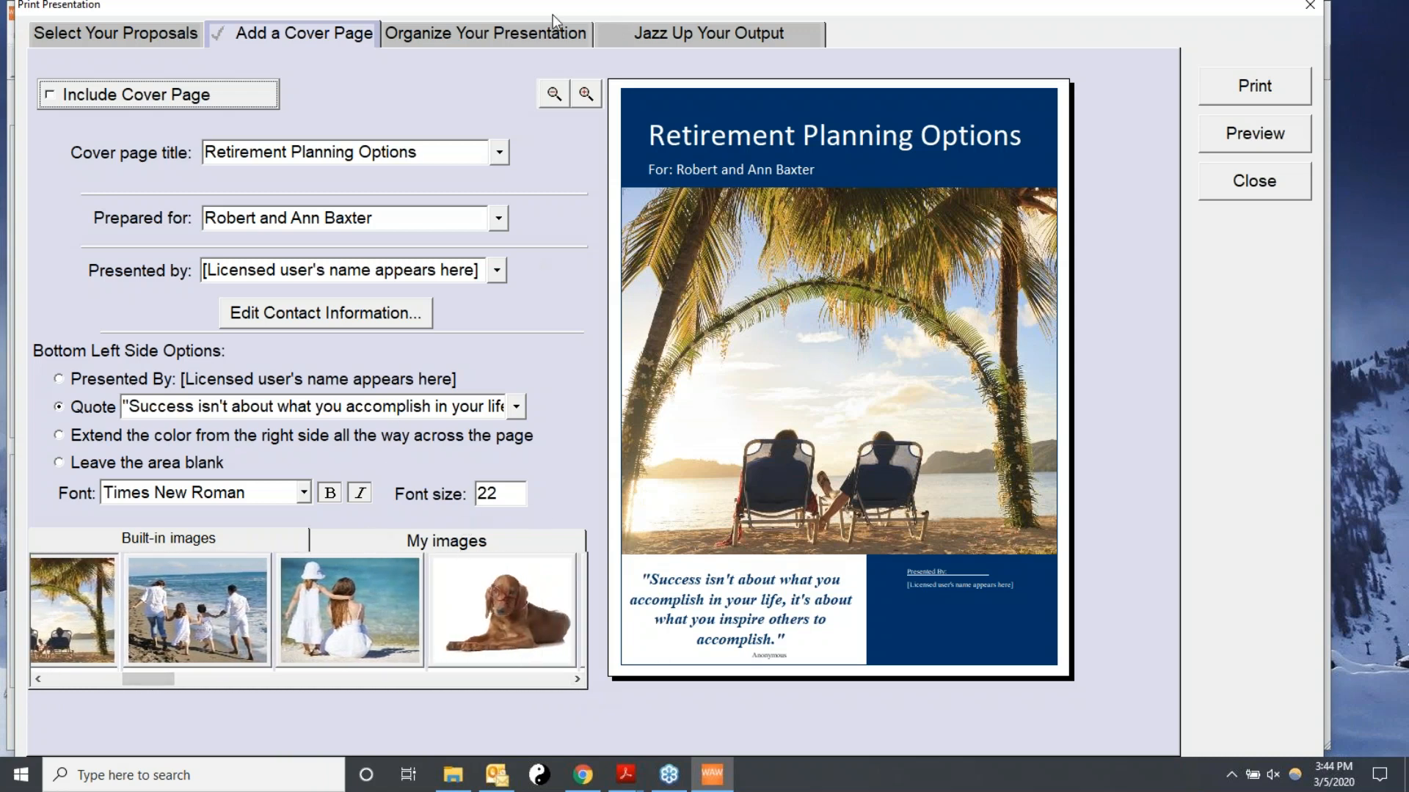
Add section pages between the proposals in the presentation, and close the presentation dialog.
{"action": "left_click", "coordinate": [461, 36]}
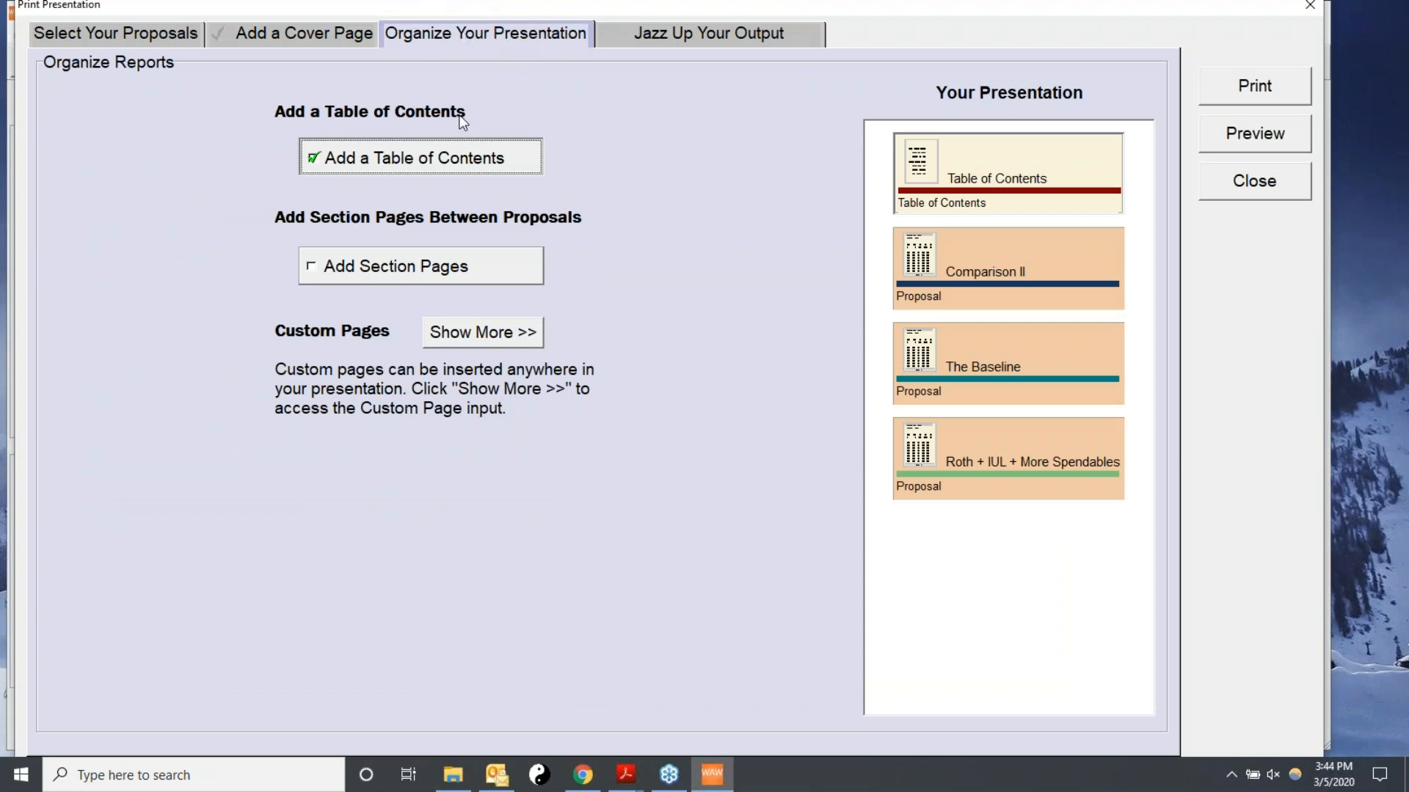
{"action": "left_click", "coordinate": [328, 272]}
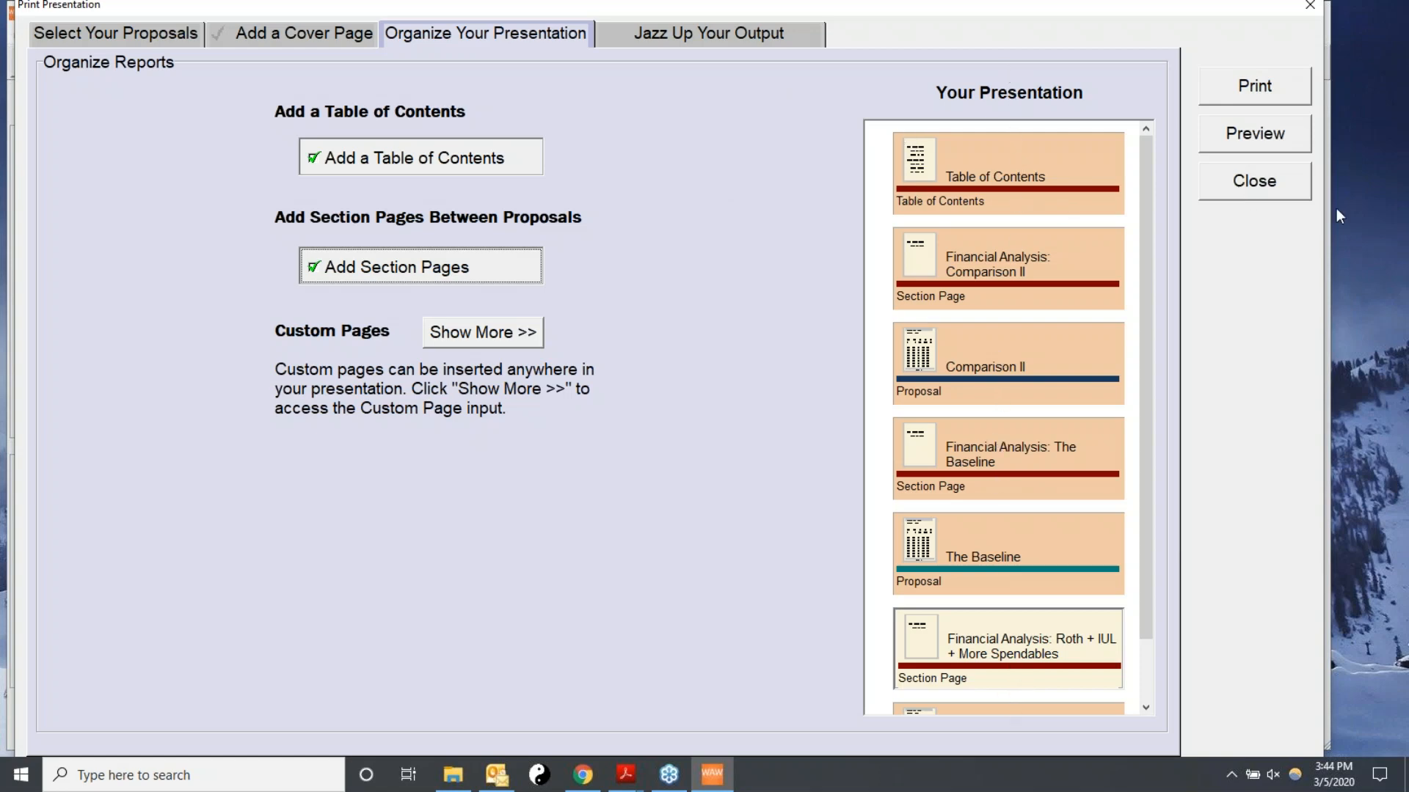
{"action": "left_click", "coordinate": [1272, 184]}
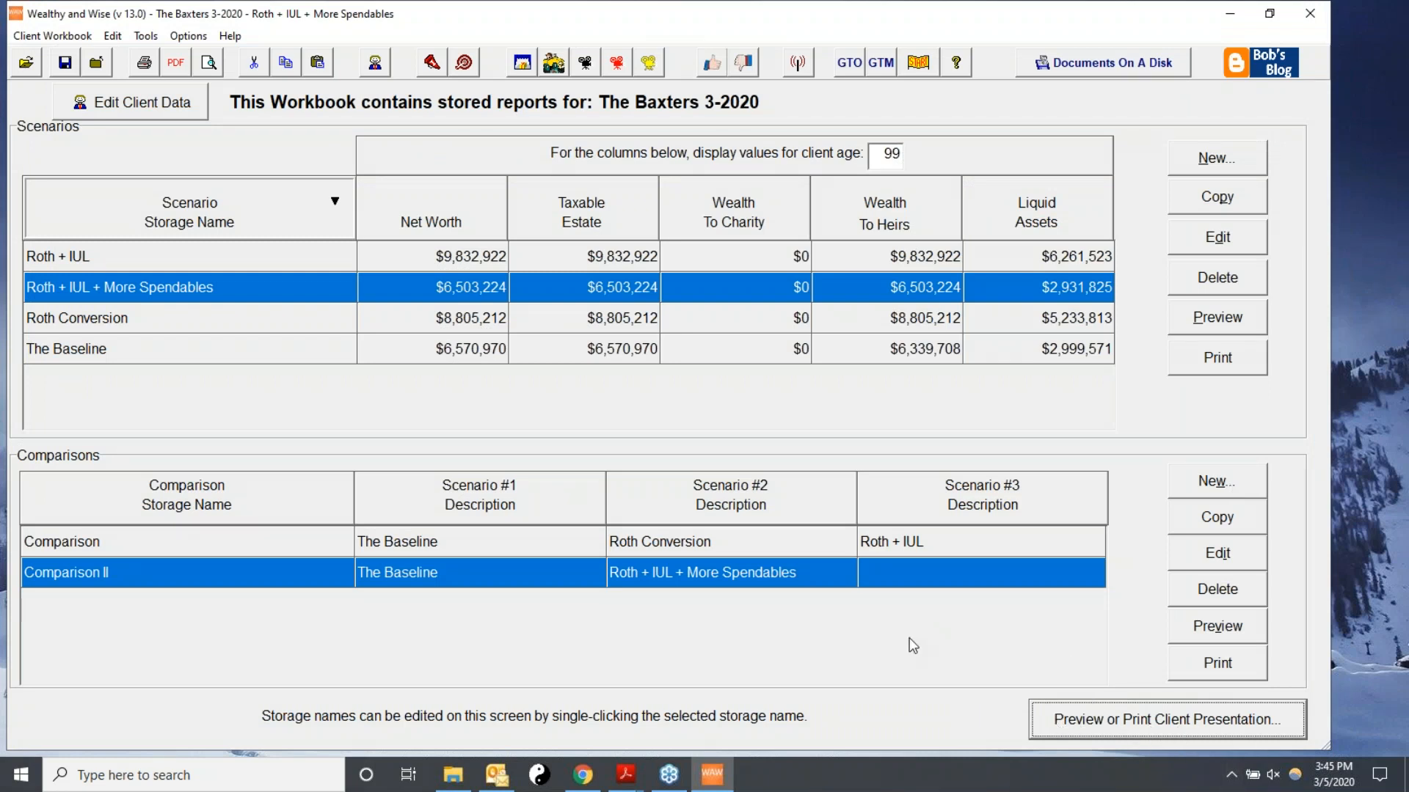
{"action": "left_click", "coordinate": [1391, 61]}
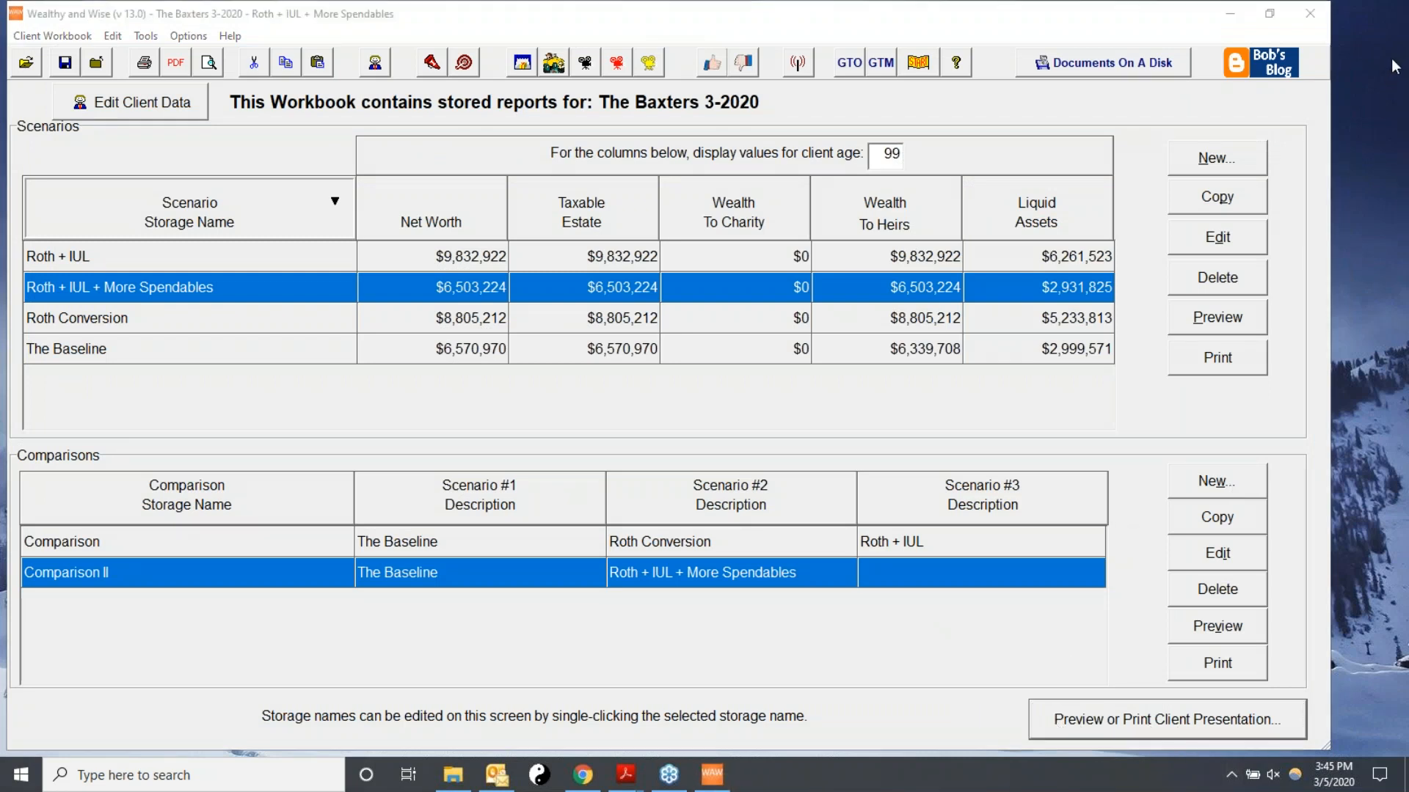